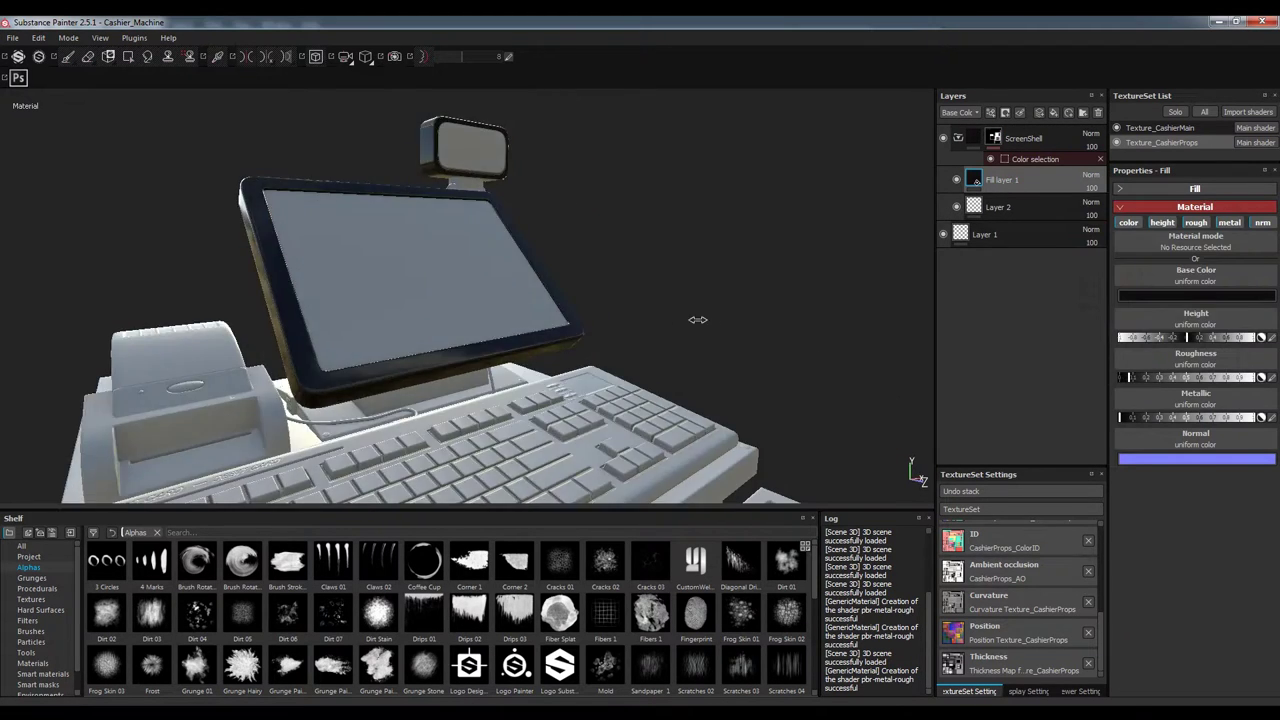
Try the bus_garage environment map, return to panorama, and rotate the environment to 58
left_click(1080, 691)
left_click(1000, 627)
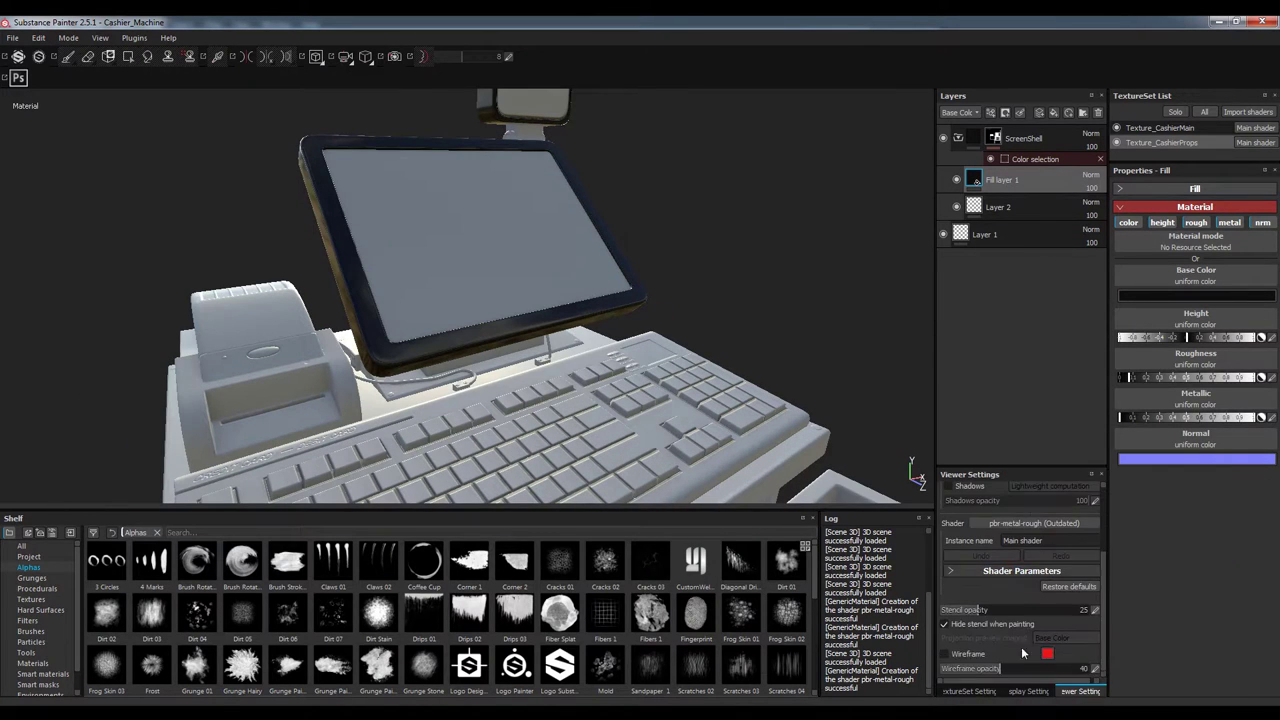
scroll(1012, 600, "up", 5)
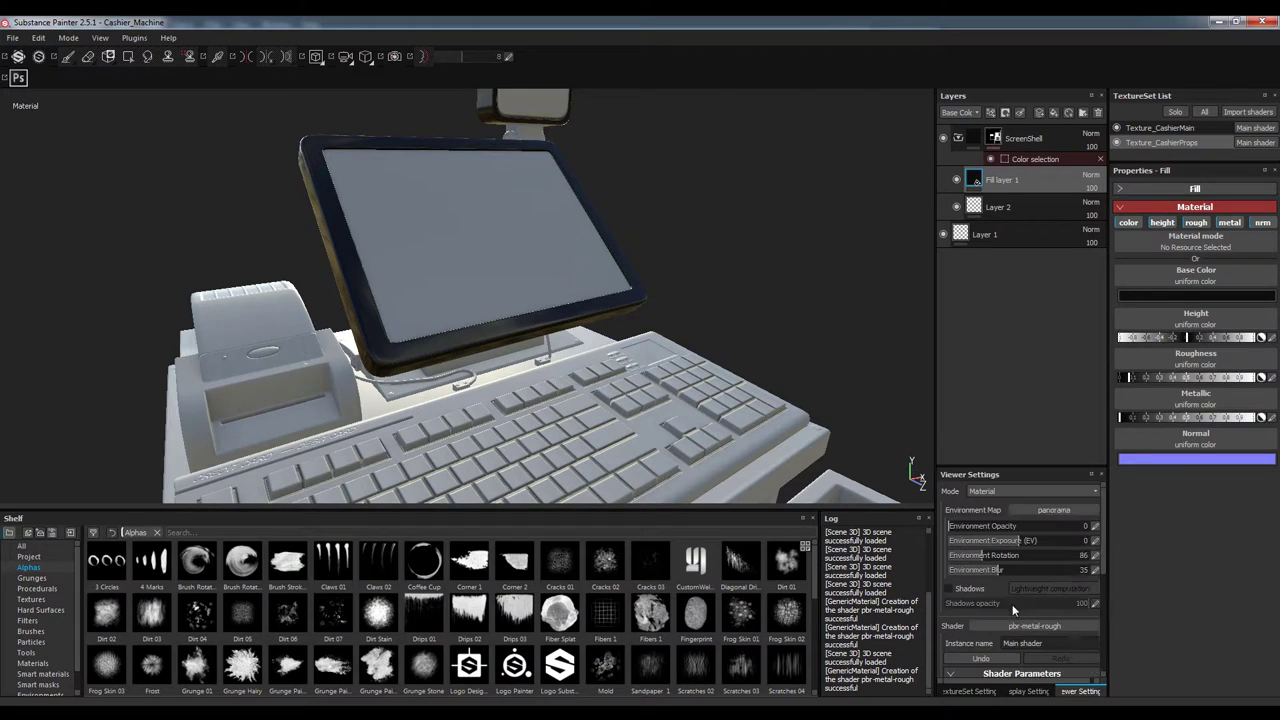
left_click(1060, 510)
left_click(1210, 588)
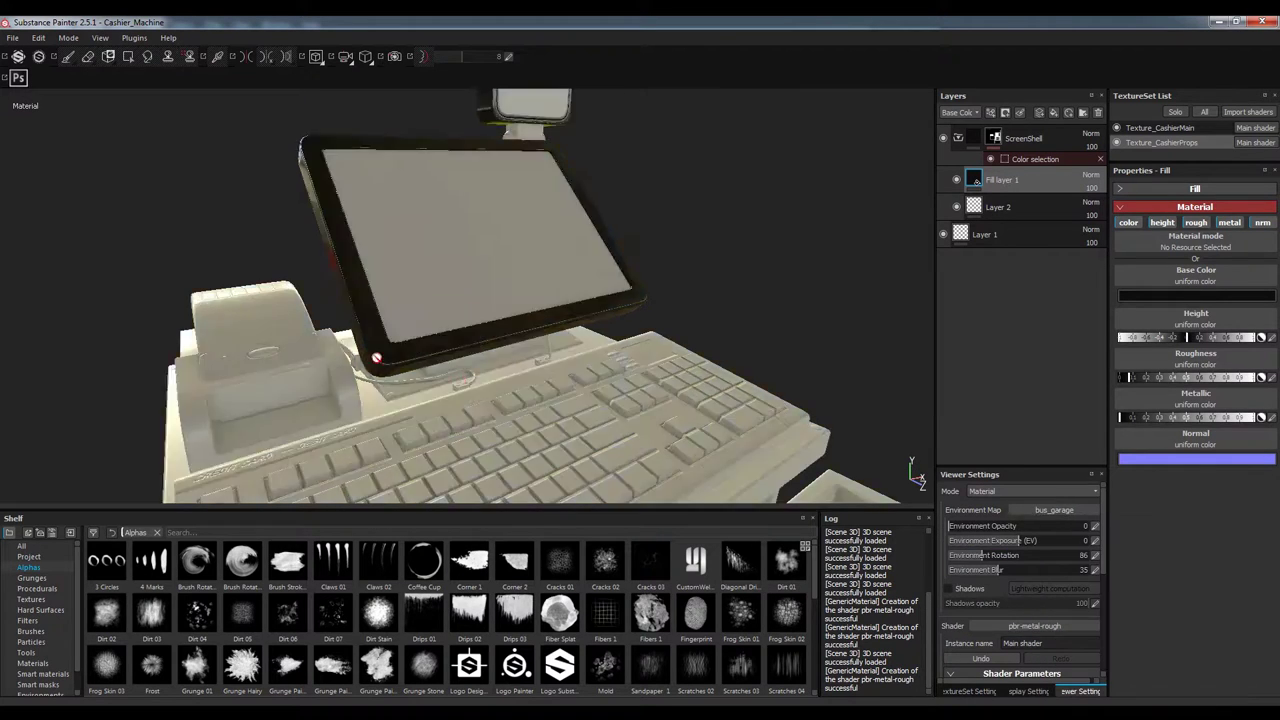
mouse_move(360, 340)
left_mouse_down("alt")
mouse_move(435, 357)
mouse_move(500, 340)
mouse_move(758, 349)
left_mouse_up("alt")
left_click(1054, 510)
left_click(1100, 640)
right_click_drag(758, 349, 614, 371, "alt")
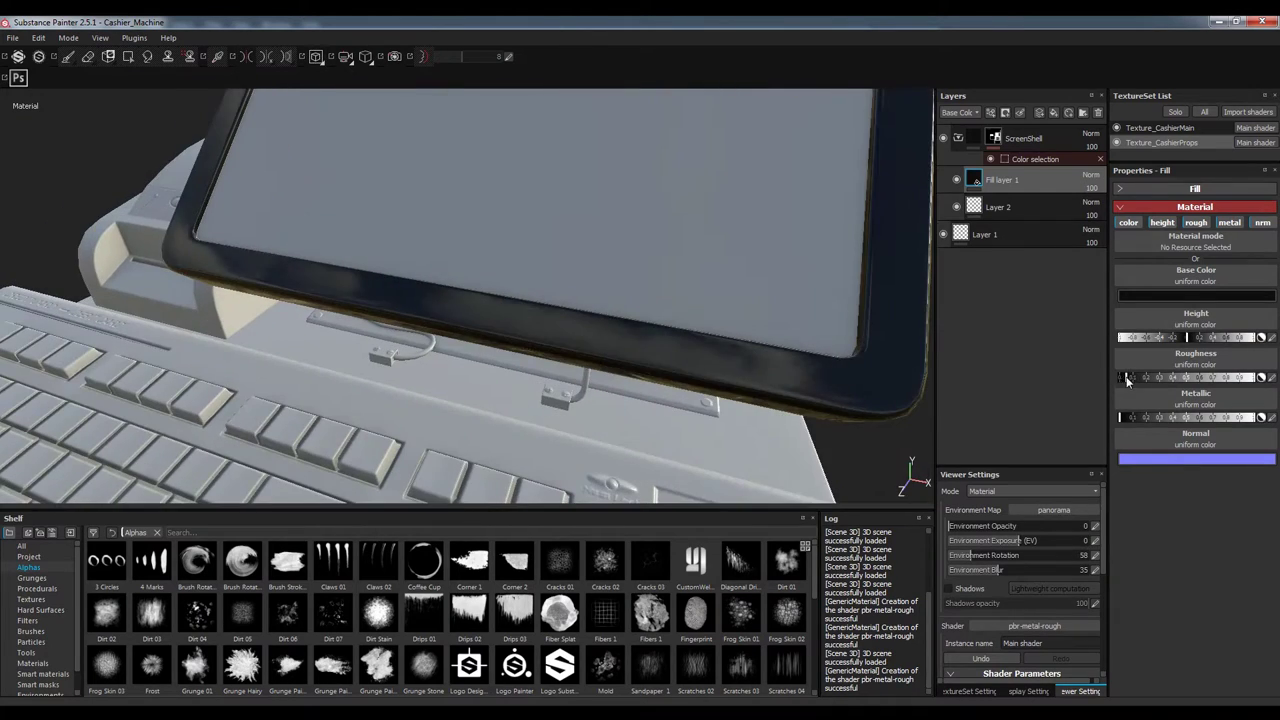
Add an Ambient occlusion channel to the texture set and reframe the cashier machine
left_click(968, 691)
left_click(1091, 542)
left_click(1130, 263)
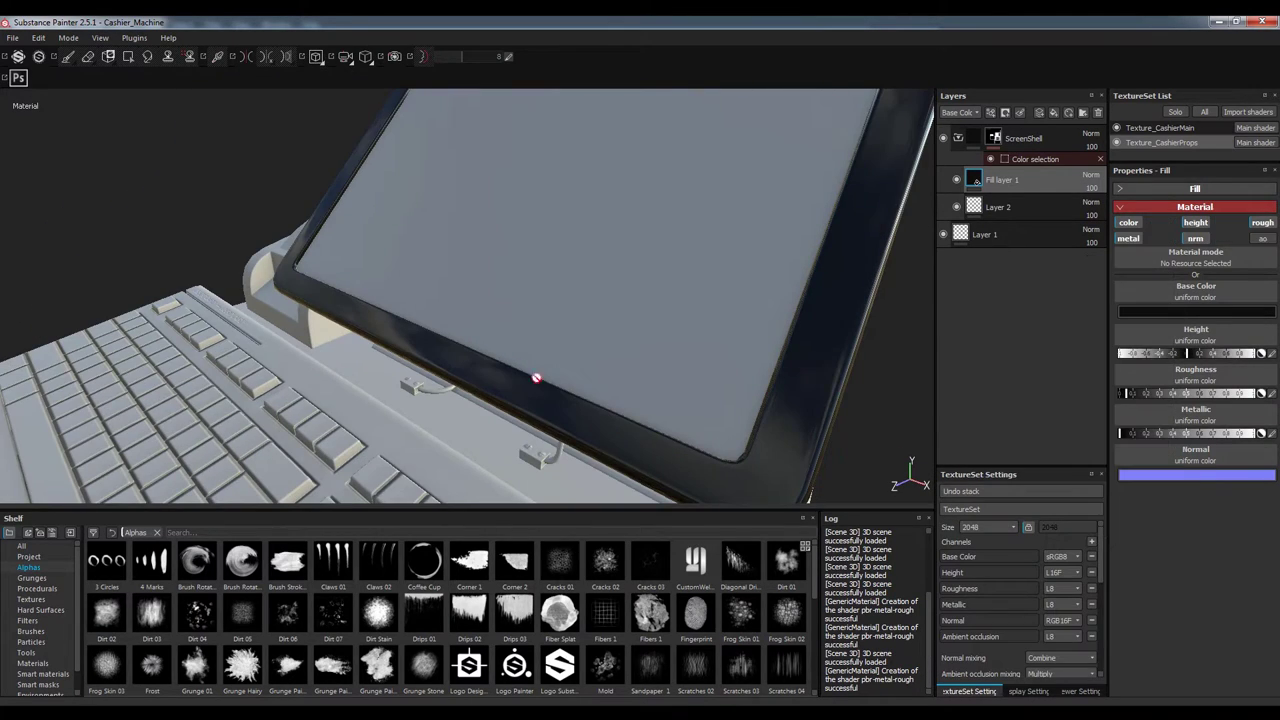
right_click_drag(534, 374, 1048, 402, "alt")
left_click_drag(1048, 402, 634, 323, "alt")
right_click_drag(634, 323, 700, 300, "alt")
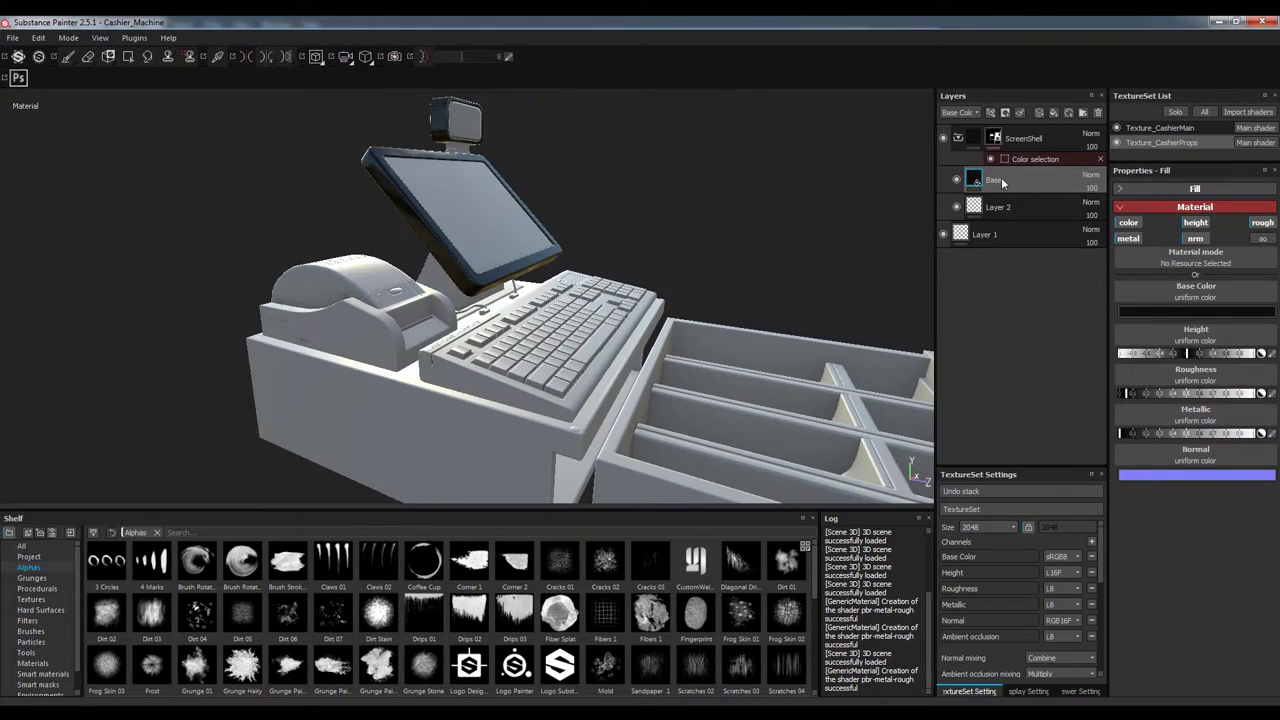
Add a RoughnessDetail fill layer above Base with a black mask and a fill effect
right_click(1010, 182)
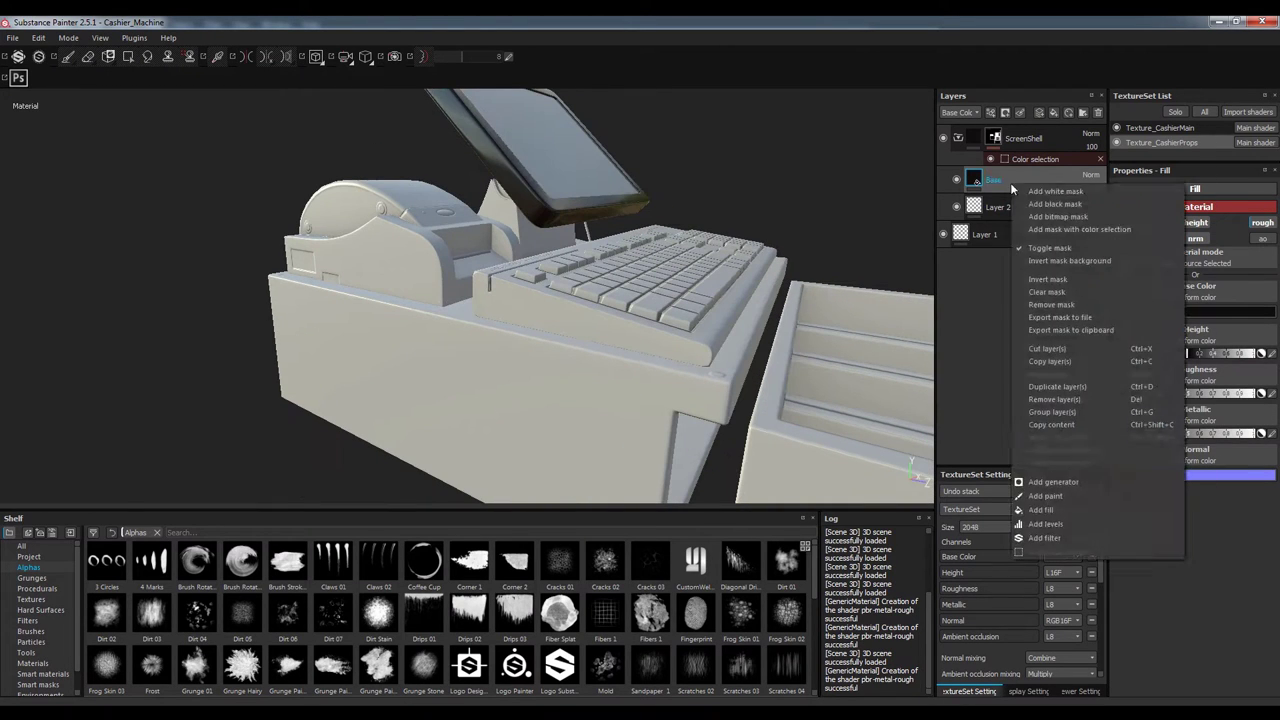
left_click(1040, 509)
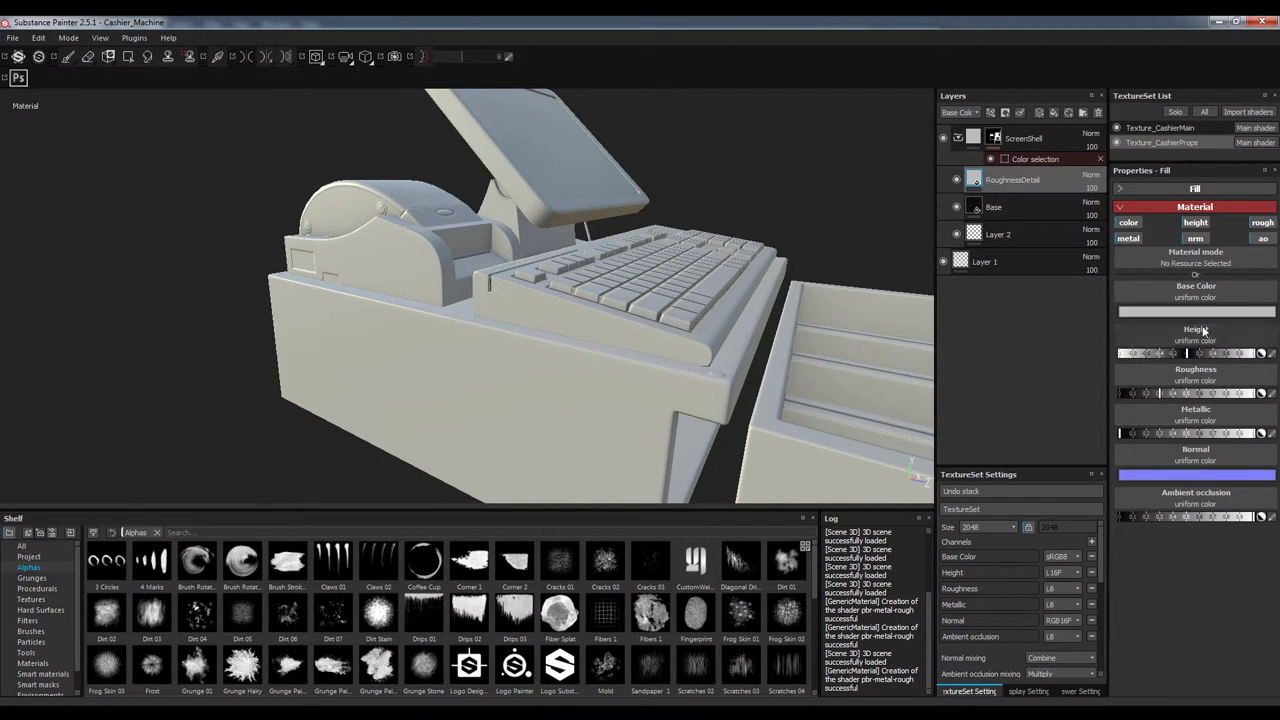
right_click(966, 180)
left_click(1085, 528)
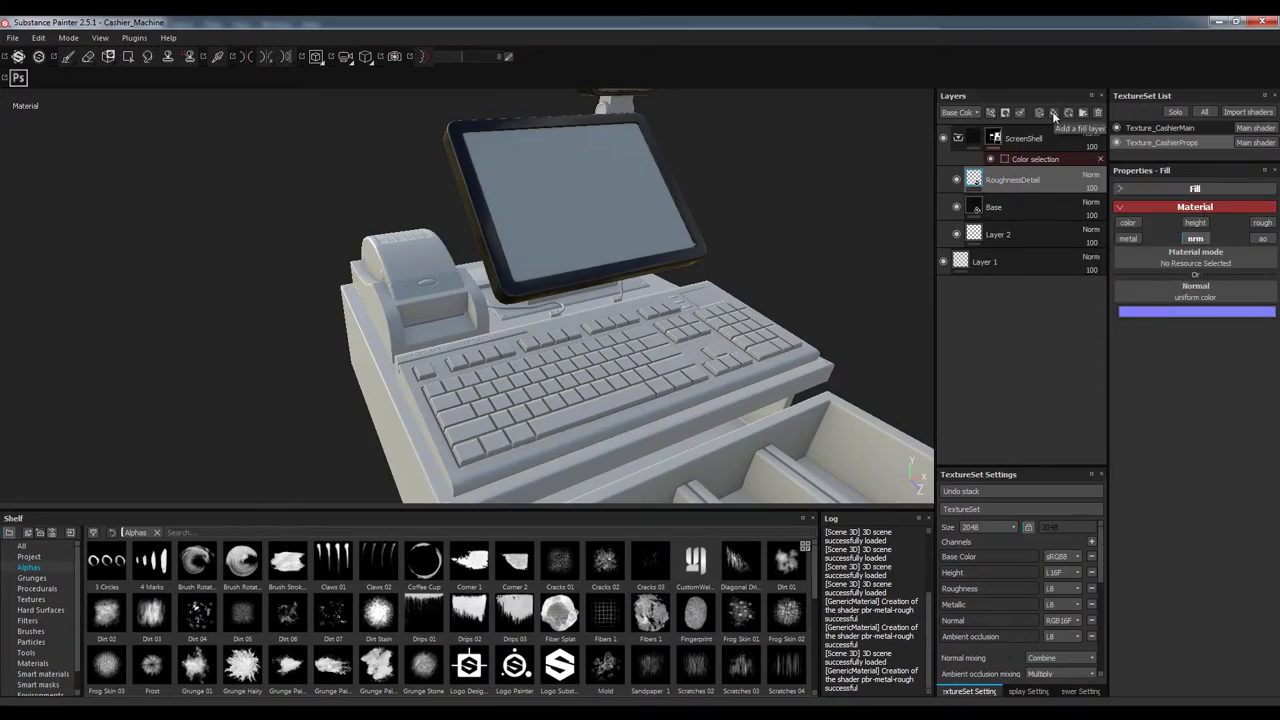
right_click(999, 187)
left_click(1028, 507)
Put Grunge 013 in the mask fill, tiled 8 times, rotated 145°, with tuned balance and contrast
left_click(37, 588)
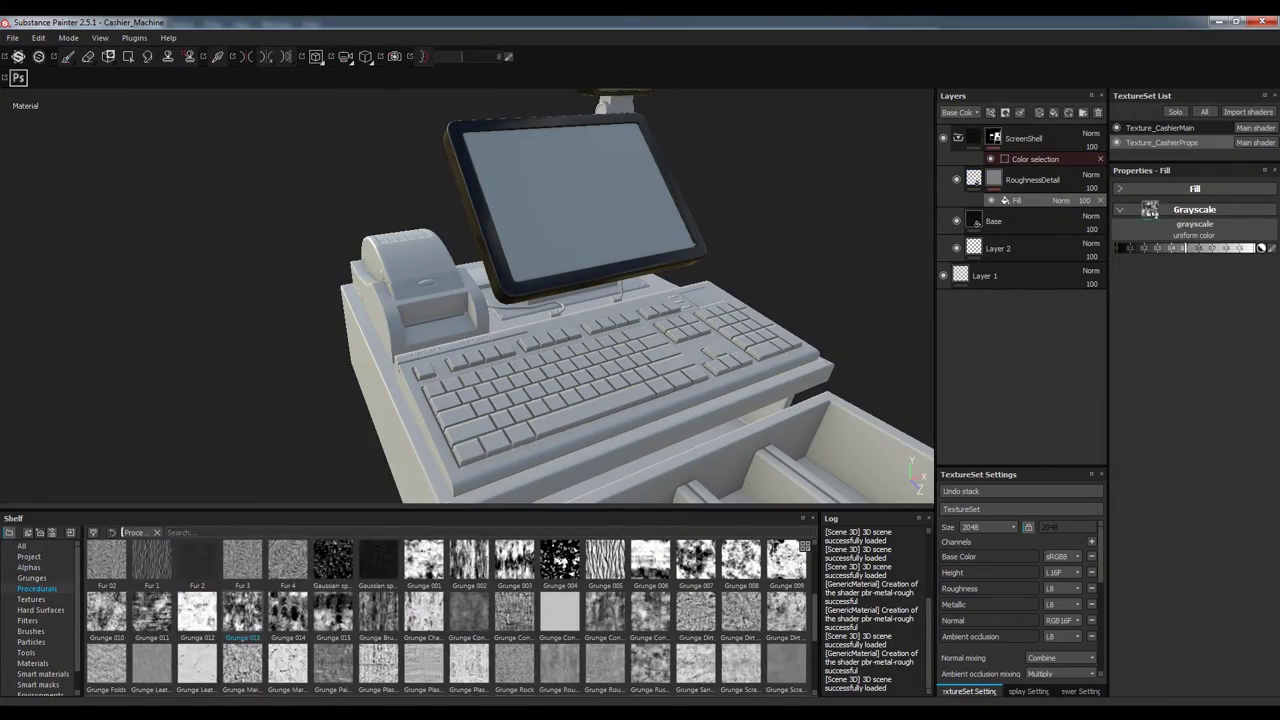
left_click_drag(242, 610, 1150, 210)
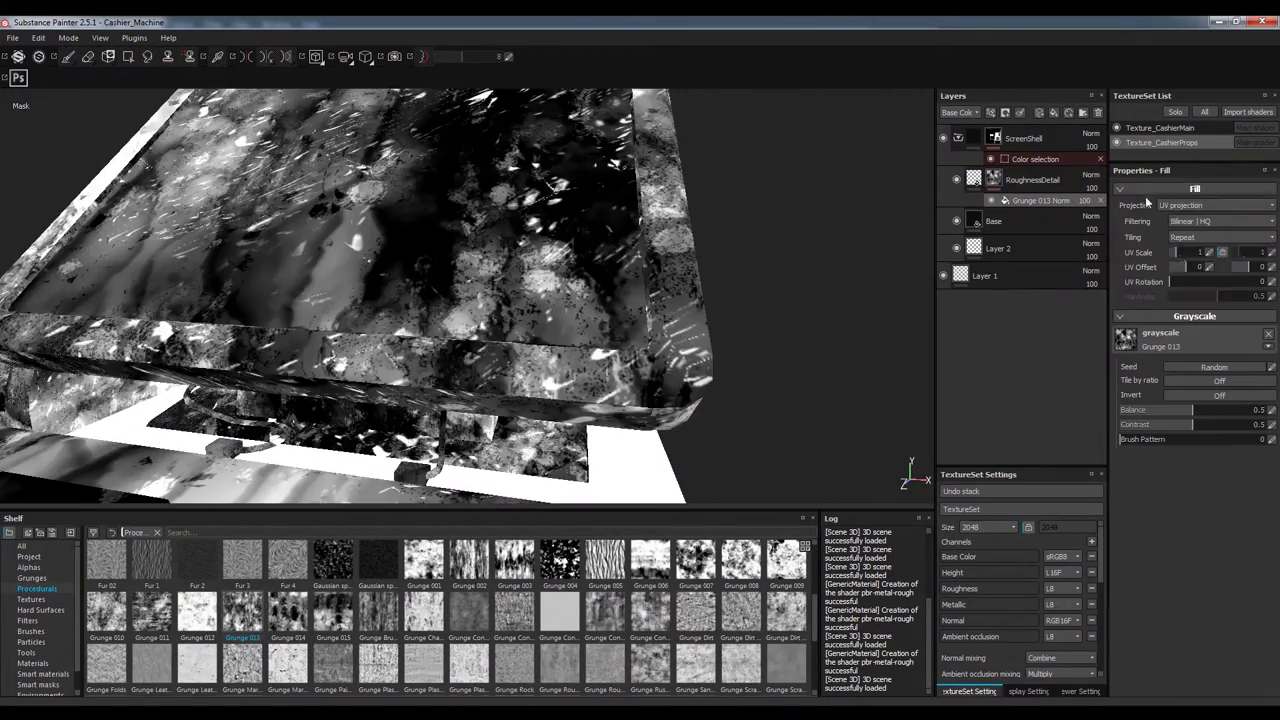
mouse_move(1176, 252)
left_mouse_down()
mouse_move(1199, 252)
mouse_move(1207, 281)
left_mouse_up()
left_click_drag(1192, 409, 1150, 409)
left_click_drag(1192, 424, 1227, 424)
key("m")
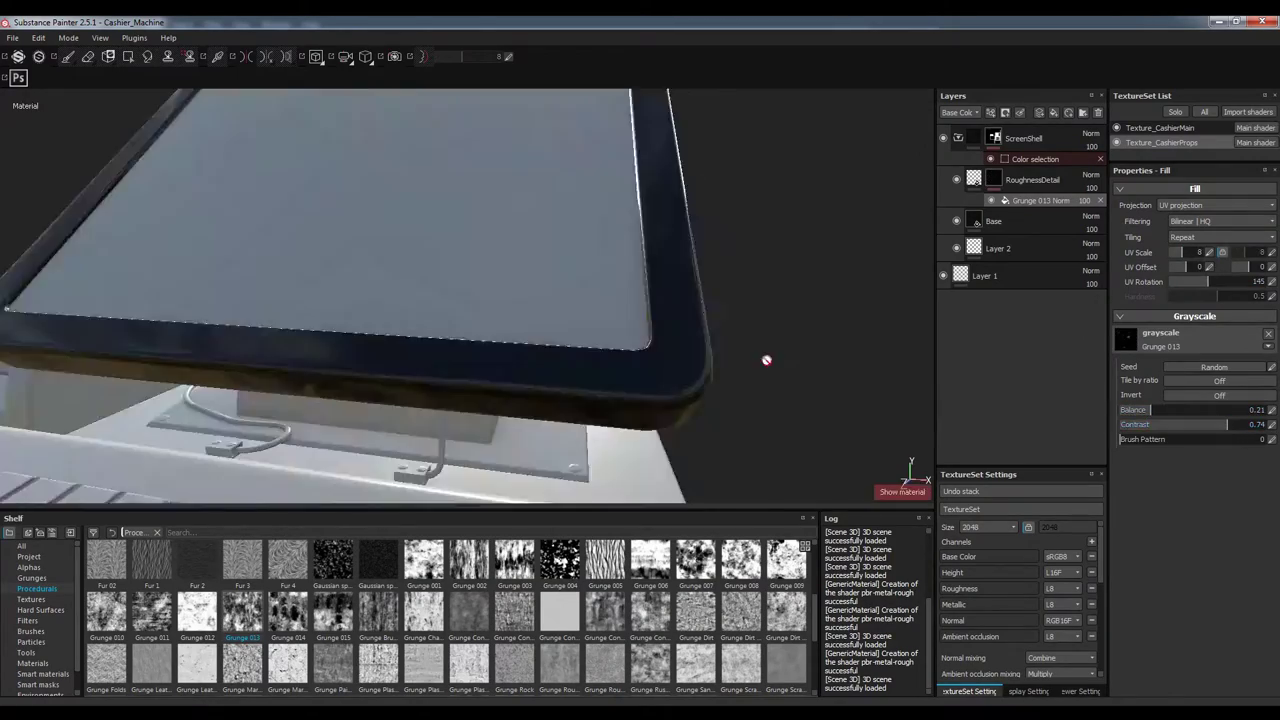
left_click_drag(766, 360, 640, 330, "alt")
left_click(1030, 180)
mouse_move(880, 400)
left_mouse_down("alt")
mouse_move(689, 389)
mouse_move(583, 314)
mouse_move(560, 340)
left_mouse_up("alt")
Add Grunge Splashes Dusty to the RoughnessDetail mask, tiled 4 times with Linear dodge blending
scroll(152, 627, "down", 5)
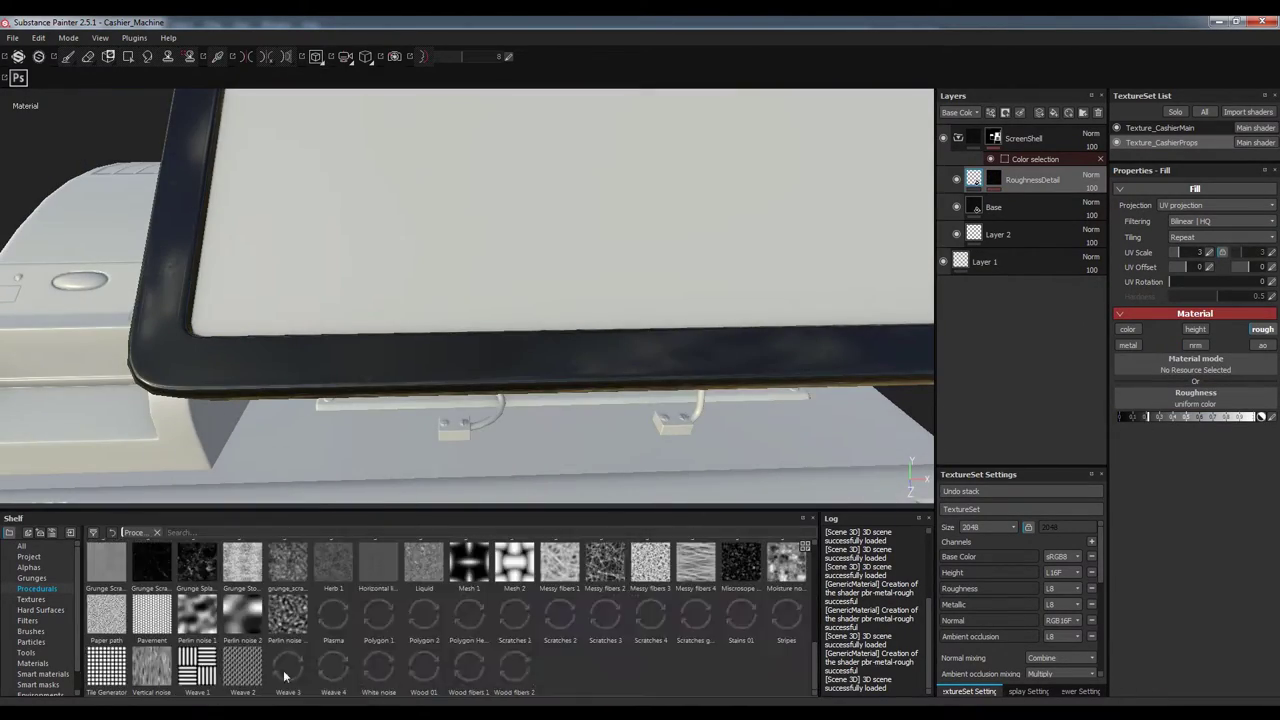
left_click_drag(197, 565, 1030, 180)
left_click(1062, 201)
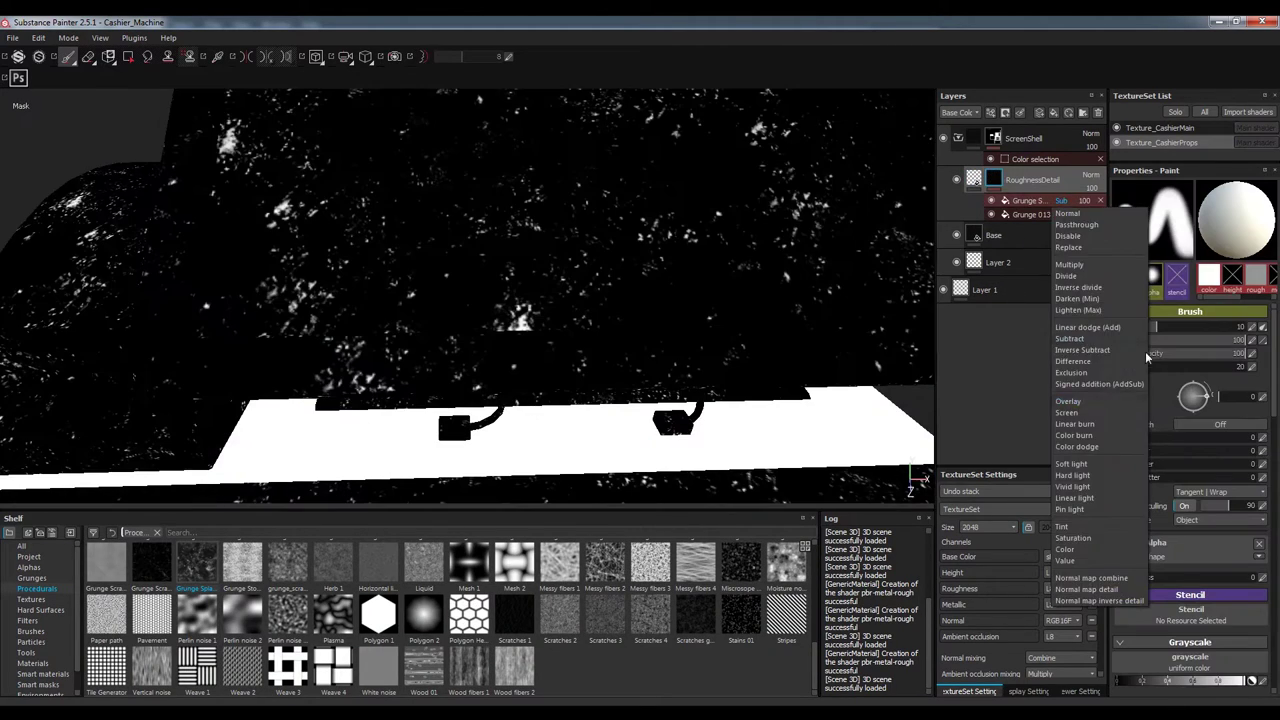
left_click(1070, 338)
left_click_drag(1212, 257, 1222, 252)
left_click(1062, 201)
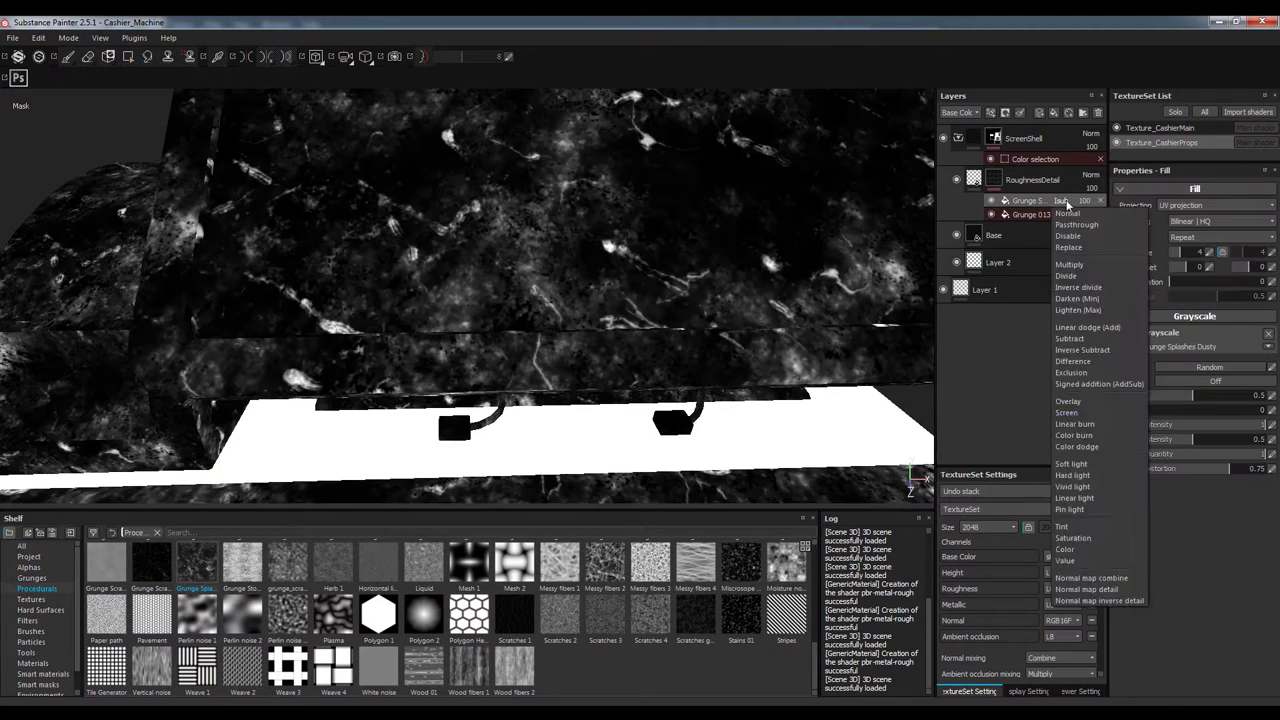
left_click(1100, 390)
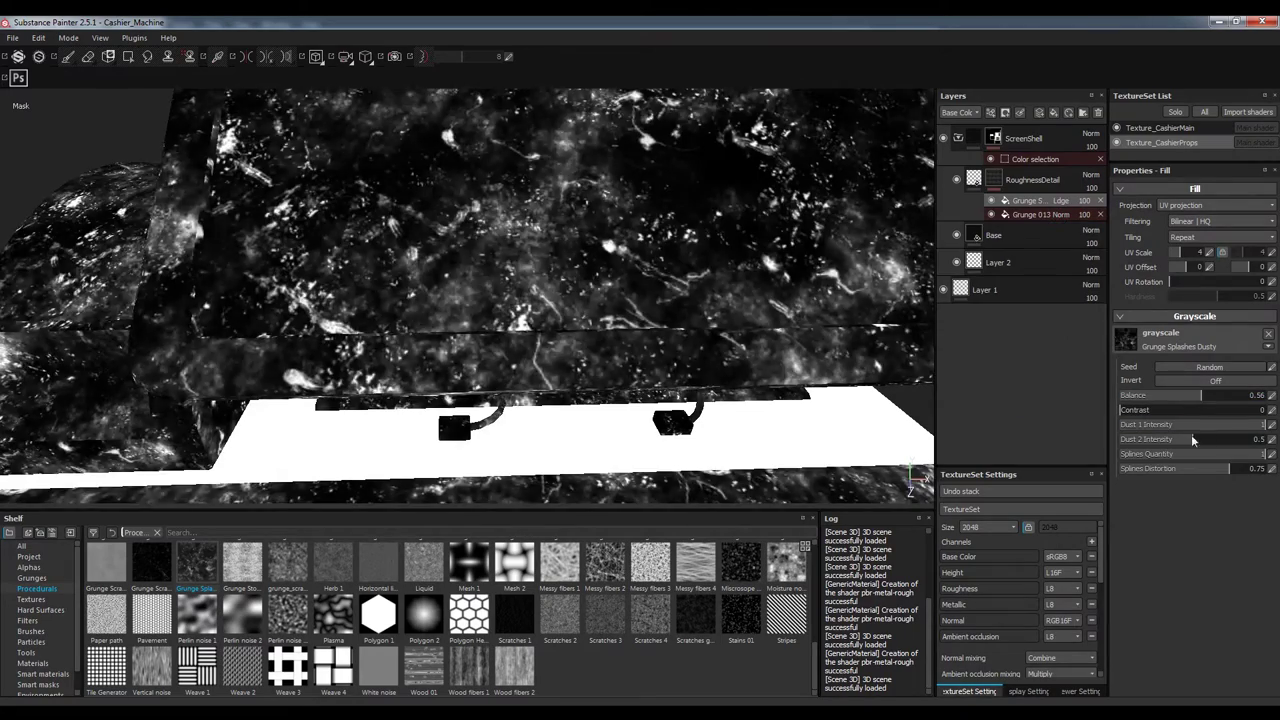
mouse_move(1121, 424)
left_mouse_down()
mouse_move(1170, 424)
mouse_move(1170, 439)
left_mouse_up()
left_click_drag(1229, 468, 1192, 468)
Set Grunge Splashes opacity to 47 and Grunge 013 to 58, then save the project
key("m")
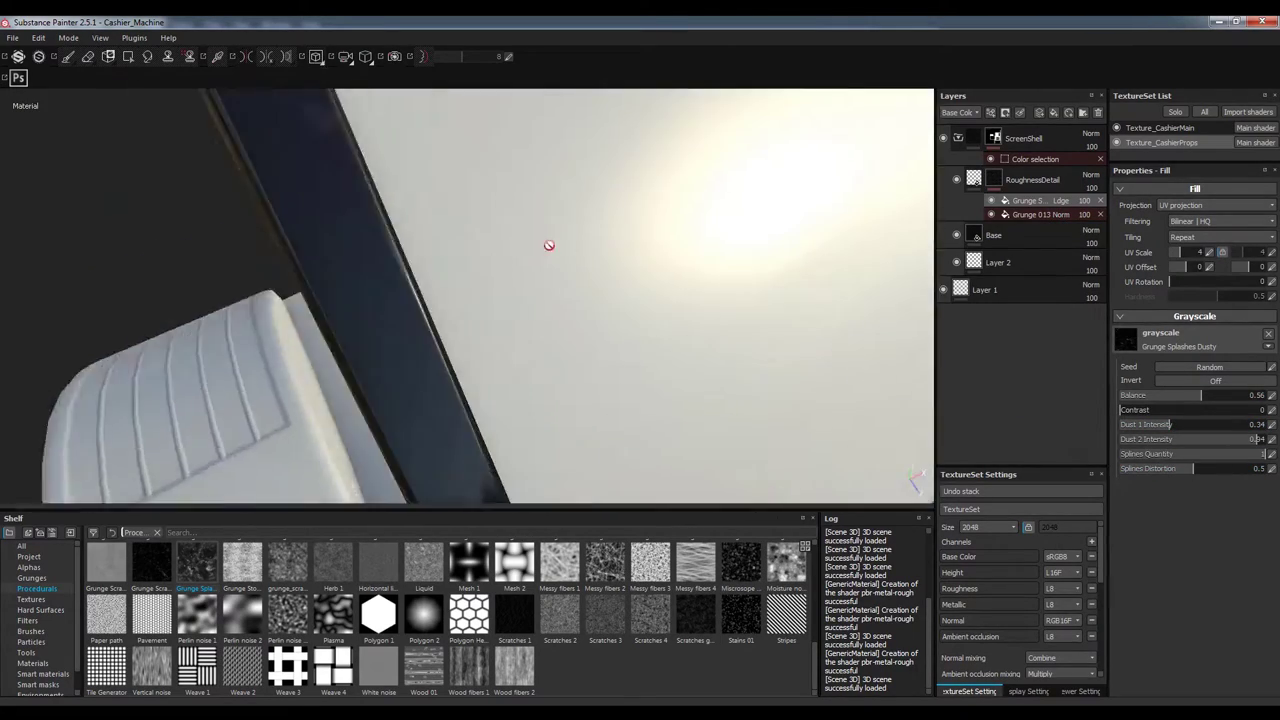
left_click_drag(806, 314, 677, 277, "alt")
left_click_drag(1085, 202, 1050, 262)
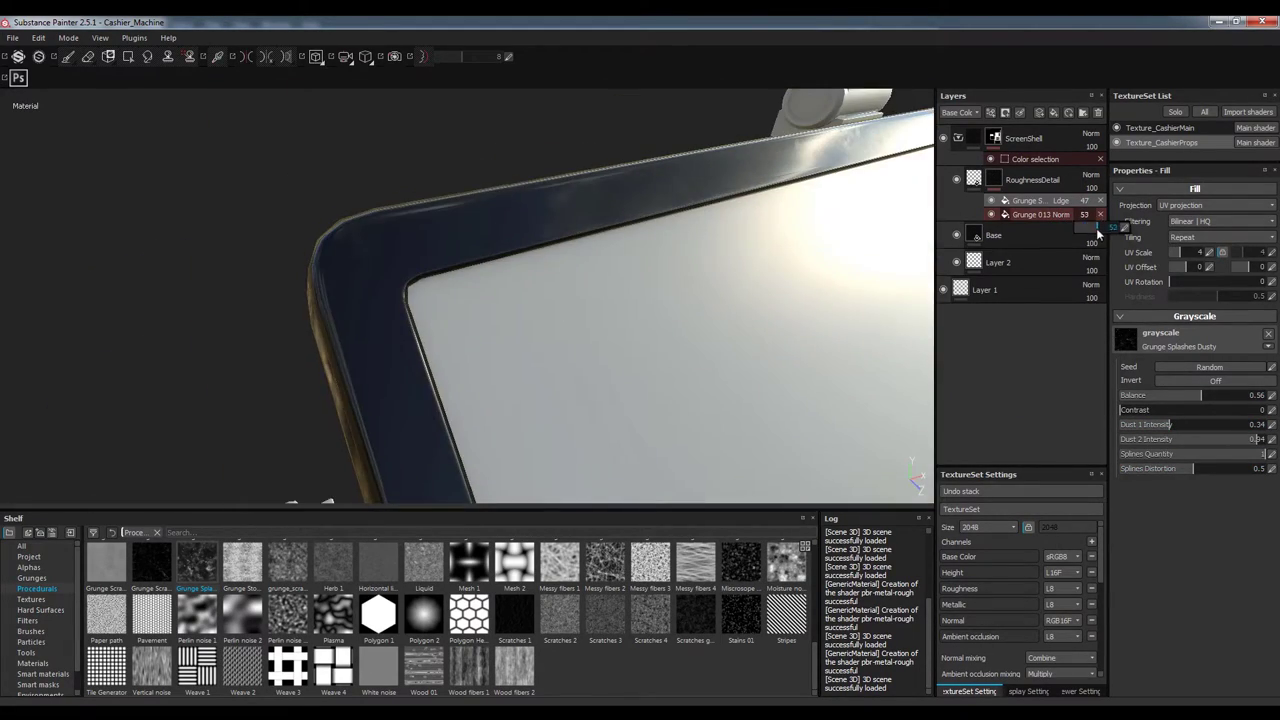
left_click_drag(760, 300, 451, 257, "alt")
key("ctrl+s")
Export the Texture_CashierProps maps with the UE4 preset as targa files
key("ctrl+shift+e")
left_click(417, 213)
left_click(420, 272)
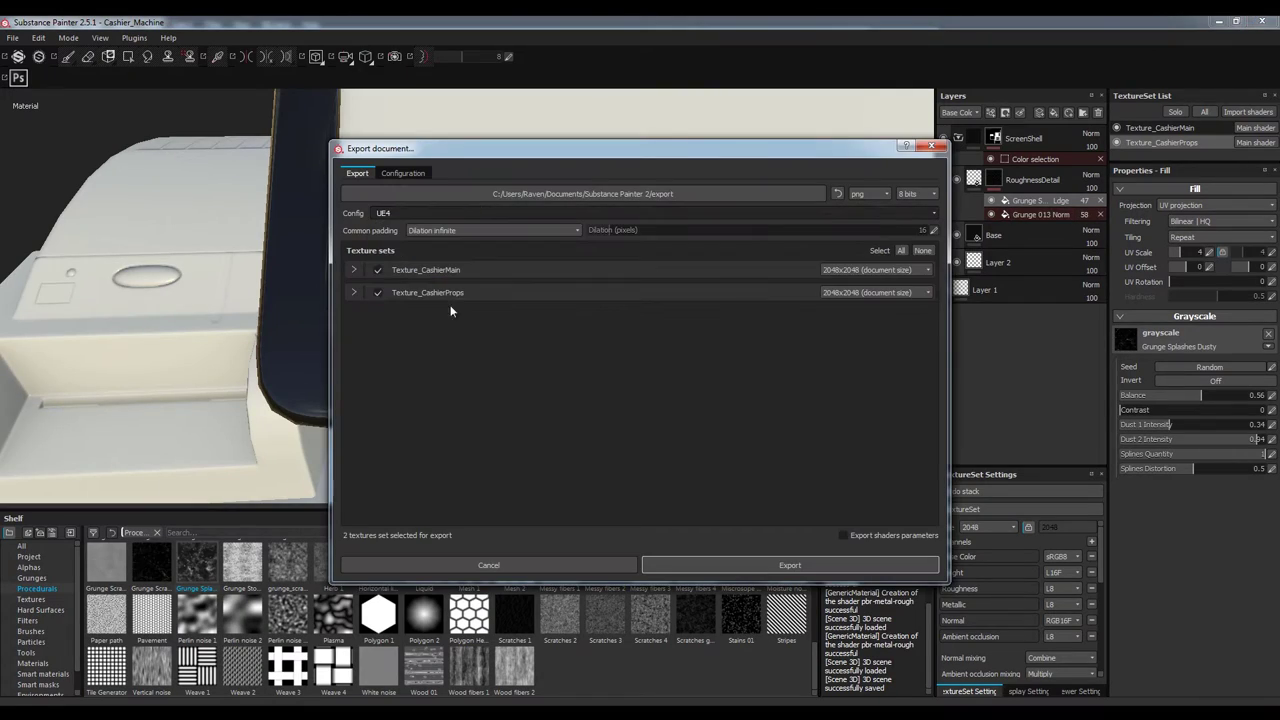
left_click(867, 268)
left_click(582, 193)
left_click(849, 494)
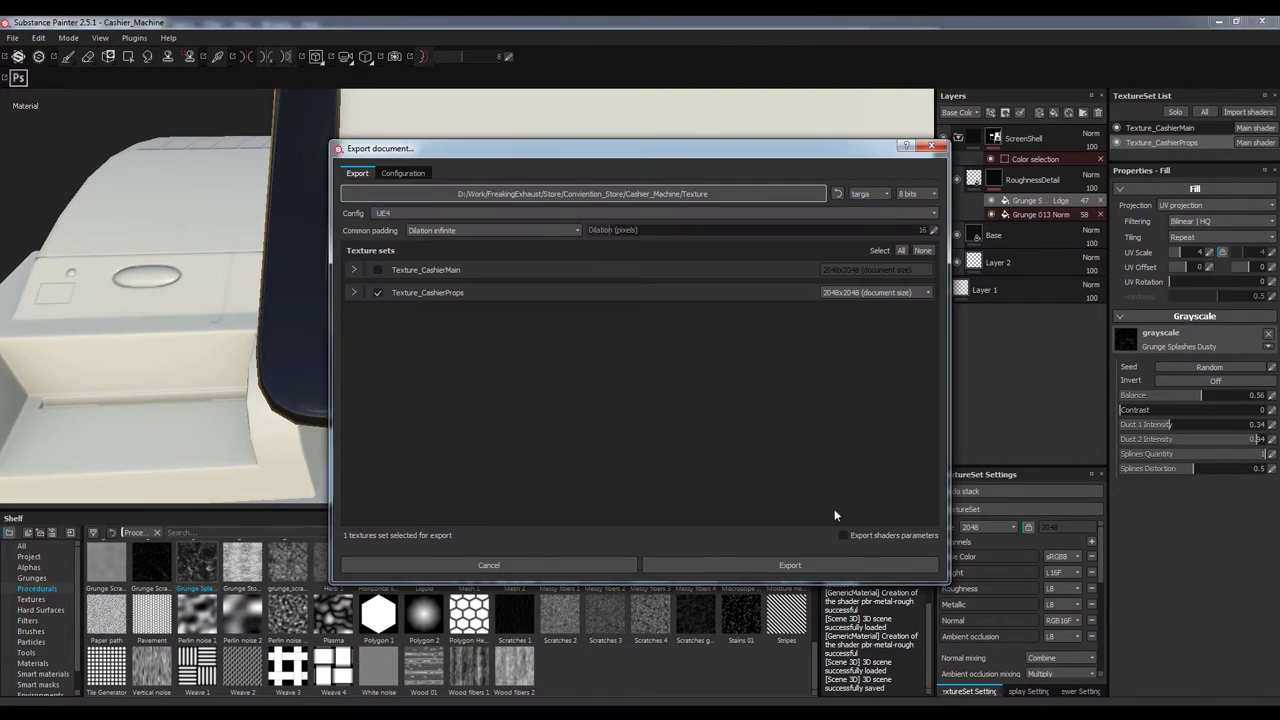
left_click(790, 565)
left_click(680, 380)
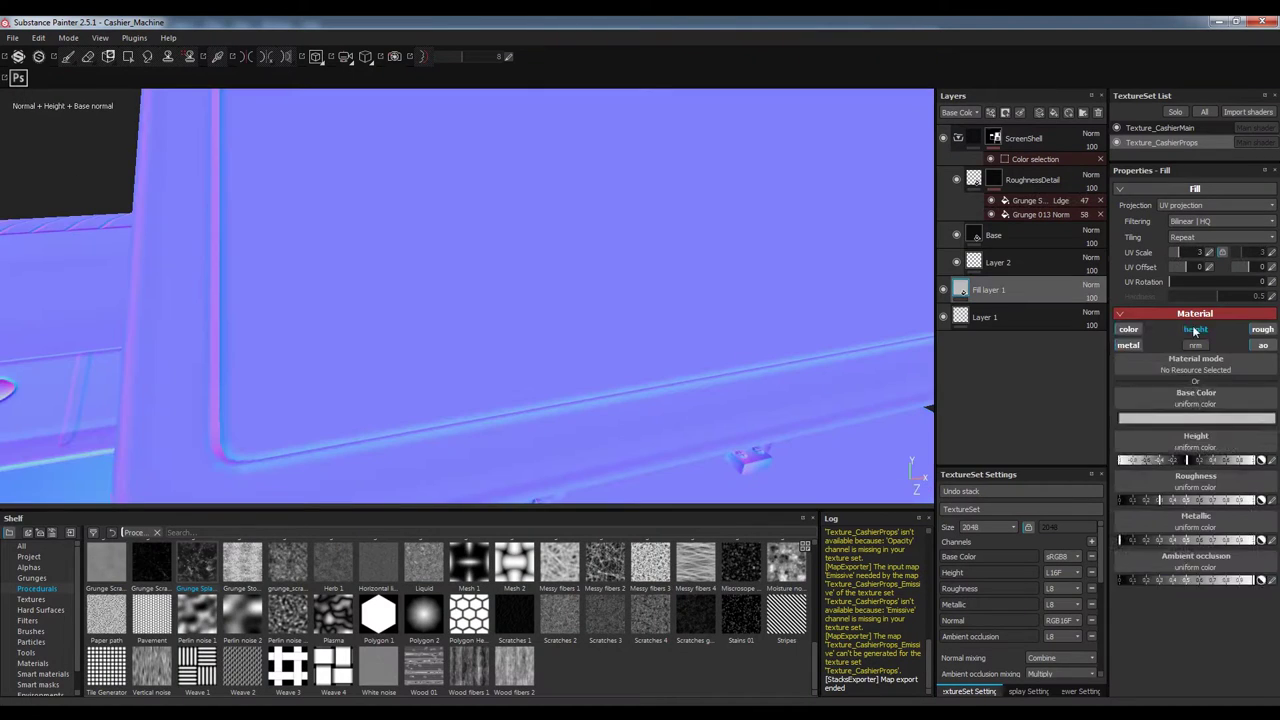
Add an AO fill layer, import the CashierMain and CashierProps_AO maps, and delete the scene fog
left_click(31, 599)
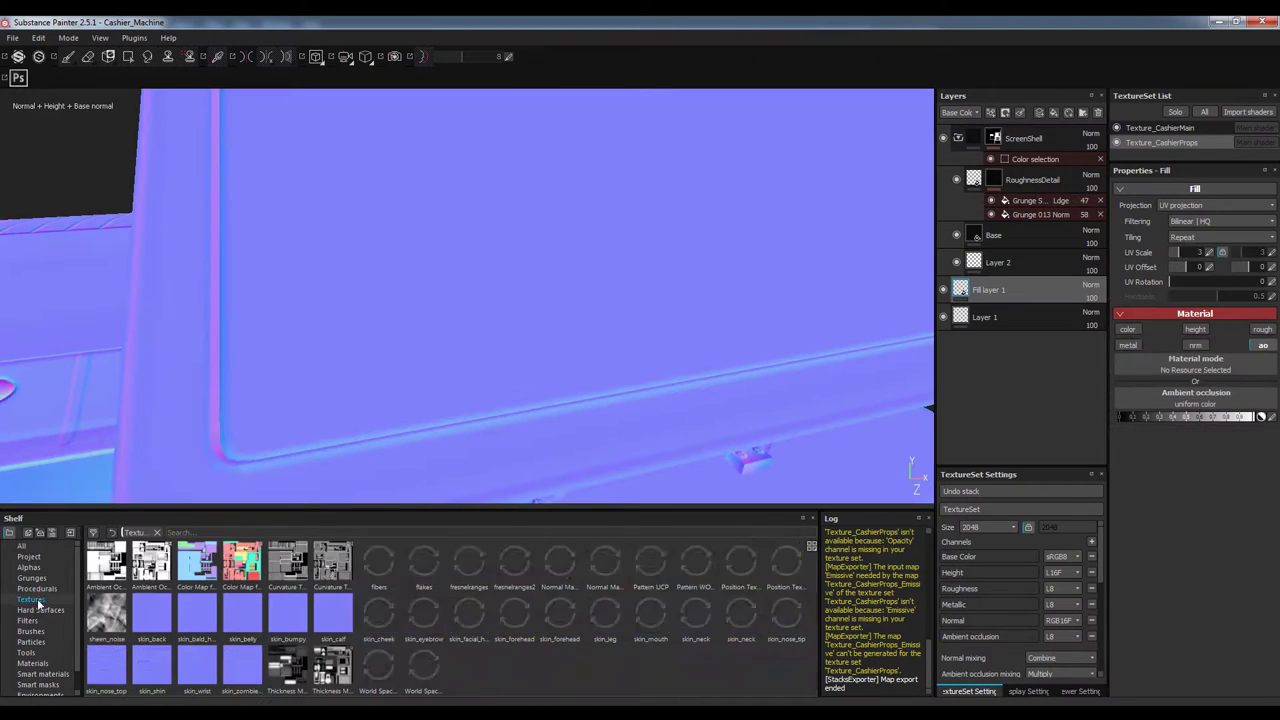
left_click_drag(106, 565, 165, 378)
left_click(13, 37)
left_click(40, 180)
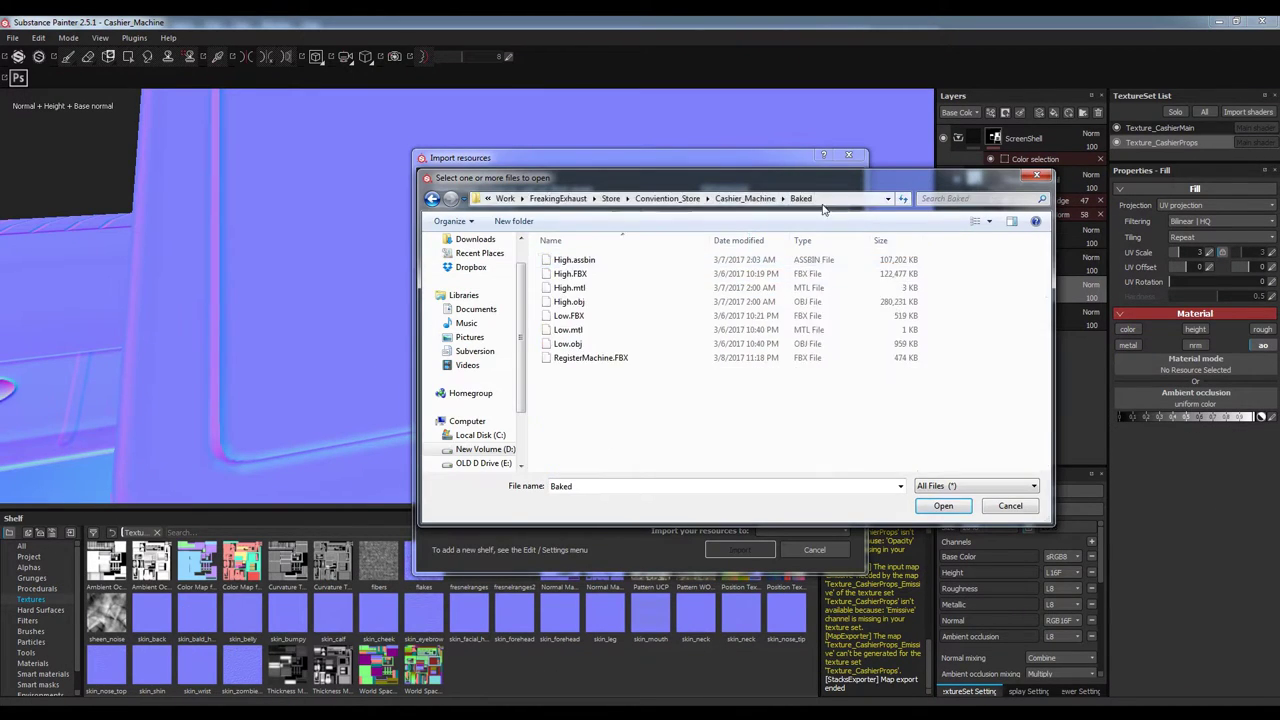
left_click(572, 380)
left_click(786, 380, "ctrl")
left_click(943, 505)
left_click(803, 541)
left_click(730, 549)
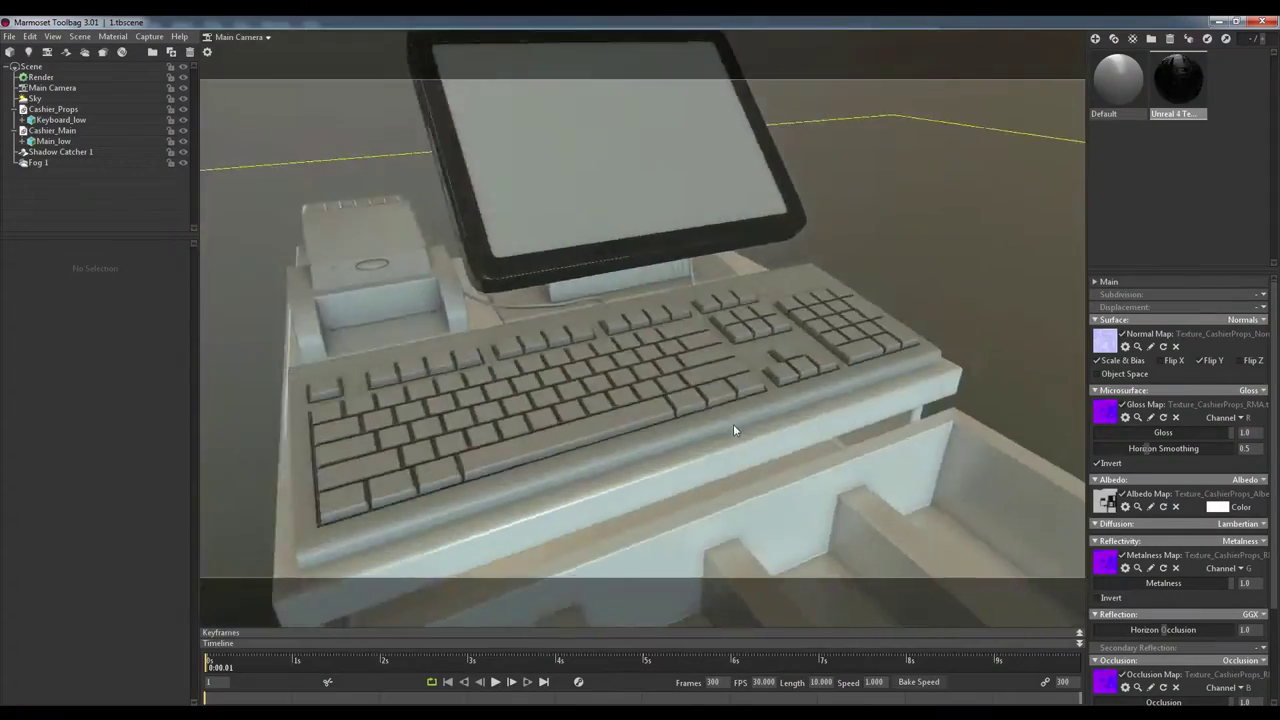
mouse_move(733, 424)
left_mouse_down()
mouse_move(624, 429)
mouse_move(622, 389)
mouse_move(818, 411)
mouse_move(766, 415)
left_mouse_up()
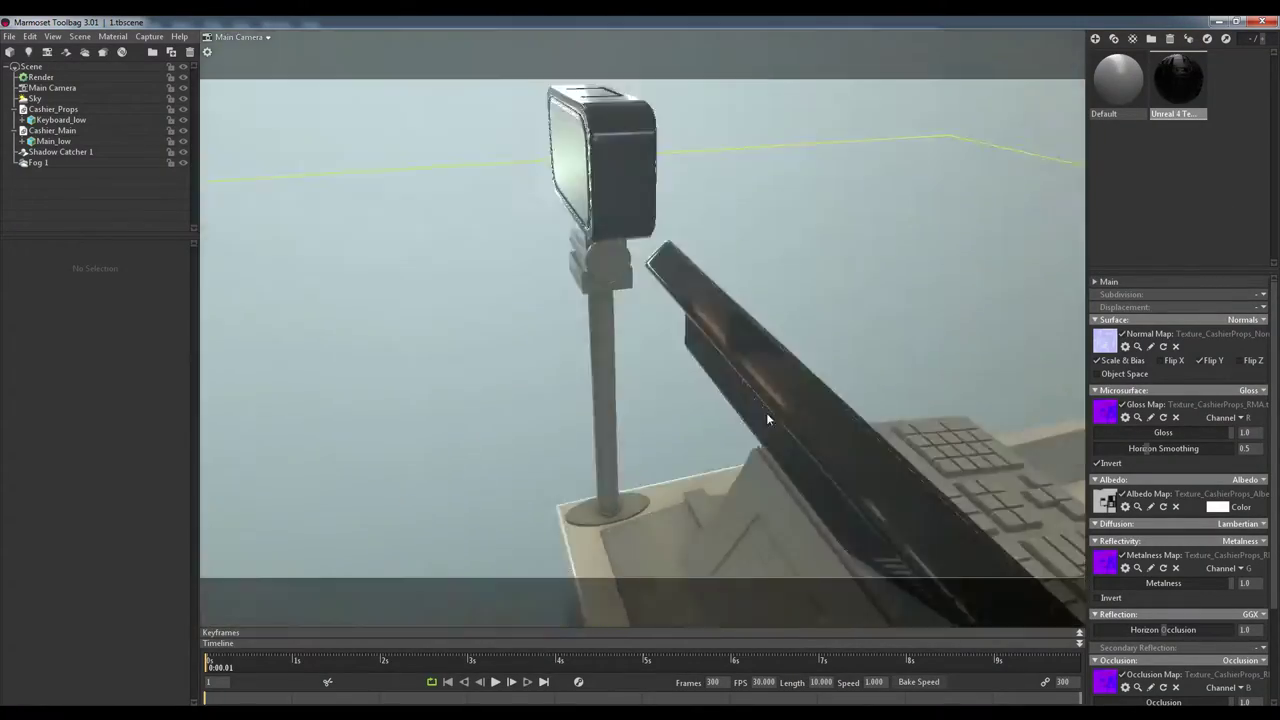
key("Delete")
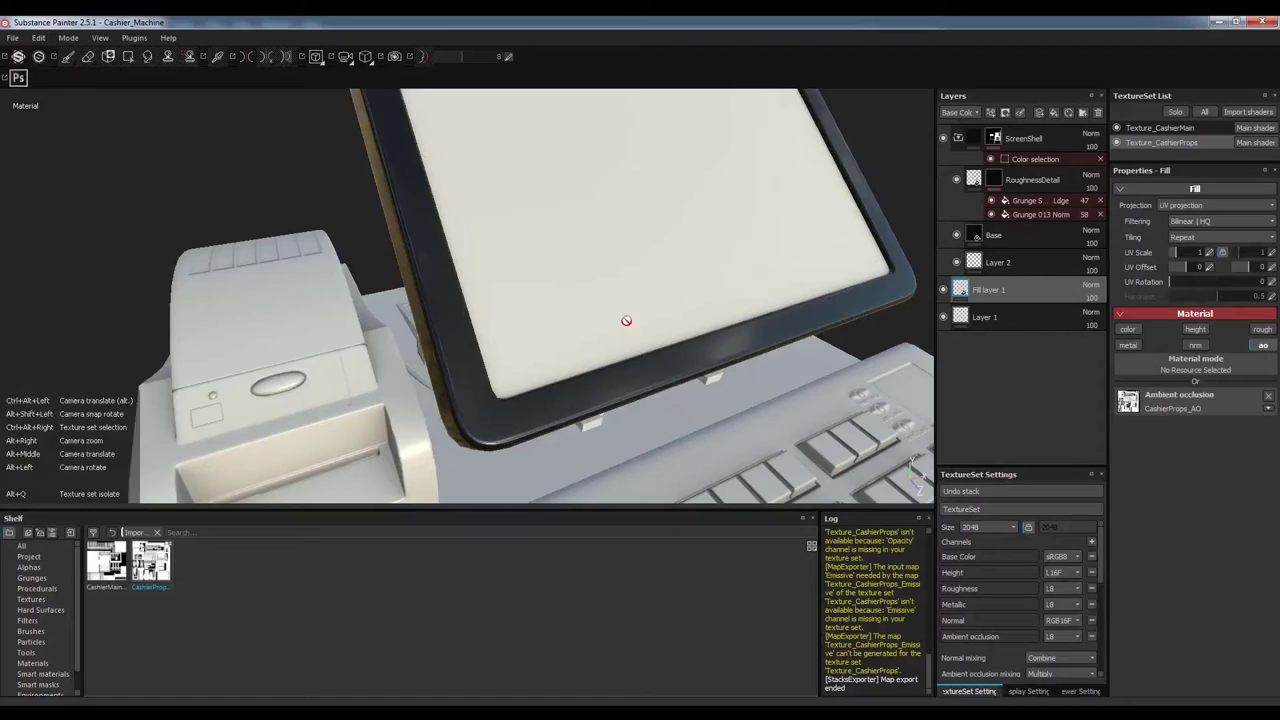
Select the RoughnessDetail layer's mask
left_click(993, 179)
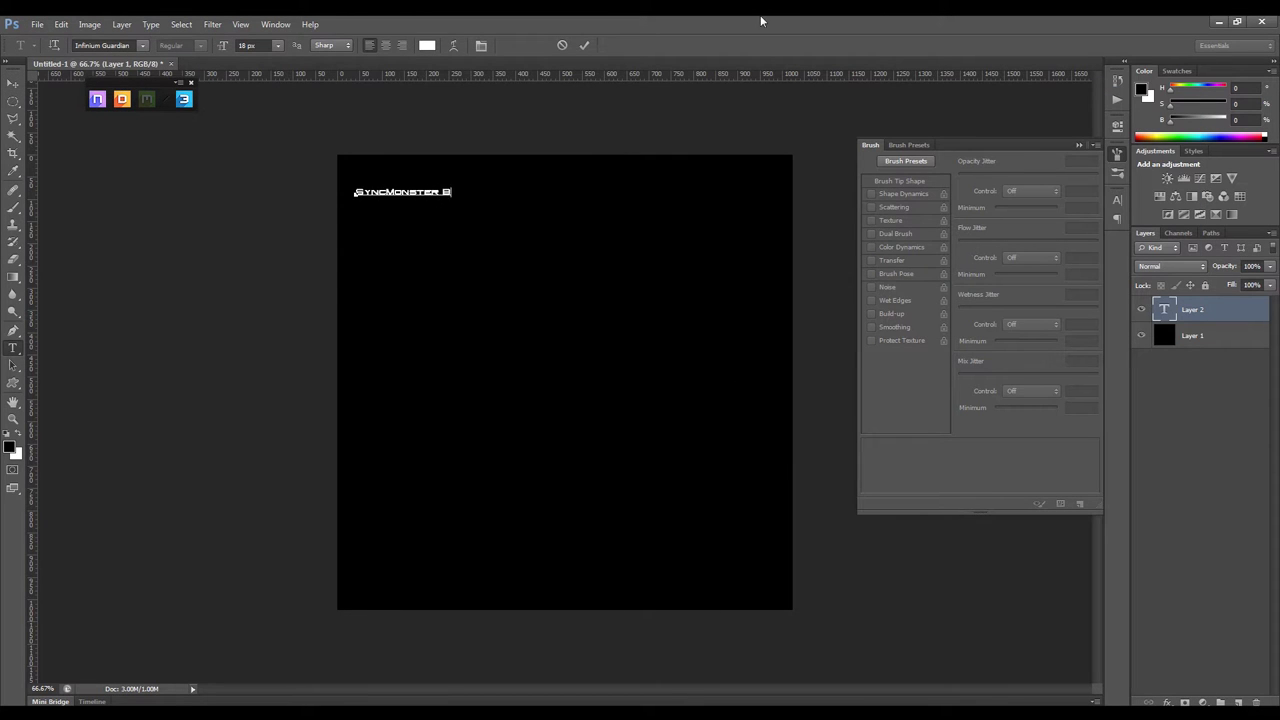
Set the title text font to Arial
left_click(142, 45)
left_click(170, 126)
left_click(200, 45)
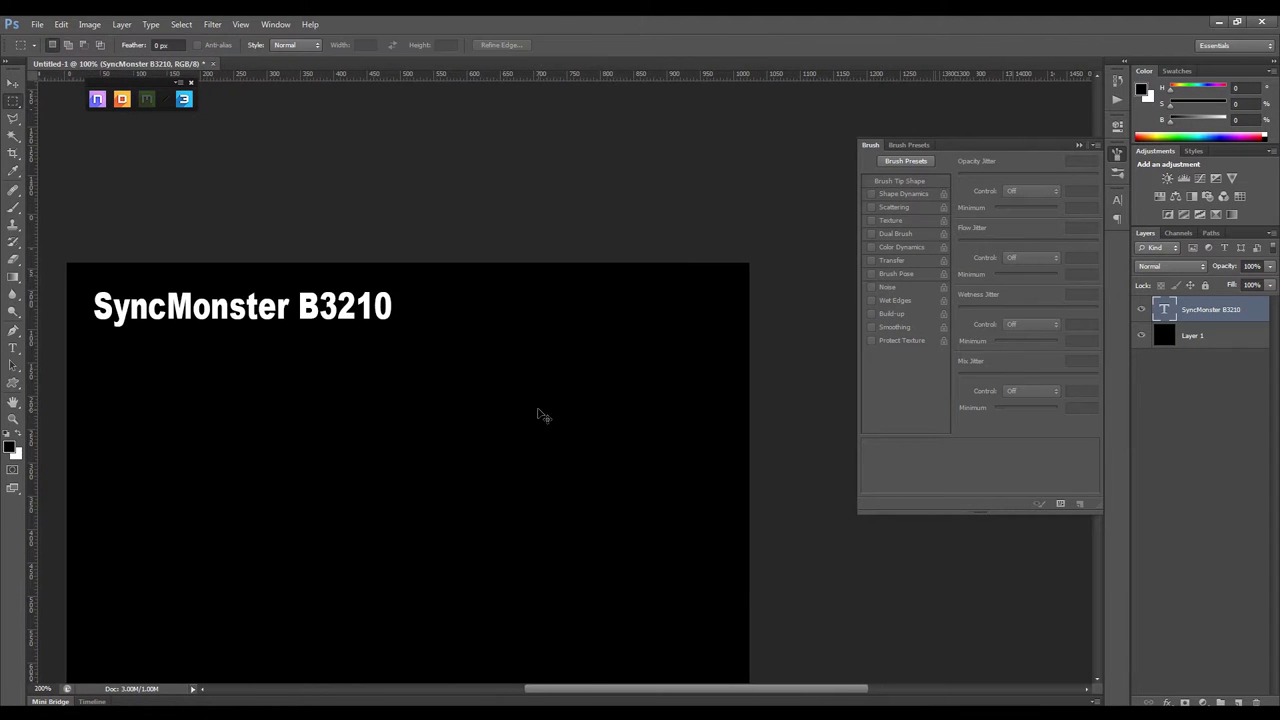
Delete the interior of the white rectangle to leave a frame icon
left_click_drag(588, 401, 460, 334)
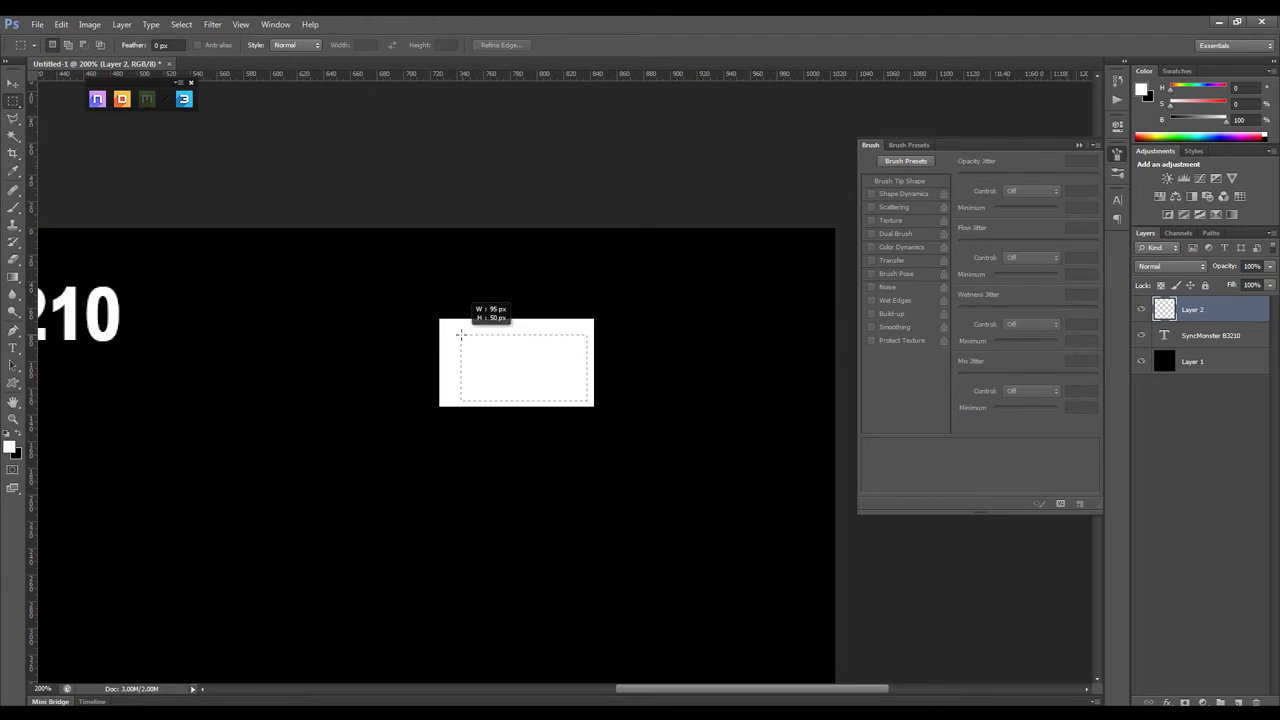
key("Delete")
key("ctrl+d")
key("ctrl+plus")
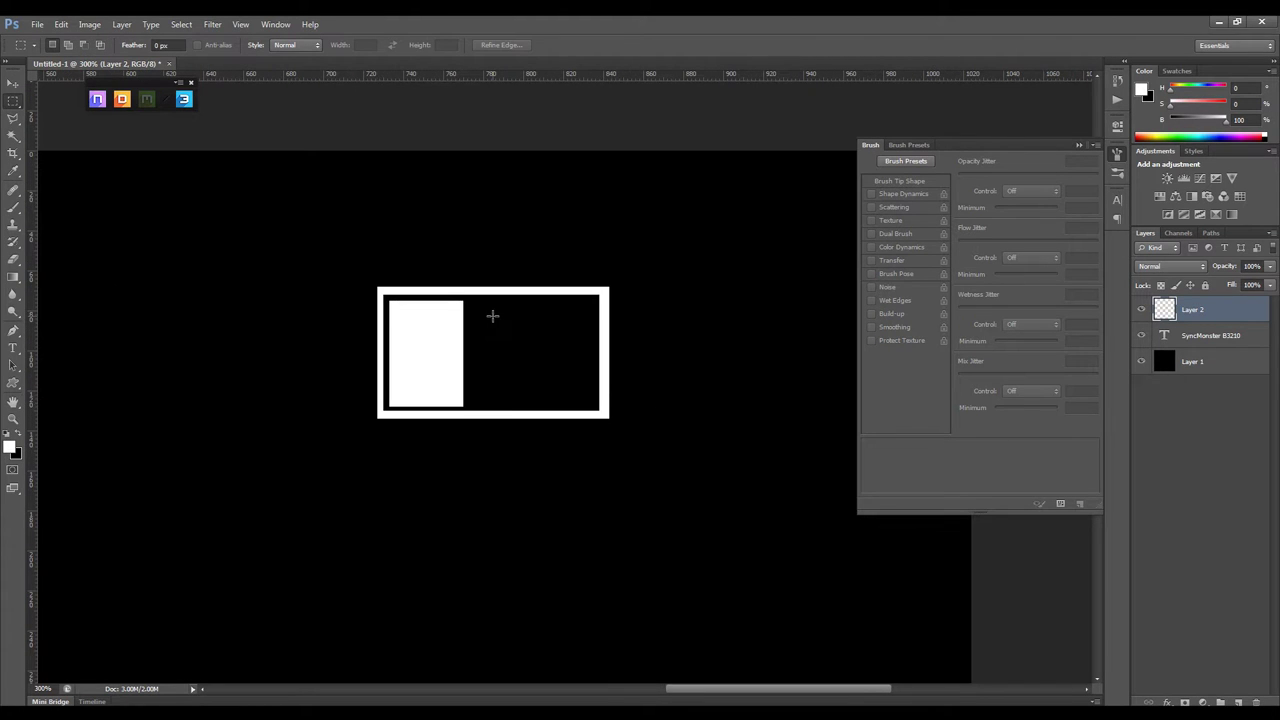
key("ctrl+d")
key("ctrl+plus")
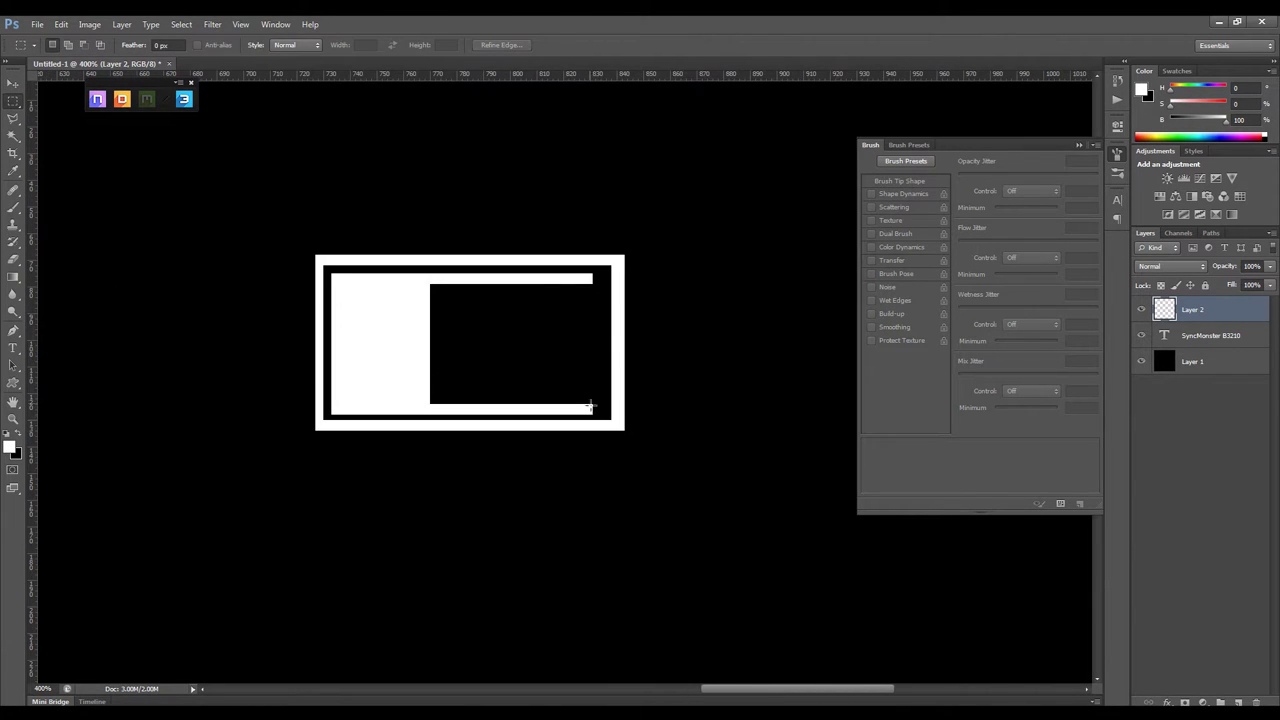
left_click_drag(648, 297, 537, 275)
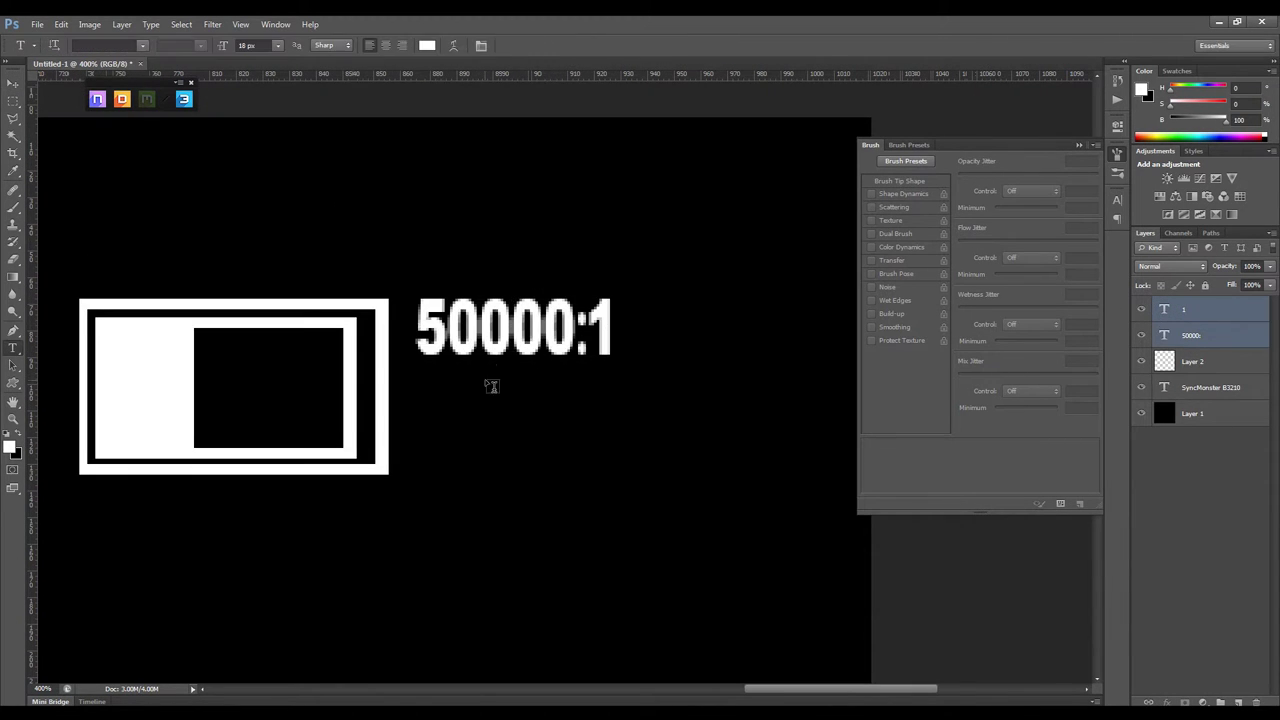
Add a smaller 'Dynamic Contrast' caption below the 50000:1 text
left_click(415, 420)
type("Dynamic Contas")
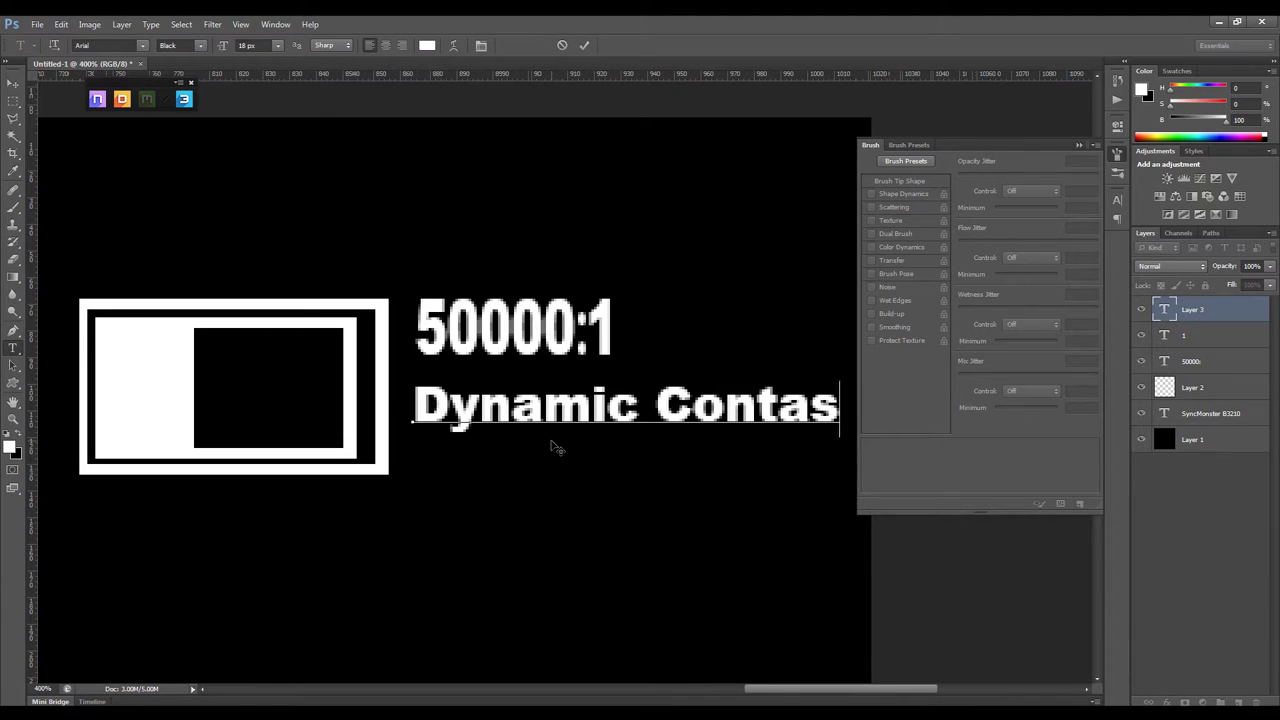
key("ctrl+a")
left_click(277, 45)
left_click(272, 140)
left_click(13, 82)
key("ctrl+minus")
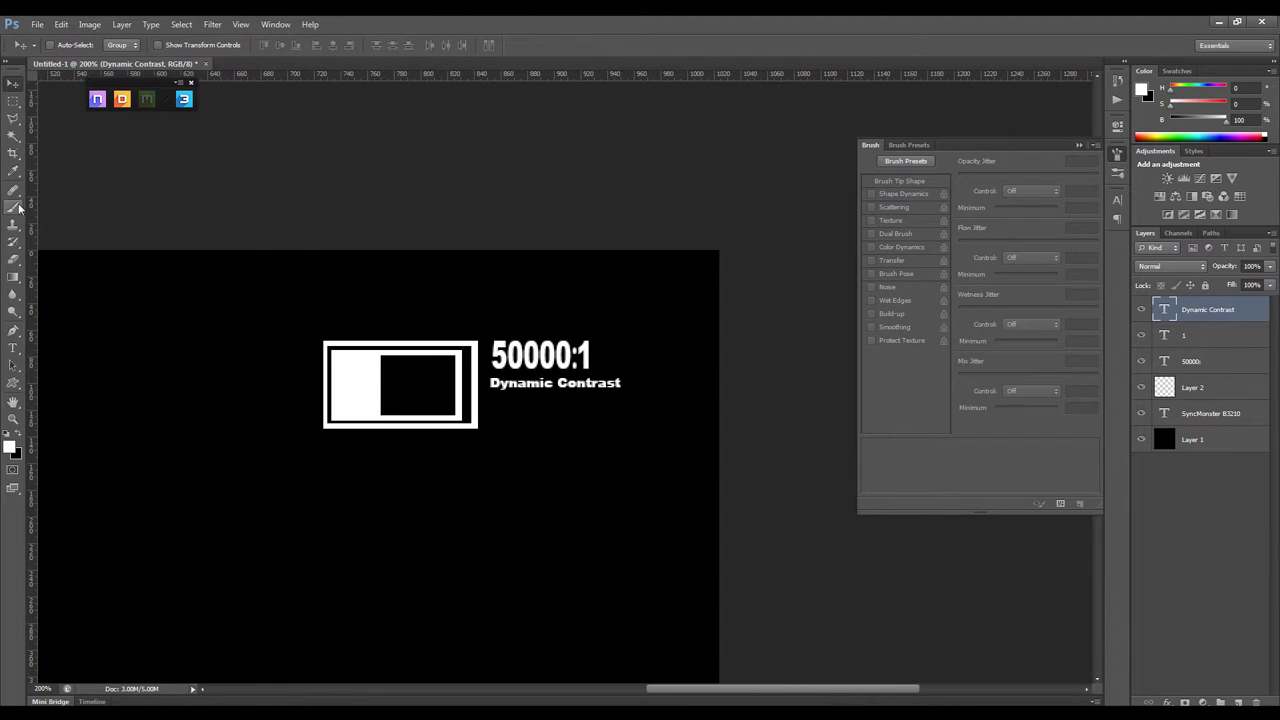
Paint a white bar under the caption on a new layer with a hard round brush
left_click(13, 207)
key("ctrl+shift+alt+n")
left_click(909, 145)
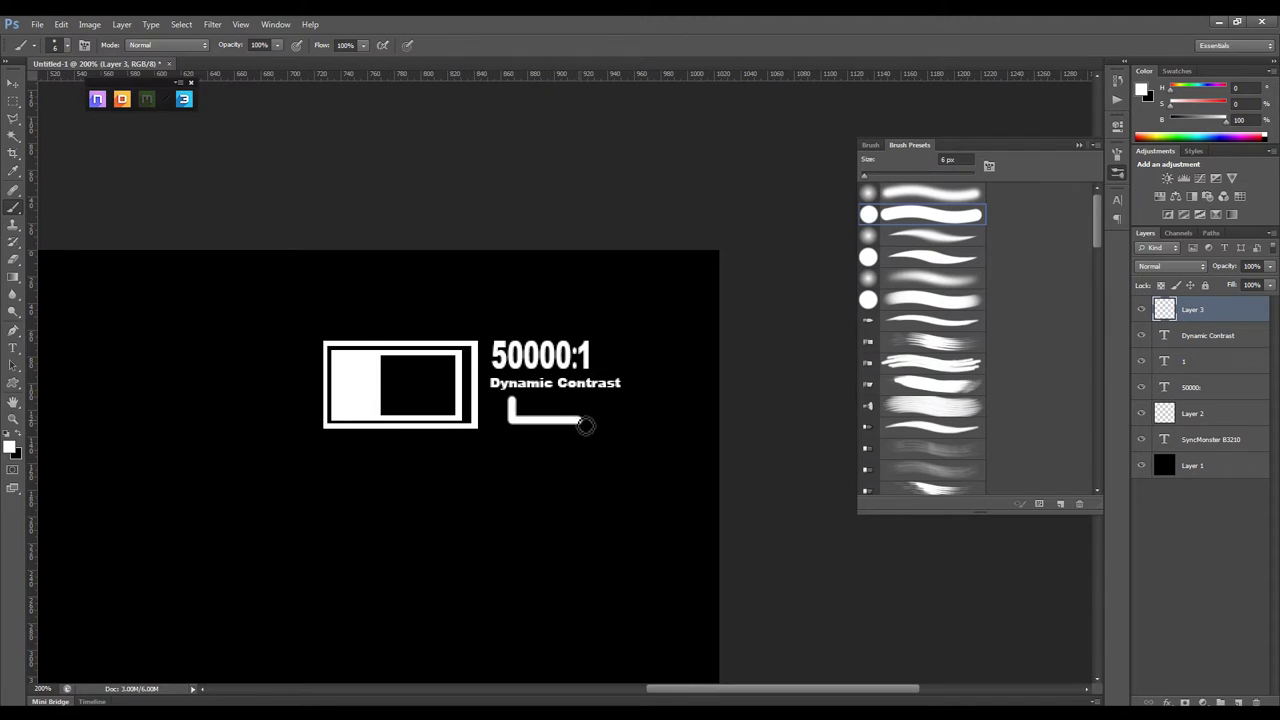
key("v")
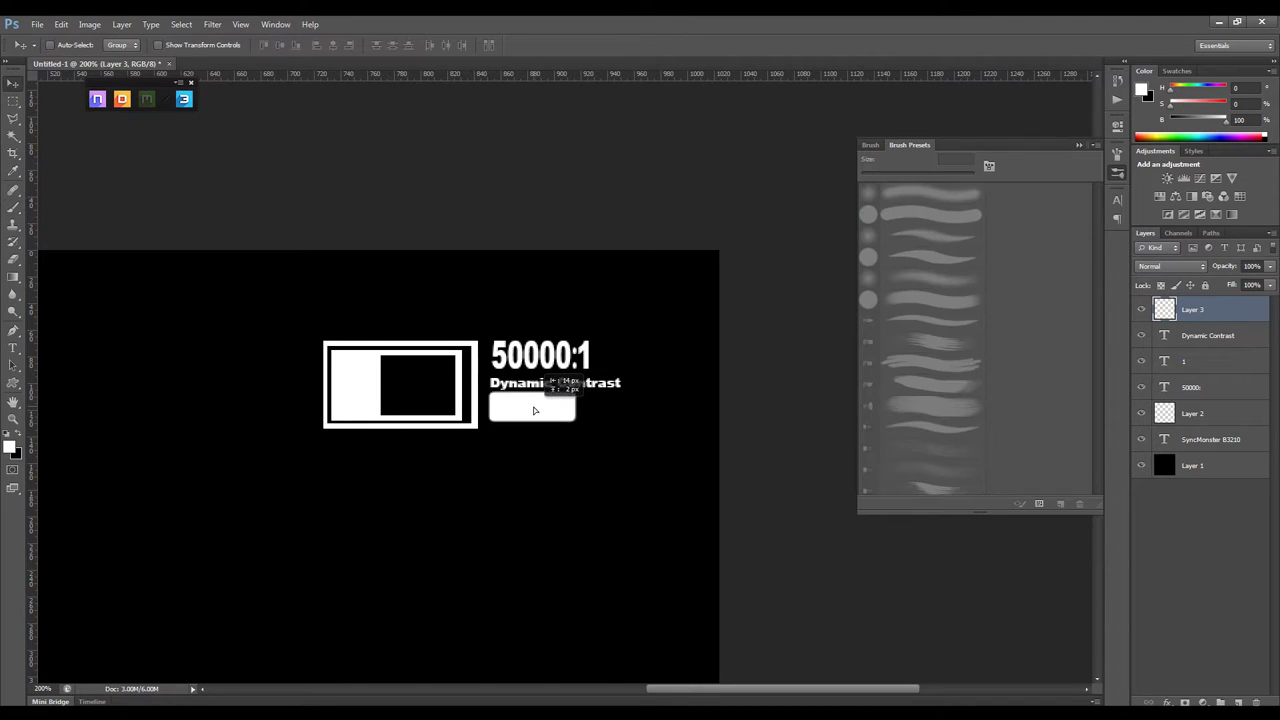
key("ctrl+minus")
key("ctrl+minus")
key("ctrl+minus")
type("TA")
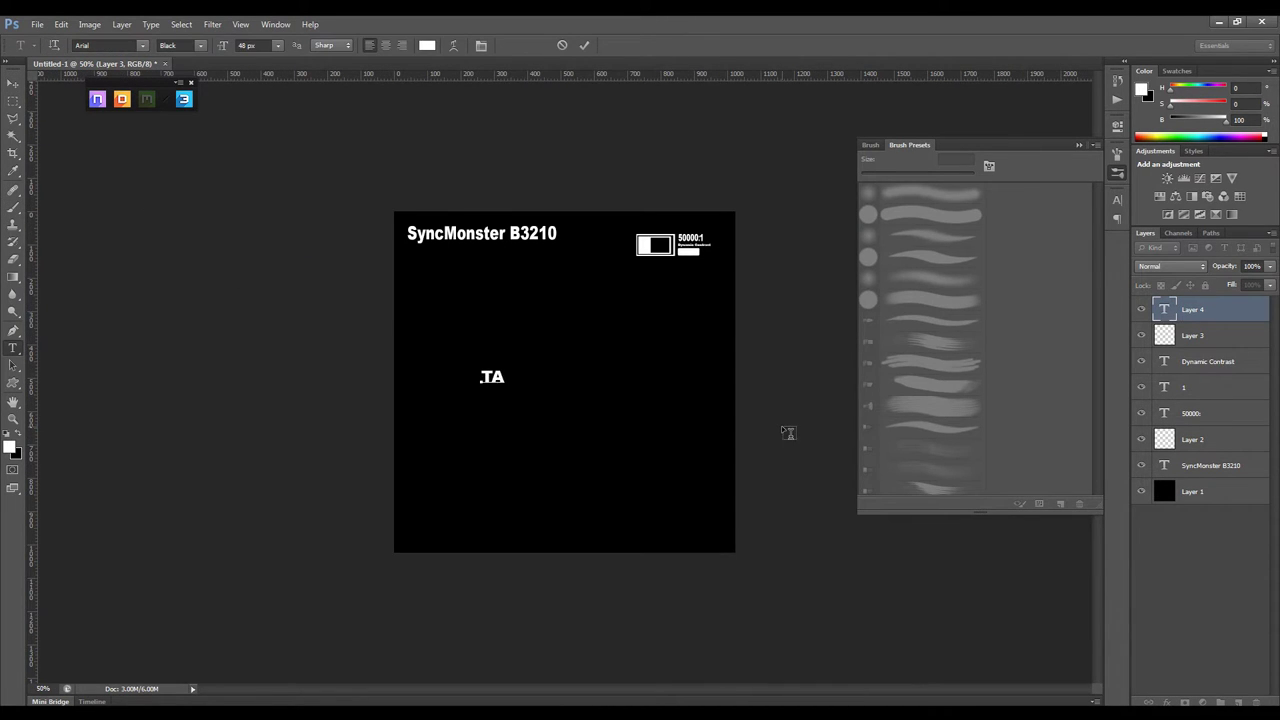
Type the logo text 'TAMTUN'
type("MTUN")
left_click(13, 100)
key("ctrl+plus")
key("ctrl+plus")
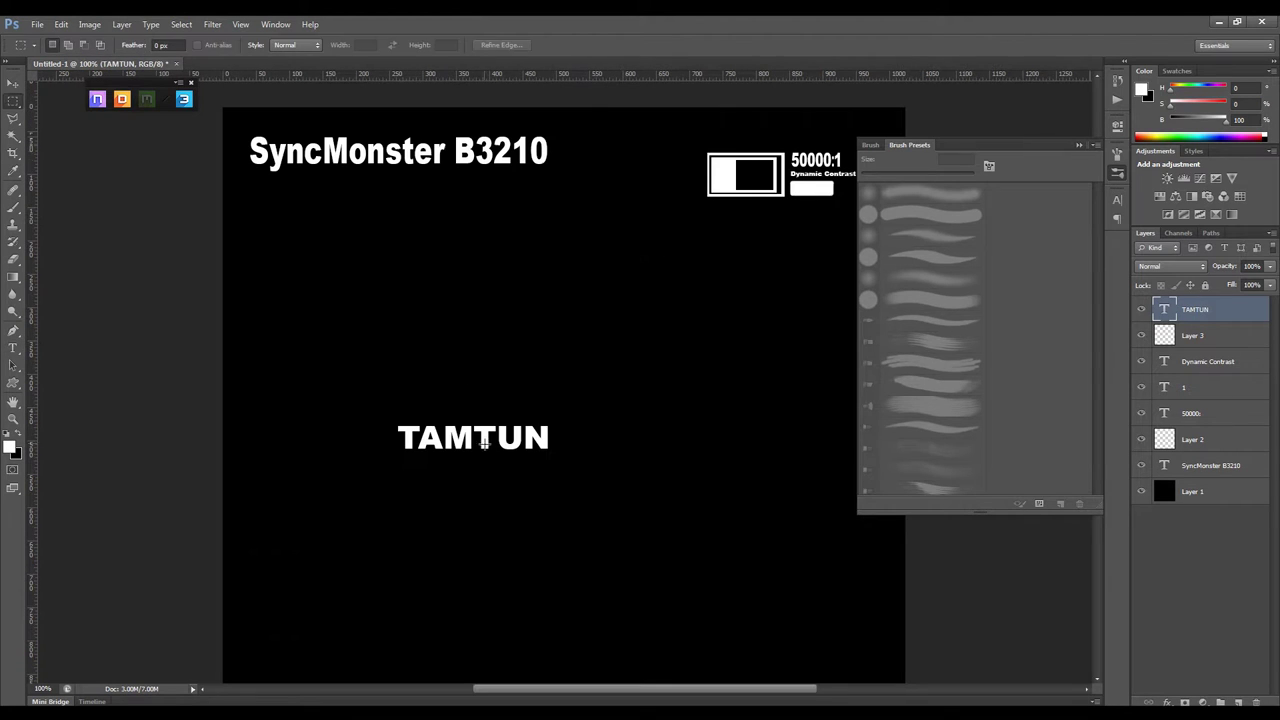
Widen the TAMTUN letter spacing to 100
key("t")
double_click(484, 440)
left_click(478, 45)
left_click(1090, 242)
left_click(1080, 447)
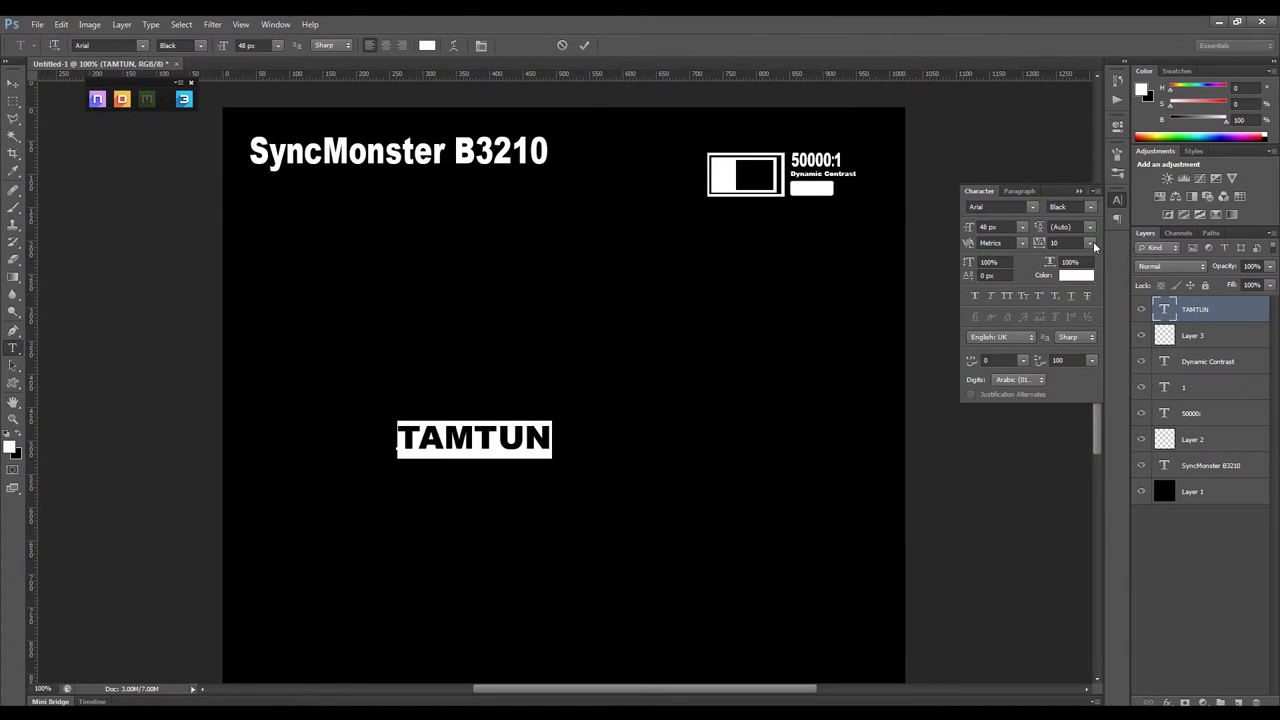
left_click(13, 100)
scroll(518, 463, "up", 5, "alt")
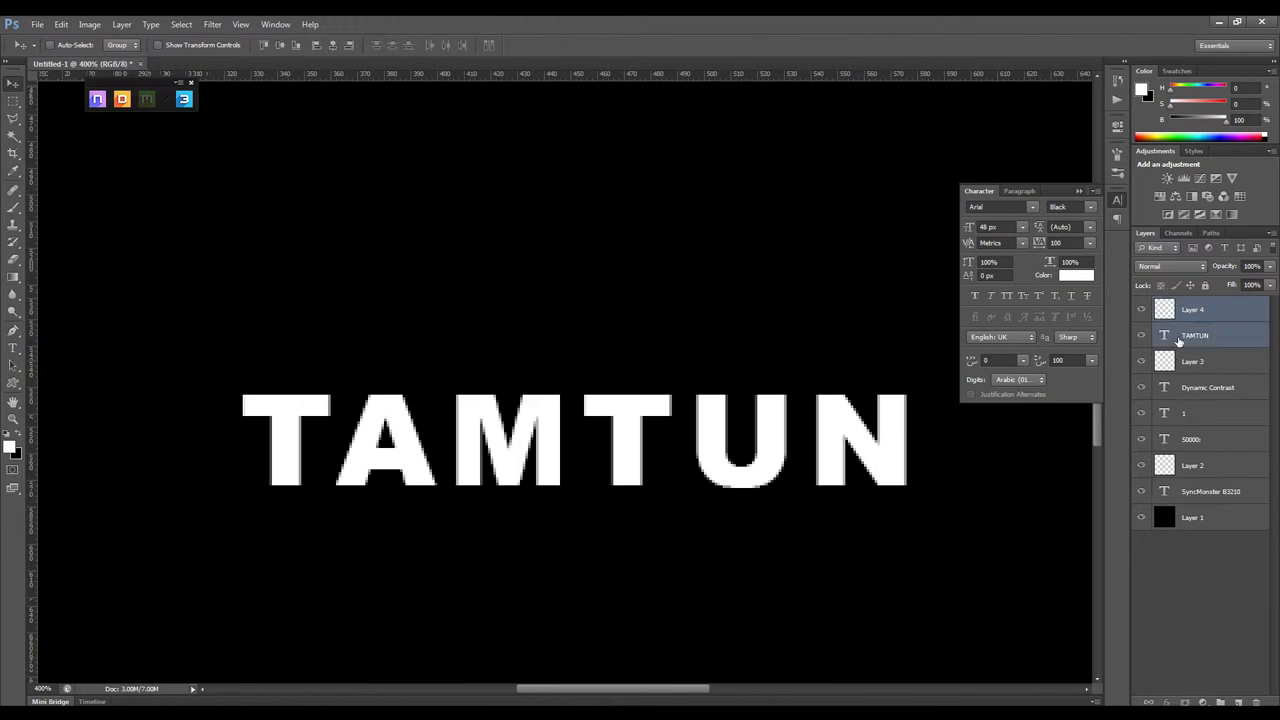
Remove the A's crossbar and move TAMTUN up below the SyncMonster B3210 title
key("m")
key("ctrl+minus")
key("ctrl+minus")
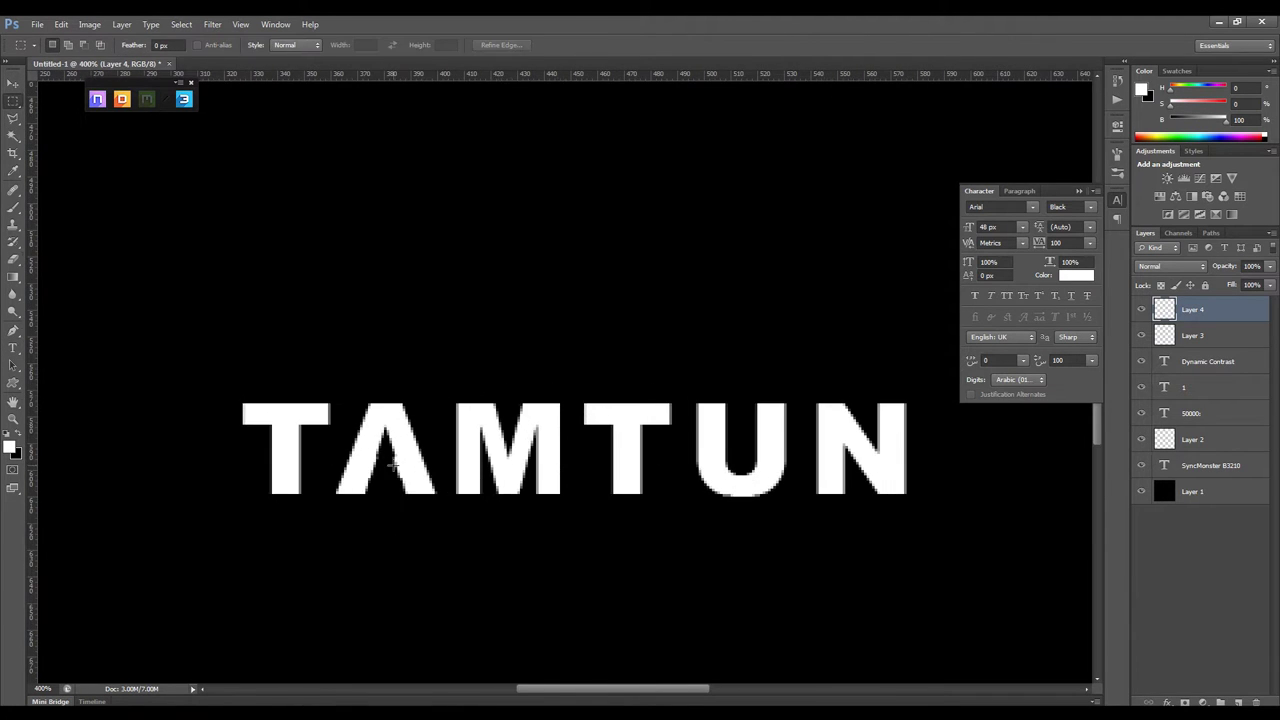
key("ctrl+minus")
key("ctrl+minus")
key("ctrl+minus")
key("Return")
left_click_drag(604, 397, 560, 265, "shift")
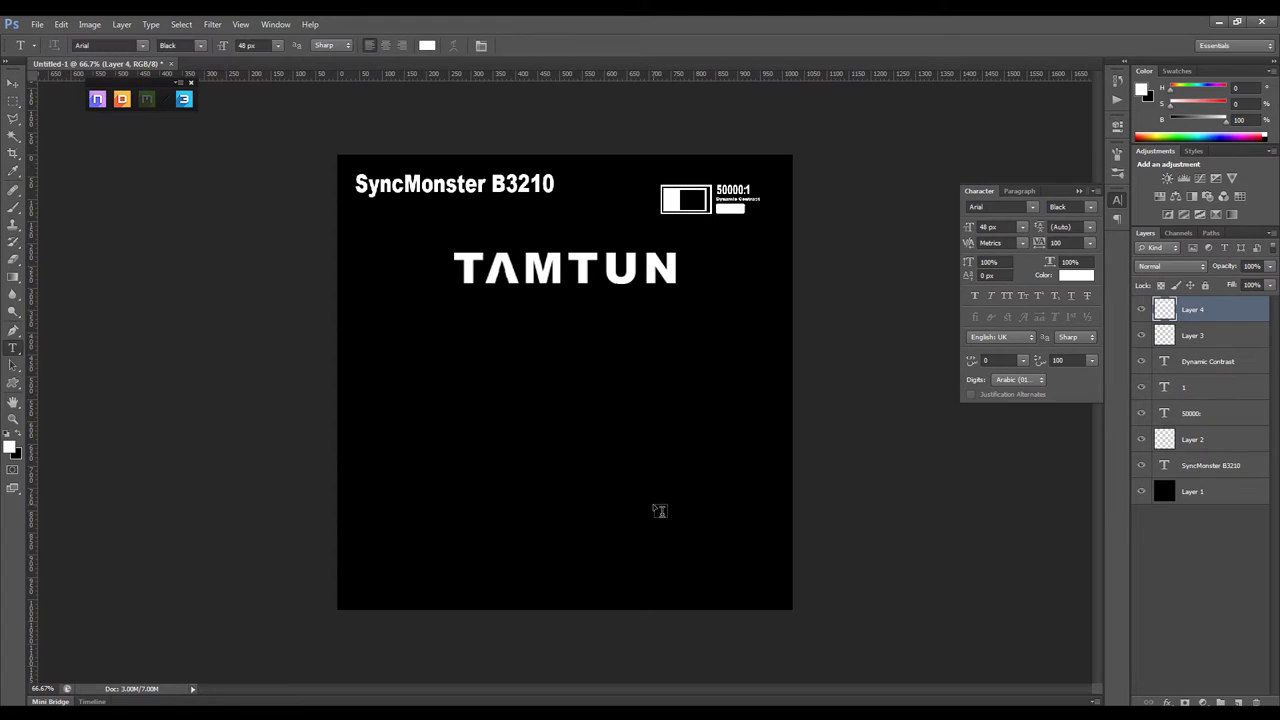
Add MENU, SOURCE and AUTO labels below the logo and scale them together
left_click(425, 445)
type("Men")
left_click_drag(474, 490, 406, 365)
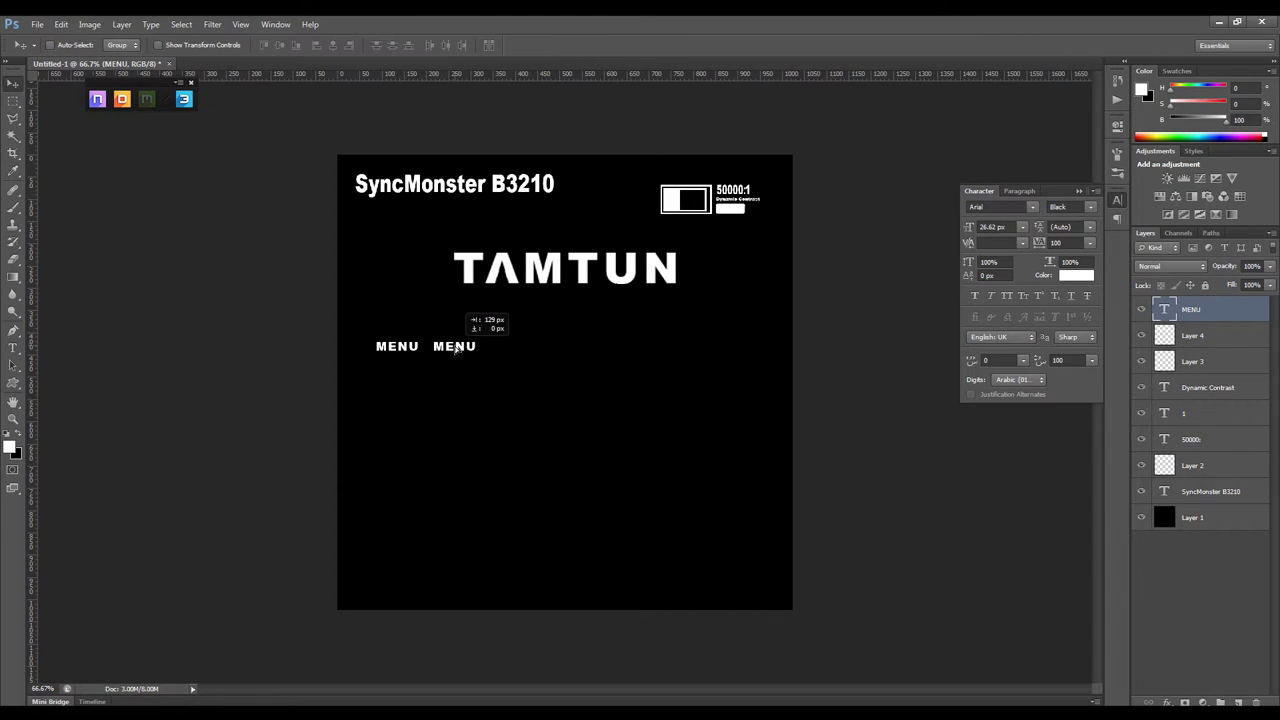
double_click(455, 346)
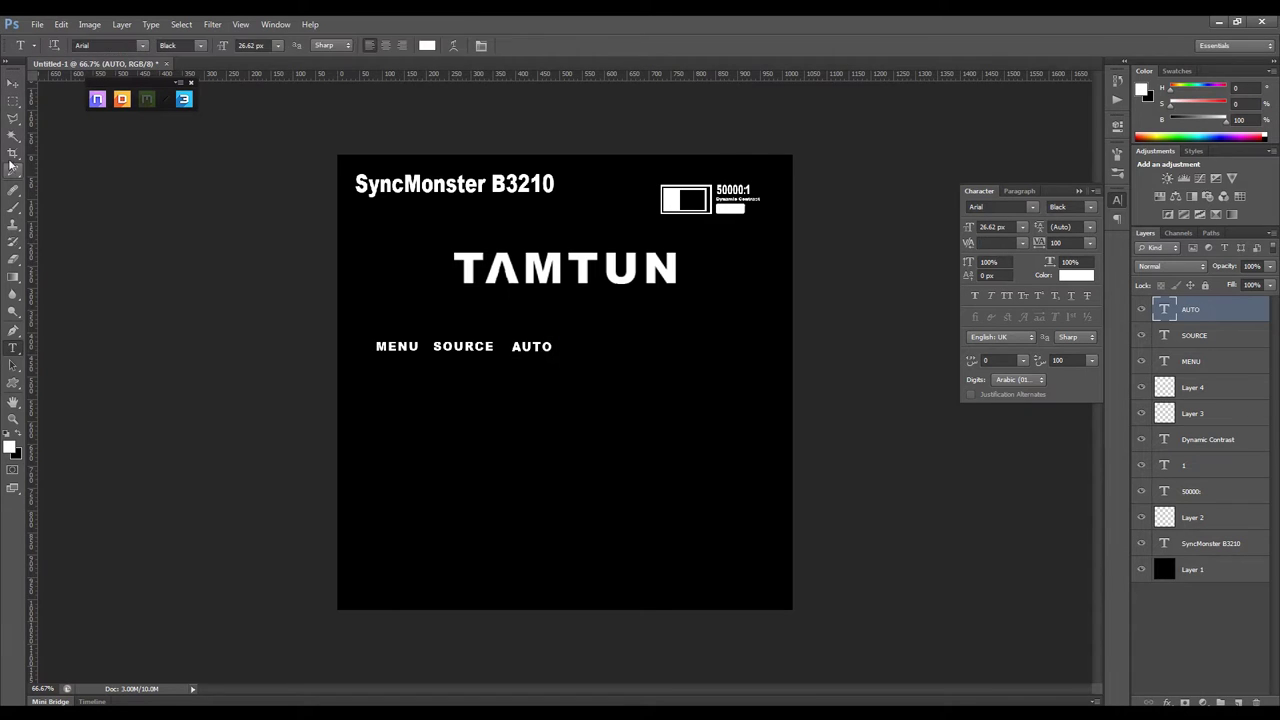
key("ctrl+minus")
key("ctrl+t")
key("Return")
Fill a white square on a new layer to the right of AUTO
key("p")
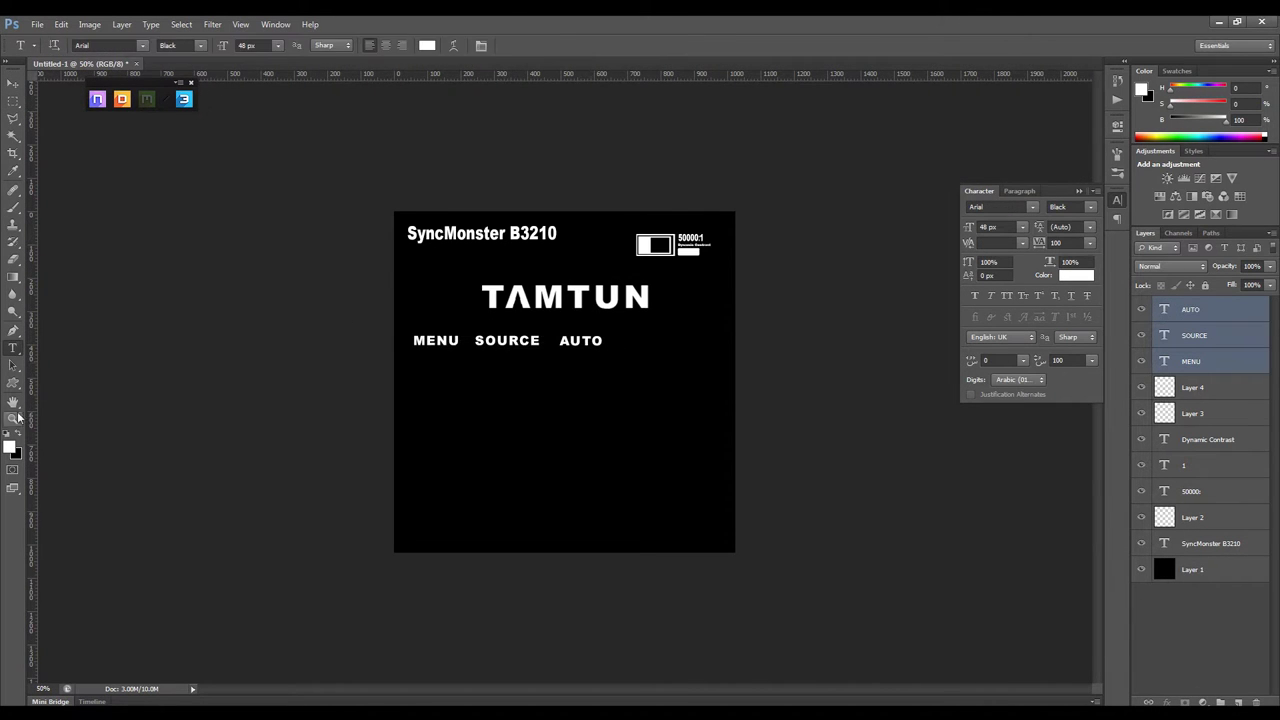
key("ctrl+plus")
key("ctrl+plus")
key("ctrl+plus")
left_click_drag(635, 433, 617, 438)
key("ctrl+shift+alt+n")
key("alt+BackSpace")
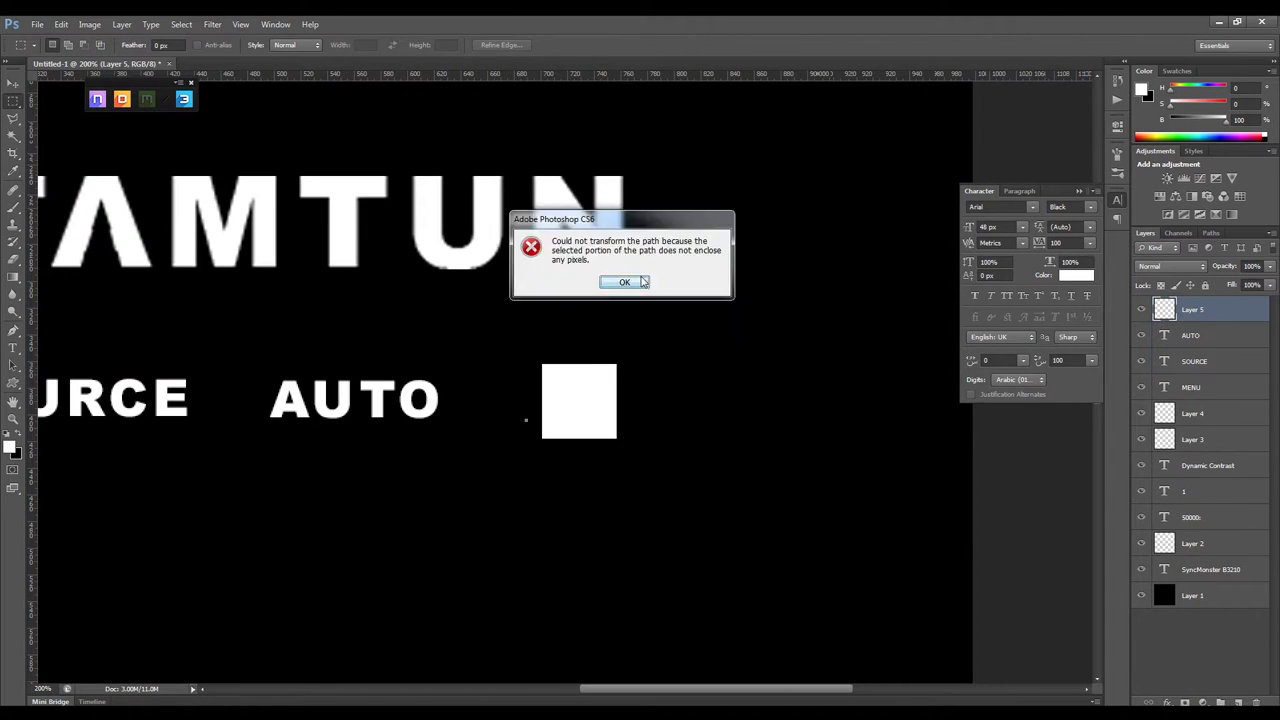
key("Return")
left_click(1211, 232)
Distort the white square into up and down arrow triangles
key("ctrl+t")
left_click_drag(640, 350, 700, 371)
left_click_drag(629, 397, 628, 380)
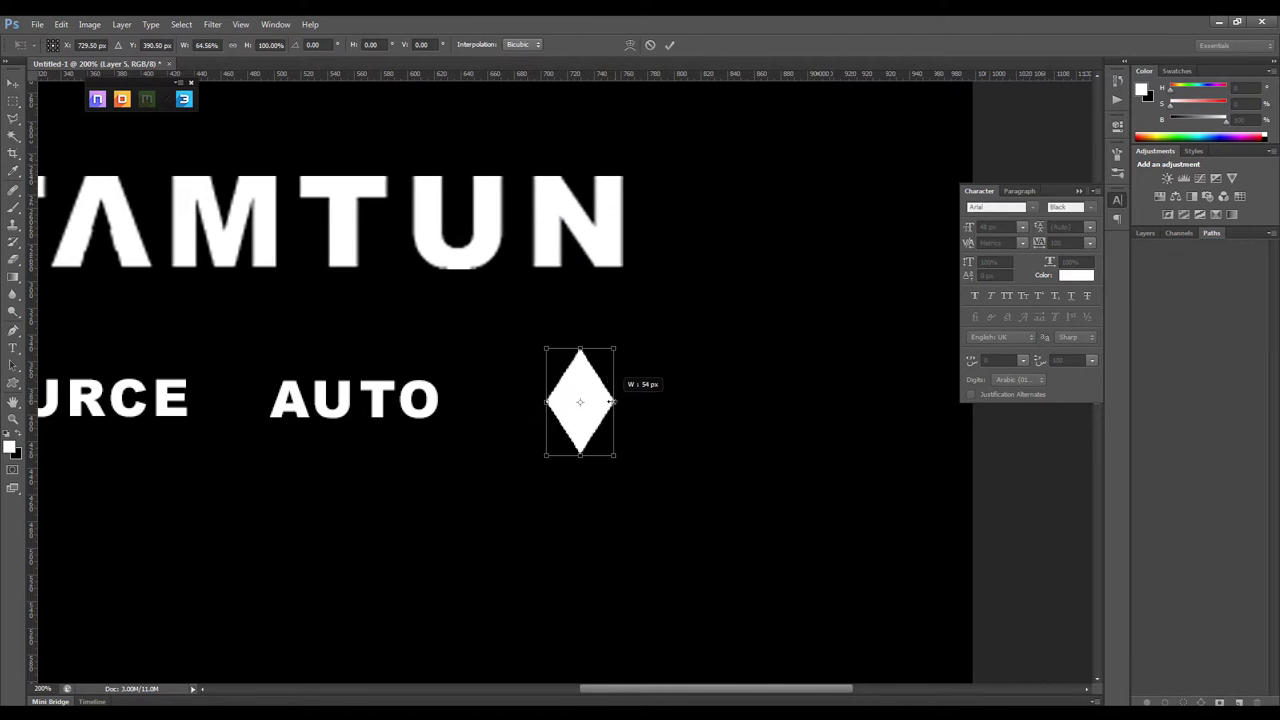
left_click_drag(576, 451, 579, 400)
key("Return")
key("ctrl+t")
left_click_drag(675, 325, 600, 563)
Type LEE ARMS CASHIER as a new text line below the centred labels
key("Return")
key("ctrl+minus")
key("ctrl+minus")
key("ctrl+minus")
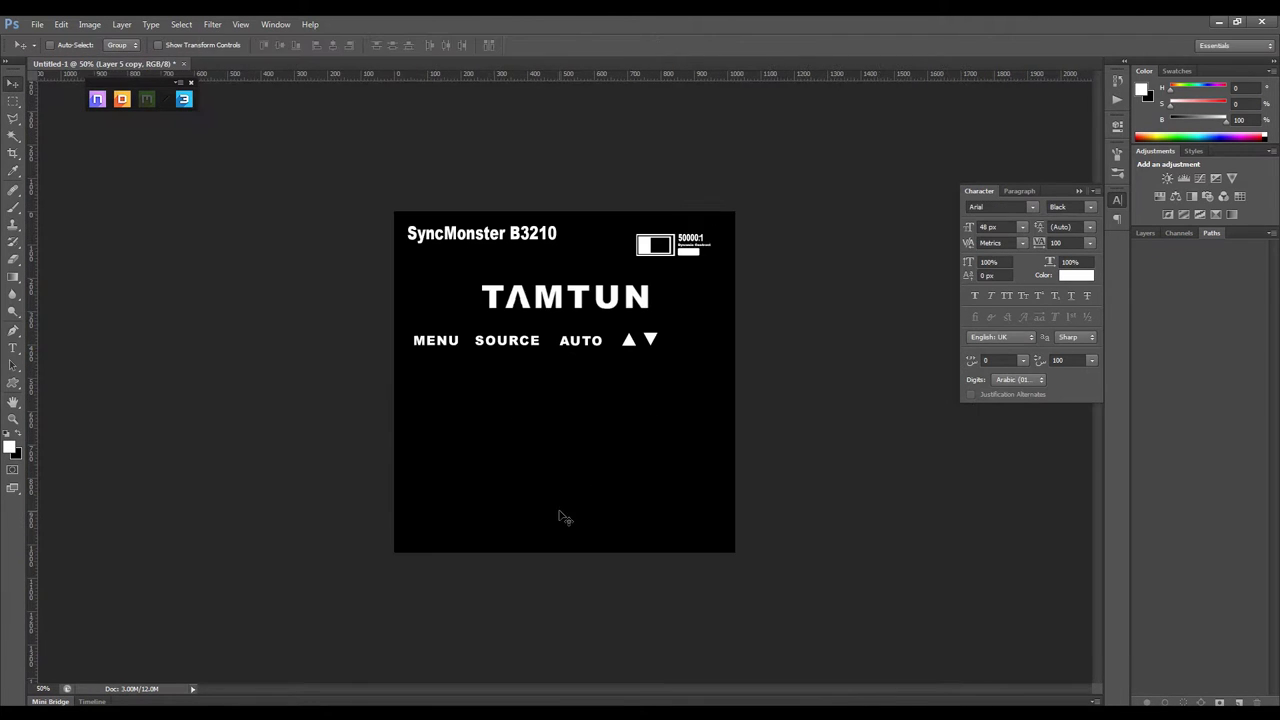
key("F7")
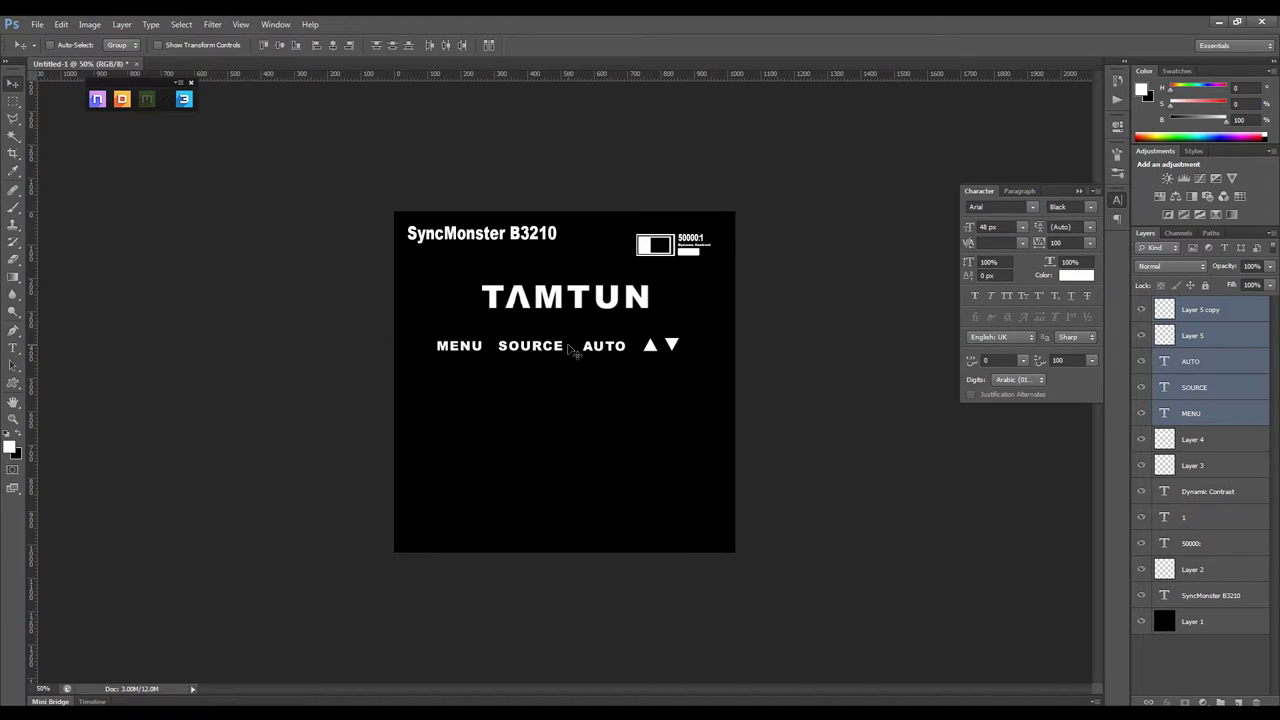
left_click(428, 444)
type("LEE ARMS")
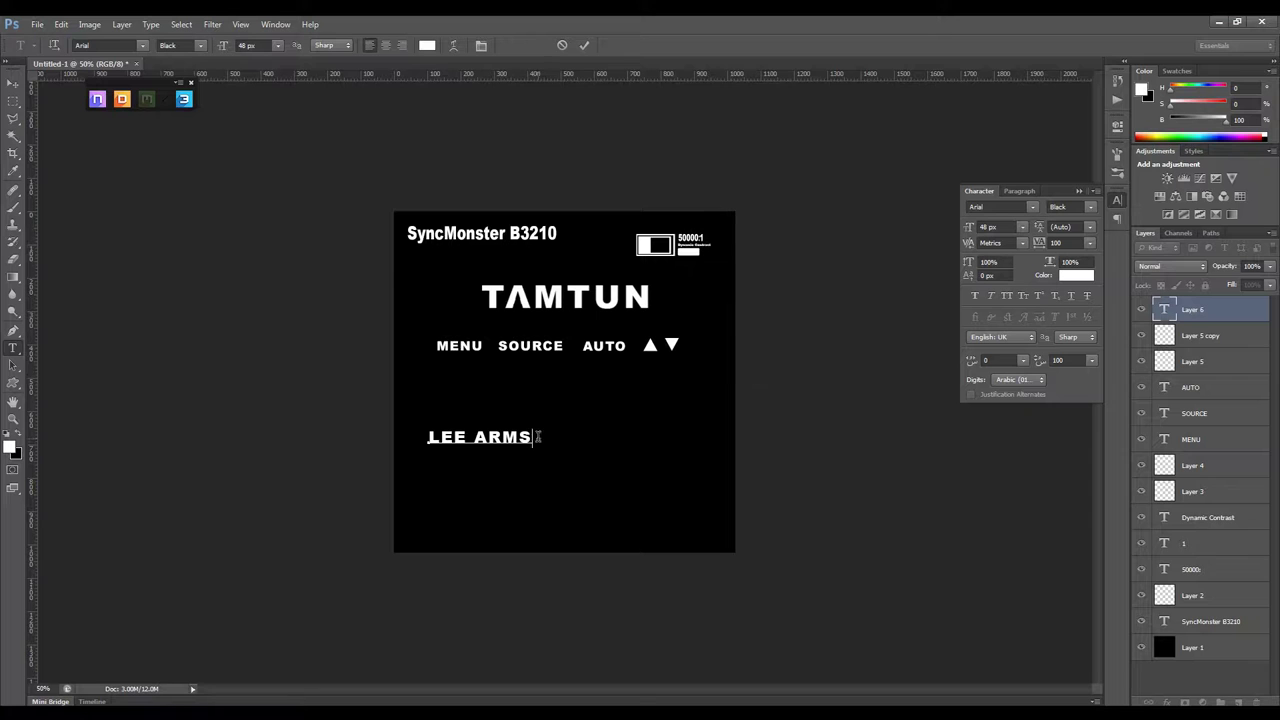
type(" CASHIER")
left_click_drag(100, 44, 140, 42)
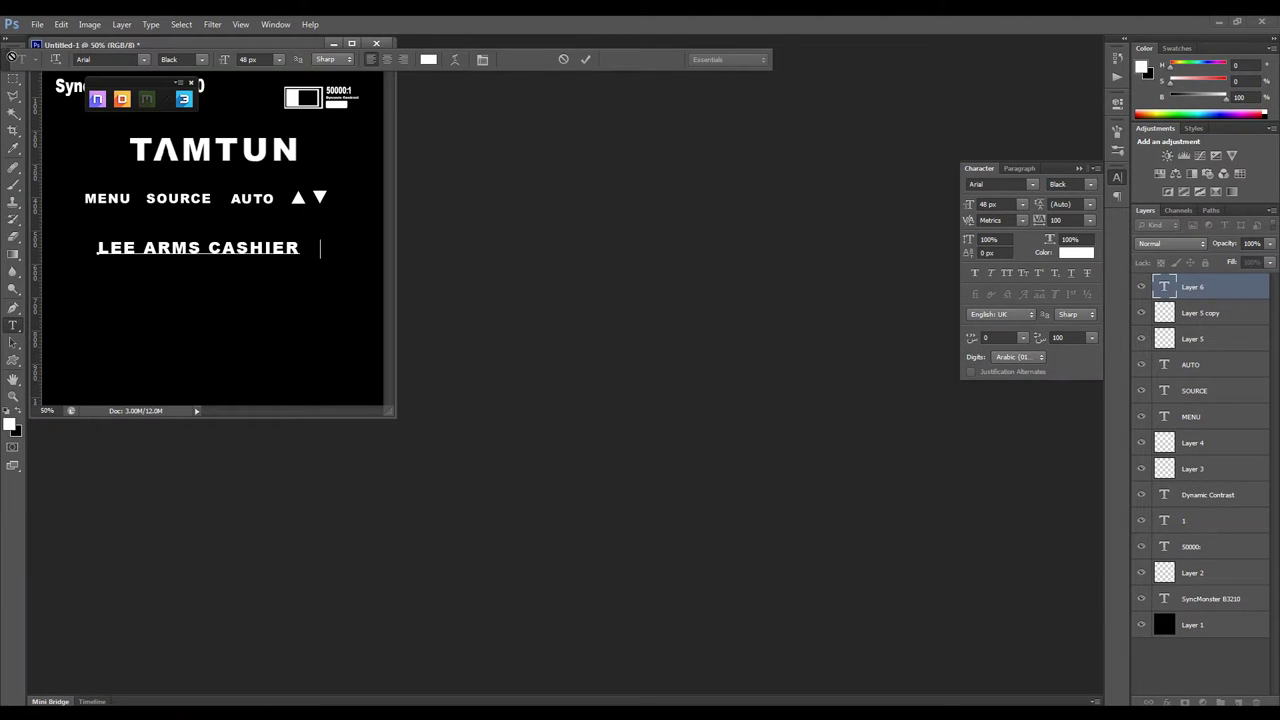
left_click(275, 24)
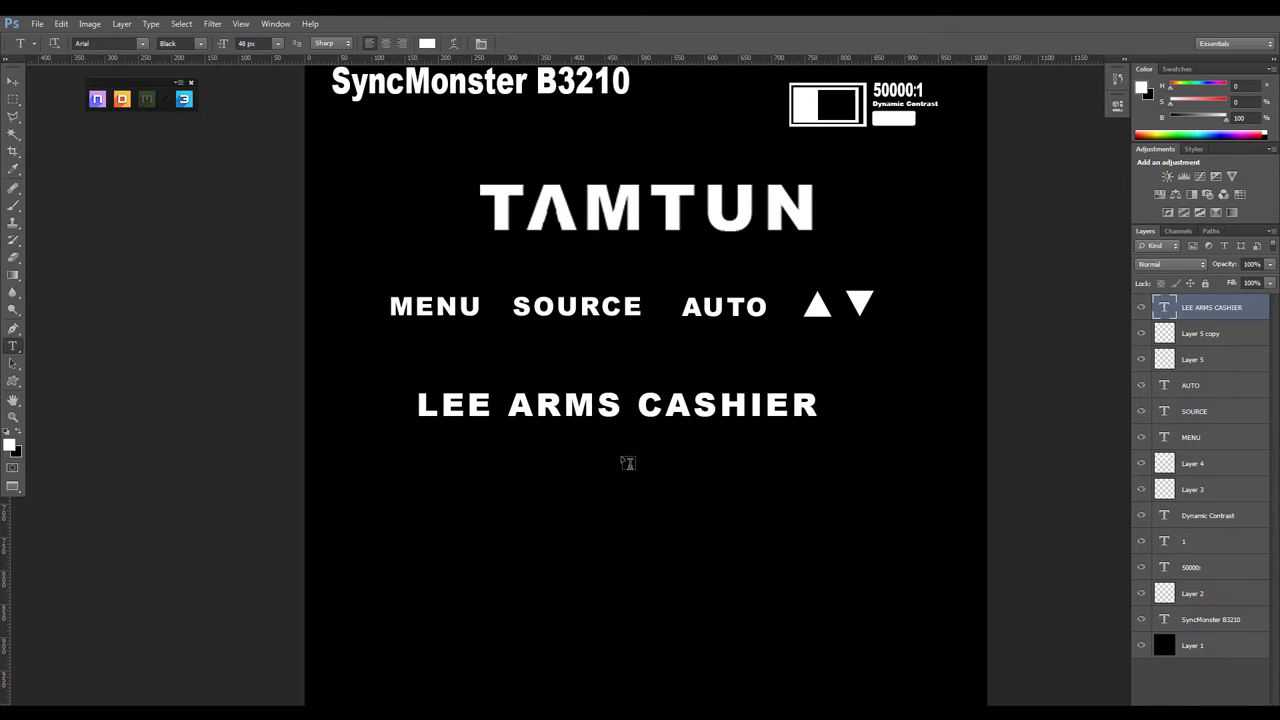
Centre-align LEE ARMS CASHIER over two lines and add R19 below it
left_click_drag(623, 460, 138, 144)
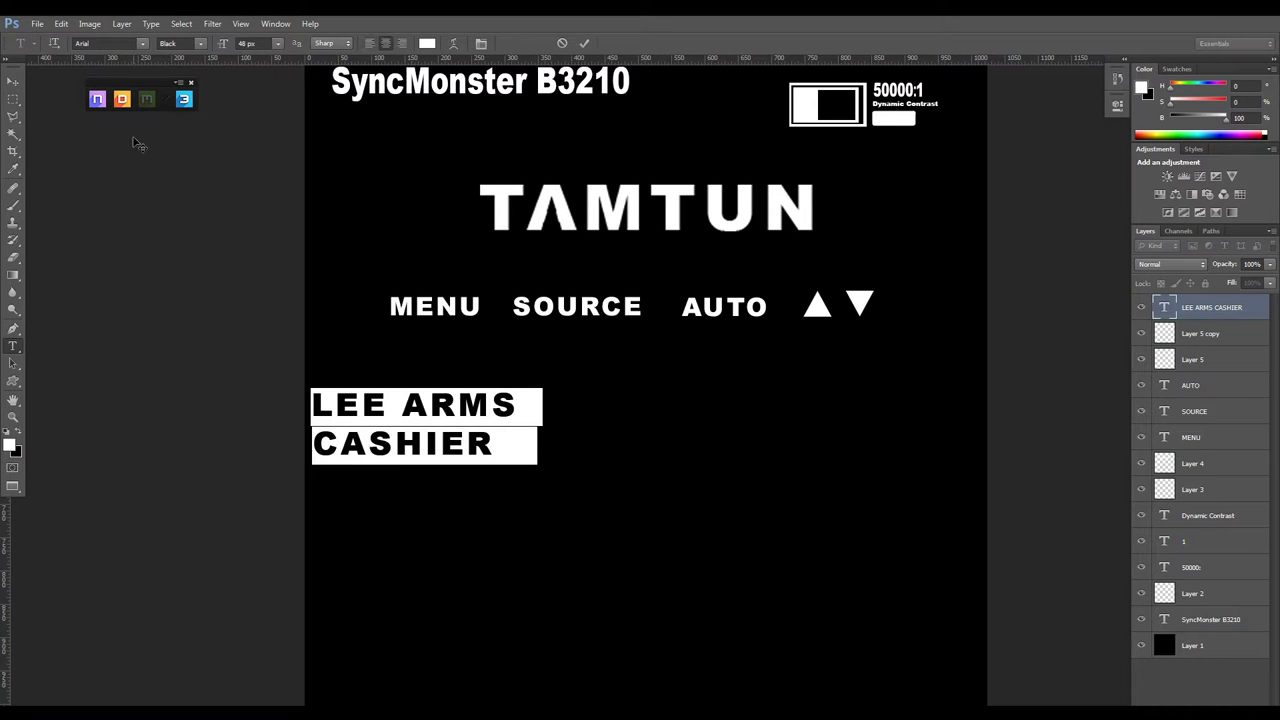
key("ctrl+shift+c")
key("Return")
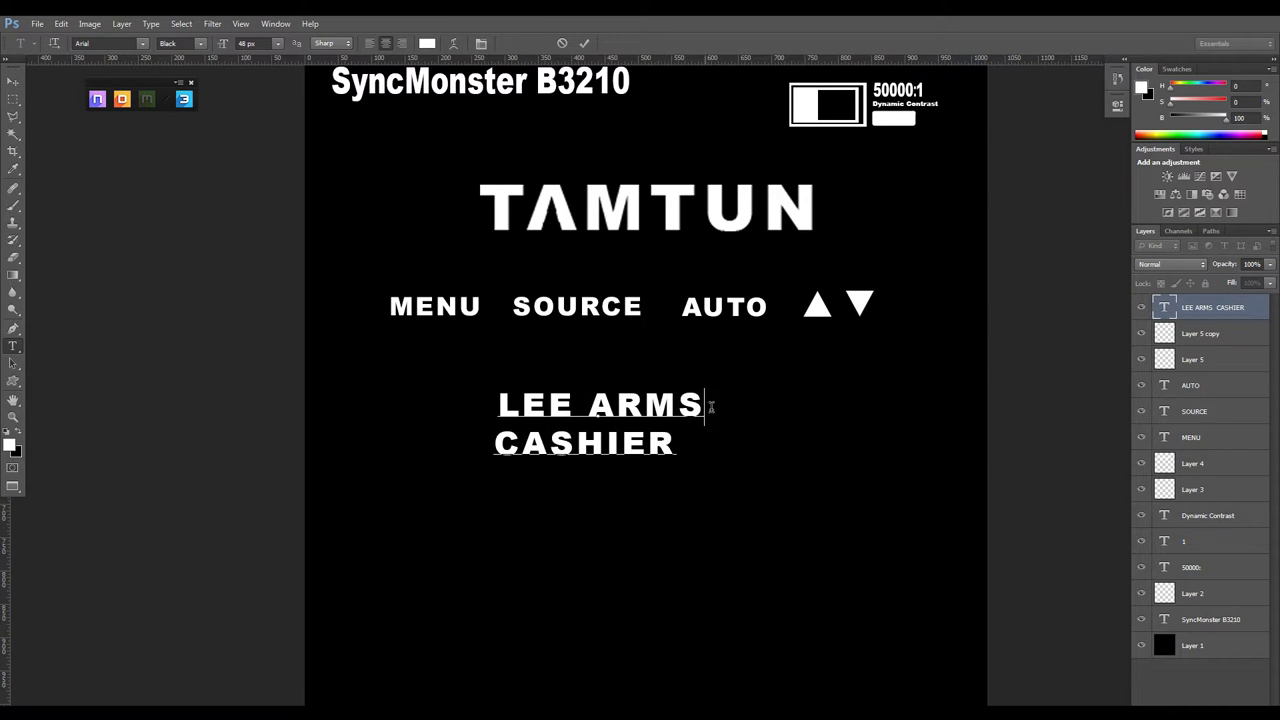
key("ctrl+shift+c")
left_click(697, 570)
type("r")
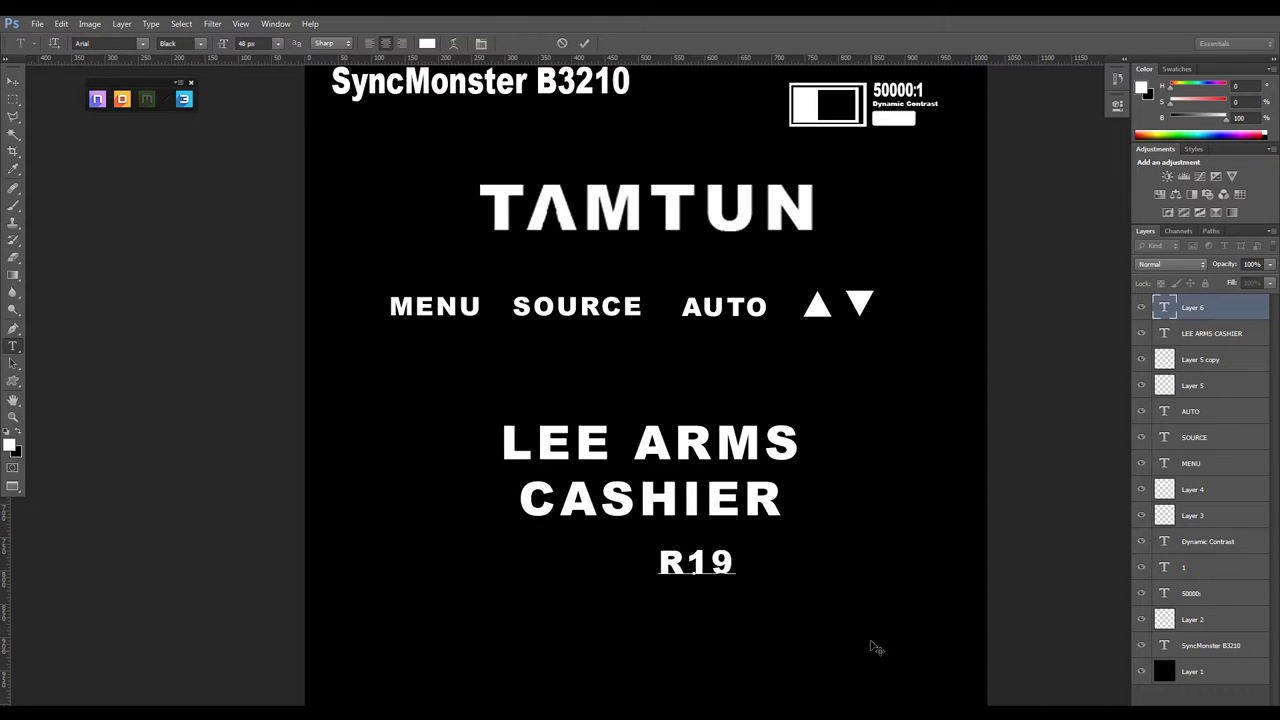
Save the layout as a PNG image via Save As
key("ctrl+minus")
key("ctrl+shift+s")
left_click(988, 430)
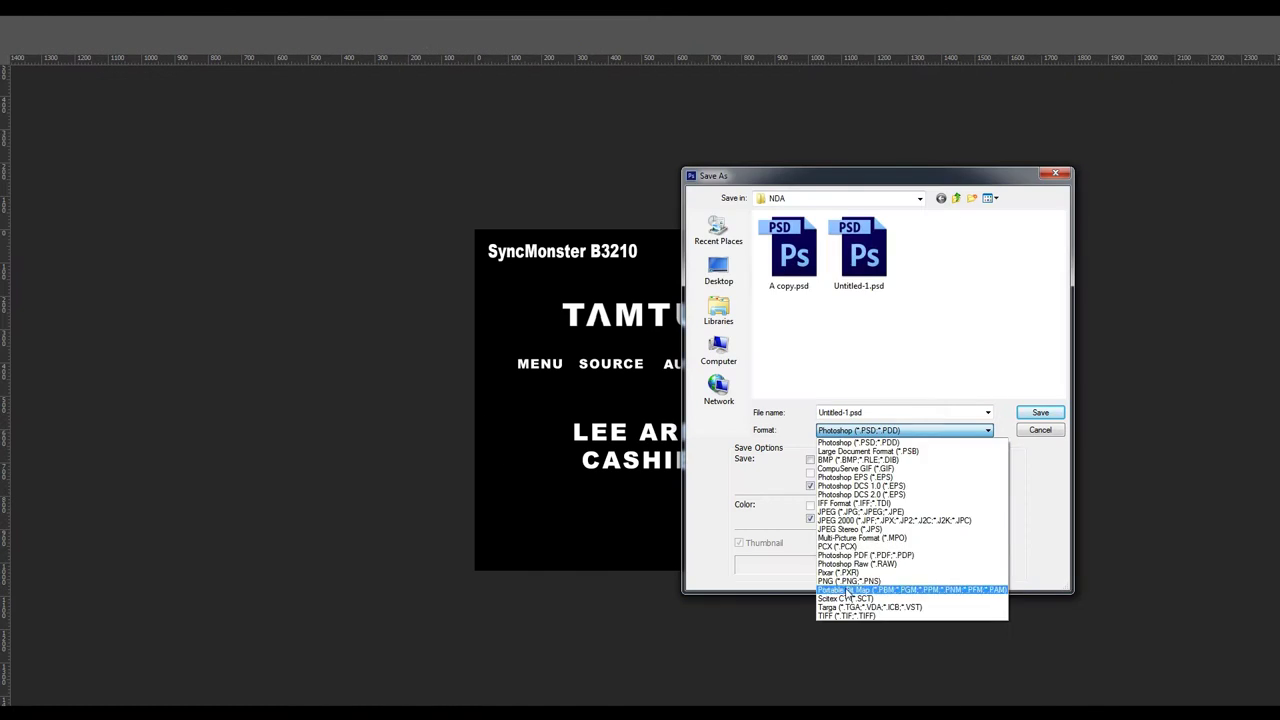
left_click(908, 597)
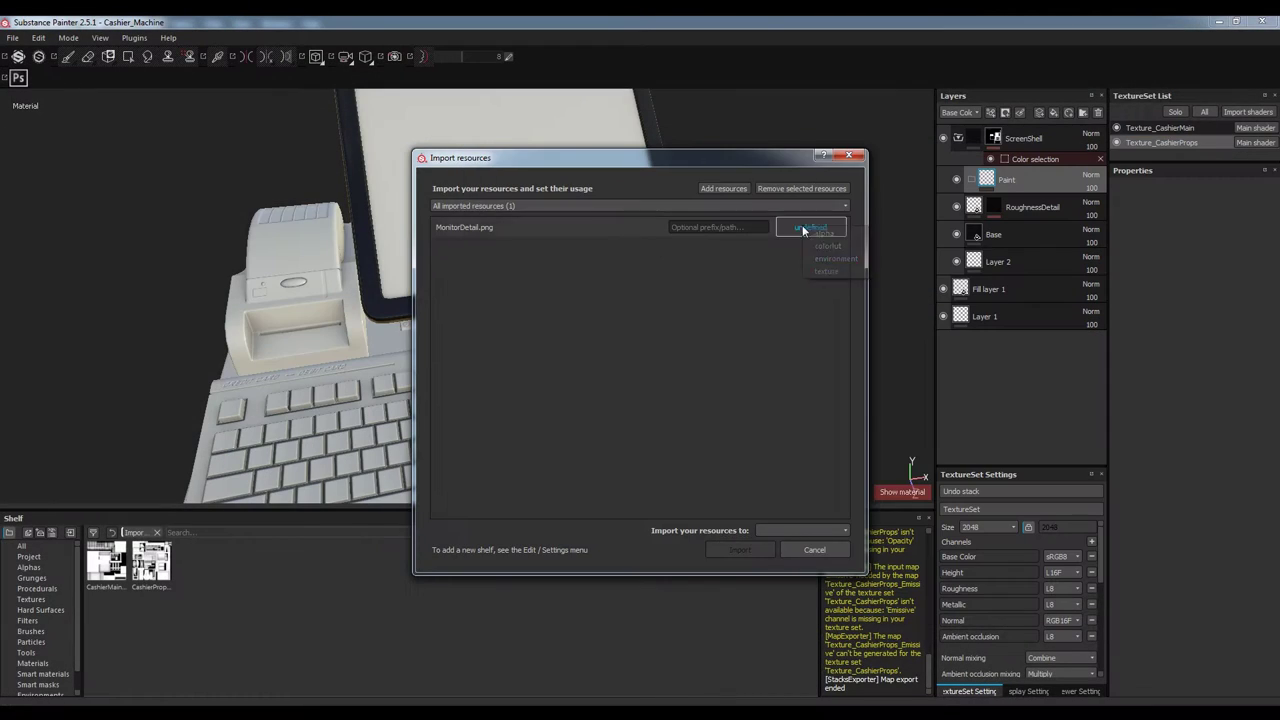
Import MonitorDetail.png as a texture and add a MonitorWordLogo fill layer in the Paint group
left_click(739, 549)
right_click(412, 668)
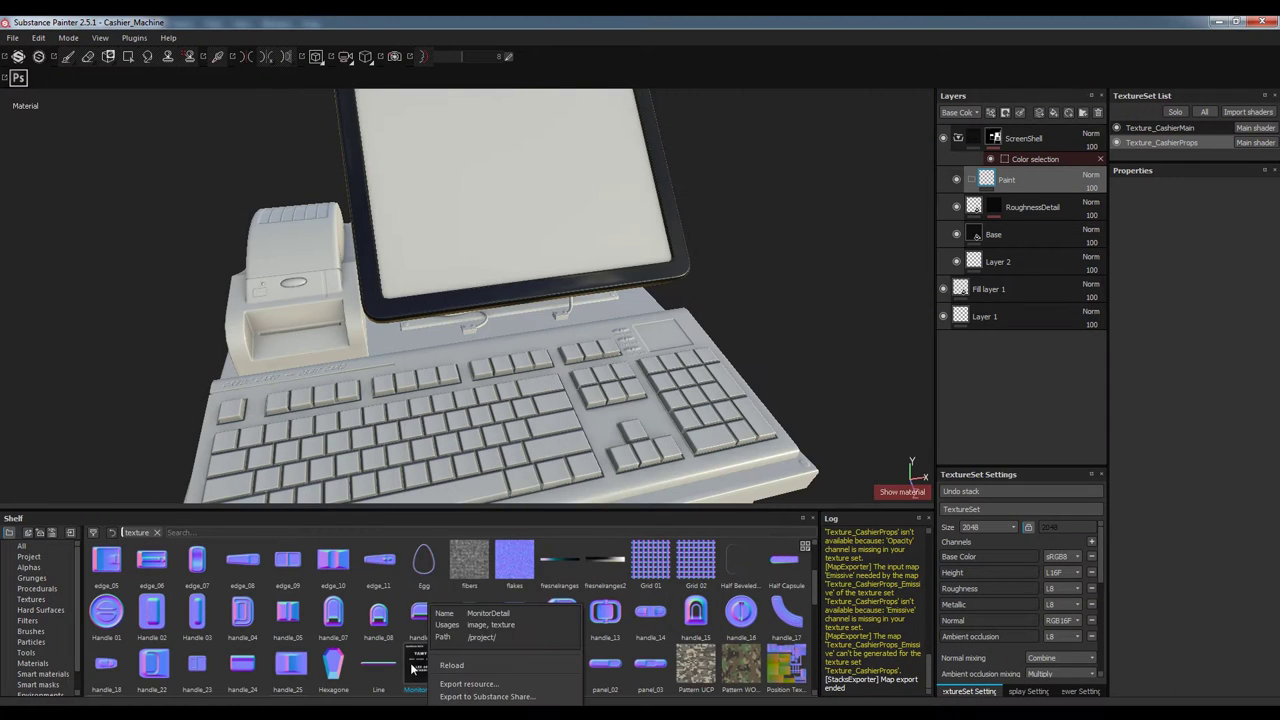
left_click(1053, 118)
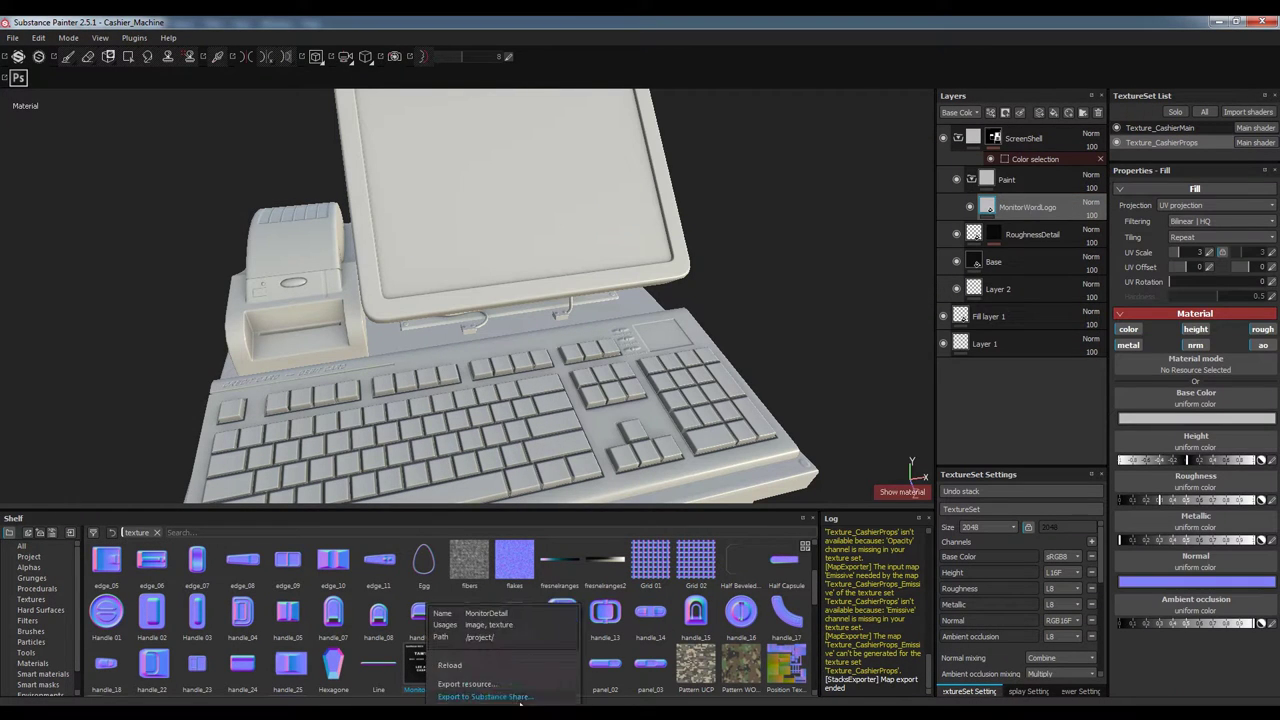
left_click(485, 670)
left_click(635, 670)
right_click(1040, 289)
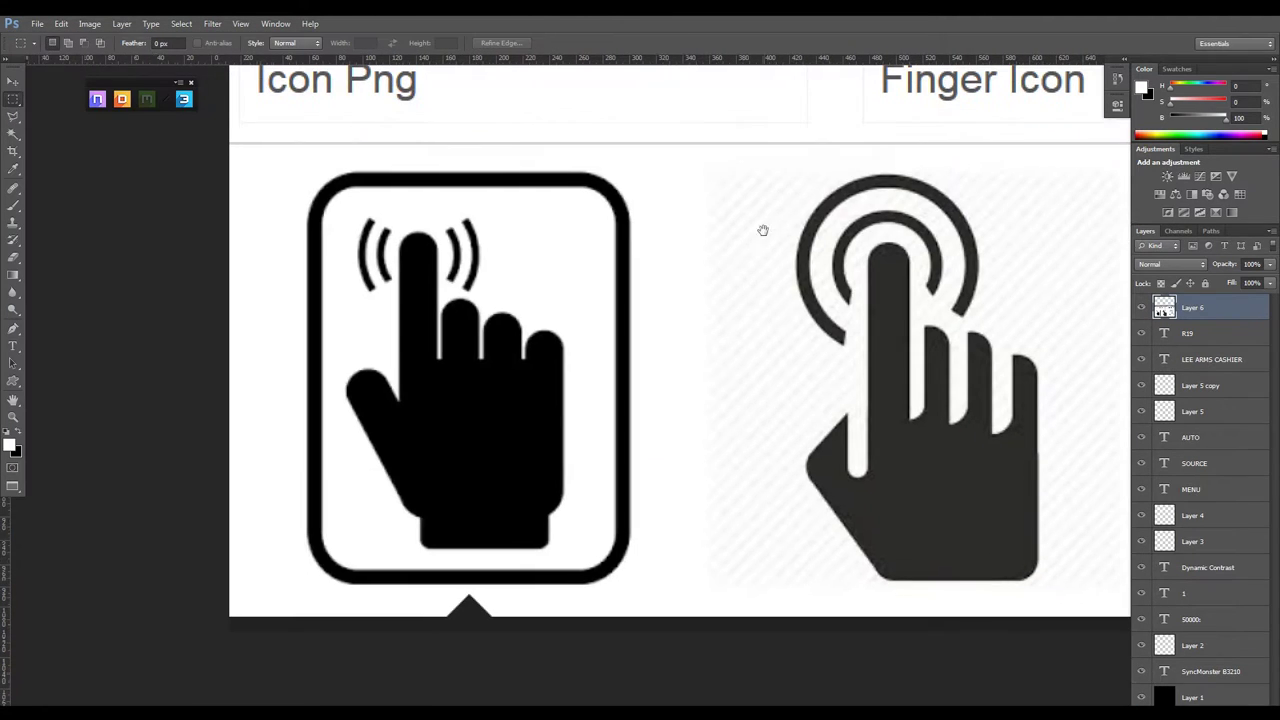
Trace the hand on a new layer, select its inside, expand it and fill it white
key("ctrl+shift+alt+n")
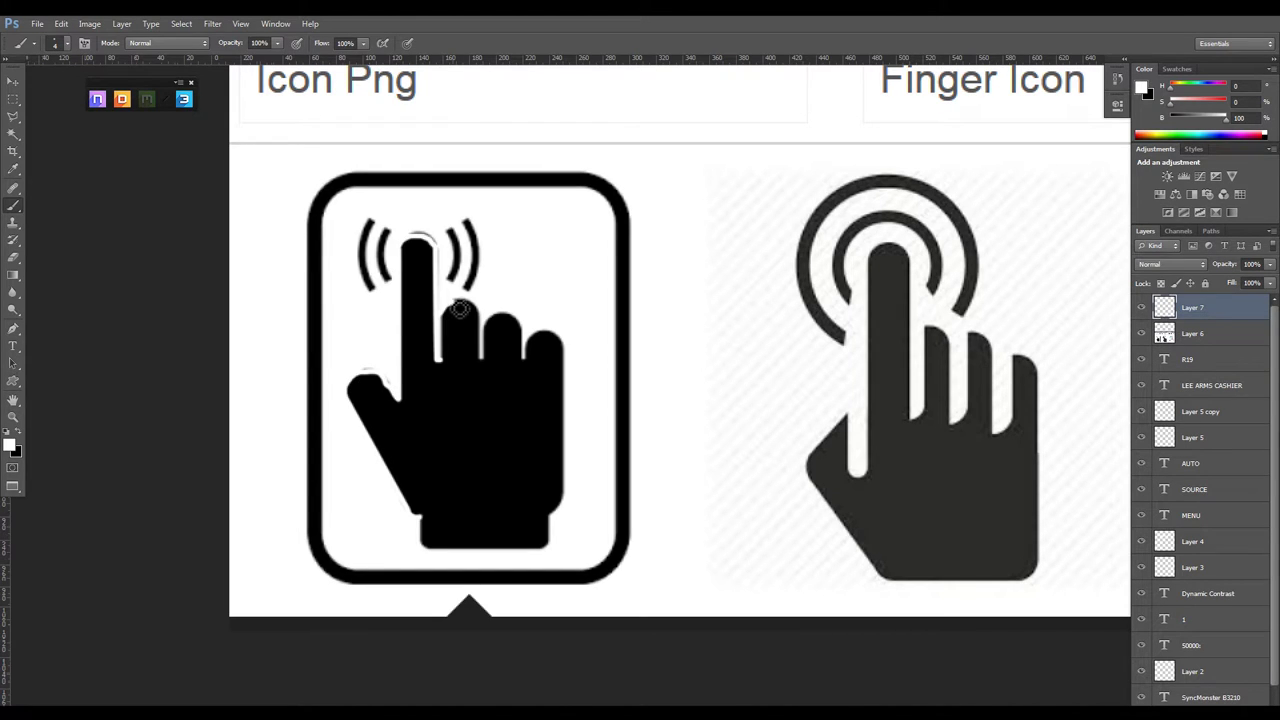
left_click(1141, 333)
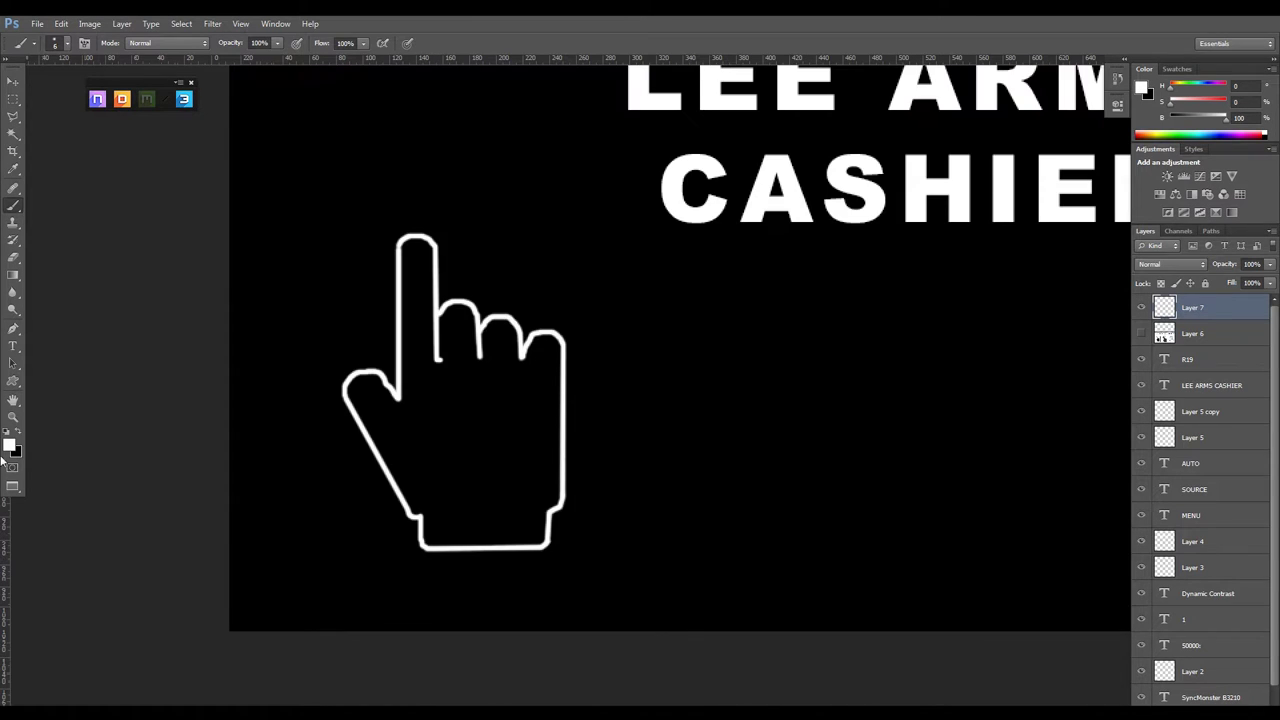
left_click(432, 442)
left_click(181, 23)
key("Return")
key("alt+BackSpace")
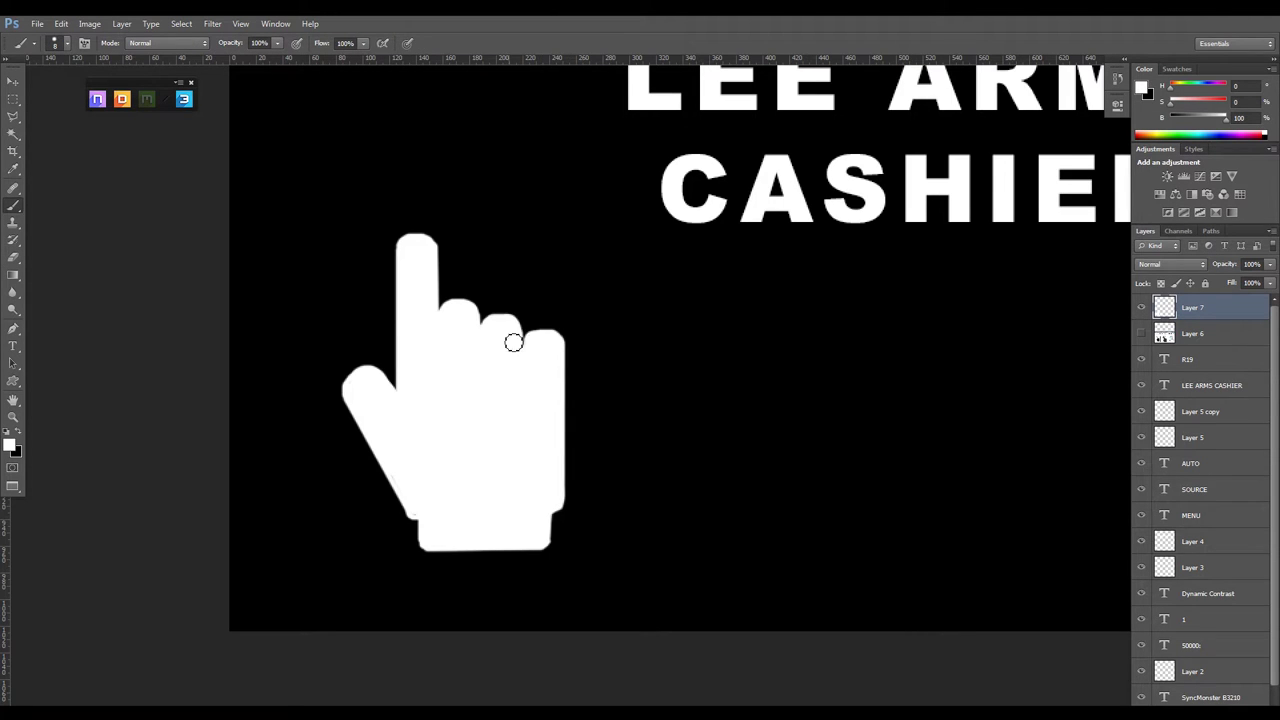
Scale the white hand down and move it to the lower-left of the monitor design
key("ctrl+j")
key("ctrl+minus")
key("ctrl+minus")
key("ctrl+t")
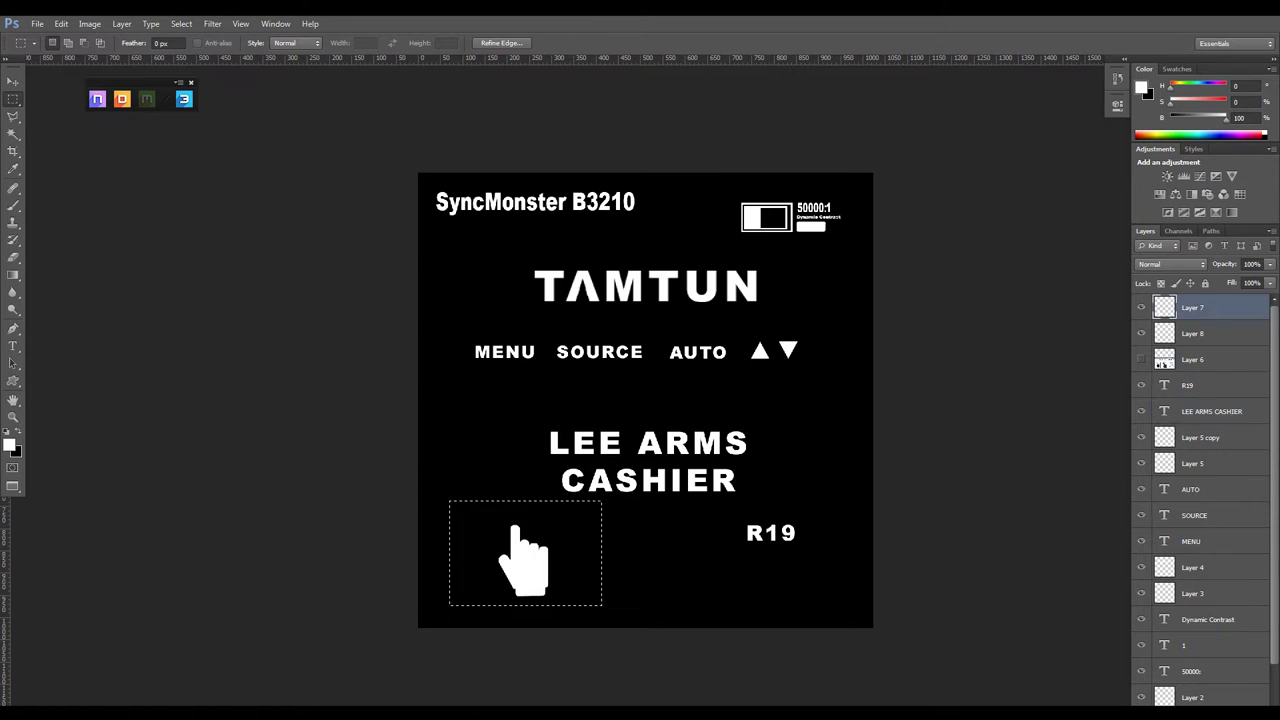
Frame the hand in a box with a white Stroke layer style
key("ctrl+j")
left_click(1165, 360)
double_click(1235, 307)
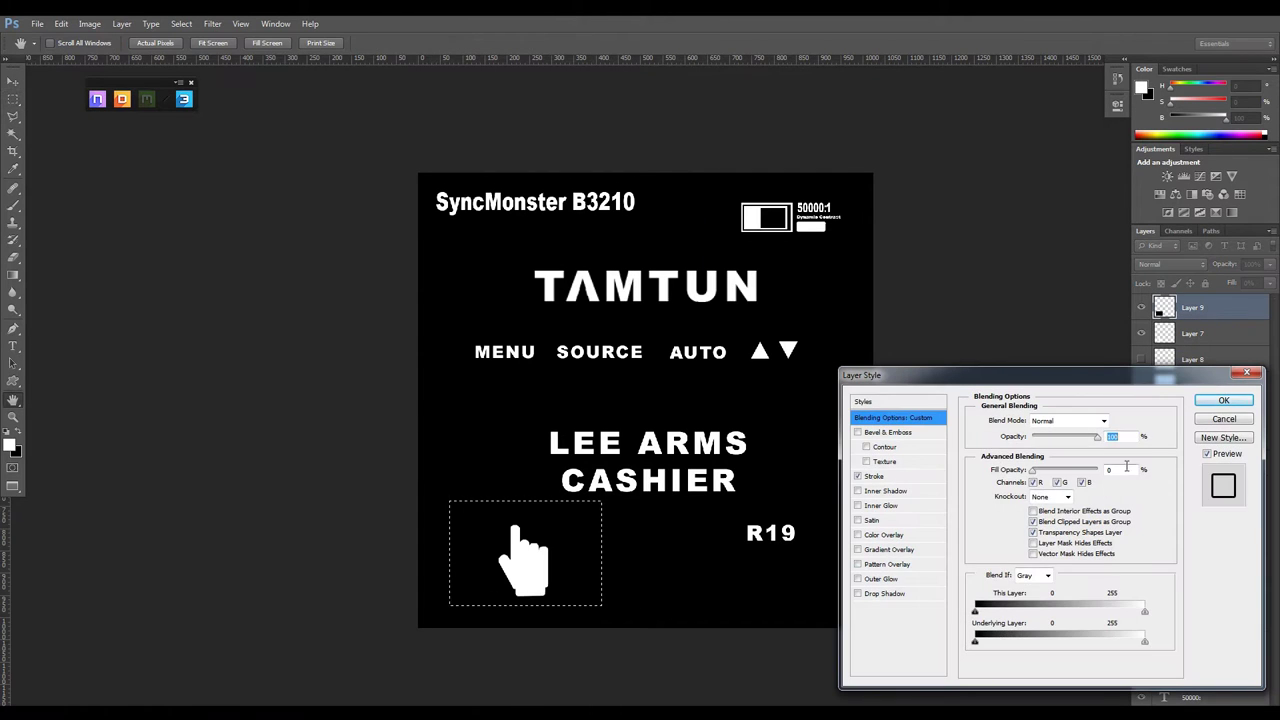
left_click(874, 476)
key("Return")
key("ctrl+plus")
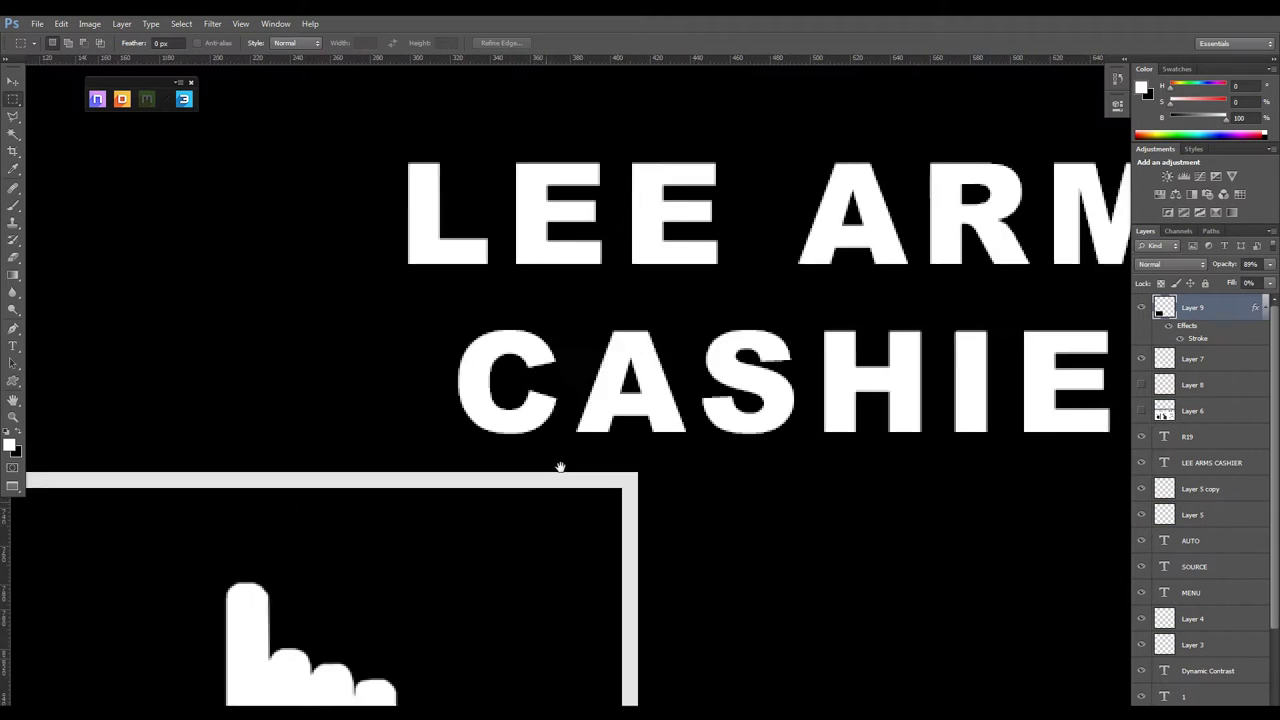
key("ctrl+plus")
key("b")
key("ctrl+minus")
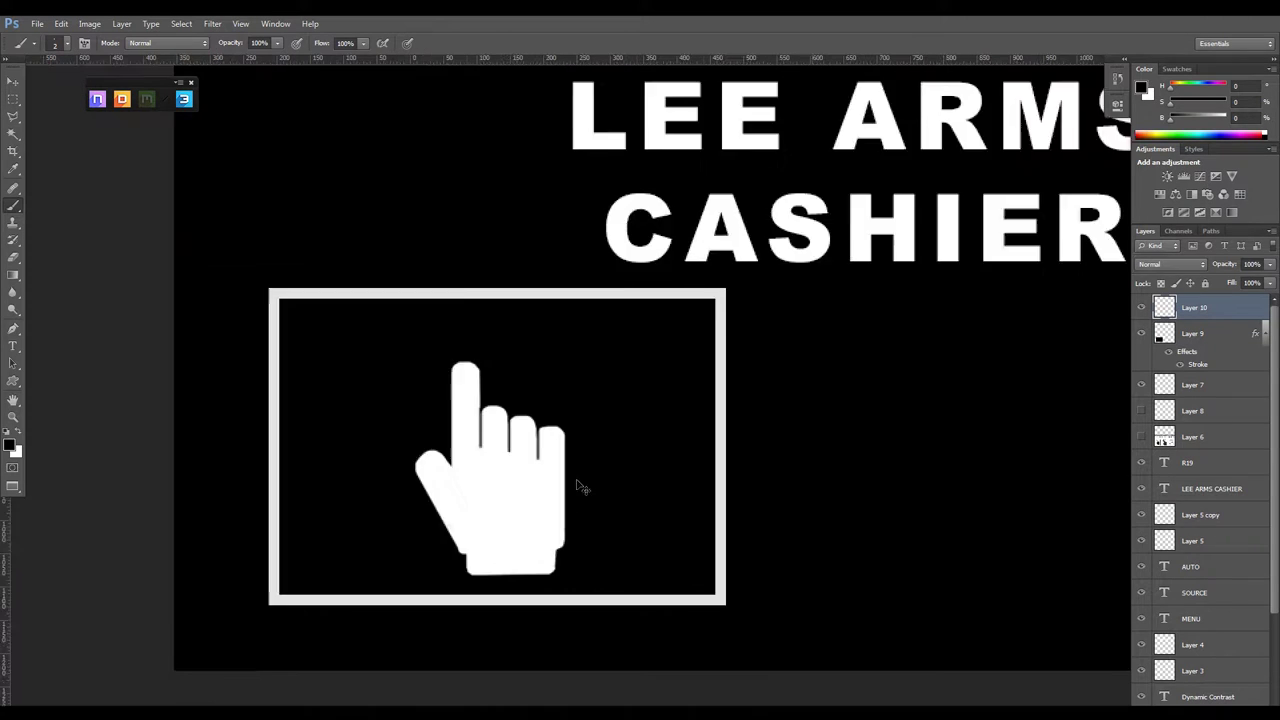
Add a white-stroked ring with 0% fill at the fingertip, plus a larger concentric copy
key("ctrl+shift+alt+n")
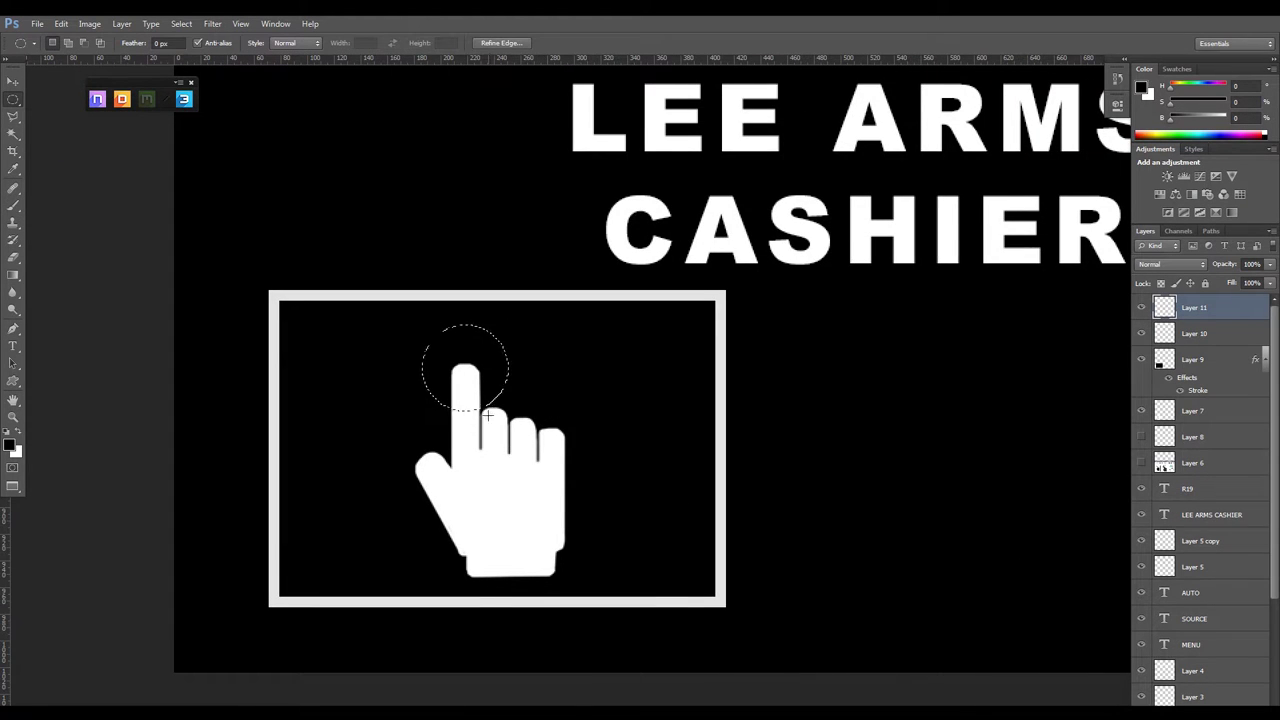
double_click(1230, 410)
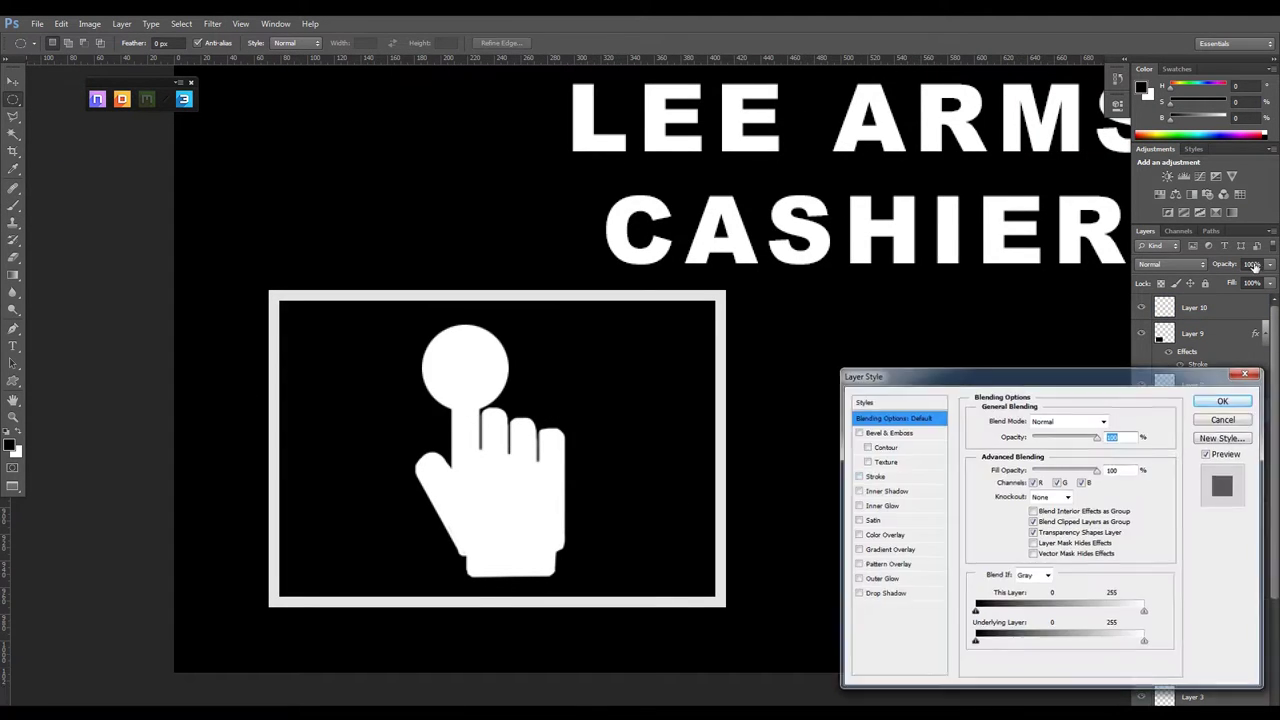
left_click(876, 476)
left_click(1007, 511)
left_click(1143, 126)
key("Return")
key("v")
left_click_drag(486, 374, 486, 362)
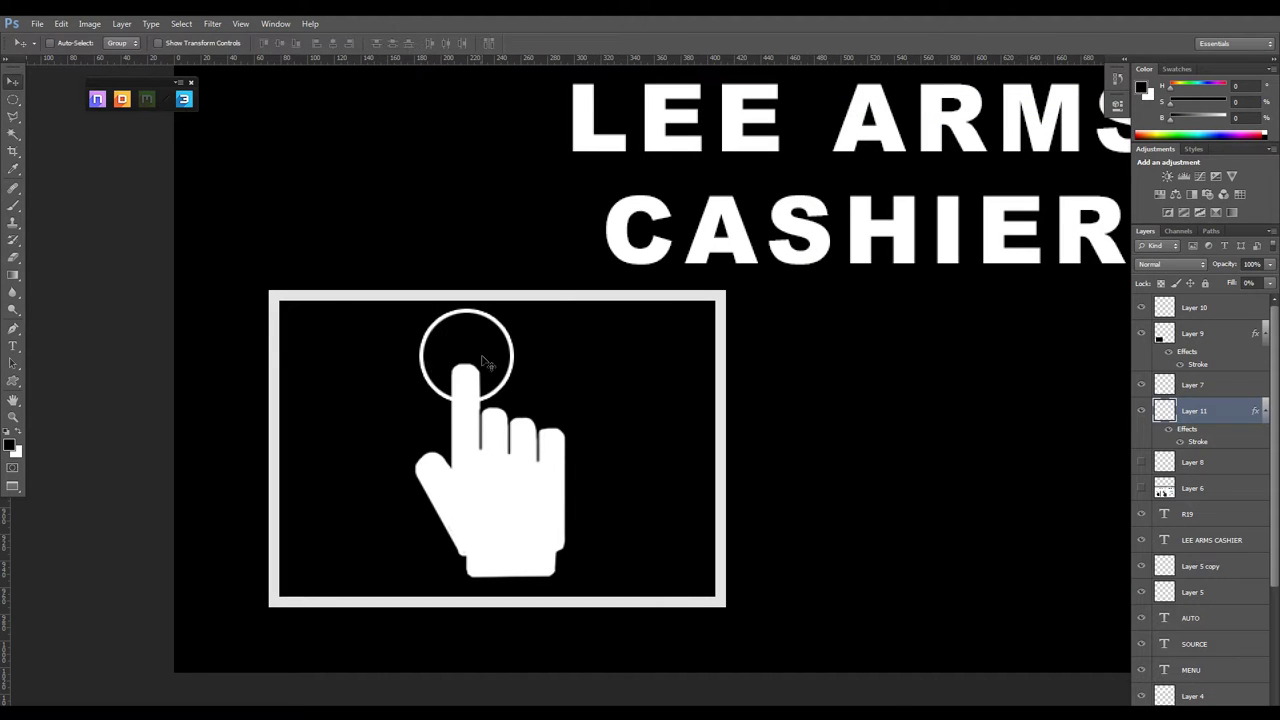
key("Delete")
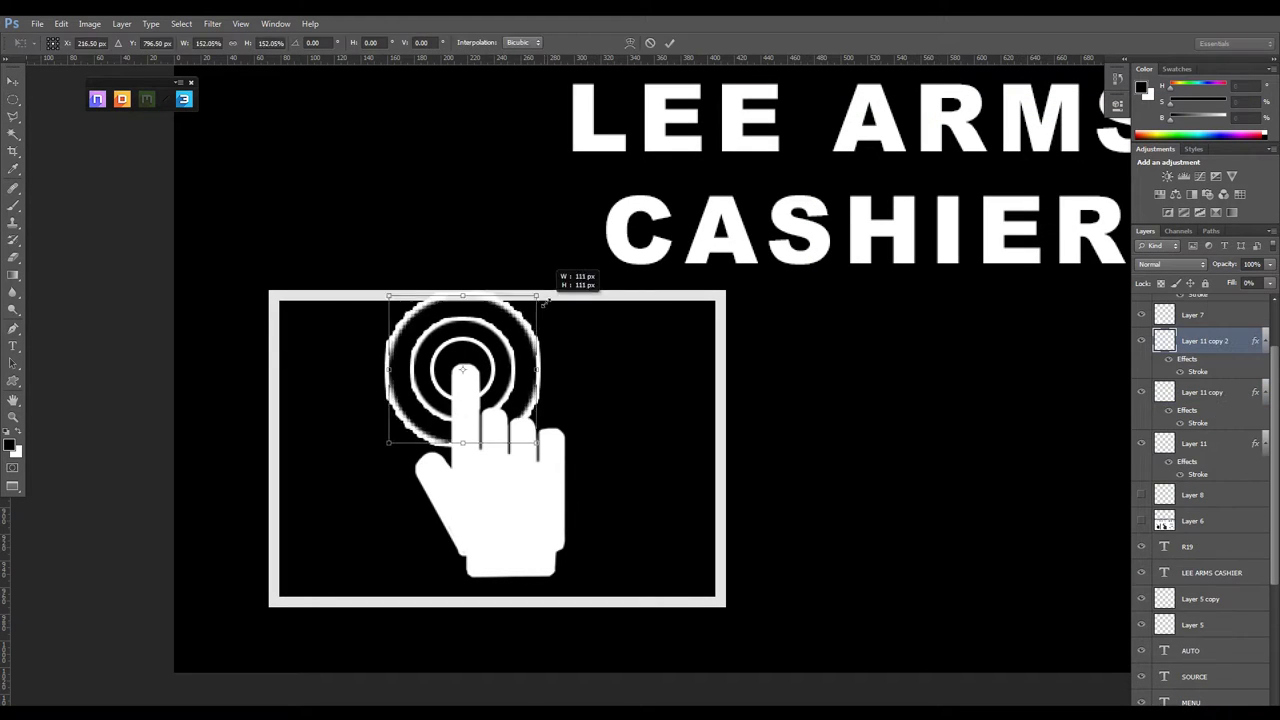
key("ctrl+plus")
scroll(553, 385, "down", 5)
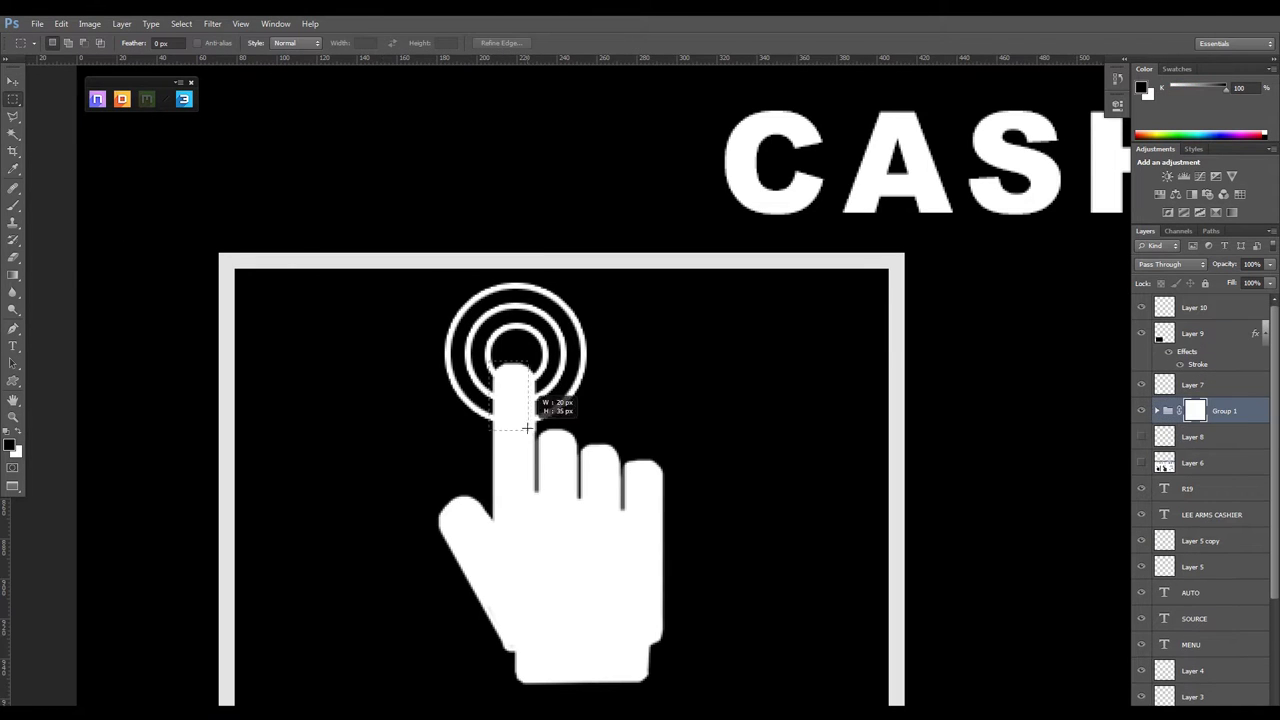
key("ctrl+minus")
key("ctrl+minus")
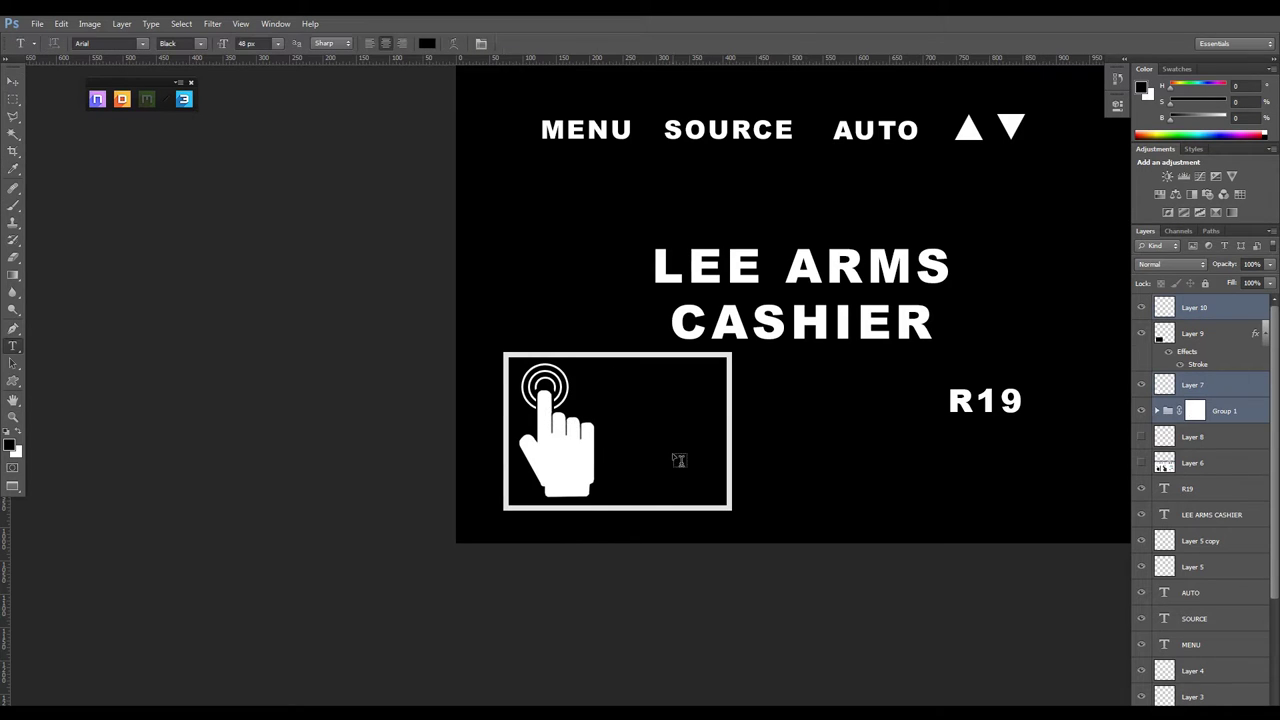
Add a white 18 px TOUCH SCREEN label inside the hand box
left_click(658, 395)
left_click(427, 43)
left_click(843, 134)
left_click(1143, 120)
type("TOUCH SCREEN")
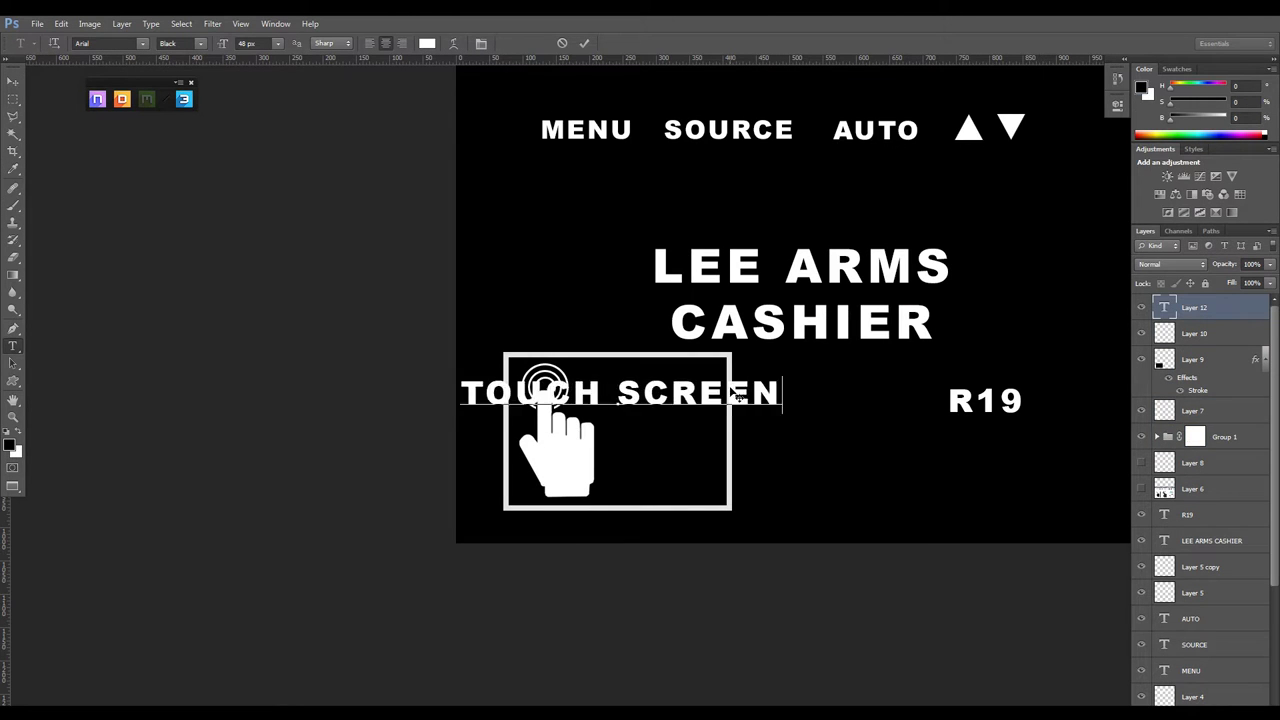
key("ctrl+a")
left_click(277, 43)
left_click(258, 170)
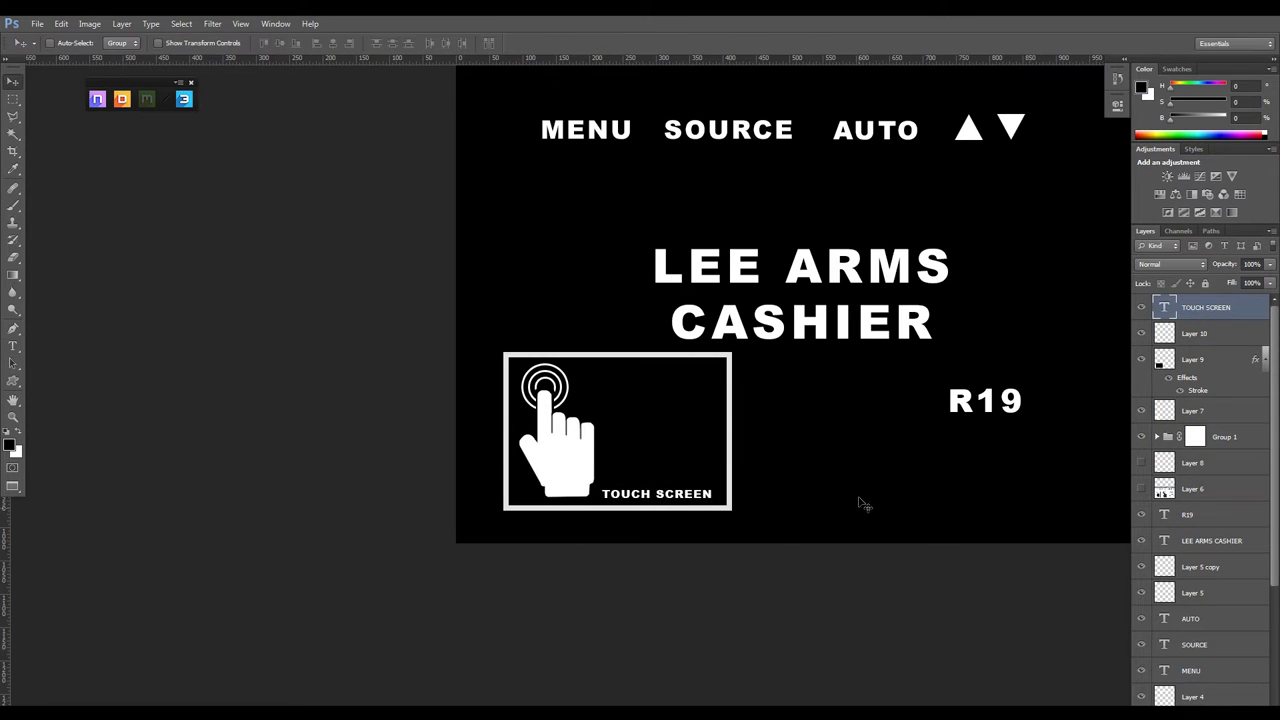
scroll(862, 503, "up", 1)
Search the browser for 'wireless logo' and open a wifi icon for reference
key("alt+Tab")
key("alt+Left")
type("w")
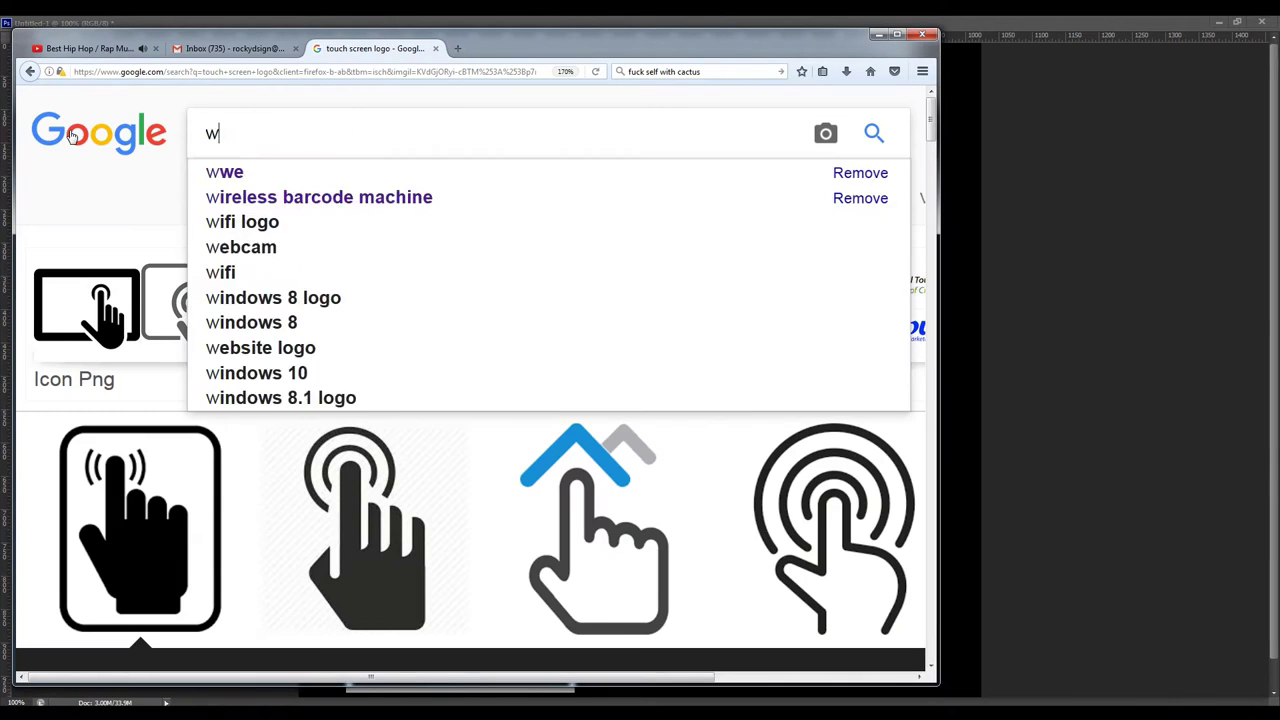
type("ireless logo")
key("Return")
left_click(430, 520)
key("alt+Tab")
key("f")
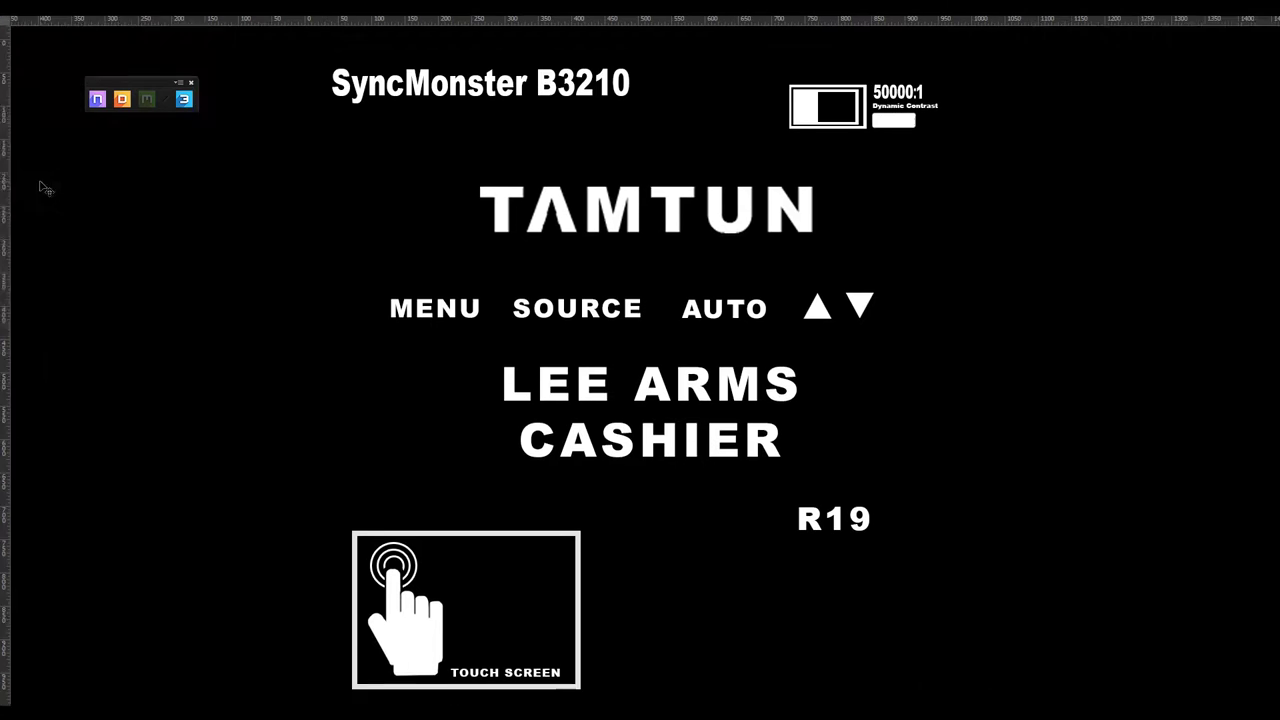
key("f")
key("Tab")
key("Tab")
Draw a wifi arc and dot on a new Screen-blended layer beside the touch box
left_click(275, 23)
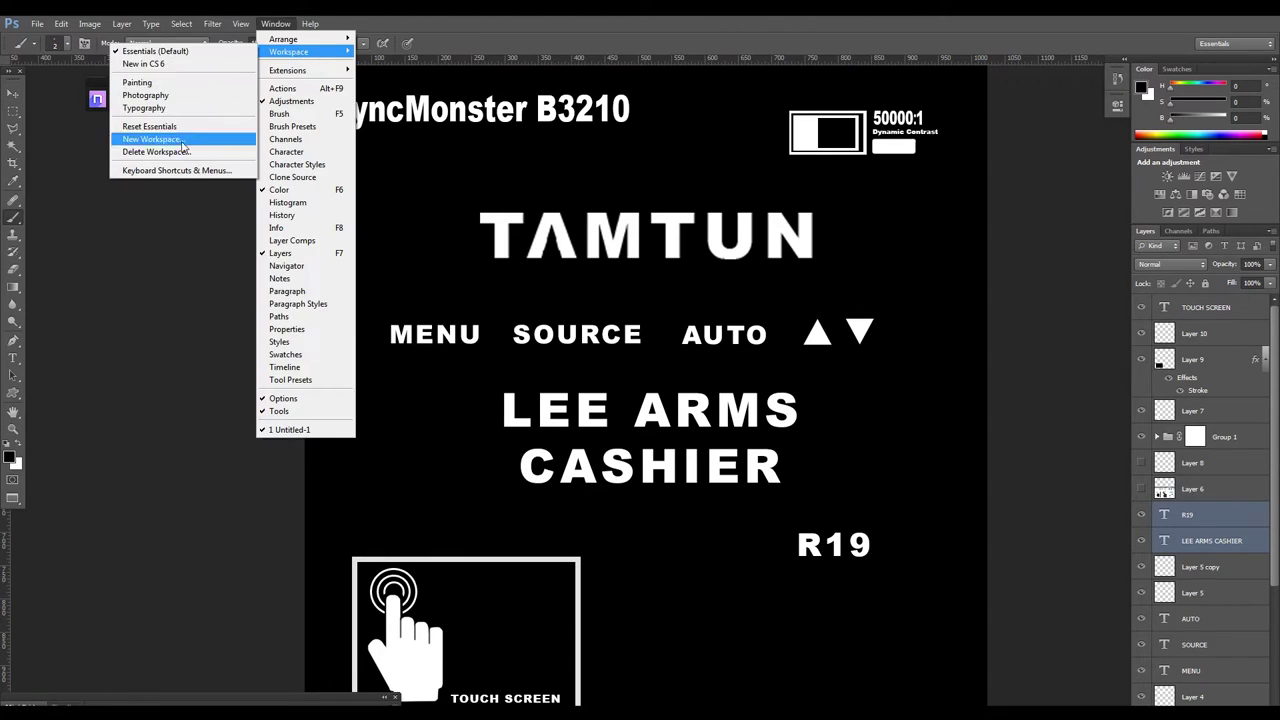
key("Escape")
key("f")
key("f")
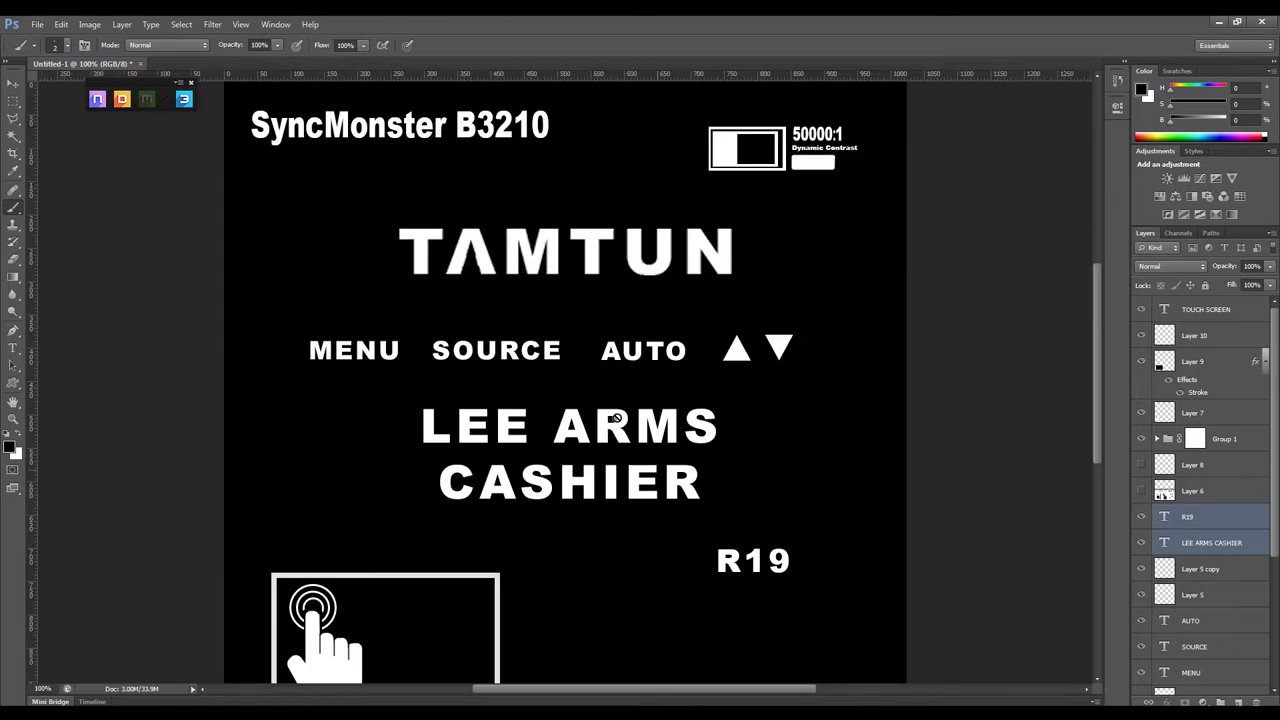
left_click_drag(616, 418, 589, 218)
left_click(1206, 309)
key("ctrl+shift+alt+n")
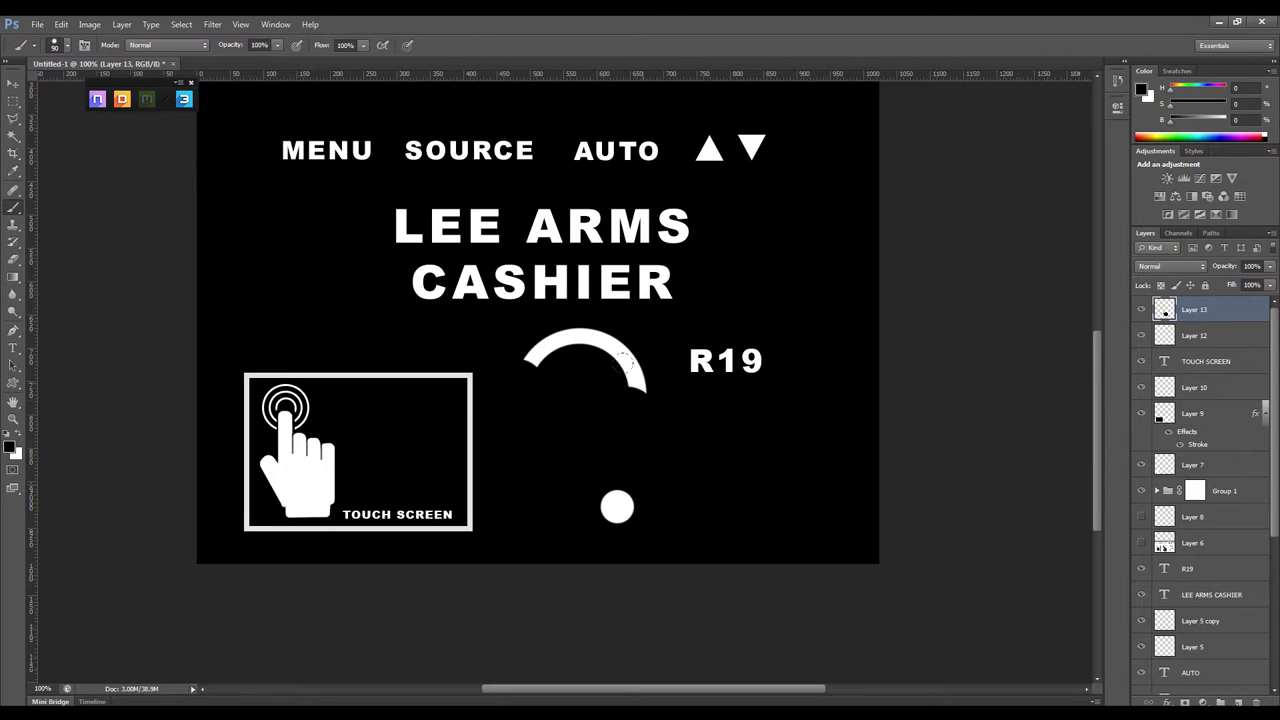
key("shift+alt+s")
left_click_drag(589, 284, 645, 473)
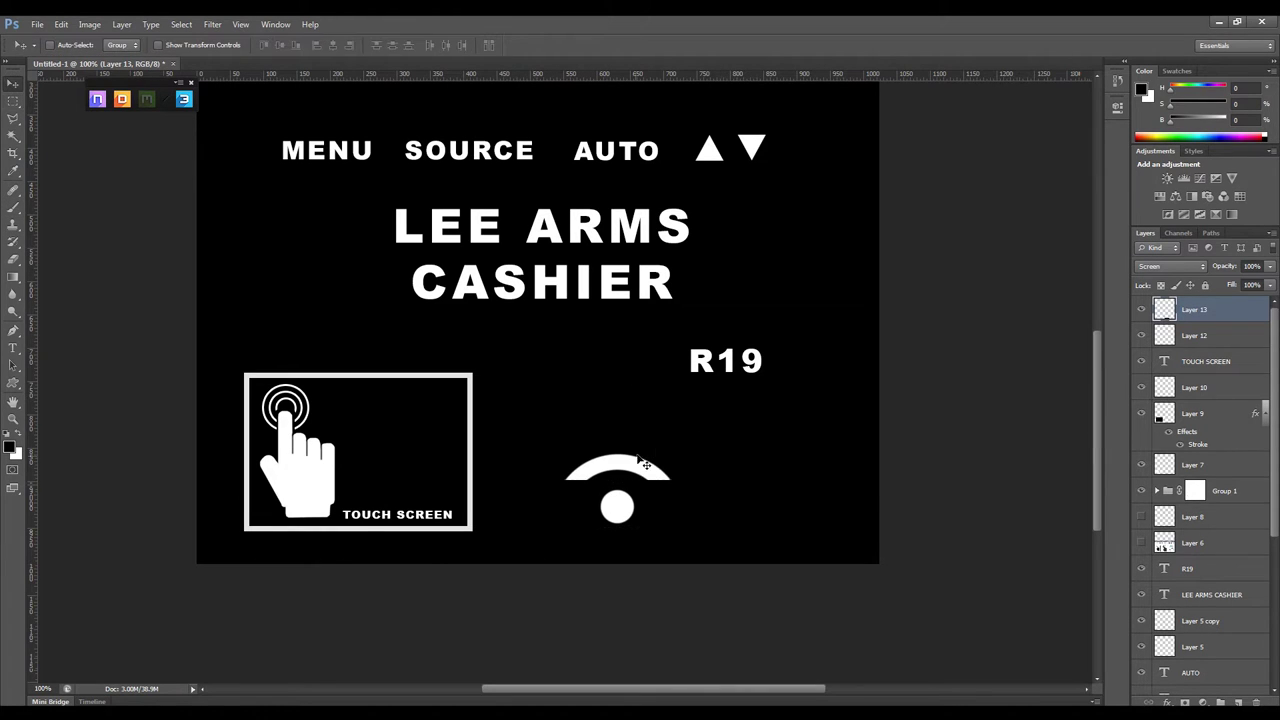
left_click(694, 478)
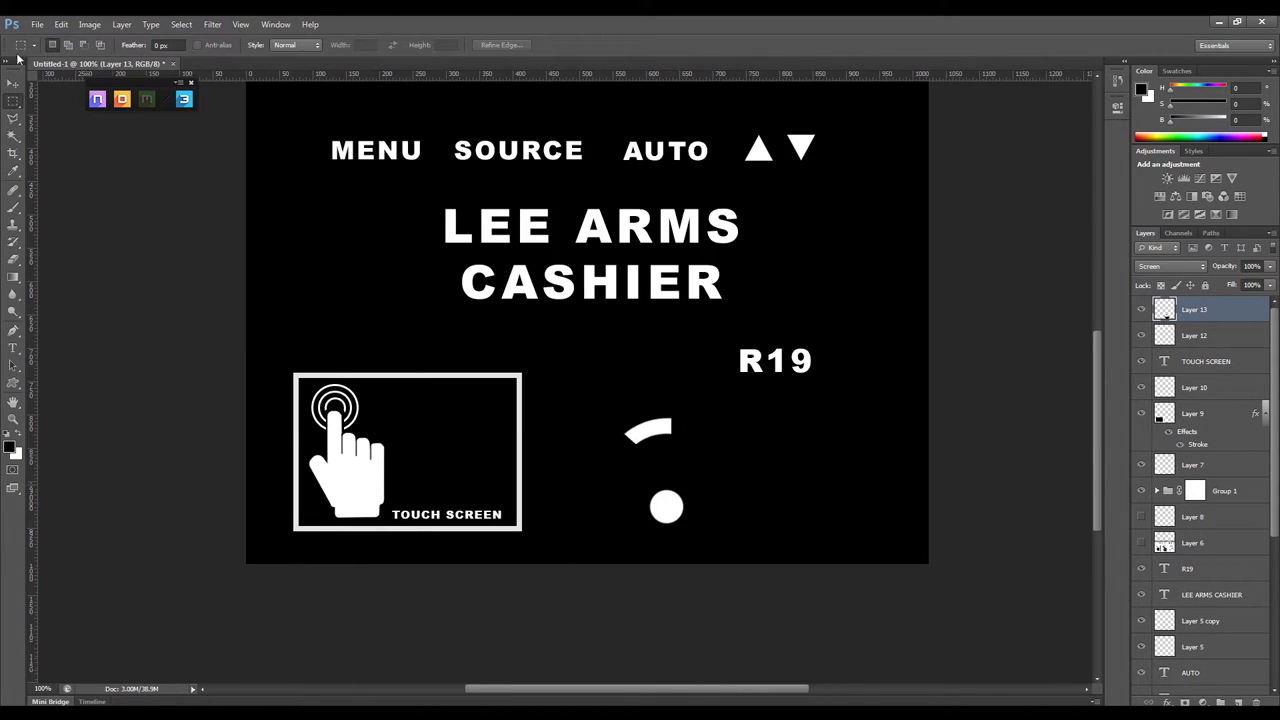
Duplicate the wifi arc and flip the copy
key("ctrl+j")
key("ctrl+t")
right_click(703, 440)
left_click(737, 640)
key("Return")
key("ctrl+plus")
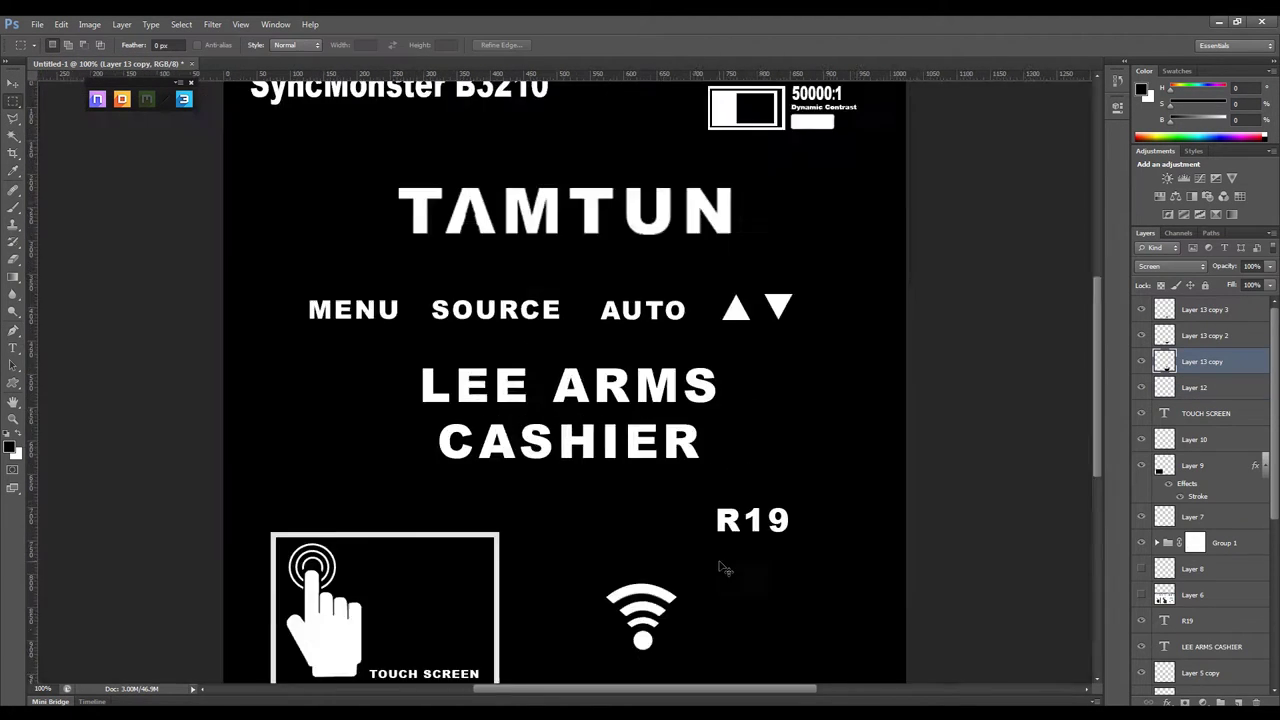
Add the WIRELESS label beside the wifi icon
left_click(647, 467)
type("WIRELESS")
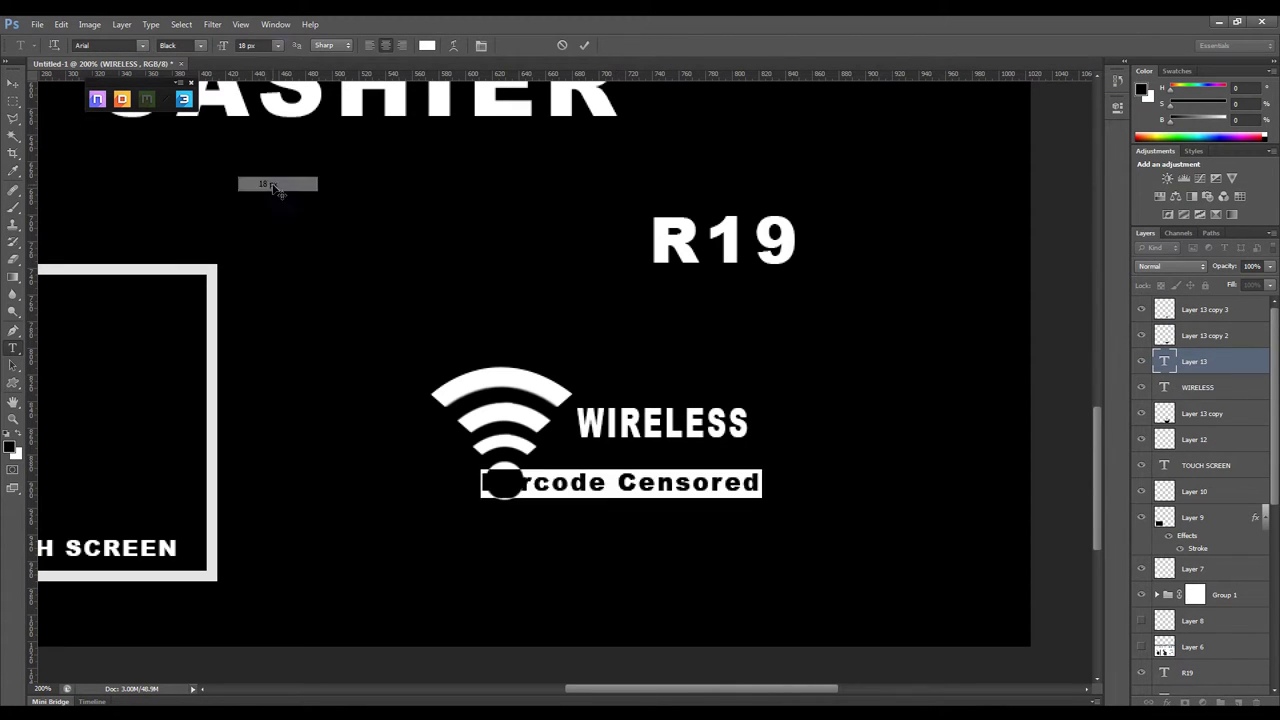
left_click_drag(641, 464, 641, 472)
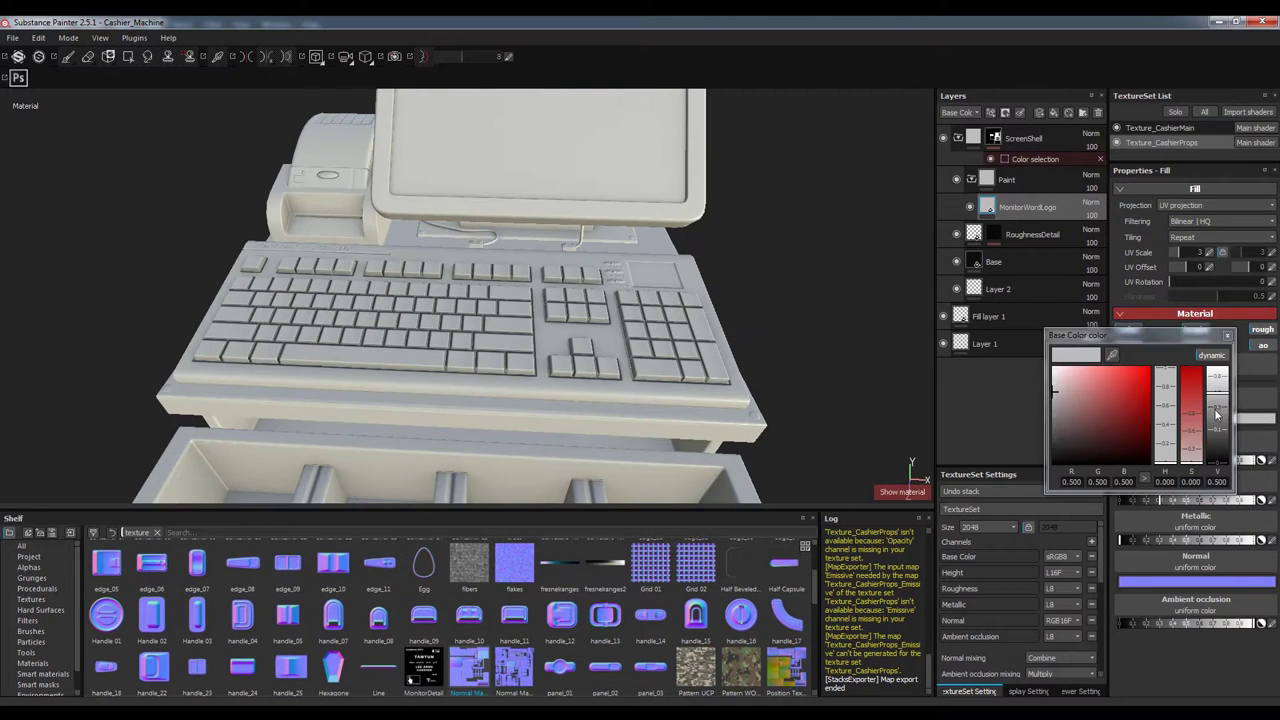
Give the Paint layer a black mask with a paint layer inside it
left_click_drag(746, 163, 608, 331, "alt")
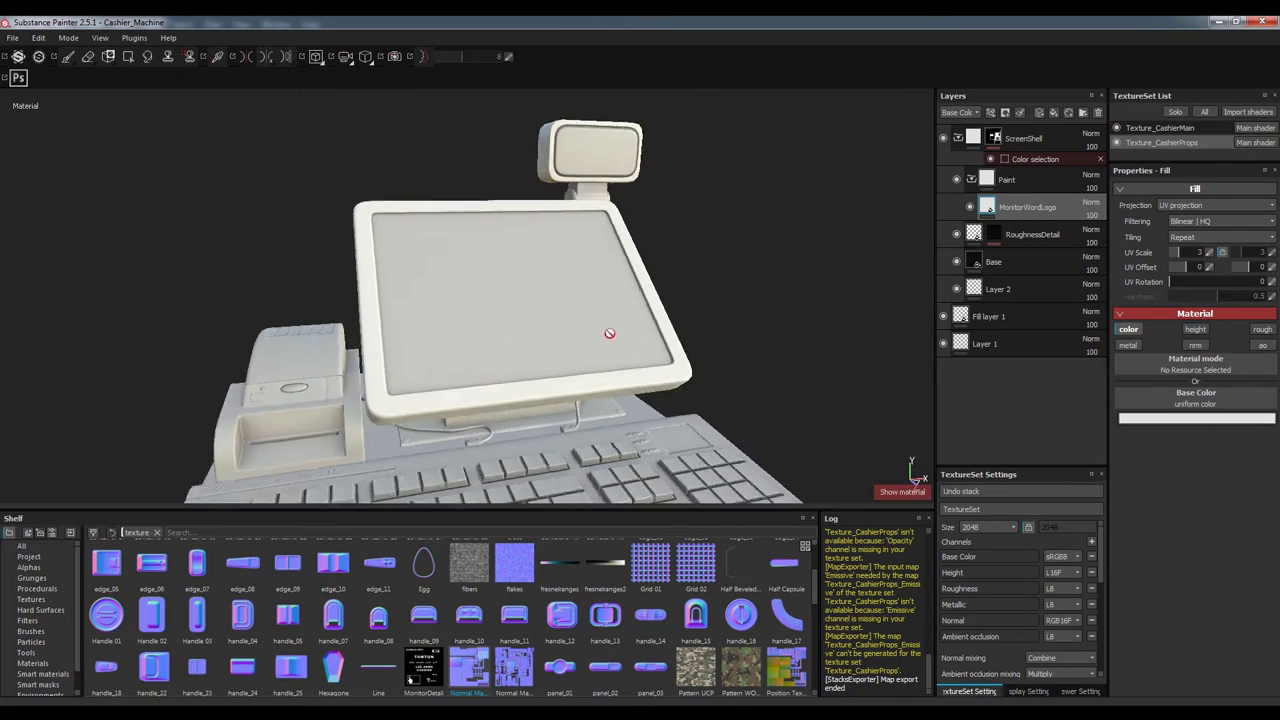
left_click(1080, 205)
right_click(1000, 180)
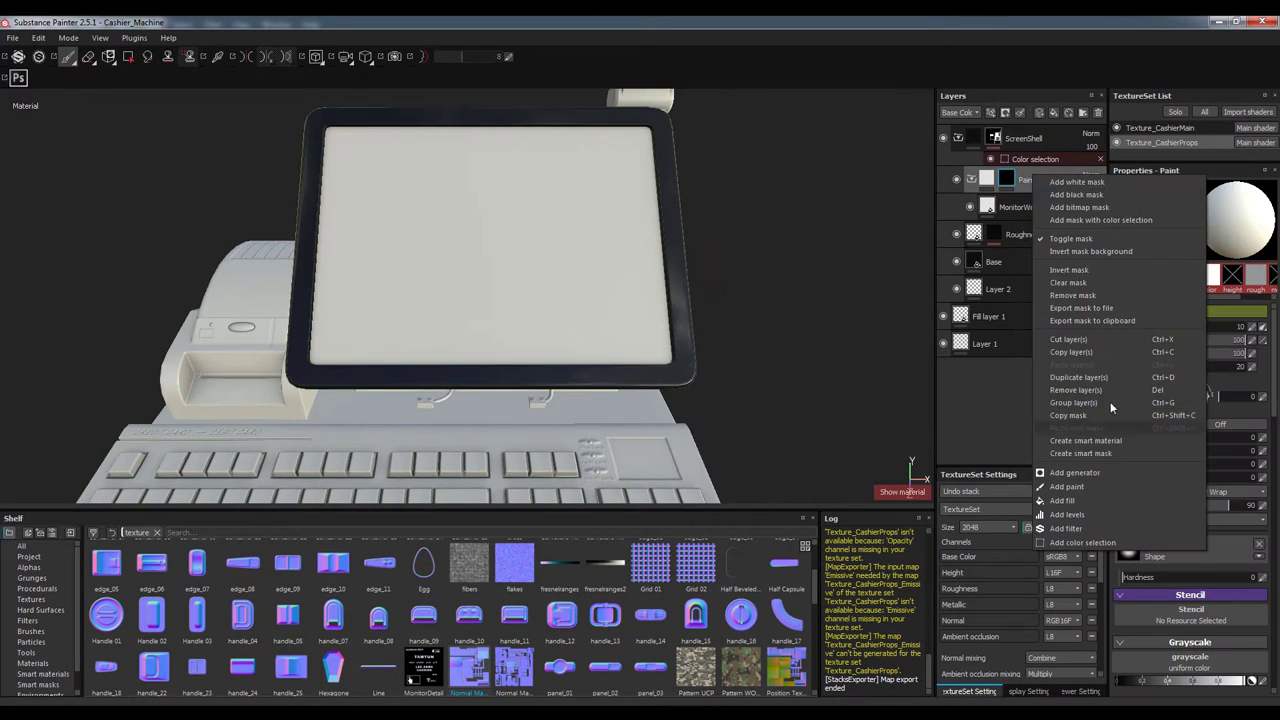
left_click(1110, 401)
right_click(1010, 176)
key("Escape")
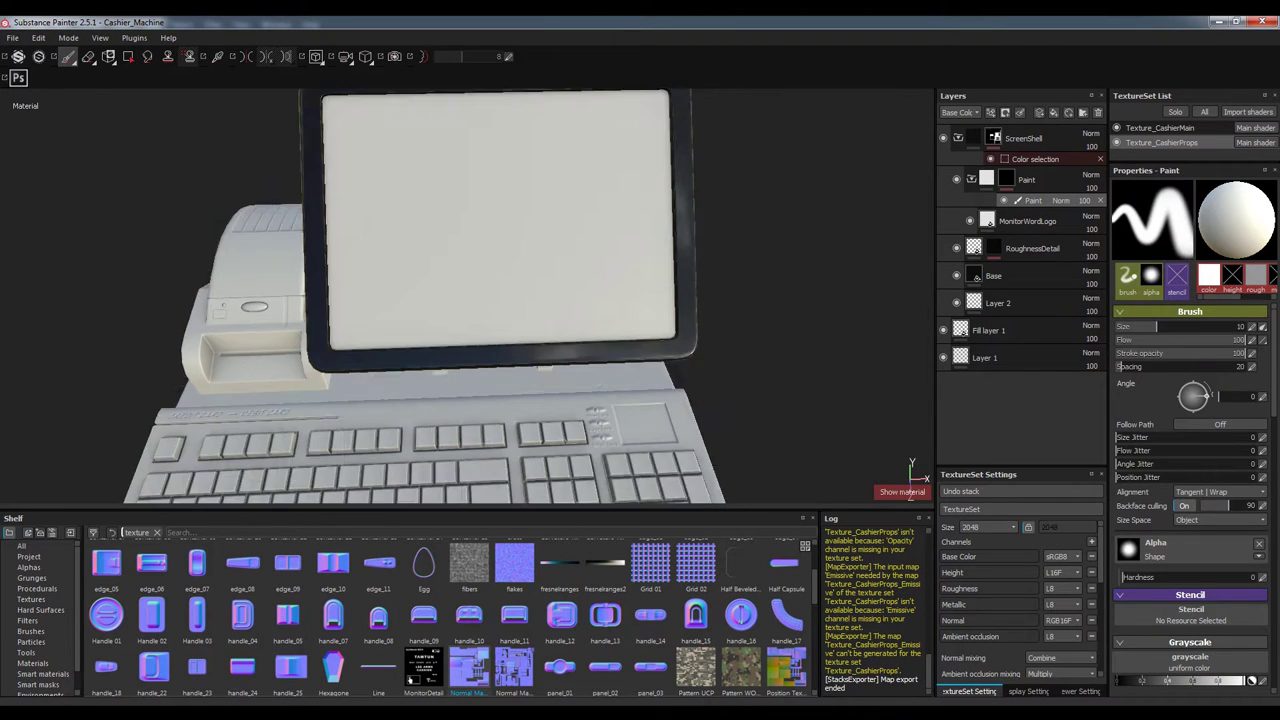
Load MonitorDetail as the brush stencil and paint the TAMTUN logo
left_click_drag(423, 668, 1128, 612)
right_click_drag(621, 367, 577, 295, "alt")
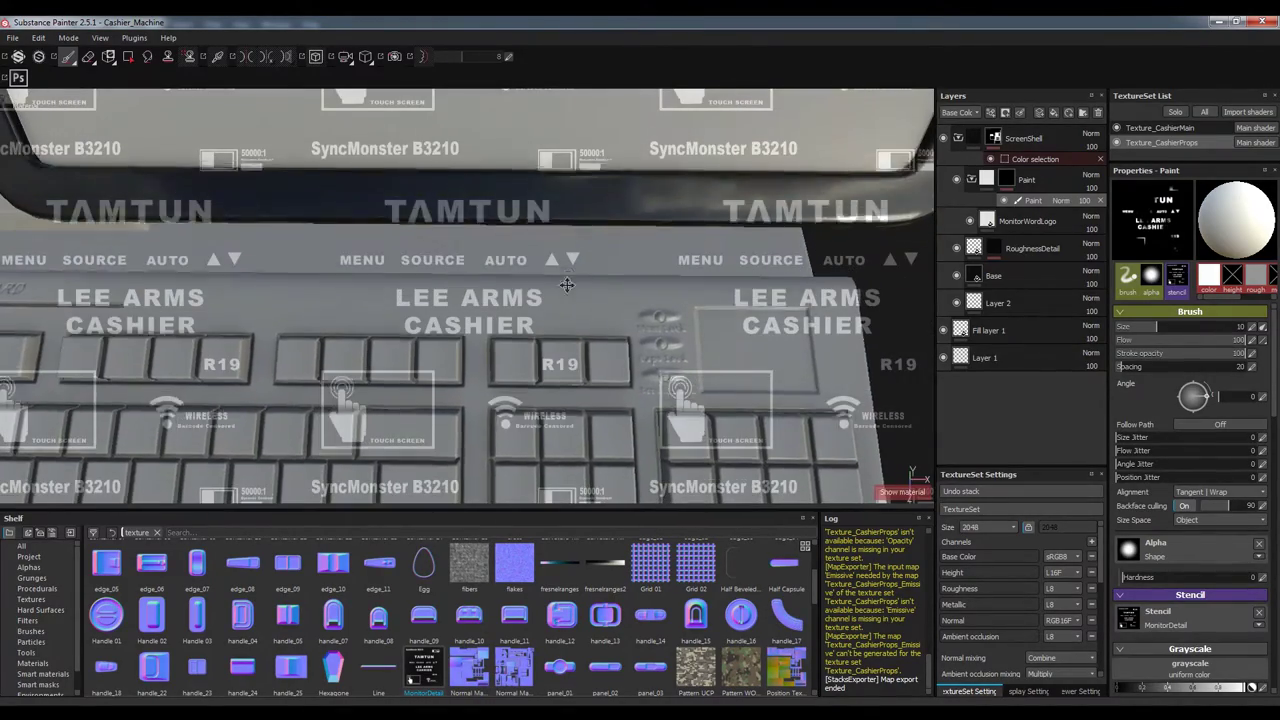
left_click_drag(386, 211, 548, 211)
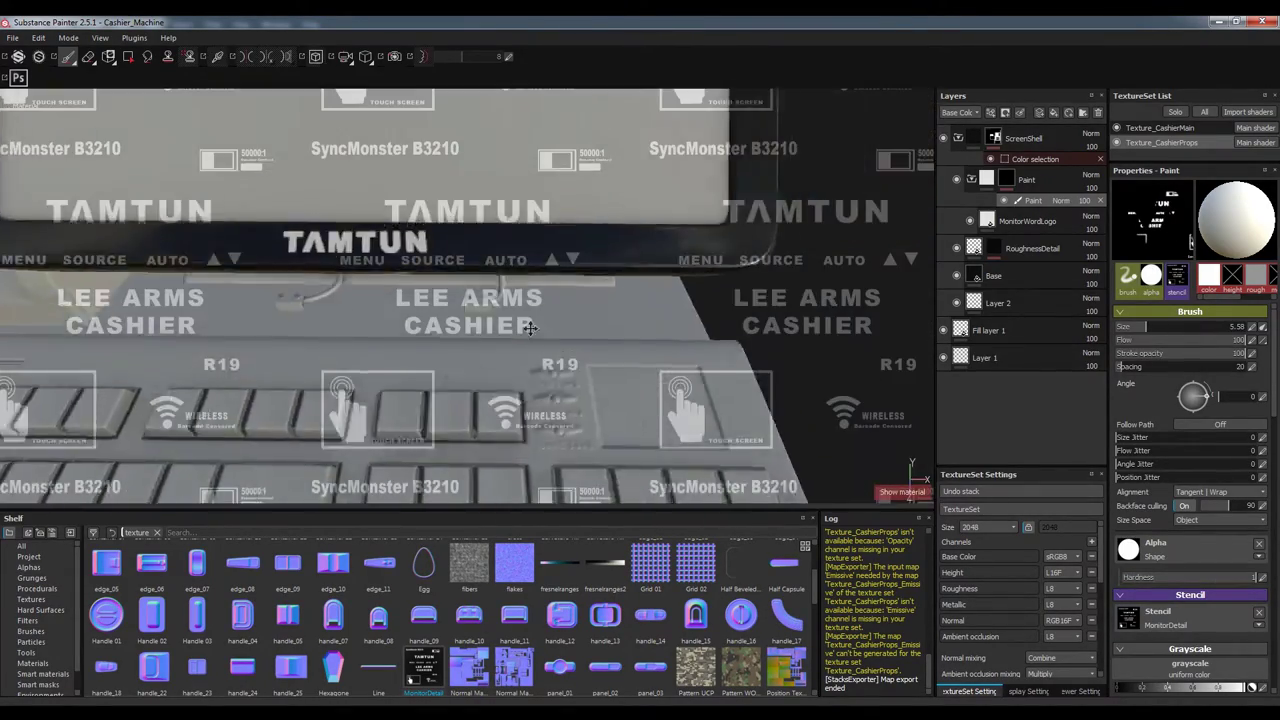
right_click_drag(580, 212, 483, 332, "alt")
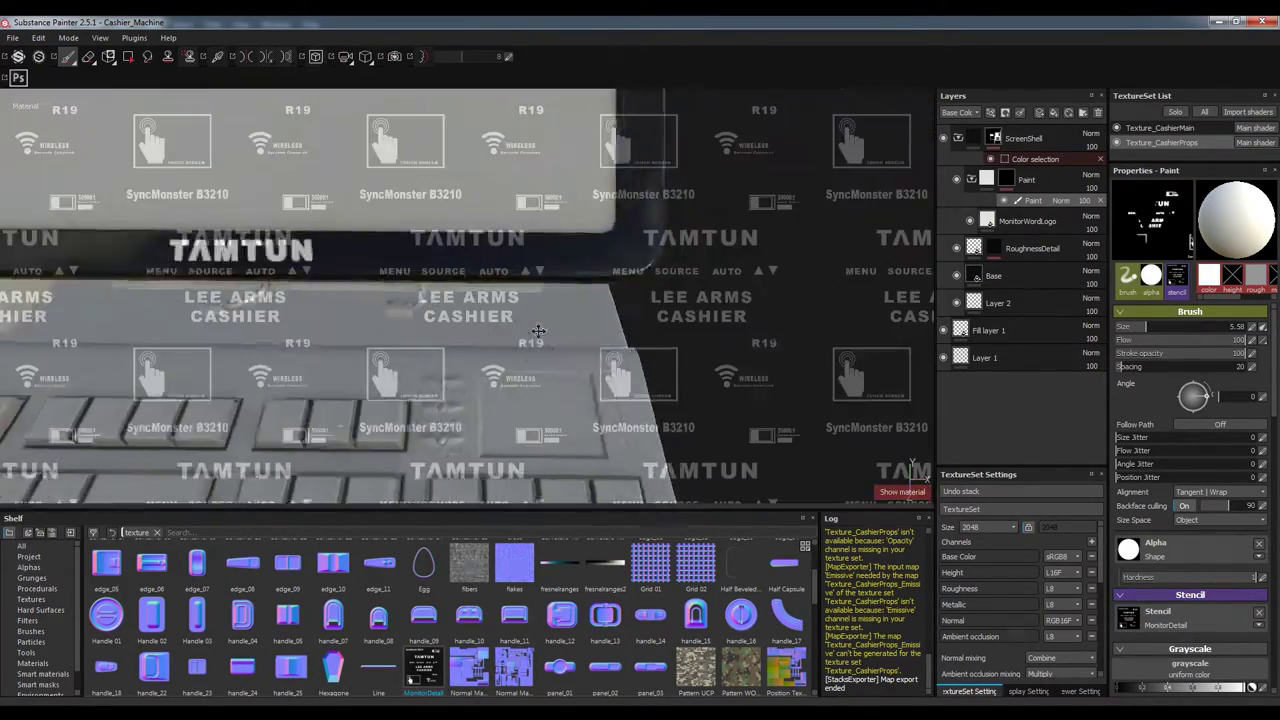
key("s")
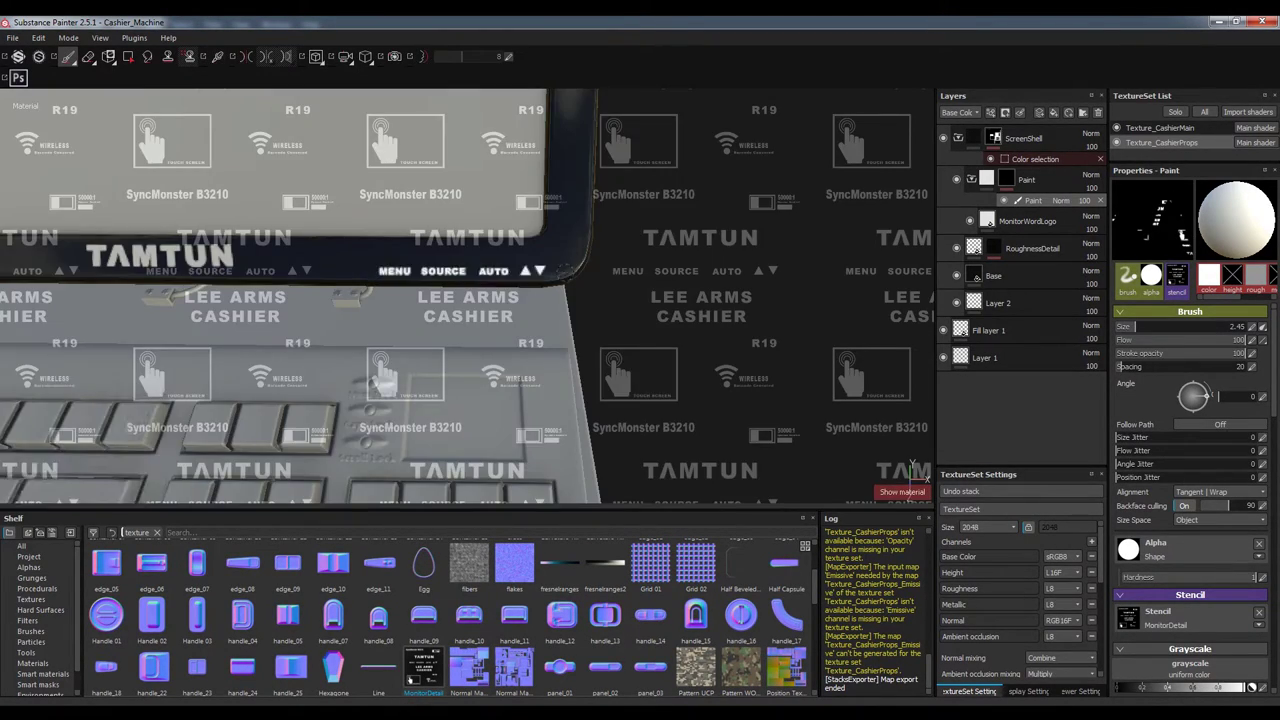
mouse_move(912, 466)
left_mouse_down("alt")
mouse_move(540, 452)
mouse_move(557, 377)
left_mouse_up("alt")
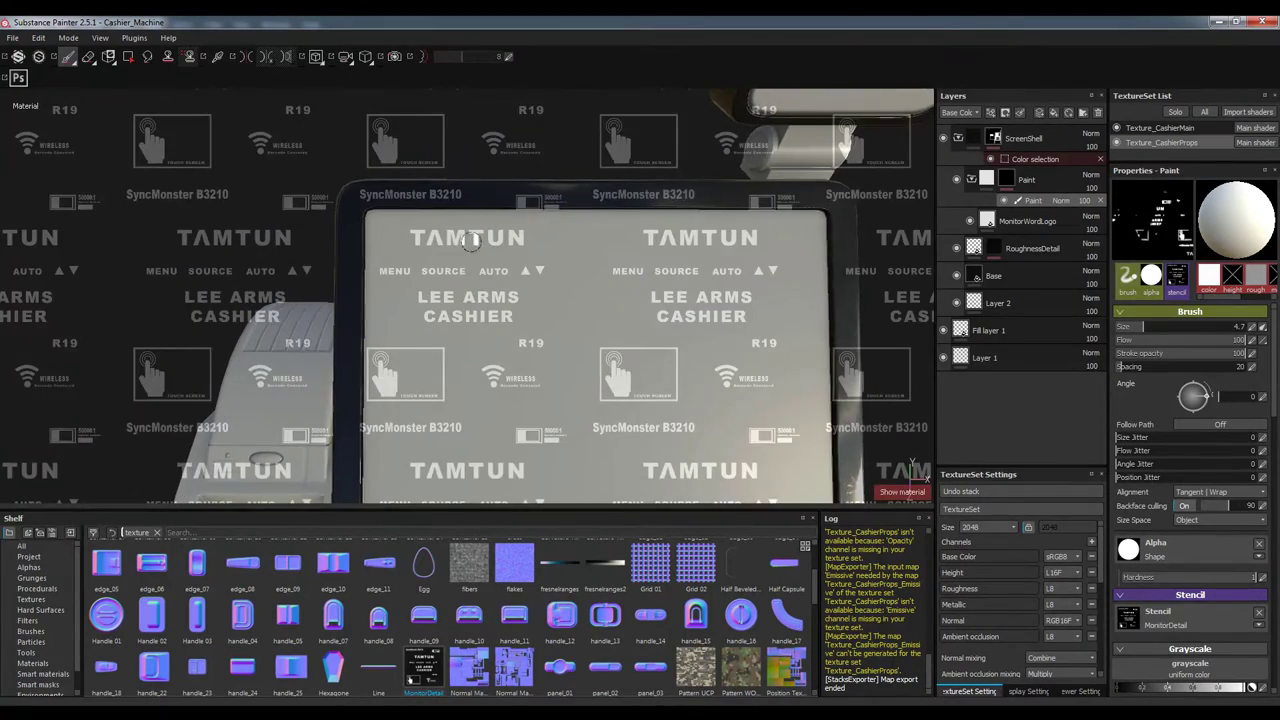
Position and enlarge the stencil over the monitor screen, then clear it from the brush
scroll(644, 293, "up", 3)
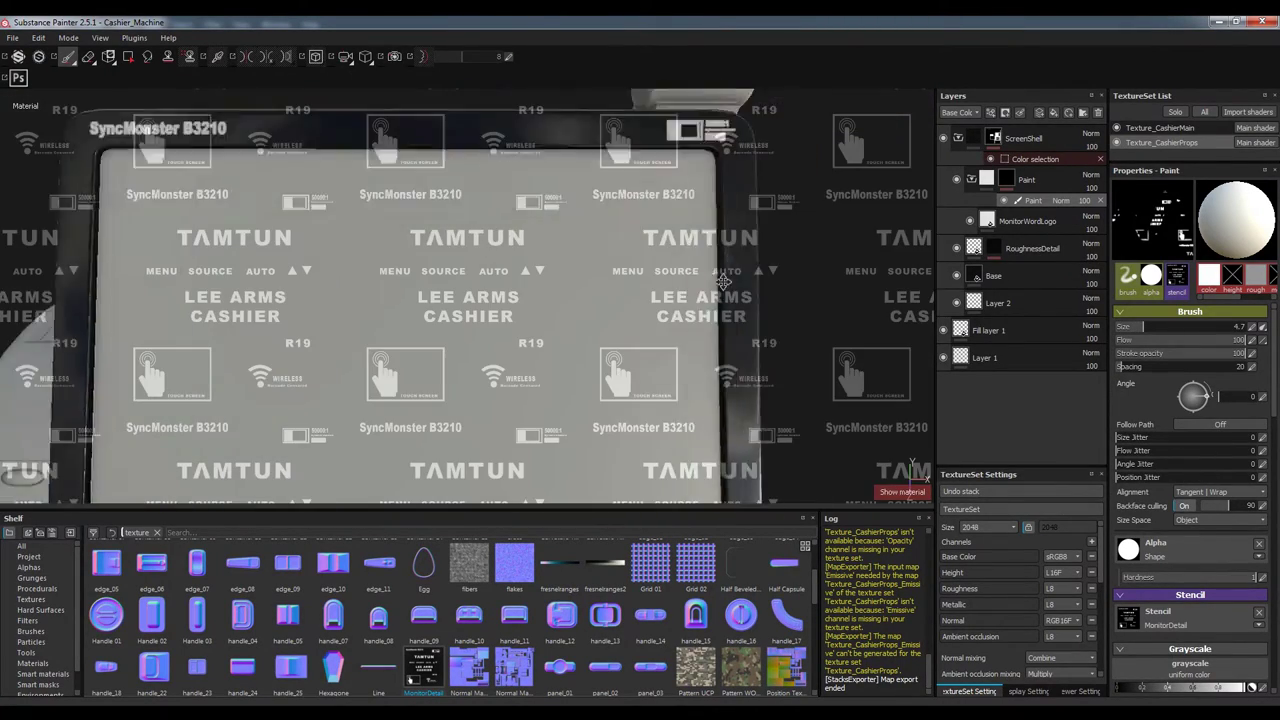
key("s")
mouse_move(468, 290)
right_mouse_down("alt")
mouse_move(714, 155)
mouse_move(745, 160)
mouse_move(598, 304)
right_mouse_up("alt")
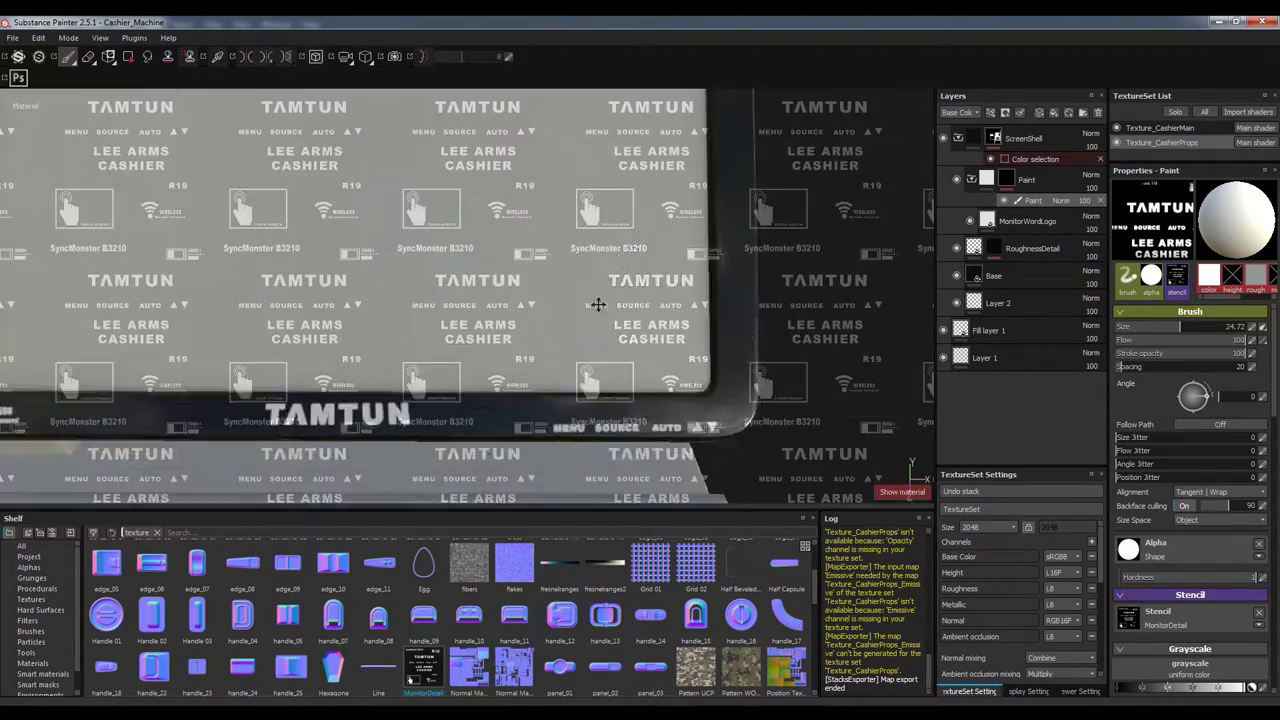
left_click_drag(598, 304, 768, 697, "alt")
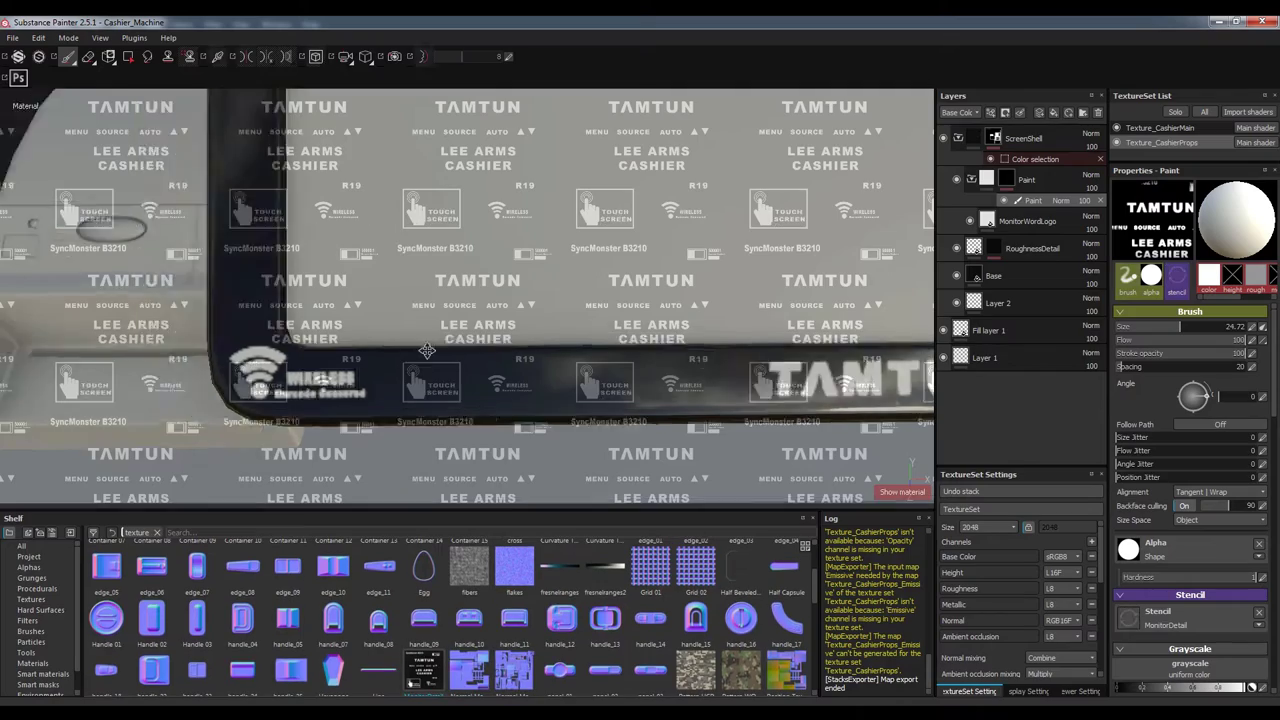
right_click_drag(242, 380, 347, 340)
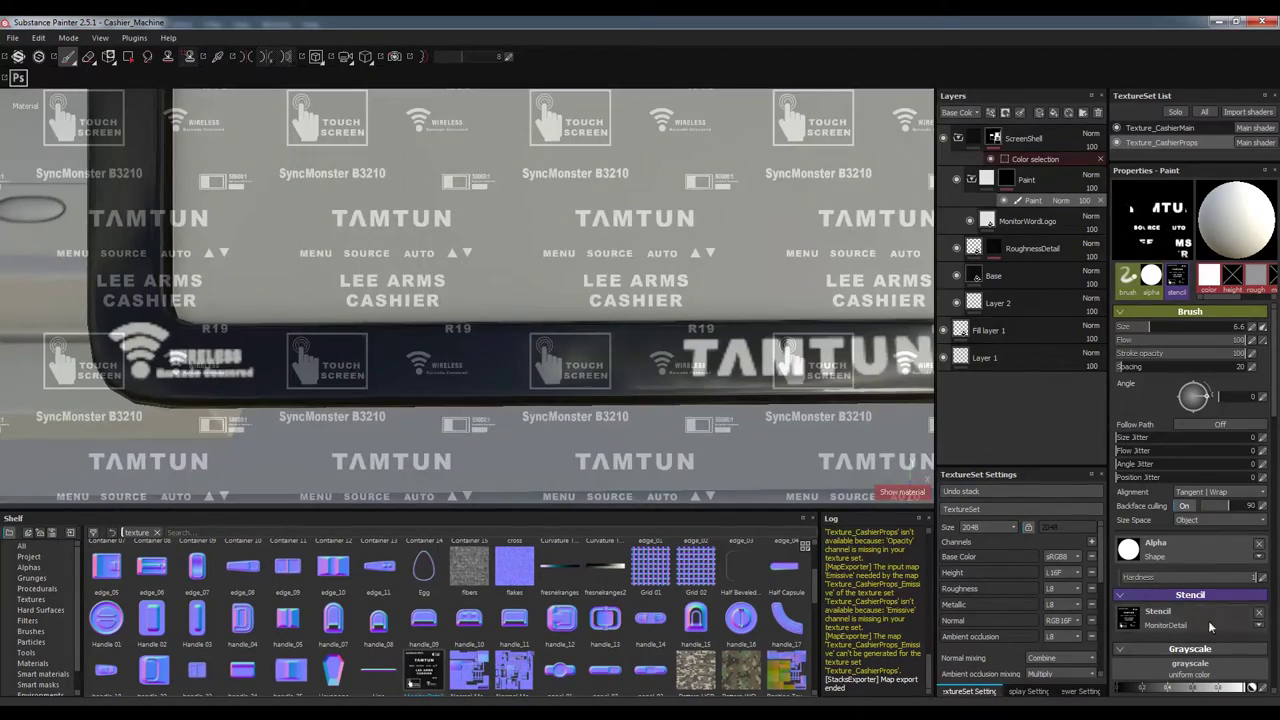
mouse_move(327, 330)
left_mouse_down("alt")
mouse_move(631, 350)
mouse_move(560, 300)
left_mouse_up("alt")
left_click(1259, 598)
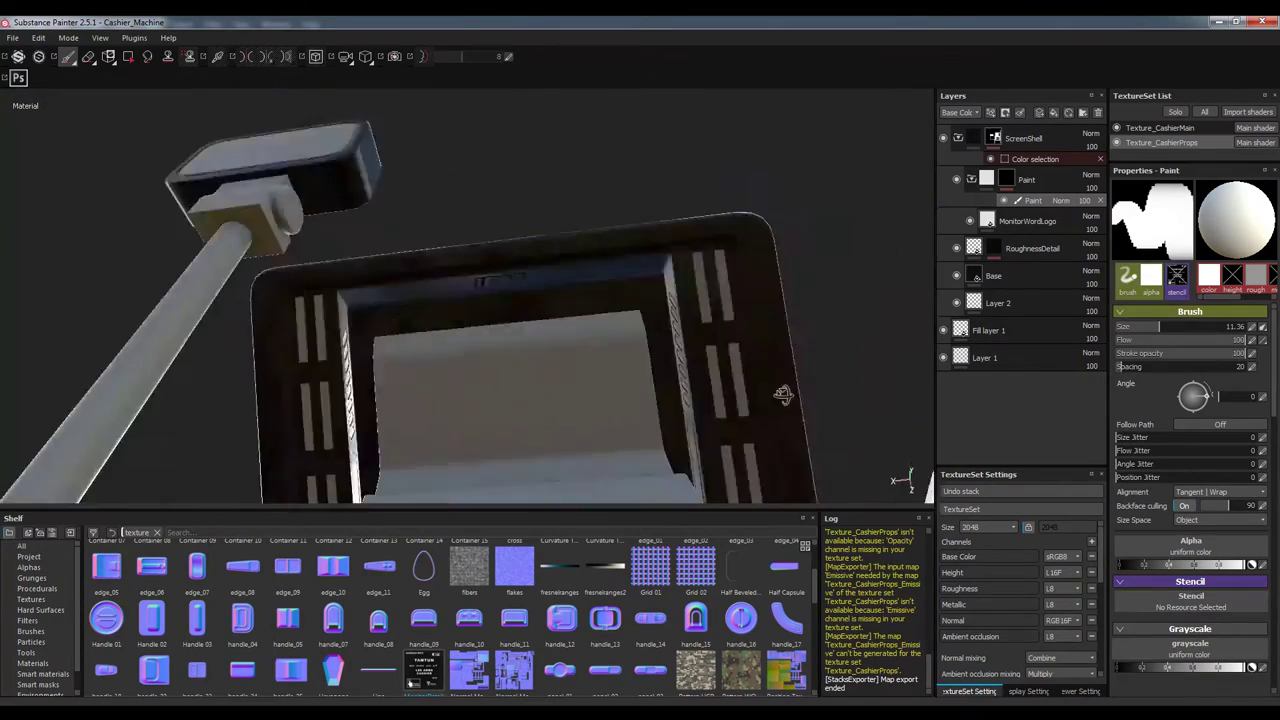
Adjust the Base layer colour and set MonitorDetail as the brush stencil again
left_click(1066, 285)
left_click(1196, 418)
mouse_move(686, 400)
left_mouse_down("alt")
mouse_move(679, 326)
mouse_move(602, 351)
mouse_move(627, 640)
mouse_move(1190, 600)
left_mouse_up("alt")
key("1")
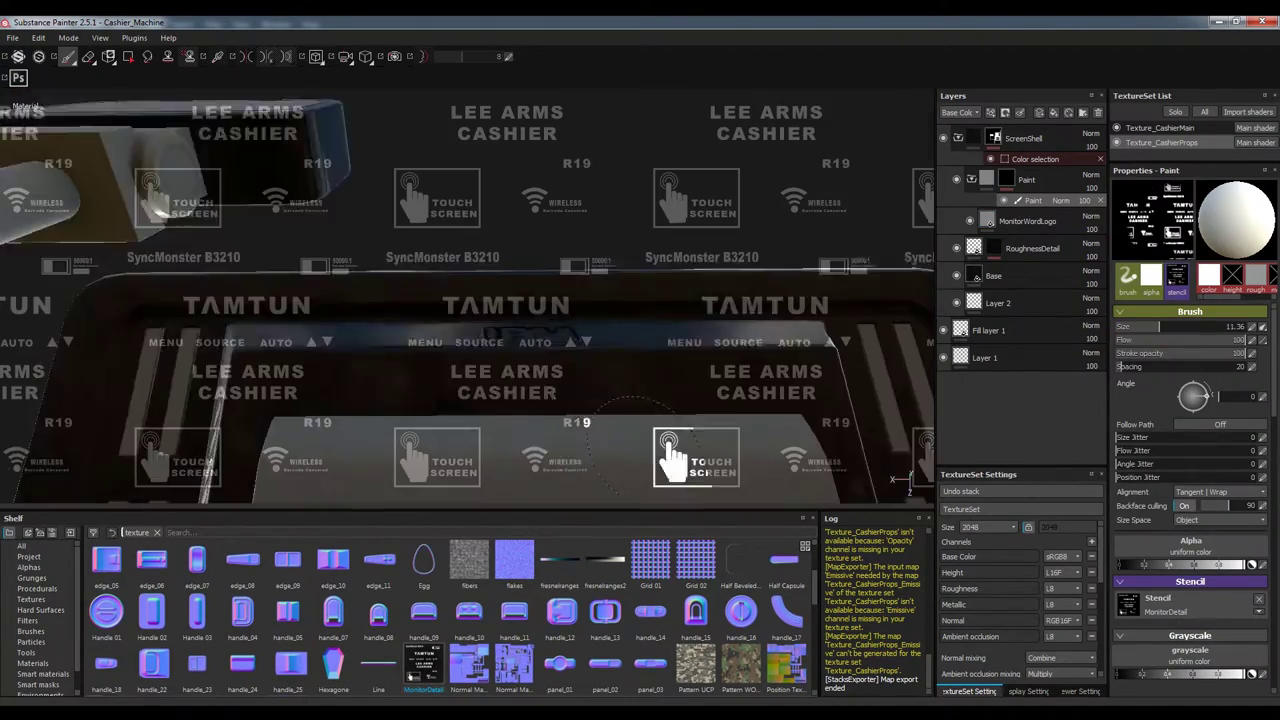
mouse_move(560, 400)
left_mouse_down("alt")
mouse_move(543, 380)
mouse_move(484, 383)
left_mouse_up("alt")
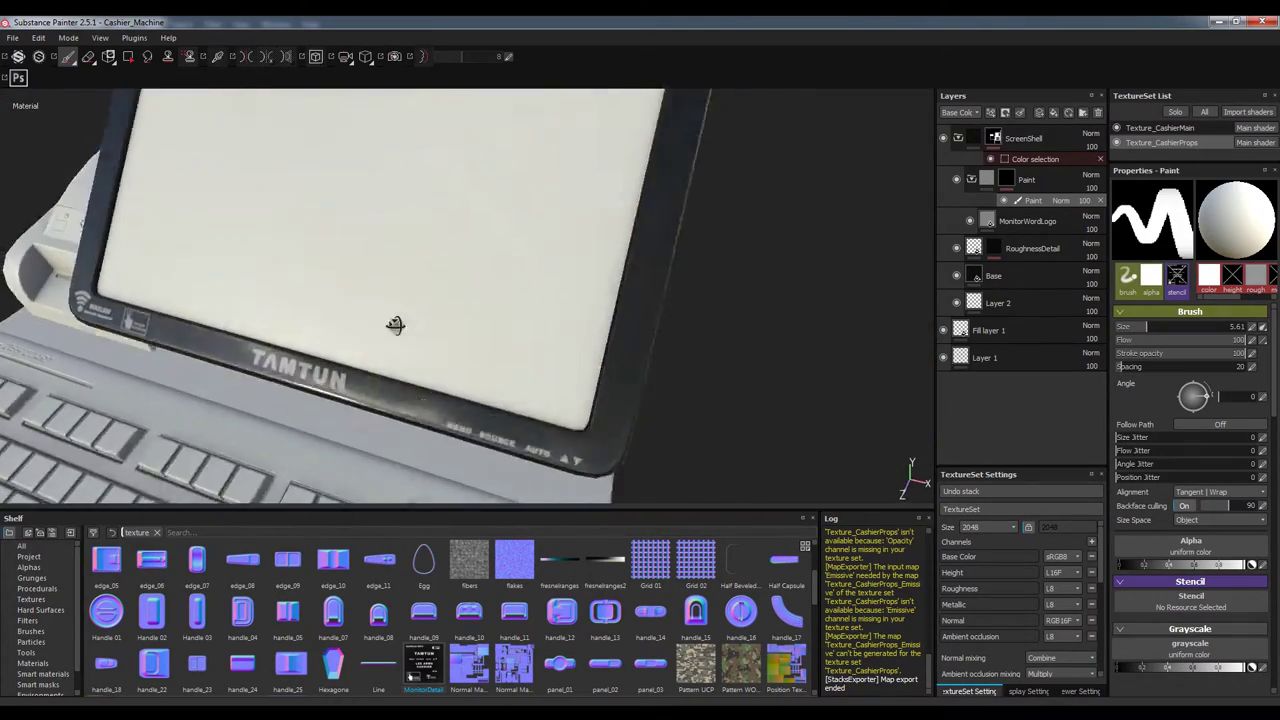
Open the texture export, then orbit the cashier in Marmoset and select the sky
key("ctrl+shift+e")
mouse_move(652, 466)
left_mouse_down()
mouse_move(665, 314)
mouse_move(640, 320)
left_mouse_up()
left_click(35, 98)
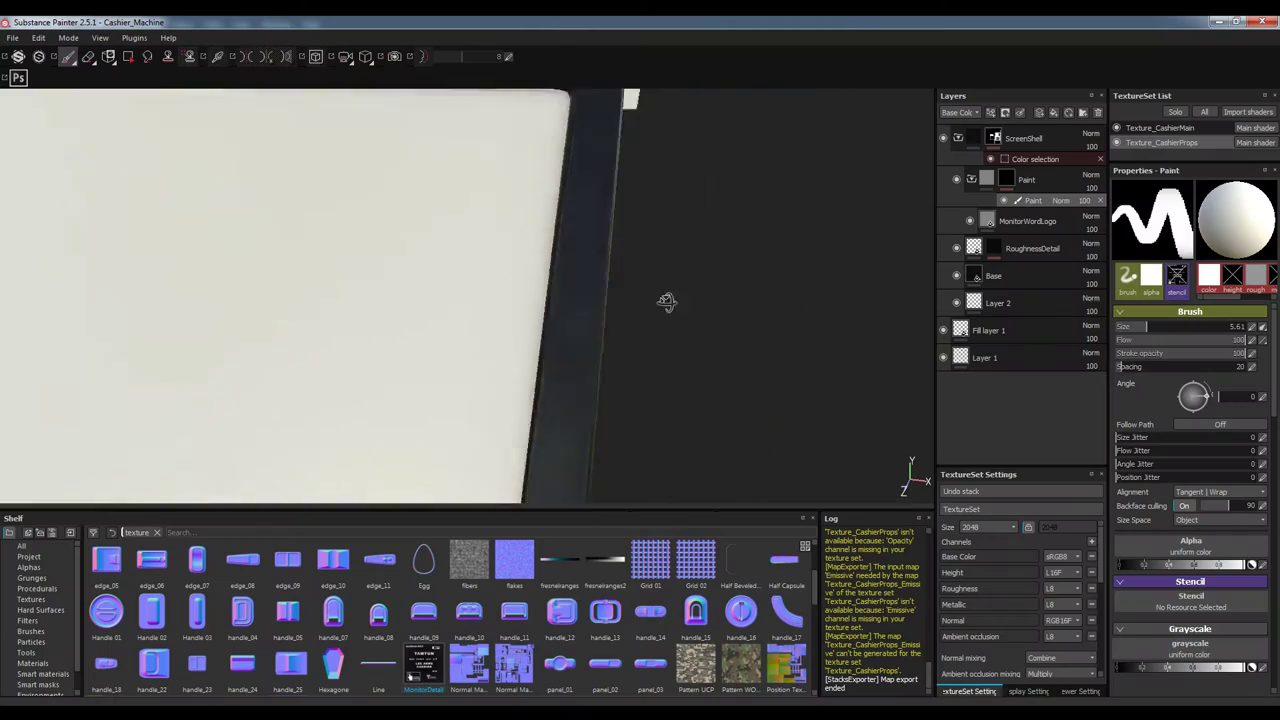
Orbit along the monitor edge and expand the RoughnessDetail layer's mask effects
left_click_drag(667, 302, 832, 313, "alt")
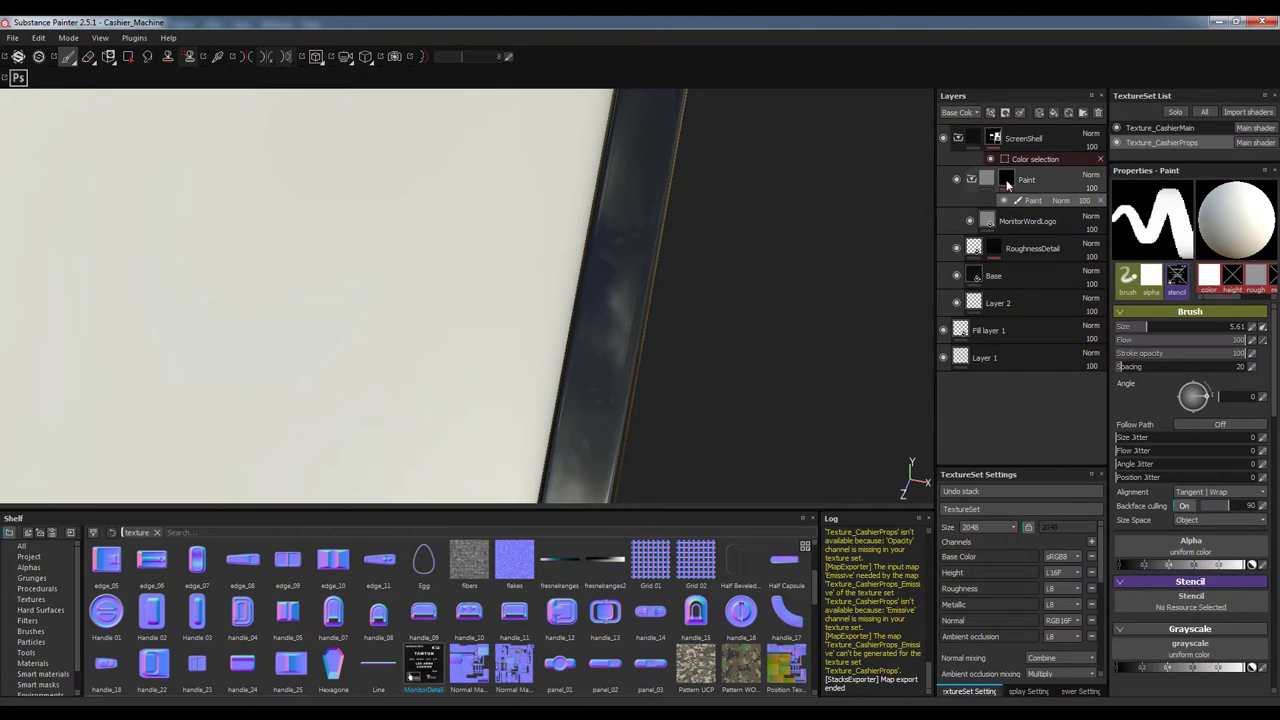
left_click(993, 248)
left_click(991, 271)
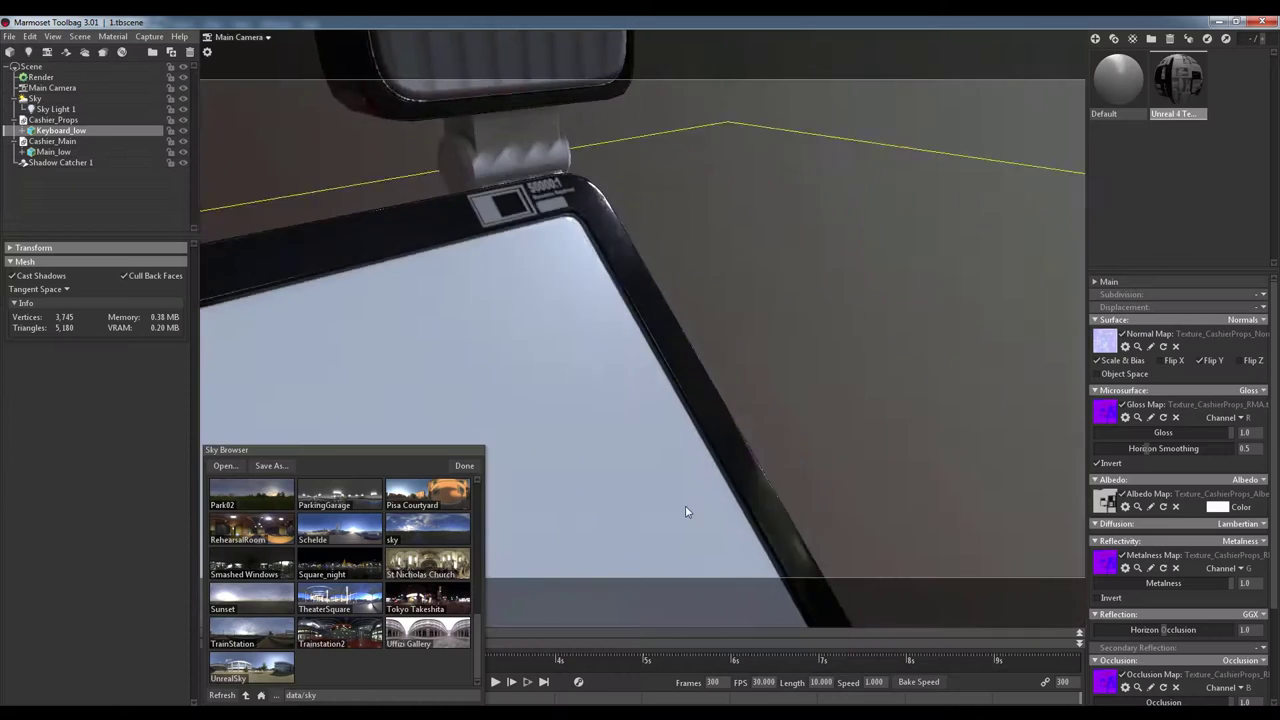
scroll(716, 474, "down", 5)
scroll(760, 420, "down", 3)
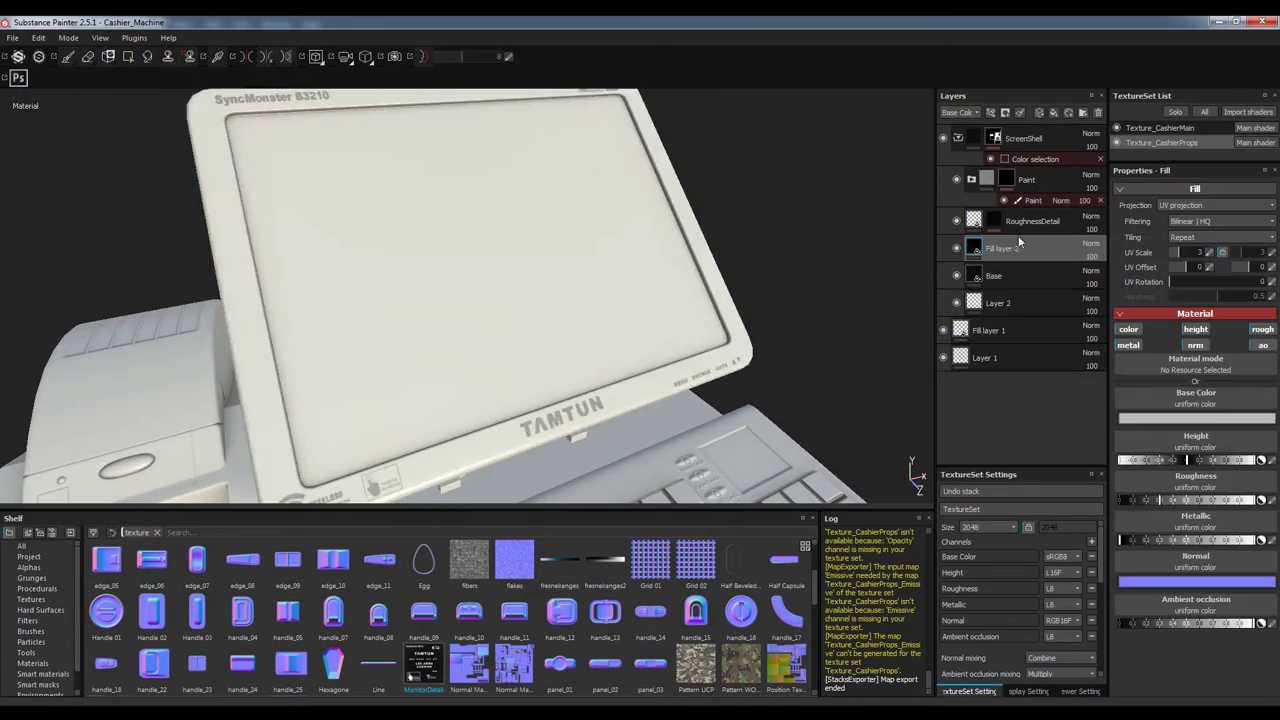
Rename the new layer to LightScatch
type("Scatch")
key("Return")
right_click(1010, 248)
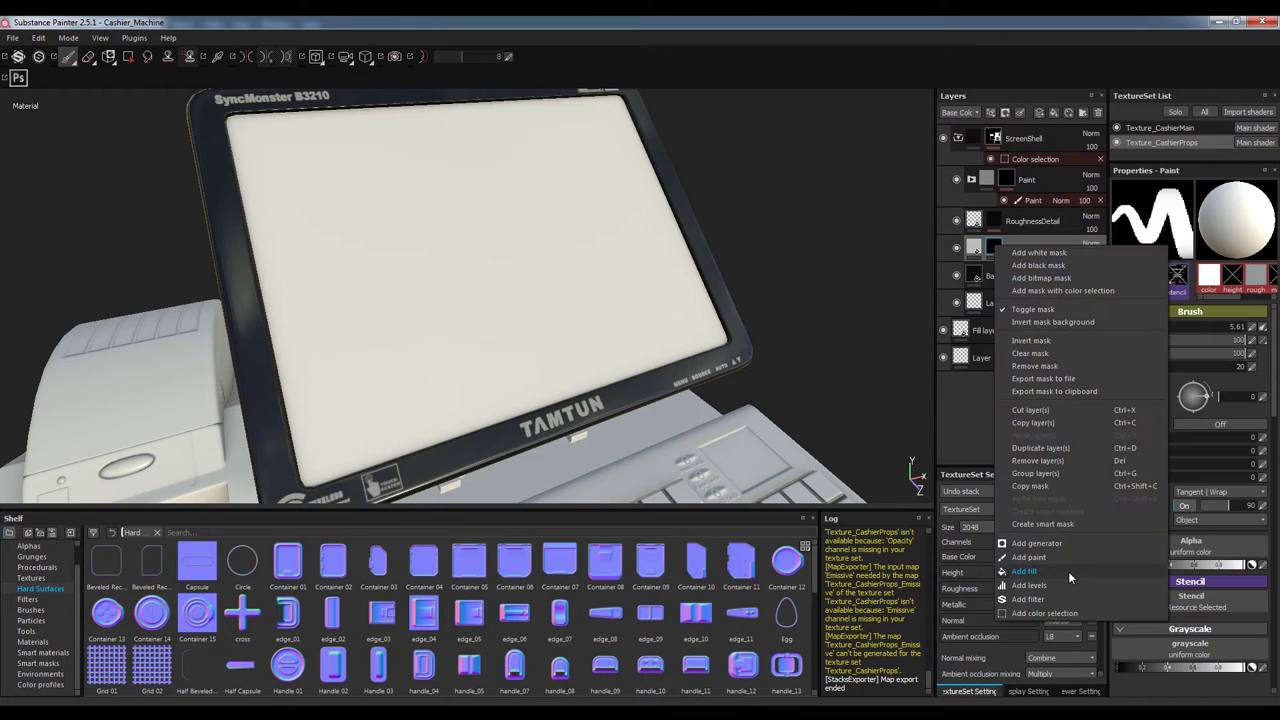
left_click(1068, 571)
Fill the LightScatch mask with Grunge Scratches Rough at Scratch Dirtiness 0.1
left_click(32, 641)
left_click(37, 567)
left_click_drag(559, 615, 839, 417)
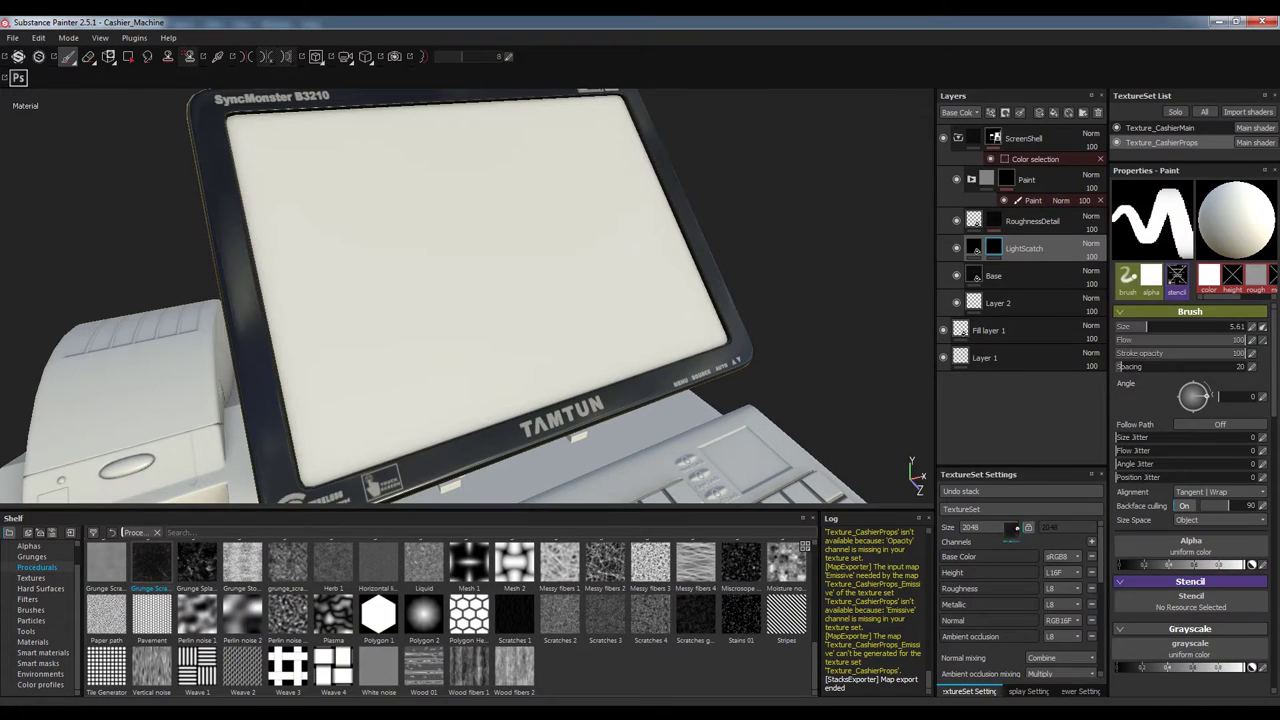
mouse_move(839, 417)
left_mouse_down()
mouse_move(505, 497)
mouse_move(1195, 336)
left_mouse_up()
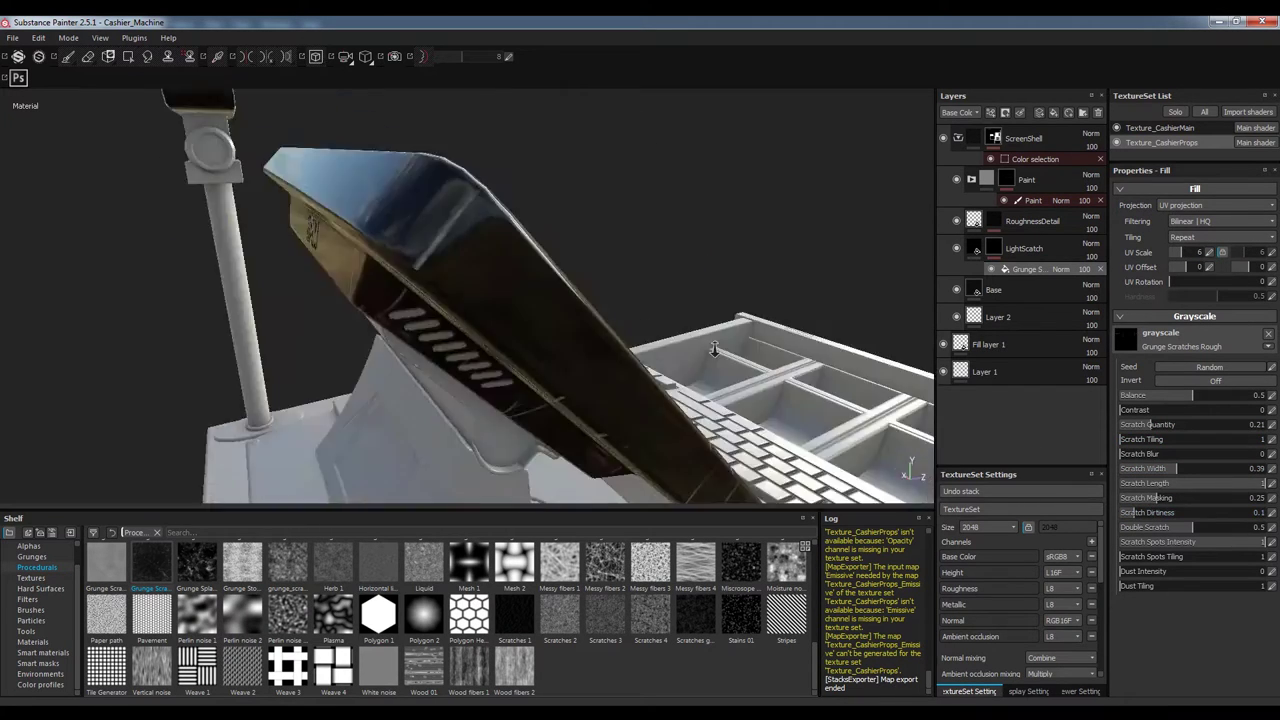
left_click_drag(1212, 512, 1180, 512)
Add a Clouds 2 fill multiplied over the scratches in the mask
scroll(537, 331, "up", 5)
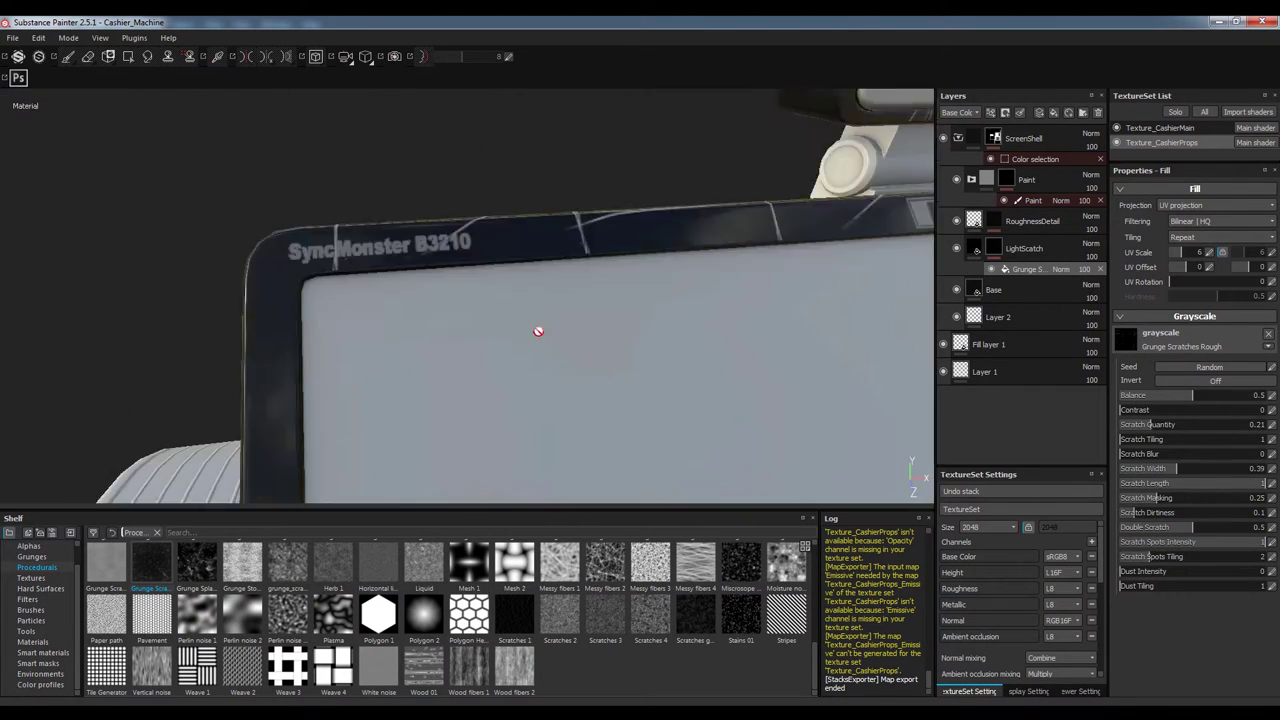
left_click(1024, 248)
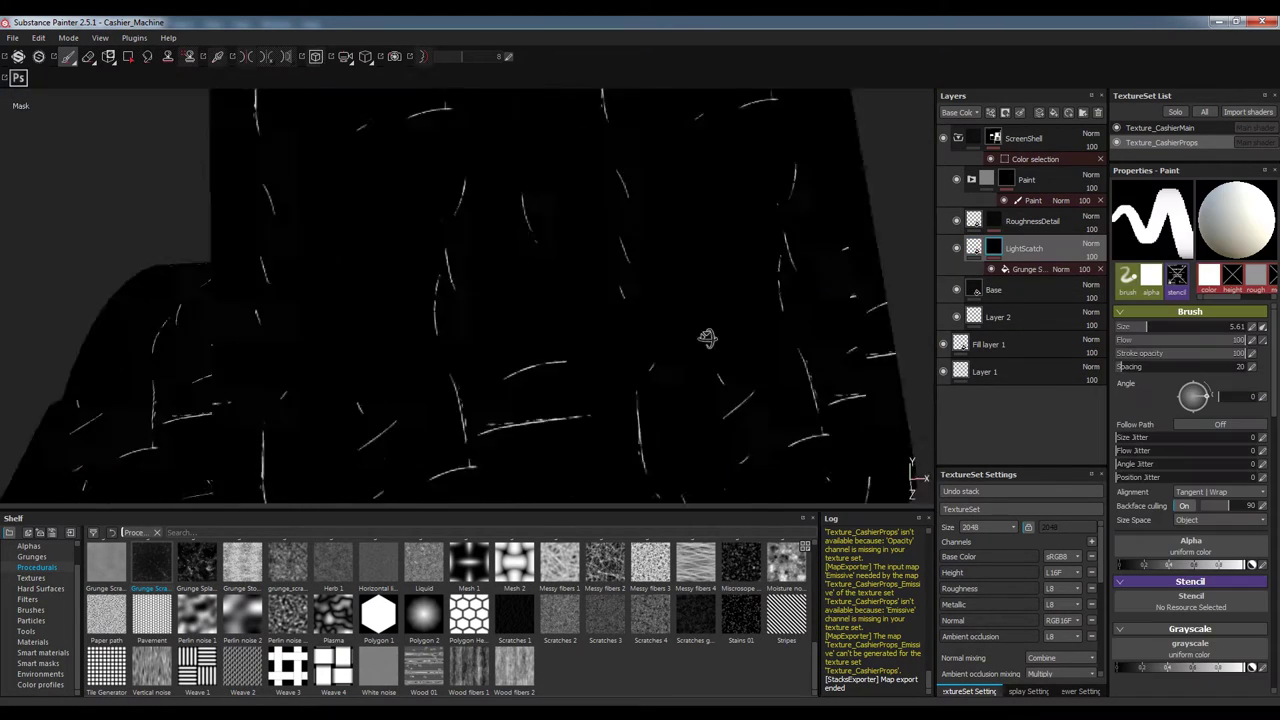
scroll(1243, 385, "down", 2)
left_click(1035, 269)
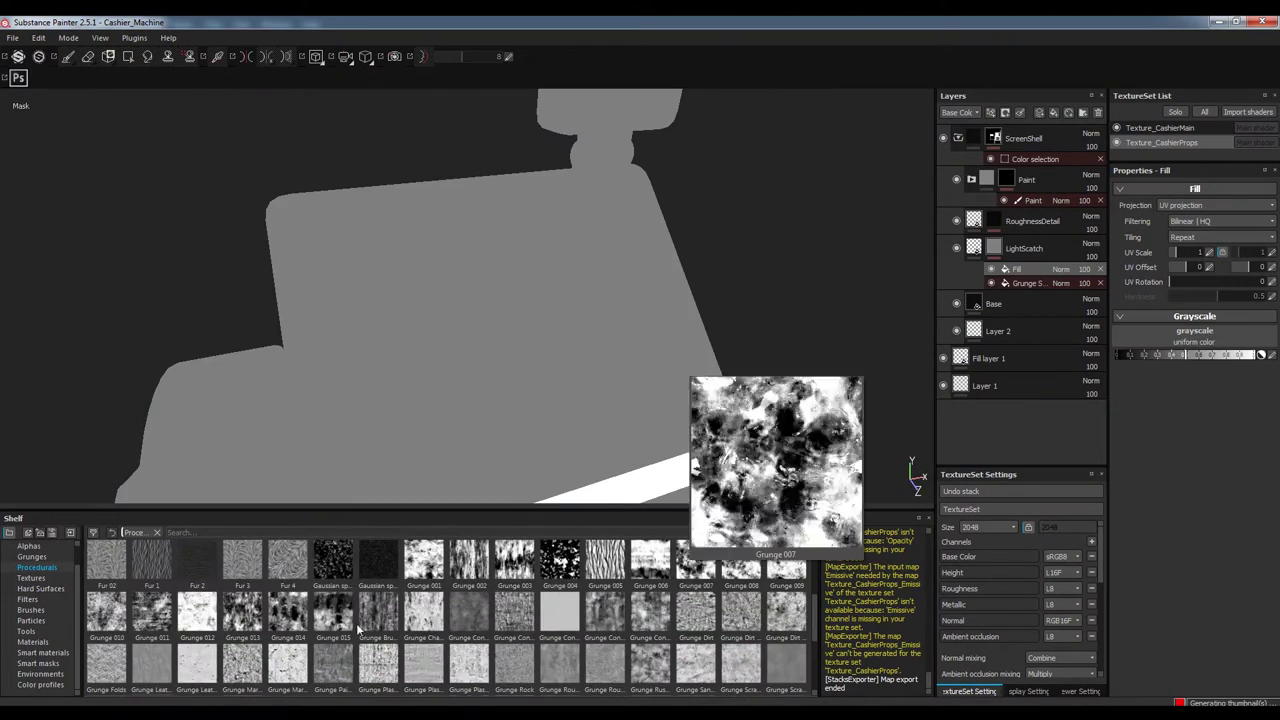
scroll(358, 628, "up", 5)
left_click_drag(786, 563, 1195, 340)
left_click(1061, 269)
left_click(1090, 330)
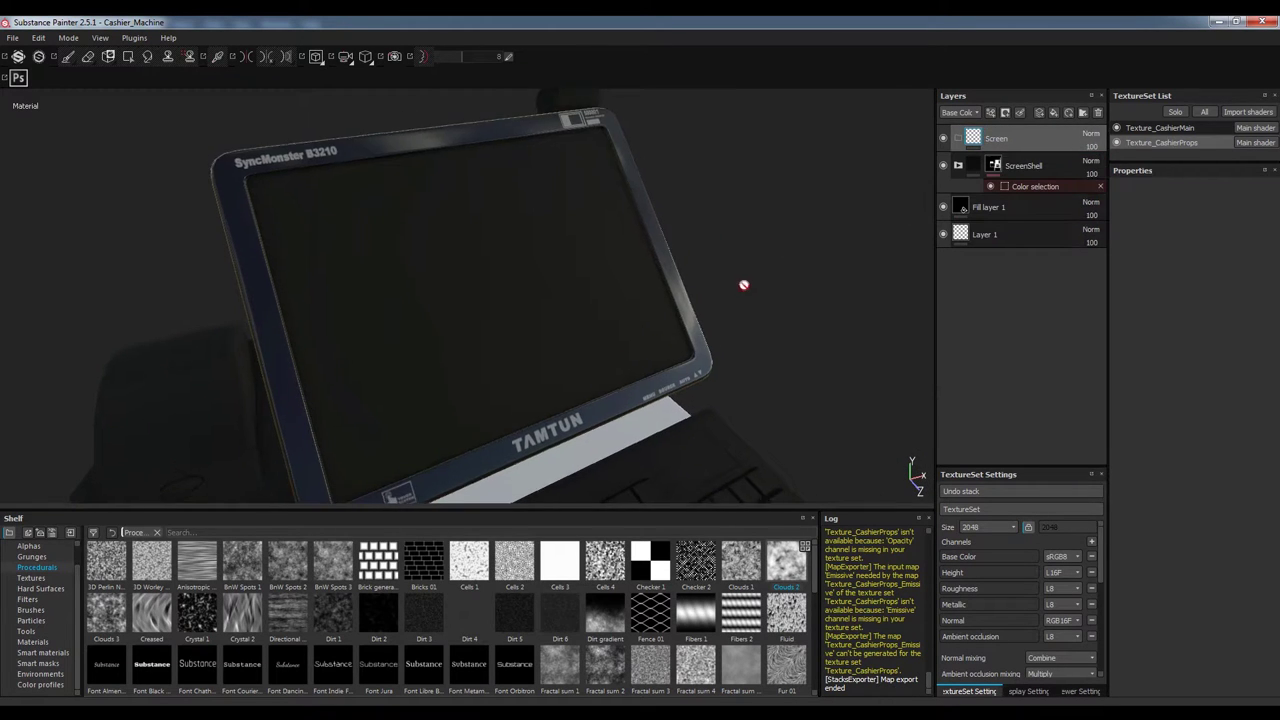
Add two fill layers, Base and Rough, to the Screen folder
left_click(1055, 114)
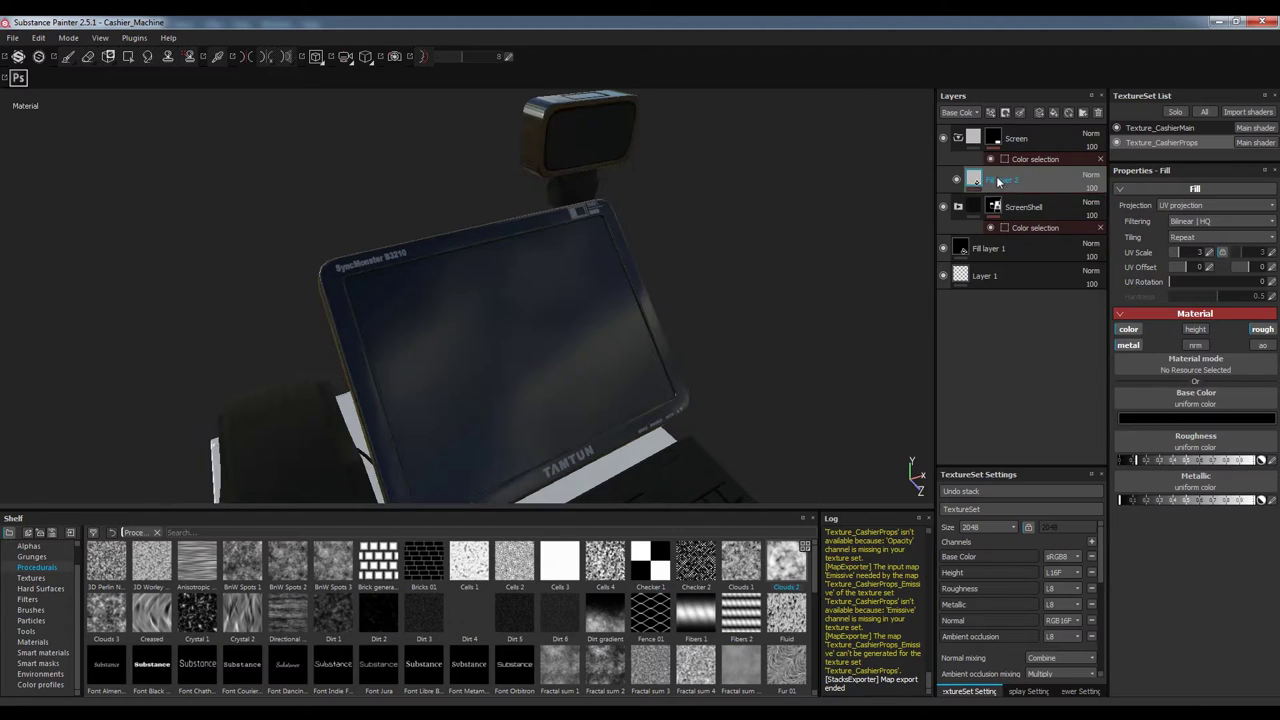
right_click(997, 181)
left_click(1064, 504)
Leave only the roughness channel on the Rough layer and give it a black mask
left_click(1263, 345)
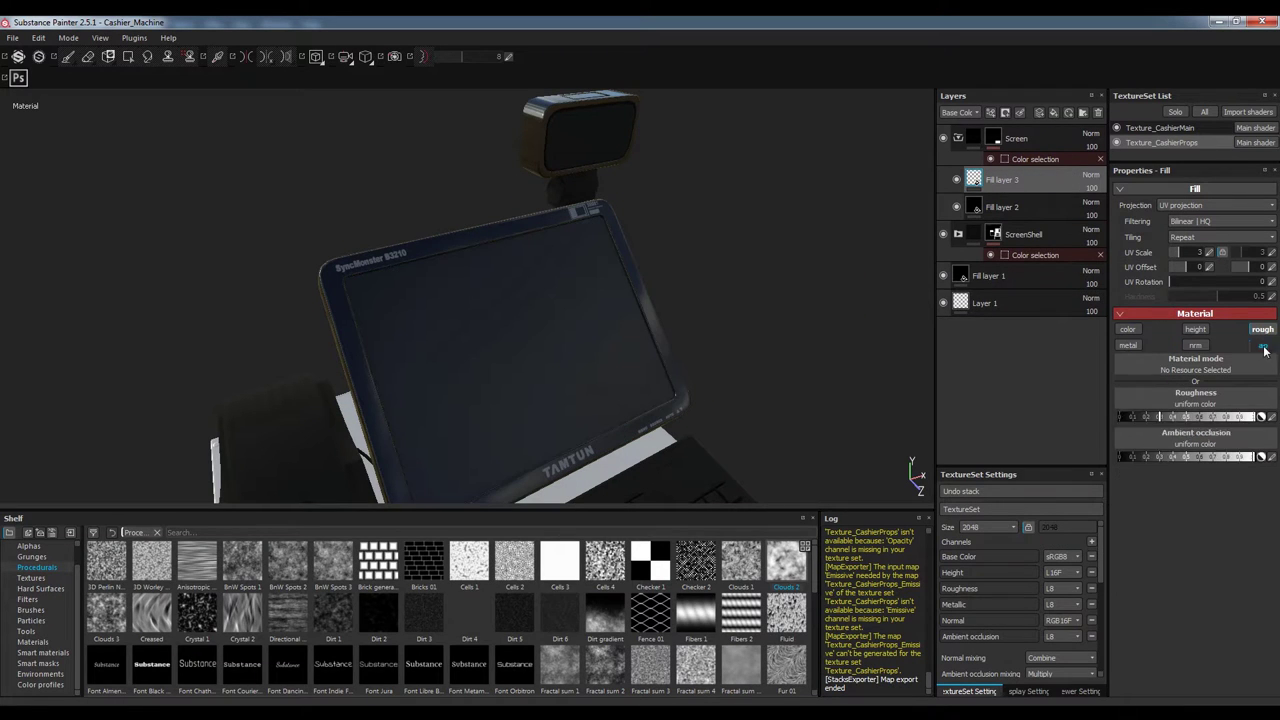
left_click(1263, 346)
scroll(694, 640, "down", 5)
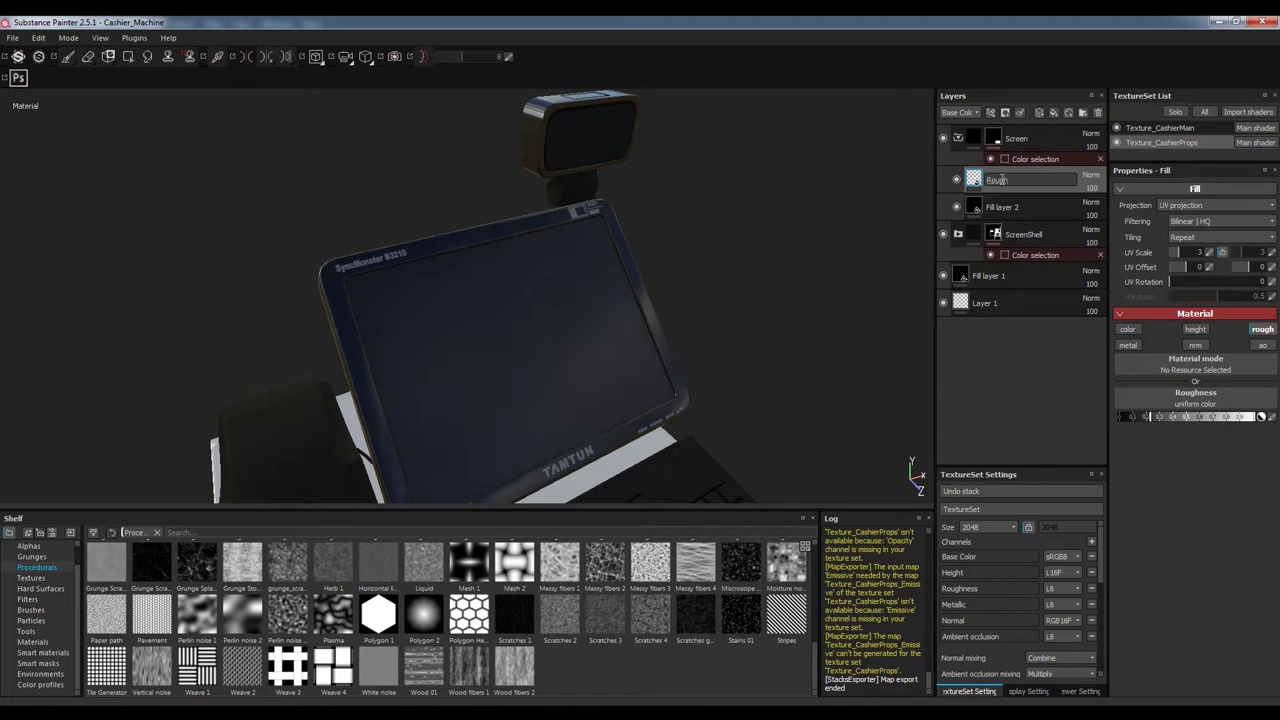
right_click(1005, 178)
left_click(1040, 190)
Add an MG Dirt generator to the Rough mask with Grunge Amount lowered to 0.52
key("e")
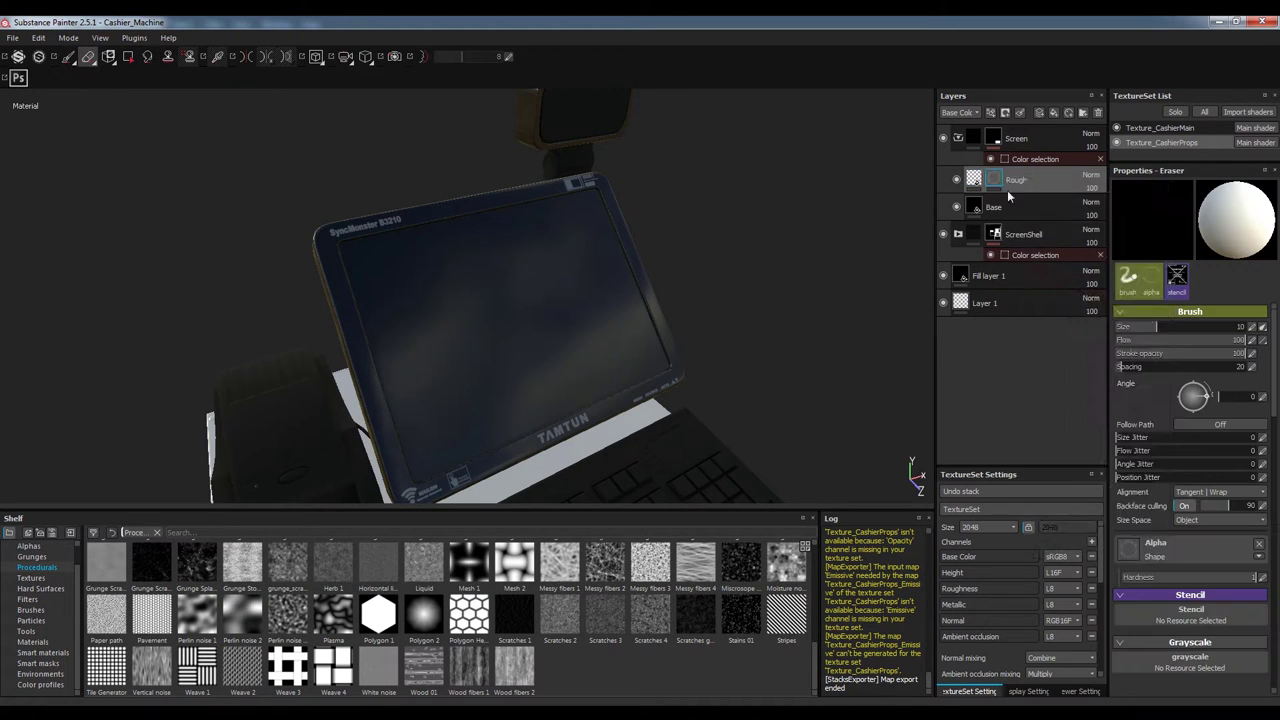
right_click(1007, 190)
left_click(1038, 480)
left_click(1051, 251)
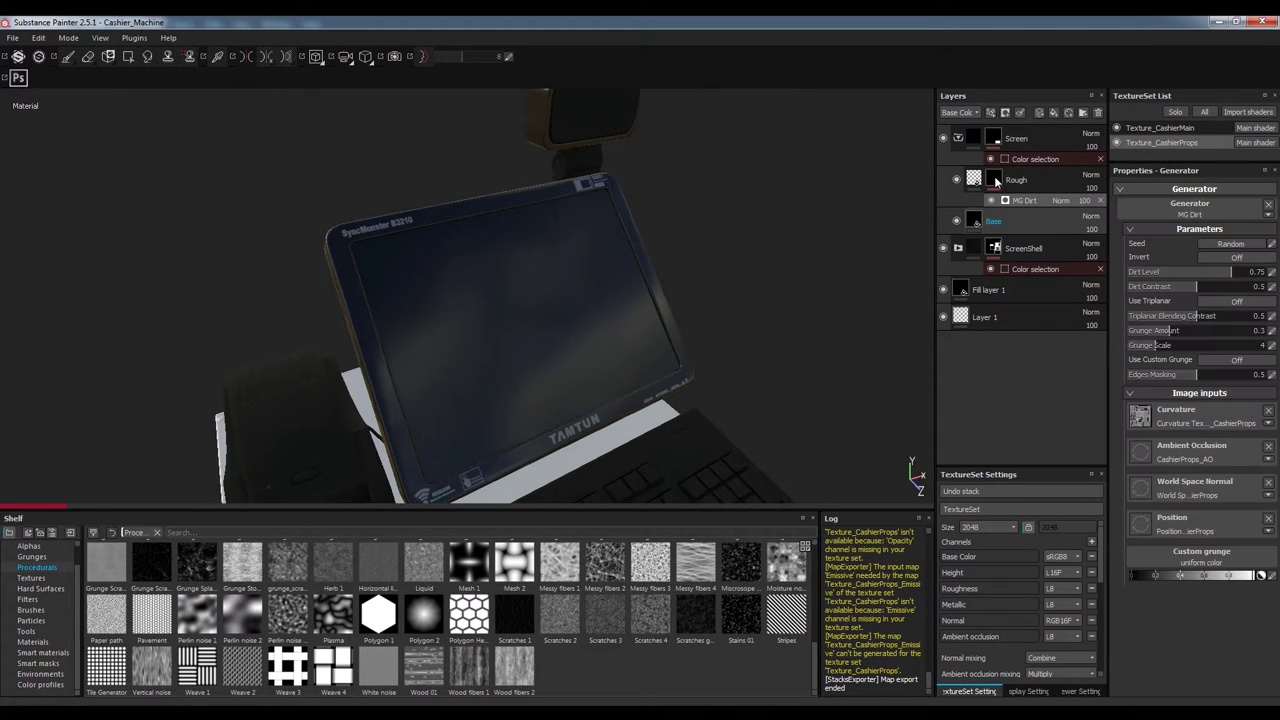
left_click(994, 178, "alt")
left_click(1024, 200)
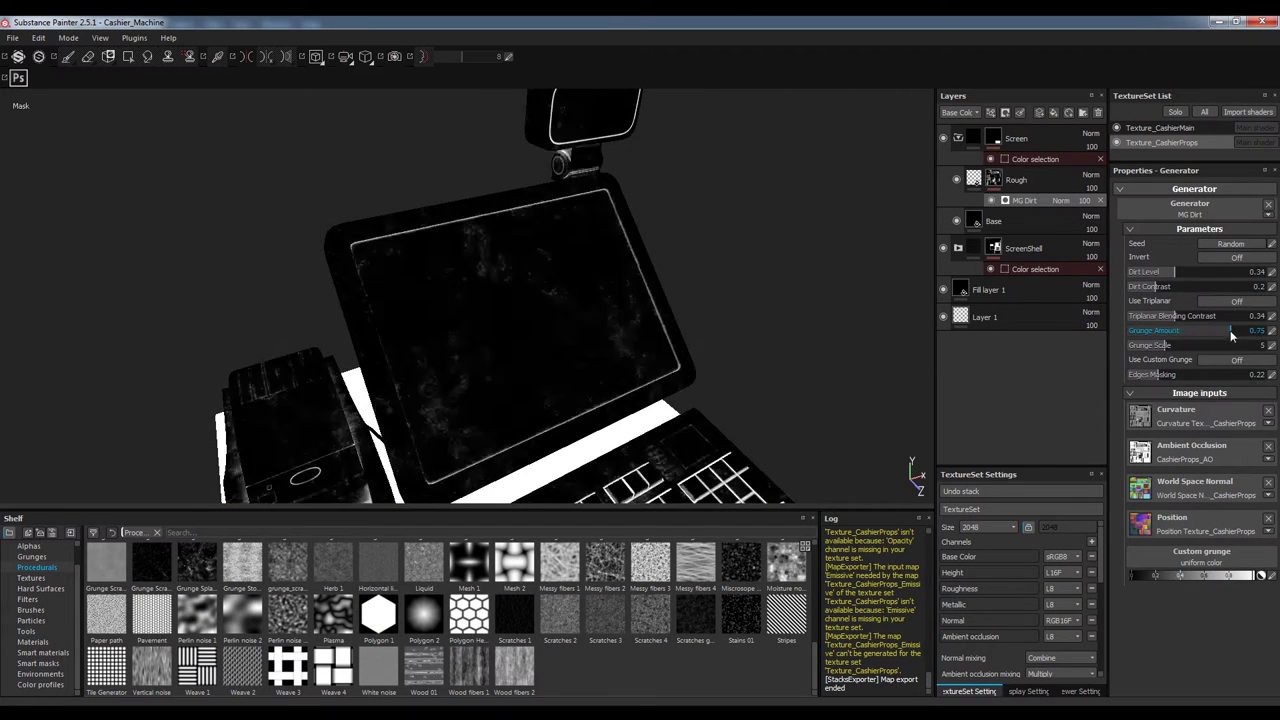
left_click_drag(1230, 335, 1200, 335)
scroll(640, 351, "up", 3)
Re-pick MG Dirt, lower the histogram position, and clear the custom grunge input
left_click(30, 609)
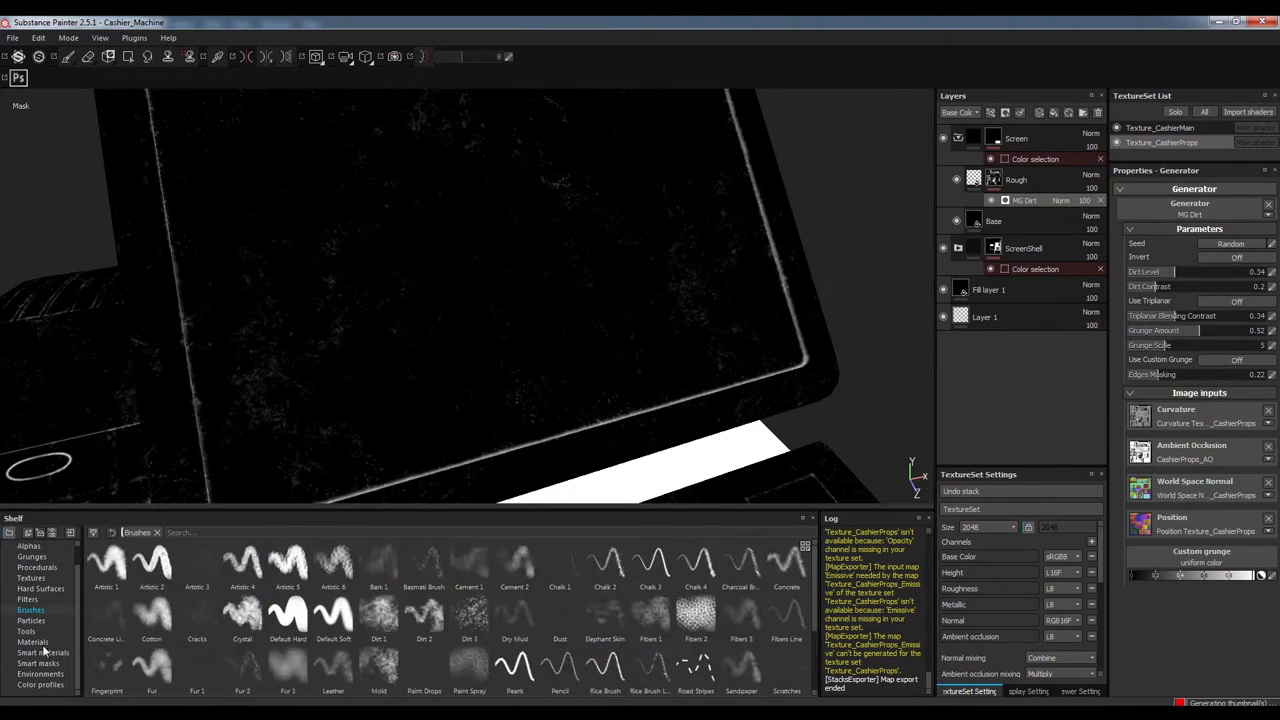
left_click(37, 567)
mouse_move(242, 612)
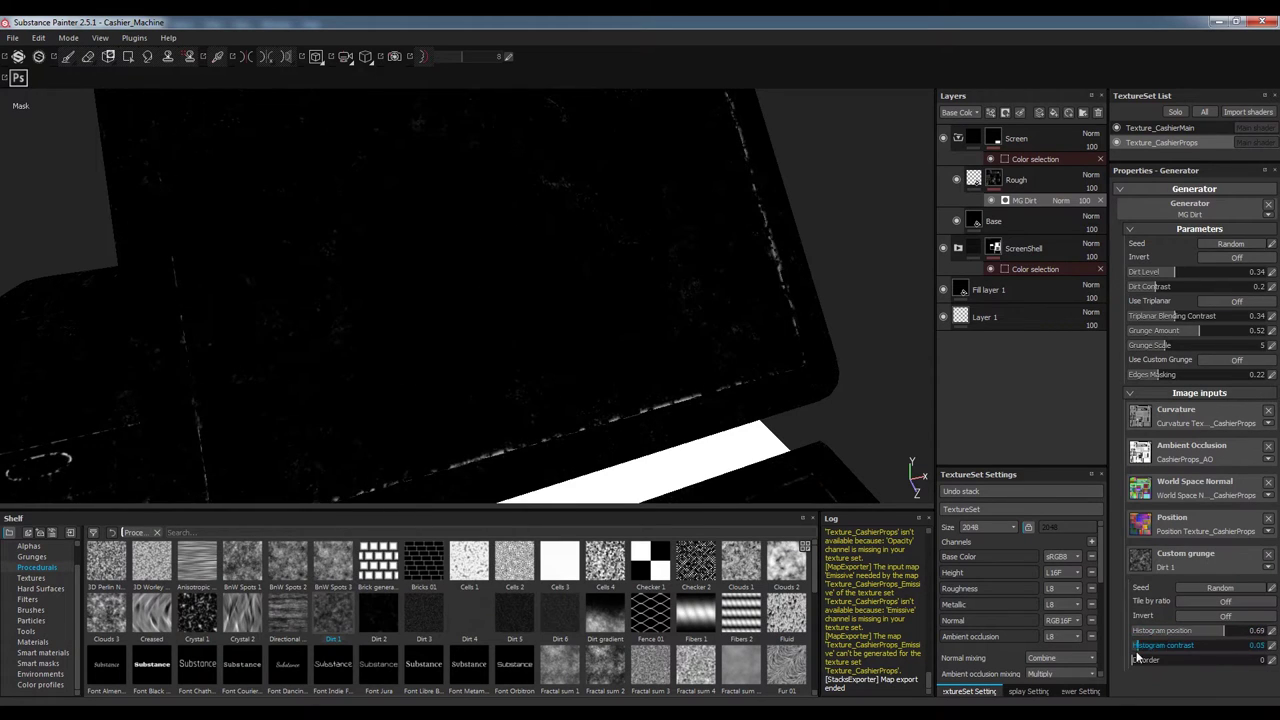
key("e")
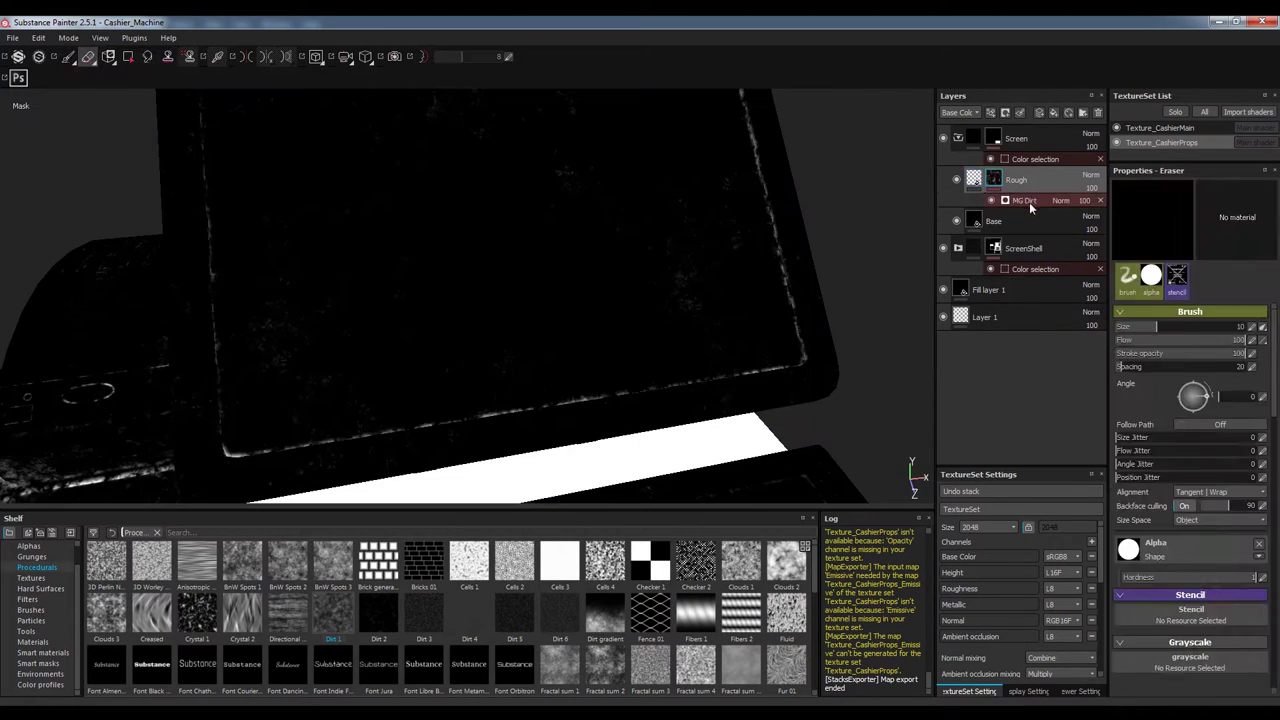
left_click(1026, 201)
left_click(1136, 632)
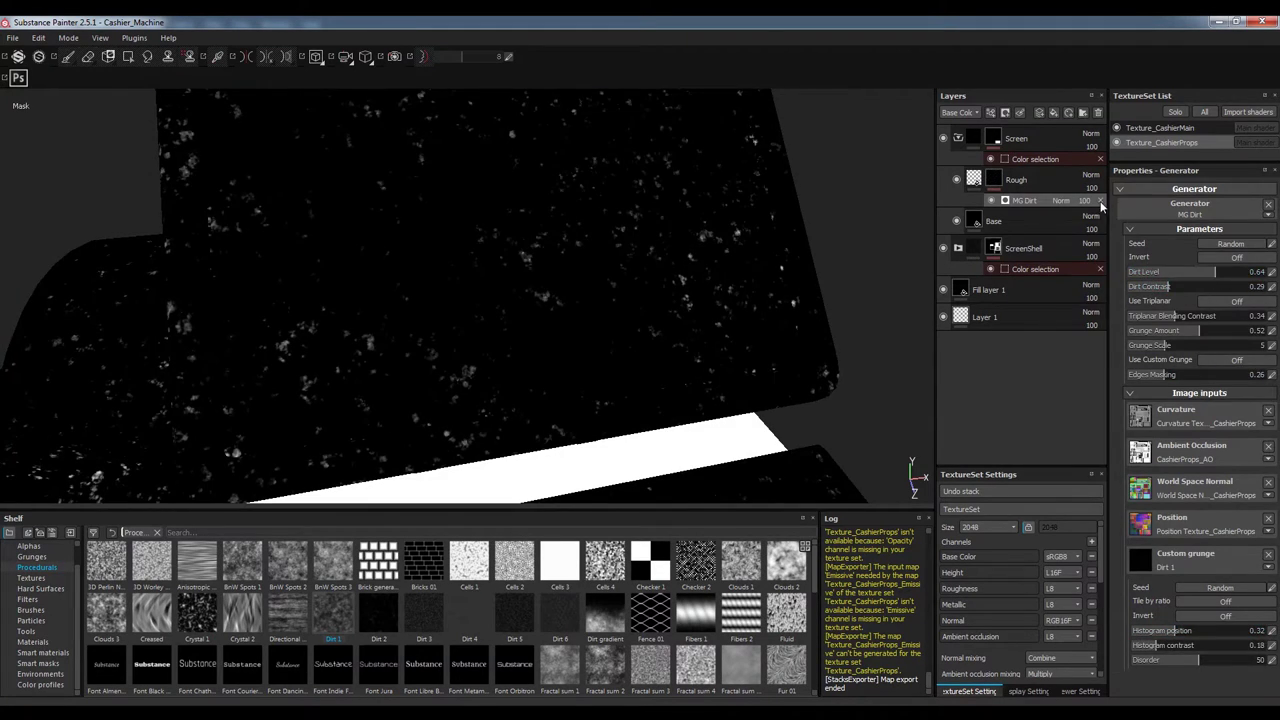
left_click(1190, 210)
left_click(1222, 290)
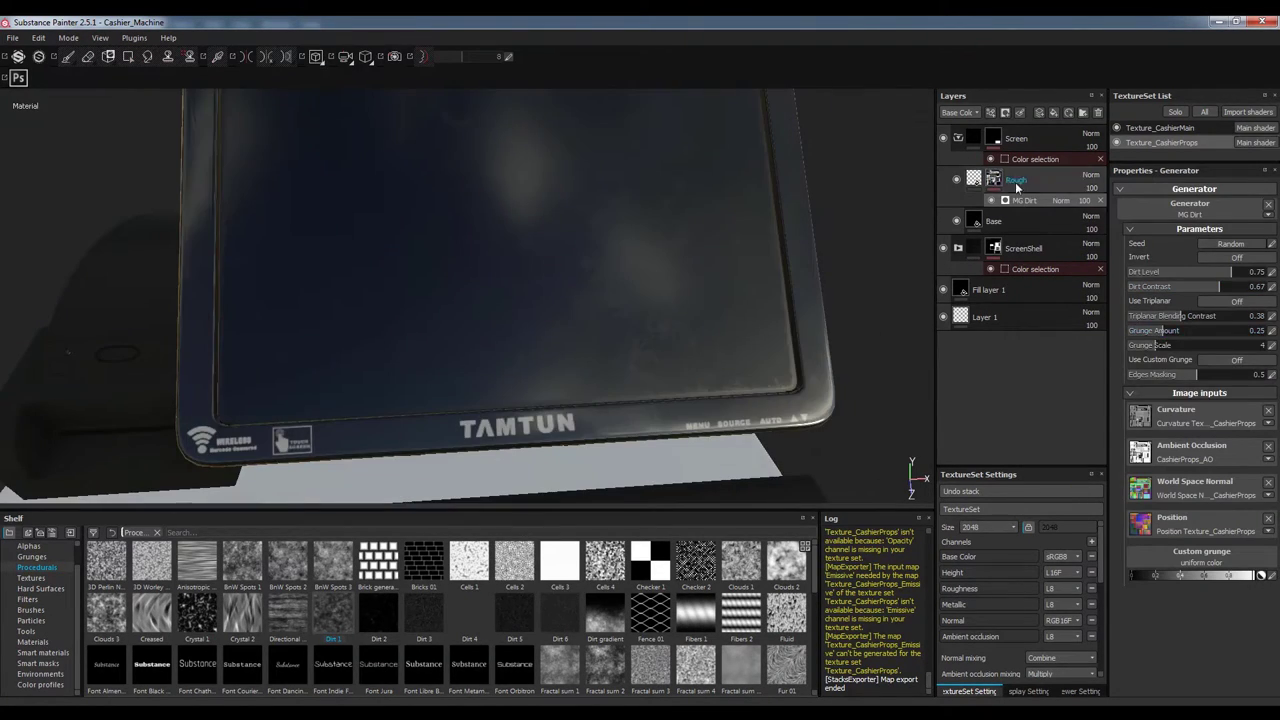
left_click(1016, 179)
Select the Base fill layer inside the ScreenShell folder
left_click_drag(820, 337, 736, 337, "alt")
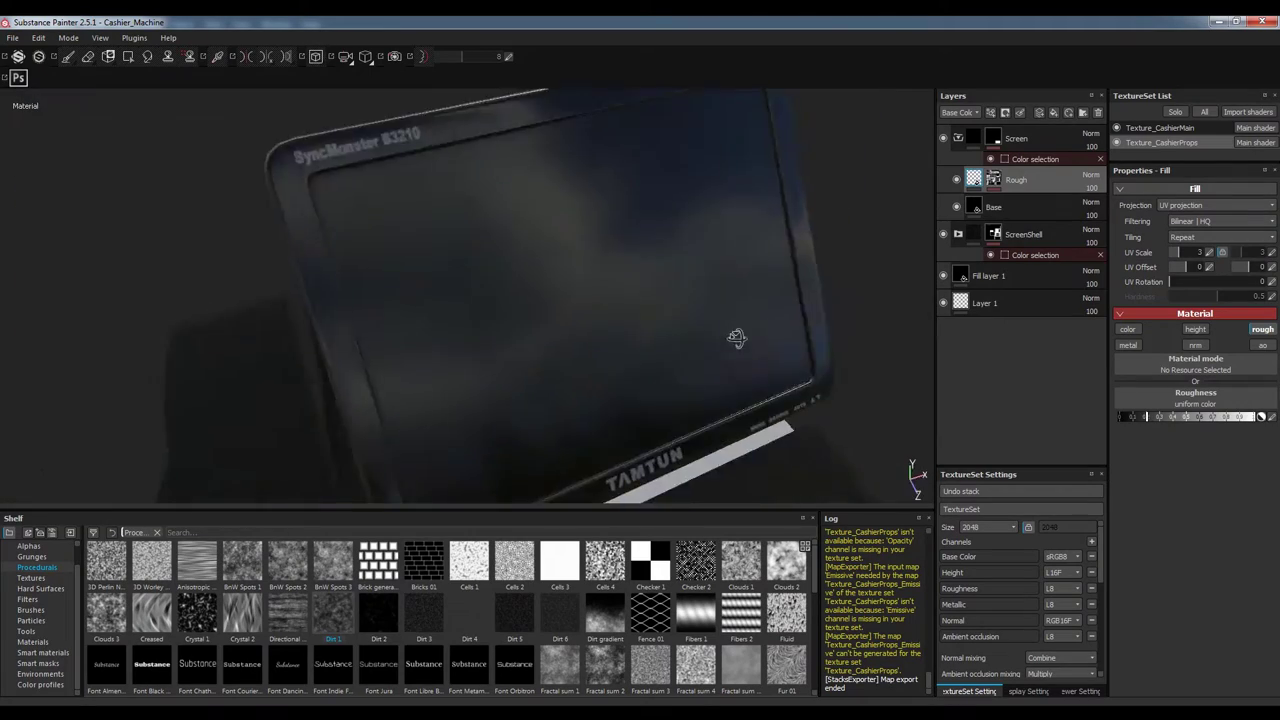
left_click(958, 234)
left_click(993, 385)
Review the monitor shell's near-black base colour against the Marmoset preview of the monitor
left_click(1195, 350)
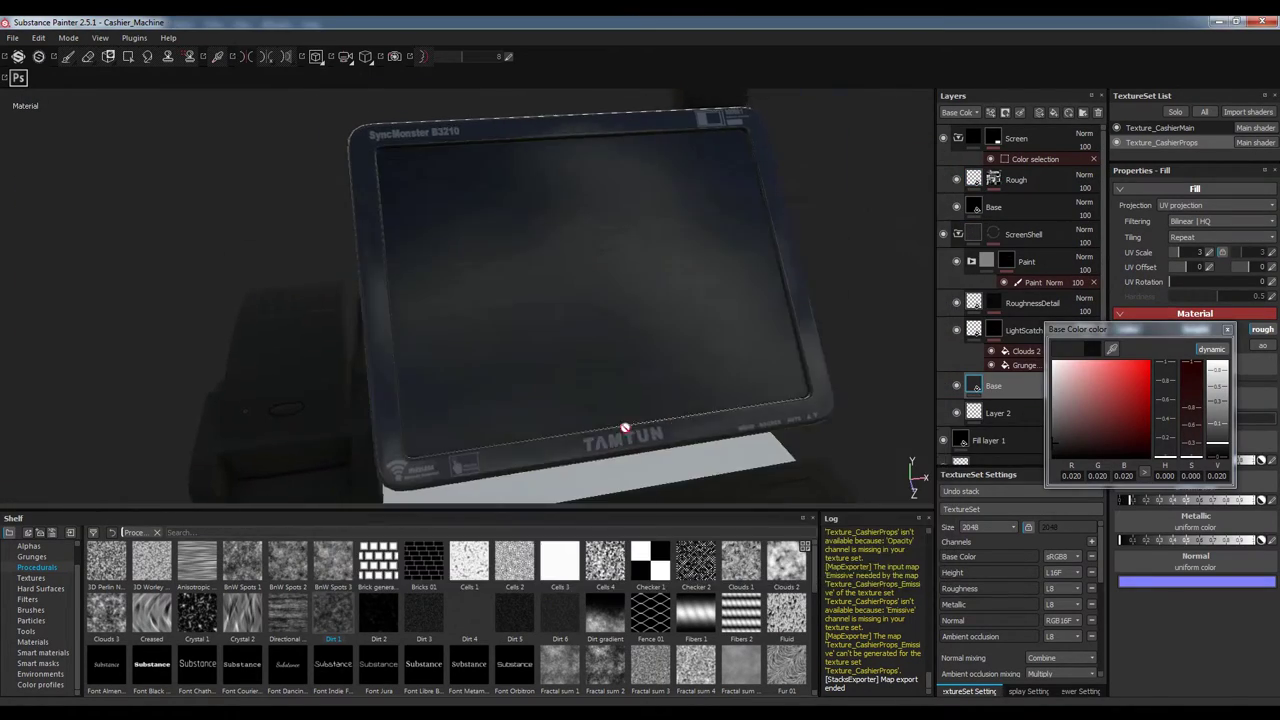
key("alt+Tab")
left_click_drag(771, 419, 747, 386)
right_click_drag(747, 386, 743, 474)
mouse_move(743, 473)
left_mouse_down()
mouse_move(589, 391)
mouse_move(786, 351)
mouse_move(857, 443)
mouse_move(774, 474)
left_mouse_up()
key("alt+Tab")
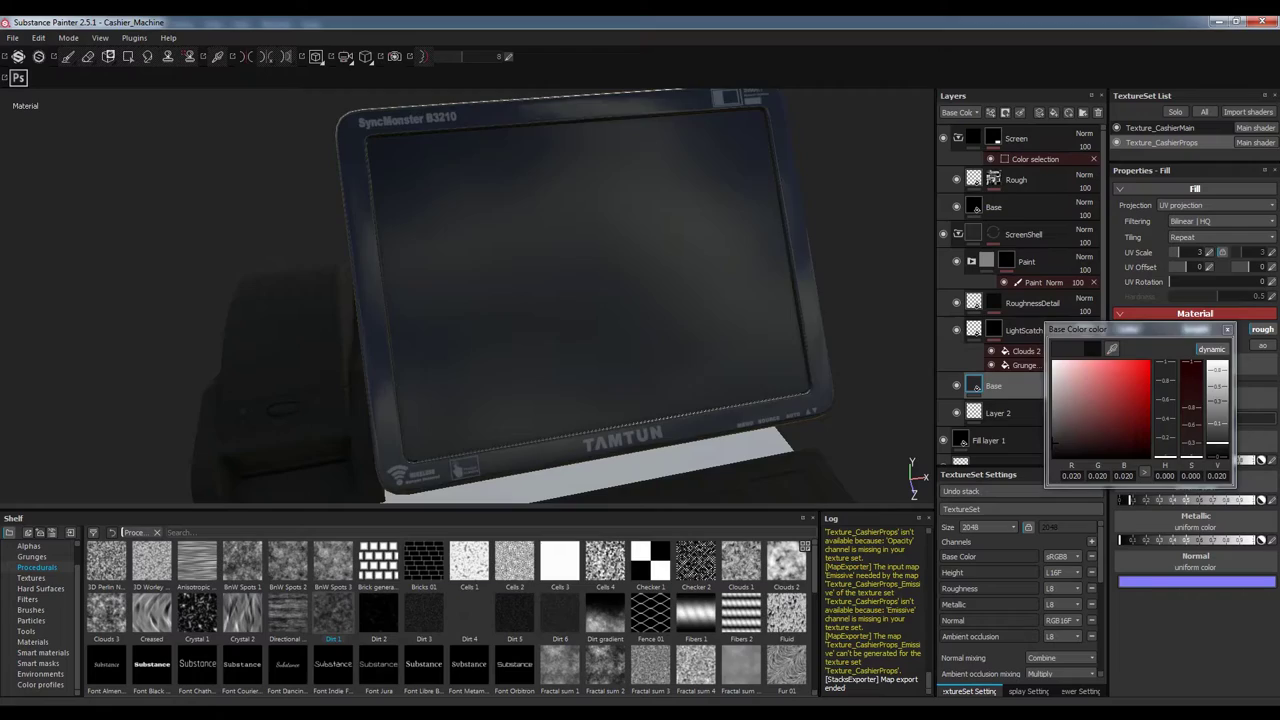
left_click(1227, 331)
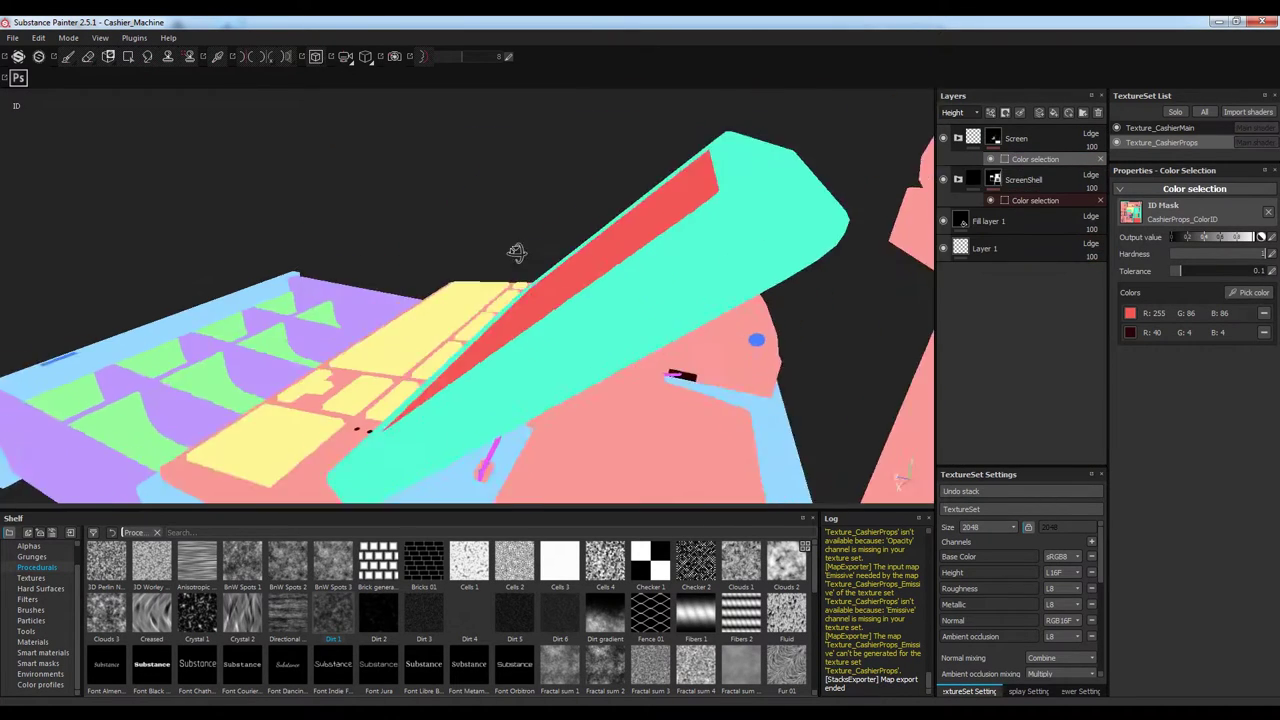
Give the Black layer and BasePlastic folder Color Selection masks, then inspect the keyboard and register
key("Escape")
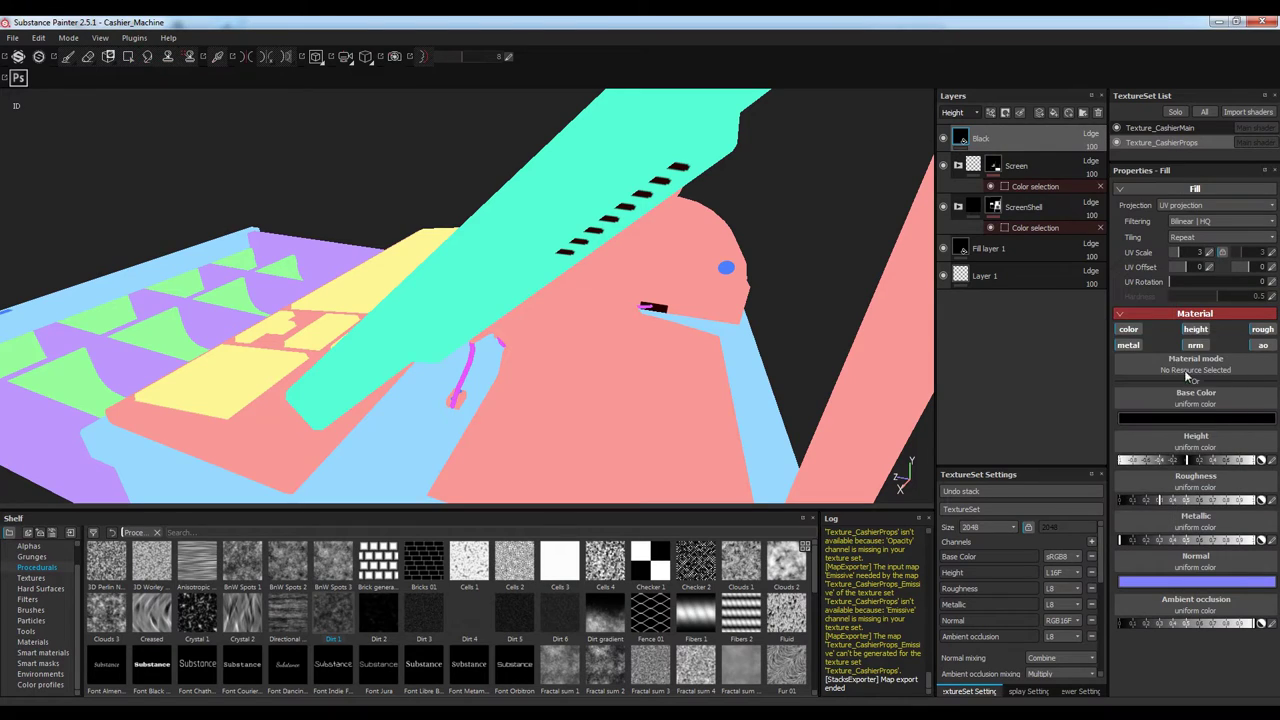
left_click(1084, 190)
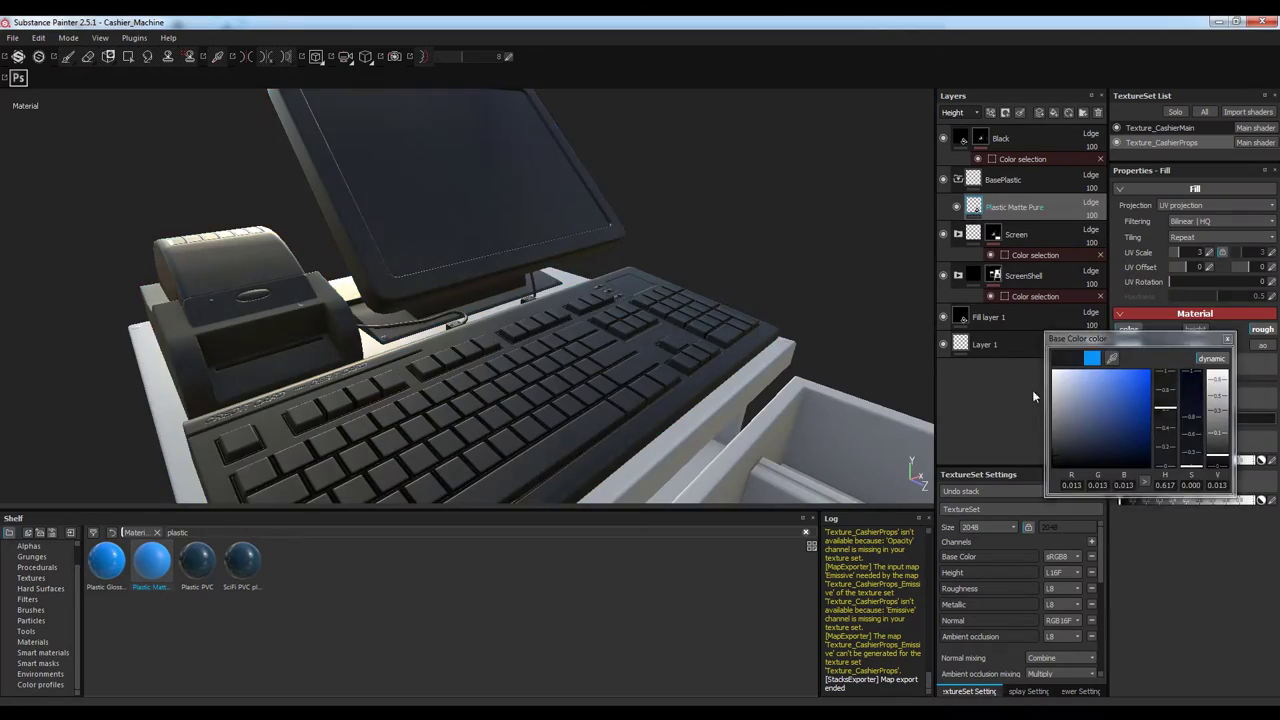
left_click(1124, 230)
mouse_move(600, 346)
left_mouse_down("alt")
mouse_move(635, 347)
mouse_move(620, 340)
left_mouse_up("alt")
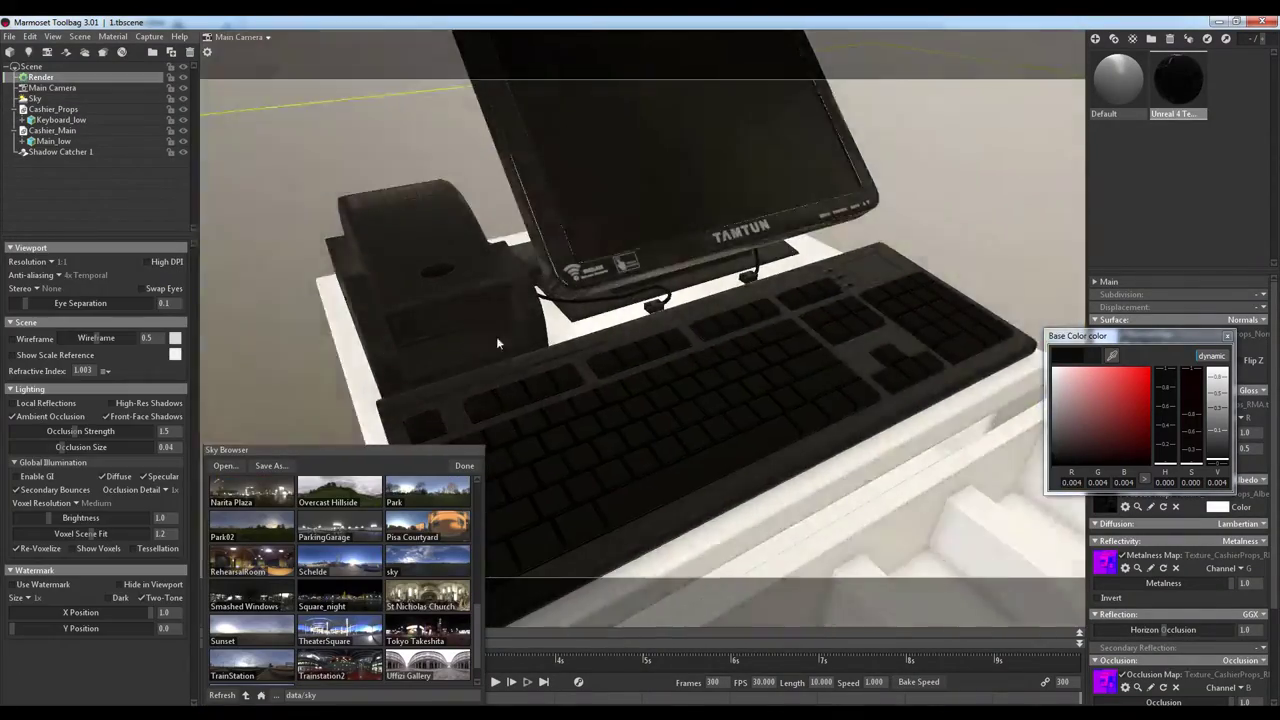
mouse_move(496, 336)
left_mouse_down()
mouse_move(715, 388)
mouse_move(945, 346)
mouse_move(819, 347)
left_mouse_up()
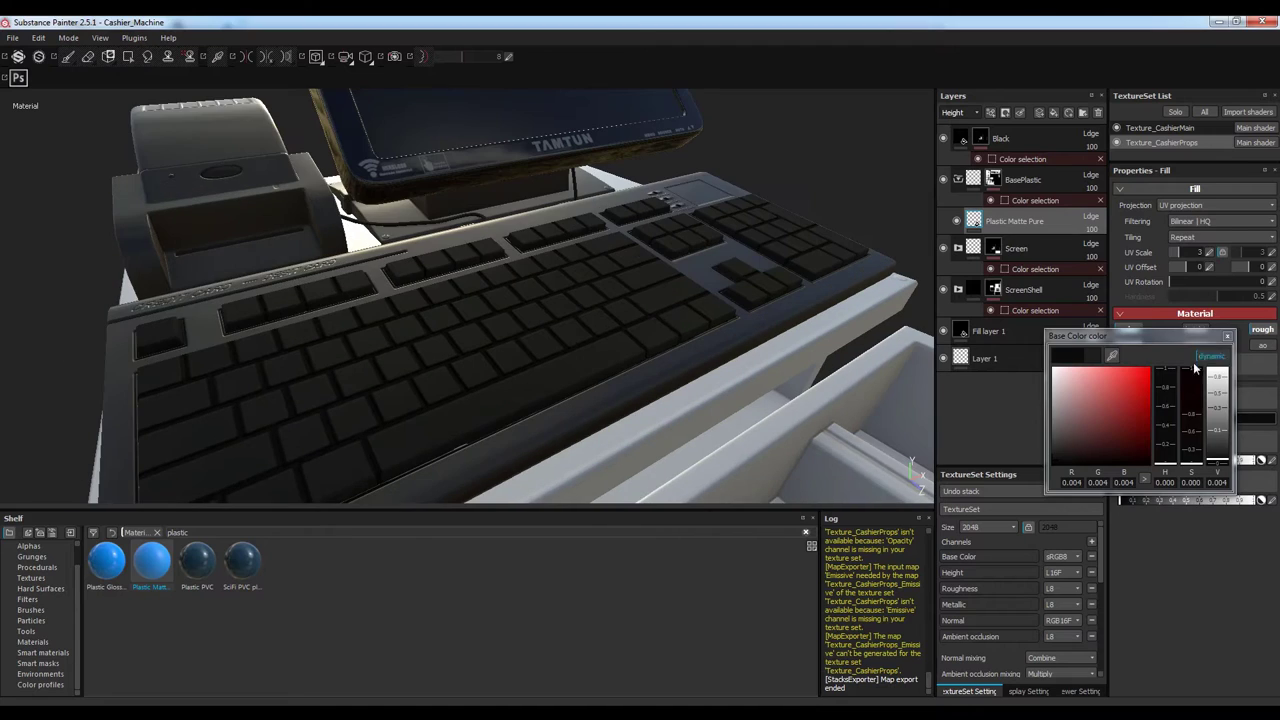
Add a fill layer named NoiseRough above Plastic Matte Pure
left_click(1063, 116)
double_click(1008, 222)
type("NoiseRough")
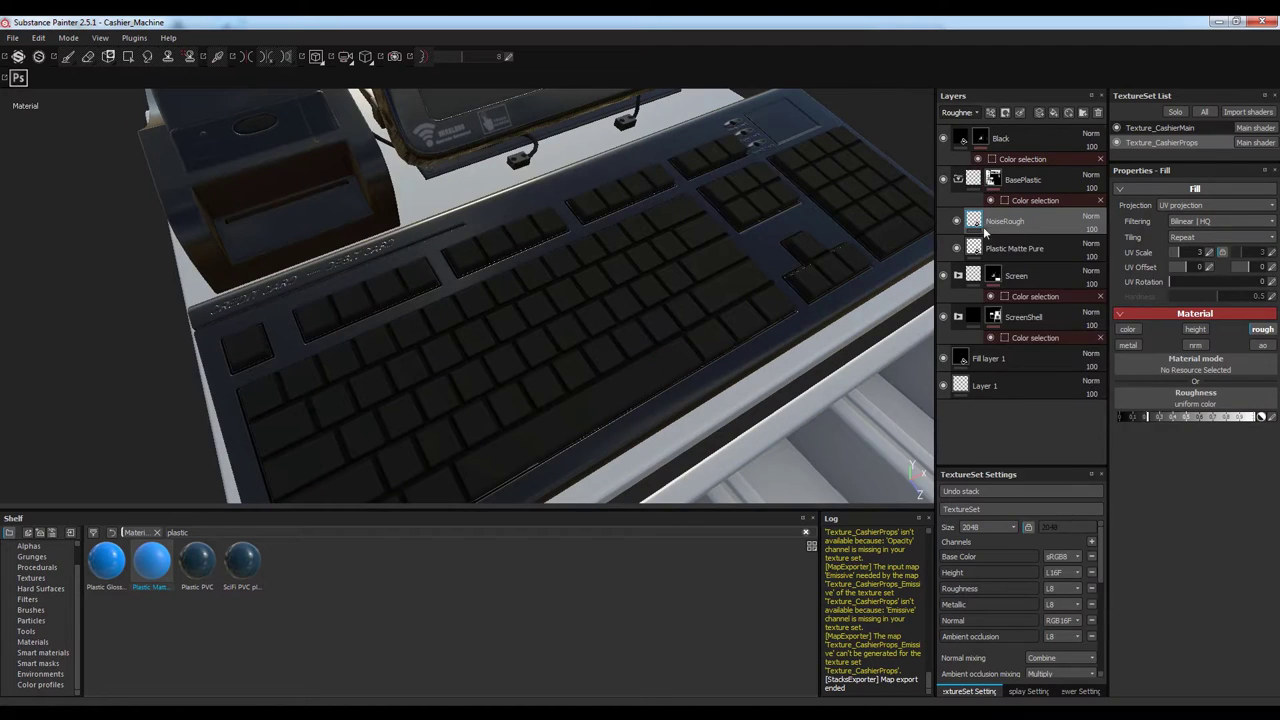
Give NoiseRough a mask filled with the Dirt 3 procedural
left_click(1065, 557)
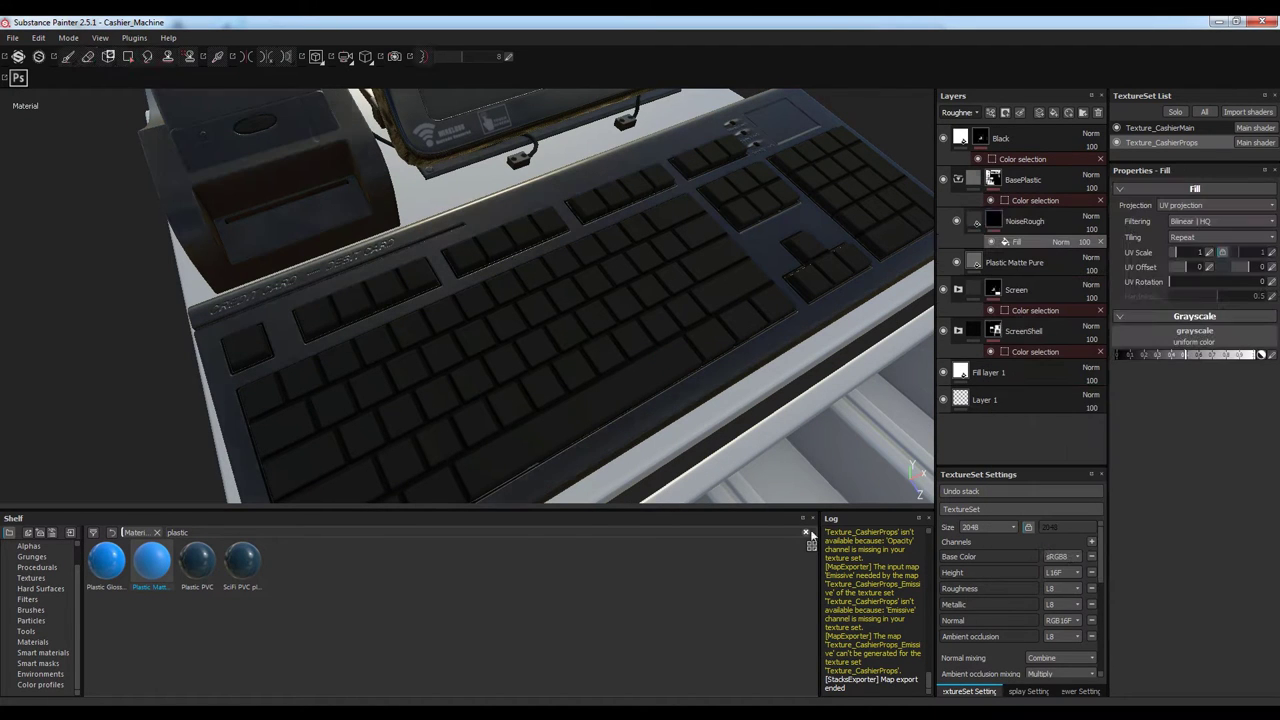
left_click(37, 567)
left_click_drag(378, 612, 401, 625)
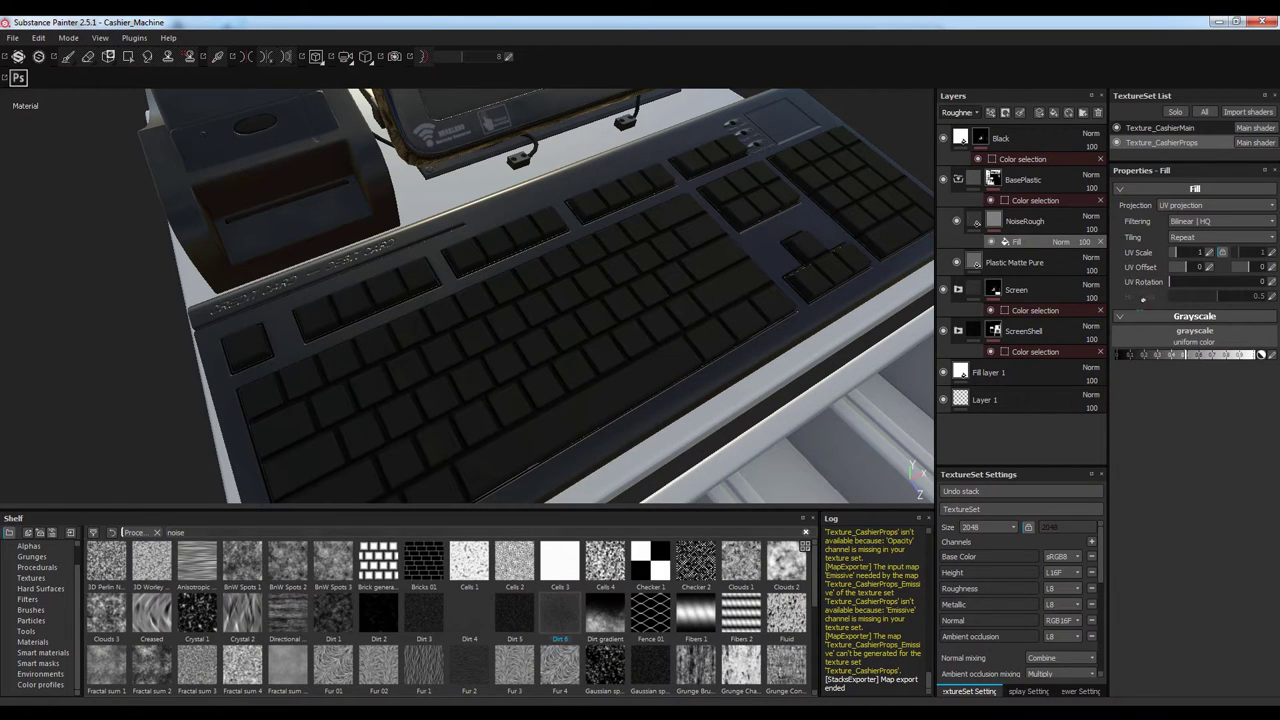
left_click_drag(514, 612, 1195, 335)
scroll(607, 270, "up", 5)
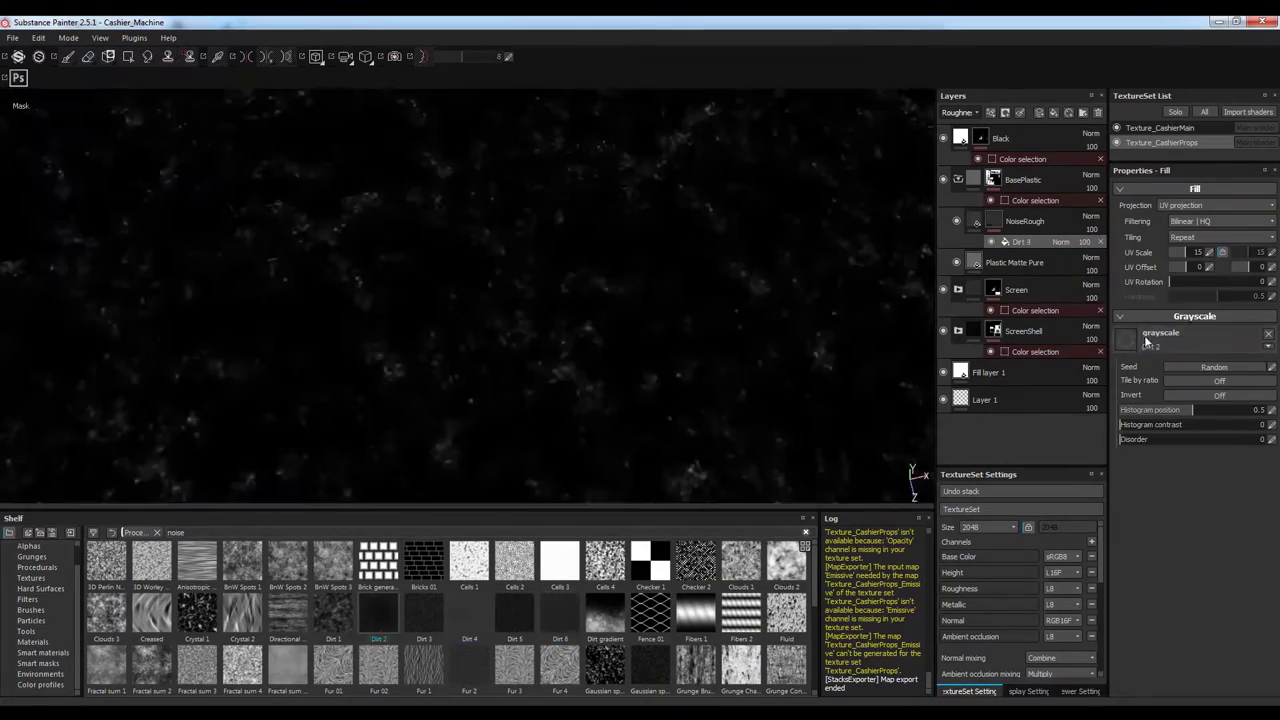
left_click_drag(424, 612, 1160, 335)
scroll(551, 363, "down", 5)
key("m")
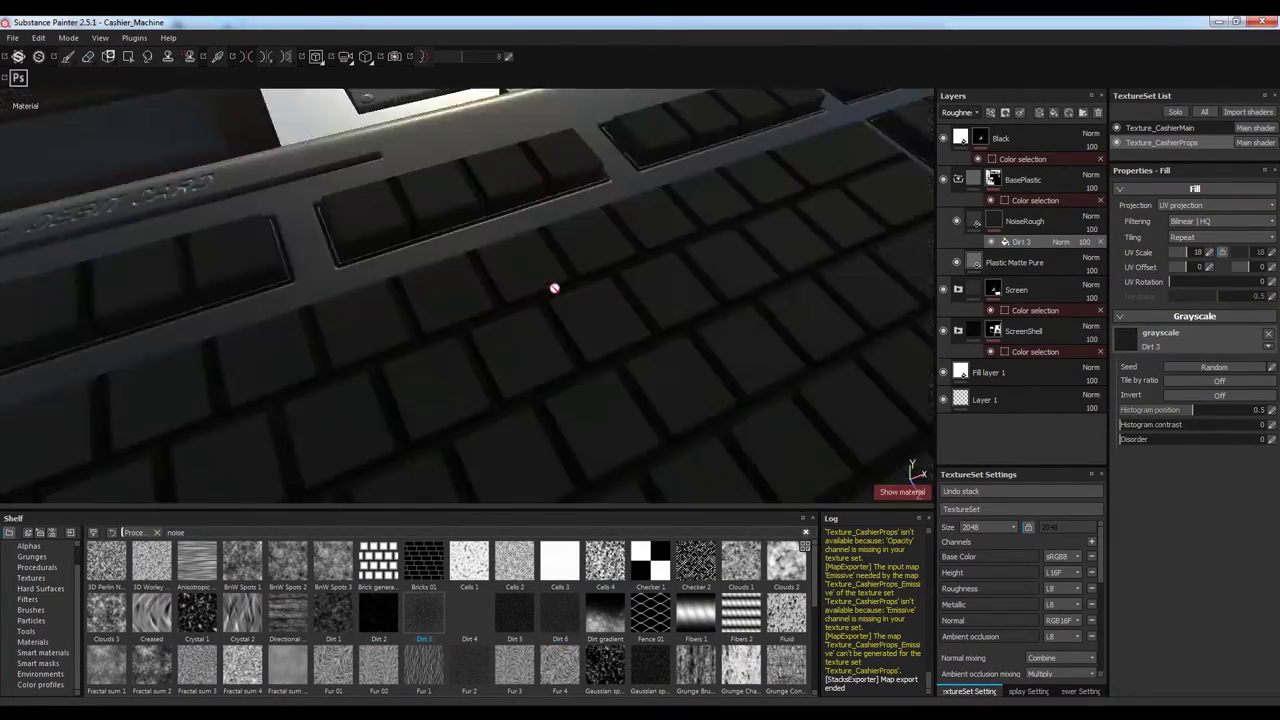
scroll(530, 280, "down", 3)
Add a Histogram scan filter to the mask, raising position and lowering contrast
left_click(1064, 250)
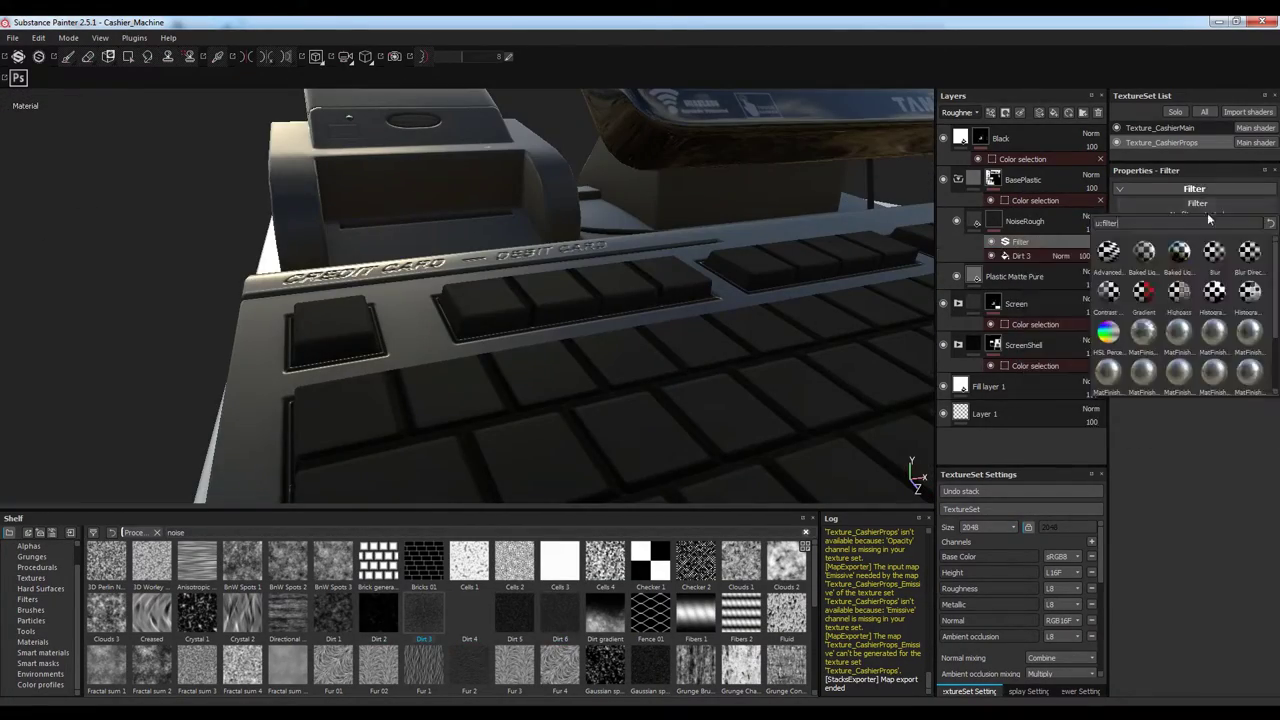
left_click(1249, 290)
key("m")
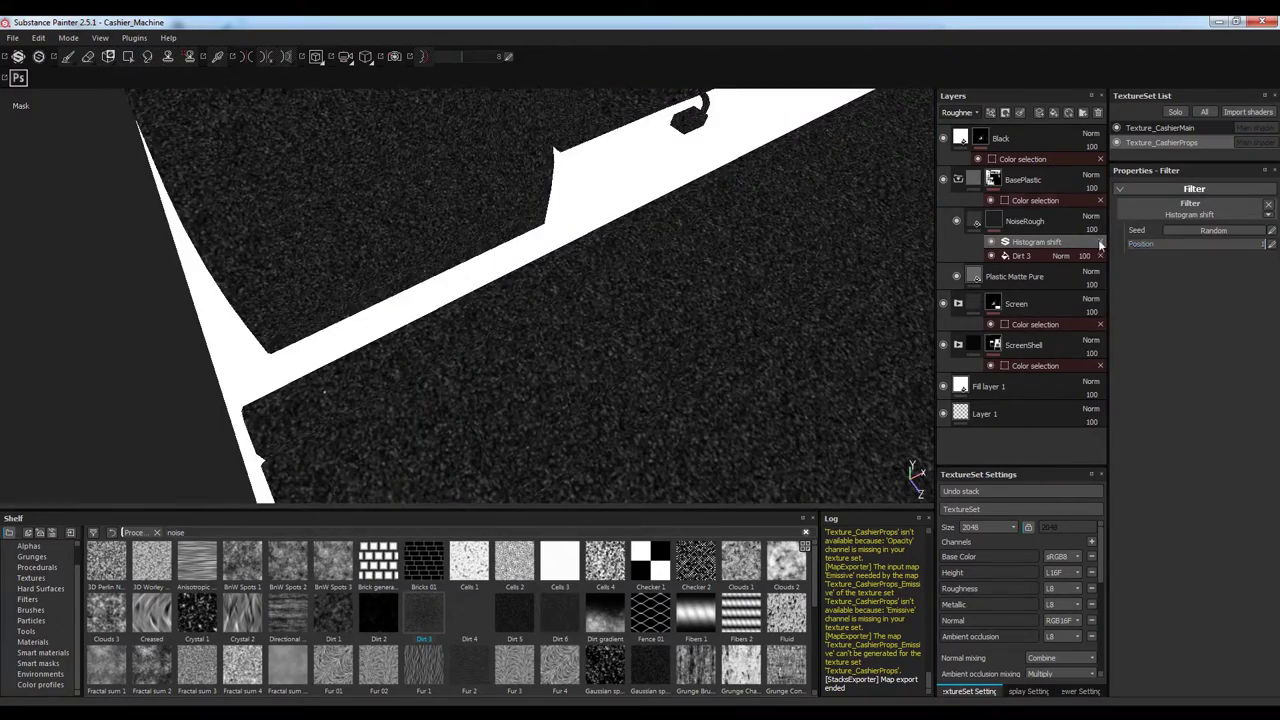
left_click(1190, 214)
left_click(1180, 370)
mouse_move(1200, 244)
left_mouse_down()
mouse_move(1240, 244)
mouse_move(1207, 258)
mouse_move(1237, 258)
mouse_move(1166, 259)
left_mouse_up()
key("m")
left_click_drag(560, 250, 465, 262, "alt")
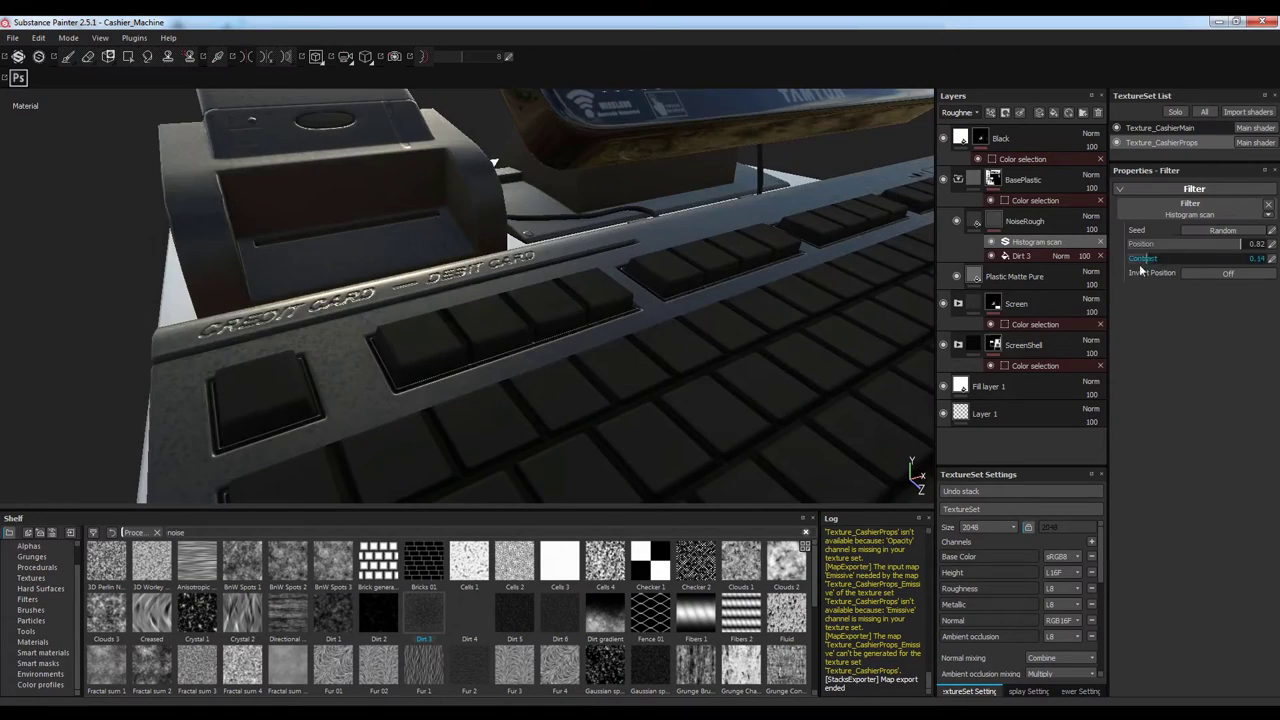
left_click(1059, 222)
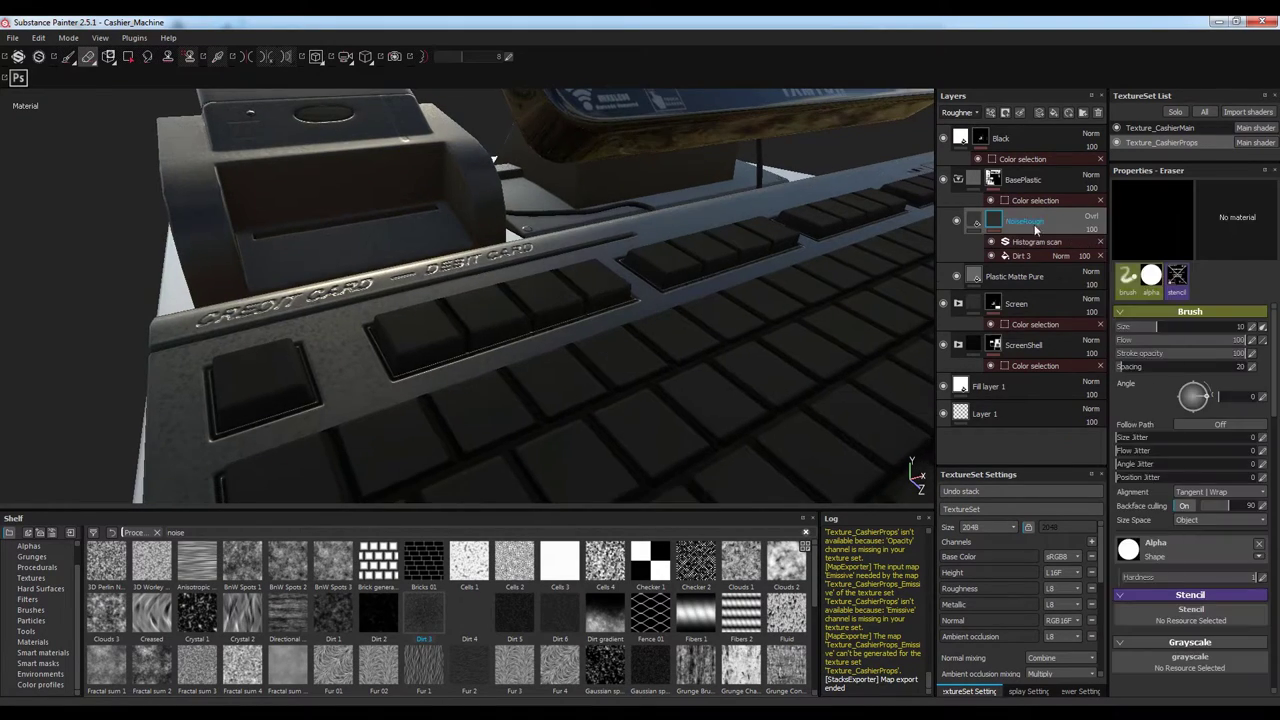
mouse_move(520, 262)
left_mouse_down("alt")
mouse_move(650, 264)
mouse_move(534, 432)
left_mouse_up("alt")
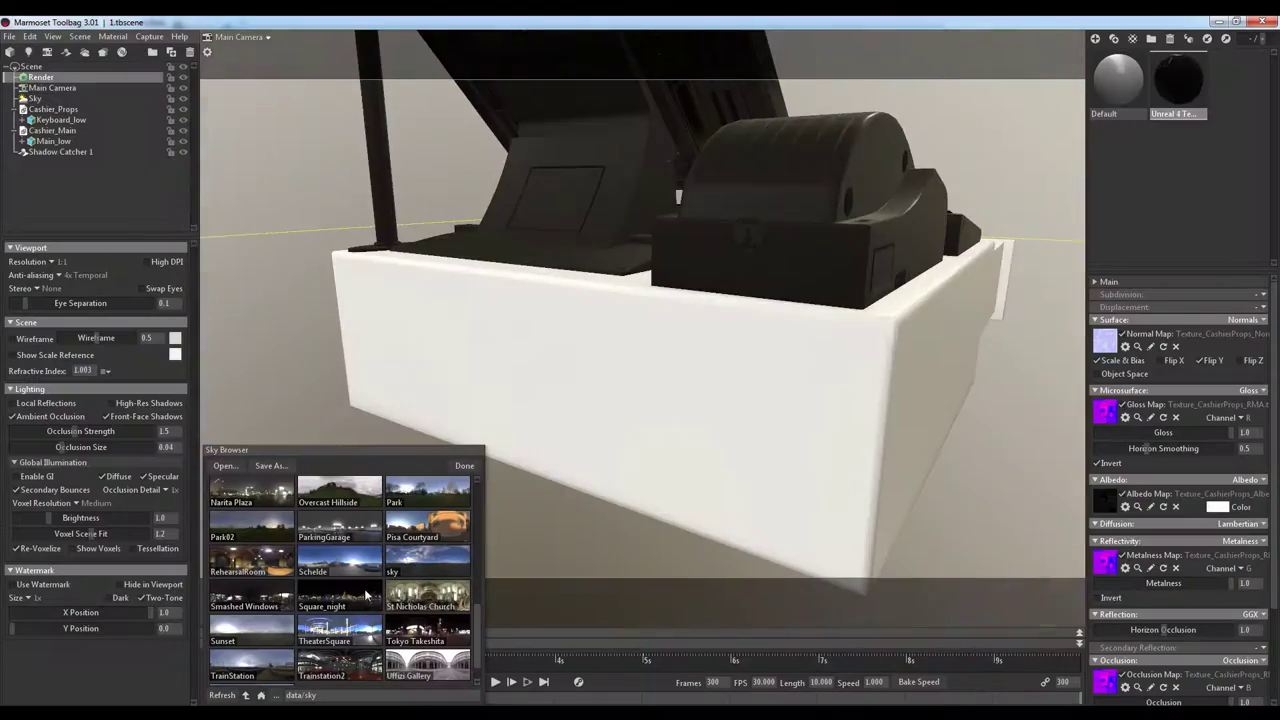
Load the TheaterSquare sky in Marmoset and inspect the cashier model and monitor
scroll(366, 596, "down", 1)
left_click(366, 596)
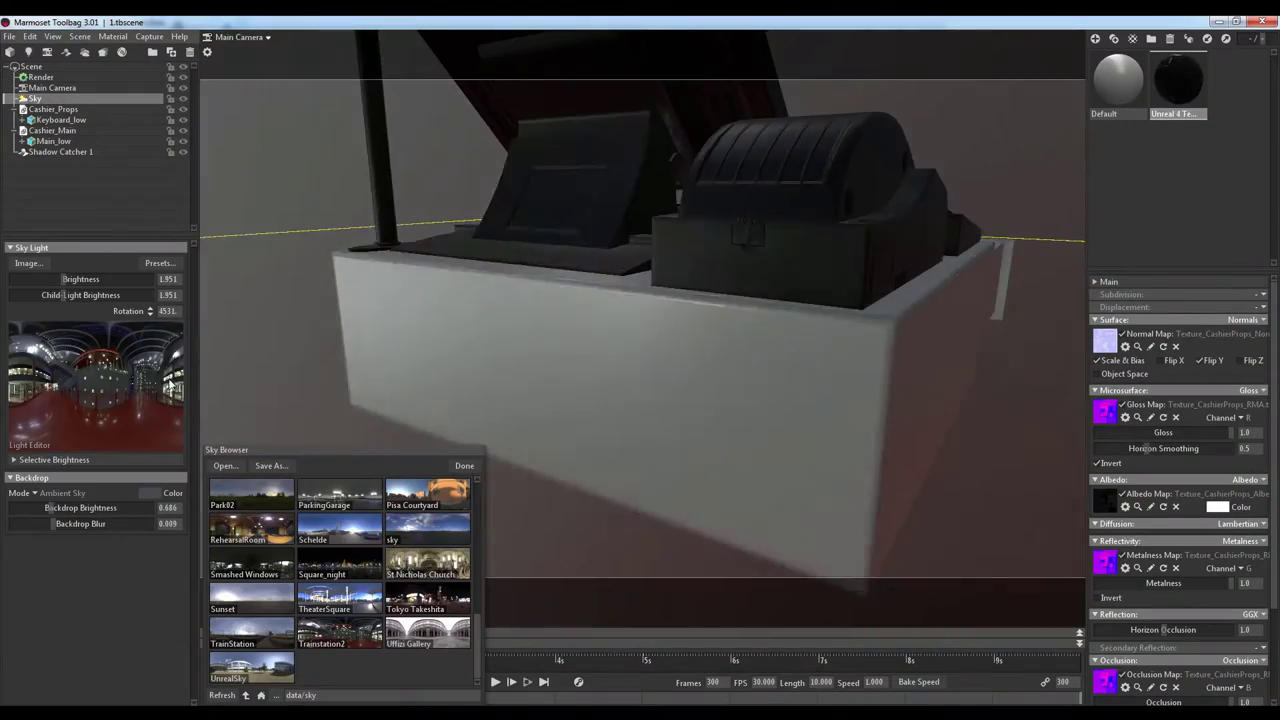
left_click_drag(652, 348, 653, 324)
left_click_drag(1070, 390, 540, 423)
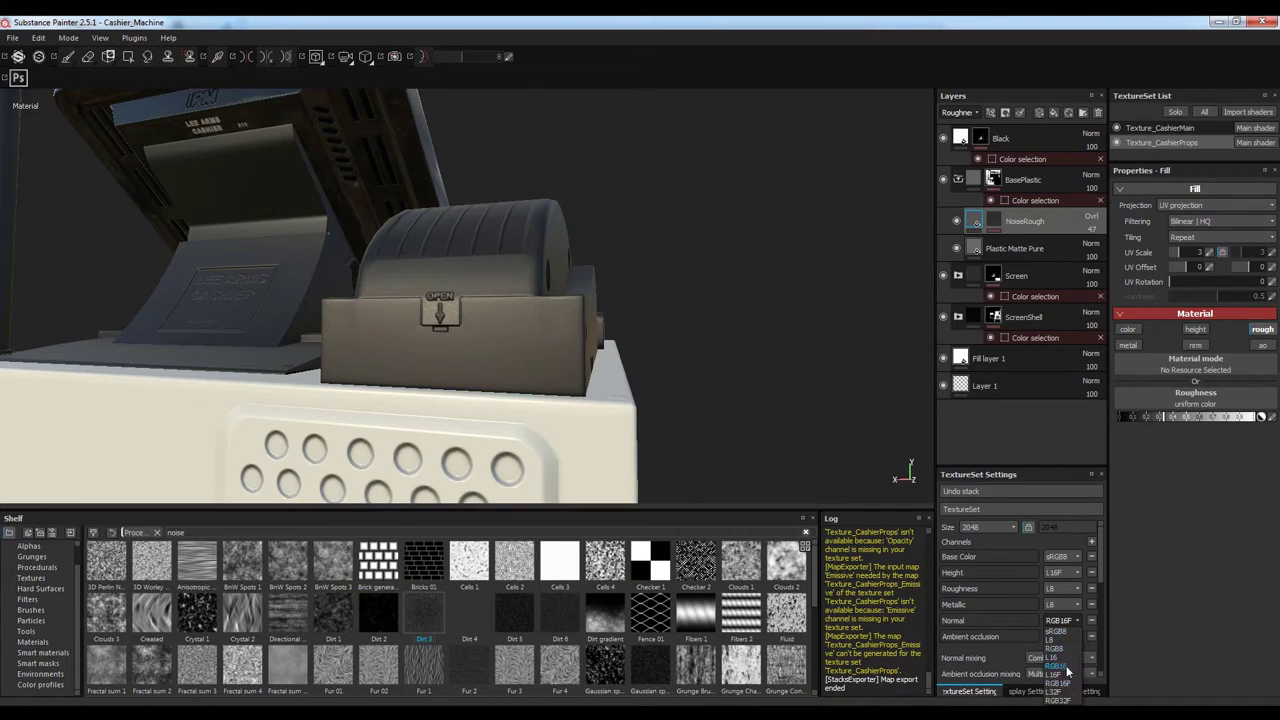
left_click_drag(490, 283, 497, 313, "alt")
left_click_drag(637, 181, 645, 347, "alt")
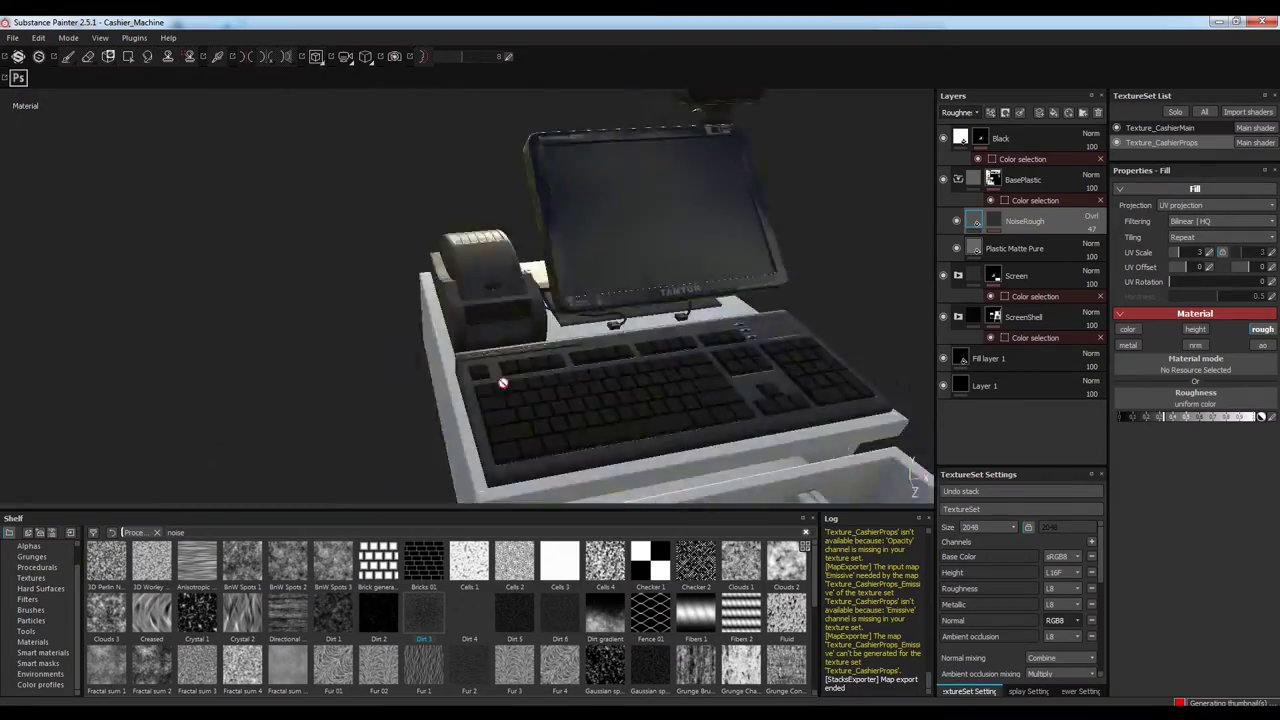
Re-export the textures and check the keyboard from the front
key("ctrl+shift+e")
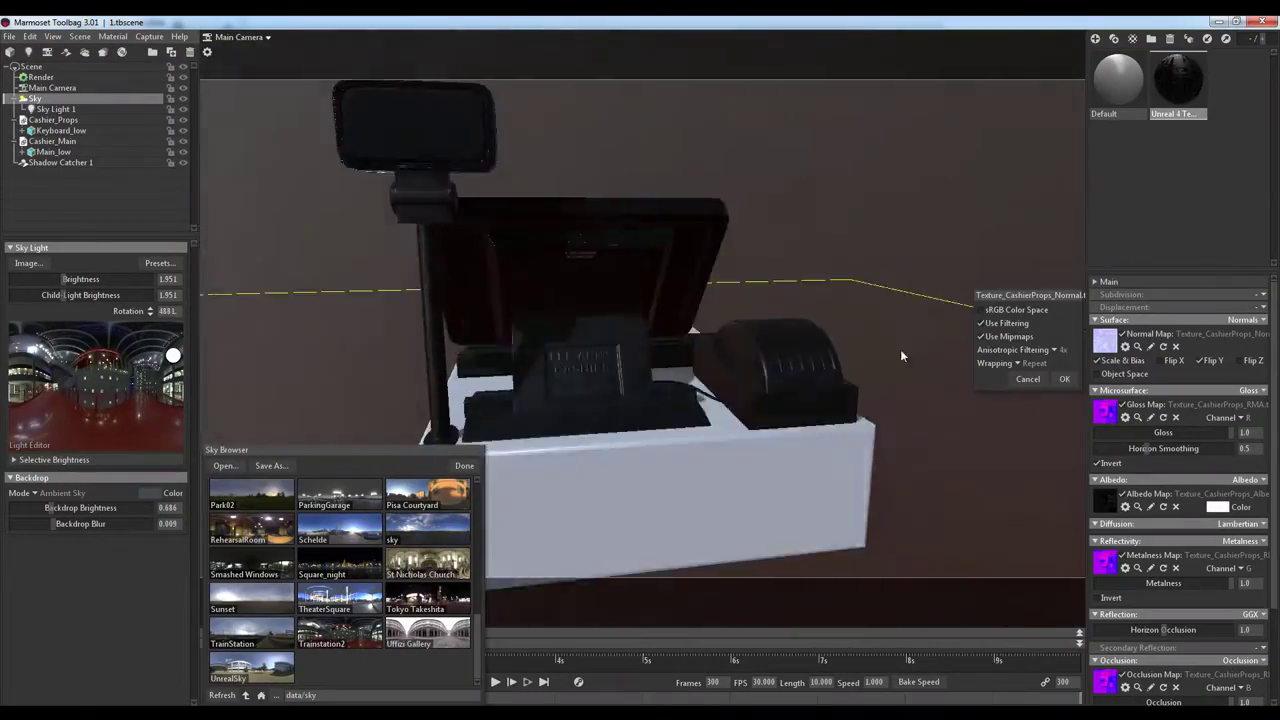
mouse_move(900, 349)
left_mouse_down()
mouse_move(638, 366)
mouse_move(719, 394)
left_mouse_up()
scroll(747, 486, "up", 5)
scroll(738, 489, "up", 3)
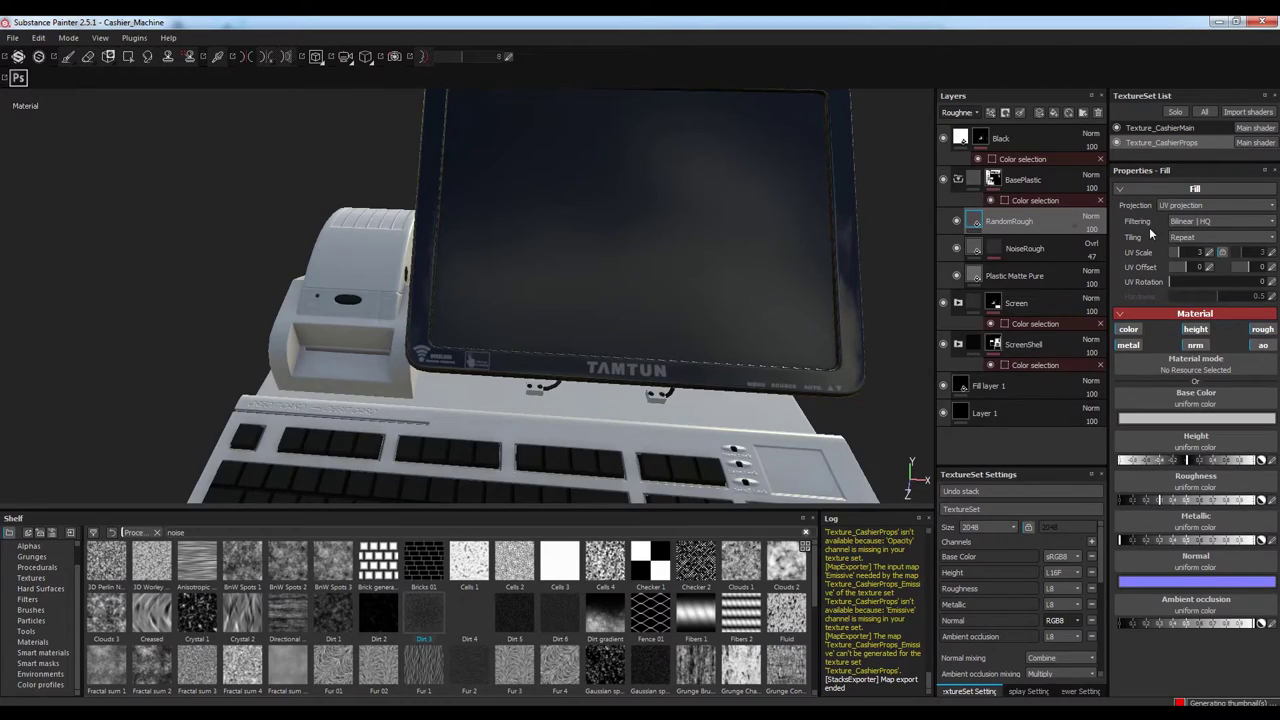
Make RandomRough roughness-only and mask it with a Grunge 001 fill at lowered balance
left_click(1263, 345)
right_click(986, 222)
left_click(1030, 270)
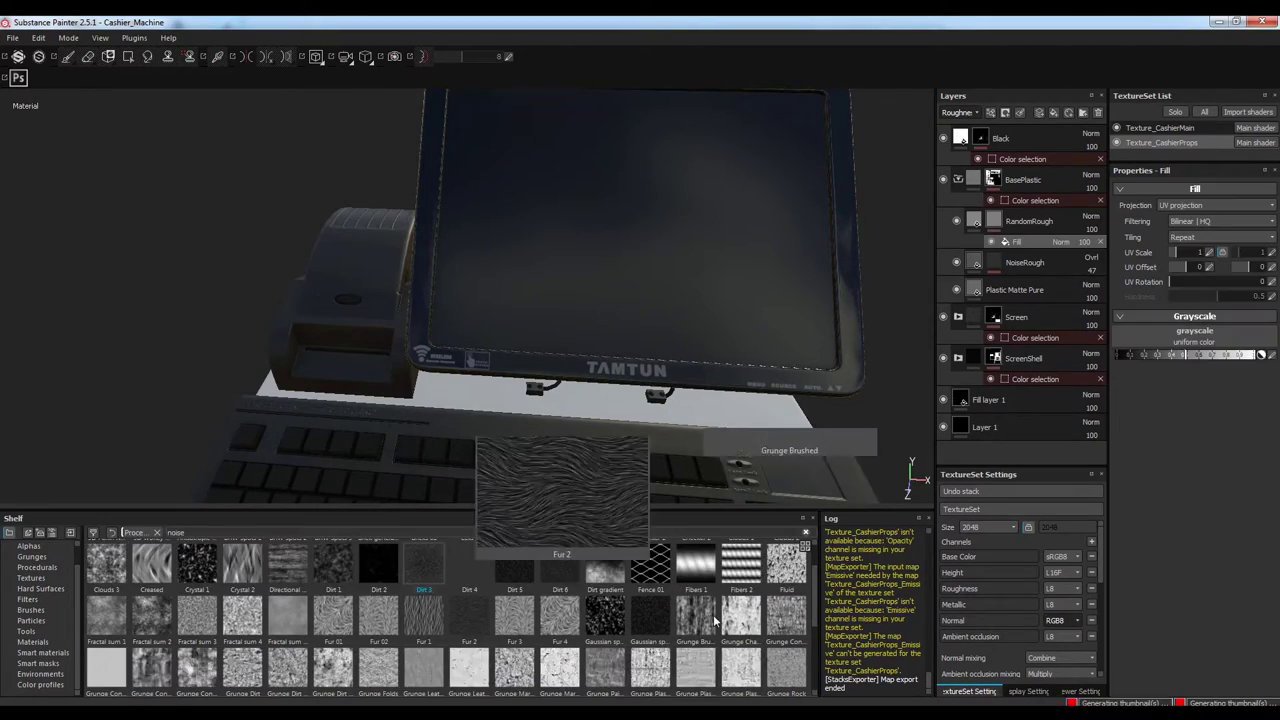
scroll(450, 620, "down", 3)
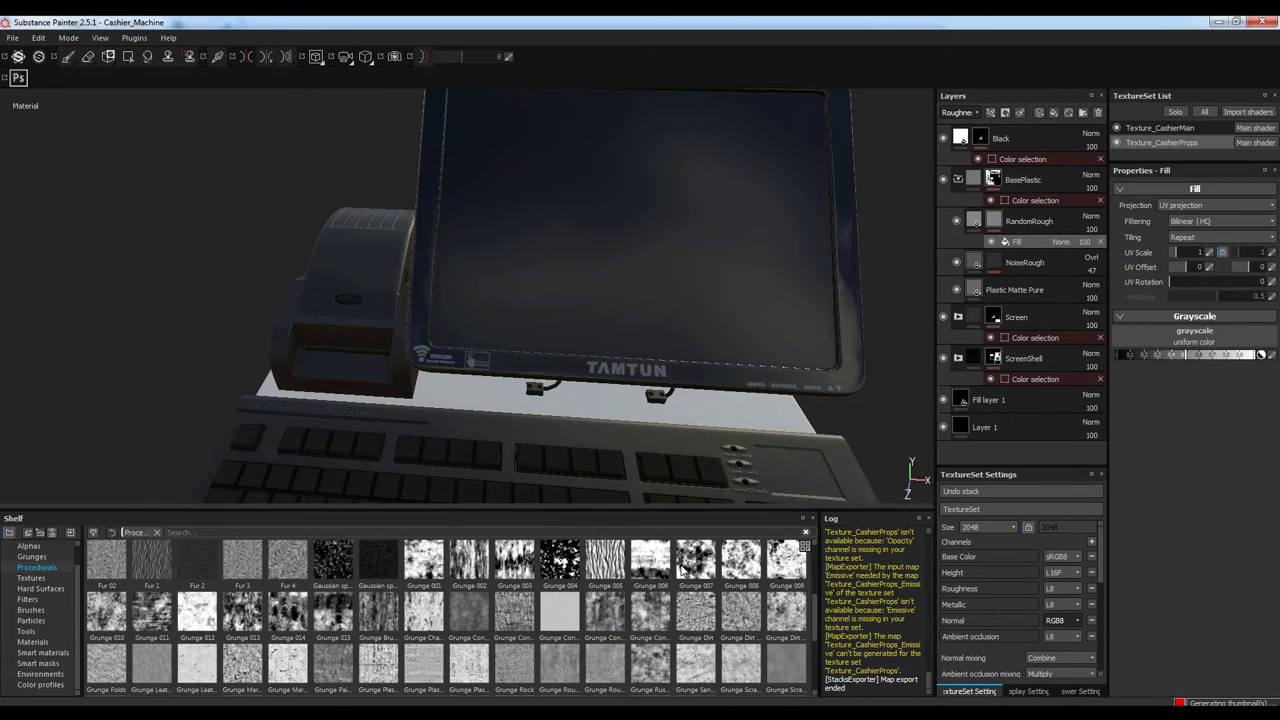
left_click_drag(600, 300, 700, 280, "alt")
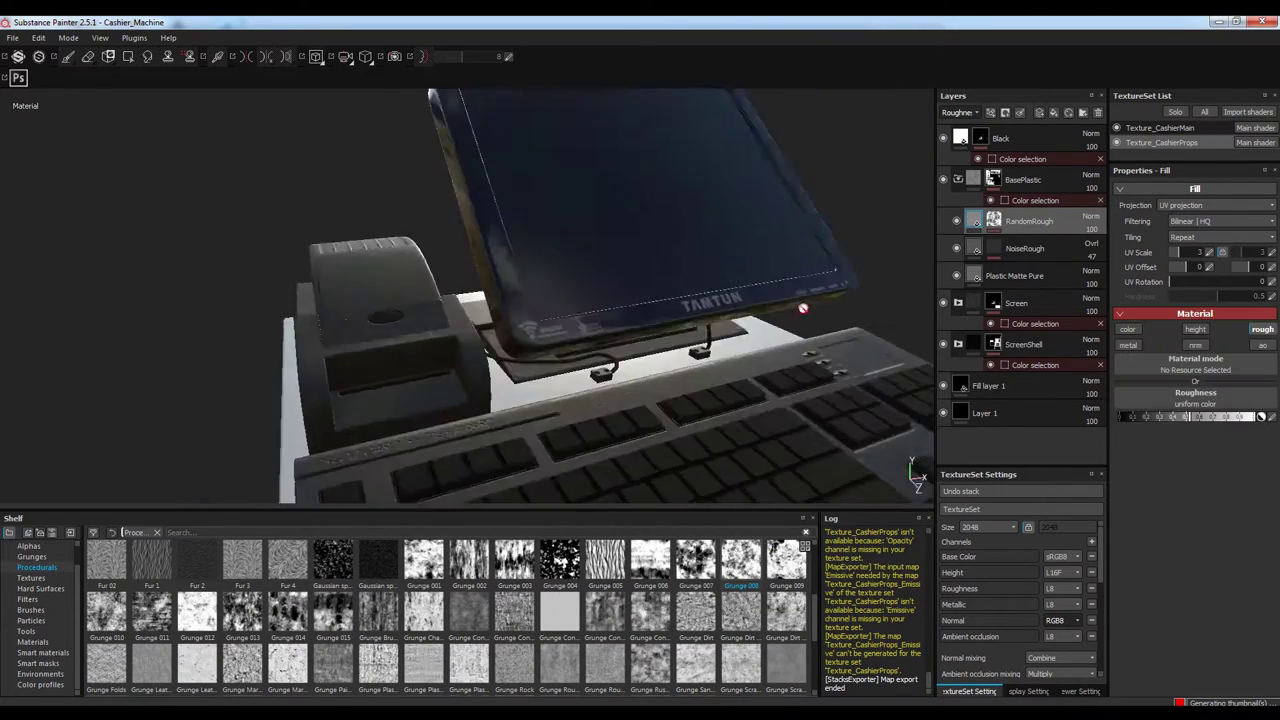
key("m")
mouse_move(1192, 410)
left_mouse_down()
mouse_move(1147, 413)
mouse_move(1194, 425)
left_mouse_up()
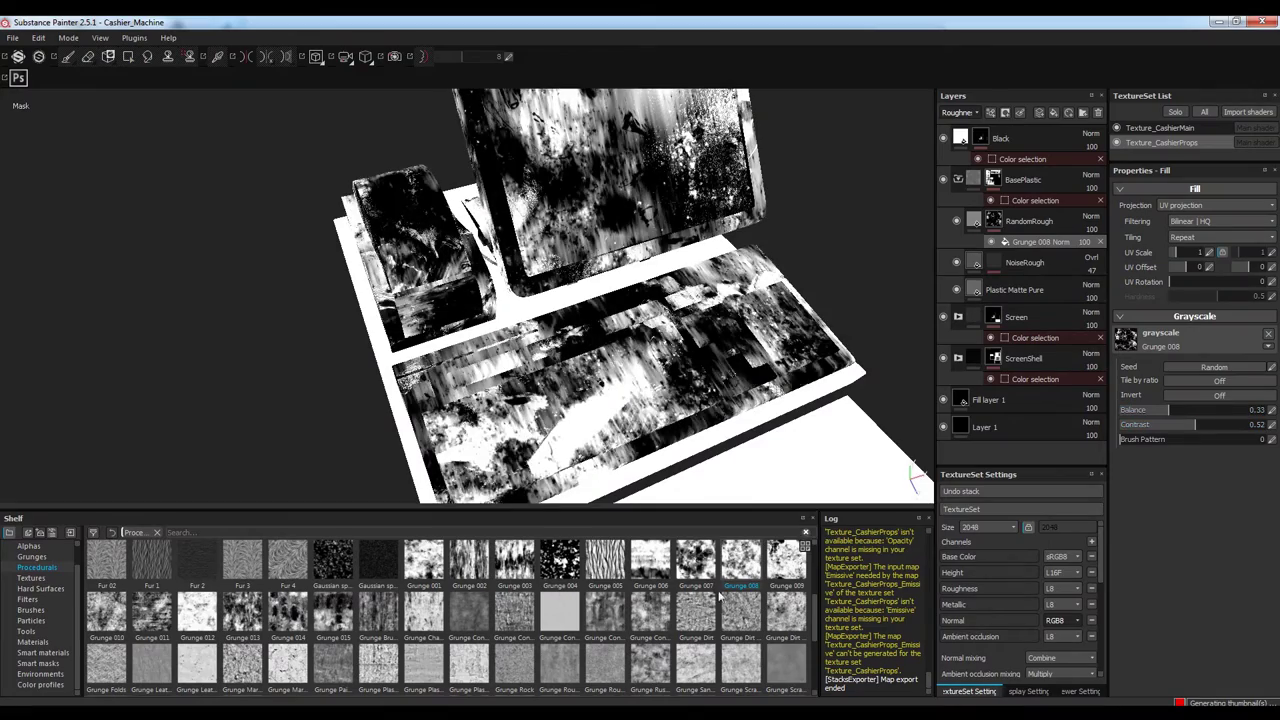
left_click_drag(423, 560, 1126, 340)
left_click_drag(1194, 425, 1214, 432)
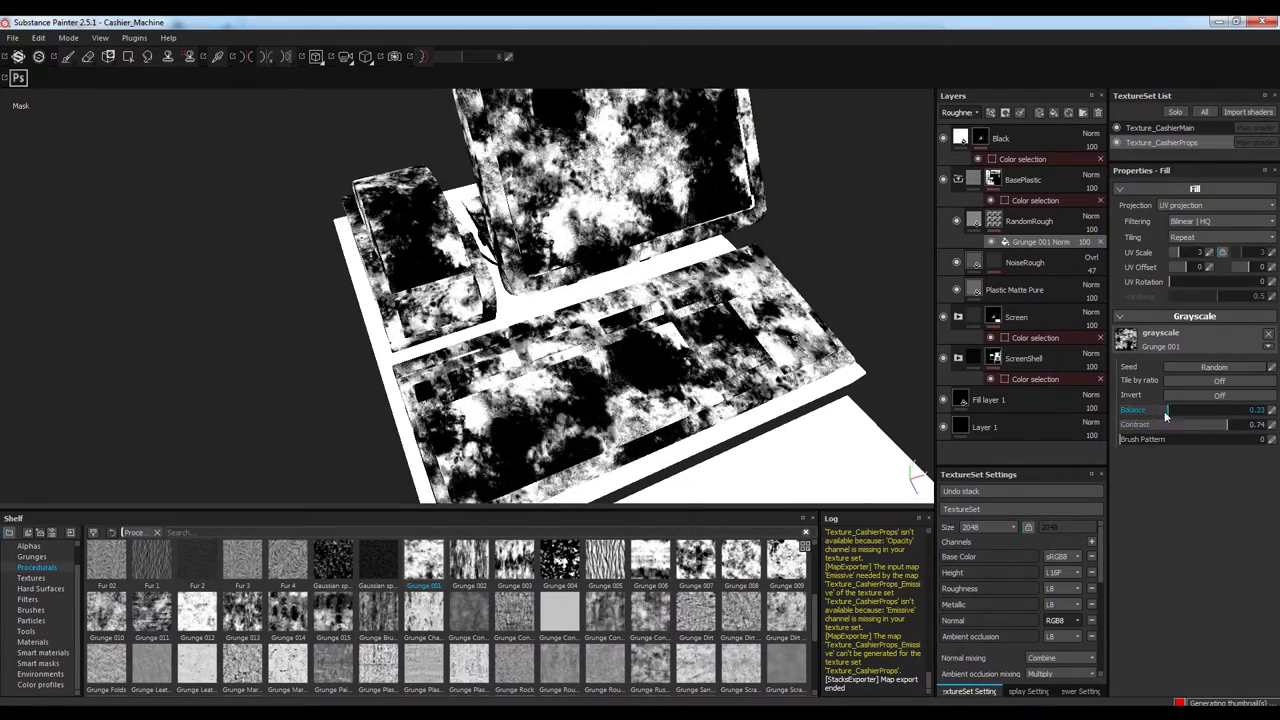
Add a Grunge 014 fill to the RandomRough mask and lower the Grunge 001 balance
left_click_drag(288, 612, 1040, 242)
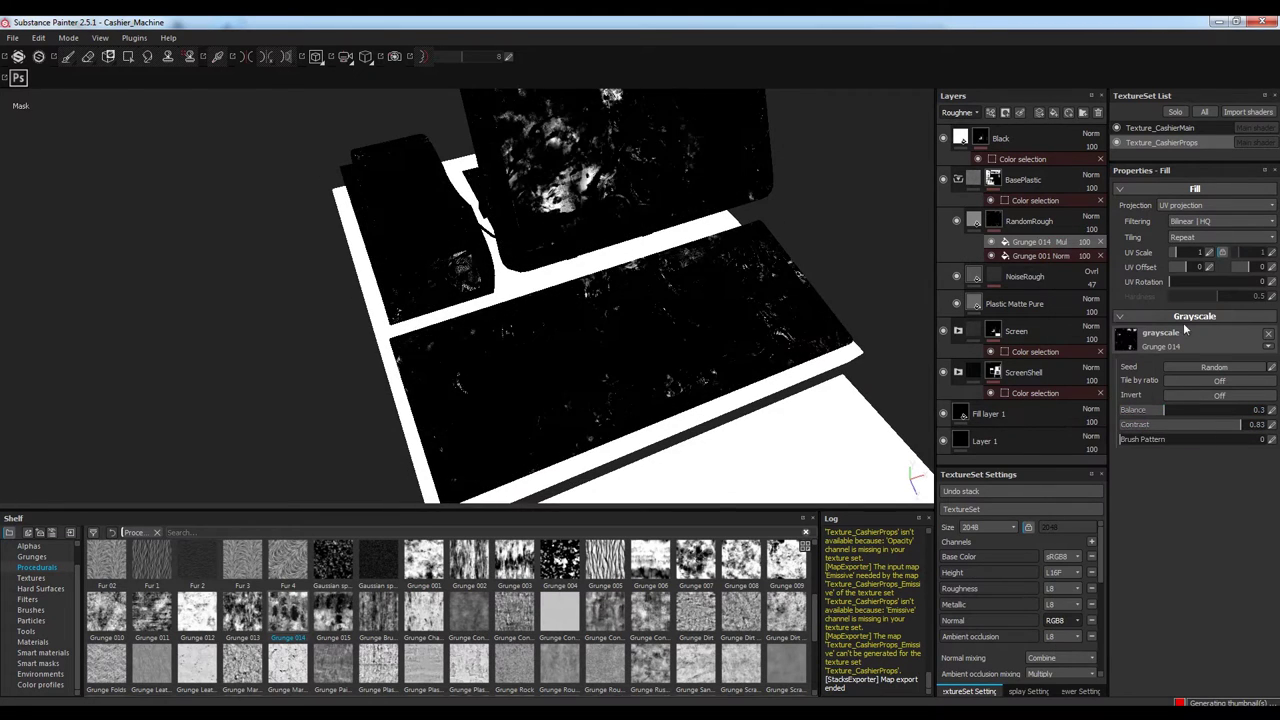
left_click_drag(609, 400, 580, 363, "alt")
left_click(1033, 257)
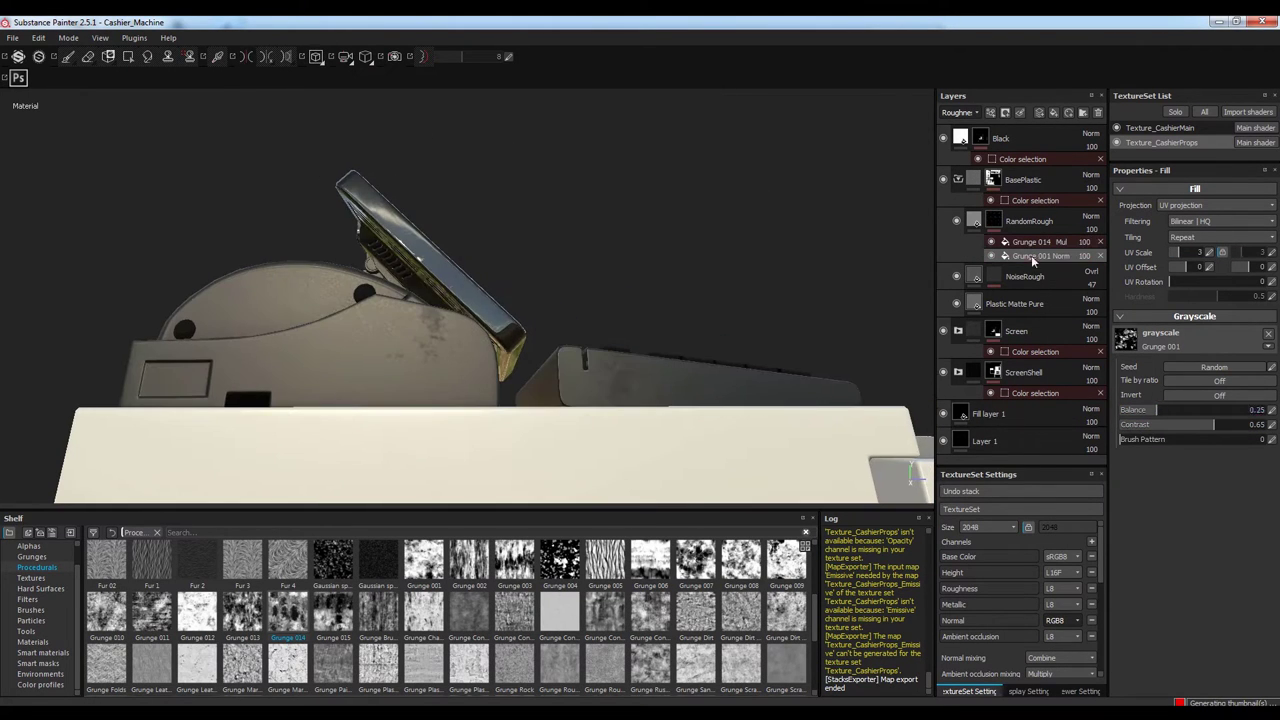
left_click_drag(1186, 410, 1169, 414)
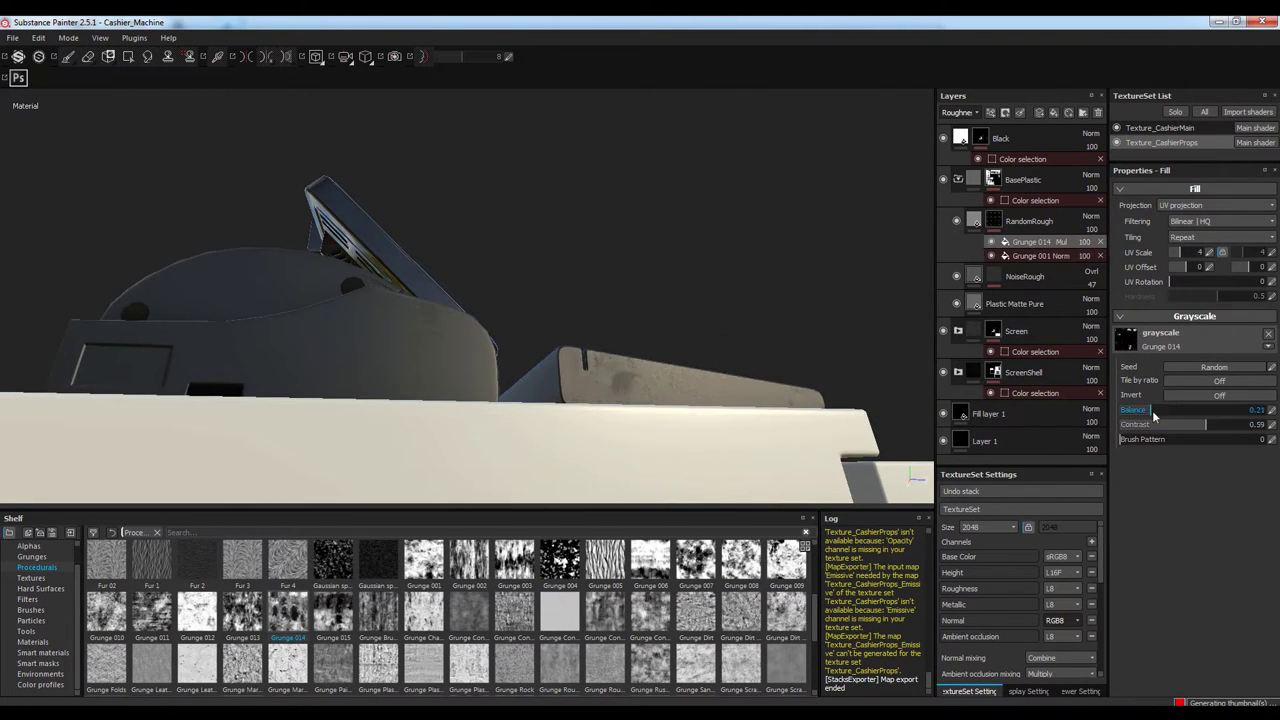
mouse_move(520, 420)
left_mouse_down("alt")
mouse_move(602, 323)
mouse_move(560, 330)
left_mouse_up("alt")
Add an MG Mask Editor generator to RandomRough with Curvature Mode set to Cavities
right_click(1031, 242)
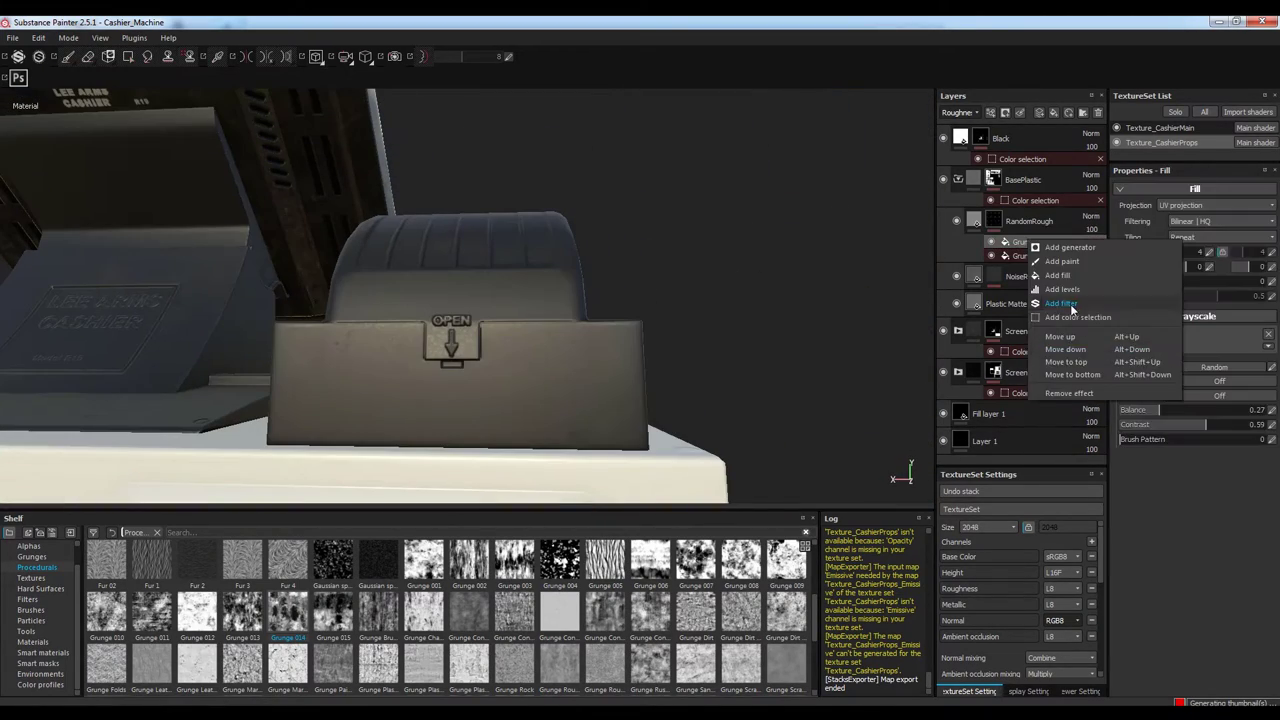
left_click(1218, 285)
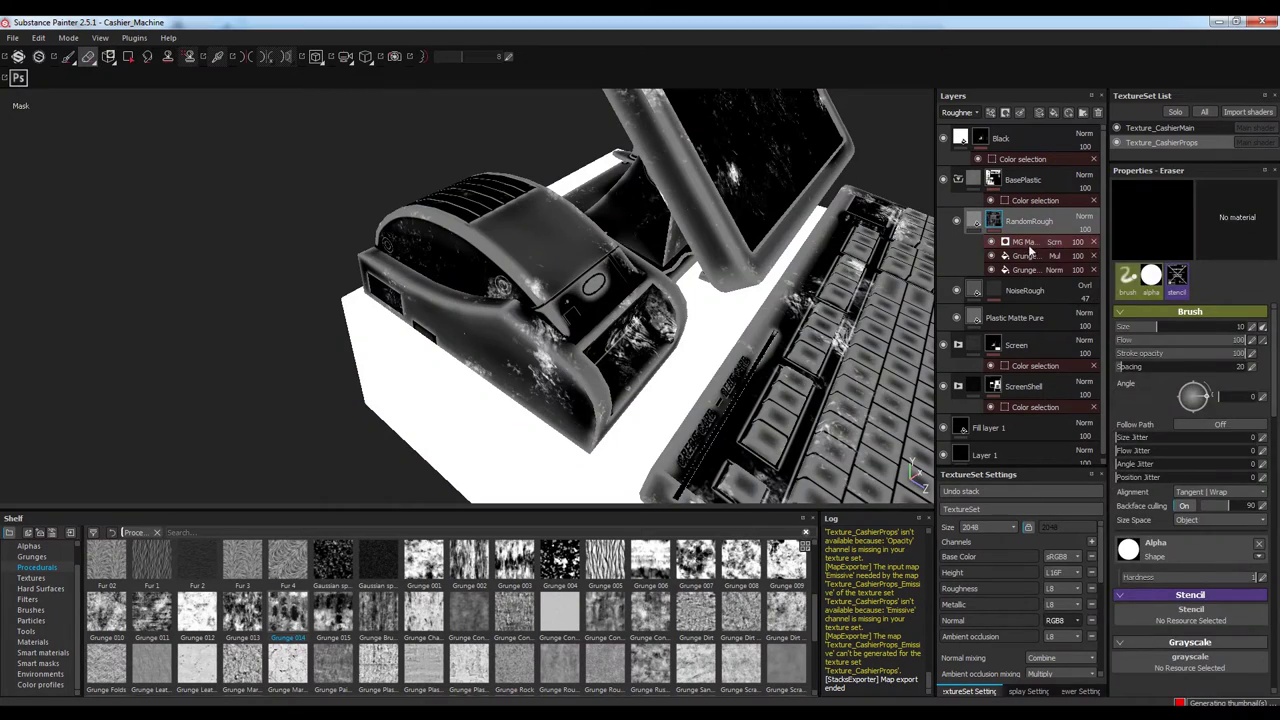
left_click(1027, 244)
left_click(1199, 462)
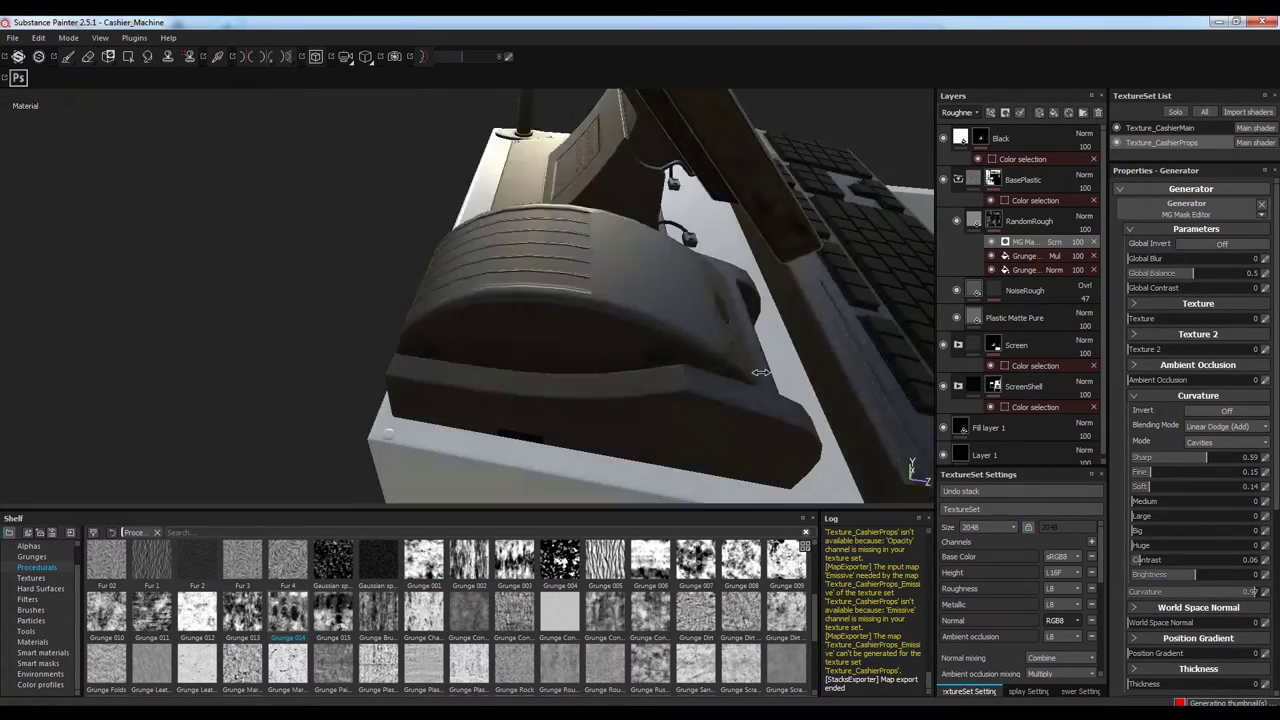
left_click(1035, 223)
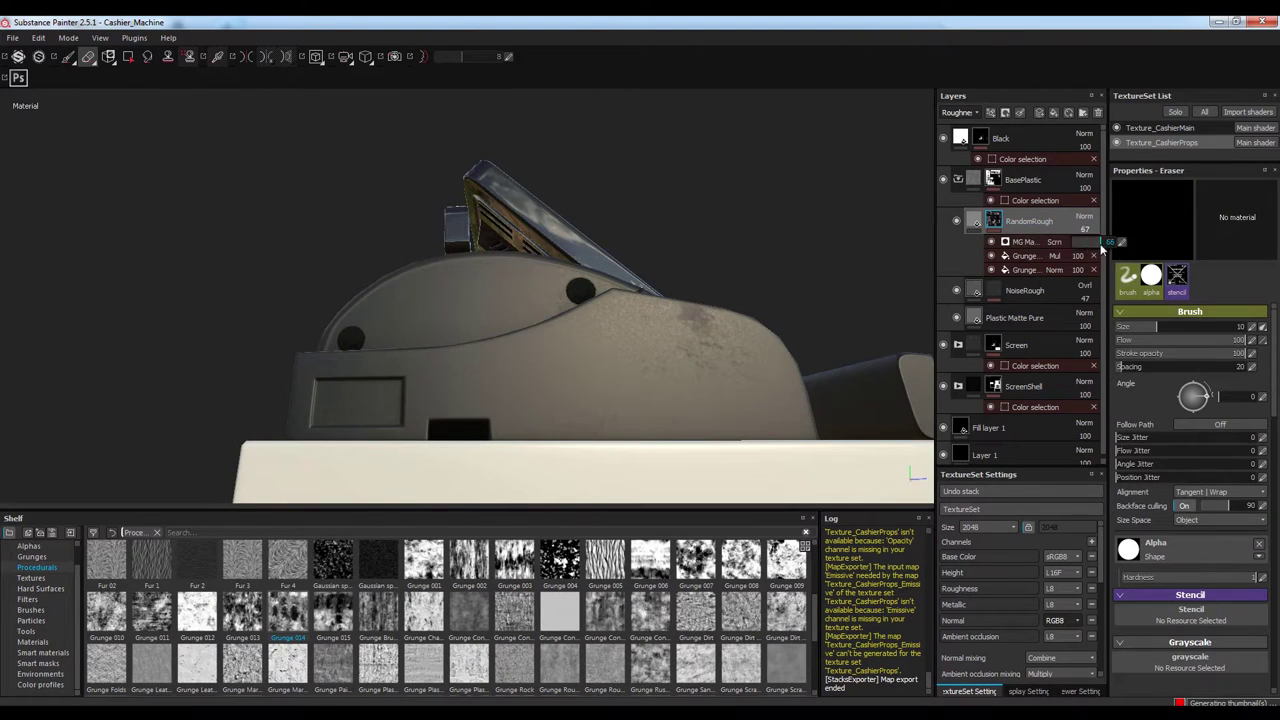
left_click(1100, 244)
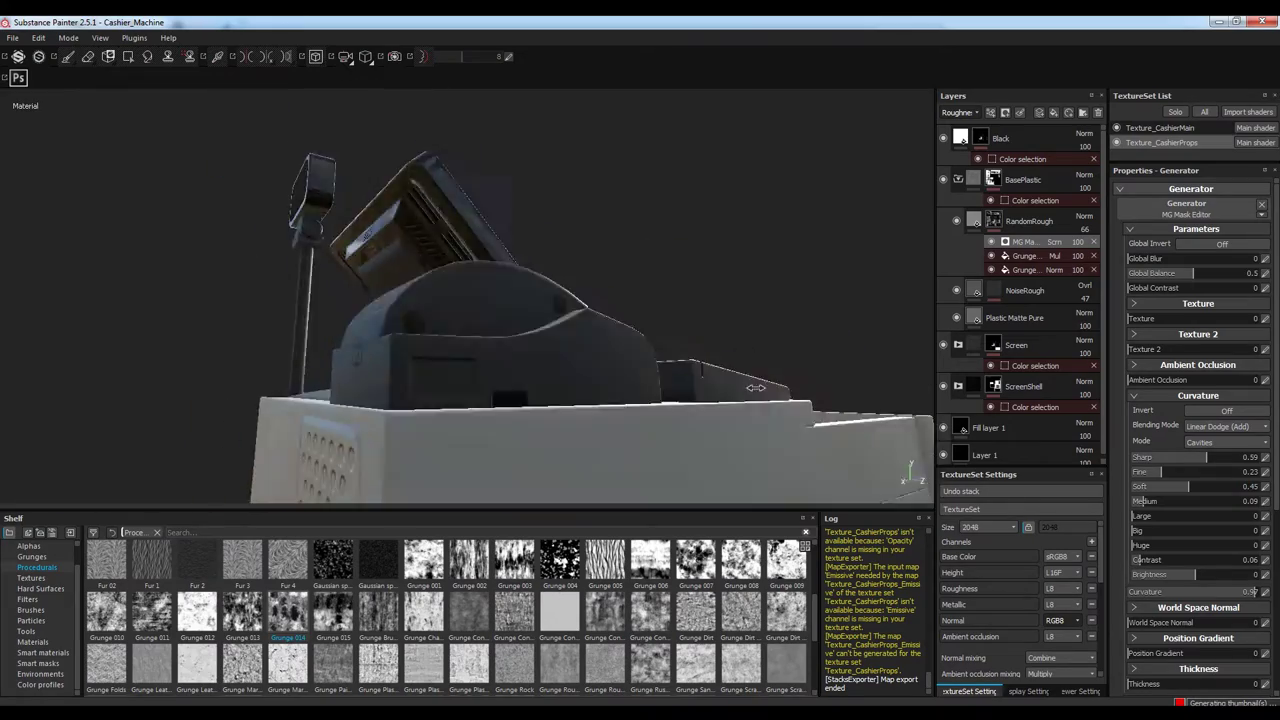
mouse_move(558, 369)
left_mouse_down("alt")
mouse_move(660, 316)
mouse_move(914, 471)
left_mouse_up("alt")
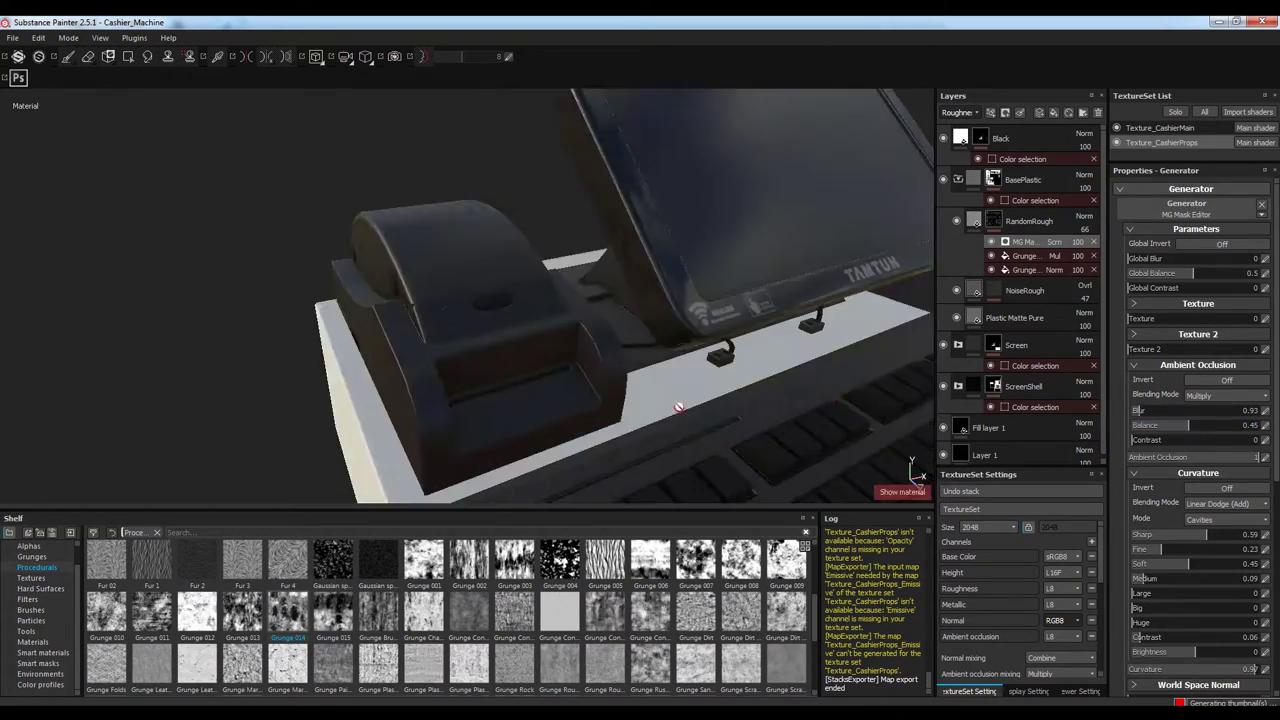
mouse_move(600, 300)
left_mouse_down("alt")
mouse_move(727, 353)
mouse_move(628, 373)
left_mouse_up("alt")
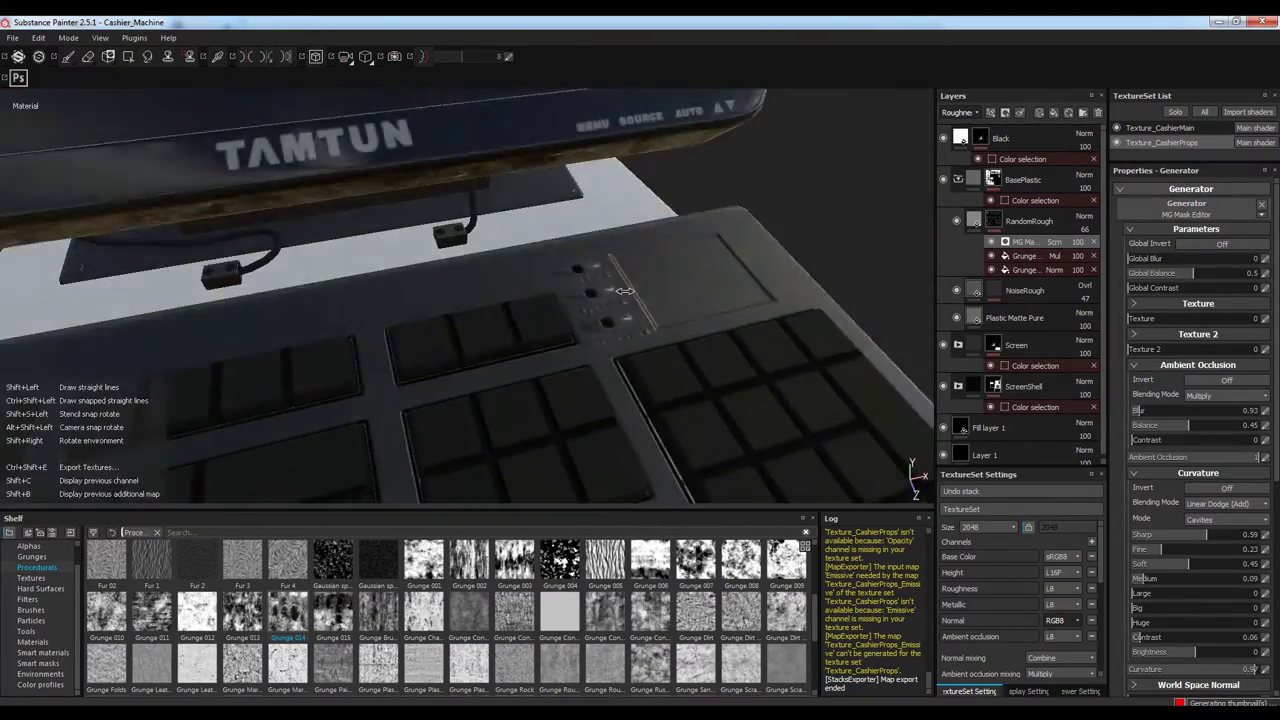
left_click_drag(628, 373, 674, 260, "alt")
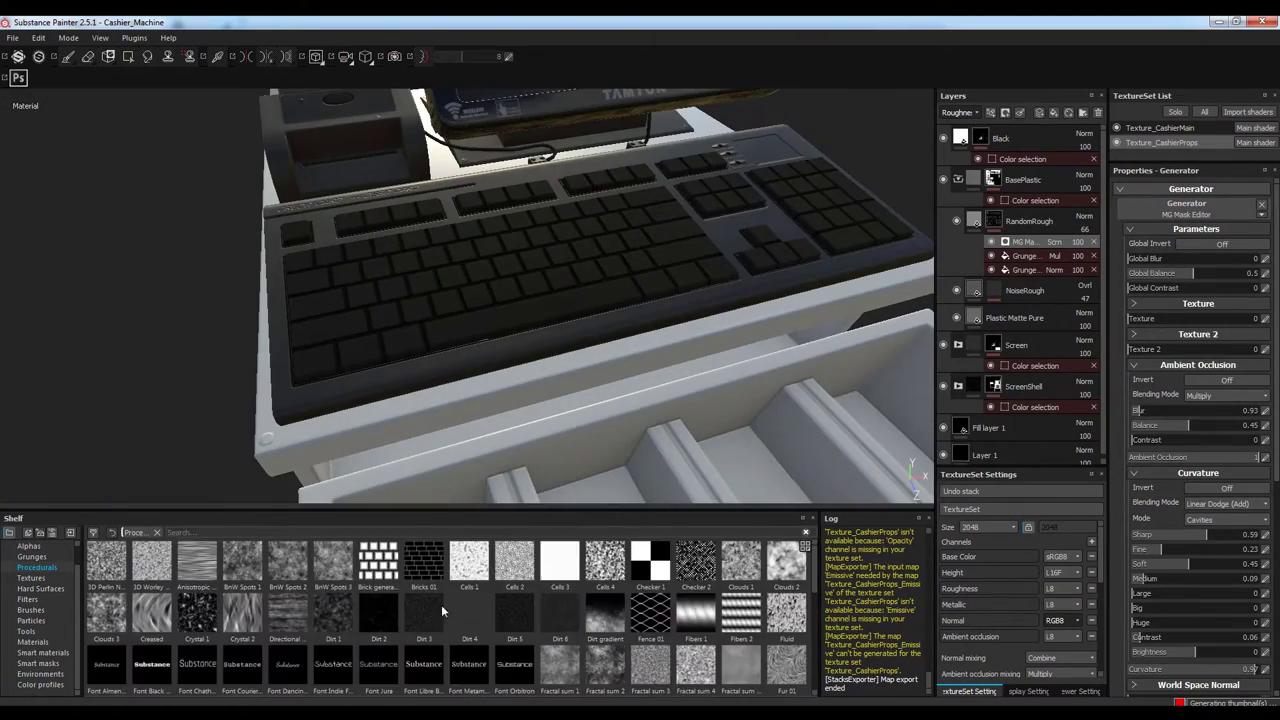
scroll(1232, 625, "down", 5)
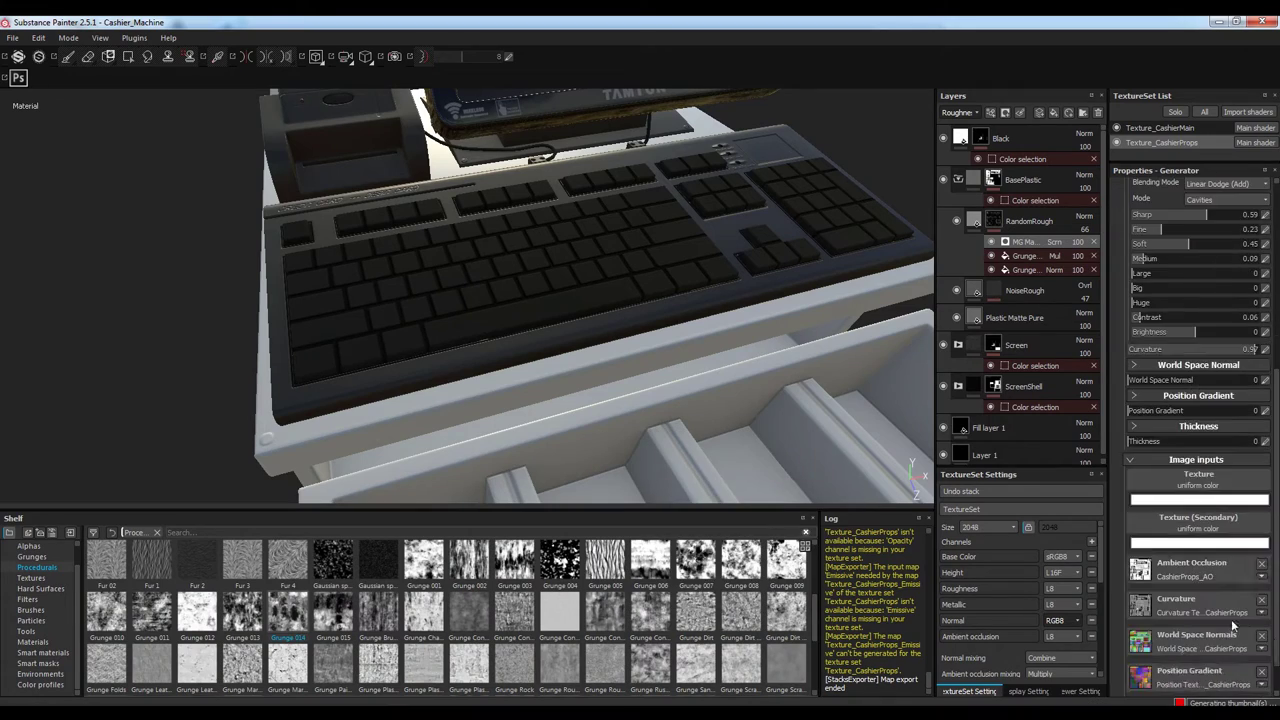
Set Texture 2 blending to Multiply with lower contrast and scale, then view roughness only
left_click(992, 220, "alt")
left_click_drag(640, 300, 724, 323, "alt")
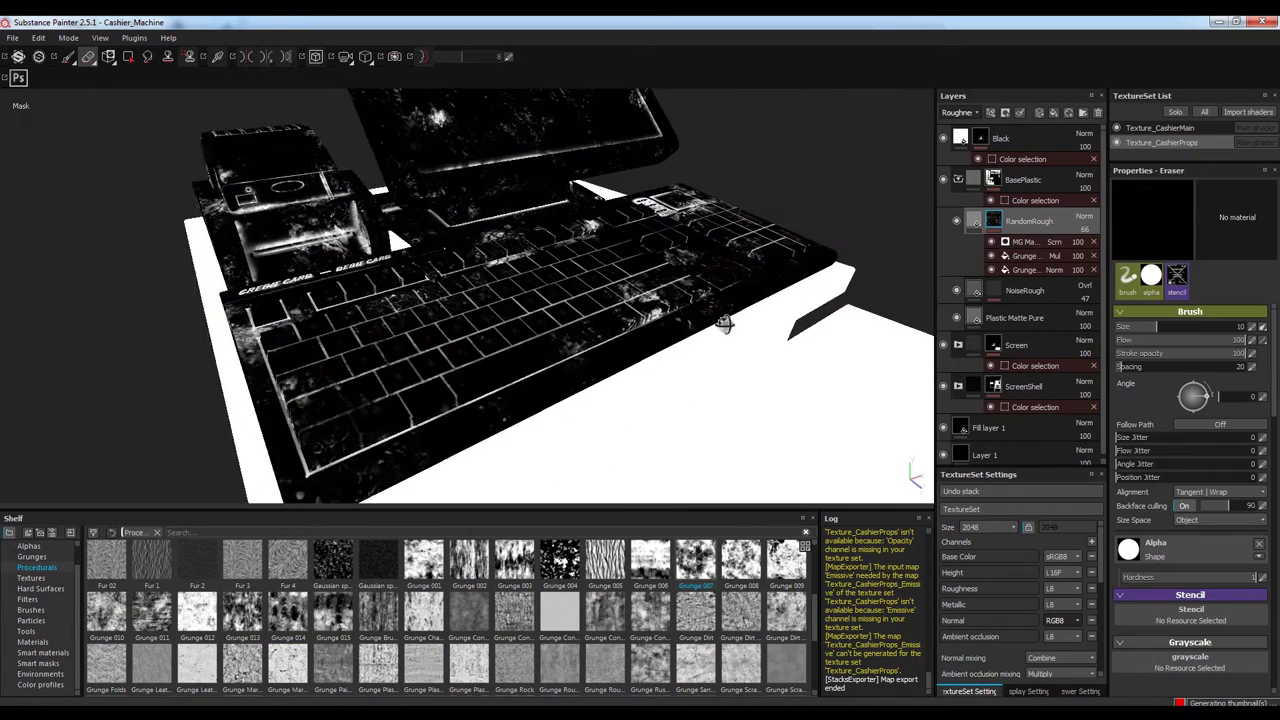
left_click(1022, 242)
left_click(1209, 401)
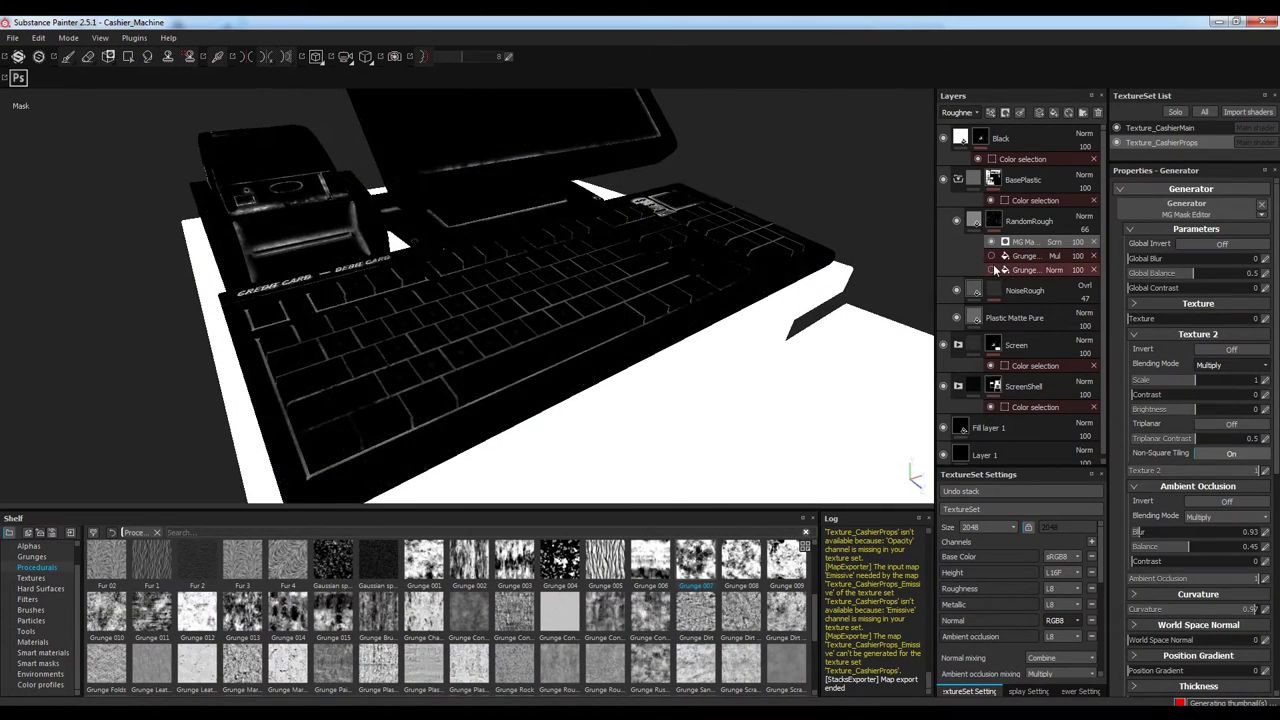
left_click_drag(1218, 397, 1174, 401)
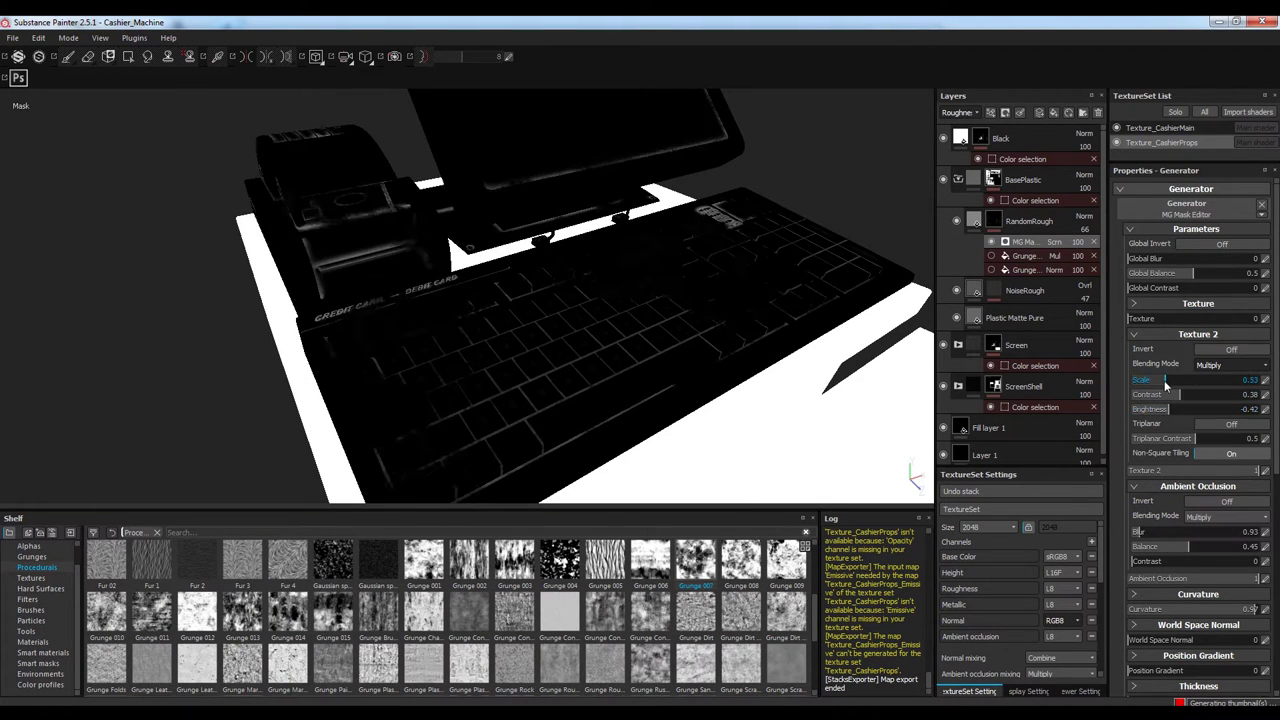
left_click_drag(1211, 380, 1205, 381)
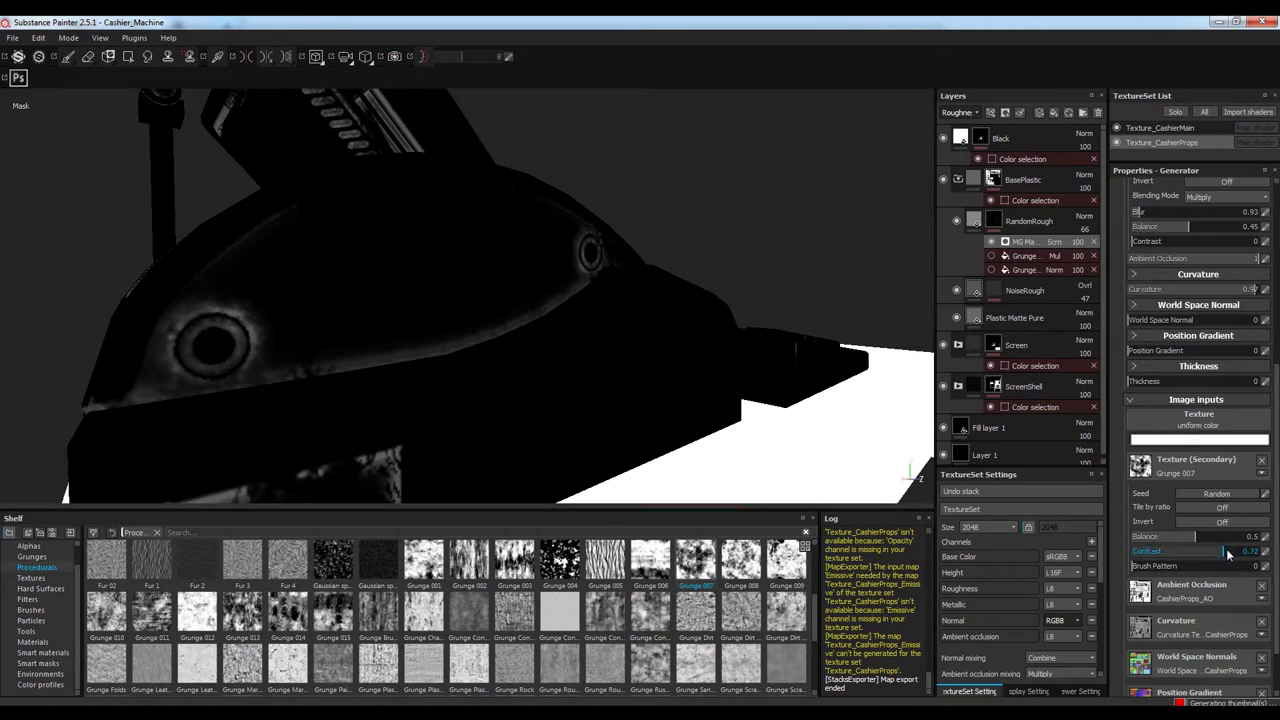
key("m")
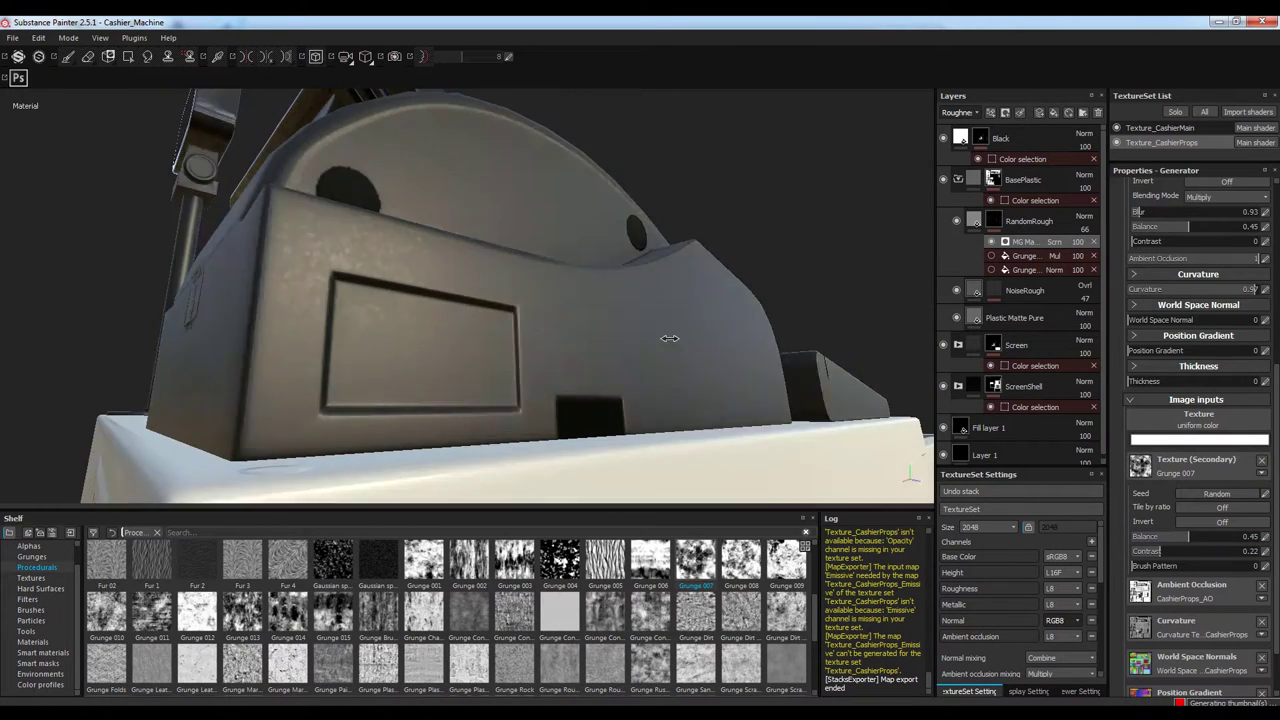
key("c")
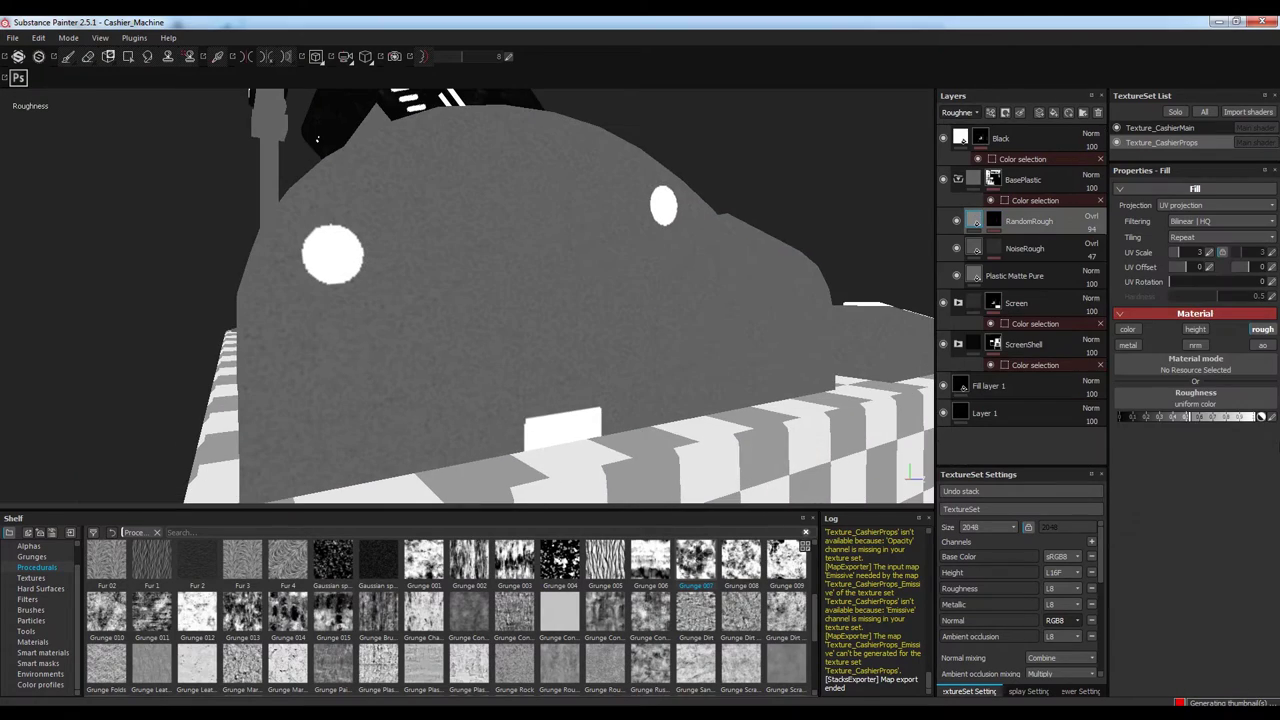
Set the generator's AO contrast to 0.65, Linear Dodge (Add) blending, and a higher balance
key("m")
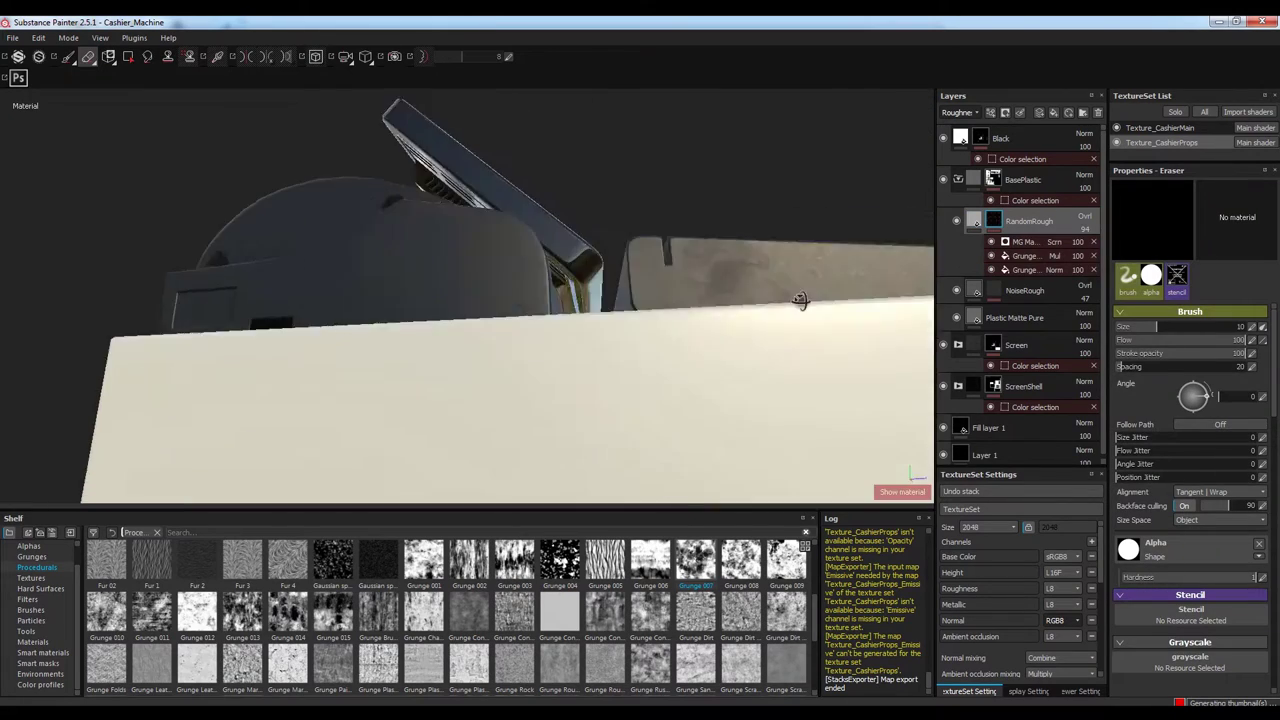
mouse_move(780, 347)
left_mouse_down("alt")
mouse_move(514, 314)
mouse_move(528, 294)
mouse_move(614, 351)
left_mouse_up("alt")
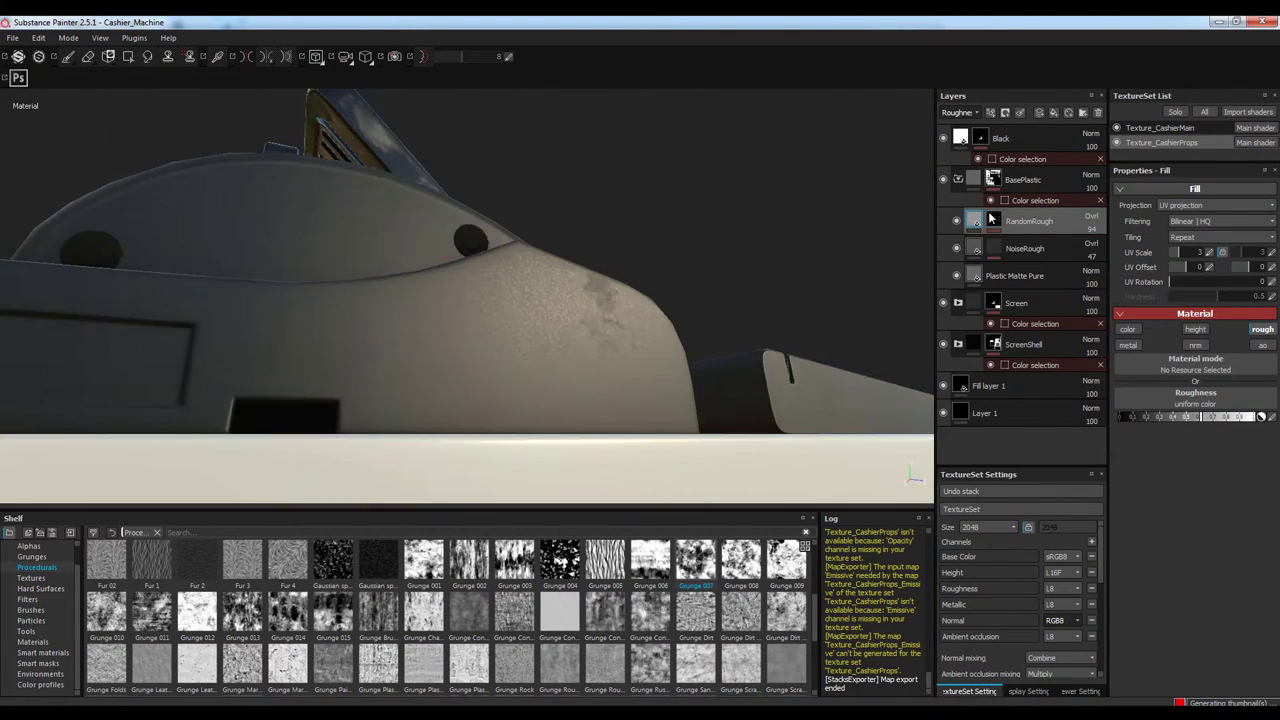
left_click(990, 219, "alt")
left_click(1025, 241)
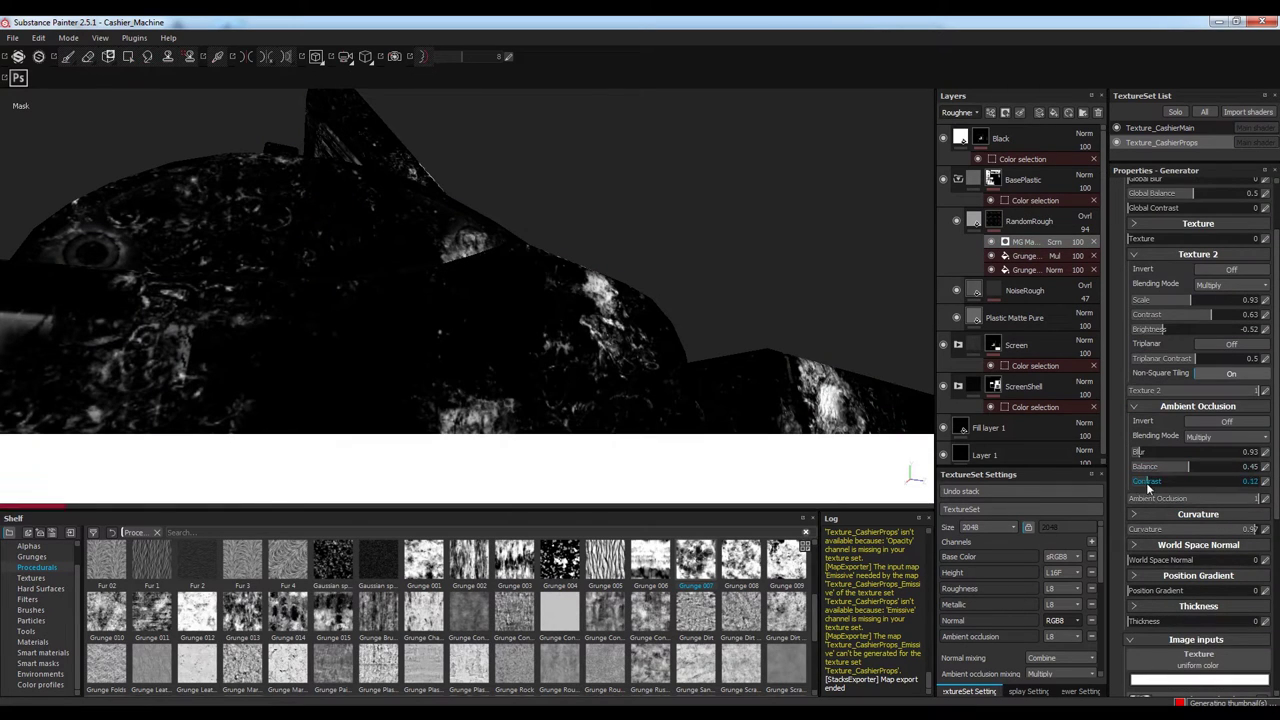
key("Return")
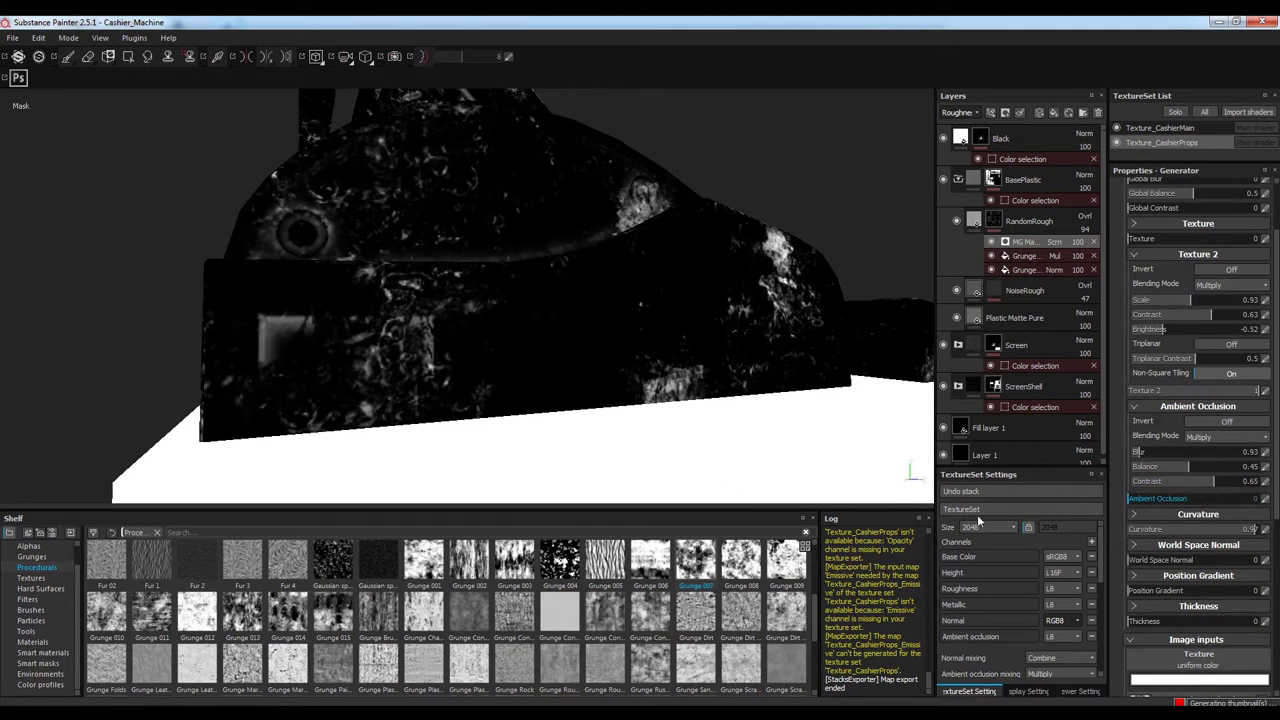
left_click(1225, 436)
left_click(1210, 505)
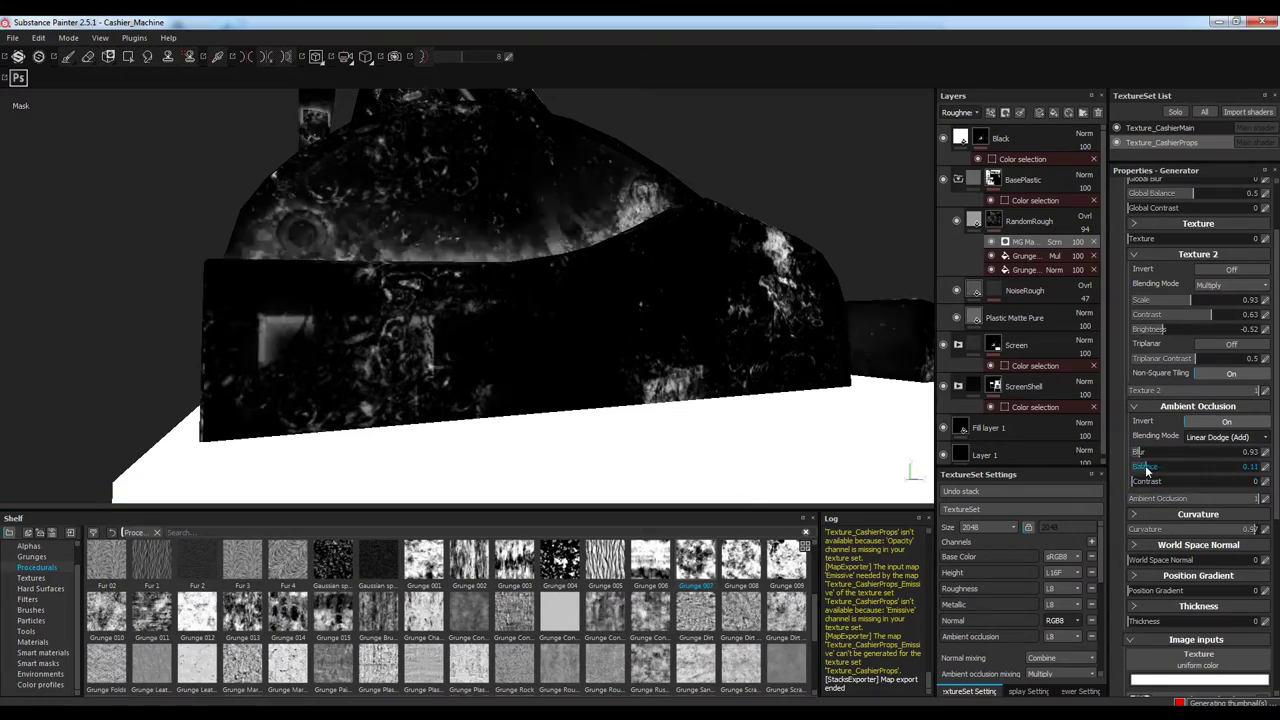
left_click_drag(1188, 467, 1203, 467)
key("m")
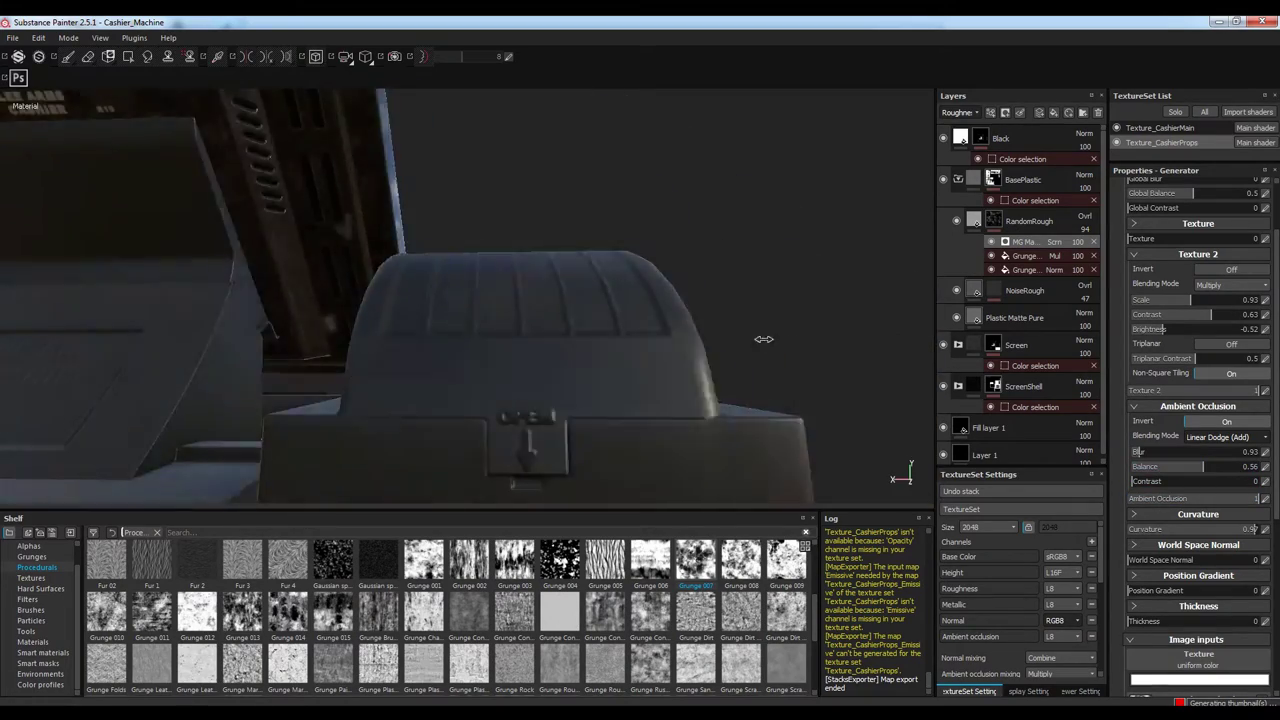
left_click_drag(766, 337, 753, 148, "alt")
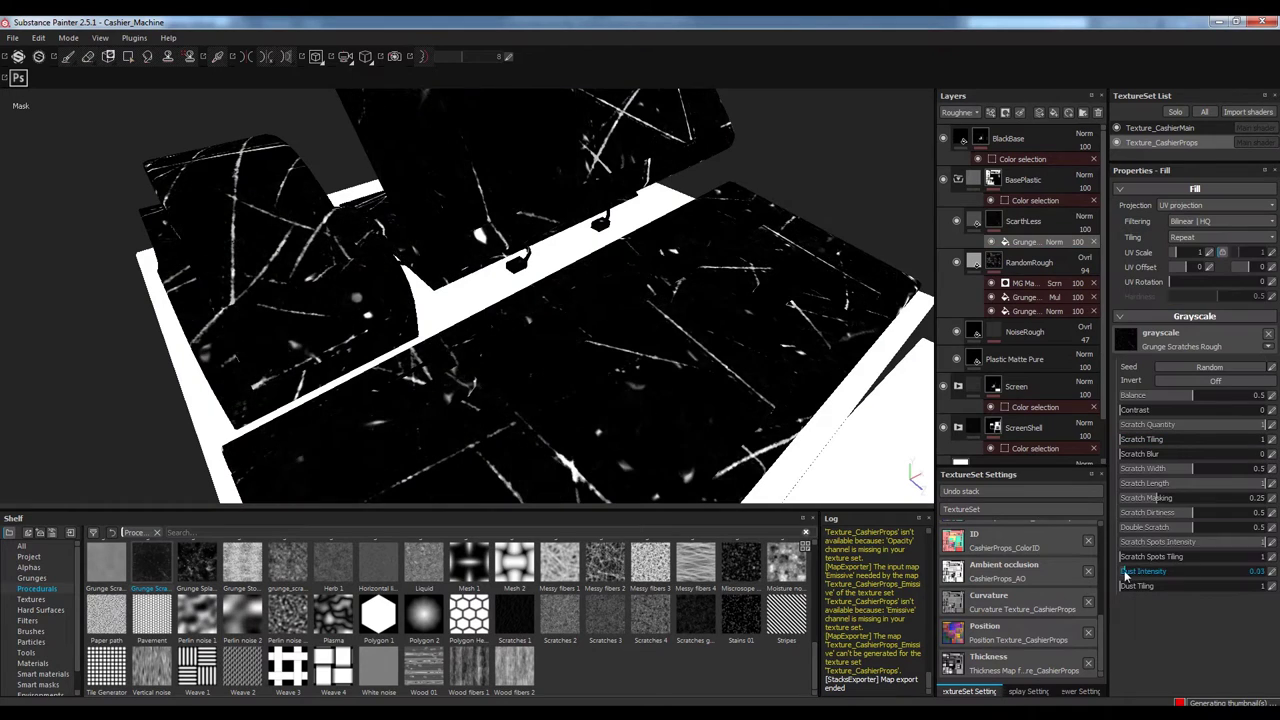
Set the scratch quantity to 0 and use Clouds 2 as the fill's grayscale
left_click_drag(1200, 424, 1103, 426)
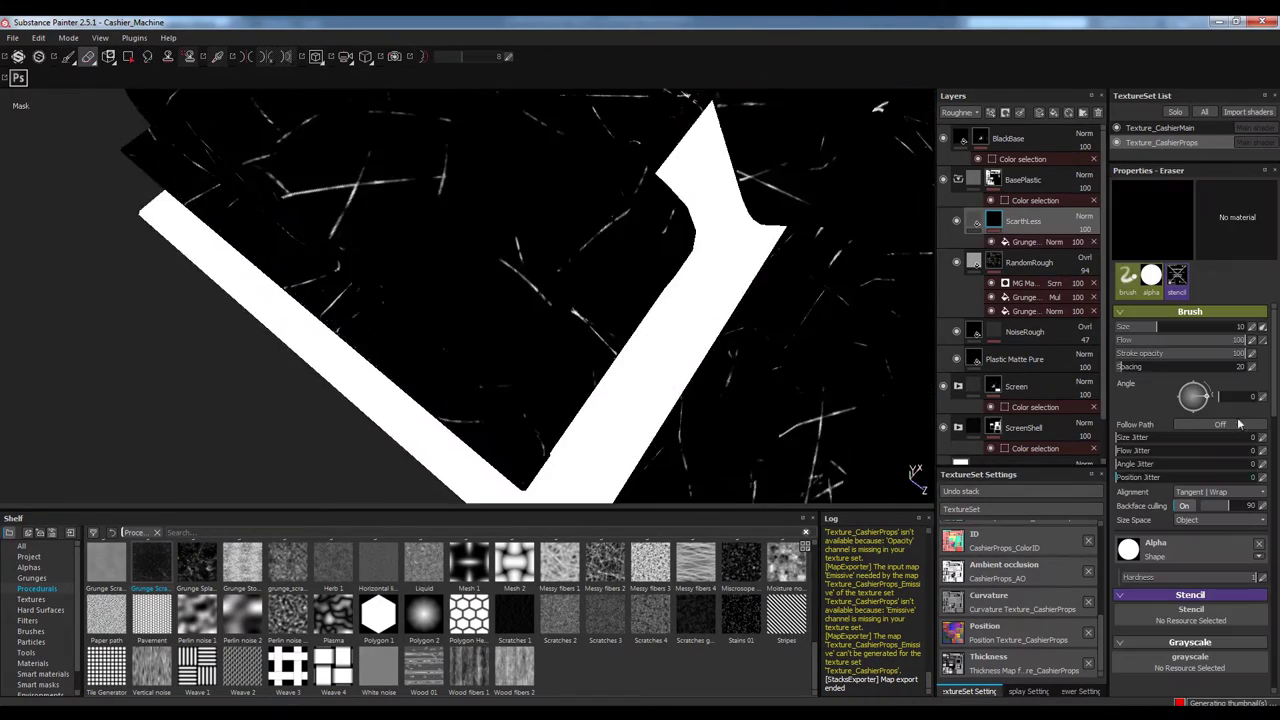
left_click(1025, 242)
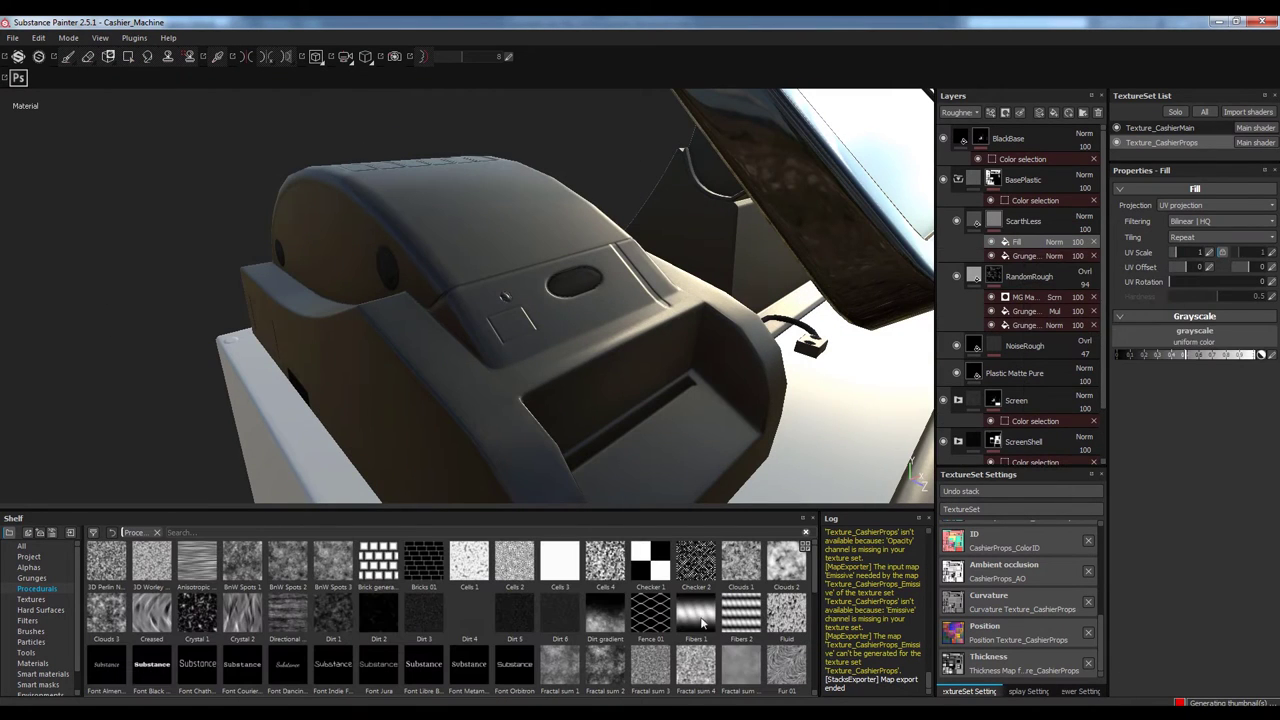
left_click_drag(1131, 330, 1131, 335)
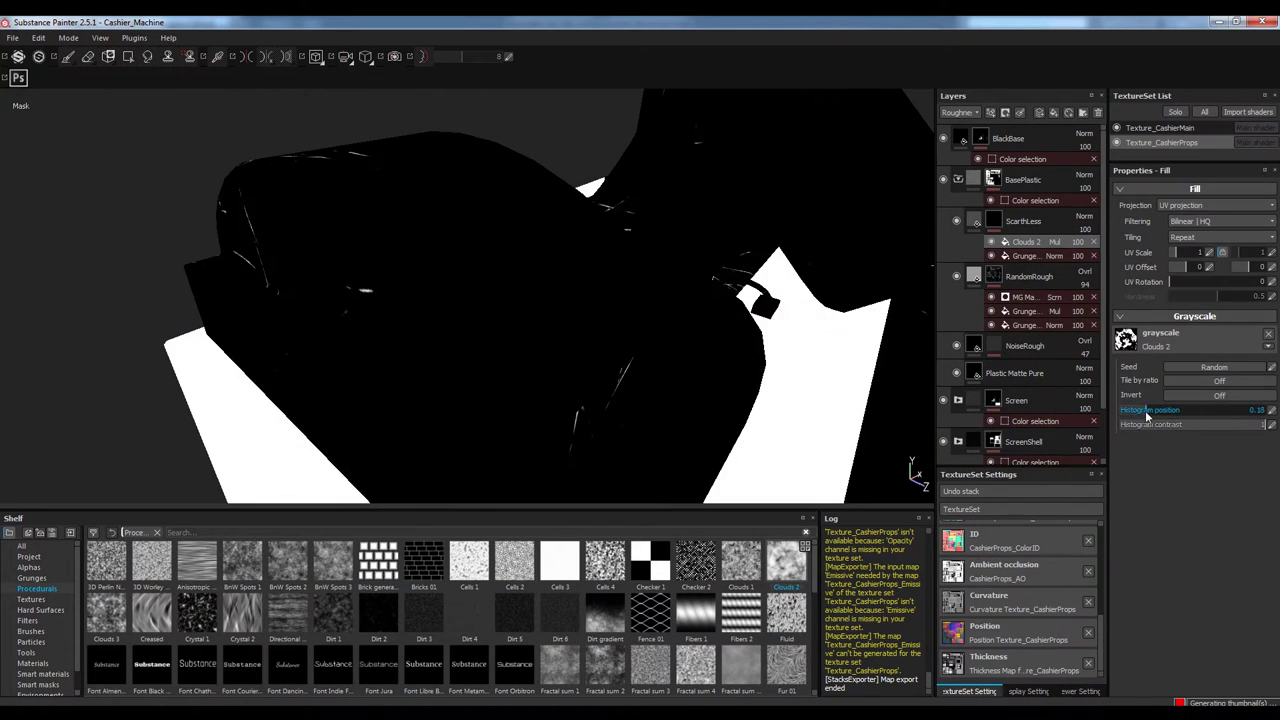
mouse_move(443, 206)
left_mouse_down("alt")
mouse_move(566, 303)
mouse_move(391, 341)
mouse_move(663, 394)
mouse_move(580, 380)
left_mouse_up("alt")
Set the ScarthLess layer's blend mode to Overlay
left_click(1066, 208)
left_click(1084, 216)
left_click(1120, 420)
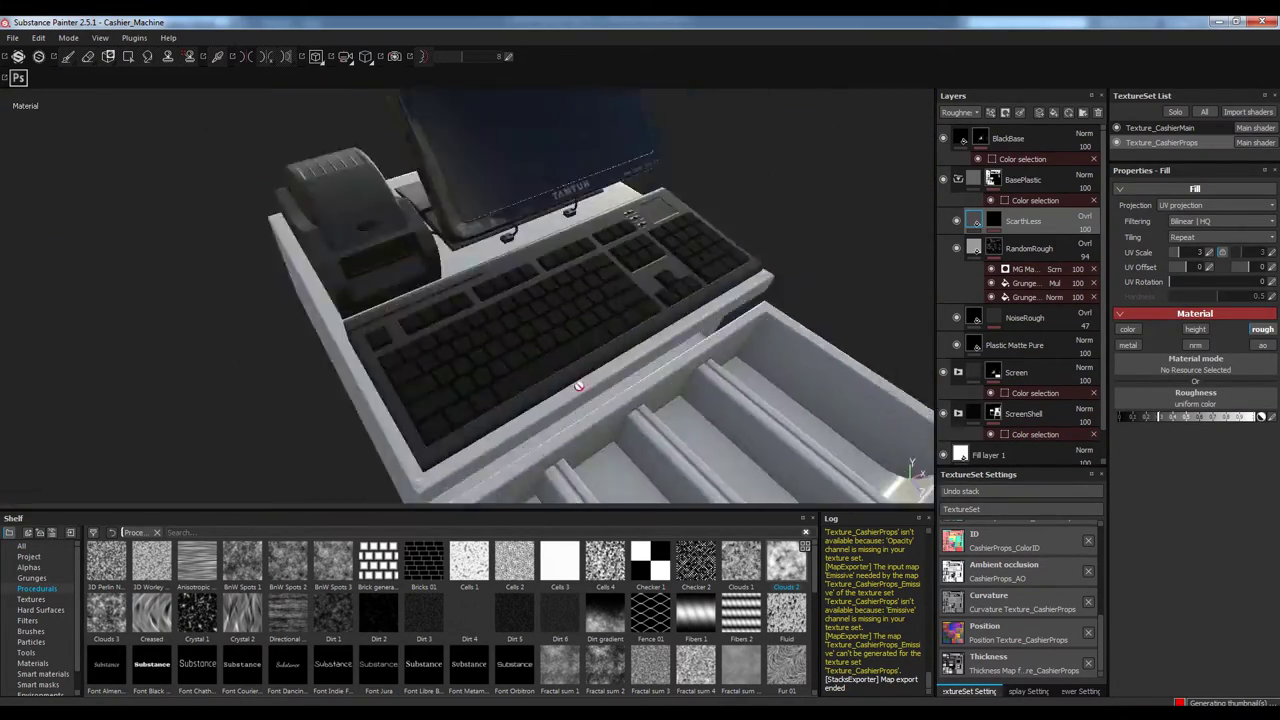
Create a new layer folder named Keyboard_Color
left_click(1083, 112)
double_click(999, 180)
type("Keyboard_Color")
key("Return")
left_click(1068, 112)
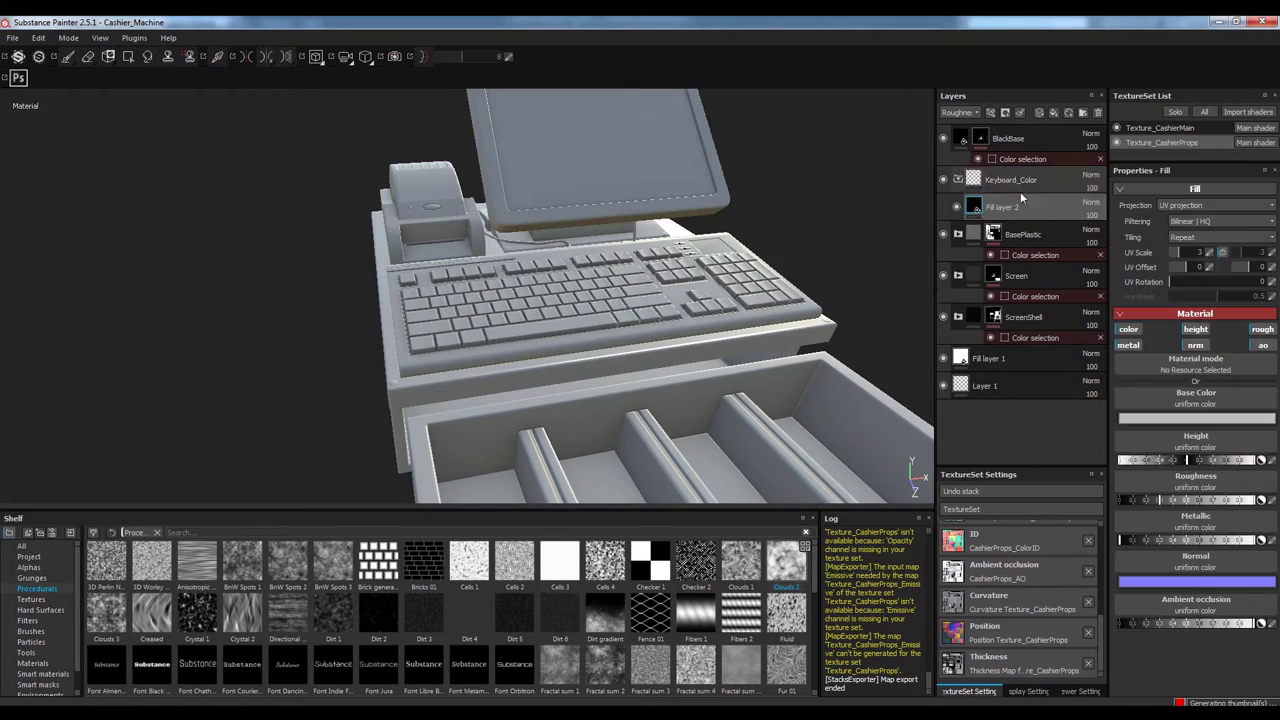
Add a black Base fill inside Keyboard_Color and mask the folder by its ID colour
left_click(1196, 418)
left_click(1050, 480)
mouse_move(540, 380)
left_mouse_down("alt")
mouse_move(630, 387)
mouse_move(568, 367)
left_mouse_up("alt")
right_click(1020, 180)
left_click(1095, 230)
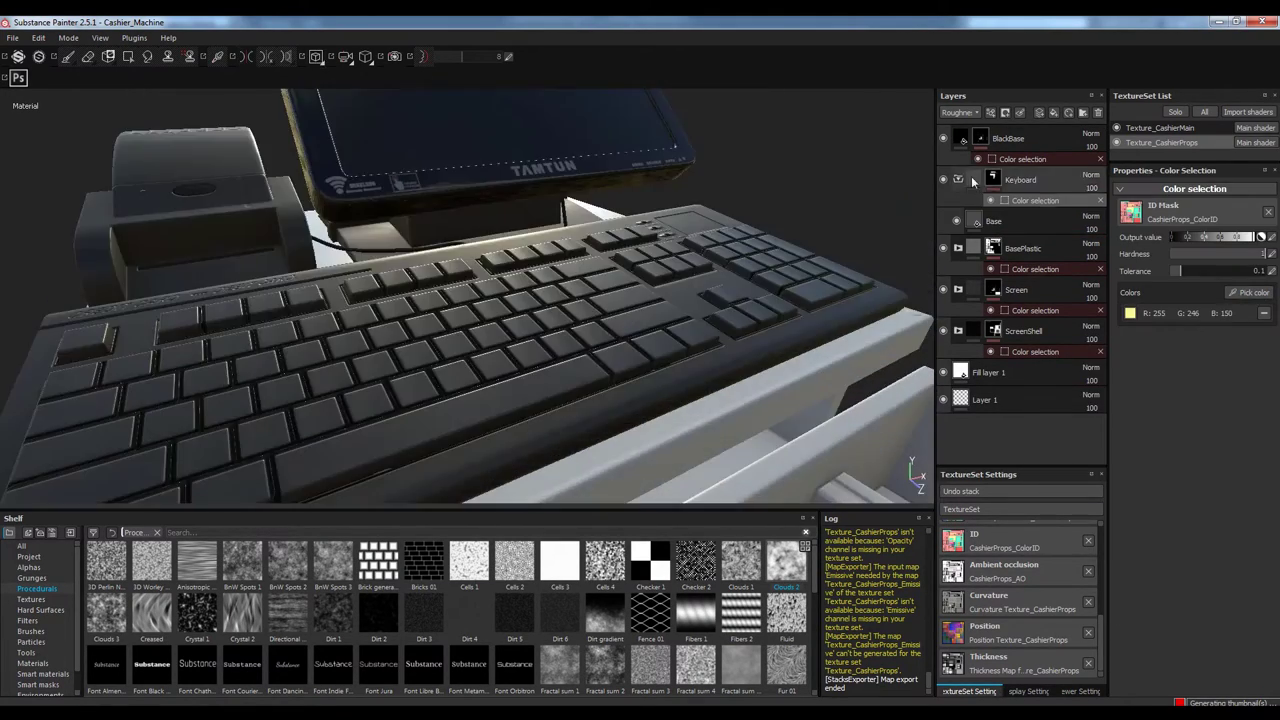
Disable height, normal and AO on the Base fill, then adjust the Dirt 3 roughness noise
left_click(993, 221)
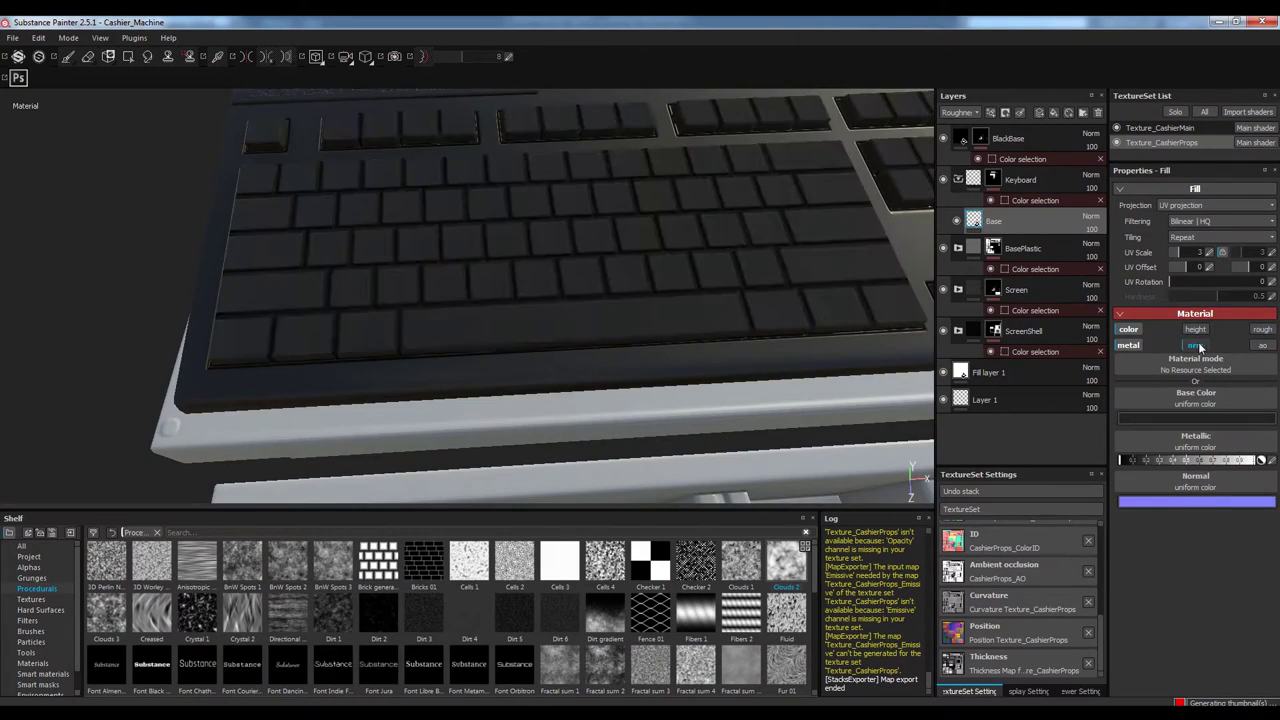
left_click(1196, 329)
left_click(1195, 345)
left_click(1263, 345)
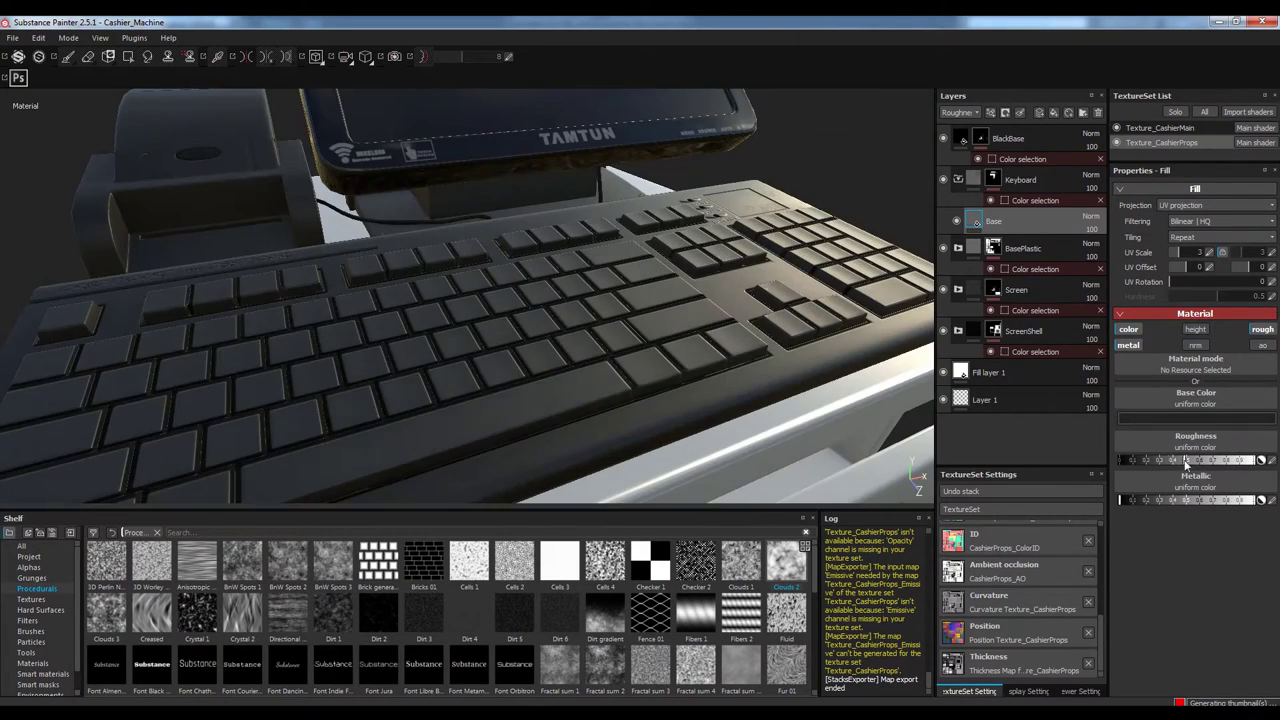
left_click(1196, 418)
key("c")
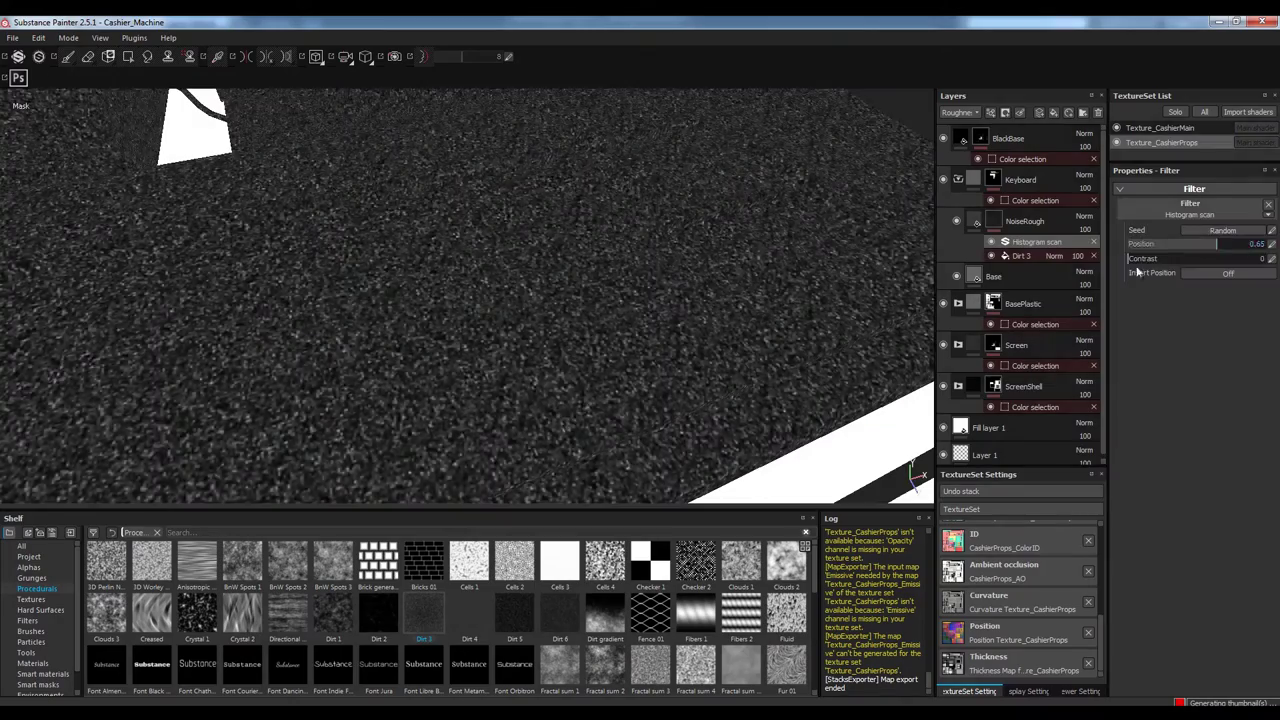
left_click(1021, 256)
mouse_move(1160, 424)
left_mouse_down()
mouse_move(1201, 429)
mouse_move(1152, 424)
left_mouse_up()
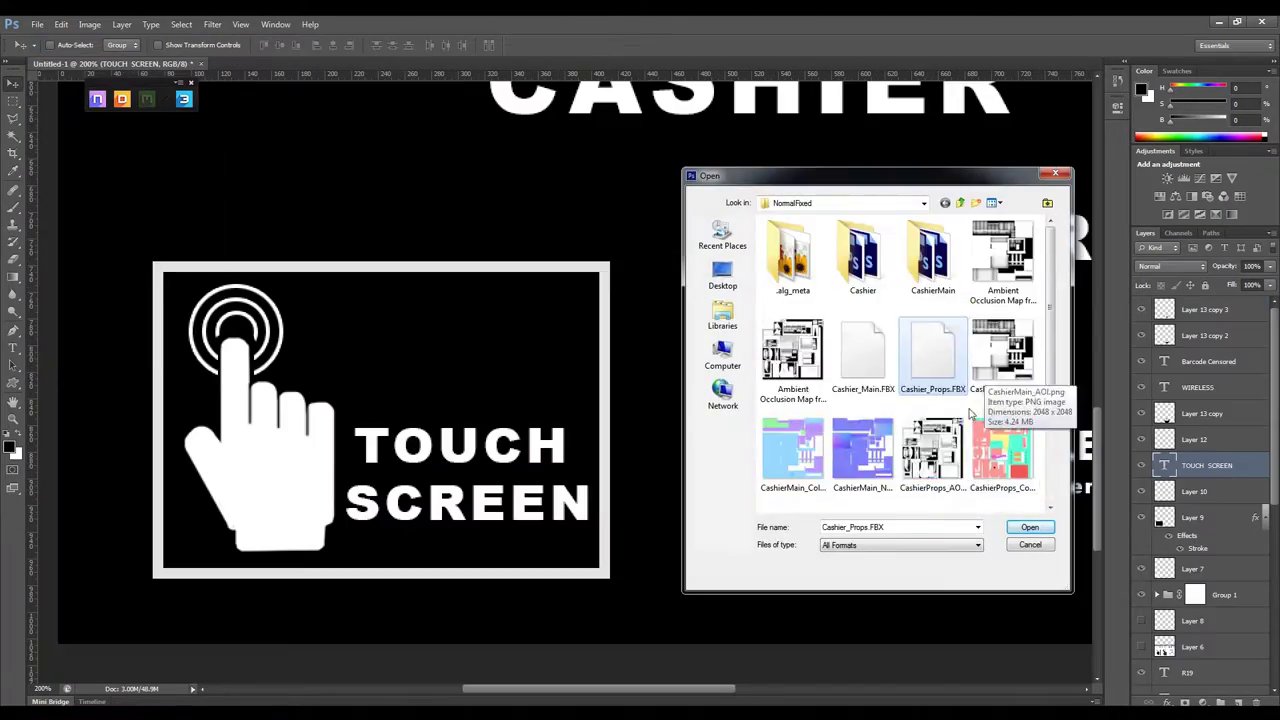
Open CashierProps_AO.png and place a 13 px, tighter-tracked ESC label on its key
left_click(945, 428)
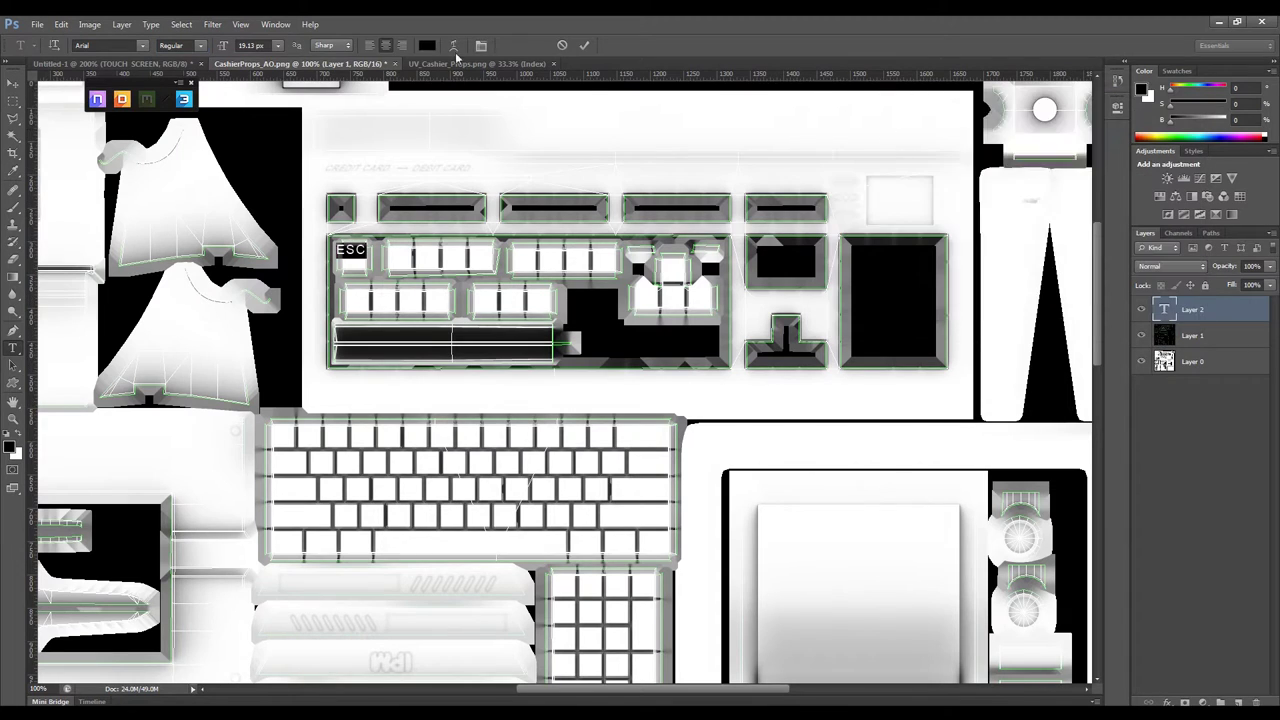
left_click(1090, 178)
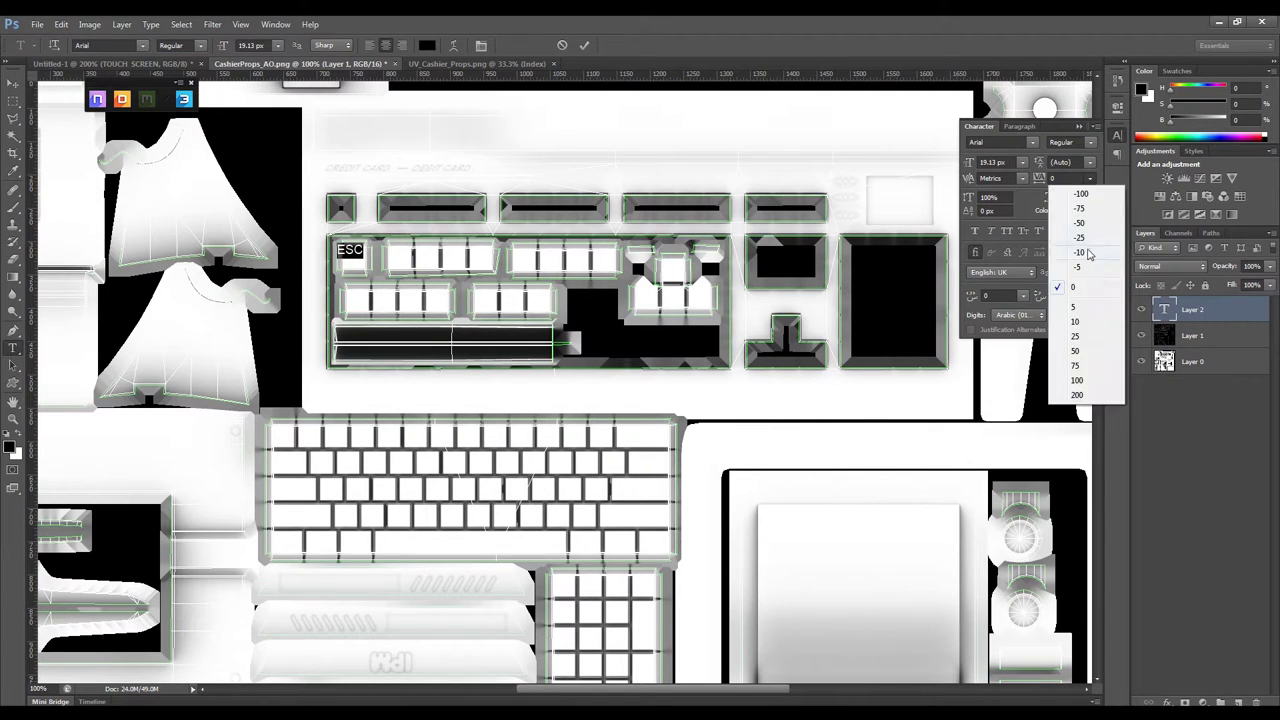
left_click(1070, 180)
key("Down")
mouse_move(389, 286)
left_mouse_down("ctrl")
mouse_move(381, 257)
mouse_move(422, 252)
mouse_move(516, 282)
left_mouse_up("ctrl")
left_click(12, 86)
Copy the label as F1 across the function-key groups and four times into the second row
double_click(399, 253)
left_click(12, 86)
scroll(456, 240, "up", 2, "alt")
left_click_drag(516, 282, 727, 285, "alt")
left_click_drag(727, 285, 809, 286, "alt")
left_click_drag(809, 286, 884, 288, "alt")
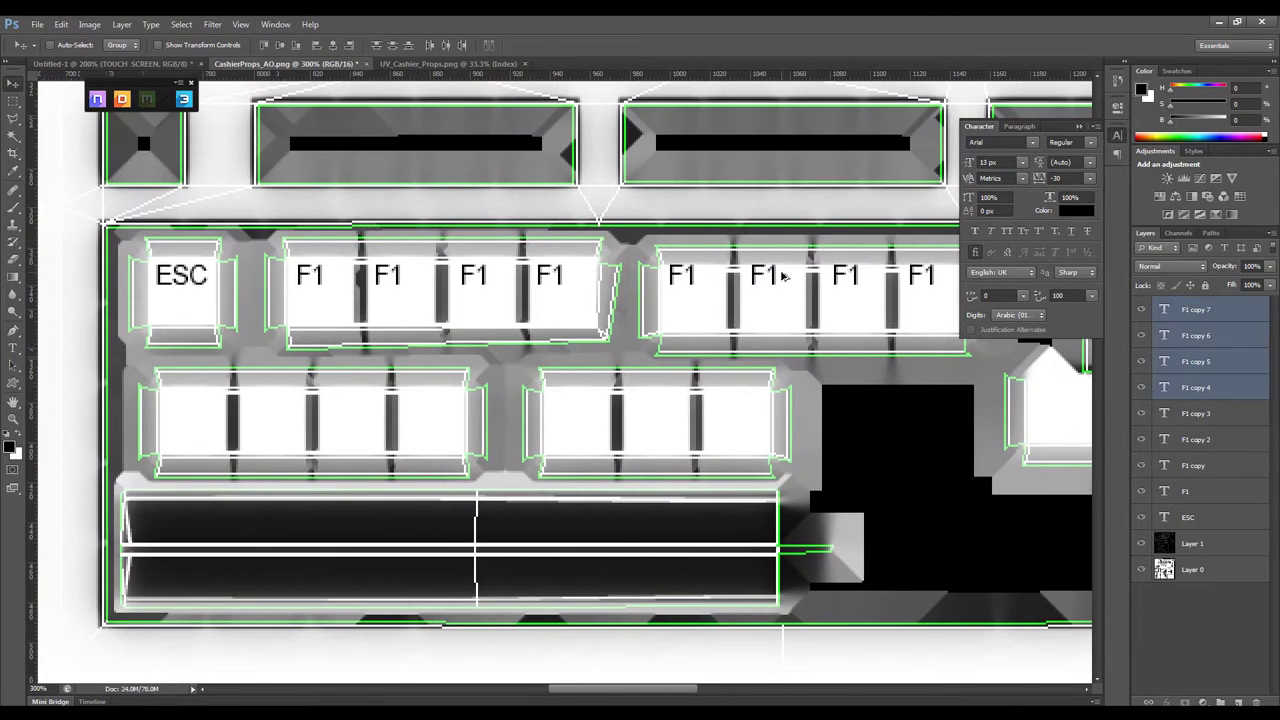
left_click_drag(760, 277, 559, 420, "alt")
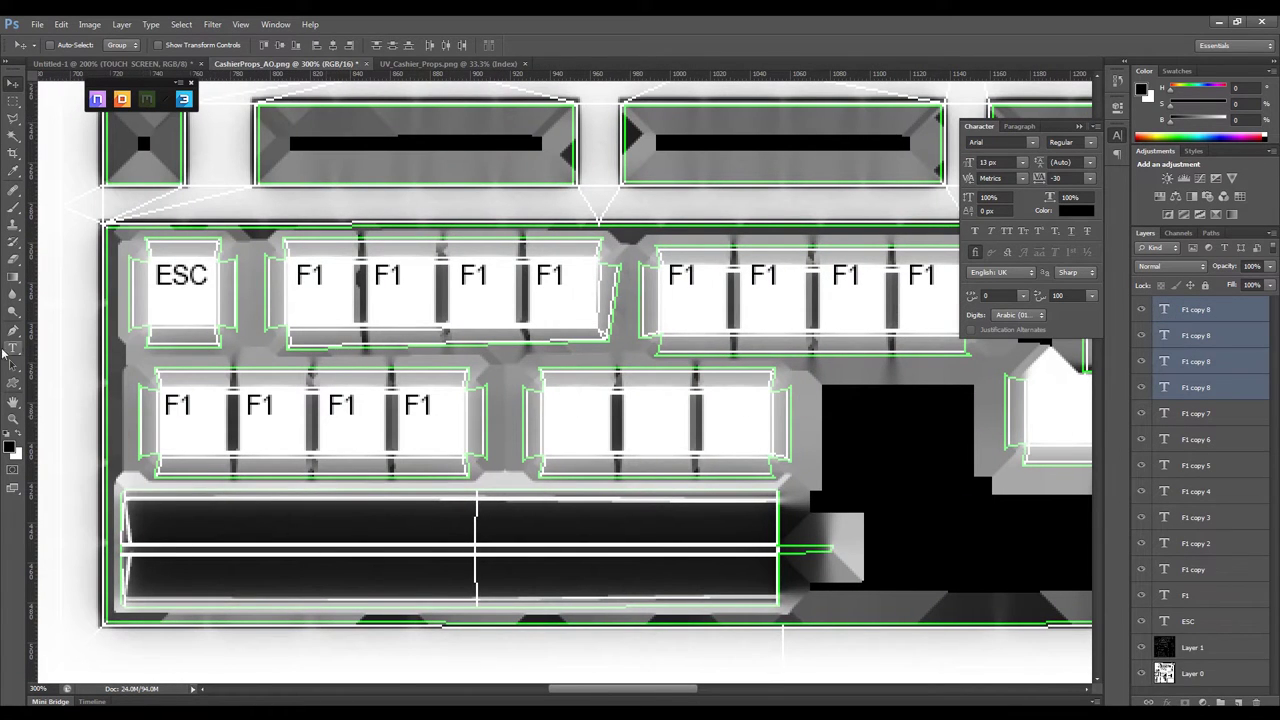
Change the second-row label to a 10 px Prt Scr SysRq legend
left_click(13, 347)
double_click(555, 404)
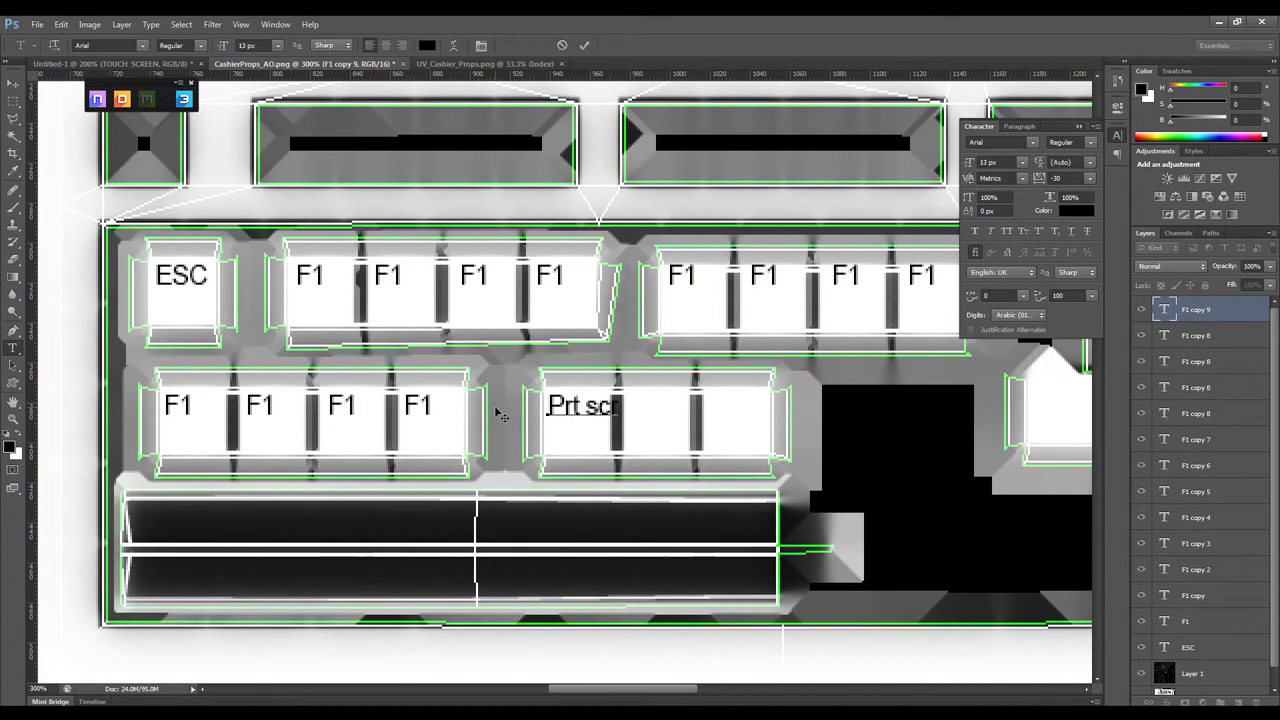
left_click(277, 45)
left_click(255, 113)
left_click(13, 83)
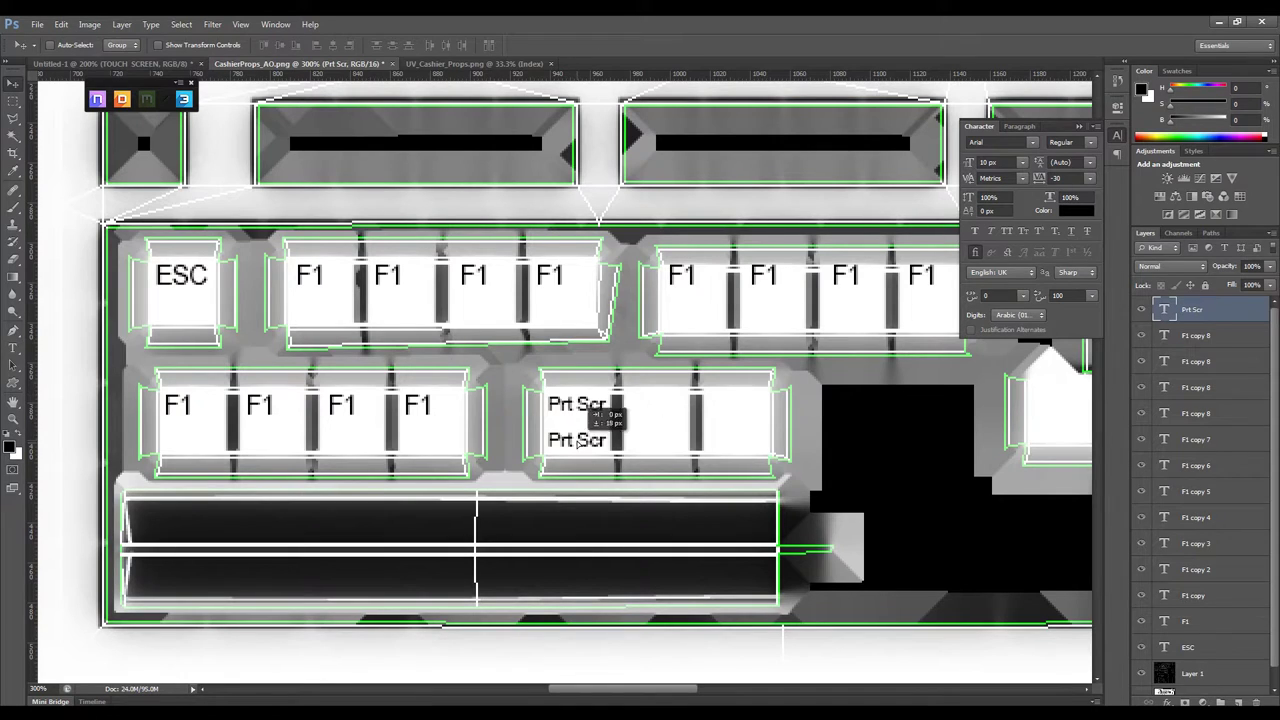
key("ctrl+Return")
Draw a dark divider line under Prt Scr using a filled marquee strip
key("m")
left_click_drag(520, 409, 606, 414)
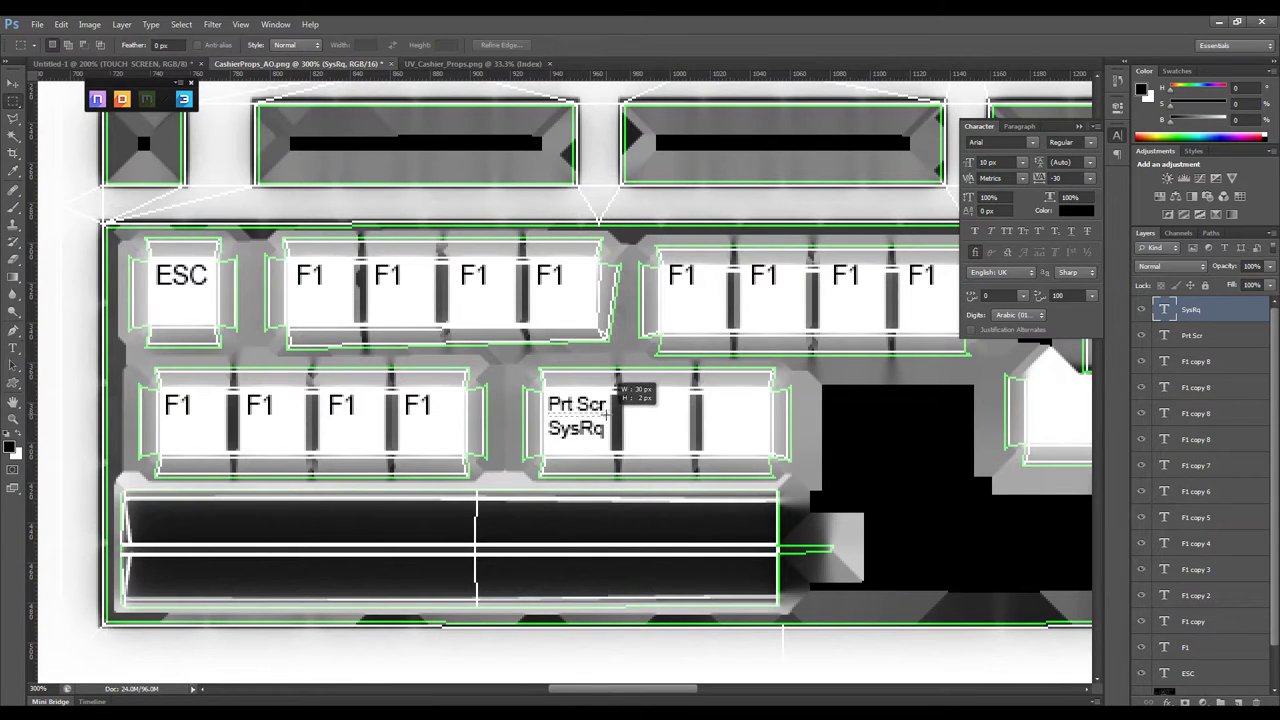
key("alt+BackSpace")
key("ctrl+d")
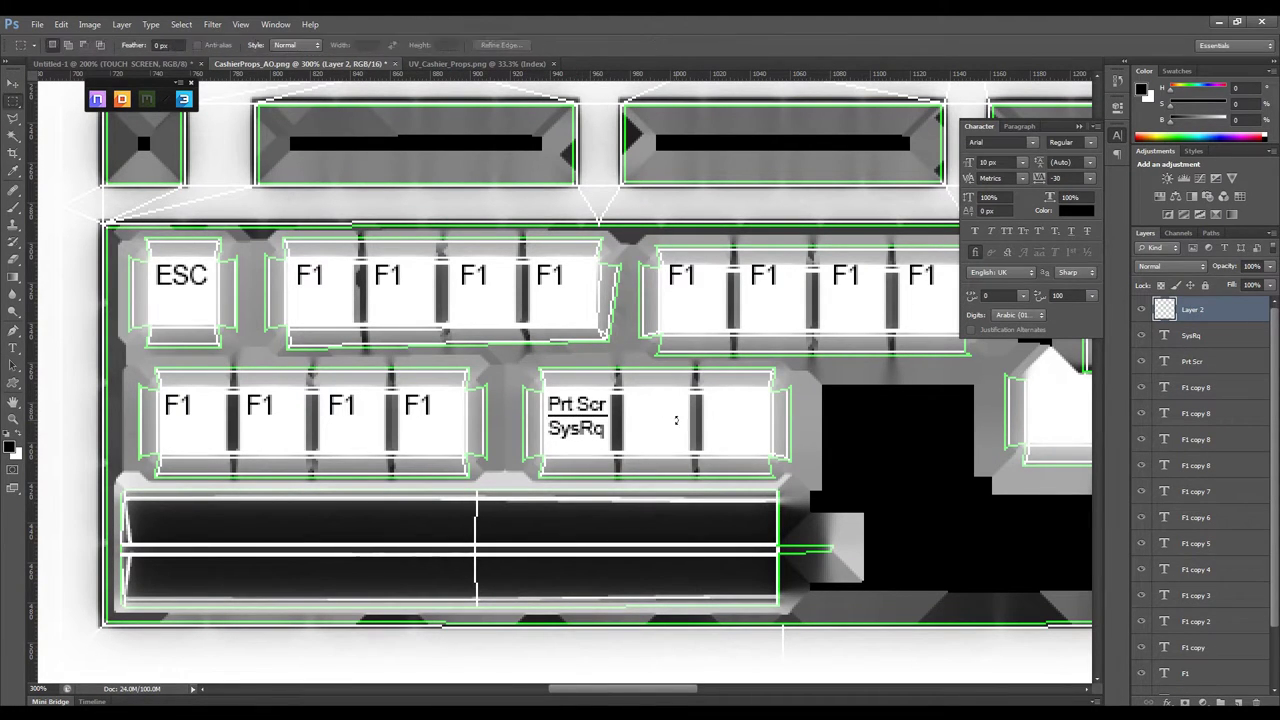
Duplicate the label onto the next key as Scroll Lock with 9 px line spacing
left_click_drag(541, 427, 621, 427, "alt")
double_click(650, 404)
type("Scroll")
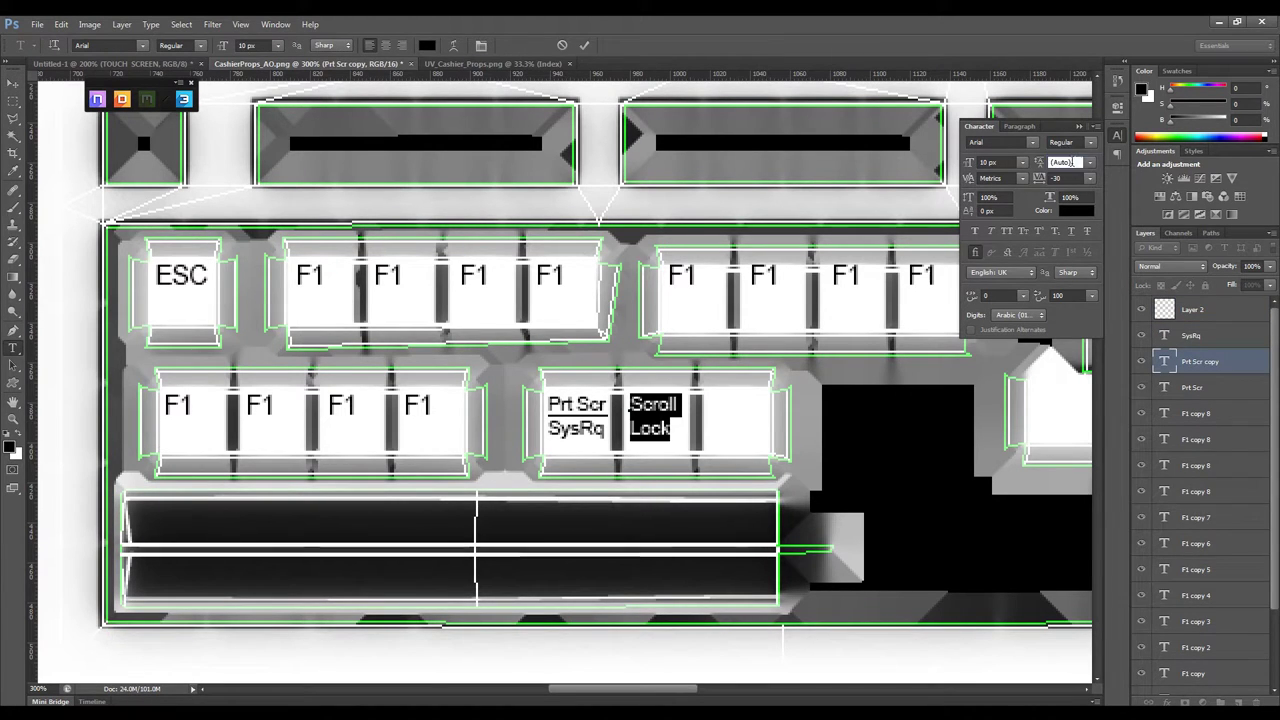
type("8")
left_click(18, 86)
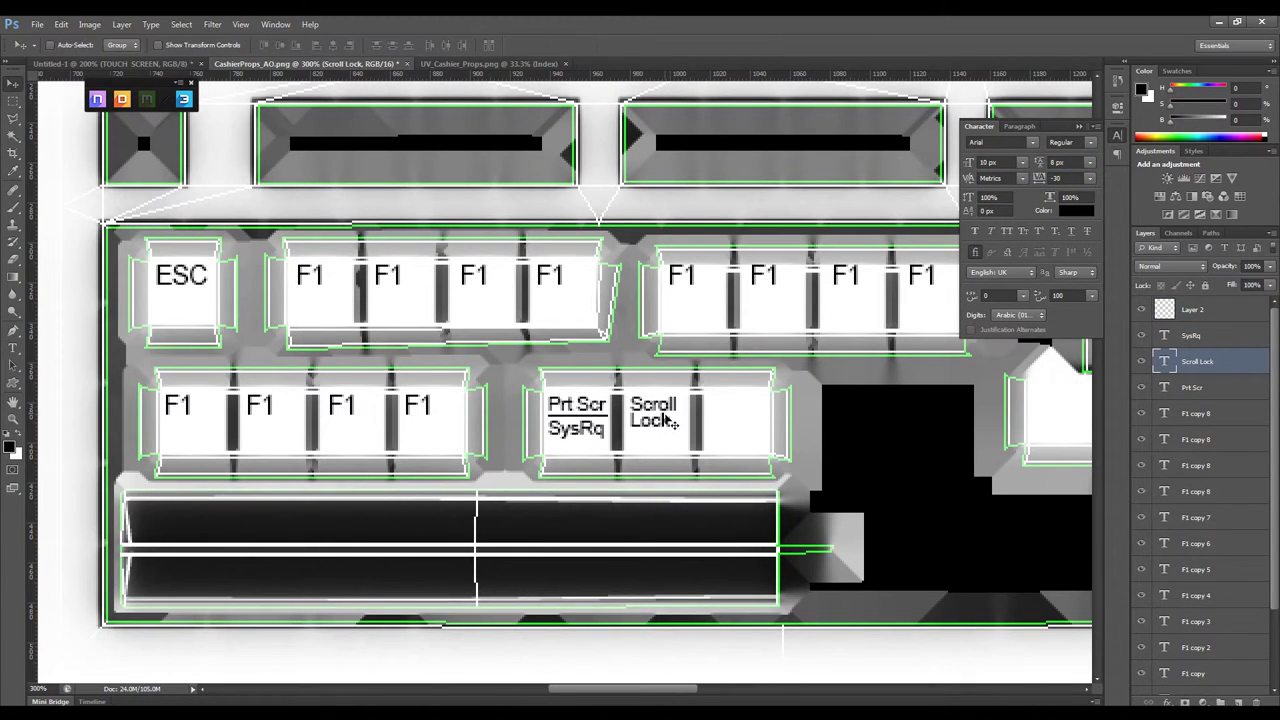
left_click(1090, 162)
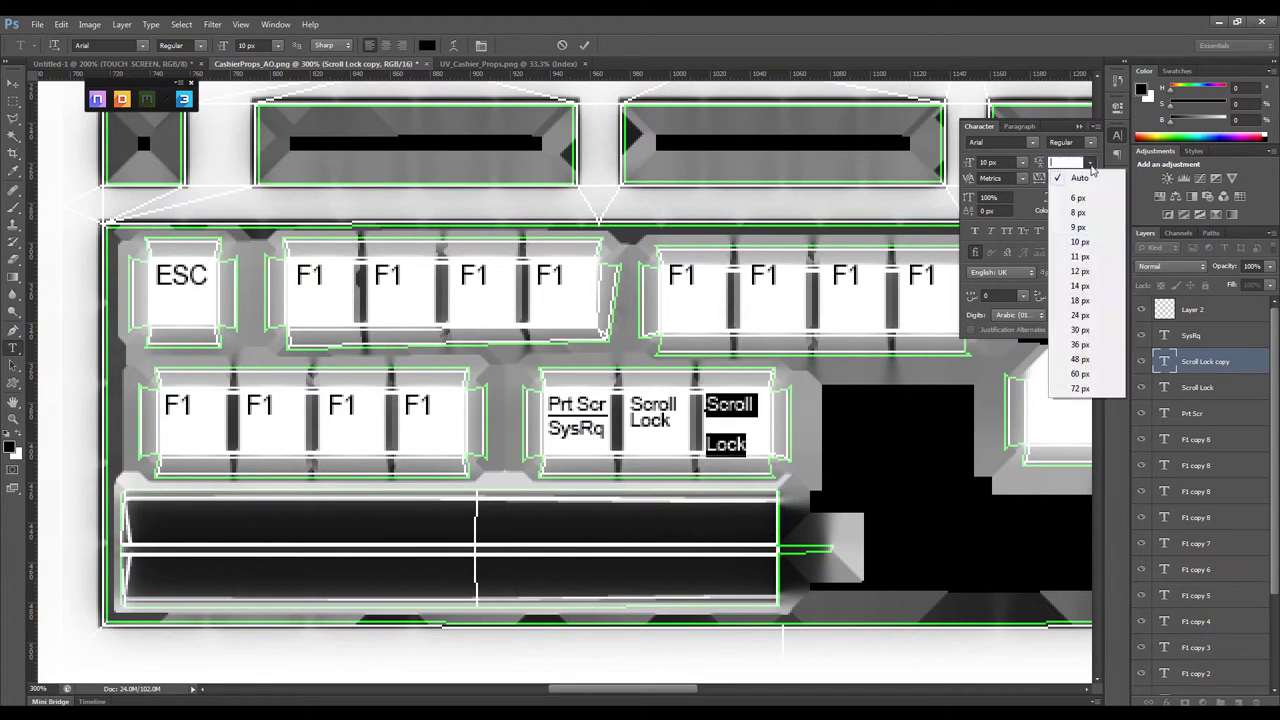
left_click(1005, 228)
type("Pause Breal")
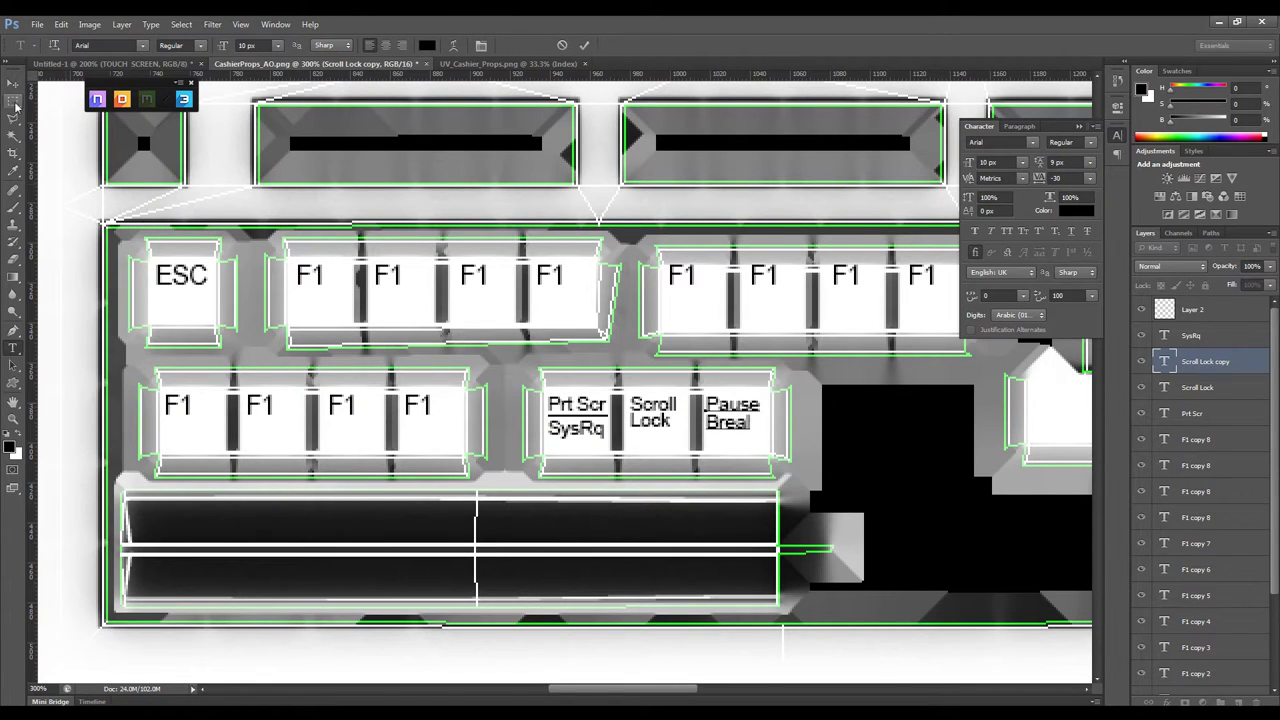
Add the Pause Break label with its divider, correcting the misspelled text
left_click(15, 105)
left_click_drag(740, 410, 775, 412)
left_click(13, 86)
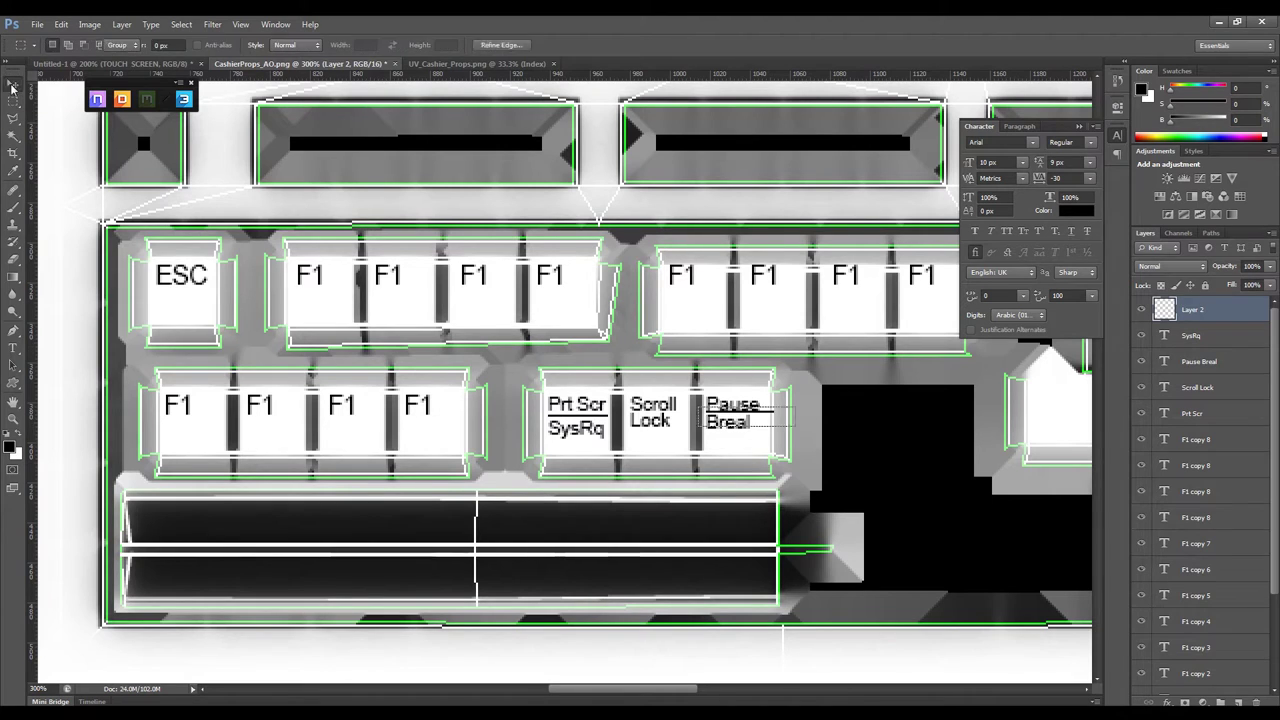
double_click(735, 412)
type("Pause Break")
key("ctrl+Return")
key("m")
scroll(519, 437, "right", 5)
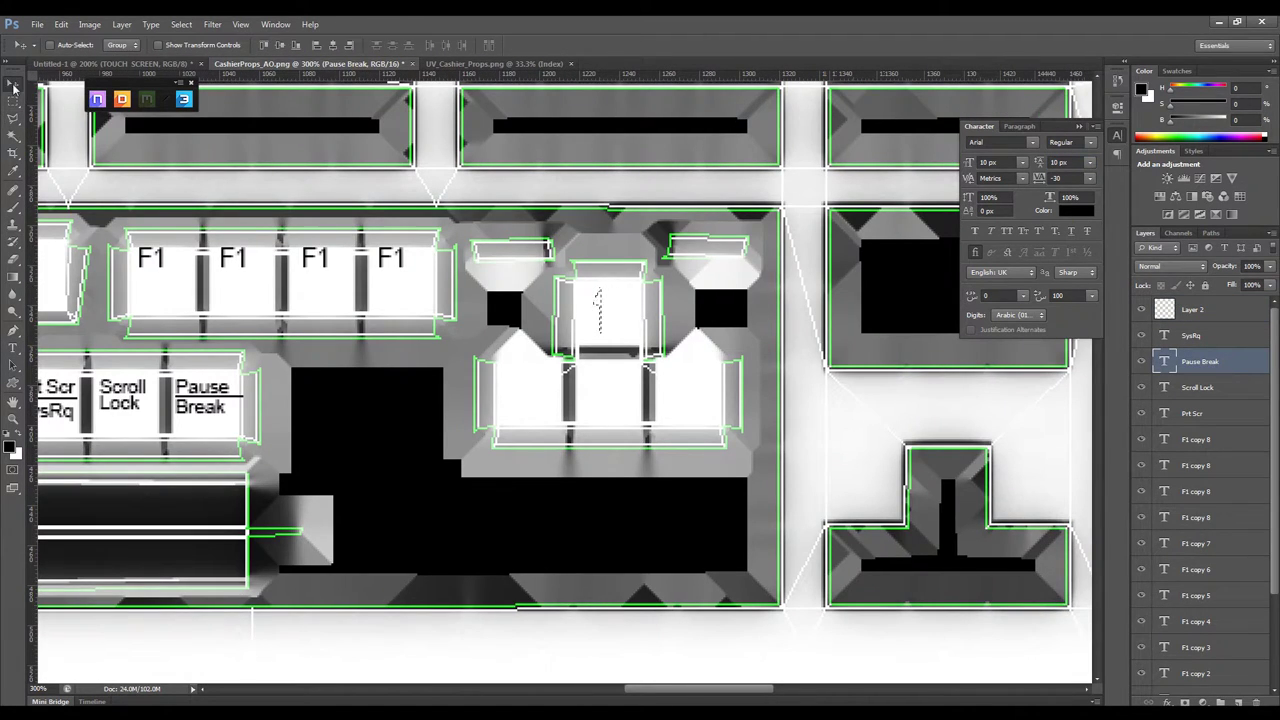
Copy the arrow symbol onto the arrow keys and check the labels against the UV wireframe
key("alt+bracketright")
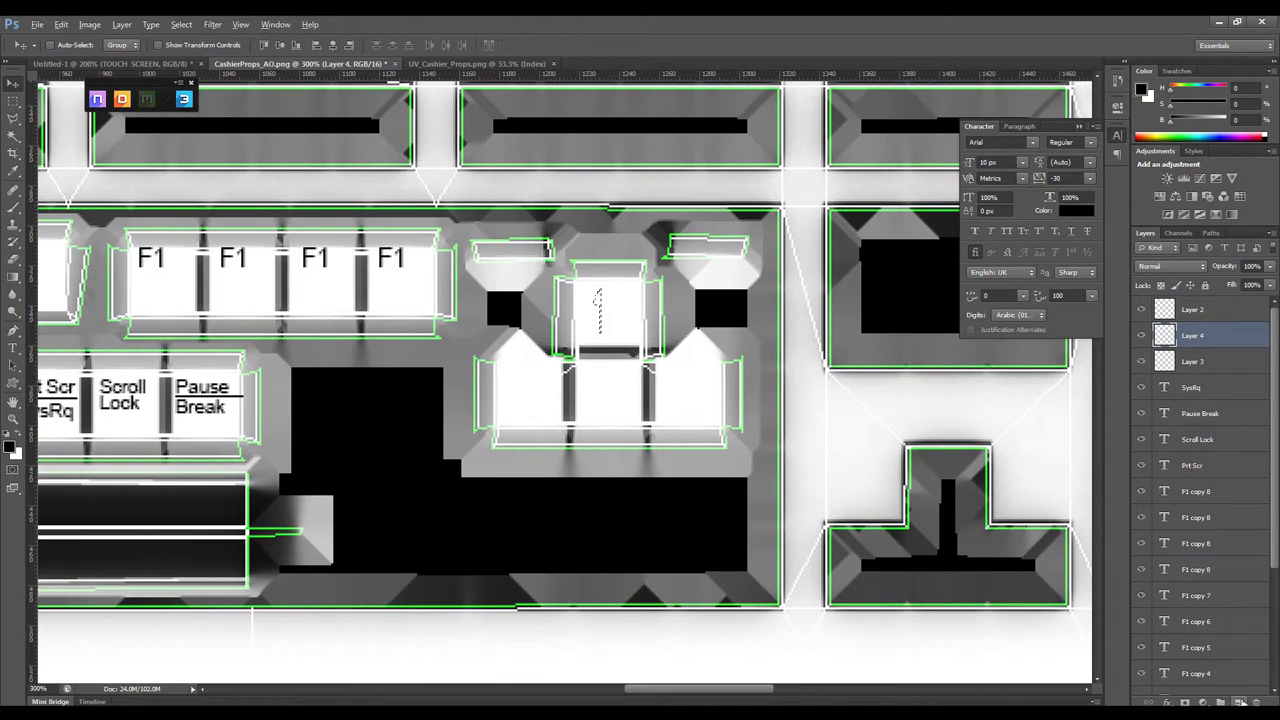
left_click_drag(598, 295, 617, 327, "alt")
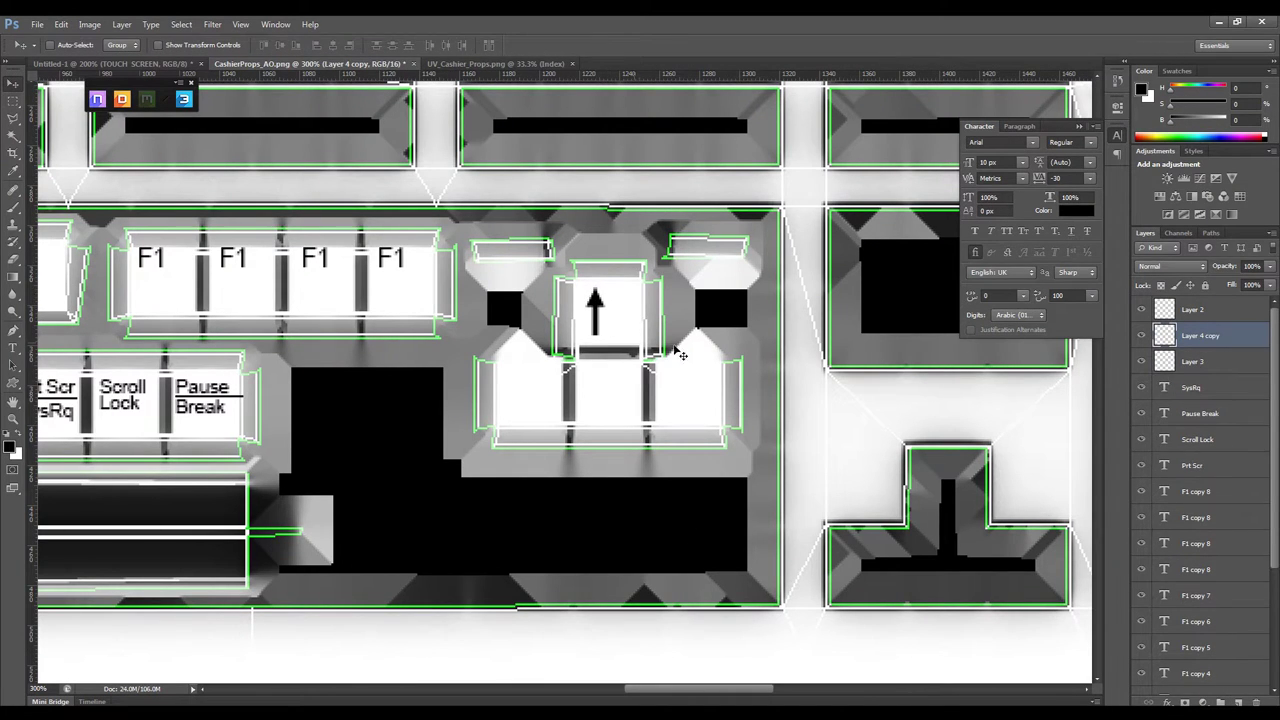
mouse_move(680, 354)
left_mouse_down("alt")
mouse_move(600, 400)
mouse_move(528, 391)
mouse_move(528, 374)
left_mouse_up("alt")
scroll(1200, 500, "down", 5)
left_click(1141, 682, "alt")
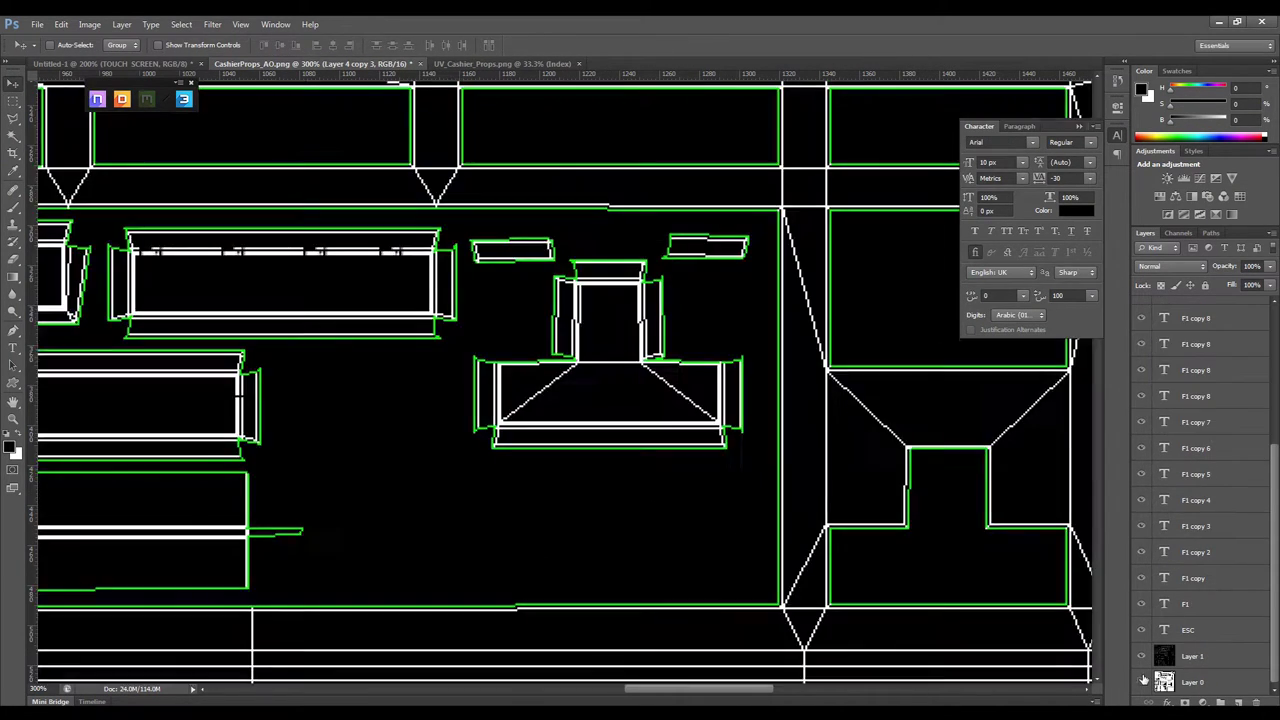
left_click(1141, 682, "alt")
mouse_move(1141, 682)
left_mouse_down()
mouse_move(1138, 657)
mouse_move(1141, 682)
left_mouse_up()
scroll(483, 369, "down", 3, "alt")
scroll(483, 369, "up", 3, "alt")
left_click_drag(483, 369, 663, 409)
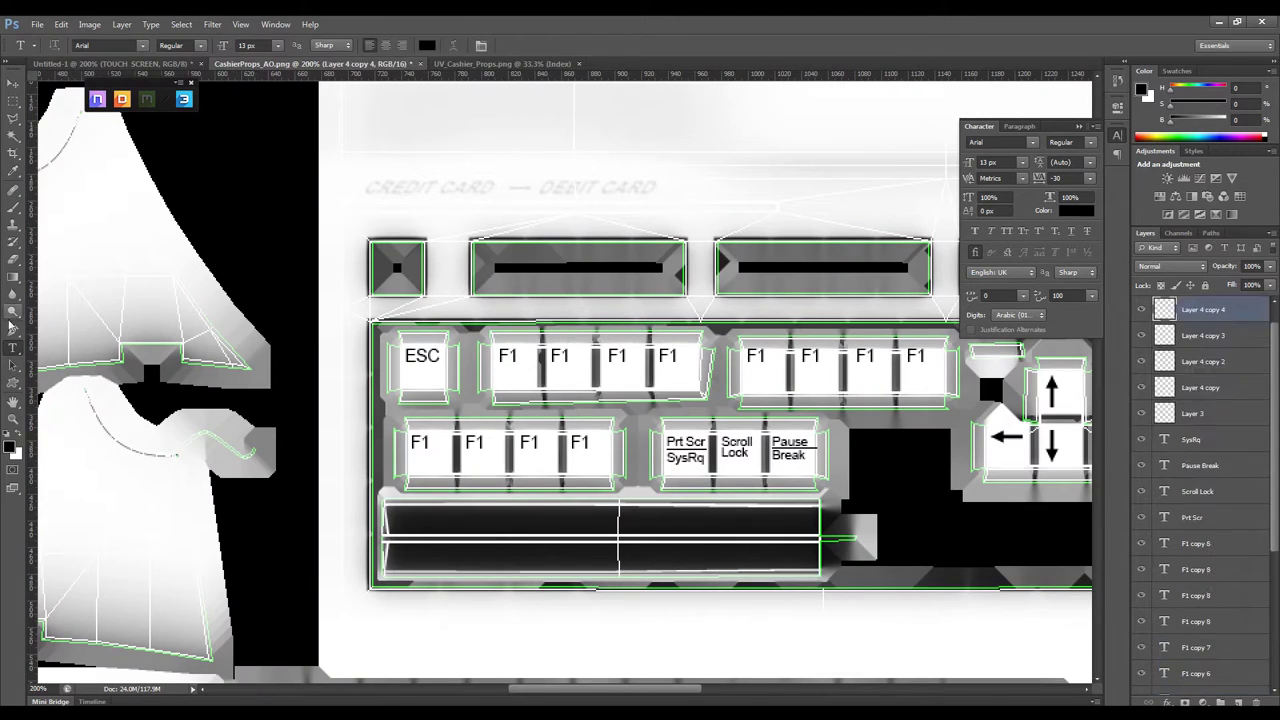
Renumber the first-row function keys to F3, F5, F6 and F8
type("3")
left_click(668, 355)
type("5")
left_click(810, 355)
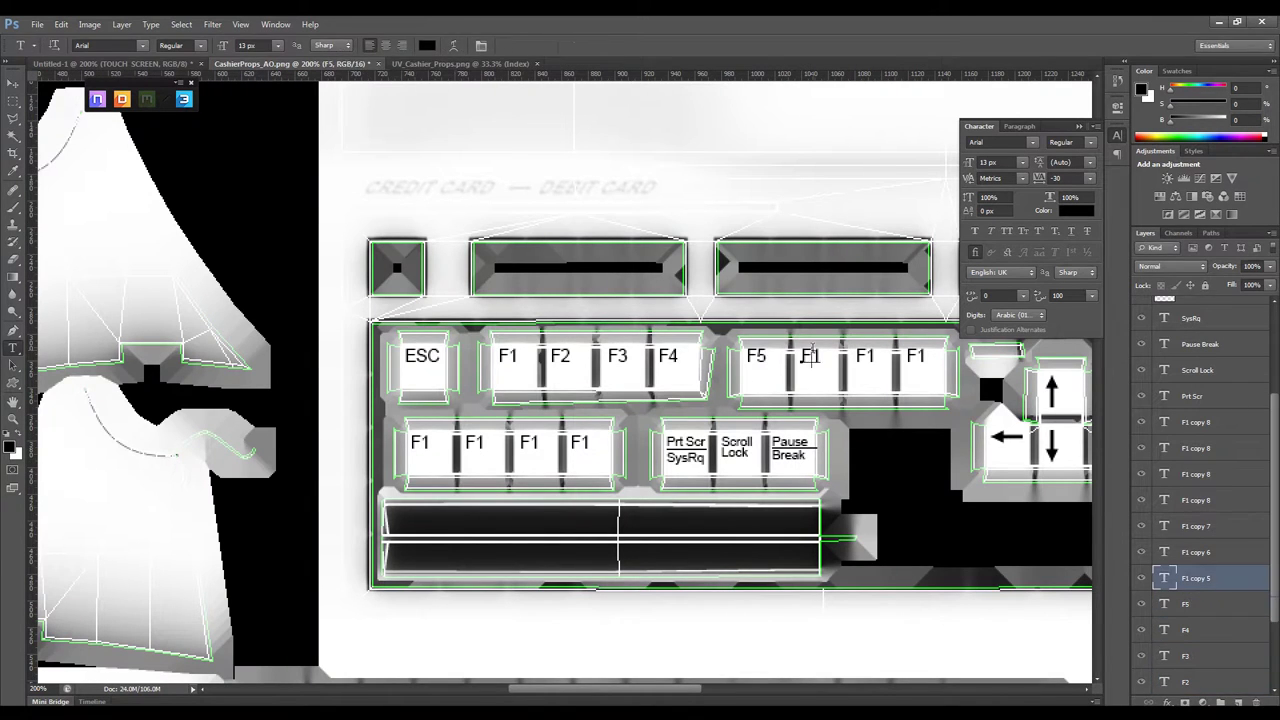
type("6")
left_click(742, 357)
left_click(790, 357)
type("8")
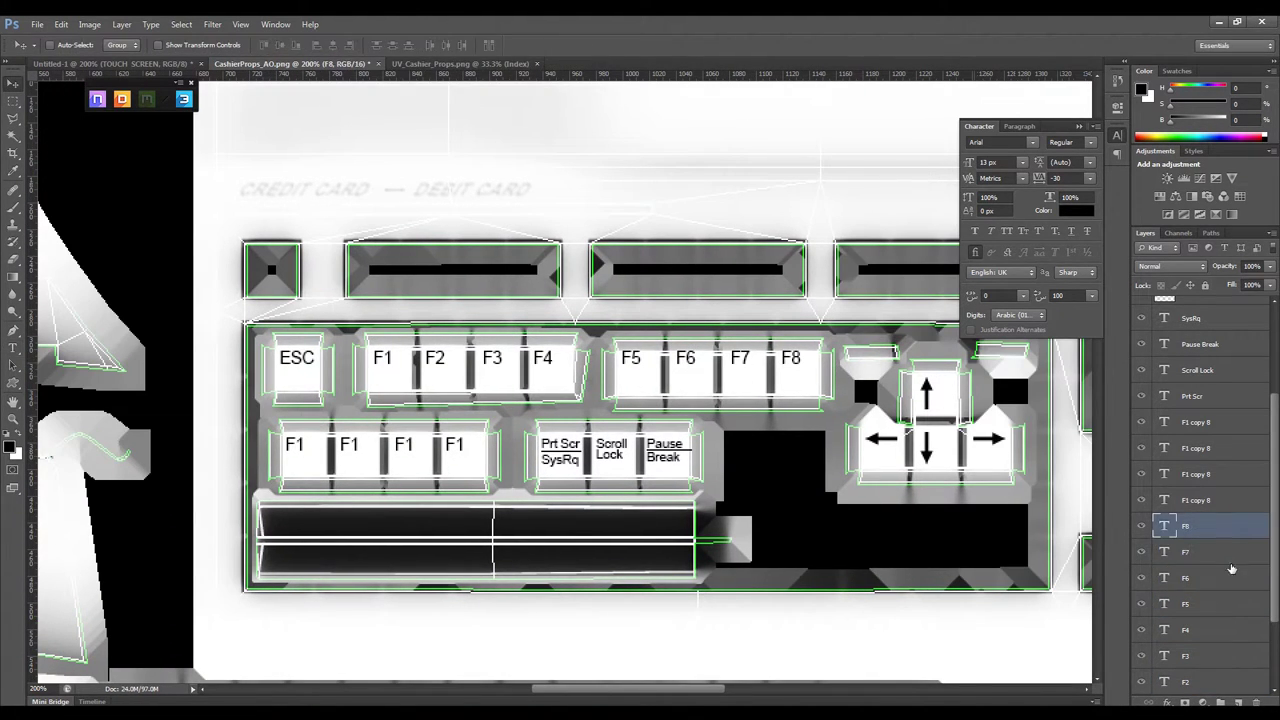
Renumber the second-row function keys to F9, F10, F11 and F12
left_click(294, 444)
type("9")
left_click(349, 444)
type("10")
left_click(404, 444)
type("1")
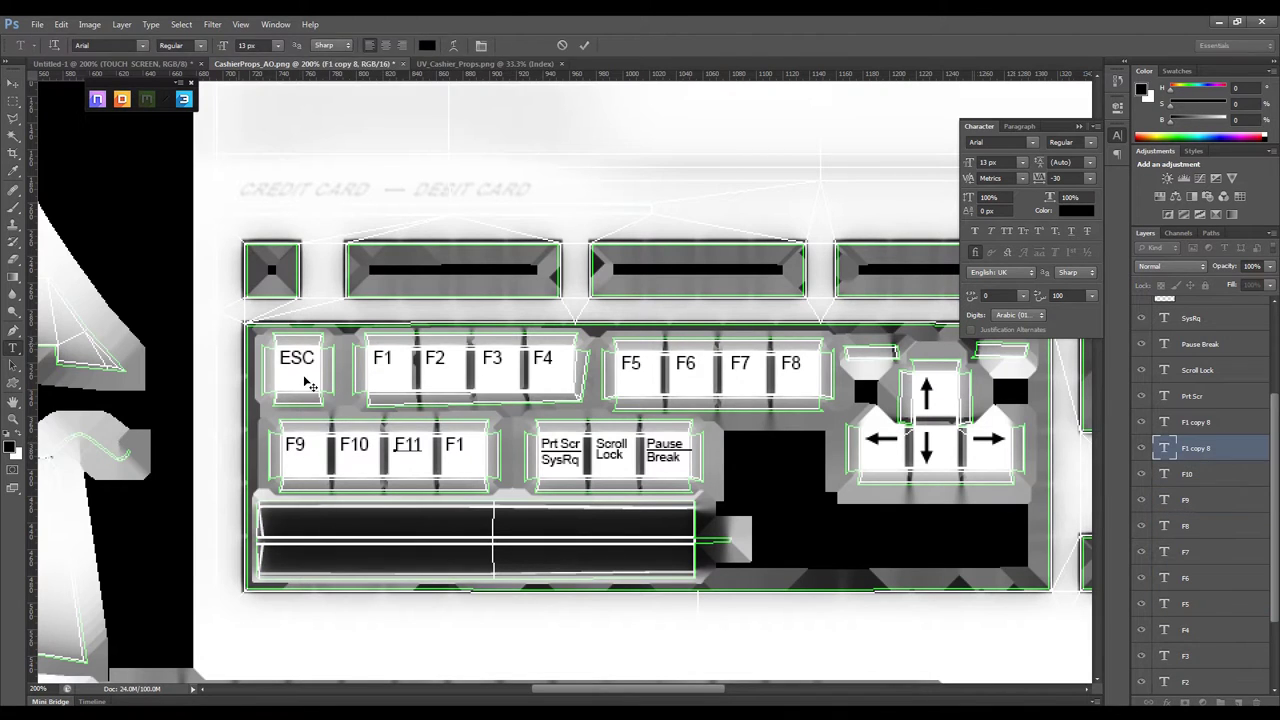
left_click(474, 447)
type("2")
key("ctrl+Return")
key("ctrl+0")
key("ctrl+1")
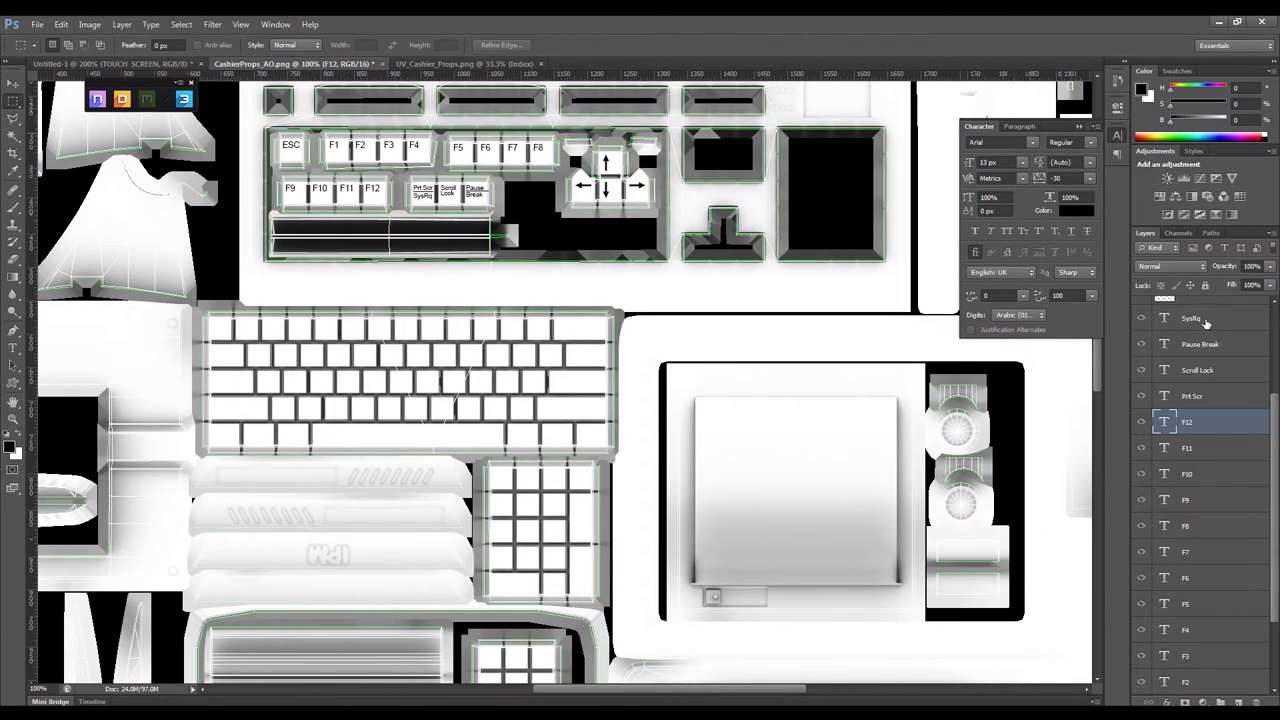
Copy the Scroll Lock label into the navigation keys and relabel one as Home
left_click_drag(521, 553, 521, 602)
left_click_drag(521, 602, 551, 377)
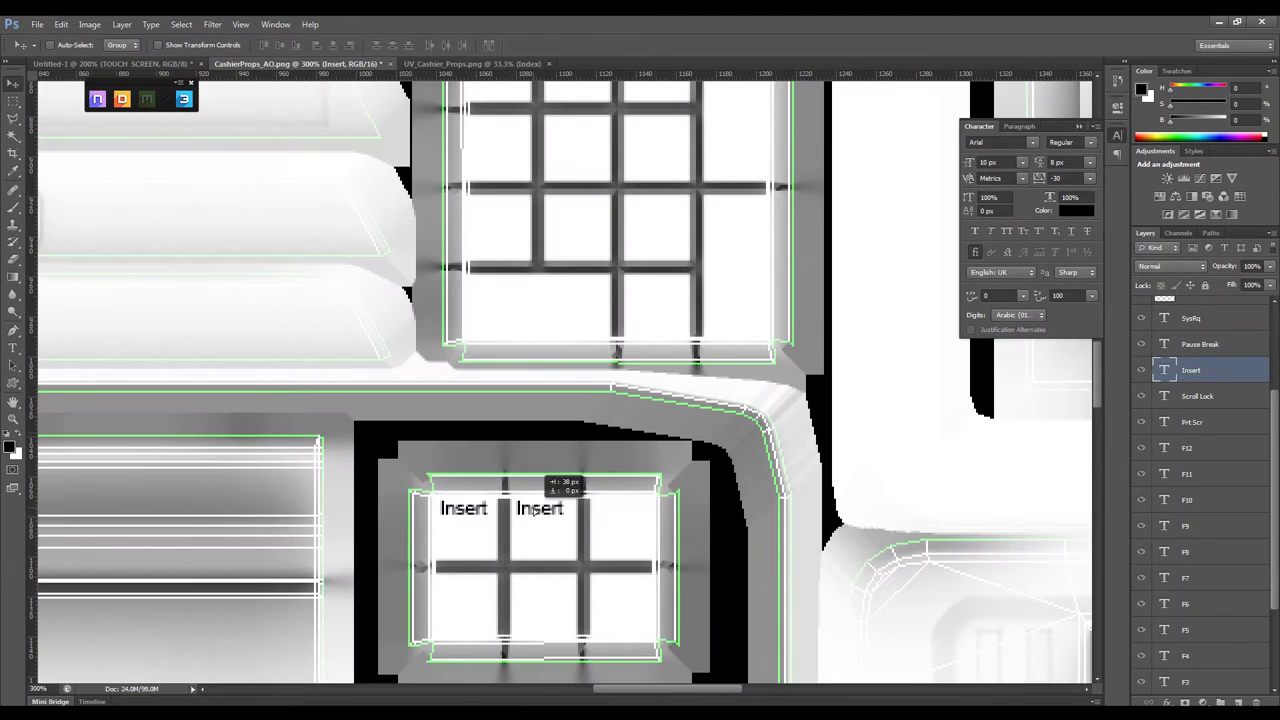
double_click(540, 508)
type("Home")
key("ctrl+Return")
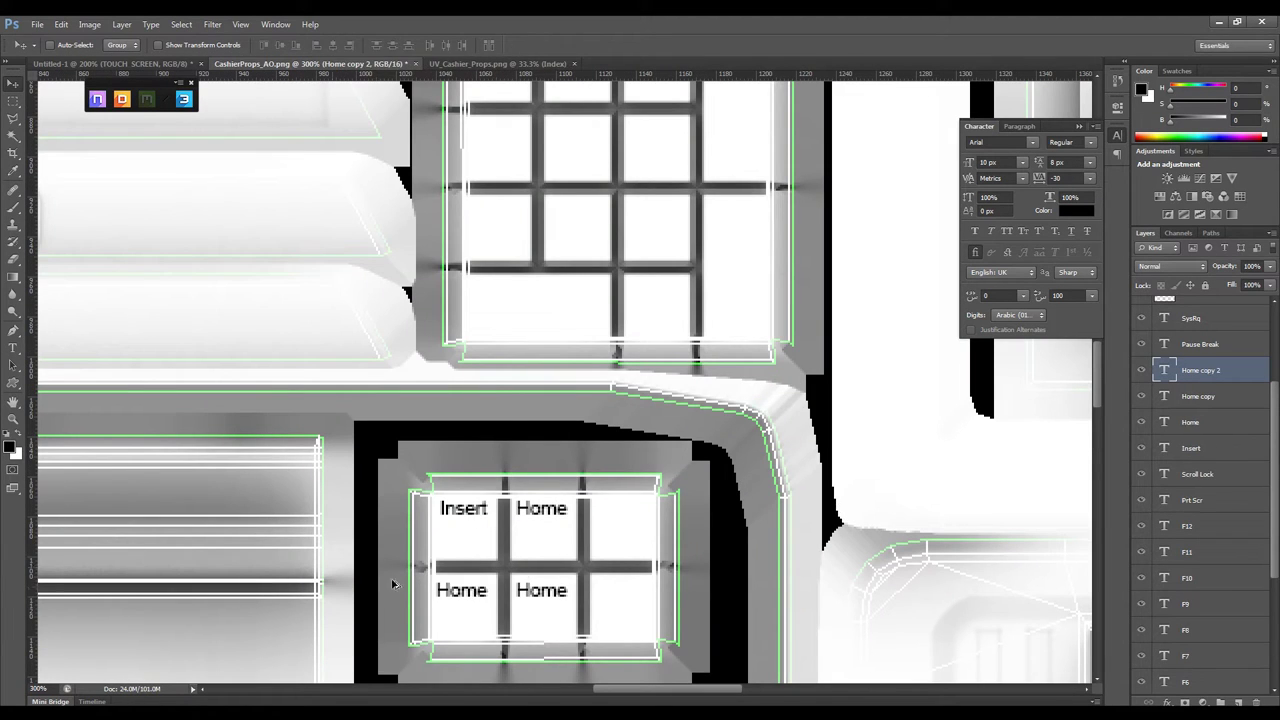
Finish the Delete, End, Page Down and Page Up navigation-key labels
type("te")
key("ctrl+Return")
double_click(540, 590)
type("End")
key("ctrl+Return")
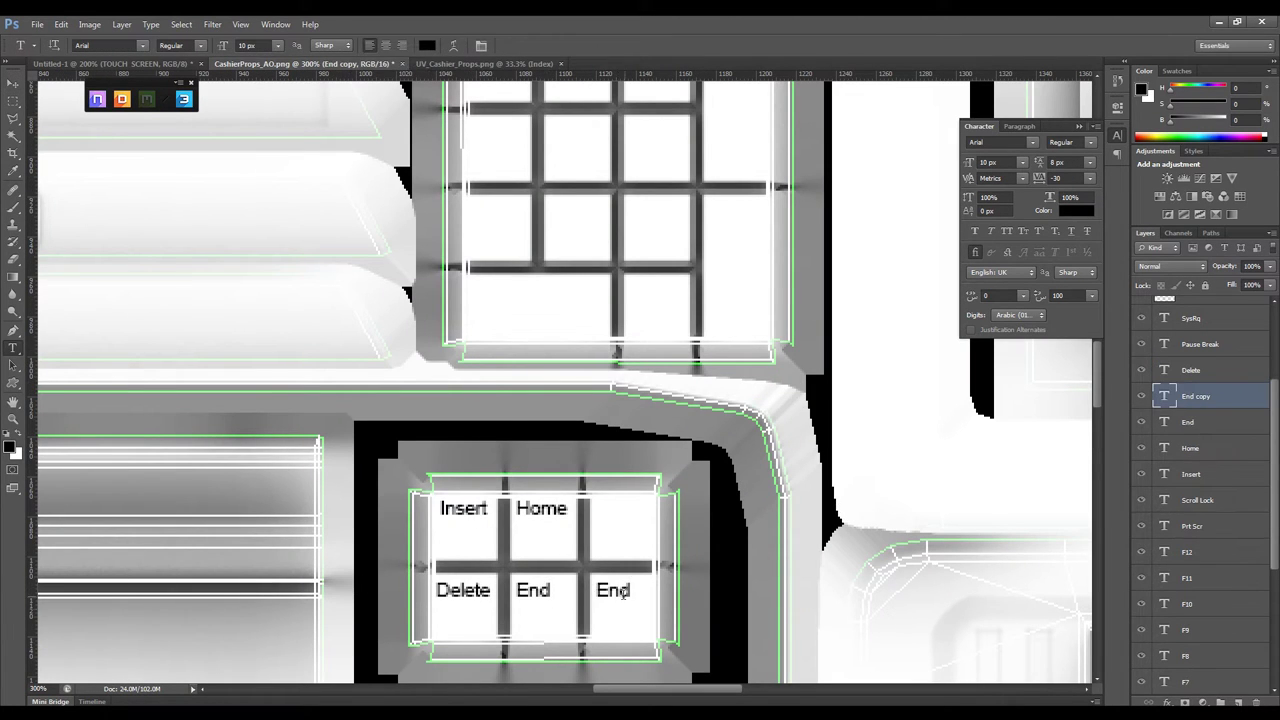
key("ctrl+Return")
mouse_move(500, 423)
left_mouse_down("alt")
mouse_move(500, 341)
mouse_move(560, 300)
left_mouse_up("alt")
left_click(13, 101)
Label the numpad's first key Num Lock on two lines
key("ctrl+minus")
key("ctrl+minus")
key("ctrl+minus")
scroll(560, 300, "up", 4, "alt")
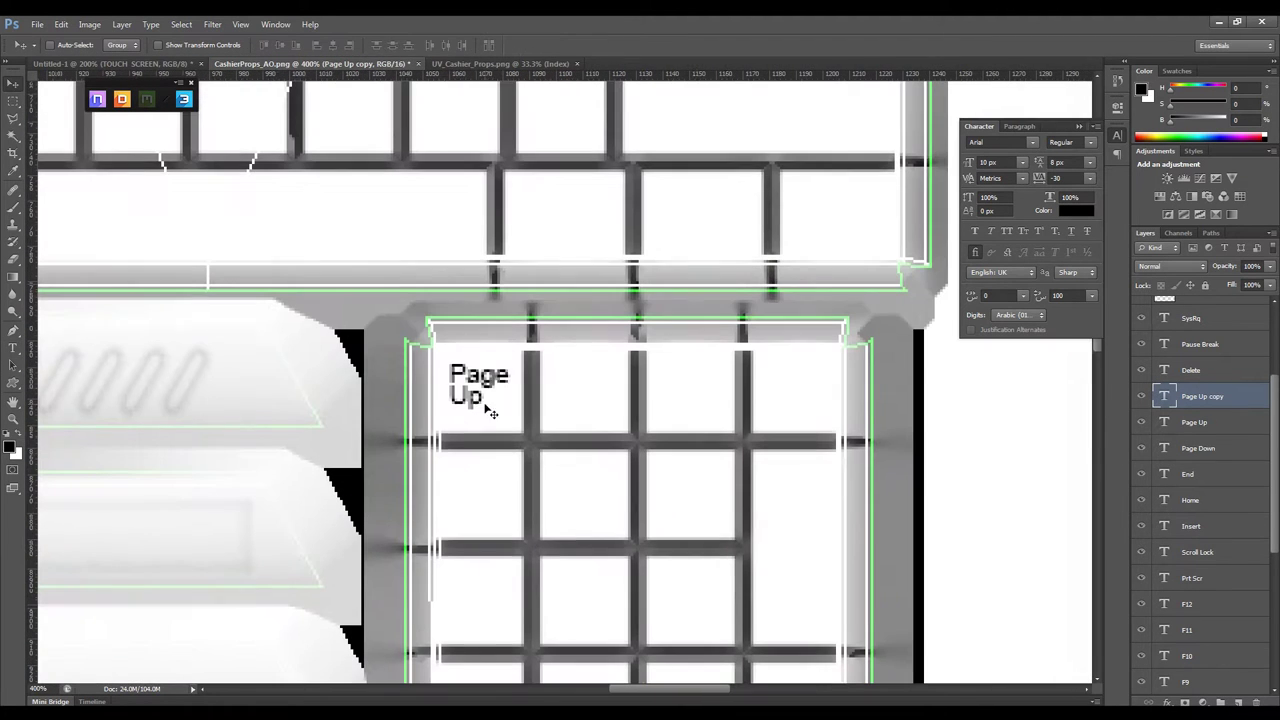
double_click(485, 398)
key("Return")
type("Lock")
key("ctrl+Return")
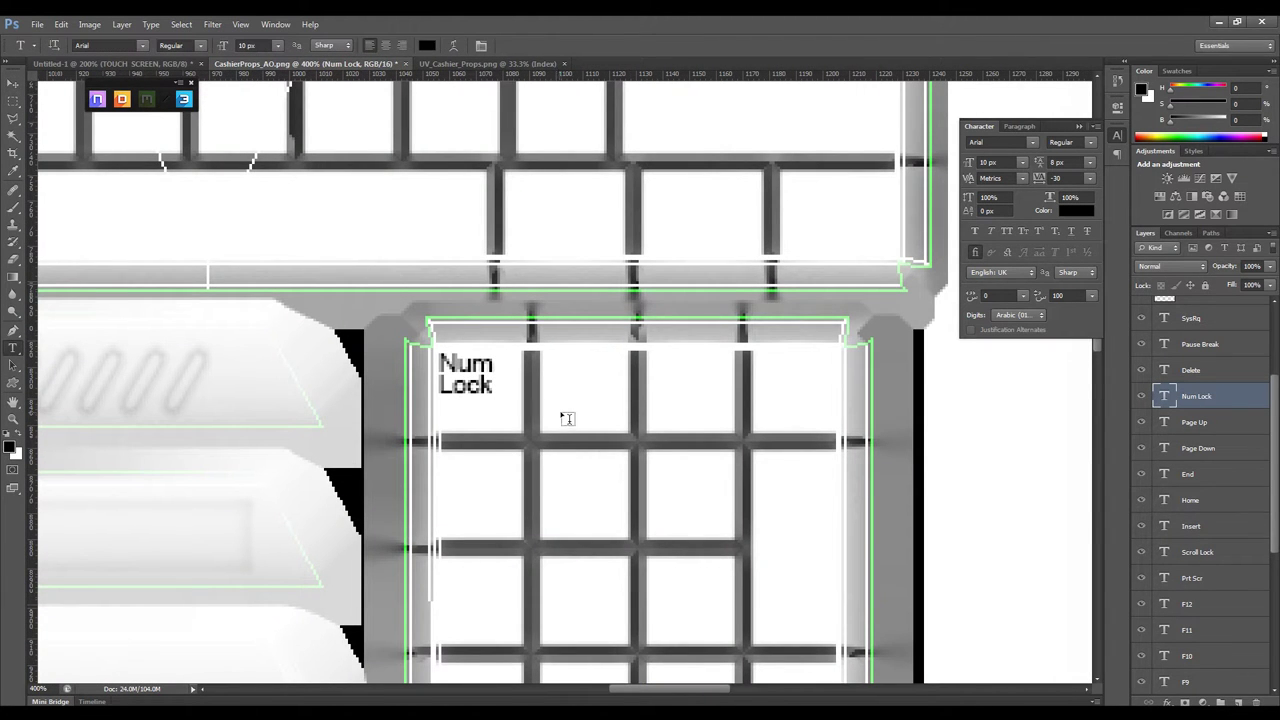
Label the numpad /, *, - and + keys
key("ctrl+Return")
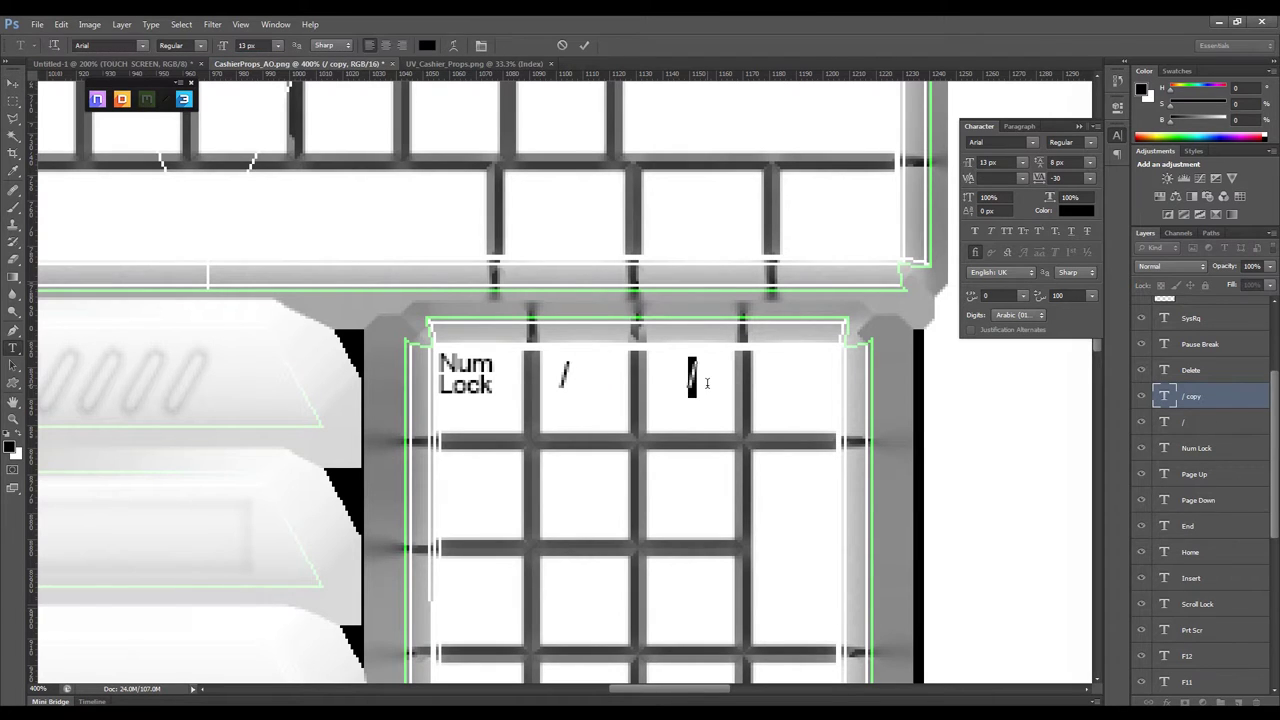
key("ctrl+Return")
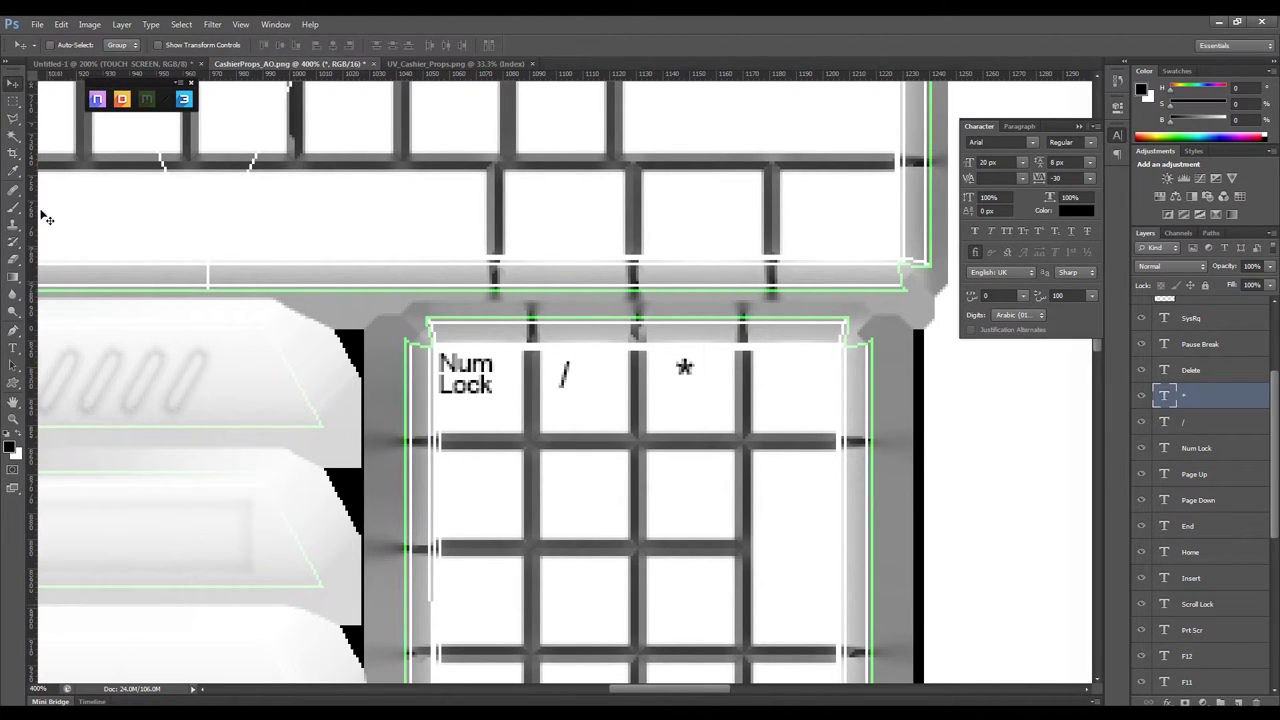
left_click(15, 347)
key("Return")
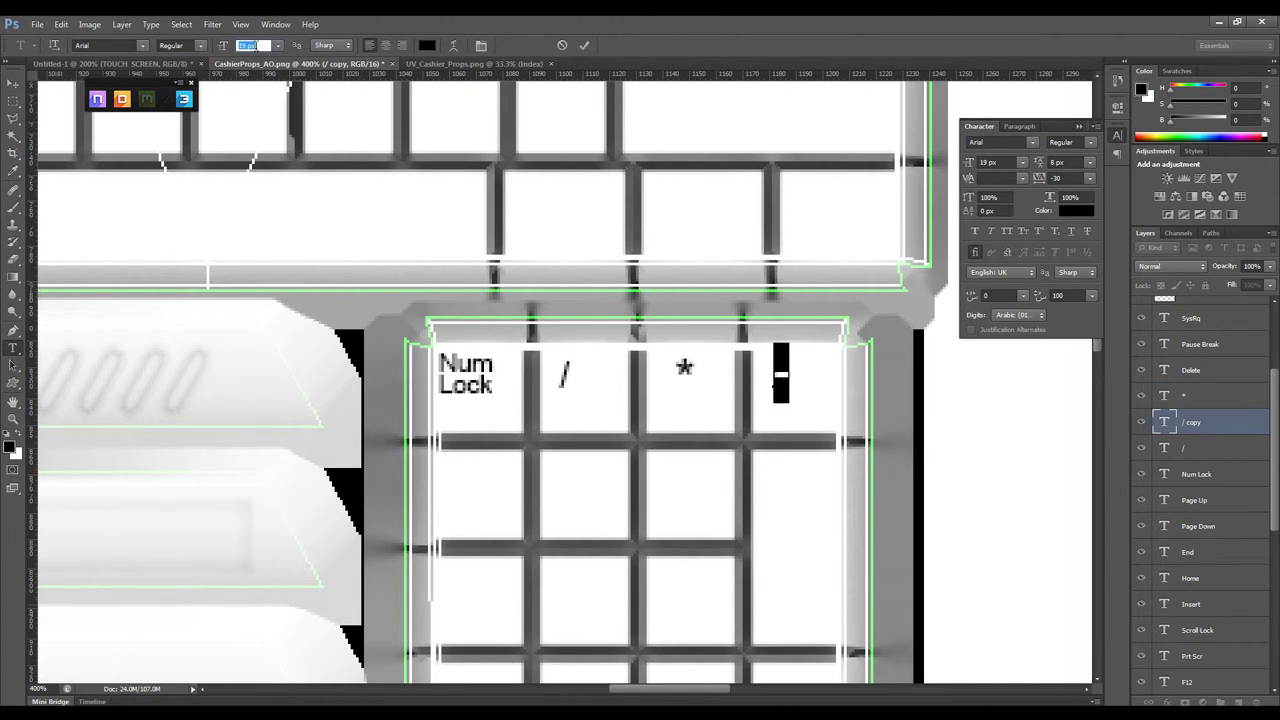
key("ctrl+Return")
left_click_drag(786, 383, 779, 480, "alt")
key("t")
type("+")
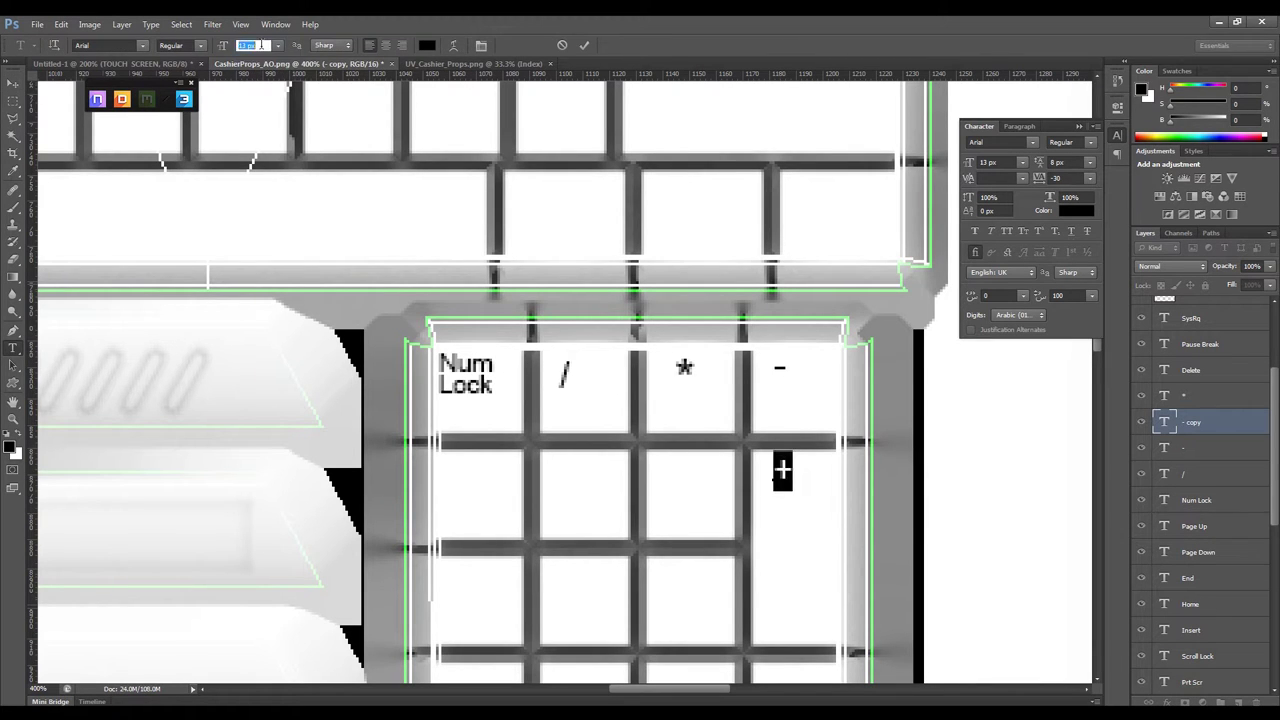
key("ctrl+Return")
scroll(814, 457, "down", 3)
left_click(447, 220)
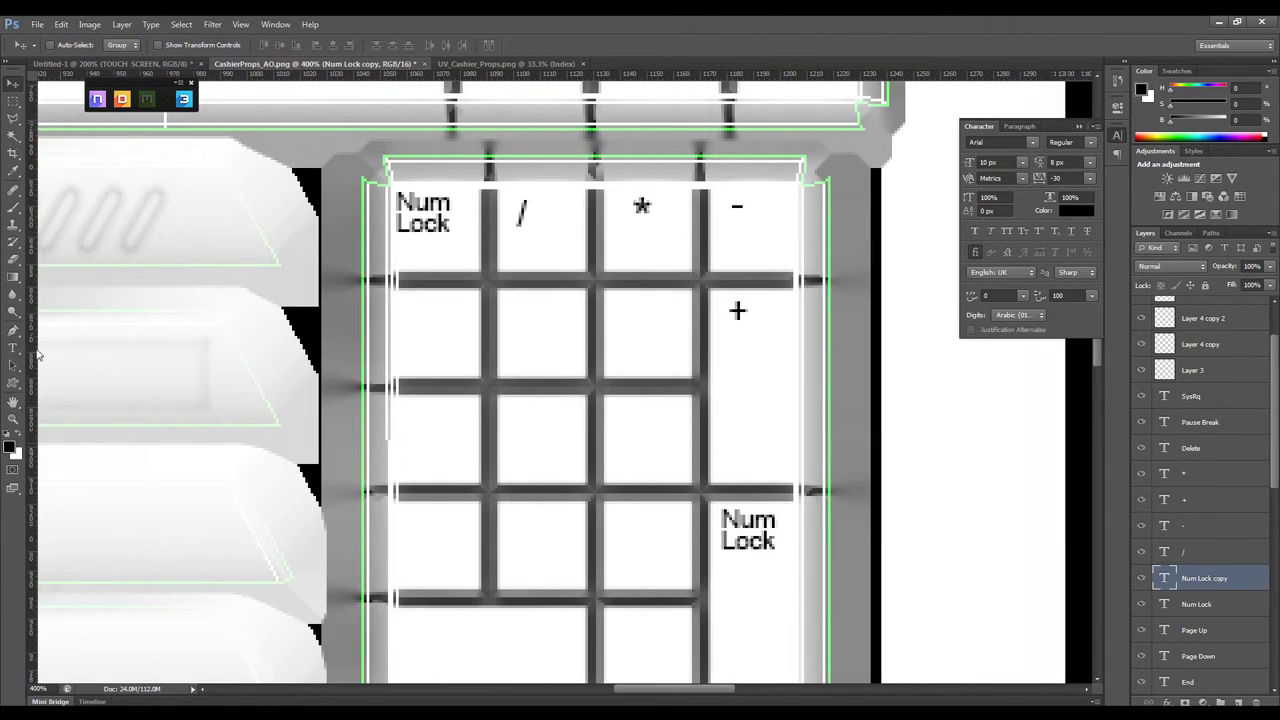
Change the copied Num Lock label at the lower right to Enter
double_click(740, 530)
type("Enter")
key("ctrl+Return")
scroll(743, 531, "down", 2)
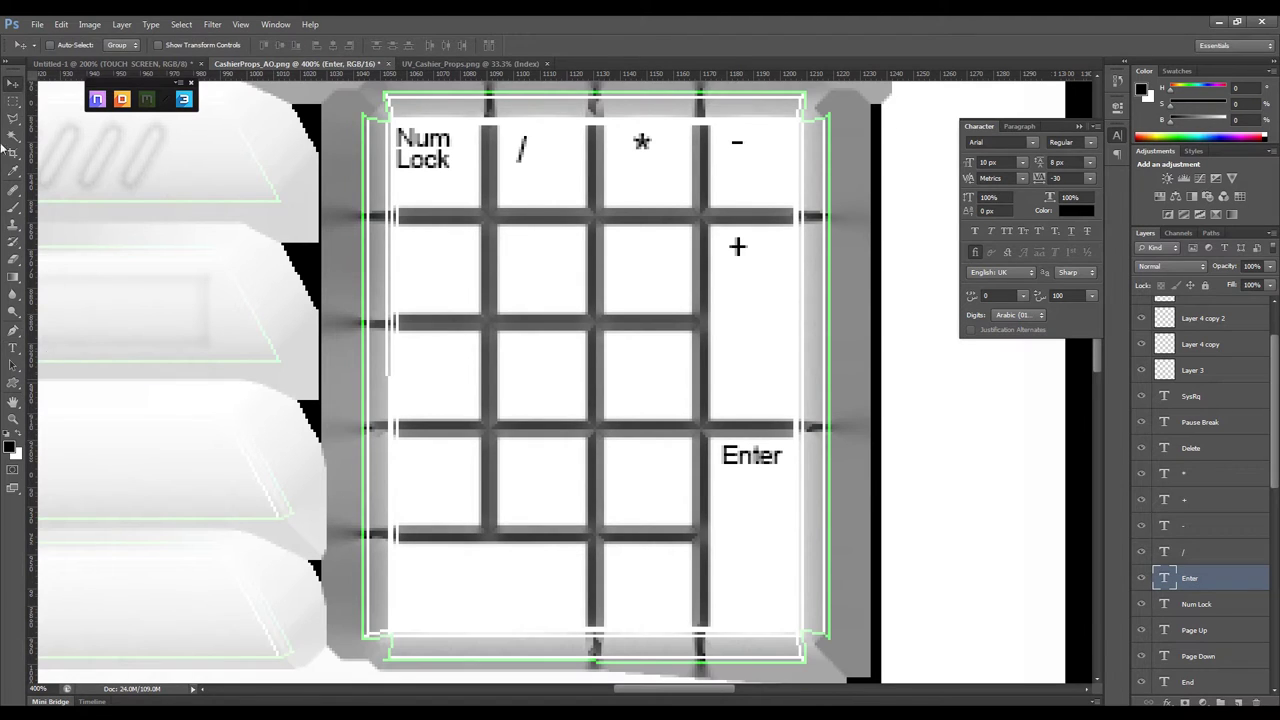
Add the 7 key labels and copy them one column to the right
type("7")
left_click(14, 88)
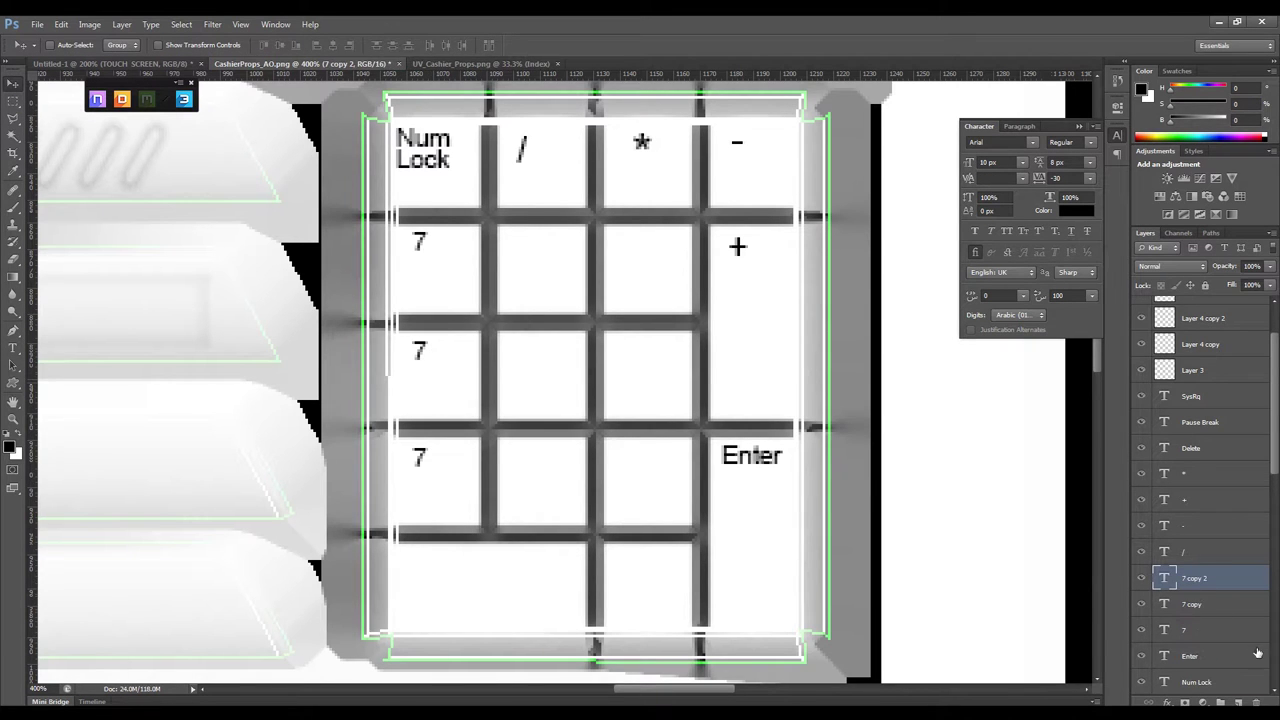
left_click(1200, 629, "shift")
left_click_drag(437, 376, 531, 376, "alt")
Retype the bottom and middle numpad rows as 1, 2, 3 and 4, 5, 6
double_click(419, 457)
type("1")
double_click(520, 457)
type("2")
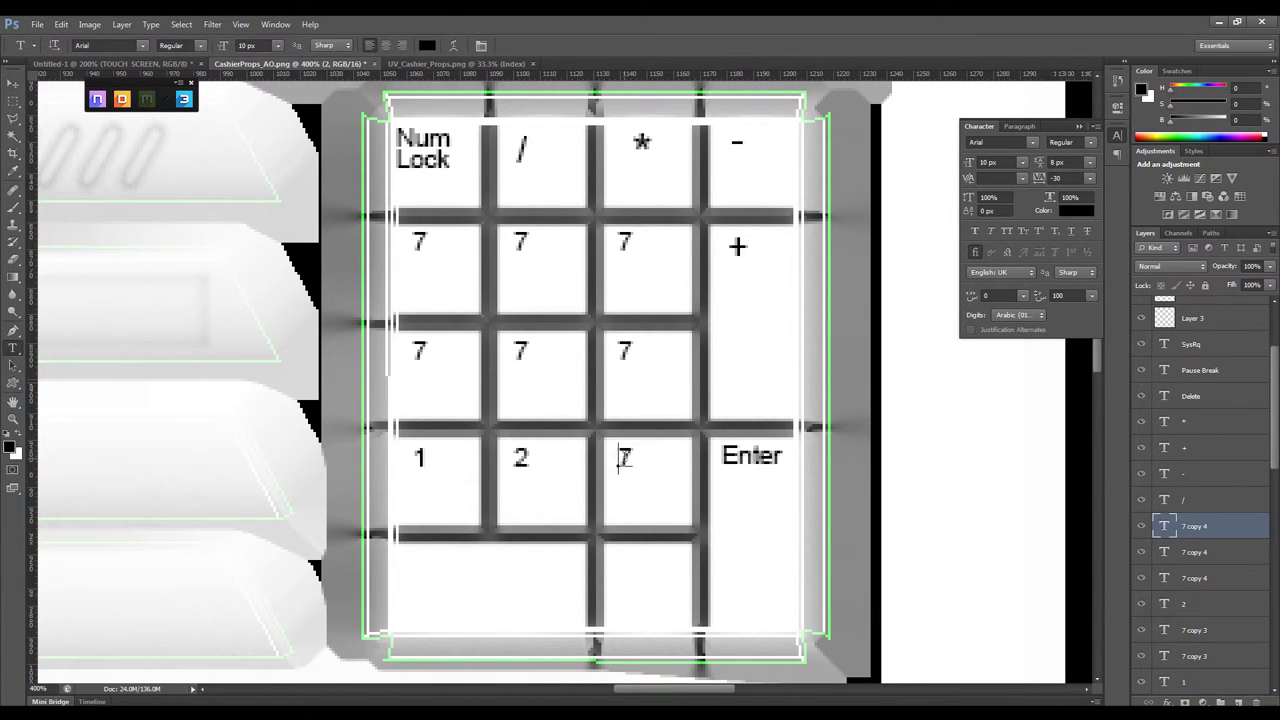
double_click(625, 457)
type("3")
double_click(430, 347)
type("4")
double_click(531, 347)
type("5")
double_click(636, 347)
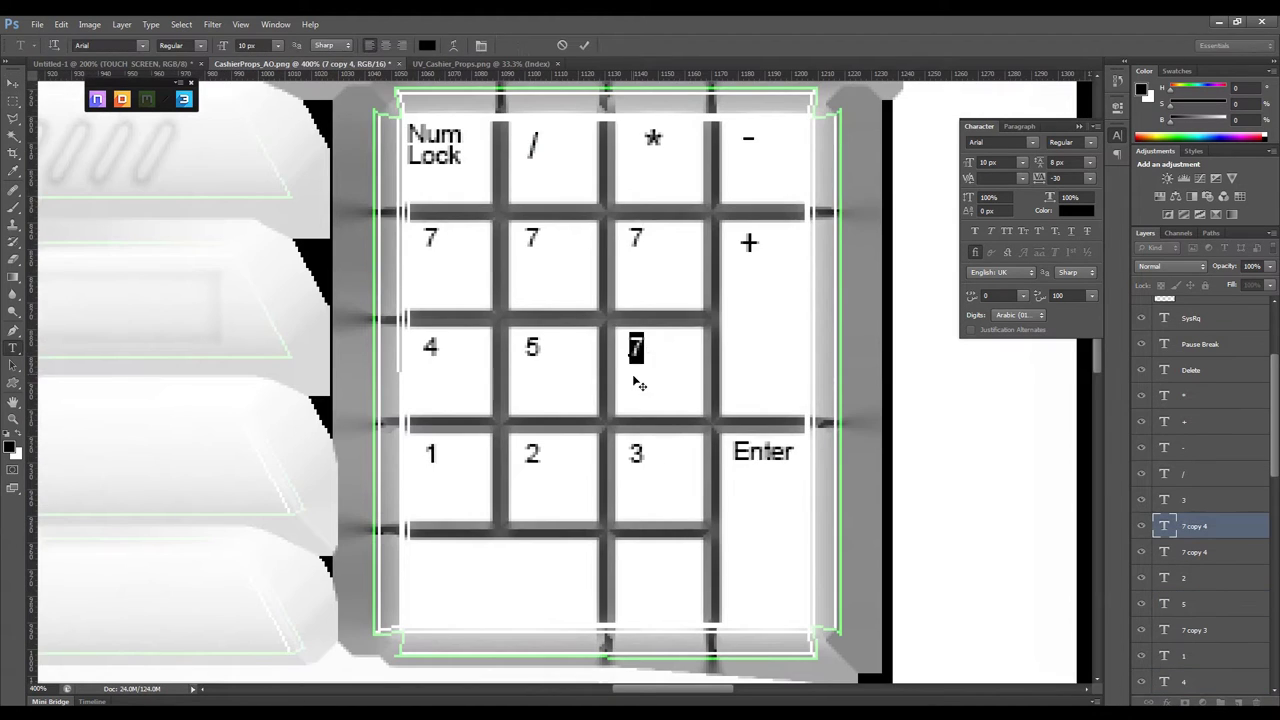
type("6")
Retype the top-row numpad labels as 7 and 9
scroll(1201, 631, "down", 1)
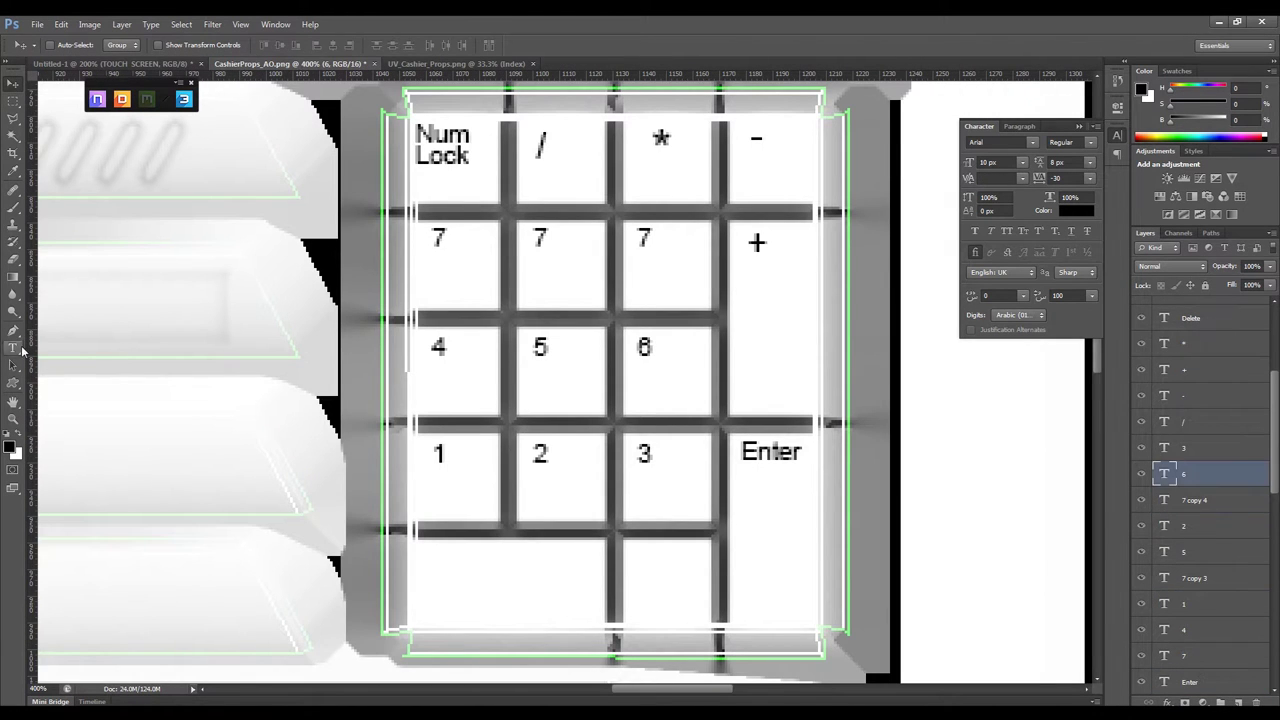
double_click(437, 240)
type("7")
double_click(540, 240)
type("9")
double_click(644, 240)
type("9")
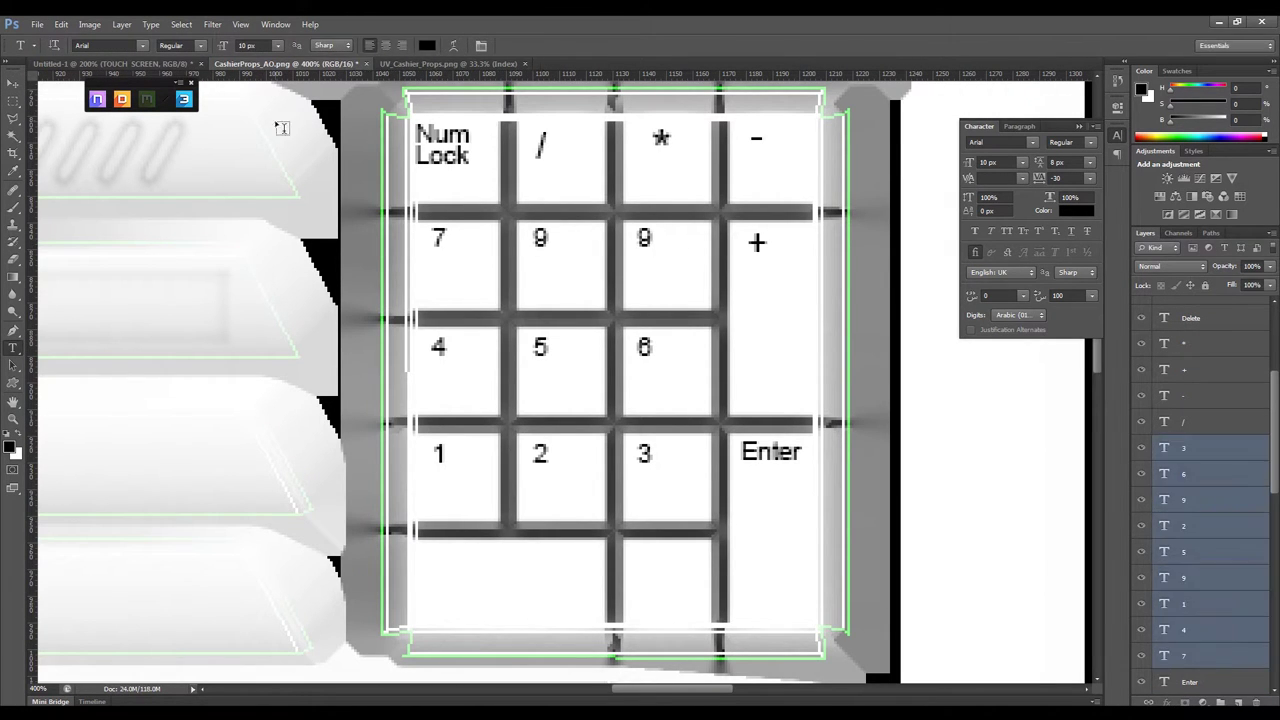
Set the digit labels to 12 px and place the 0 label
key("ctrl+shift+period")
key("ctrl+shift+period")
key("ctrl+shift+period")
left_click(11, 85)
type("12")
key("Return")
key("v")
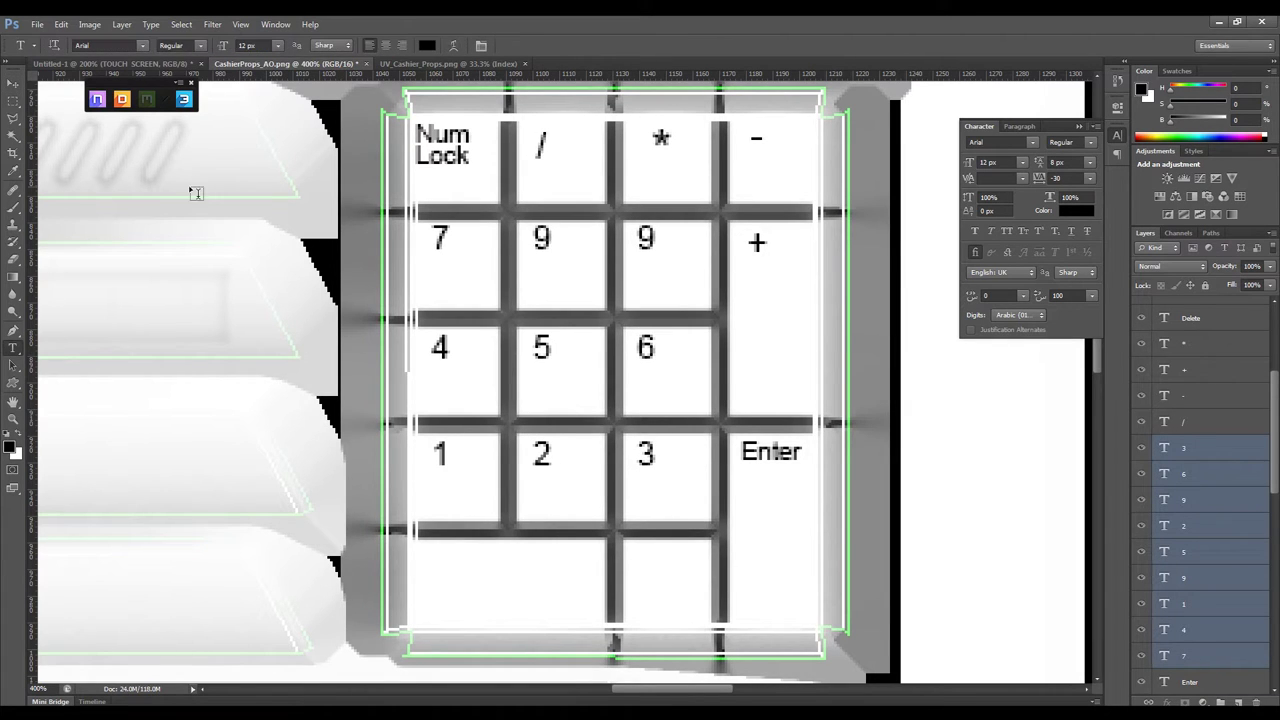
key("v")
left_click_drag(643, 457, 365, 545, "alt")
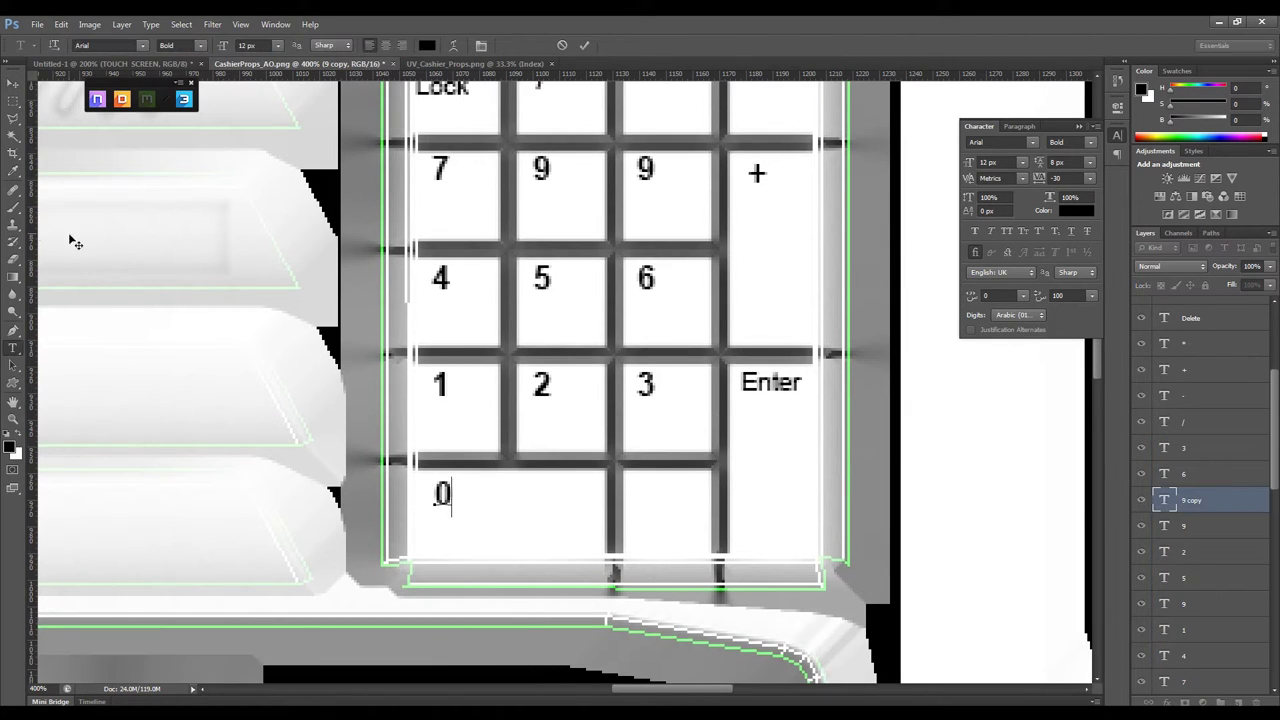
key("v")
Add Home under 7 and PgUp under 9 as secondary labels
scroll(600, 400, "up", 3)
type("Home")
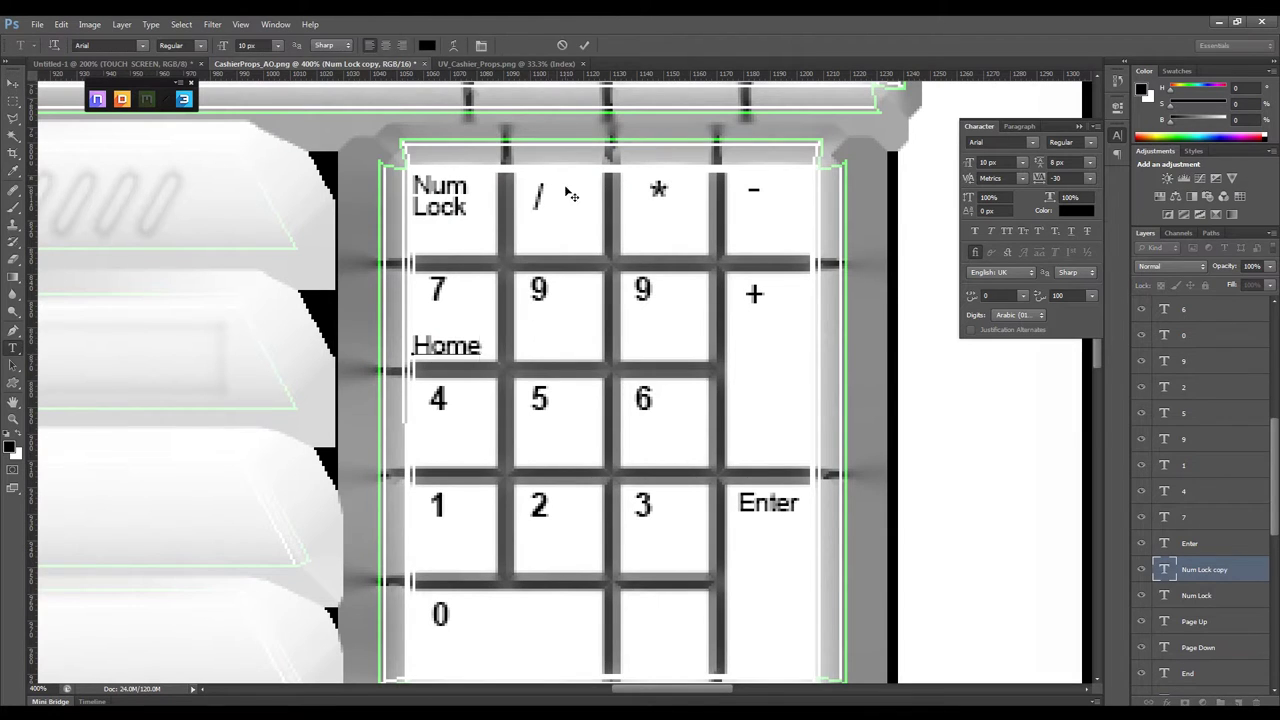
key("ctrl+Return")
key("v")
double_click(657, 345)
type("PgUp")
key("ctrl+Return")
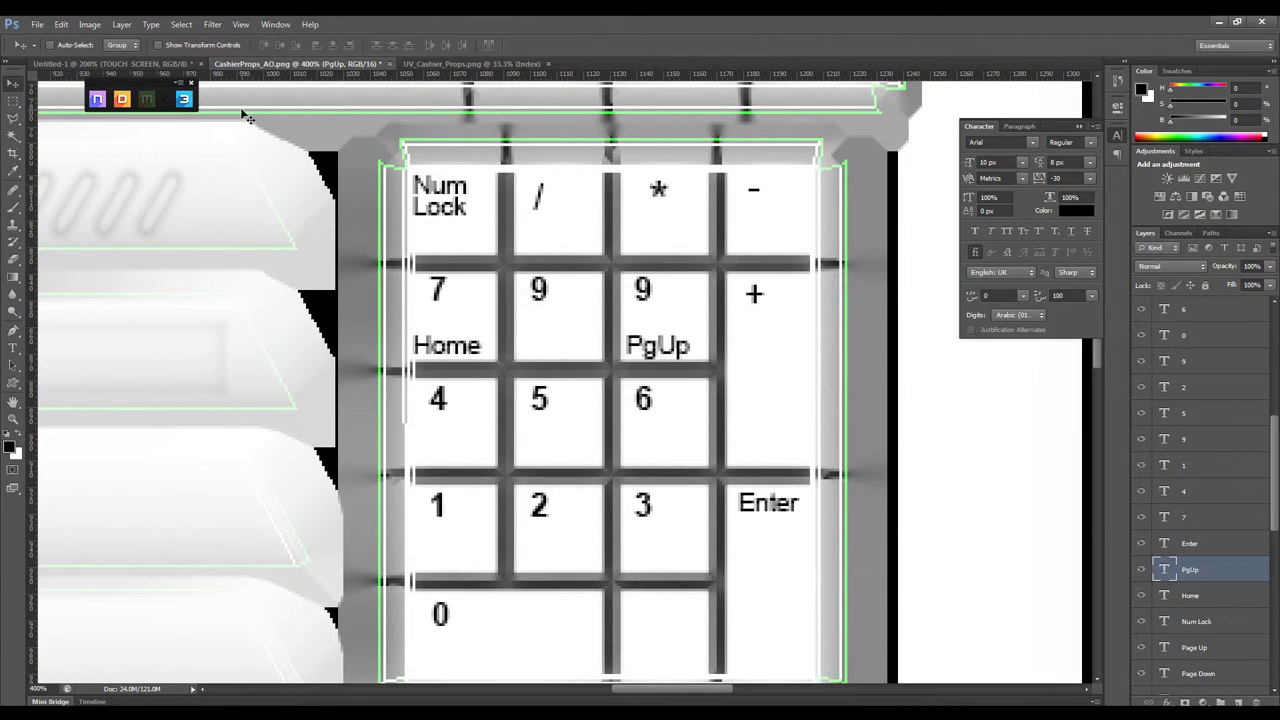
Copy them down and relabel as End under 1 and PgDn under 3
left_click_drag(600, 400, 600, 608, "alt")
double_click(452, 560)
type("End")
key("ctrl+Return")
double_click(657, 553)
type("PgDn")
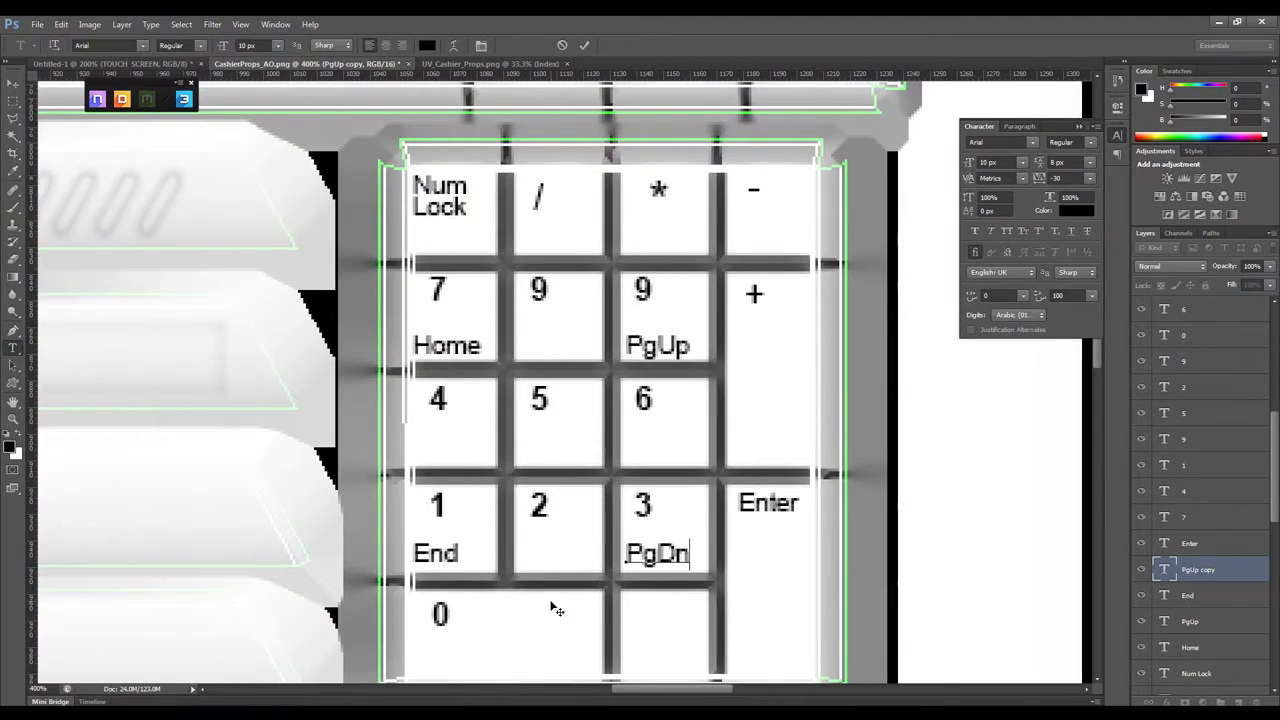
key("ctrl+Return")
key("v")
Add an Ins secondary label under the 0 key
scroll(556, 610, "down", 3)
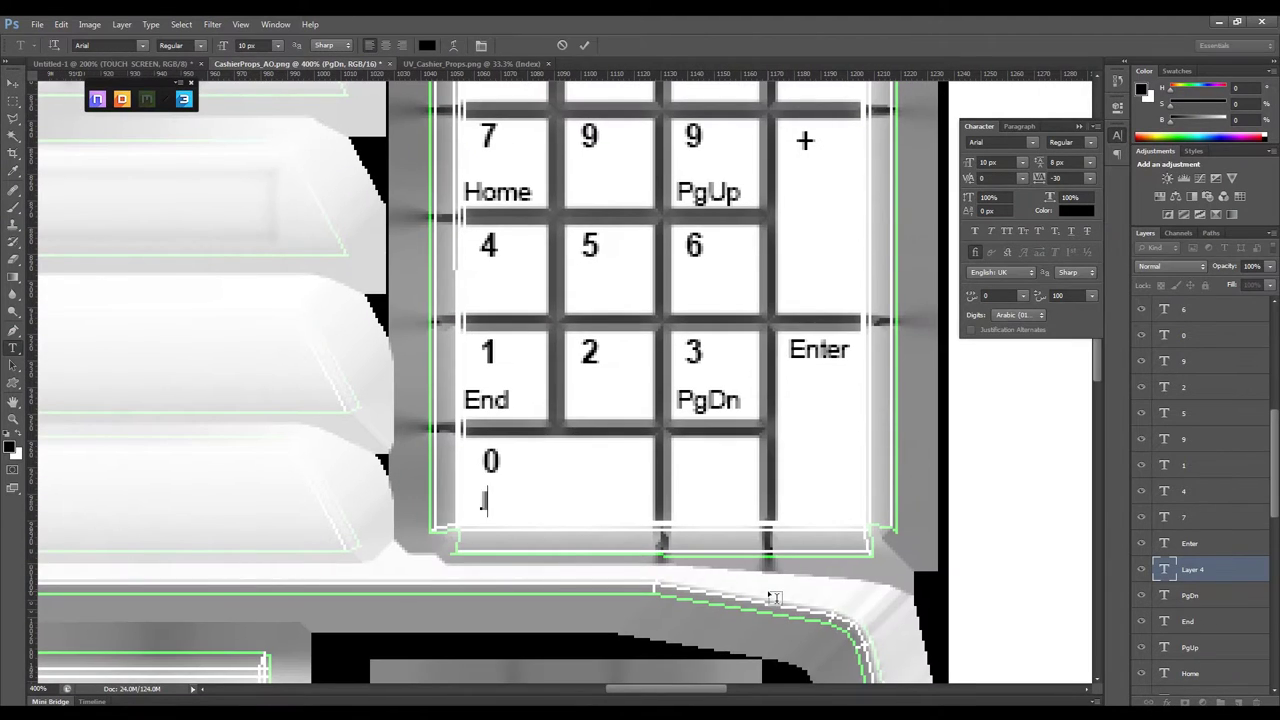
left_click_drag(486, 400, 486, 505, "alt")
double_click(480, 510)
type("In")
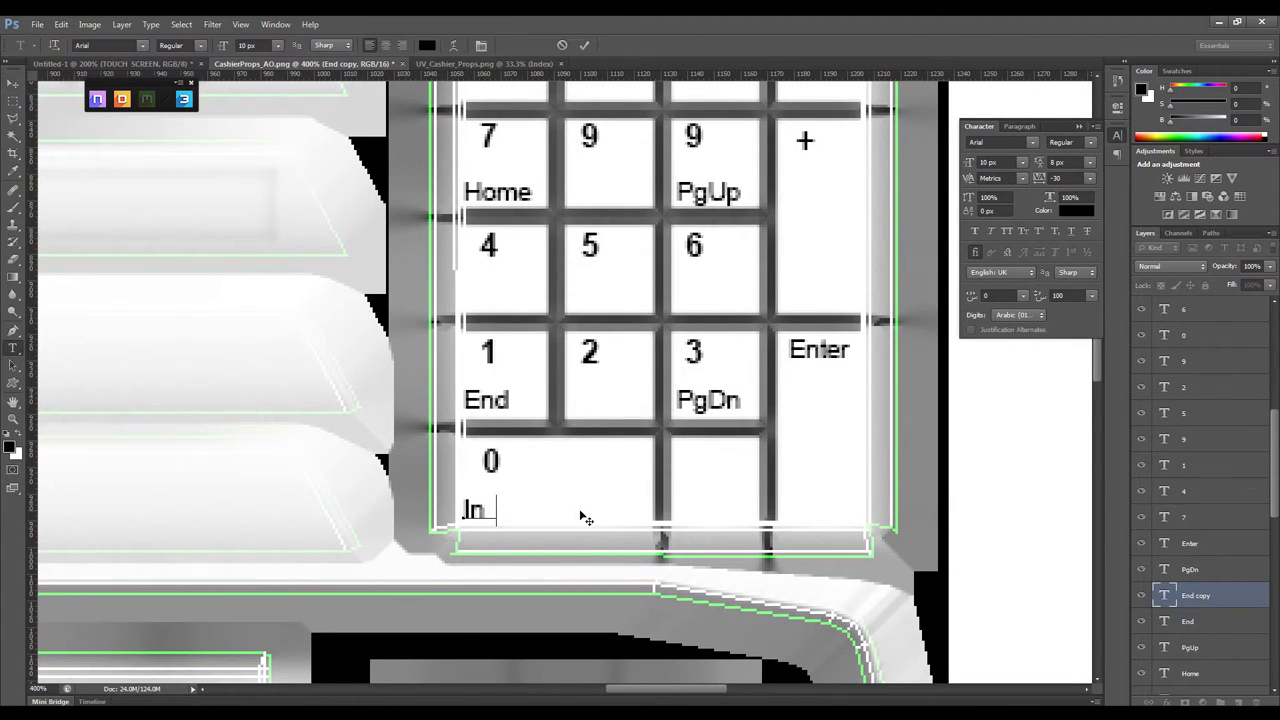
type("s")
key("ctrl+Return")
Put a Del label on the decimal key and delete the extra Del copy
mouse_move(360, 521)
left_mouse_down("alt")
mouse_move(716, 525)
mouse_move(700, 460)
left_mouse_up("alt")
key("ctrl+Return")
key("v")
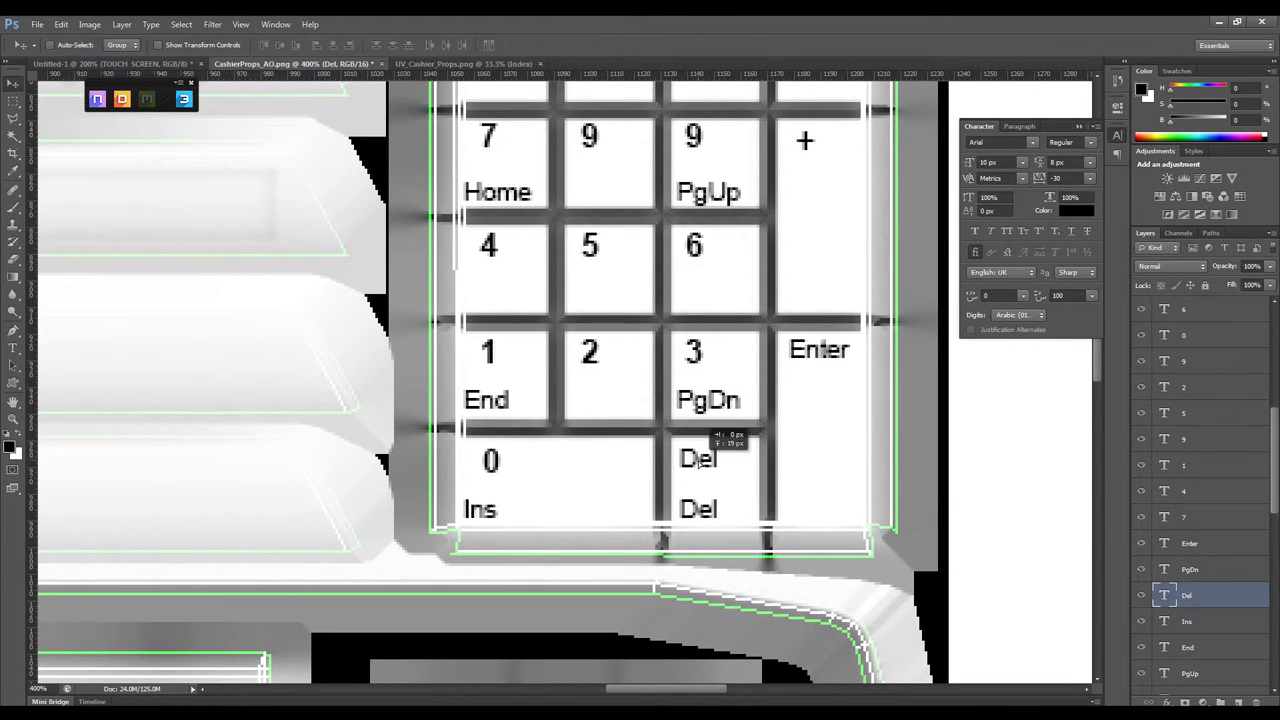
left_click(1256, 703)
left_click(654, 277)
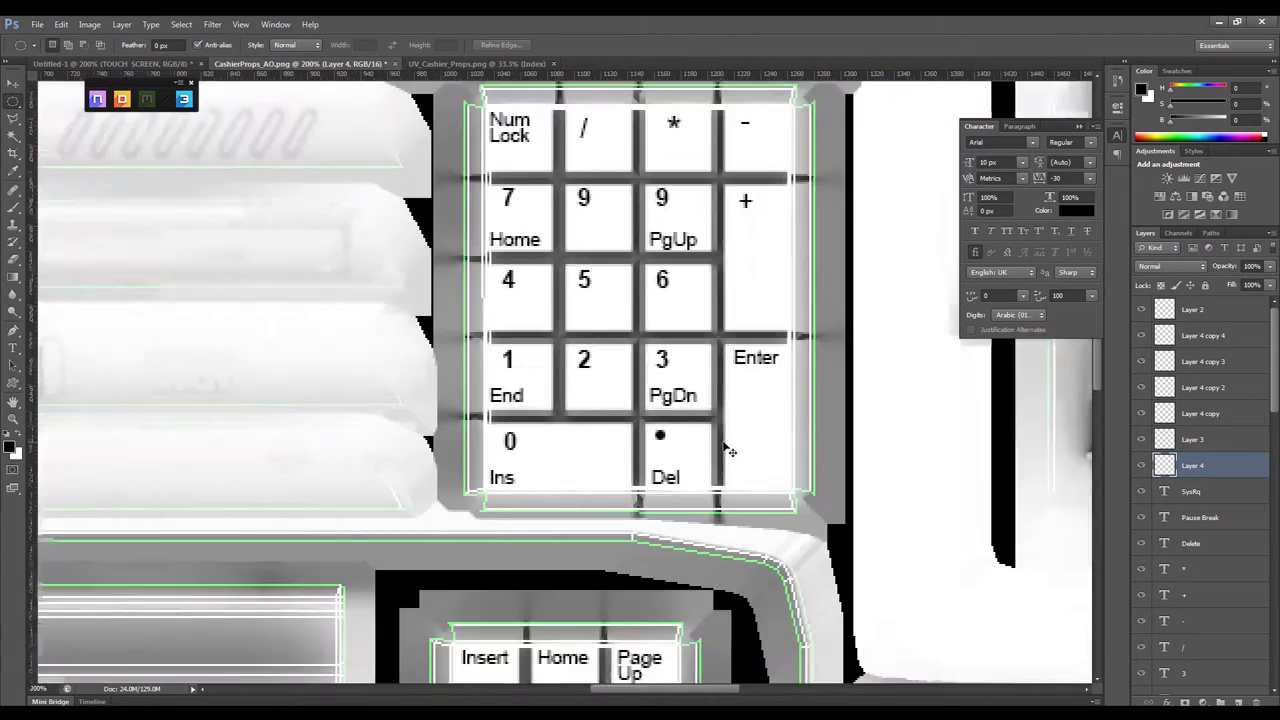
key("ctrl+plus")
key("ctrl+plus")
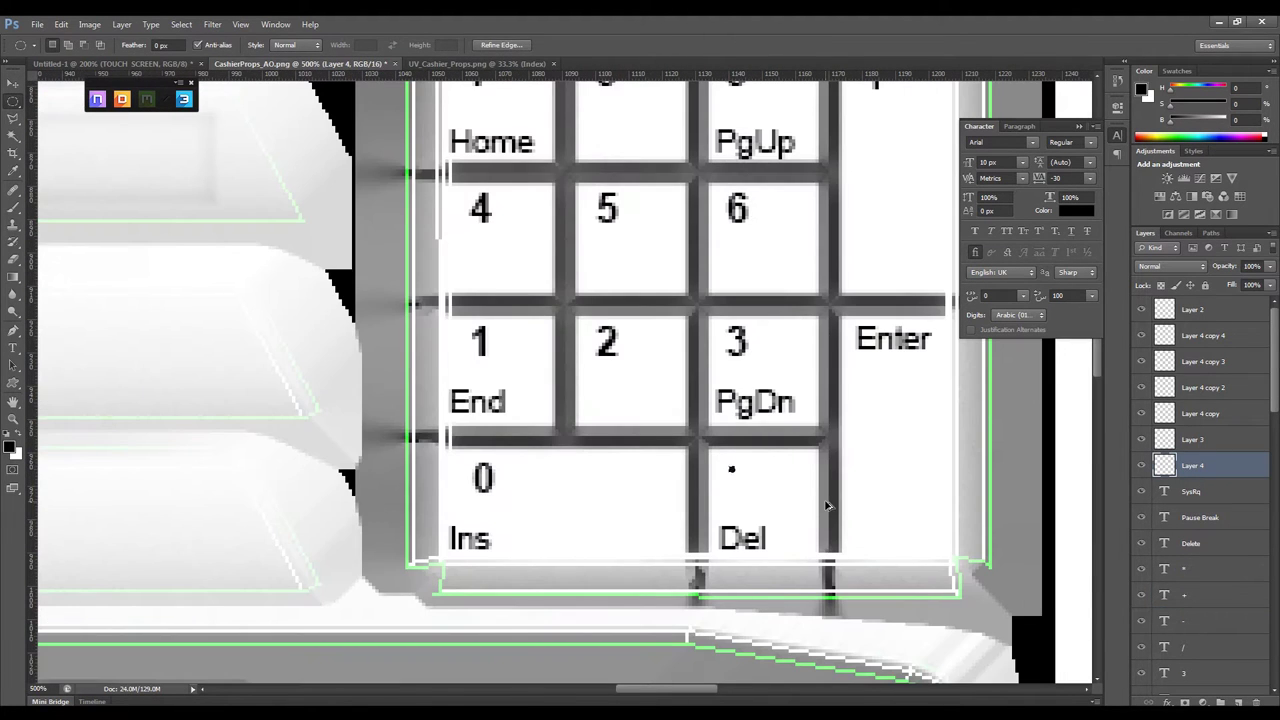
key("ctrl+1")
Duplicate the arrow shape and place it pointing up on the 8 key
scroll(1249, 522, "up", 5)
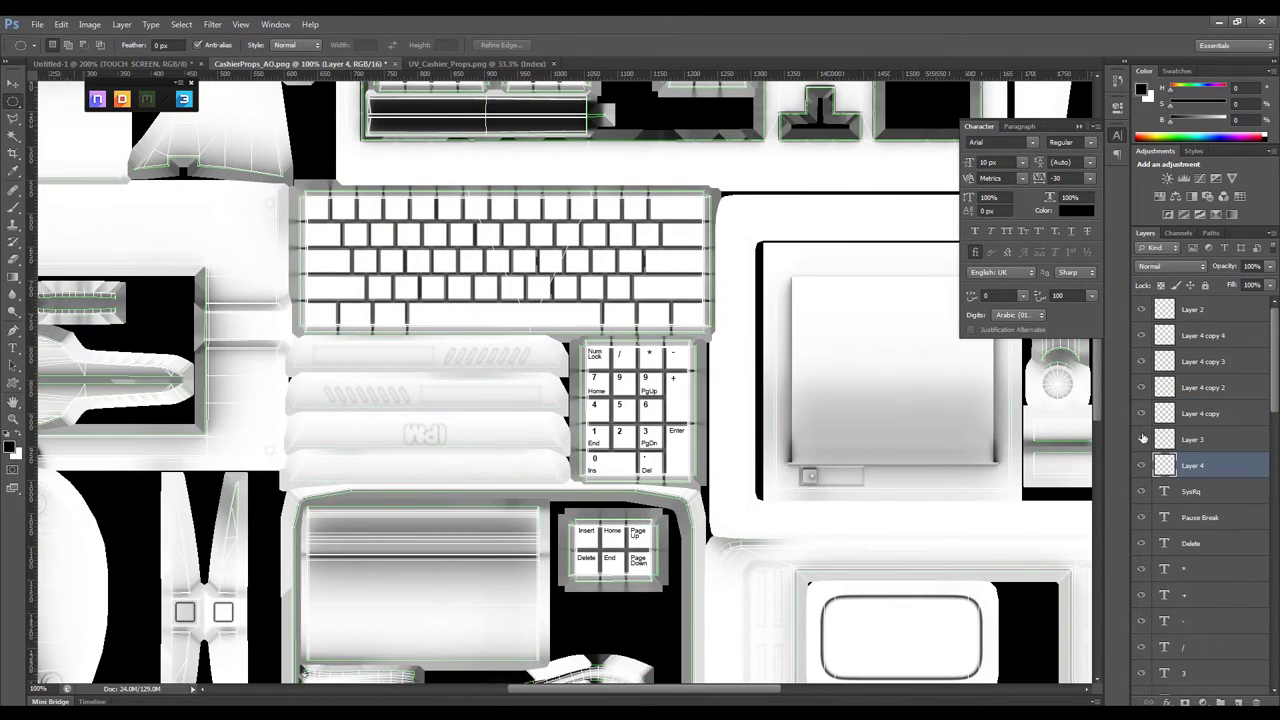
left_click_drag(510, 108, 450, 228)
left_click(450, 228, "ctrl")
key("ctrl+j")
key("ctrl+t")
scroll(563, 575, "up", 5, "alt")
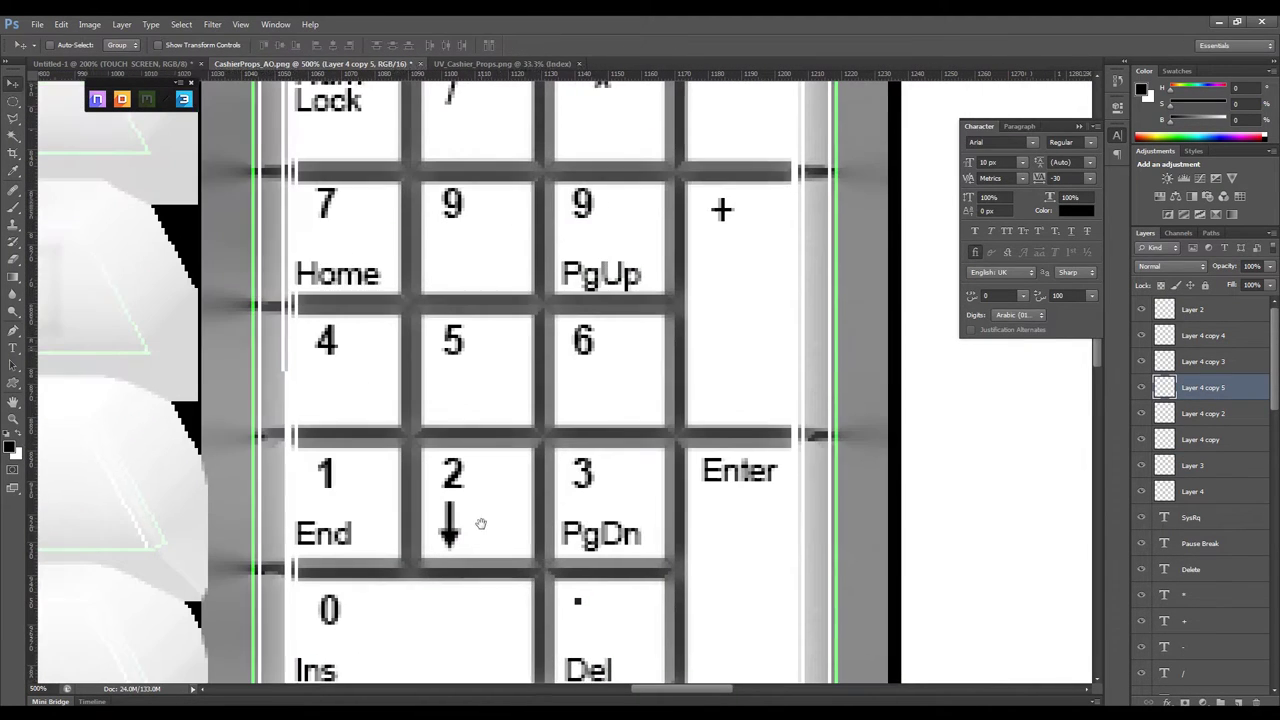
mouse_move(480, 523)
left_mouse_down()
mouse_move(448, 265)
mouse_move(327, 405)
mouse_move(590, 405)
left_mouse_up()
Place rotated arrows on the 4, 6 and 2 keys and correct the 8 label
key("Return")
left_click_drag(657, 374, 650, 440)
key("Return")
type("t8")
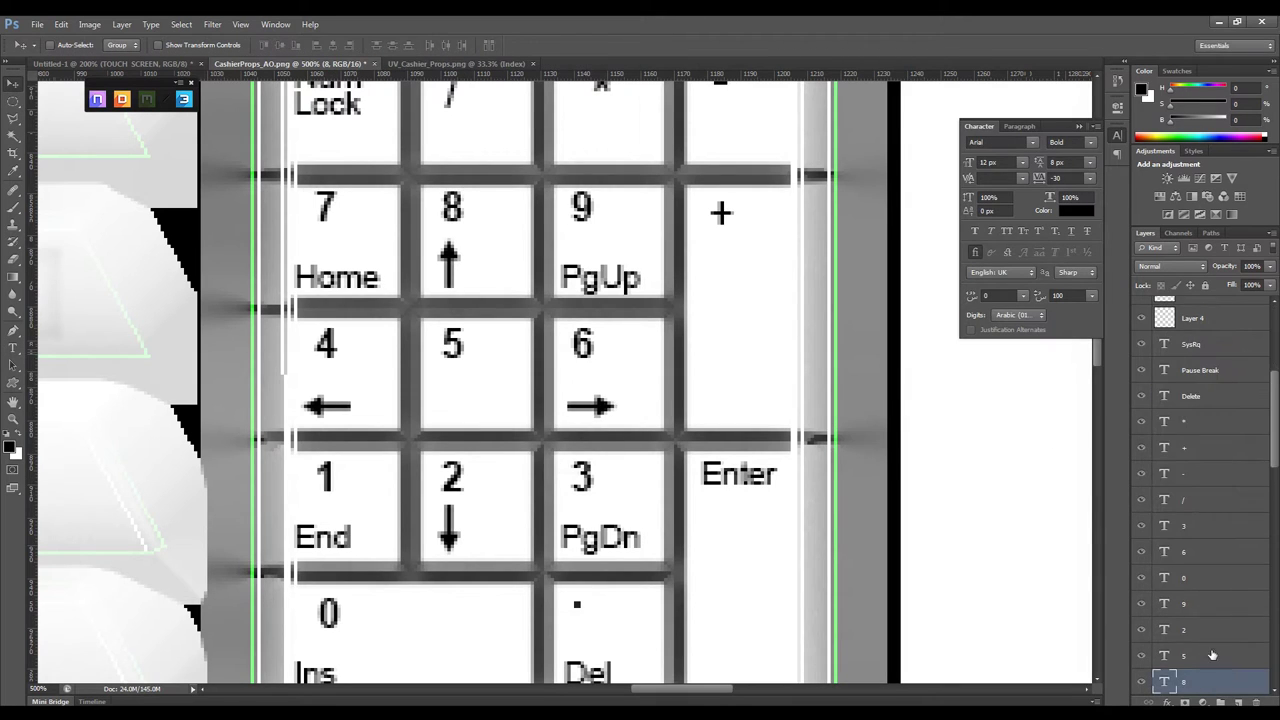
key("ctrl+minus")
key("ctrl+minus")
key("ctrl+minus")
Save the texture as Keyboard.psd
key("ctrl+shift+s")
double_click(799, 271)
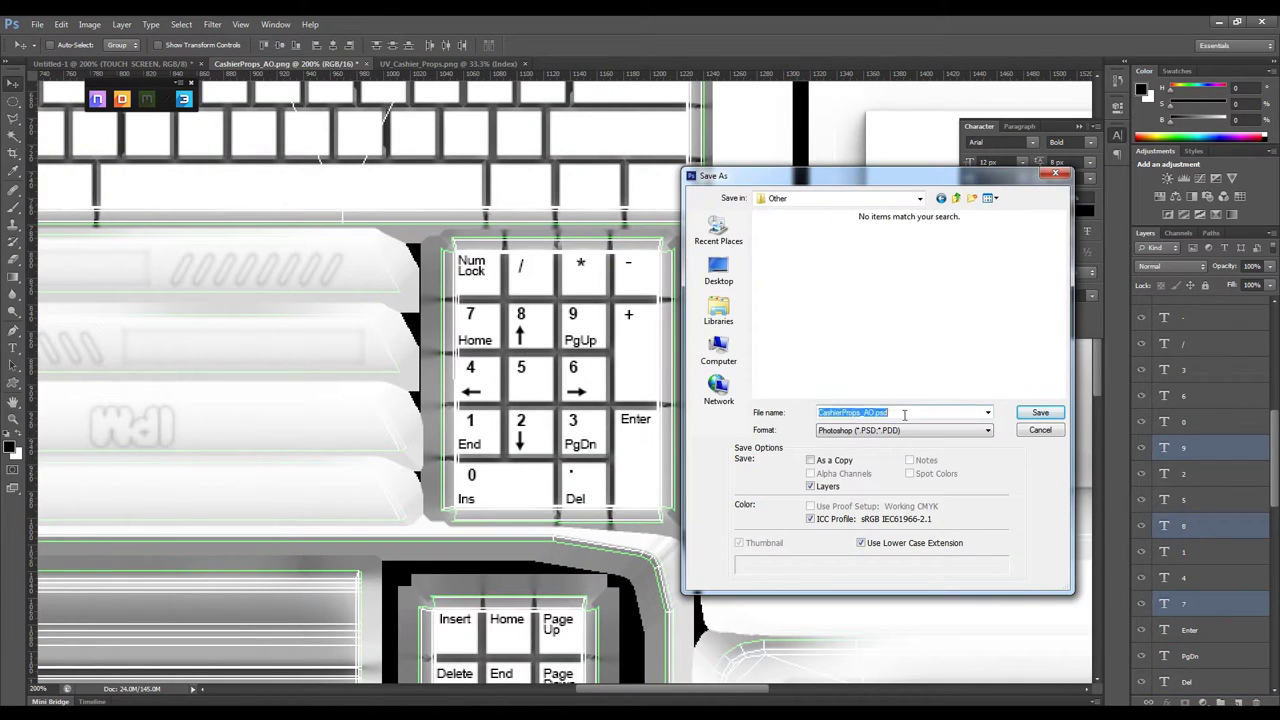
type("Keyboard")
key("Return")
key("Return")
scroll(626, 374, "up", 5)
scroll(626, 374, "left", 5, "ctrl")
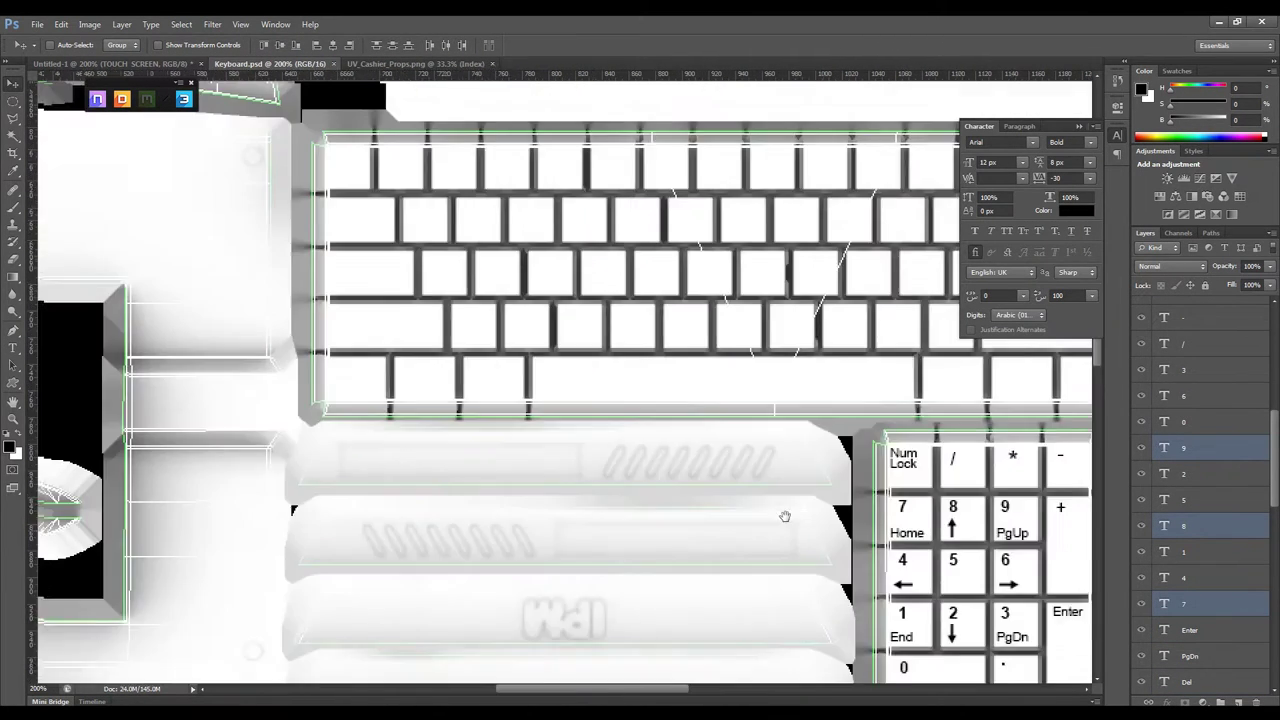
scroll(720, 380, "up", 1)
scroll(1238, 656, "down", 3)
scroll(1238, 656, "down", 3)
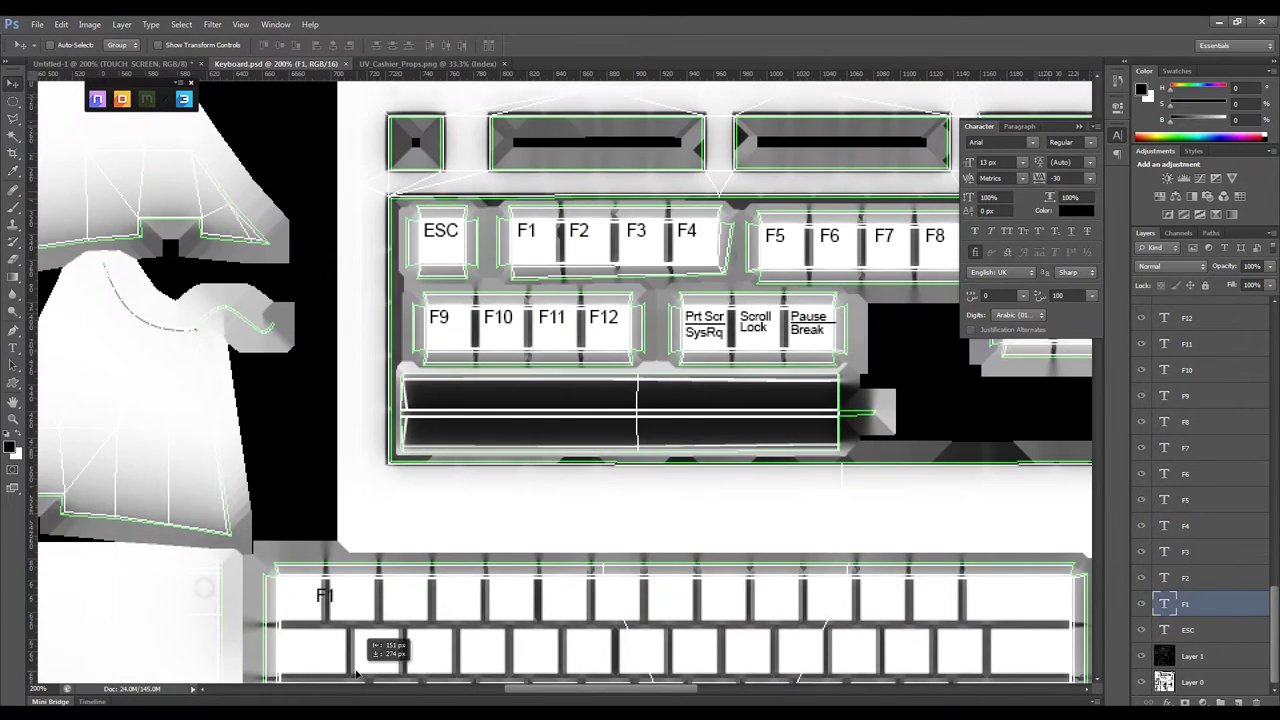
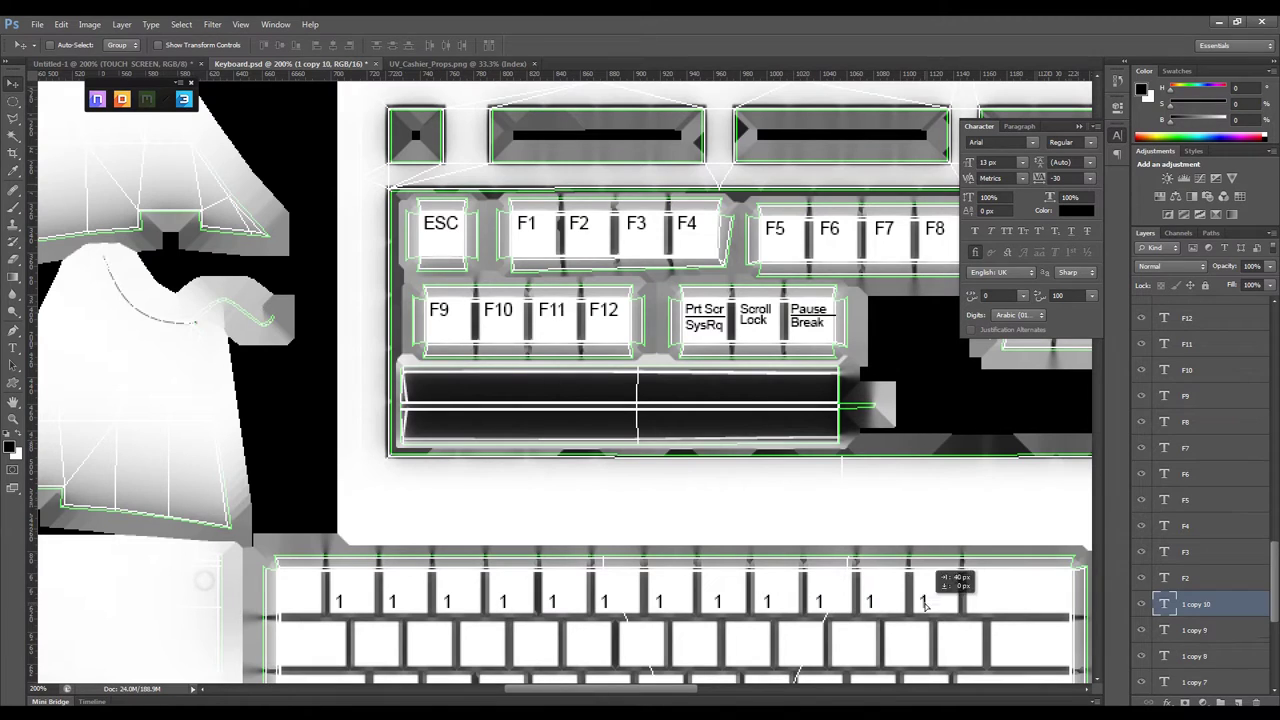
Copy the '1' label across the number row and relabel the next keys 2 through 6
left_click_drag(310, 612, 290, 612)
left_click(11, 348)
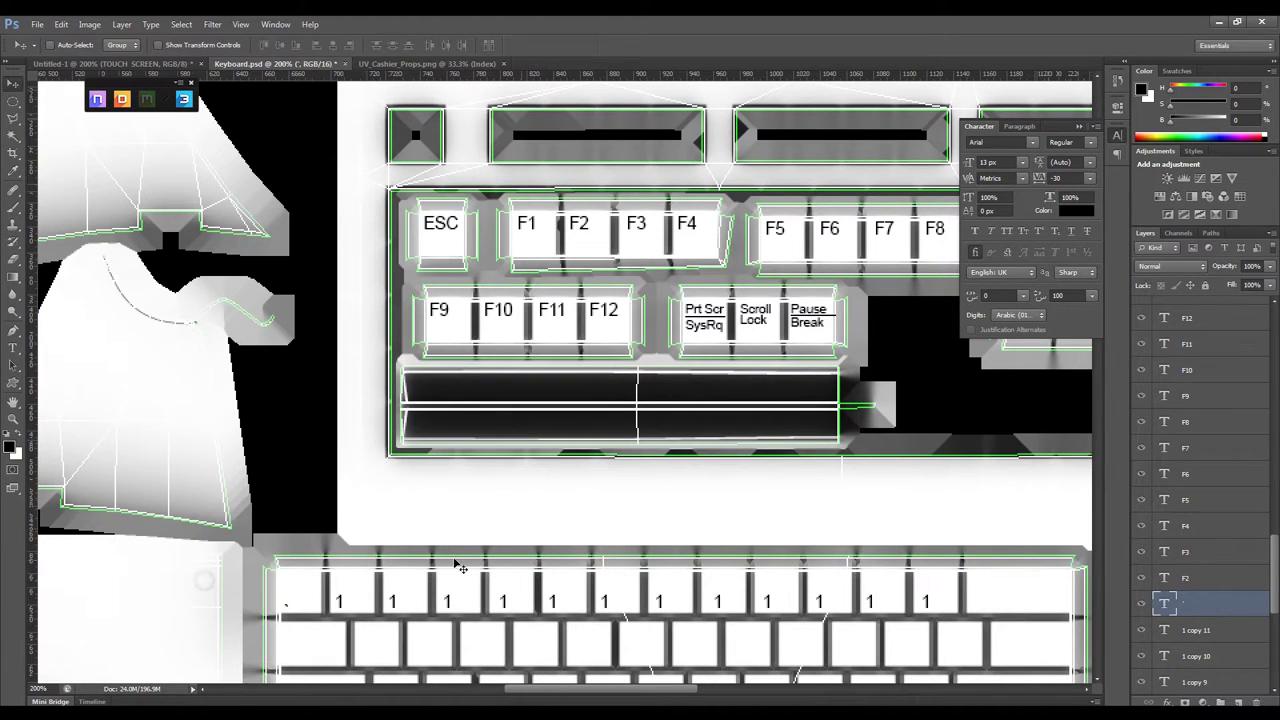
double_click(392, 601)
type("2")
double_click(447, 601)
type("3")
left_click(12, 88)
double_click(503, 601)
type("4")
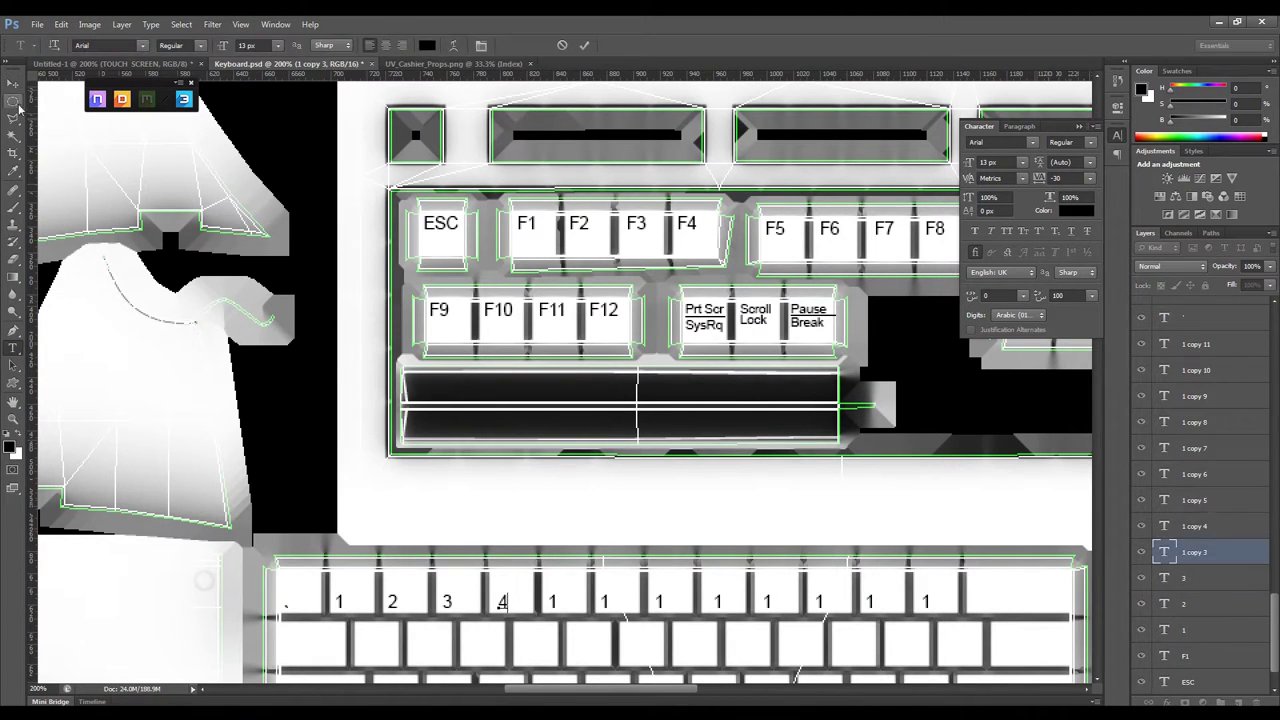
double_click(552, 601)
type("5")
double_click(604, 601)
type("6")
key("Tab")
type("7")
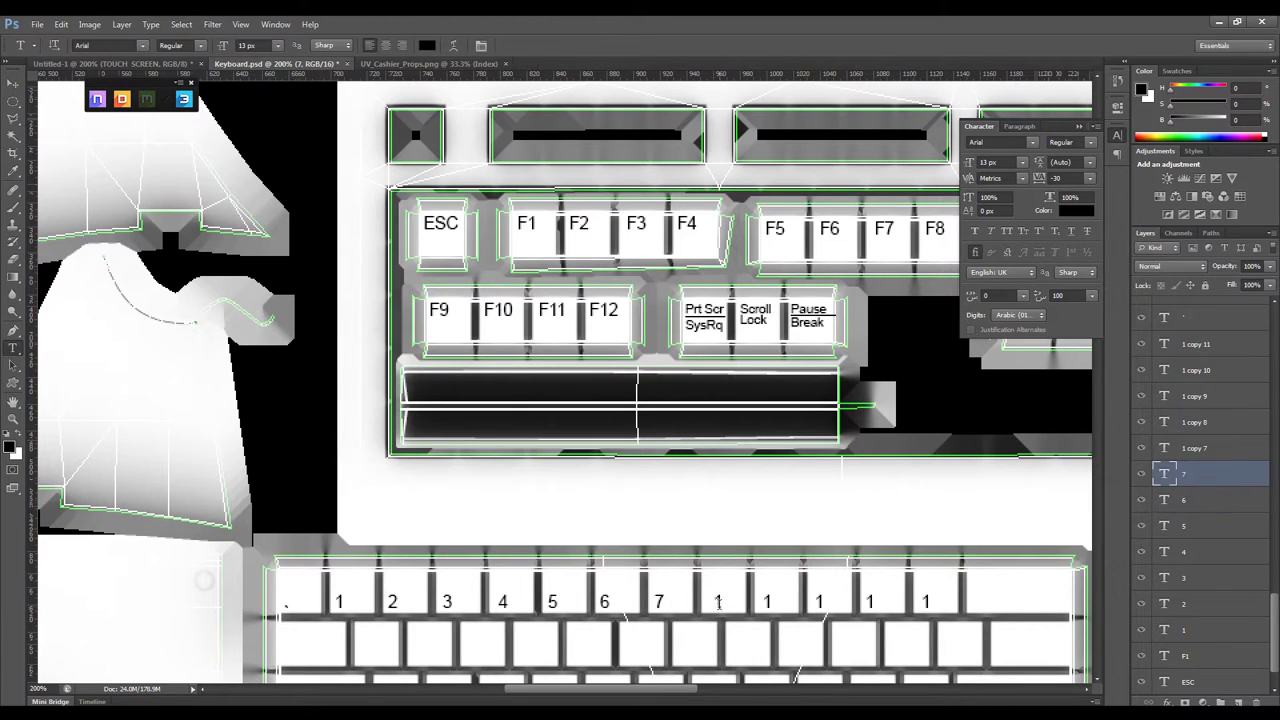
Relabel the remaining number-row keys 8, 9, 0, minus and equals
double_click(718, 601)
type("8")
double_click(767, 601)
type("9")
double_click(818, 601)
type("0")
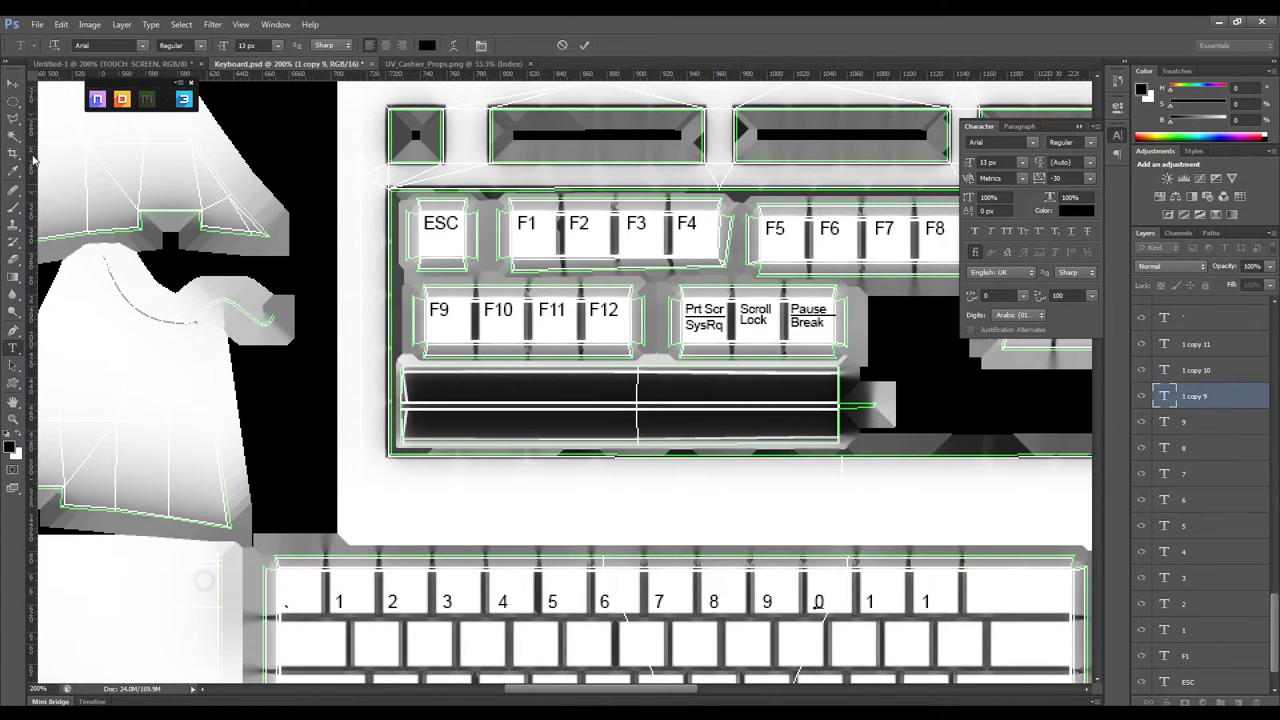
double_click(870, 601)
type("-")
double_click(925, 601)
type("=")
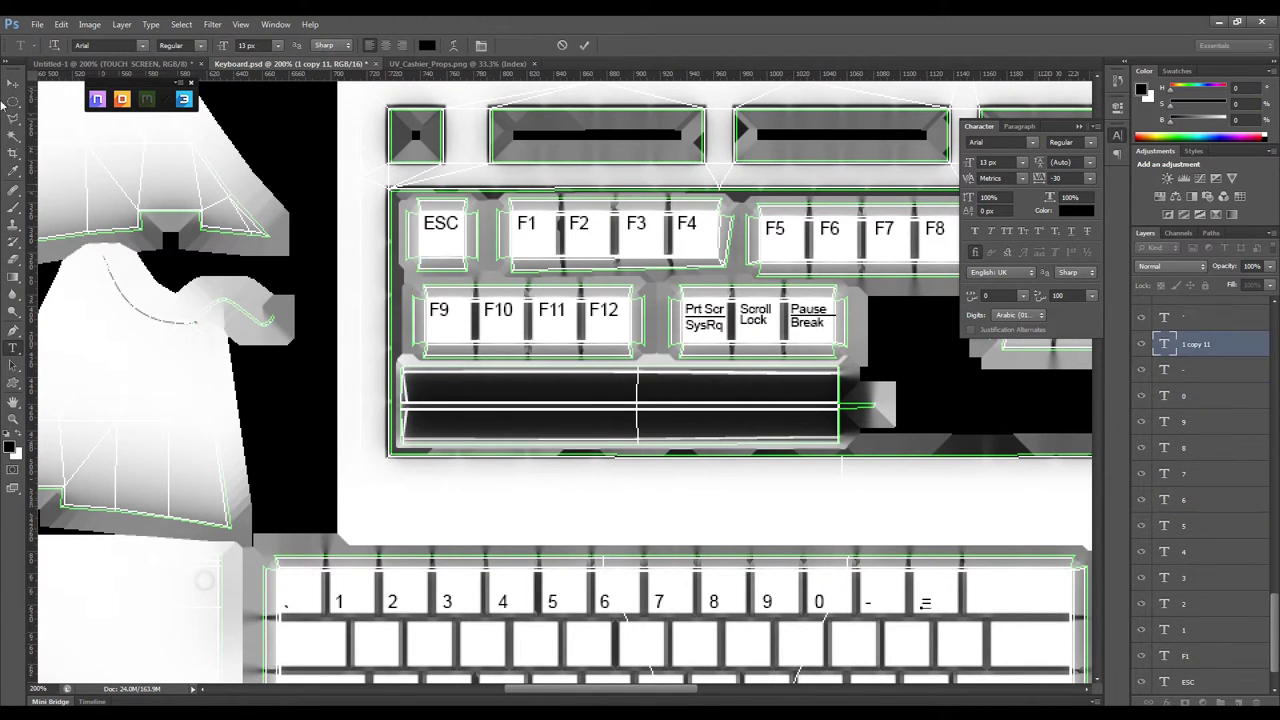
Make all number-row labels bold Arial at 13 px
left_click(1190, 317)
left_click(1190, 629, "shift")
left_click(180, 45)
left_click(187, 84)
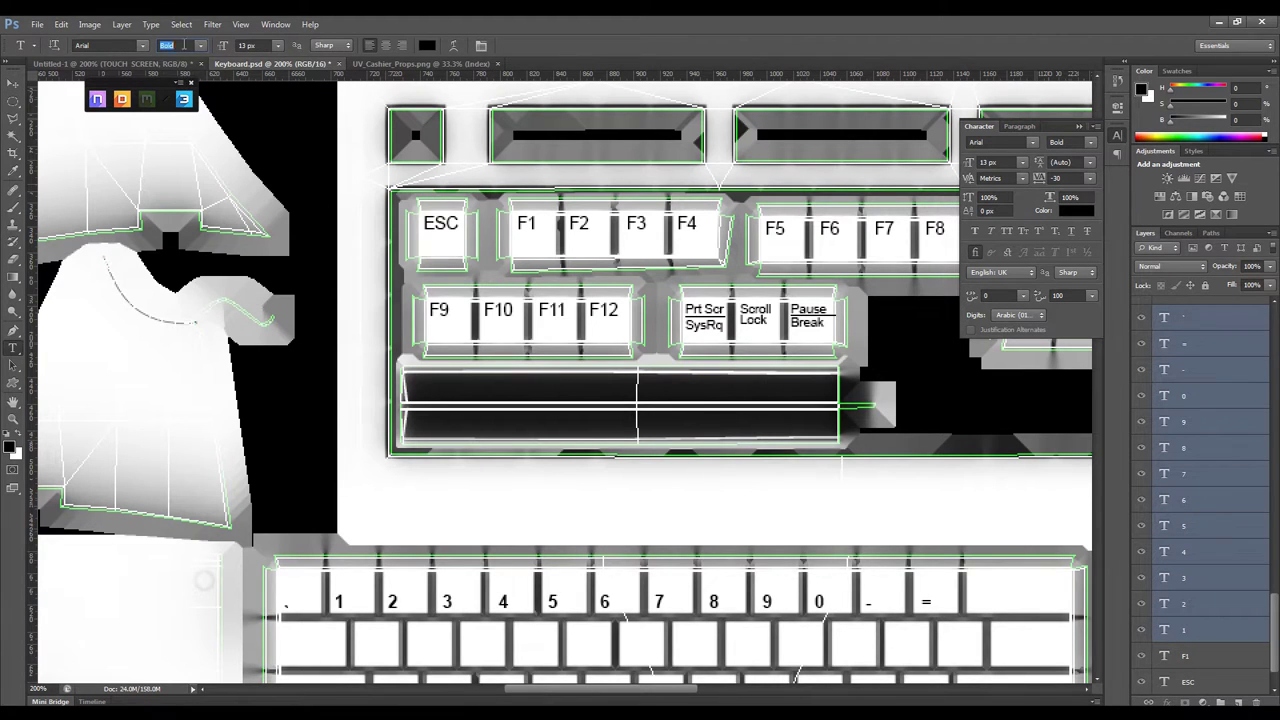
type("13")
key("Return")
Place the left-arrow glyph on the last number-row (Backspace) key
key("v")
left_click_drag(555, 393, 425, 236)
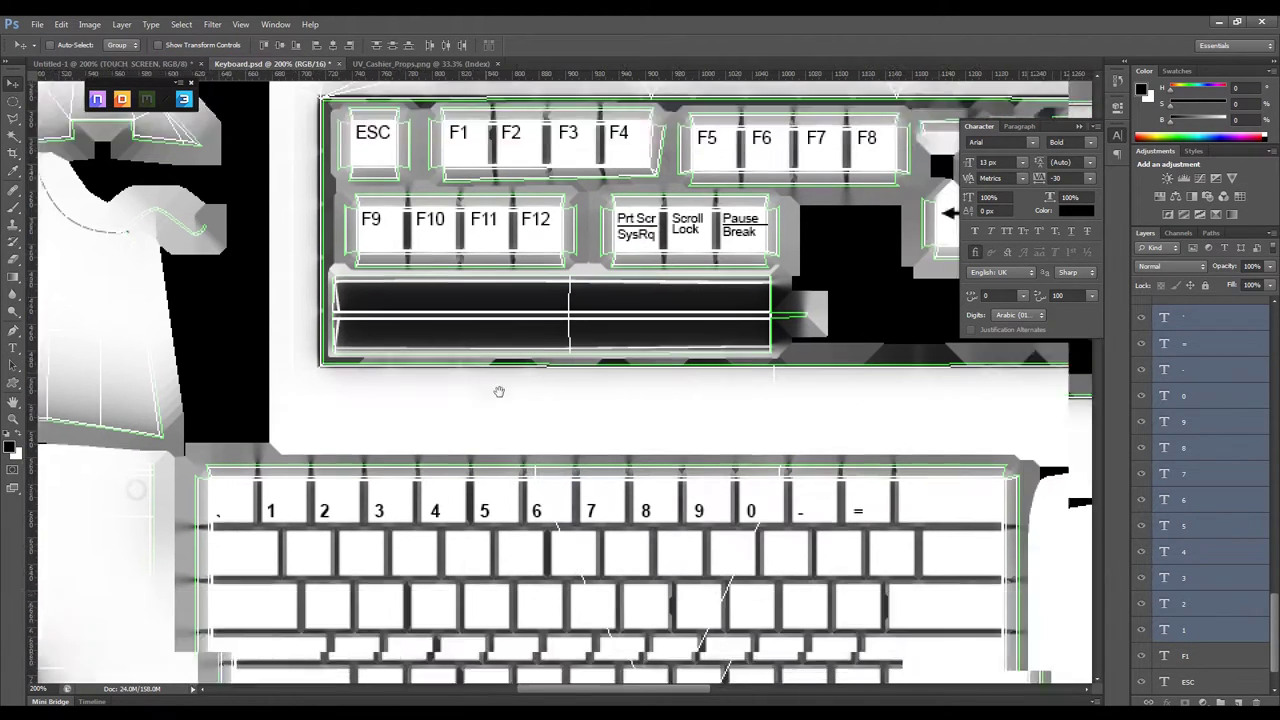
scroll(1190, 548, "up", 5)
scroll(1189, 548, "up", 5)
left_click(1200, 335)
left_click_drag(709, 438, 874, 446)
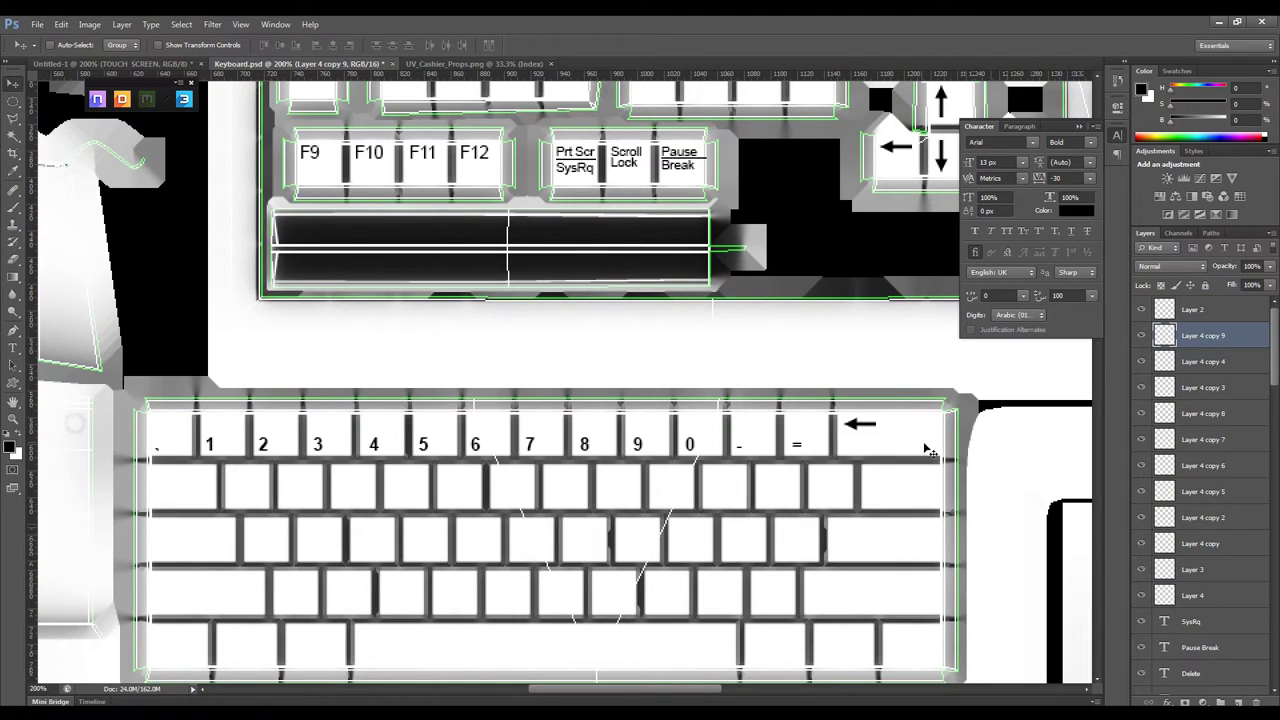
scroll(1200, 553, "down", 5)
scroll(1200, 553, "down", 5)
Add shifted symbols ~, !, @, # and $ above the first number-row keys
left_click(1139, 600, "shift")
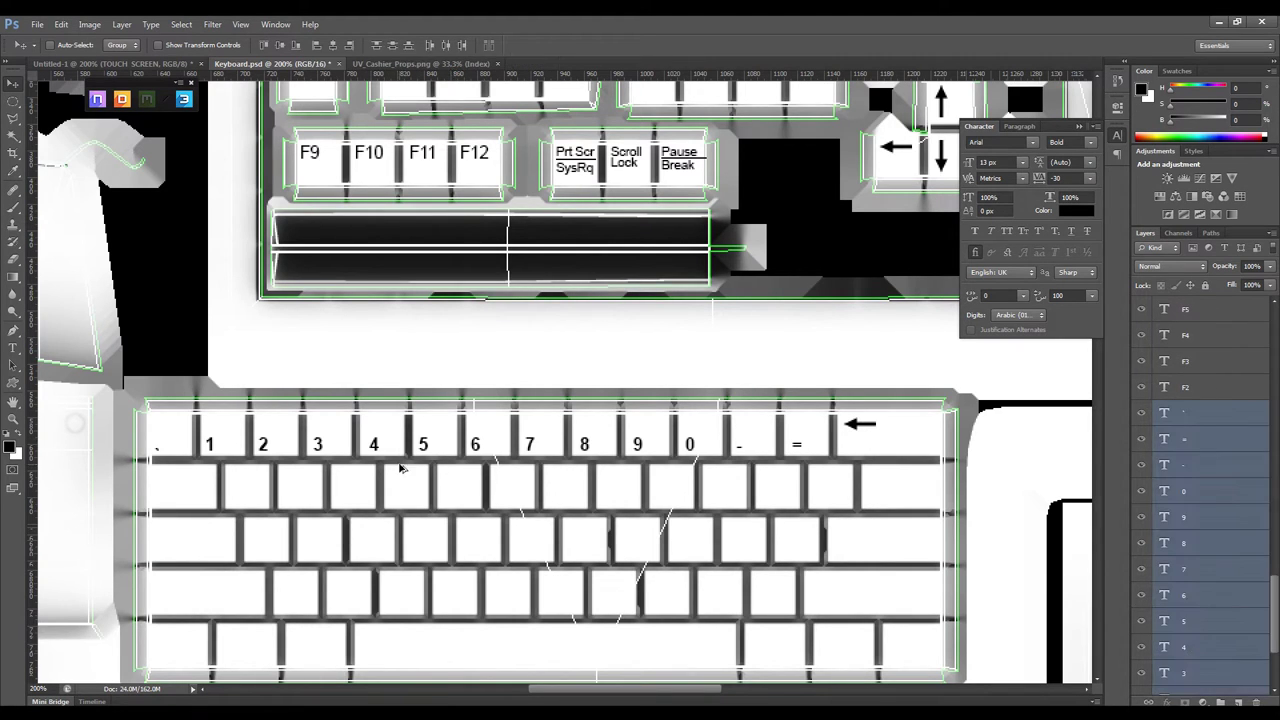
key("t")
double_click(157, 422)
type("~")
left_click(208, 422)
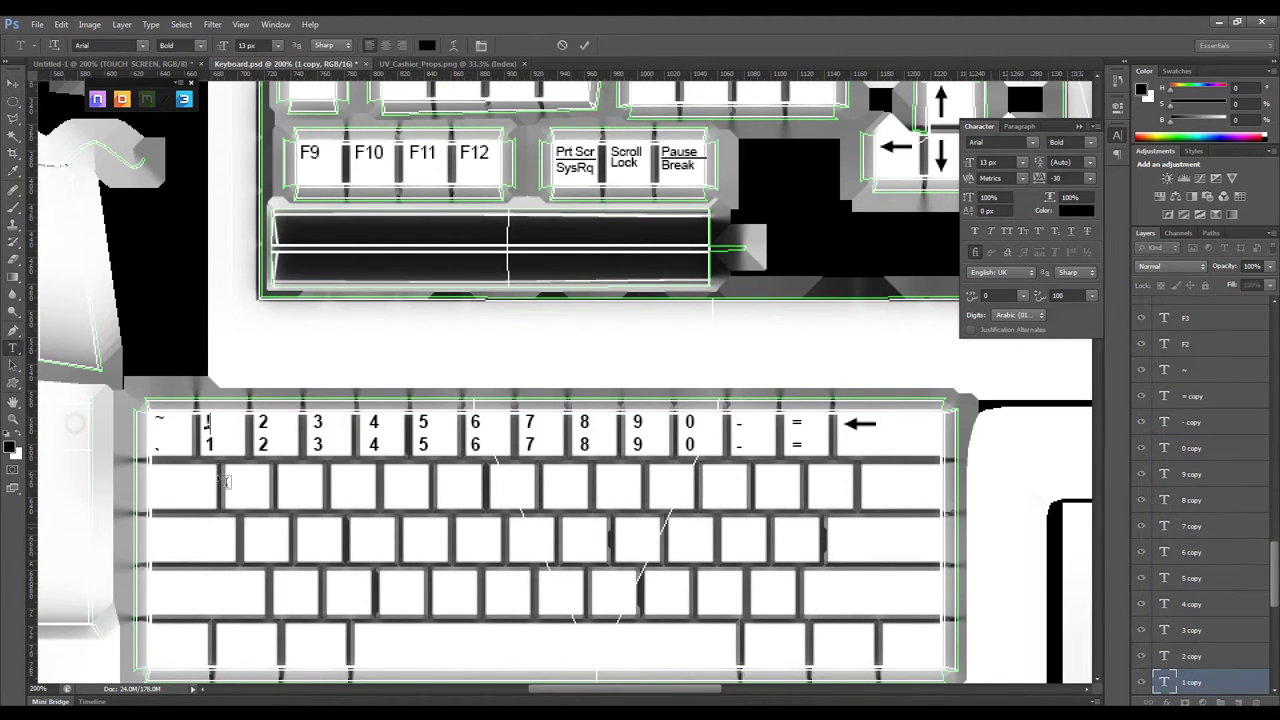
double_click(263, 422)
type("@")
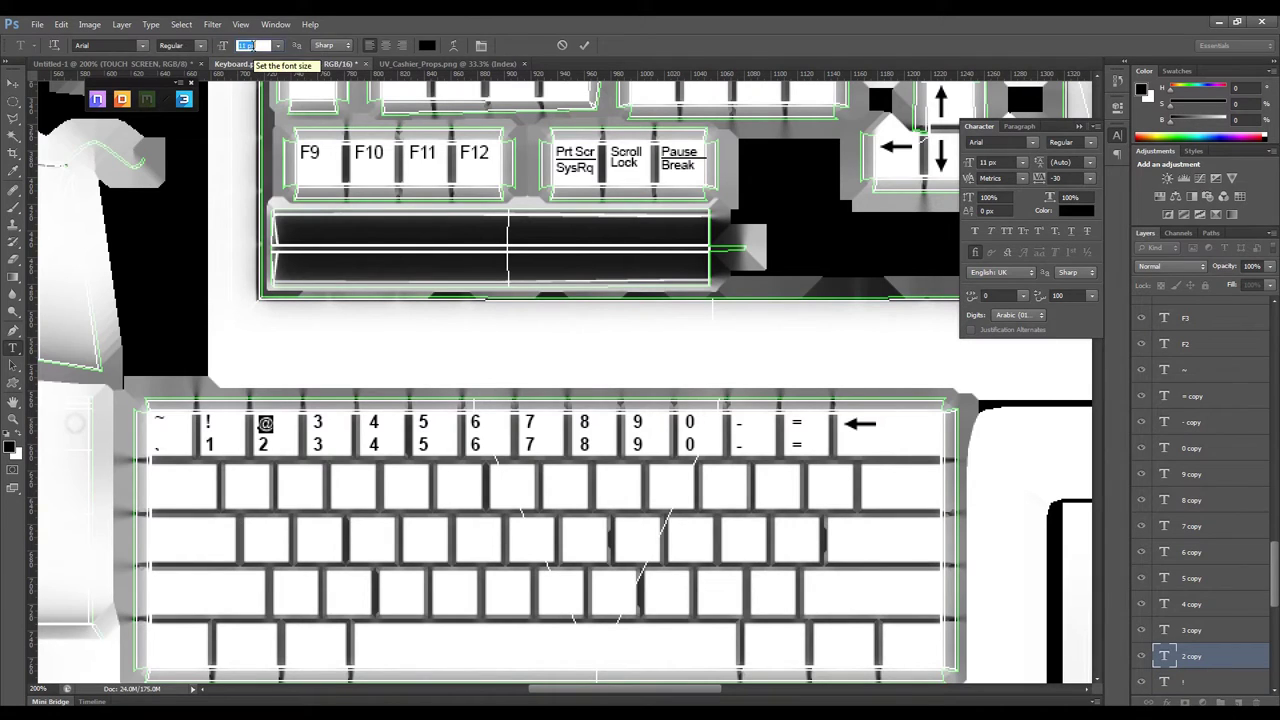
double_click(317, 422)
type("#")
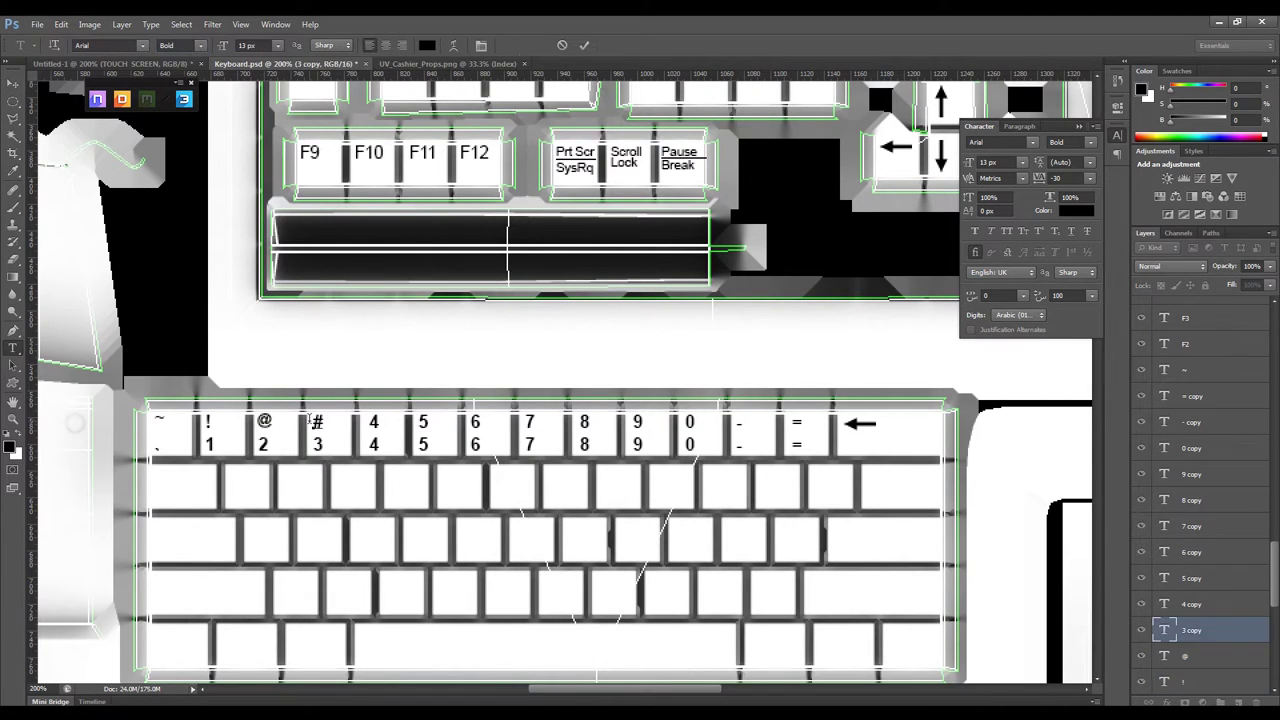
double_click(373, 422)
type("$")
Add shifted symbols %, ^, & and * above the 5 to 8 keys
key("ctrl+Return")
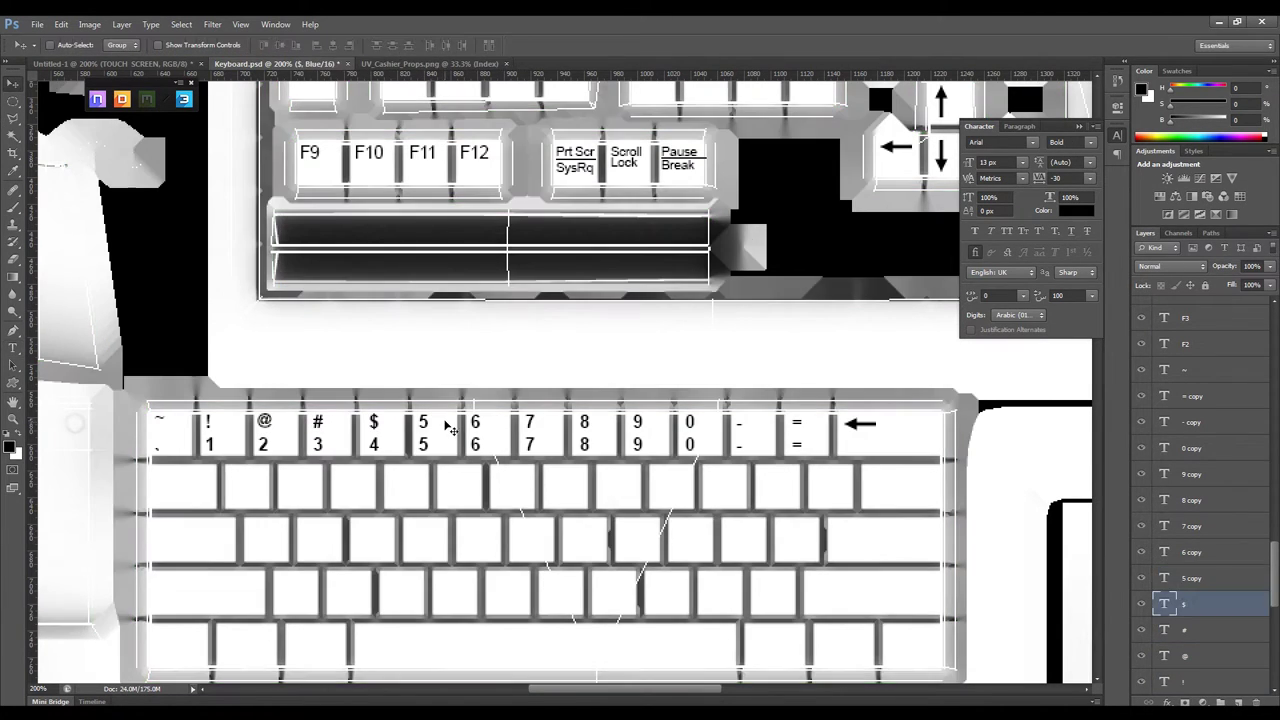
double_click(425, 421)
type("%")
key("ctrl+Return")
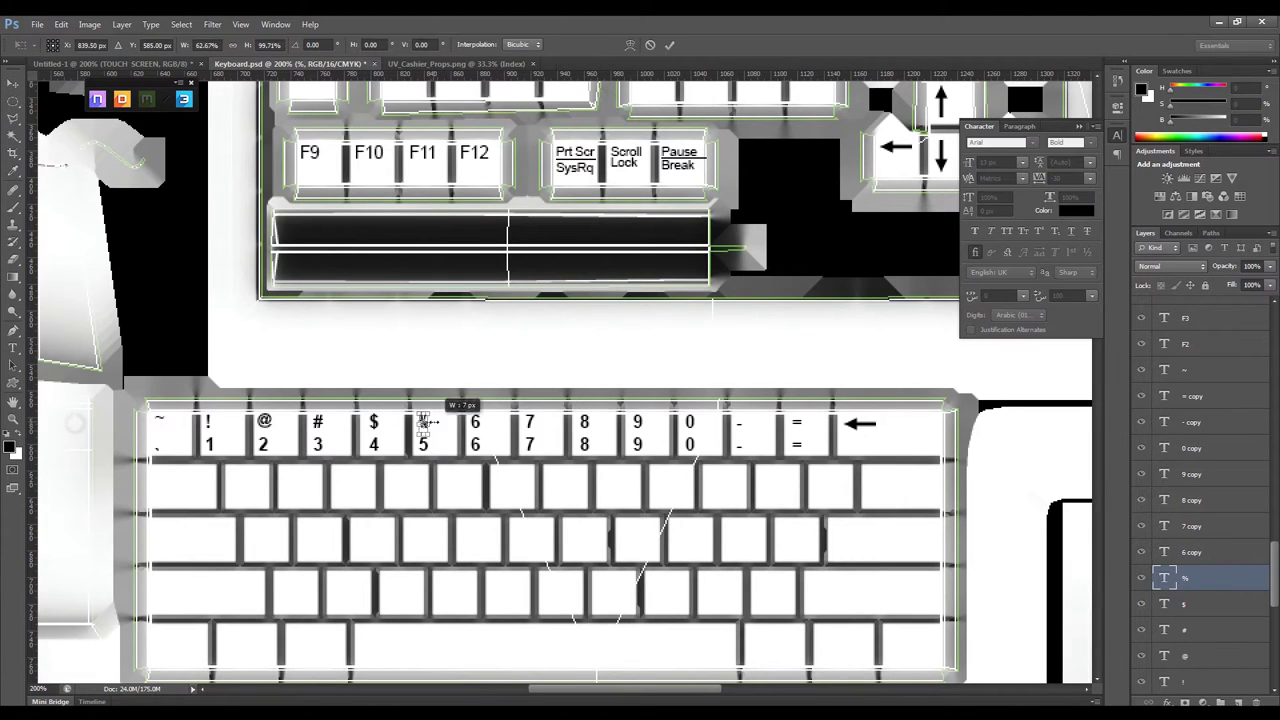
double_click(474, 421)
key("ctrl+Return")
double_click(529, 421)
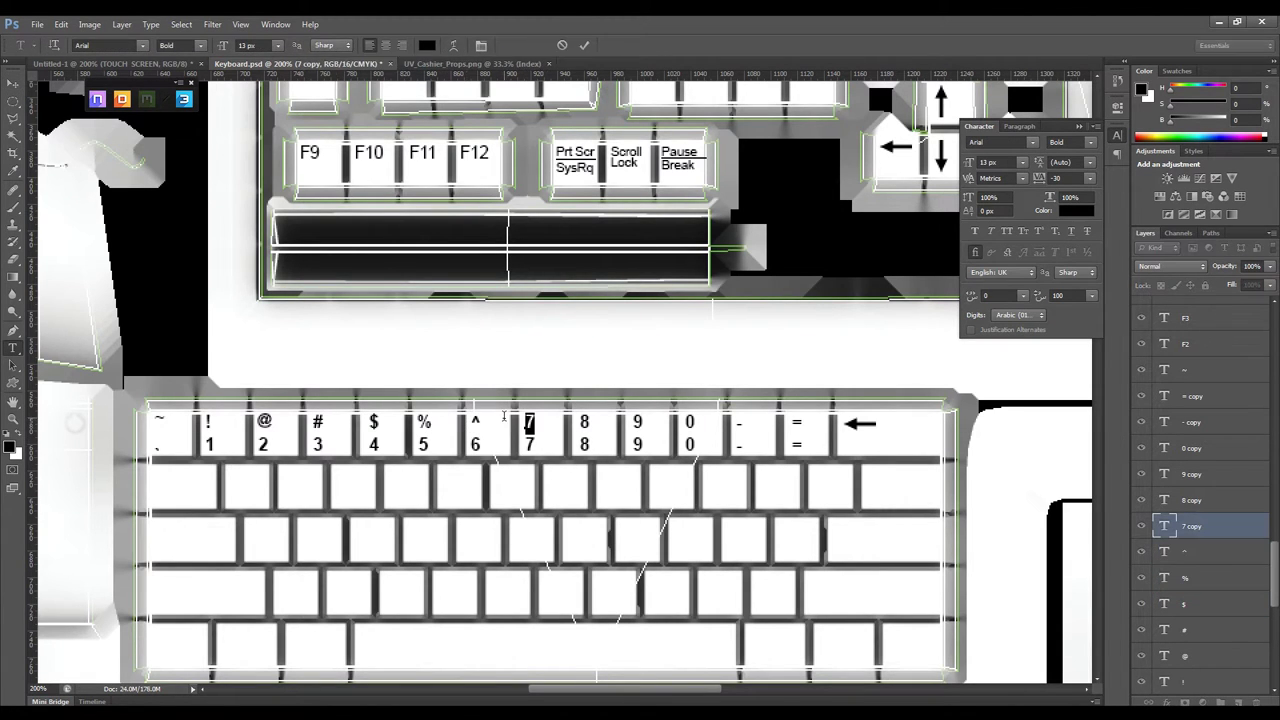
type("&")
key("ctrl+Return")
double_click(584, 421)
type("*")
key("Tab")
type("17")
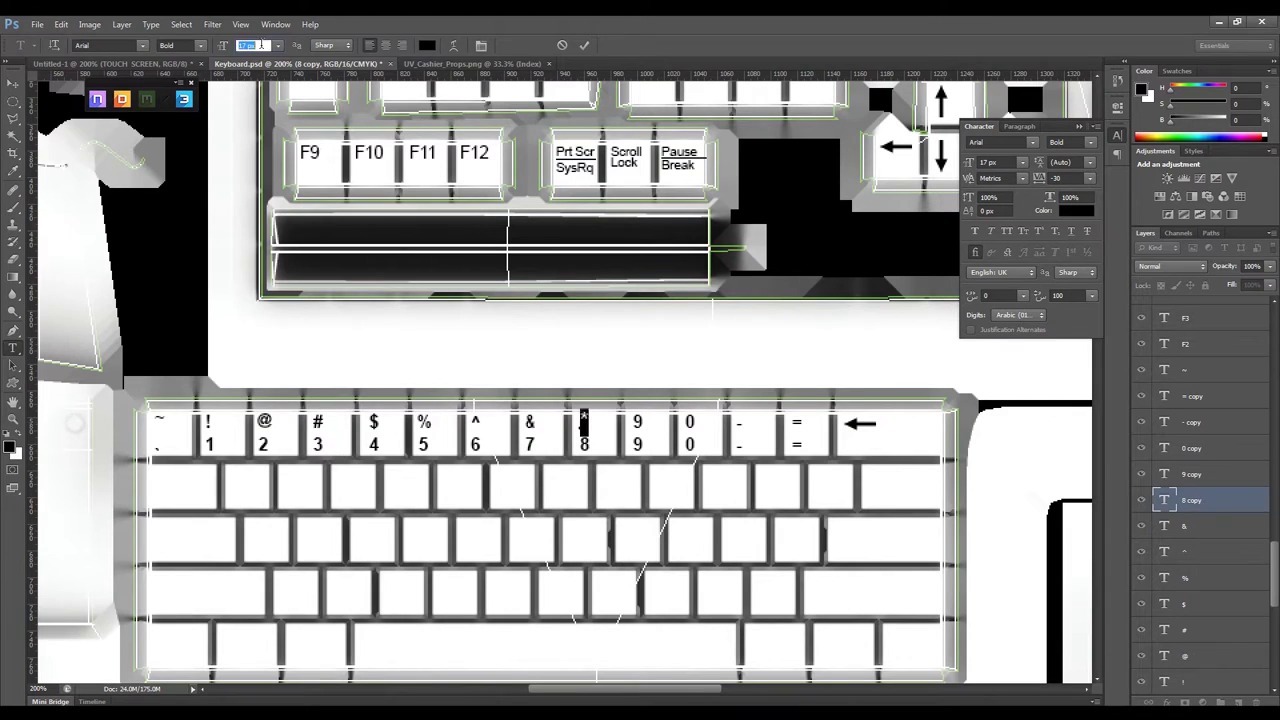
key("ctrl+Return")
Add shifted symbols (, ), _ and + above the 9, 0, minus and equals keys
double_click(637, 421)
type("(")
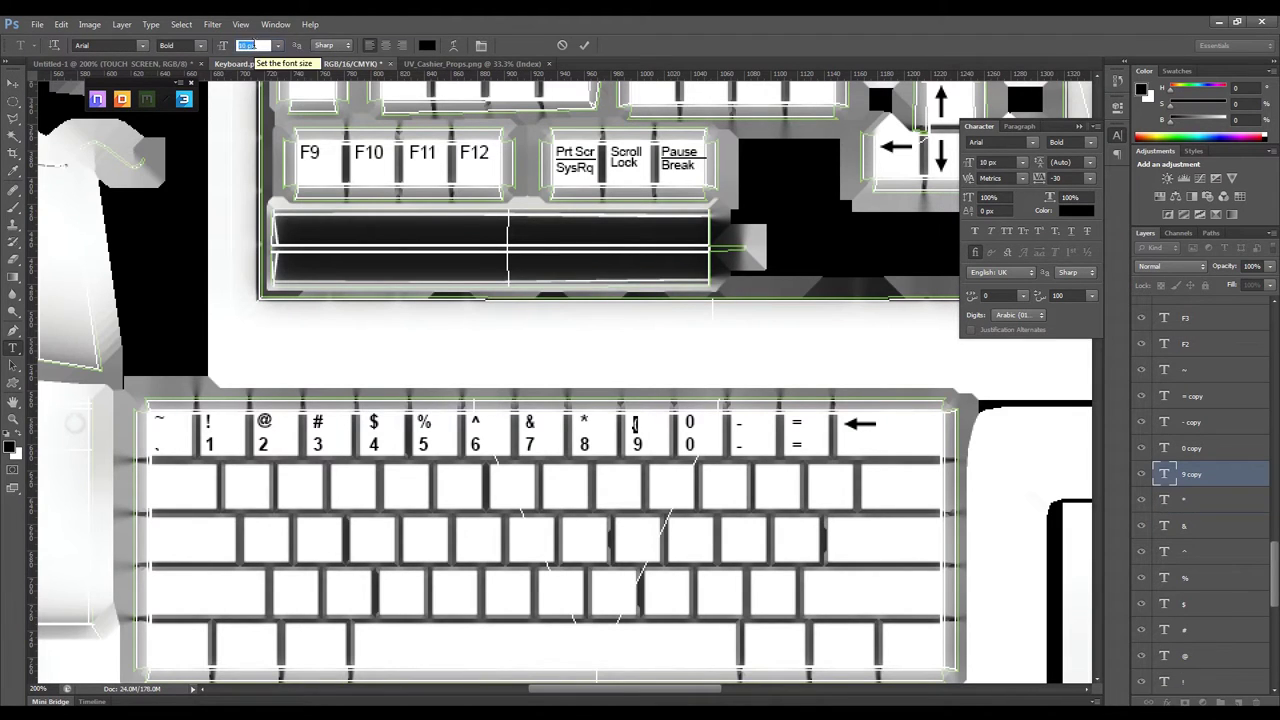
key("ctrl+Return")
double_click(689, 421)
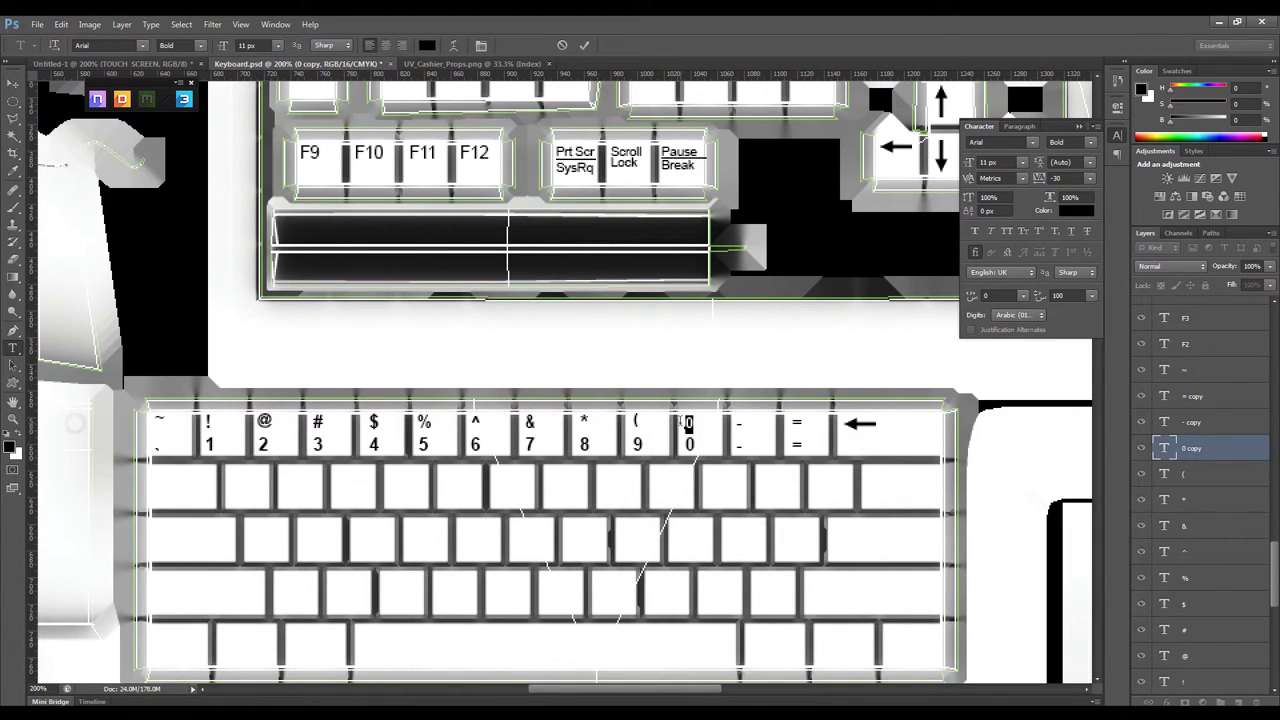
type(")")
key("ctrl+Return")
double_click(739, 421)
type("_")
key("ctrl+Return")
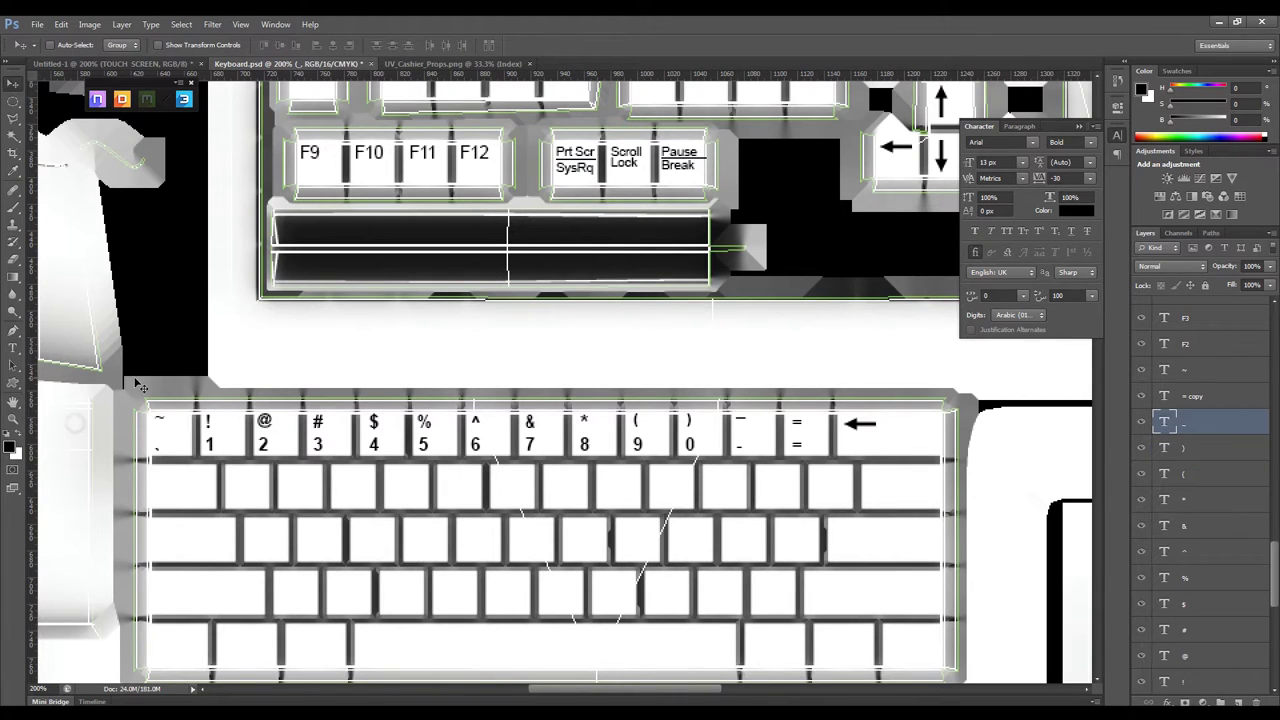
double_click(796, 421)
type("+")
key("ctrl+Return")
Duplicate the ESC label into Tab, Caps Lock and Shift key labels
left_click_drag(258, 497, 393, 490)
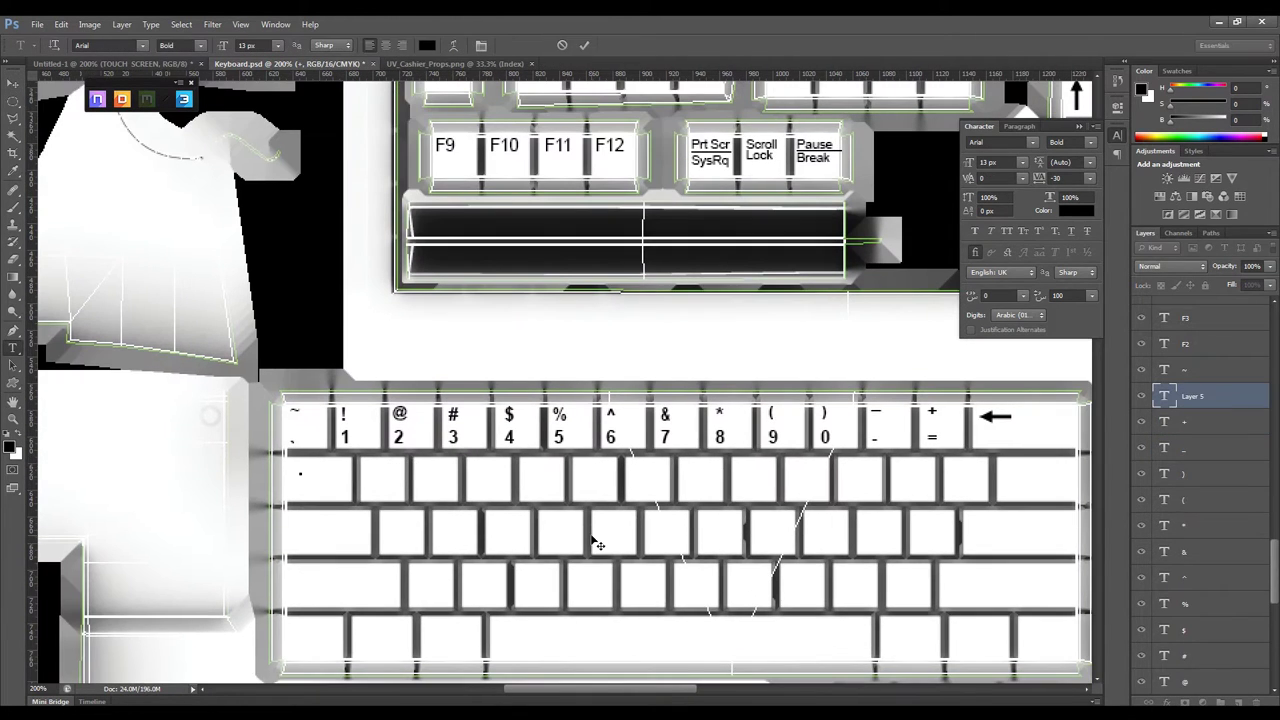
left_click_drag(300, 540, 305, 478, "ctrl+alt")
type("Tab")
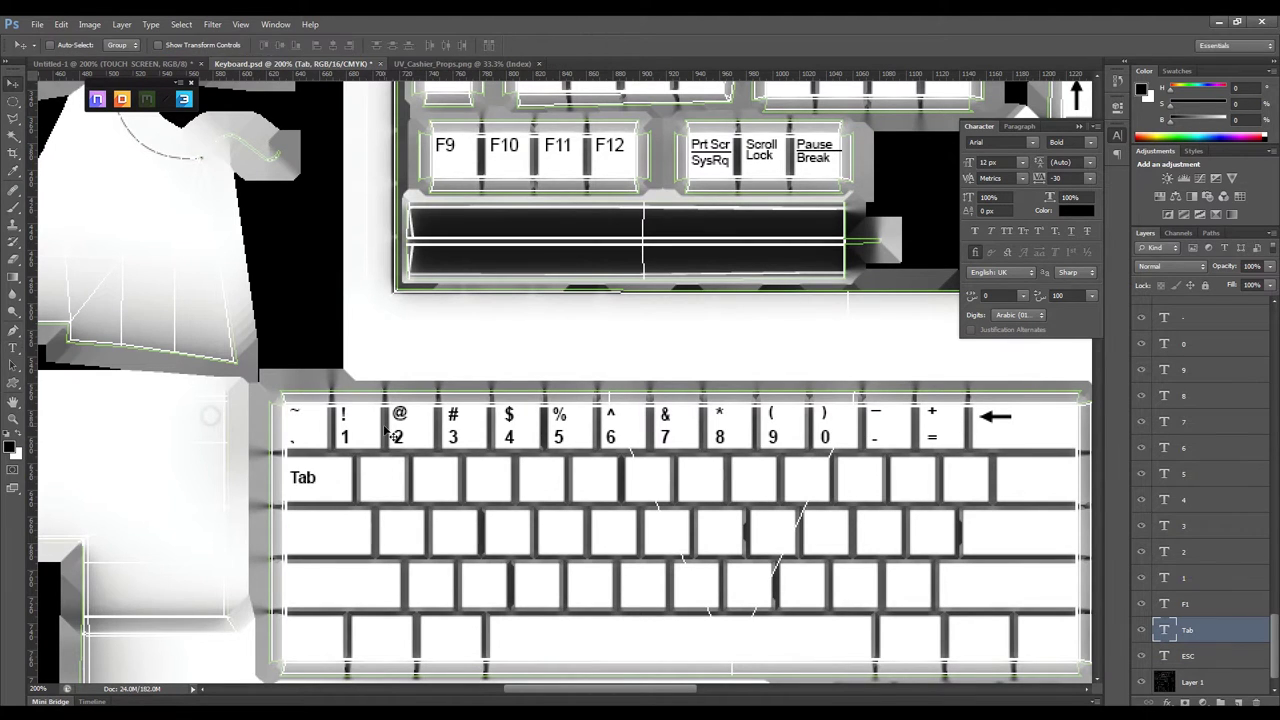
key("ctrl+a")
key("ctrl+Return")
mouse_move(300, 478)
left_mouse_down("ctrl+alt")
mouse_move(300, 522)
mouse_move(333, 530)
mouse_move(322, 573)
left_mouse_up("ctrl+alt")
type("Lock")
key("ctrl+Return")
key("t")
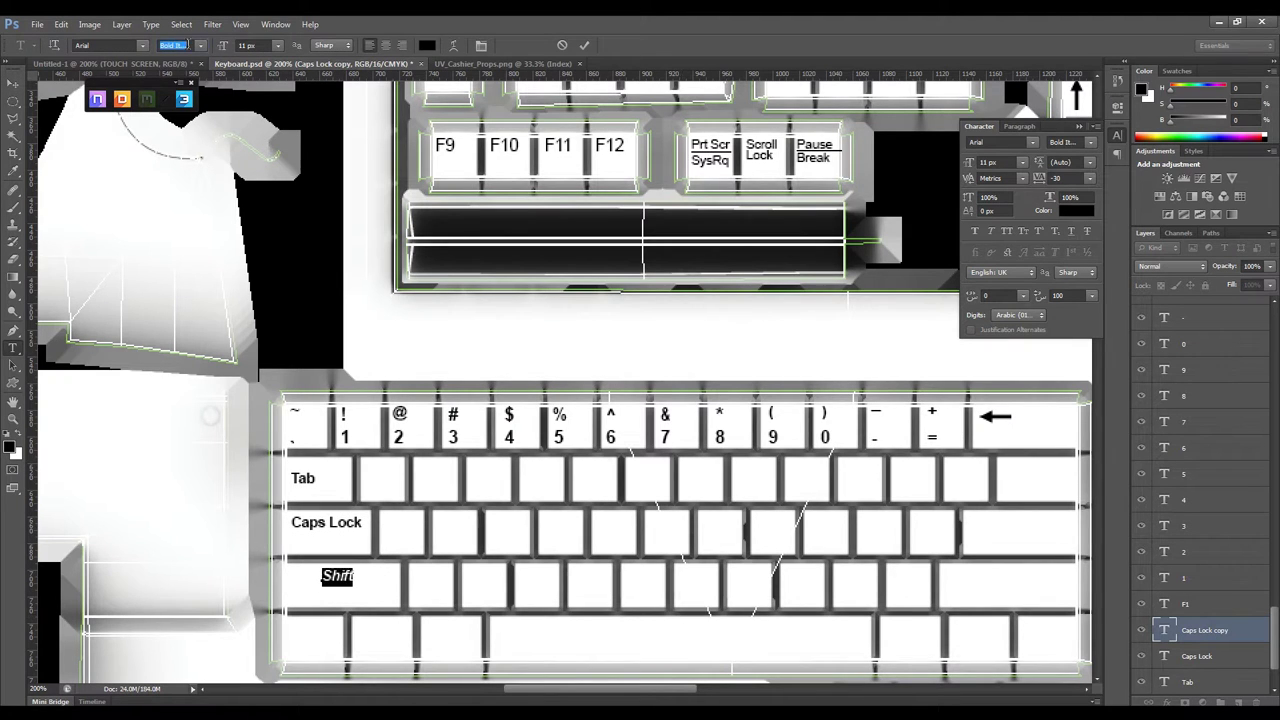
key("ctrl+Return")
Give the Shift key's up-arrow a coloured Stroke outline layer style
left_click(13, 118)
key("ctrl+plus")
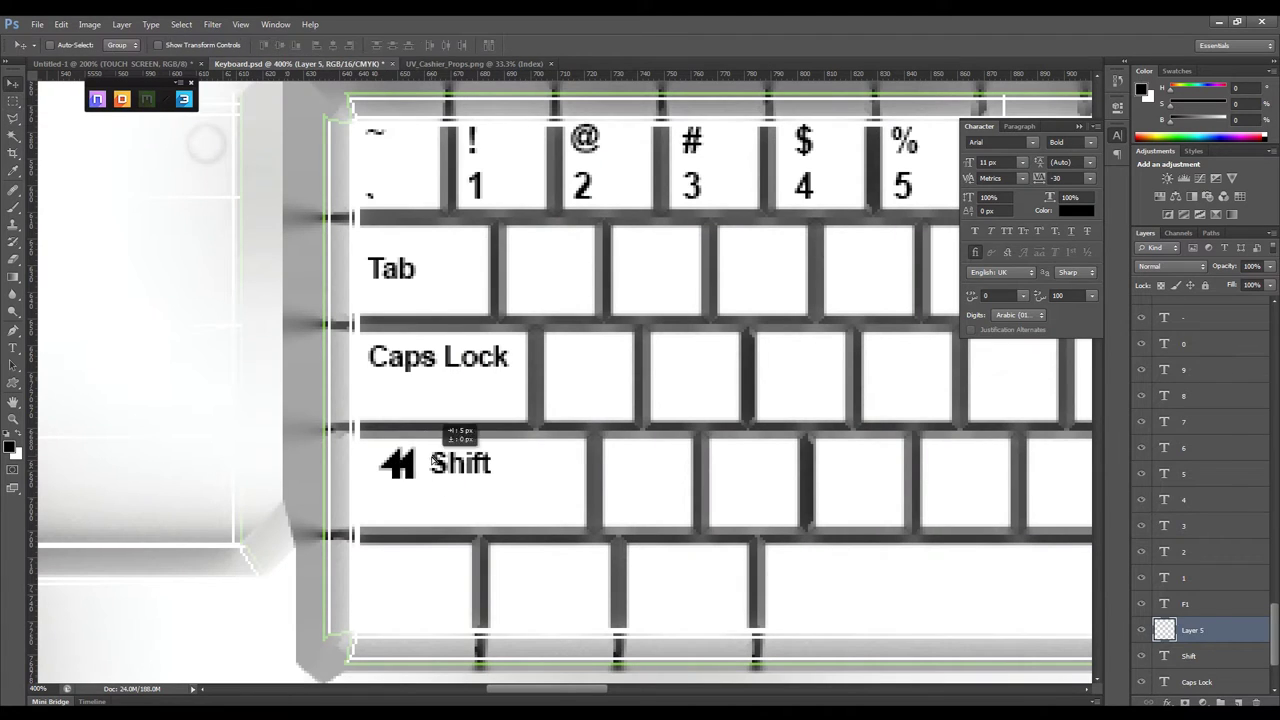
left_click(868, 477)
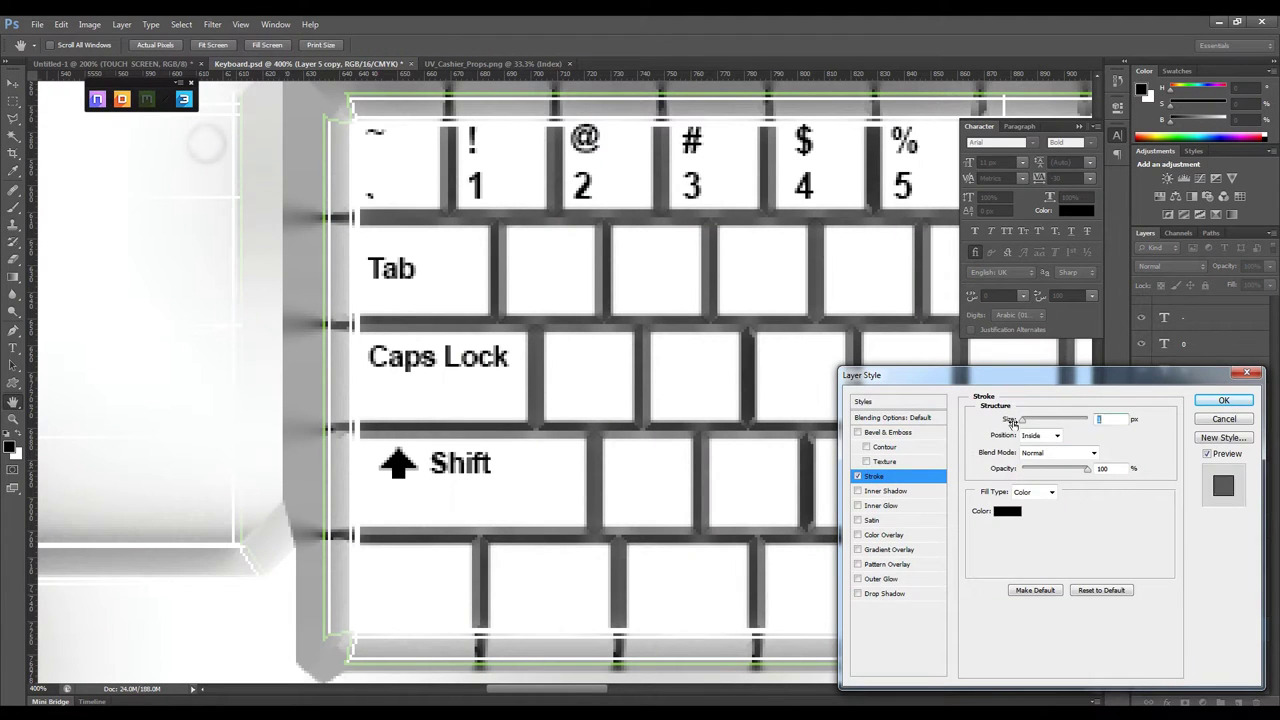
left_click(1007, 511)
left_click(746, 242)
left_click(1142, 120)
left_click(1223, 400)
Copy the arrow and Shift label onto the right Shift key
key("v")
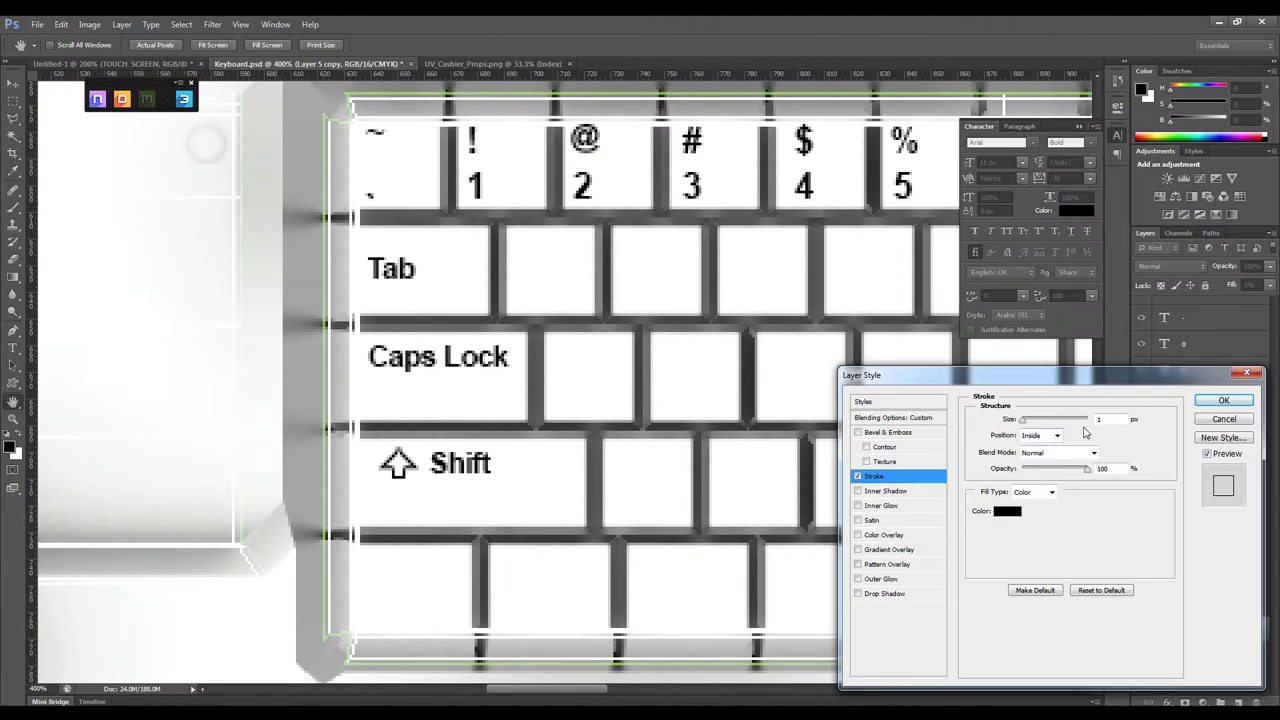
mouse_move(462, 503)
left_mouse_down()
mouse_move(444, 503)
mouse_move(968, 457)
left_mouse_up()
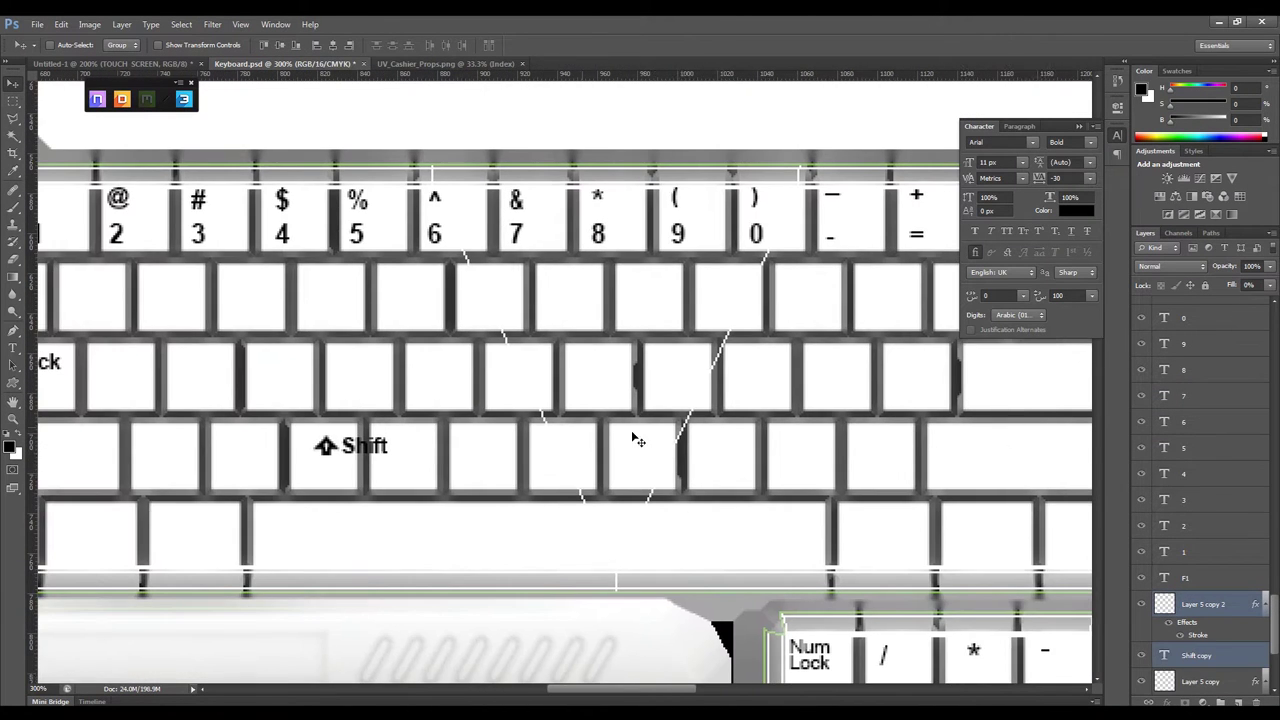
scroll(638, 440, "left", 5, "ctrl")
scroll(851, 491, "right", 3, "ctrl")
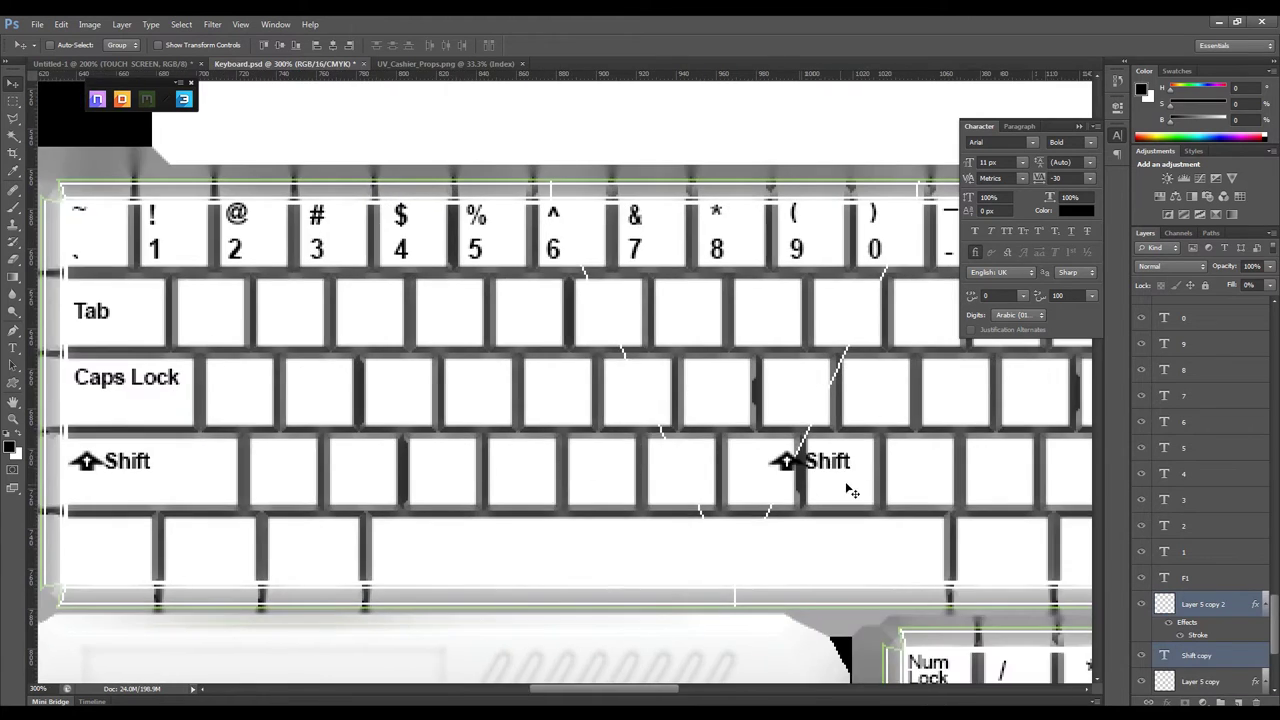
key("ctrl+minus")
key("ctrl+minus")
scroll(1200, 560, "up", 3)
Enlarge the original number key labels to 14 px
left_click(1190, 449, "shift")
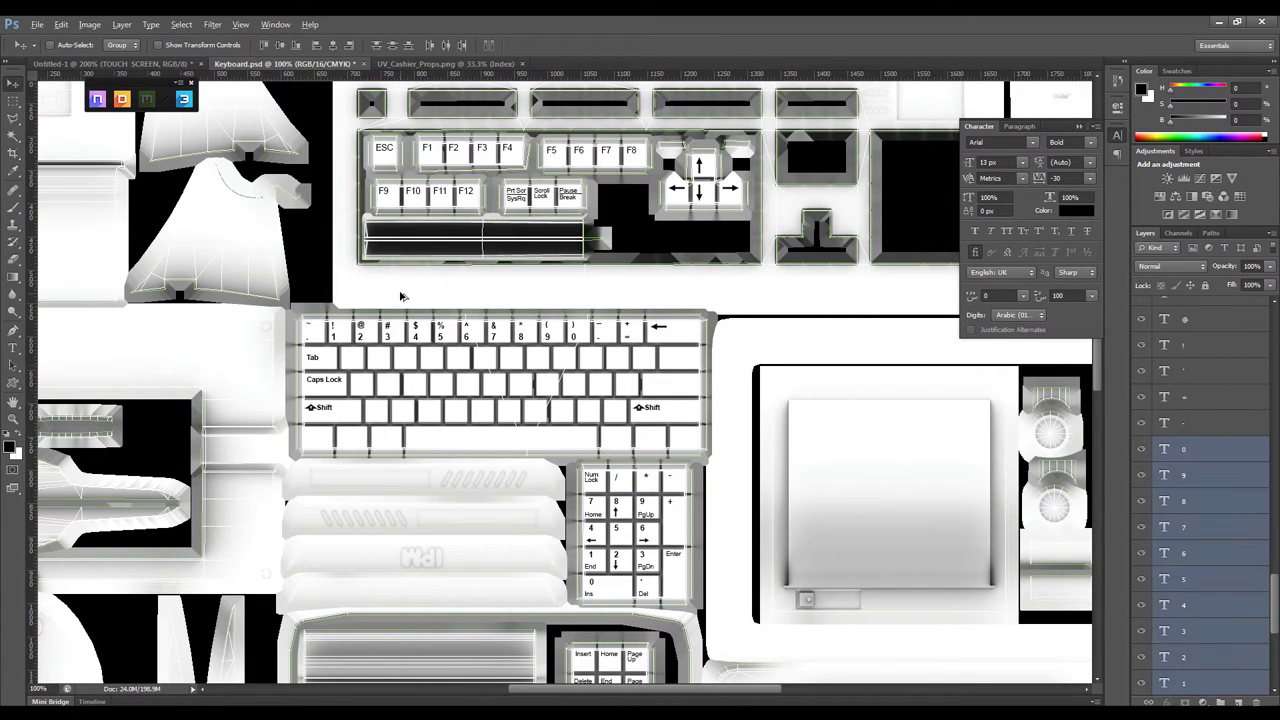
key("ctrl+z")
key("t")
left_click(277, 45)
left_click(288, 172)
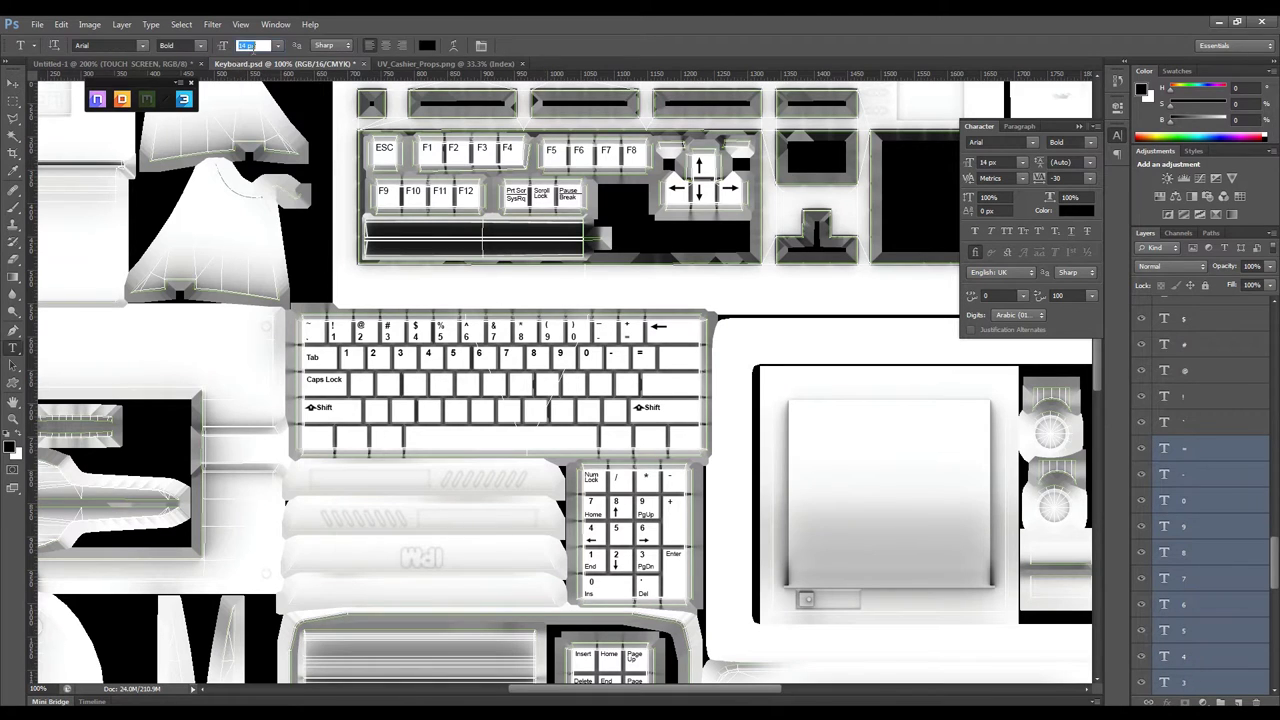
Retype the copied labels on the first top-row keys as Q, W, E and R
key("t")
left_click(346, 355)
left_click(374, 353)
type("W")
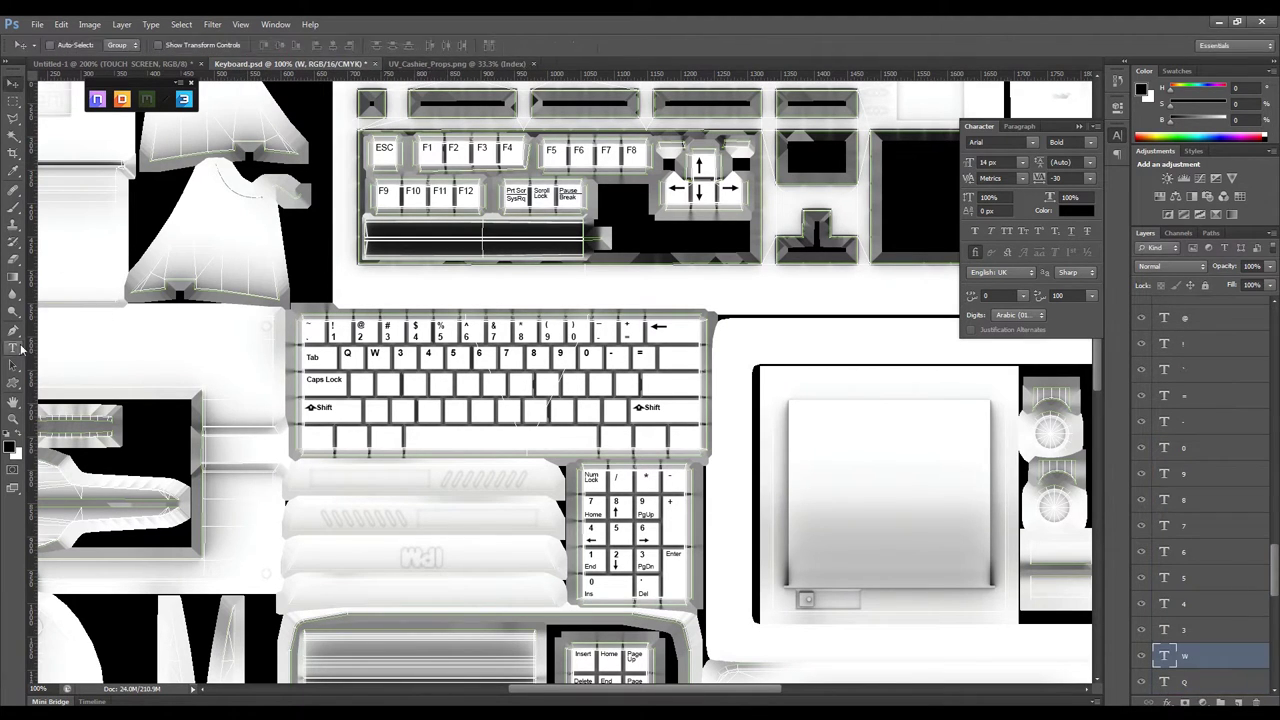
left_click(400, 353)
type("E")
left_click(427, 353)
type("Rt")
Label the remaining top-row keys T, Y, U, I, O and P
left_click(467, 354)
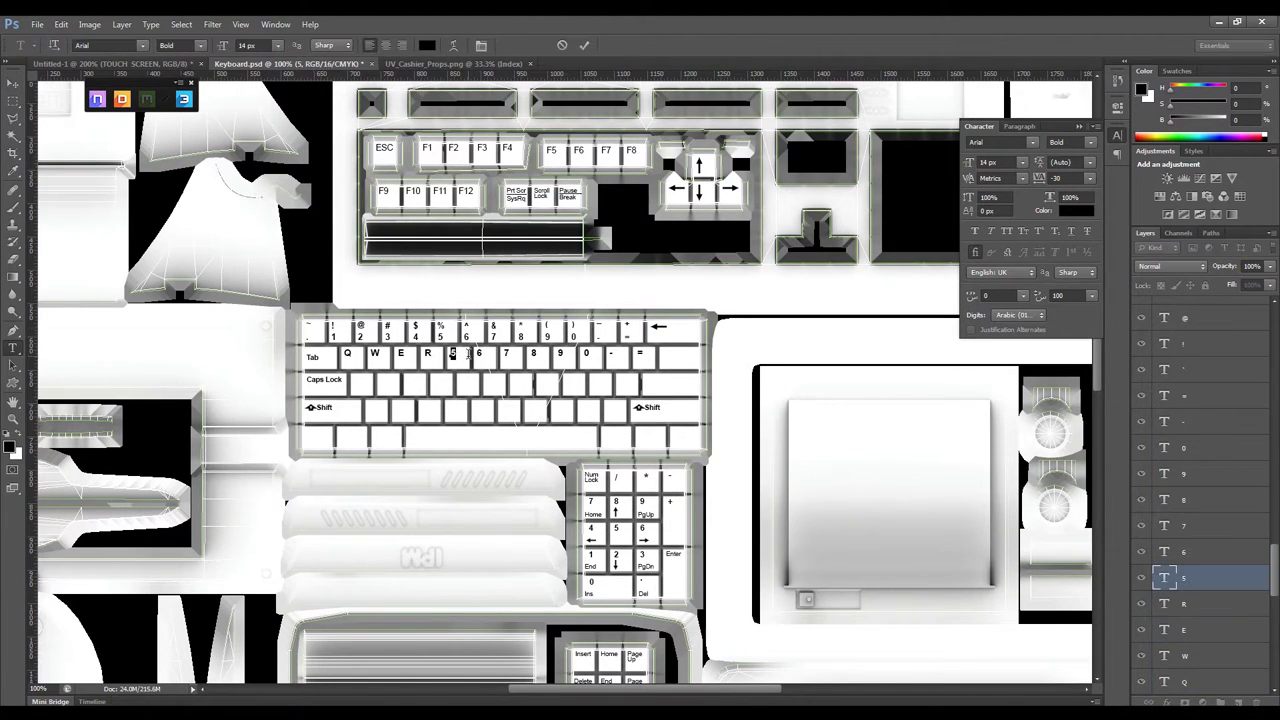
left_click(480, 353)
type("Y")
left_click(506, 353)
type("U")
left_click(533, 353)
type("I")
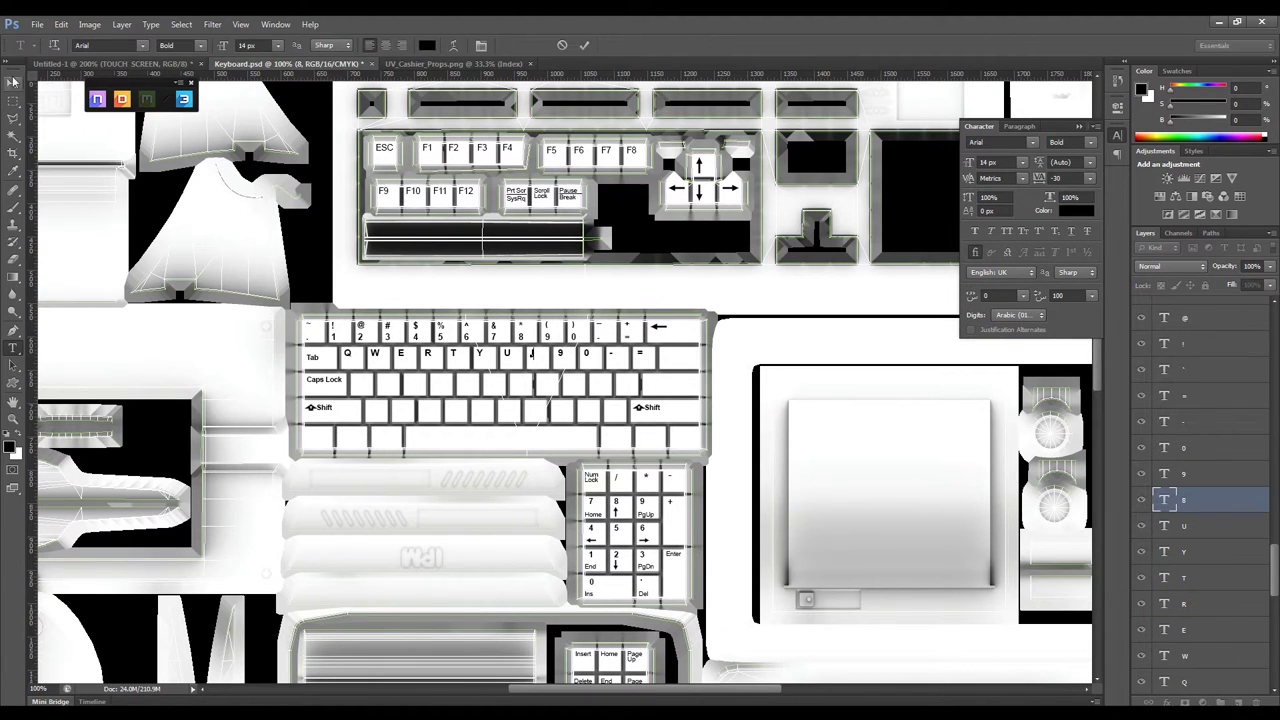
left_click(560, 353)
type("O")
left_click(586, 353)
type("P")
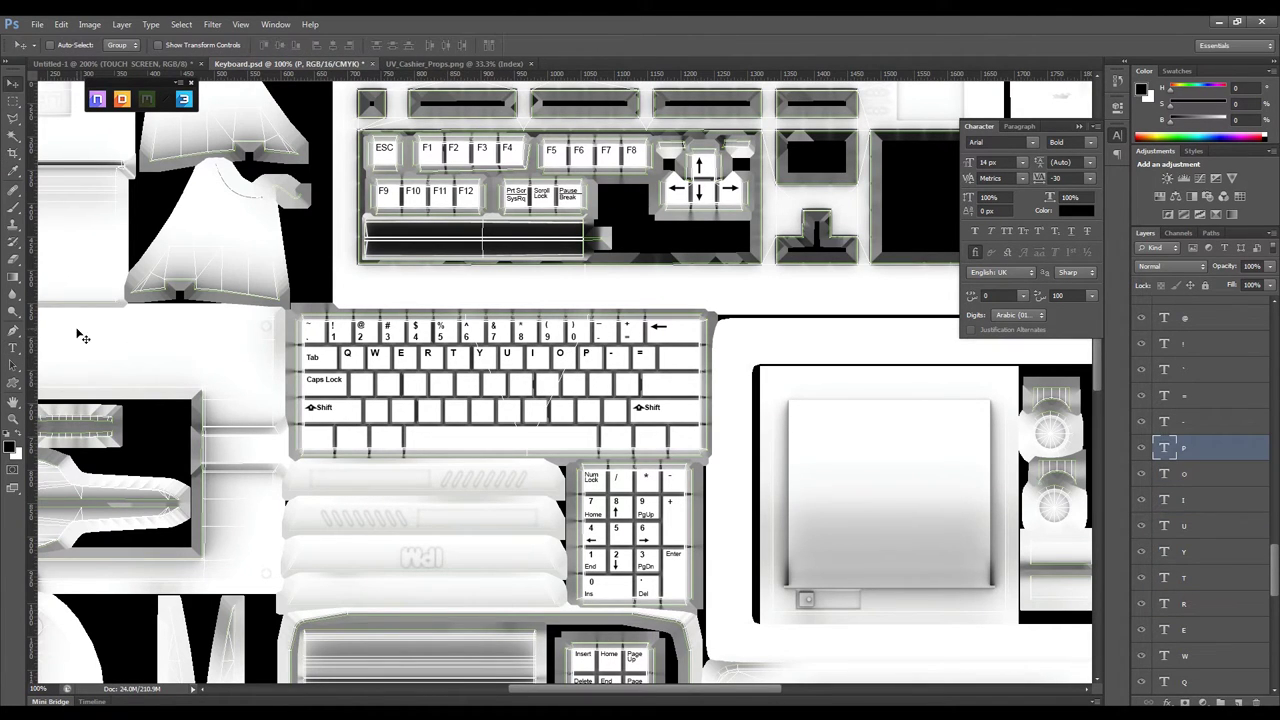
Copy the top-row letters down and relabel the first home-row keys A, S and D
left_click_drag(82, 337, 462, 372, "ctrl")
left_click(357, 380)
type("A")
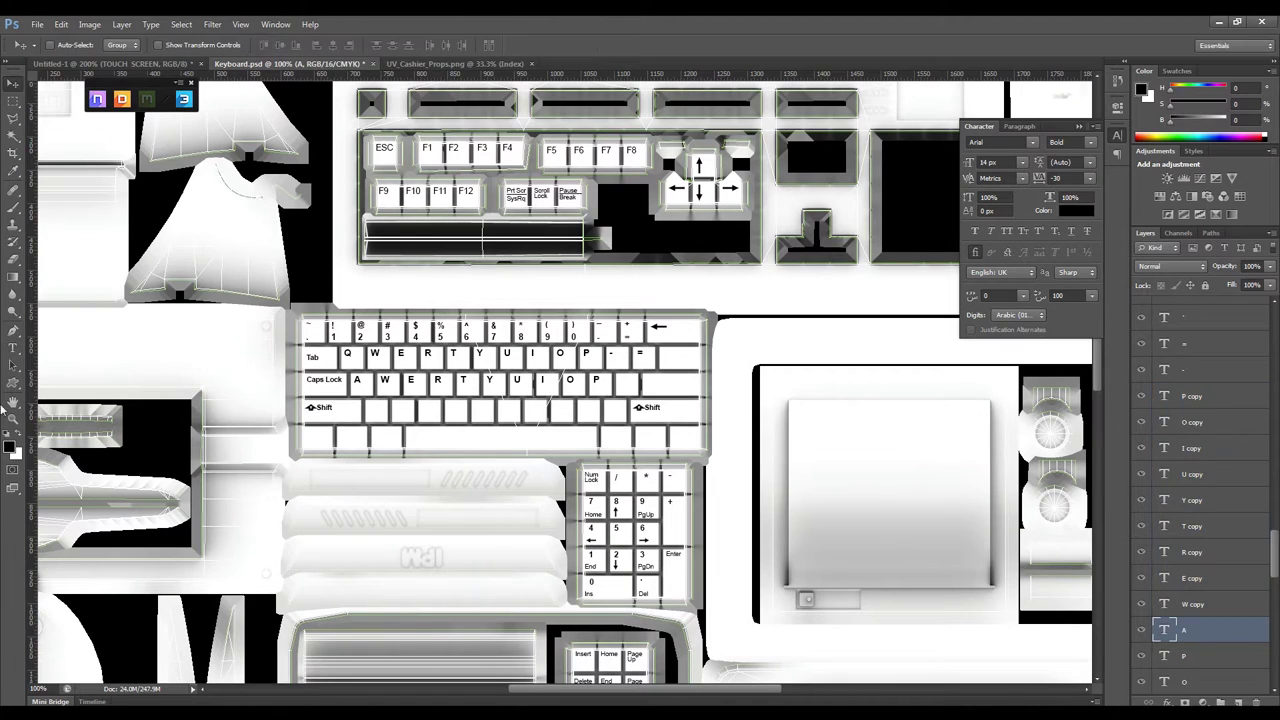
left_click(383, 380)
type("S")
left_click(410, 380)
type("D")
Label the rest of the home row G, H, J, K and L
left_click(463, 380)
type("G")
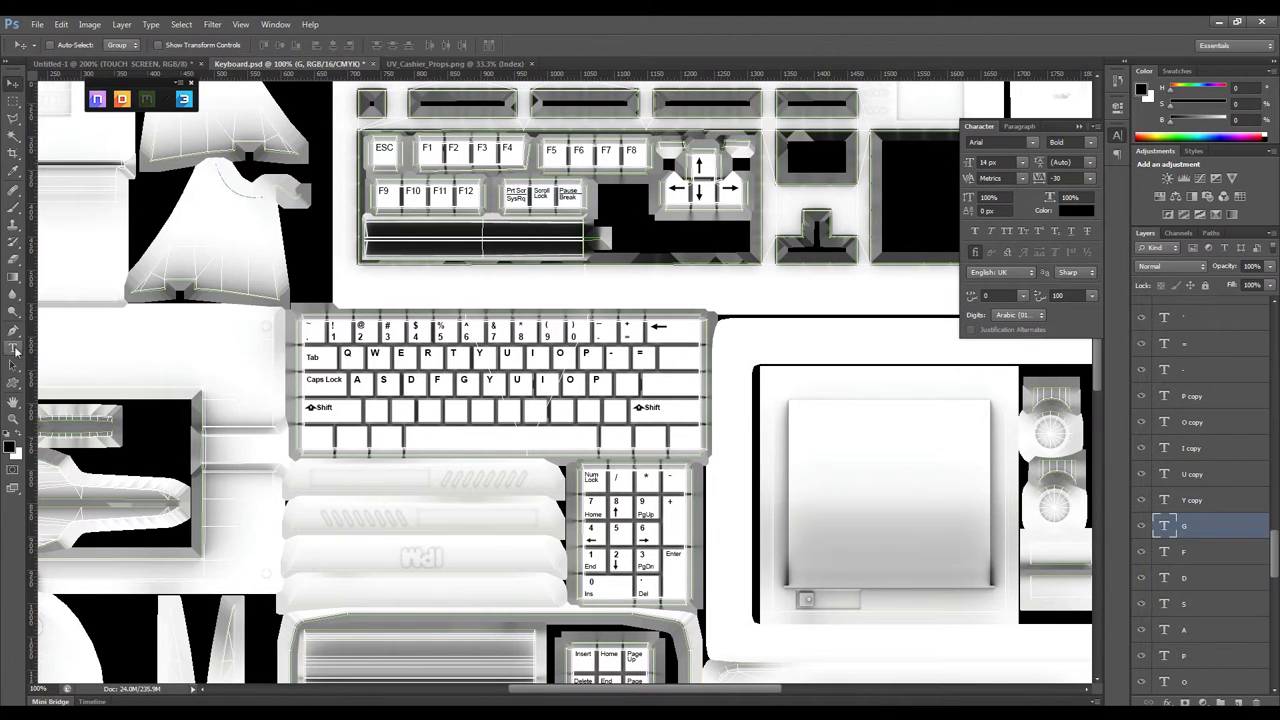
left_click(490, 380)
type("H")
left_click(516, 380)
type("J")
type("K")
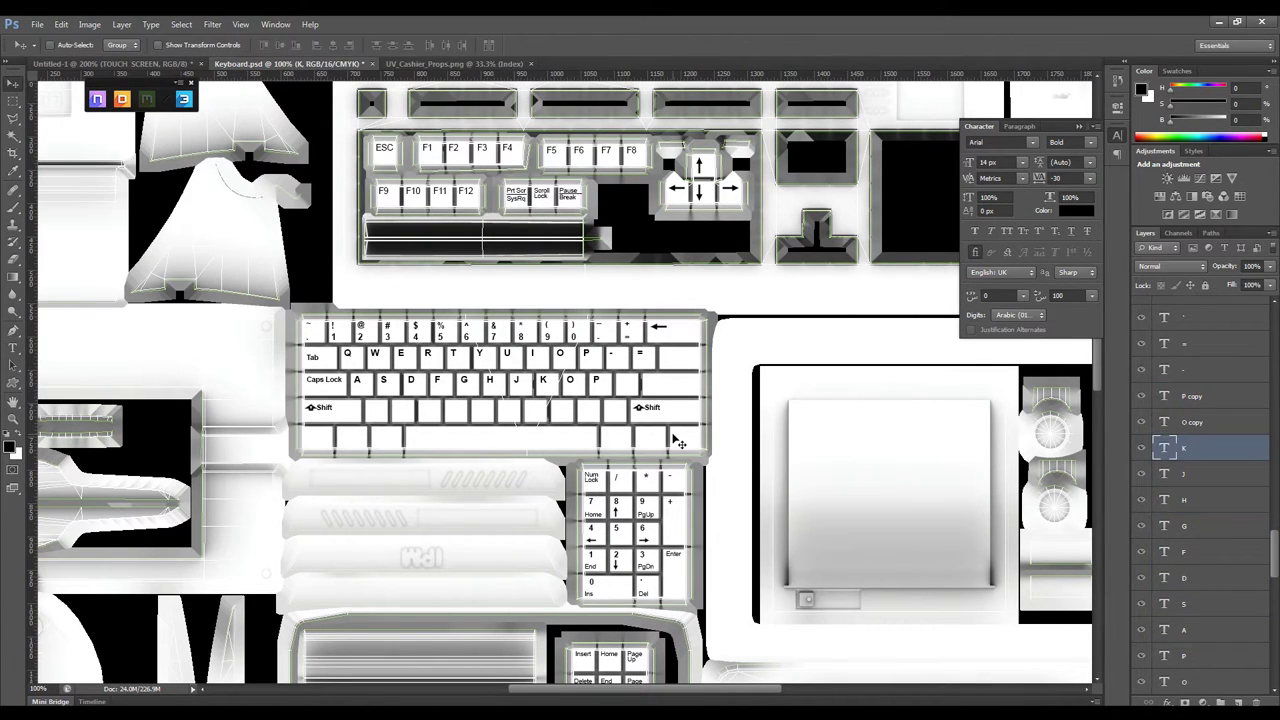
left_click(570, 380)
type("L")
Copy the home-row letters down and relabel the first bottom-row keys Z, X and C
left_click_drag(470, 401, 485, 428, "ctrl")
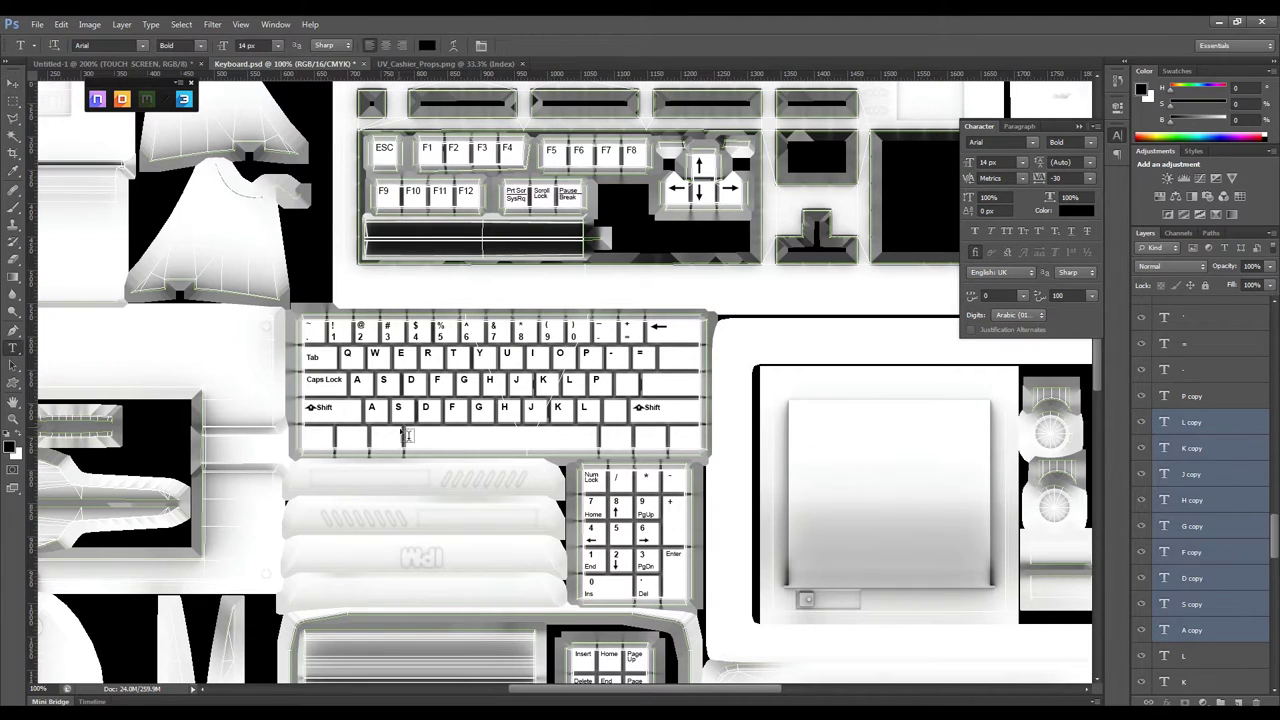
left_click(371, 407)
type("Z")
left_click(398, 407)
type("X")
left_click(425, 407)
type("C")
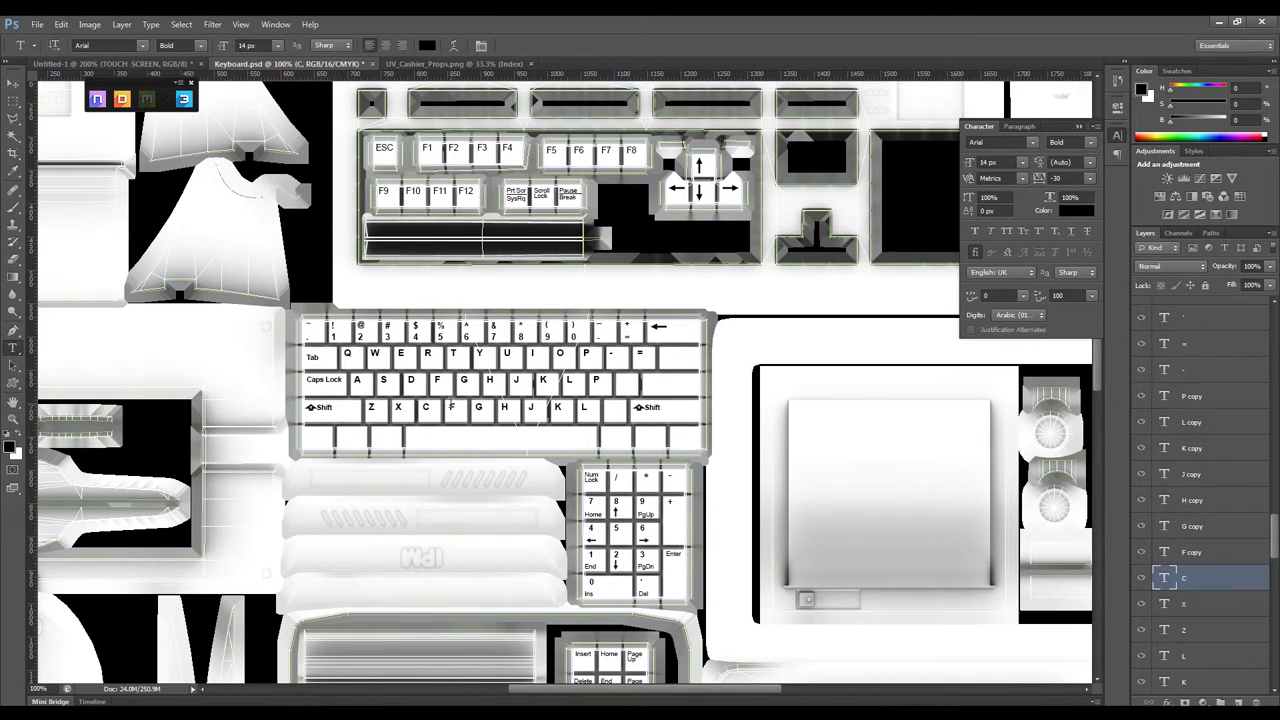
Label the rest of the bottom row V, B, N and M
left_click(451, 407)
type("V")
left_click(478, 407)
type("B")
left_click(504, 407)
type("N")
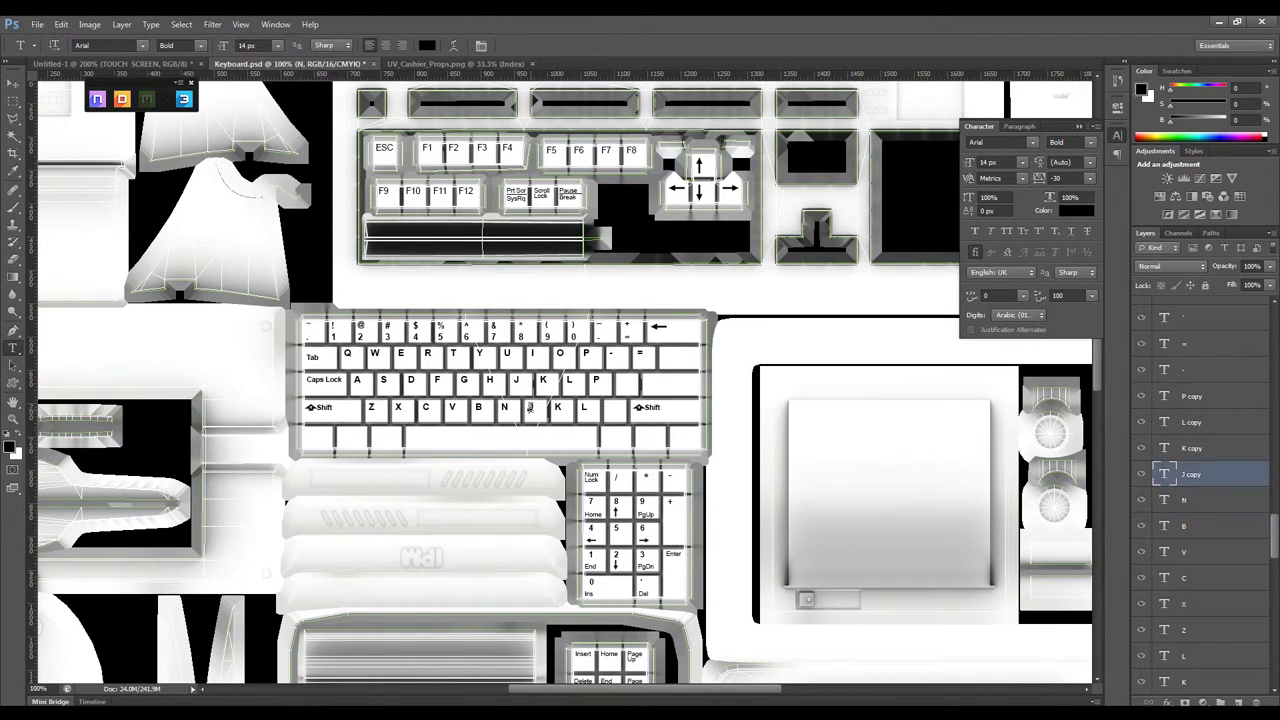
type("M")
key("ctrl+Return")
Label the bracket keys { and } and delete the leftover P, L and K copies
left_click(614, 358)
type("{")
left_click(640, 356)
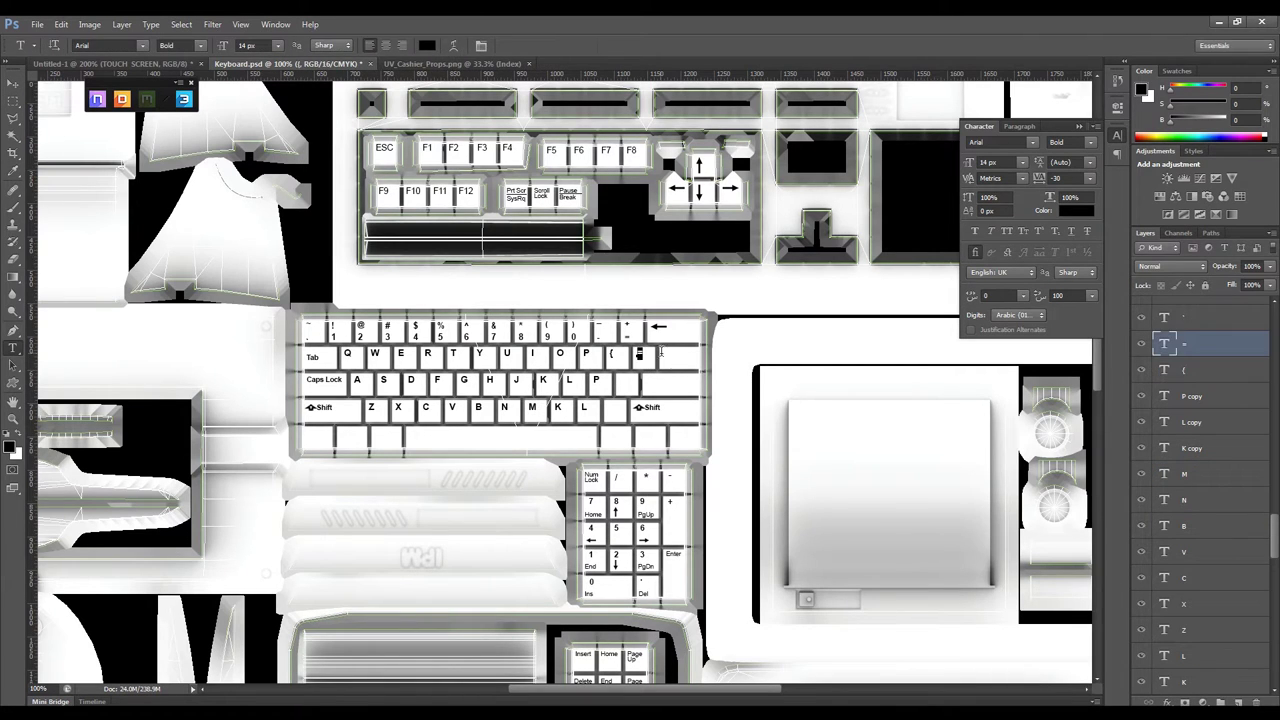
type("}")
key("ctrl+Return")
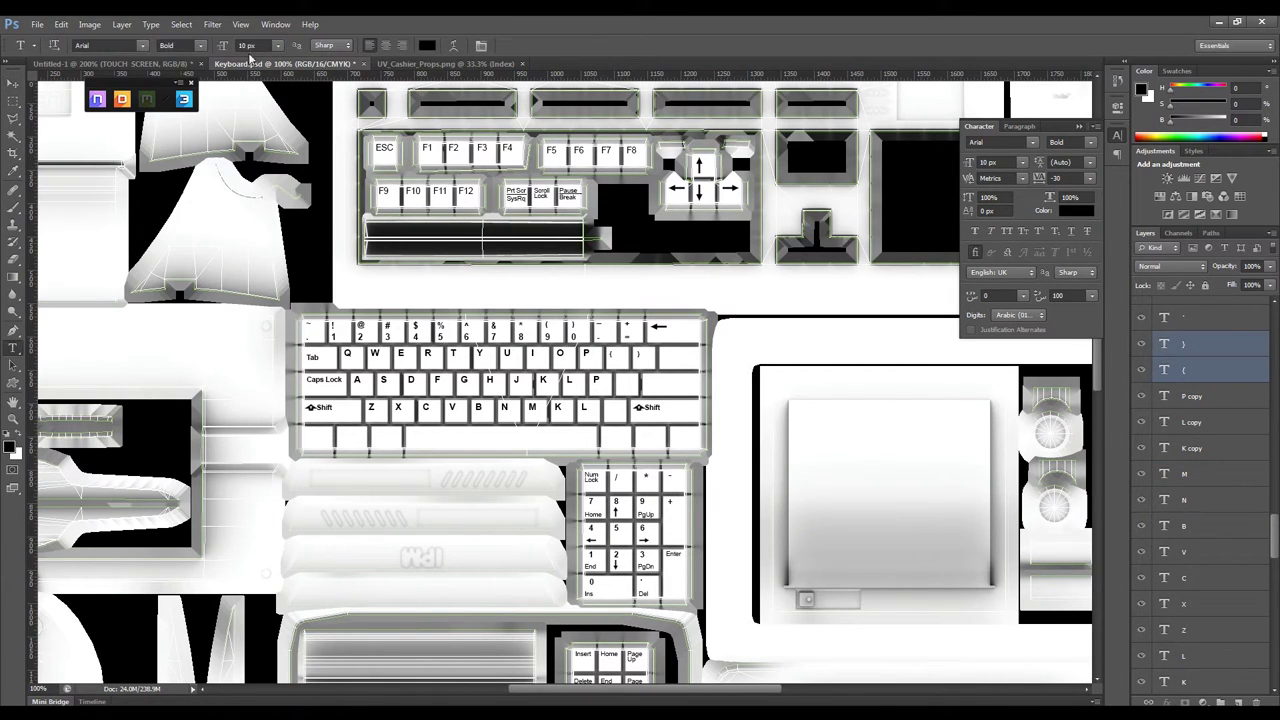
left_click(1247, 458, "shift")
key("Delete")
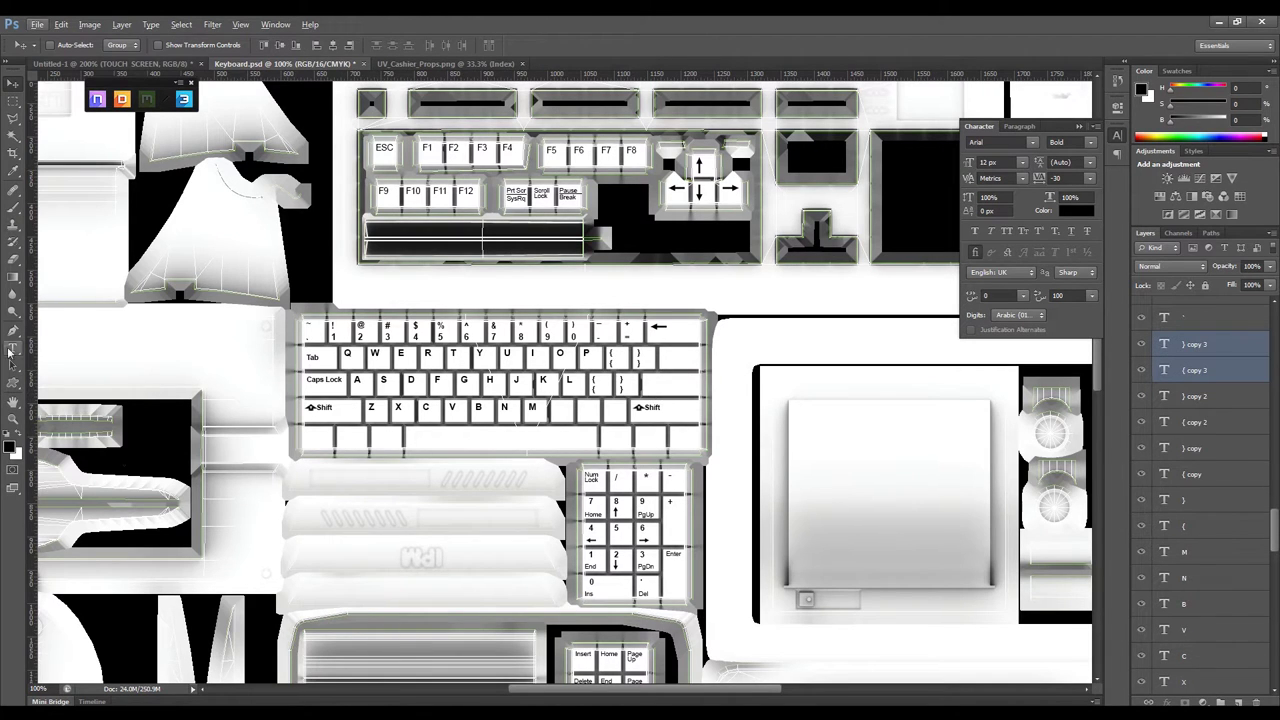
Add the colon label on the semicolon key and the quote key label
left_click(13, 347)
left_click(593, 383)
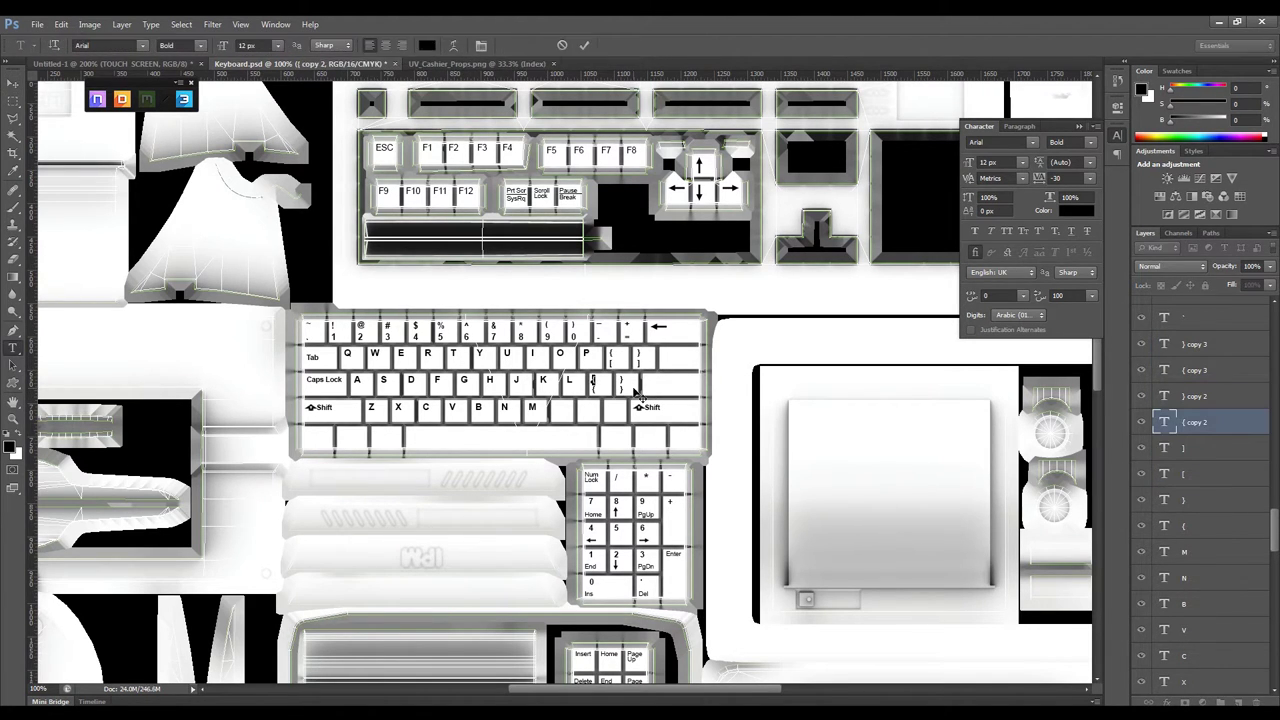
type(":")
key("ctrl+Return")
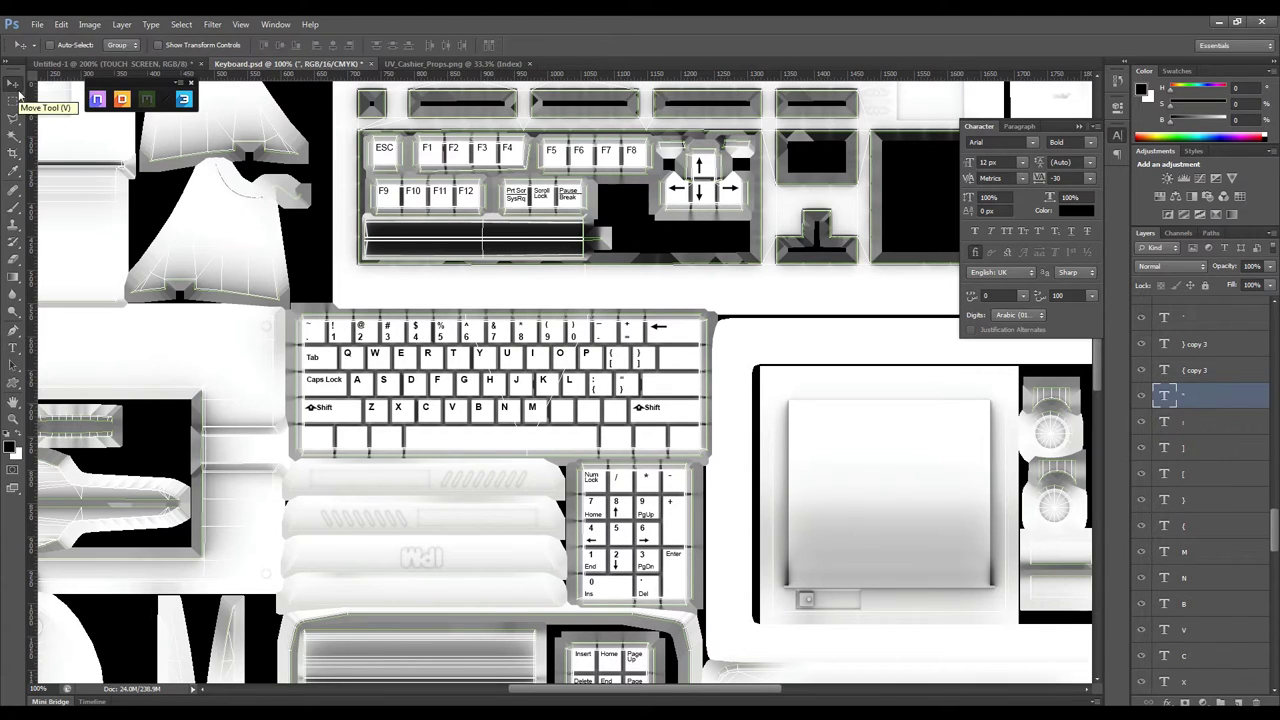
left_click(591, 389, "ctrl")
left_click(17, 84)
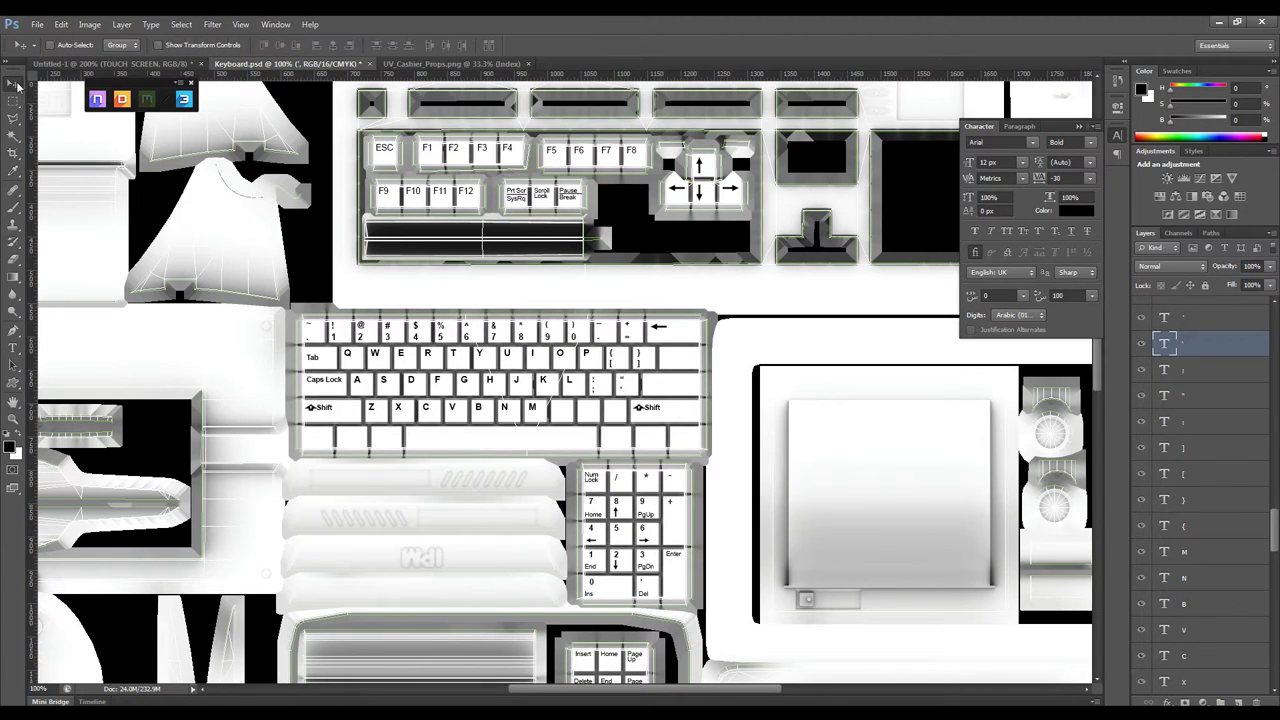
Add the < and > labels to the comma and period keys
left_click(1198, 447)
left_click(1198, 473, "shift")
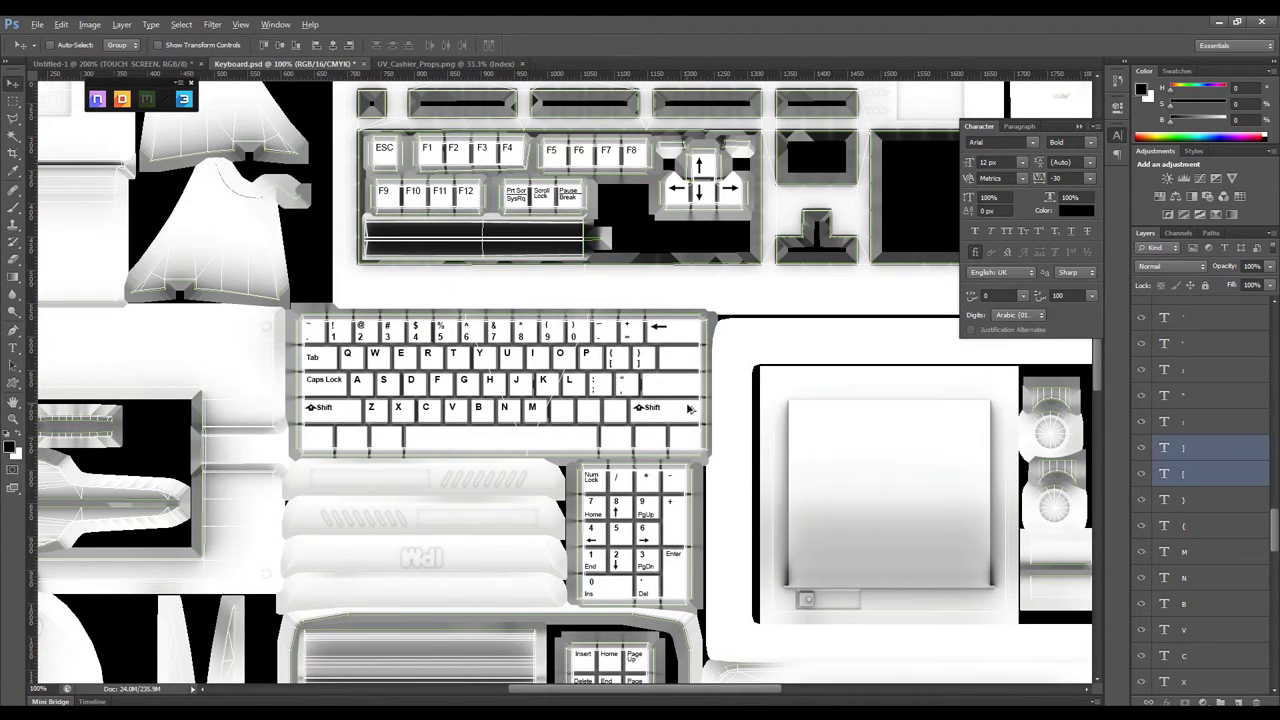
left_click(578, 428)
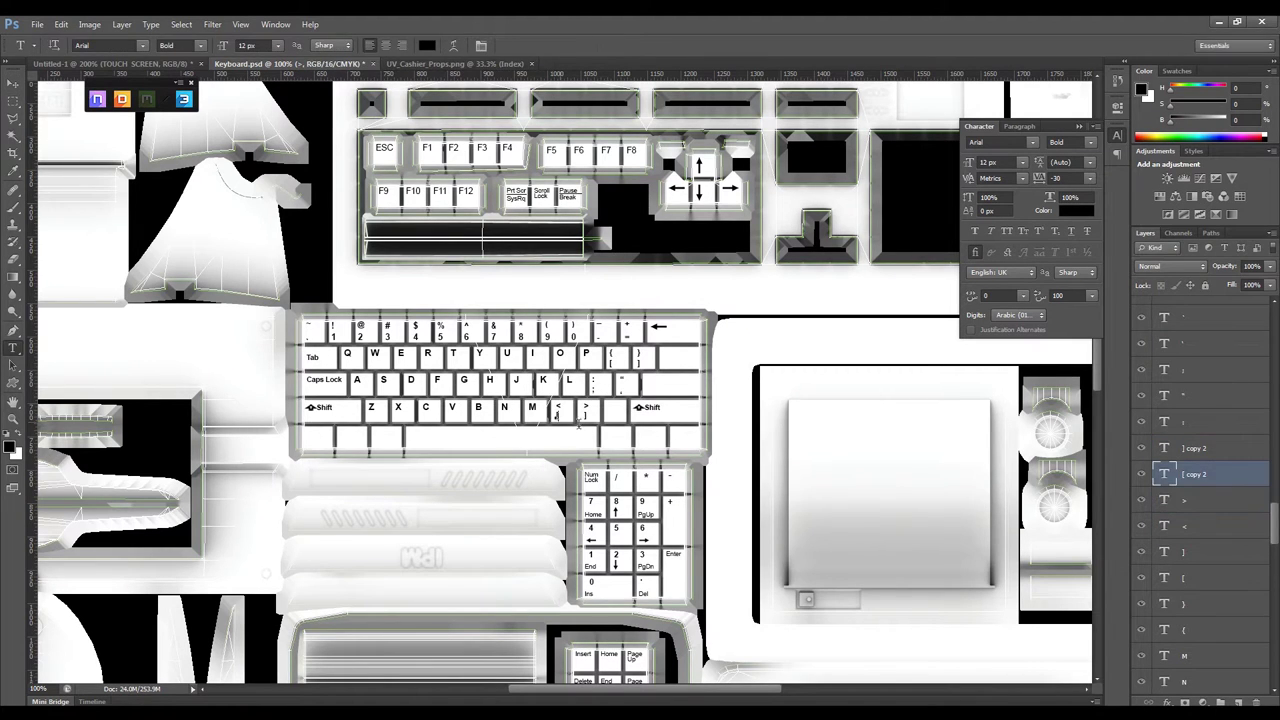
left_click(12, 82)
left_click(1200, 473)
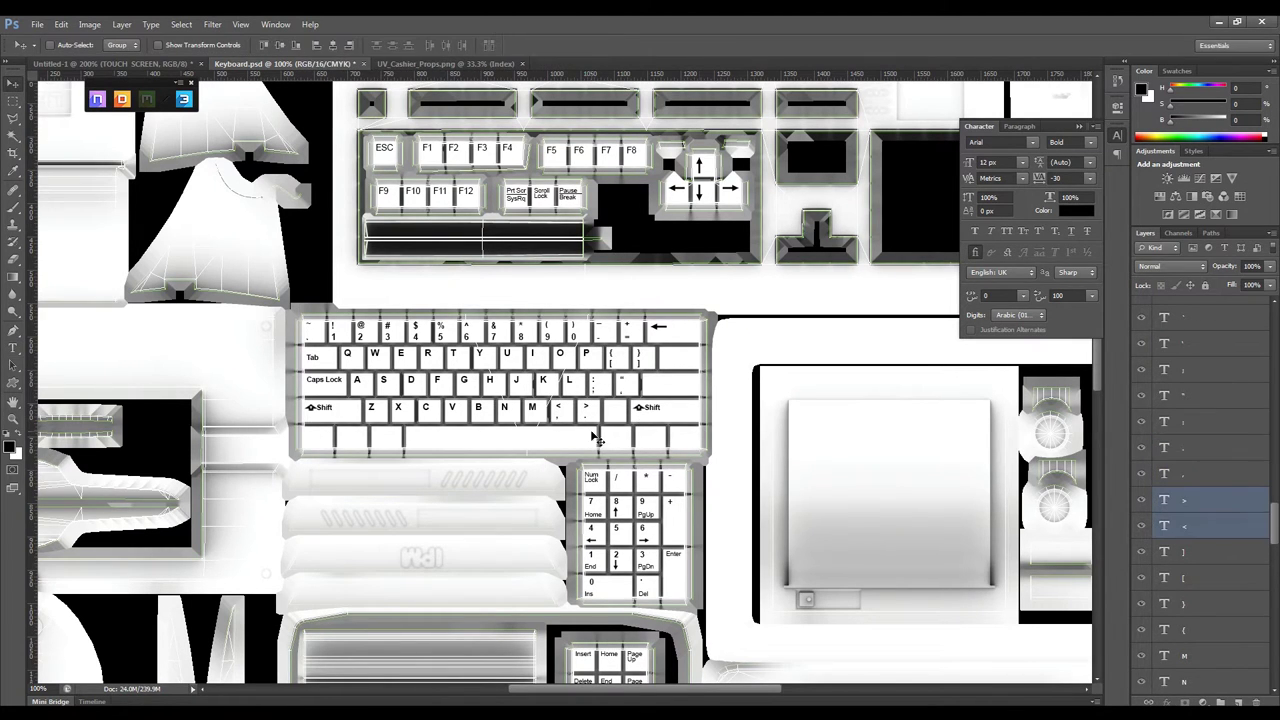
left_click(1207, 500, "shift")
left_click_drag(545, 436, 634, 449, "alt")
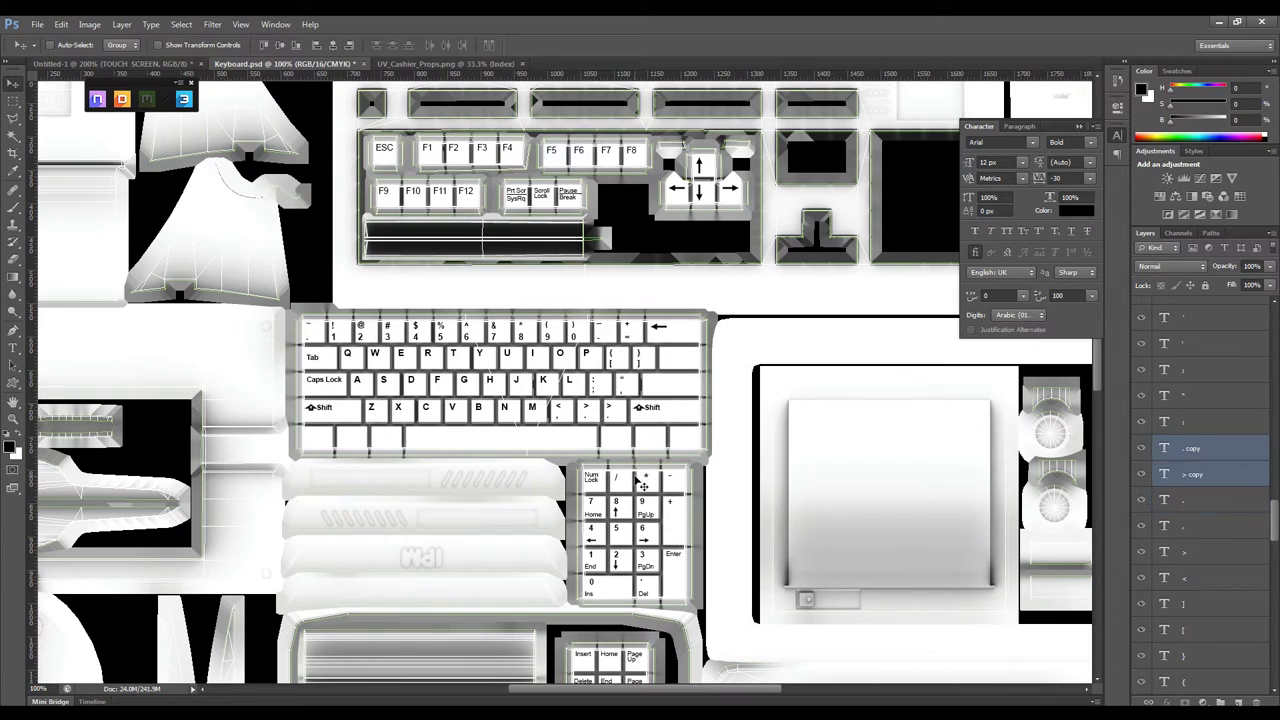
key("t")
Put the slash/question label and pipe symbol on the backslash key, then begin an Enter label
left_click(12, 82)
left_click(1200, 448)
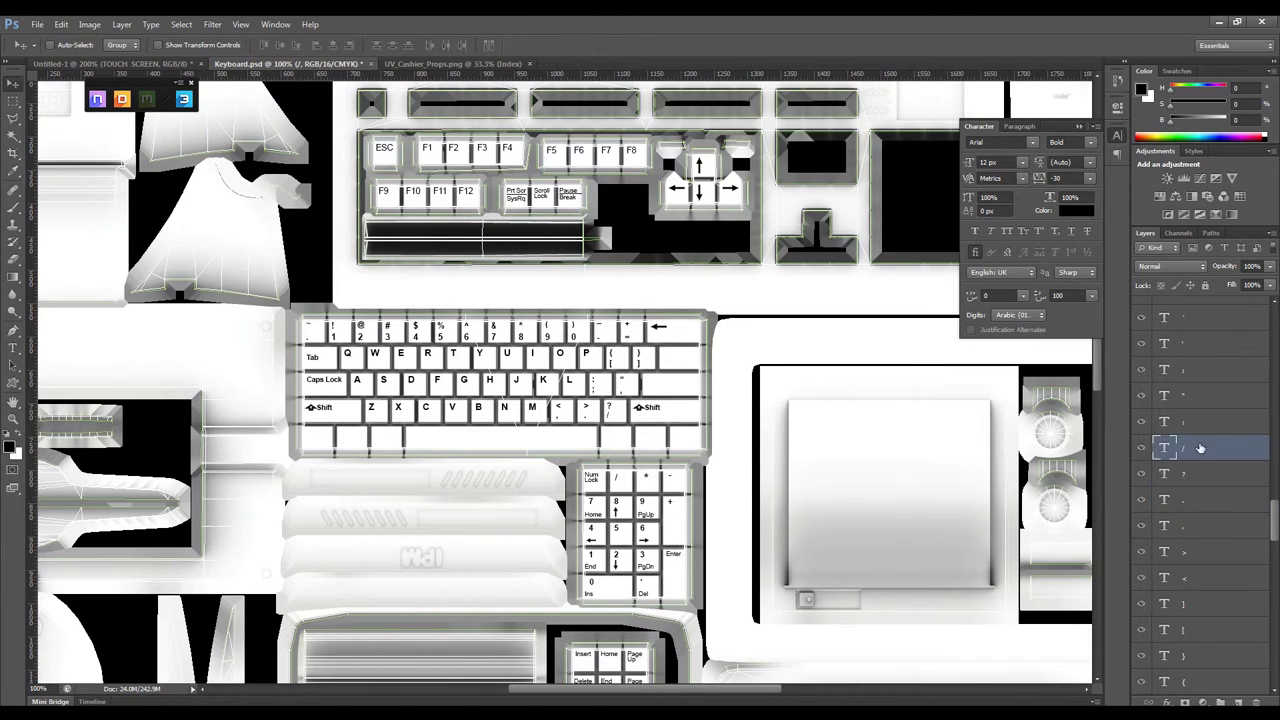
left_click_drag(668, 406, 666, 356, "alt")
type("t")
type("|")
left_click(660, 358)
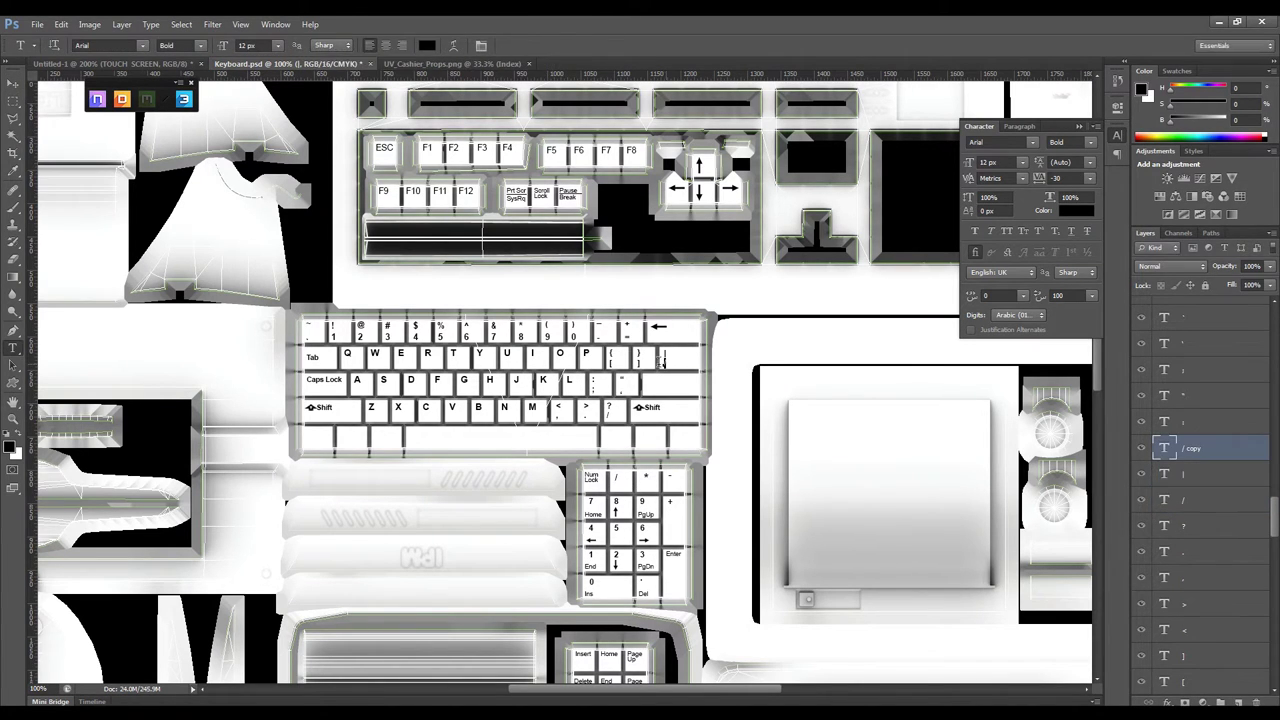
left_click(12, 82)
double_click(648, 383)
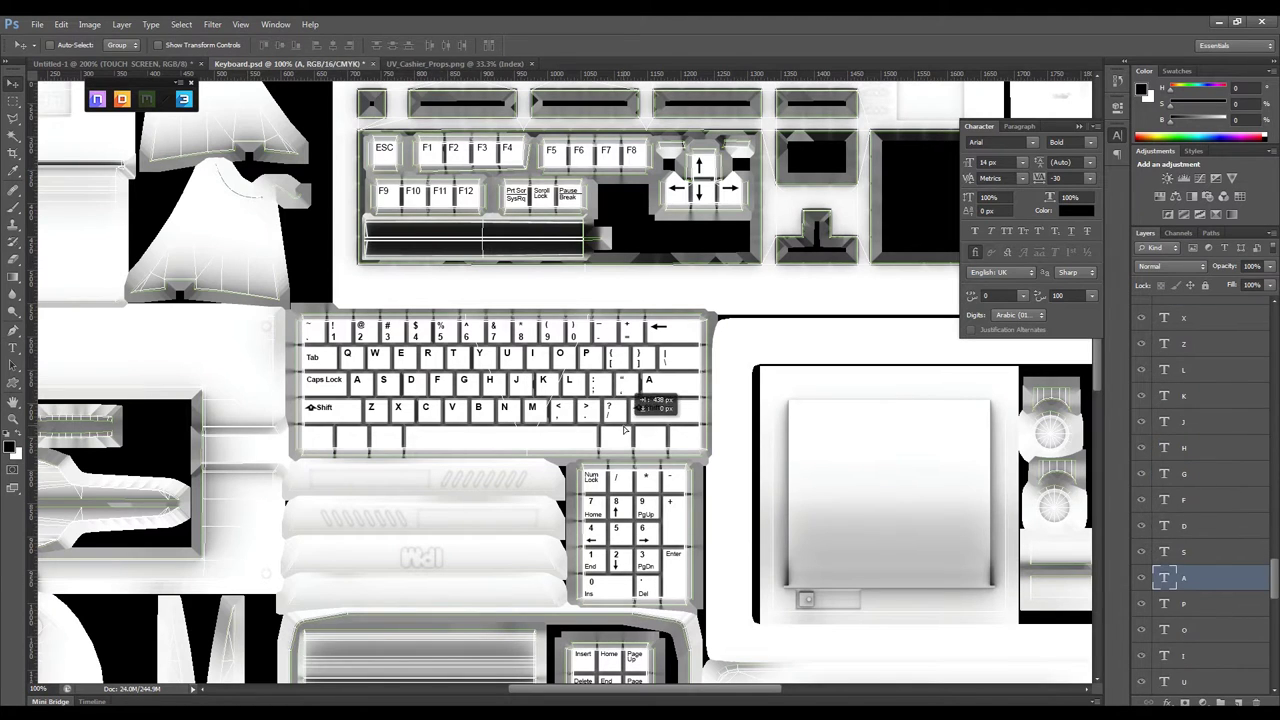
type("Enter")
Finish the Enter label and draw an Enter arrow on a new layer beside it
key("ctrl+Return")
scroll(637, 384, "up", 3, "alt")
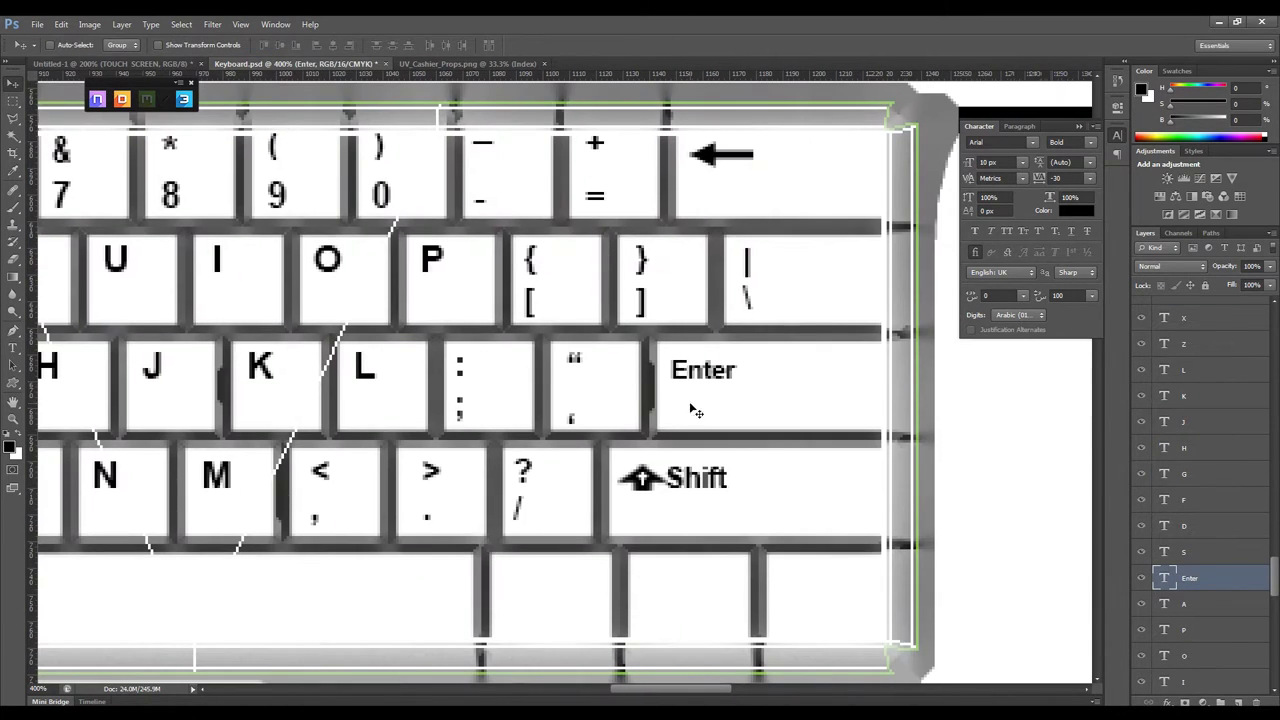
key("b")
key("ctrl+shift+alt+n")
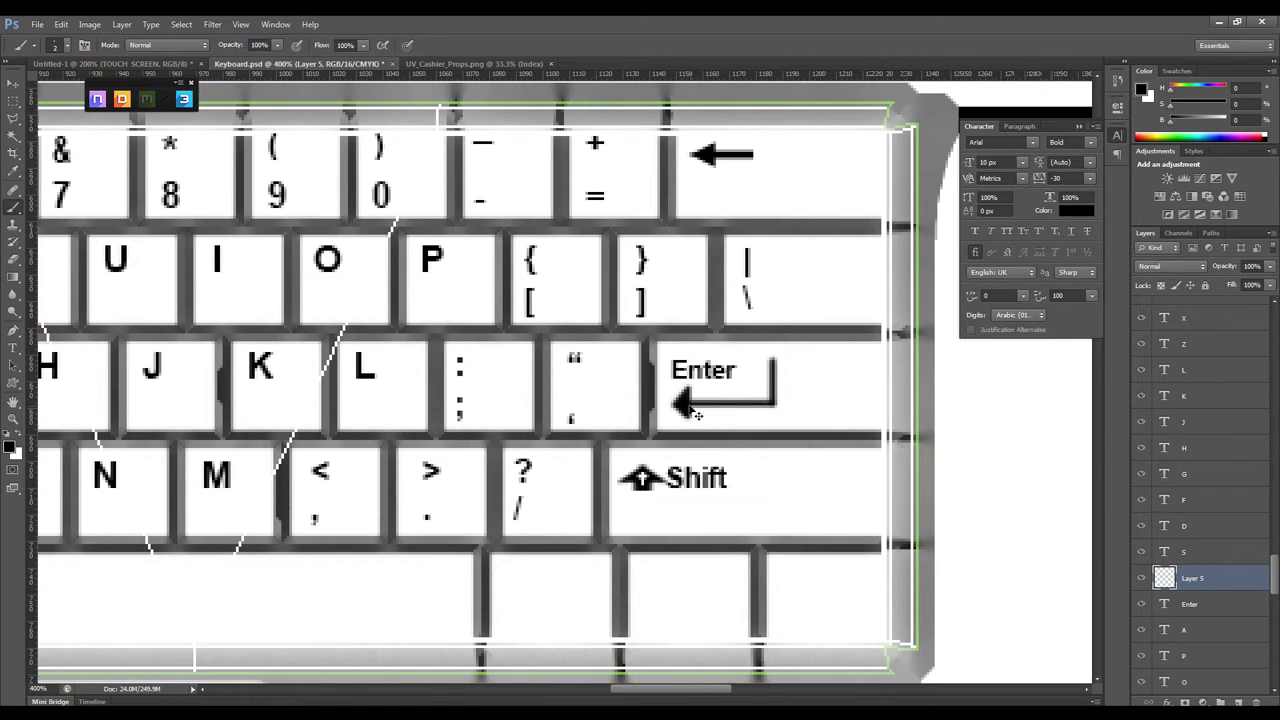
scroll(820, 374, "down", 5, "alt")
scroll(820, 374, "up", 5, "alt")
key("m")
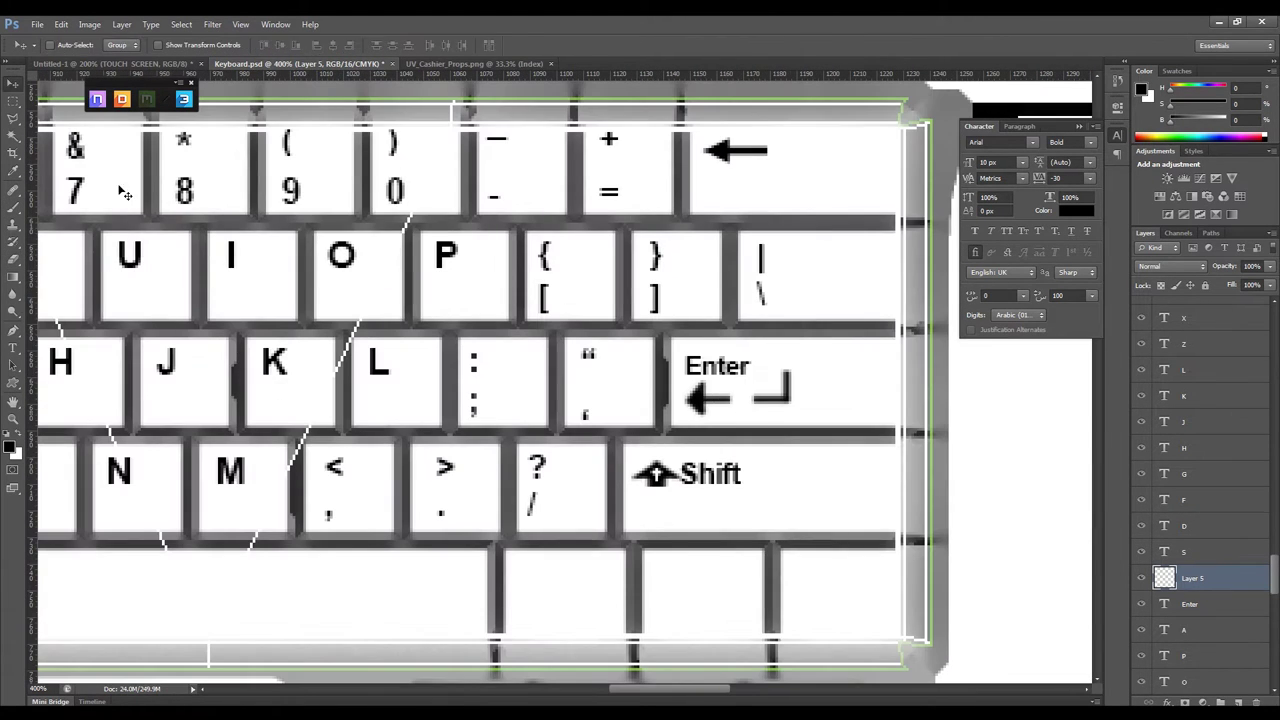
left_click_drag(826, 353, 734, 424)
scroll(420, 381, "down", 1, "alt")
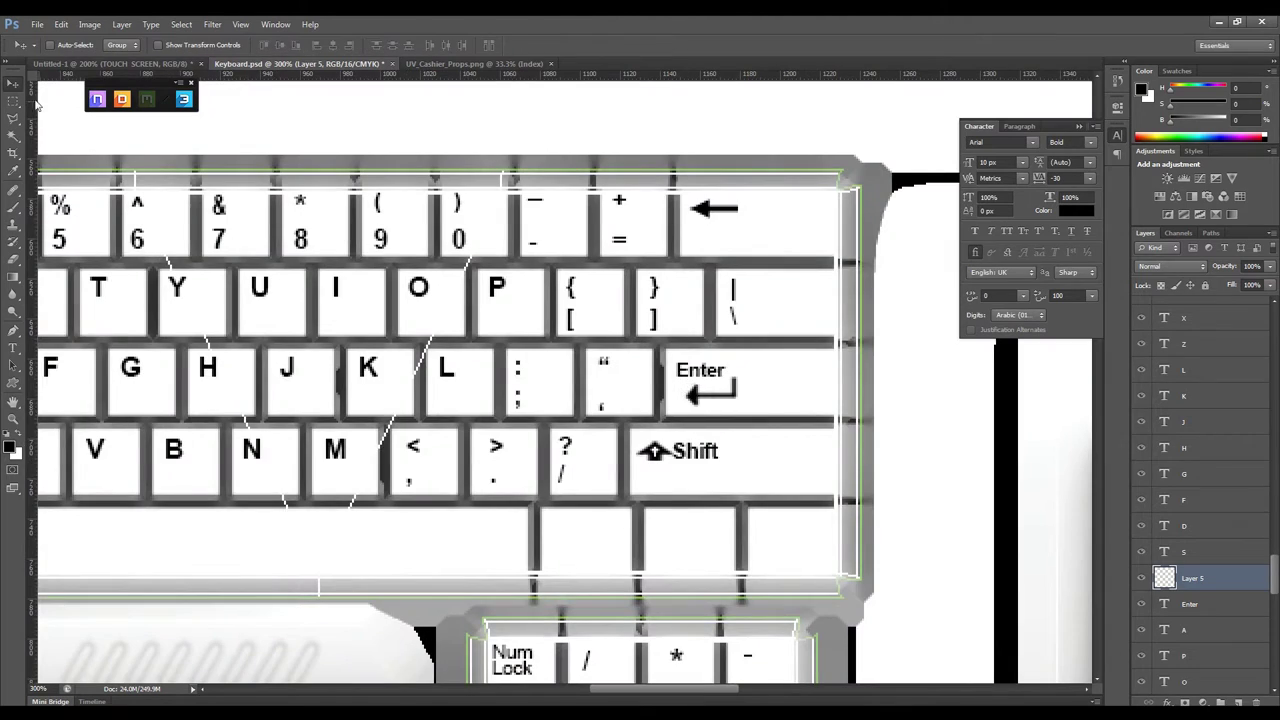
scroll(420, 381, "down", 4, "alt")
Add a CTRL label and copy the CTRL and ALT labels across the bottom-row keys
key("t")
scroll(420, 381, "up", 3, "alt")
left_click(390, 386)
type("CTRL")
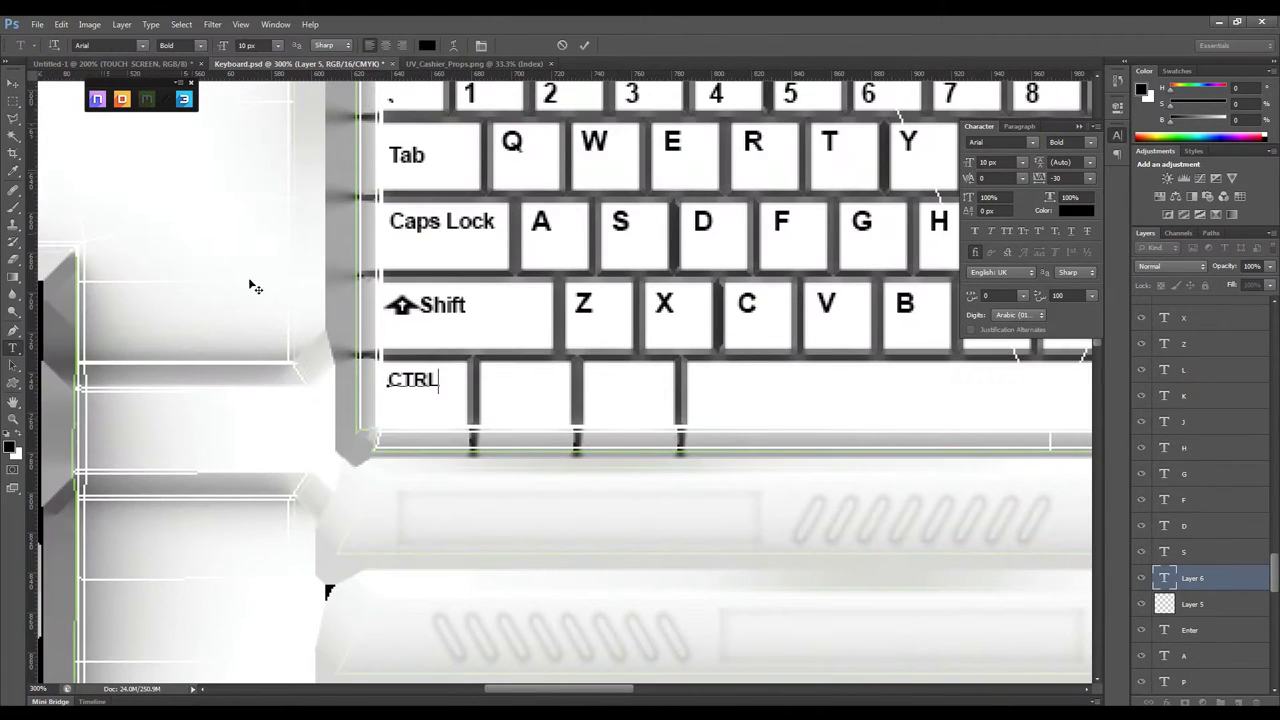
left_click_drag(414, 386, 618, 386, "ctrl+alt")
scroll(329, 591, "down", 1, "alt")
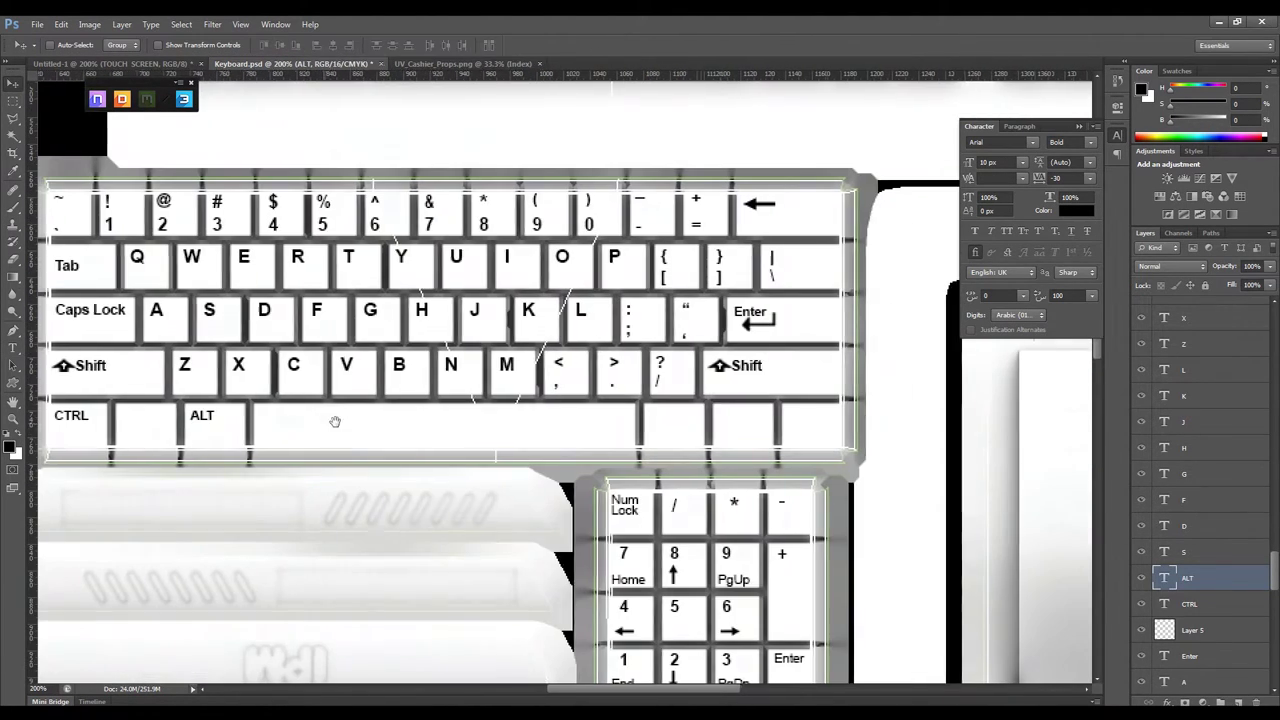
left_click_drag(201, 415, 659, 415, "ctrl+alt")
left_click_drag(70, 415, 804, 415, "ctrl+alt")
scroll(821, 478, "left", 3, "ctrl")
Label the second bottom-row key SYS KEY and adjust its line spacing
left_click_drag(337, 415, 400, 415, "ctrl+alt")
double_click(400, 415)
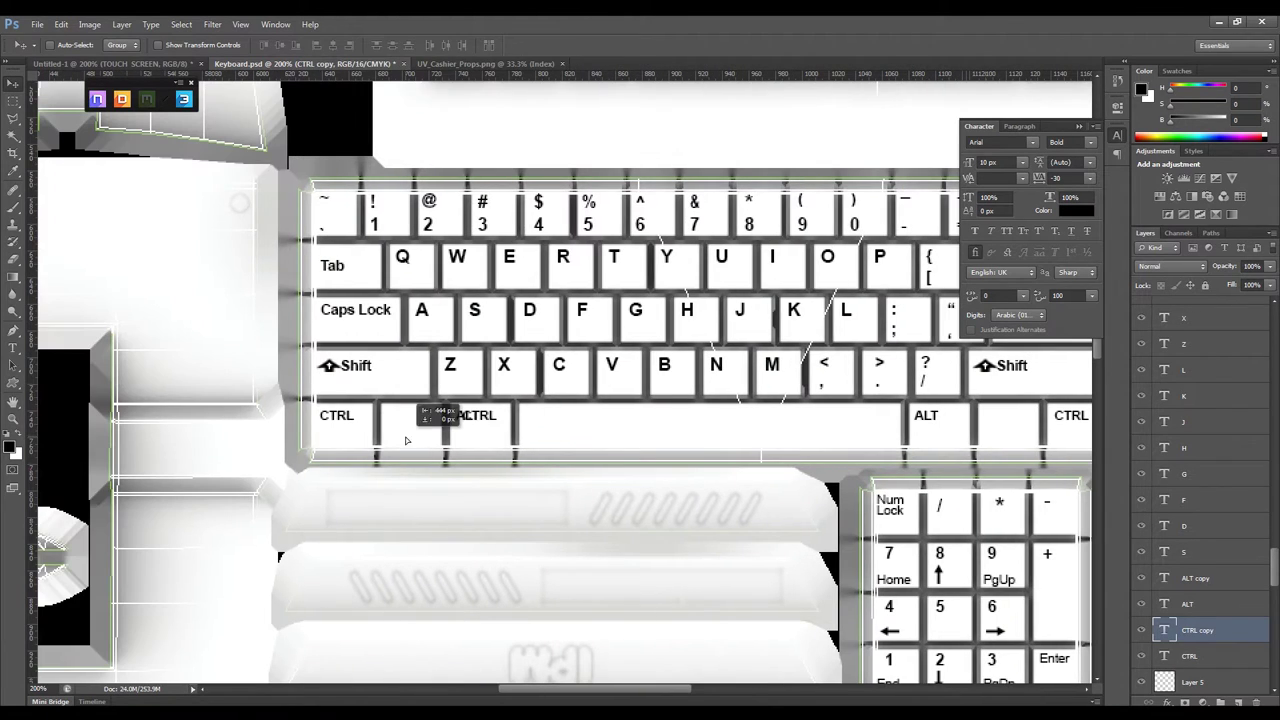
type("Sys")
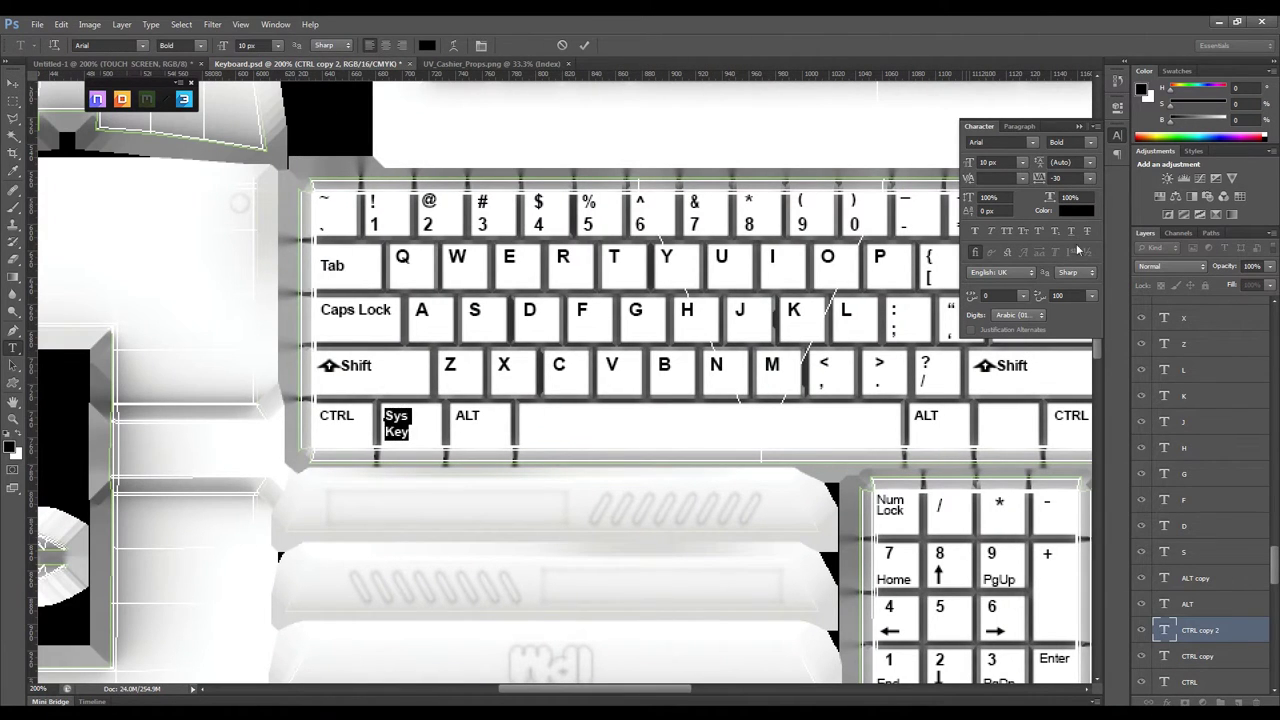
left_click_drag(467, 415, 400, 415, "ctrl+alt")
double_click(400, 415)
type("SYS")
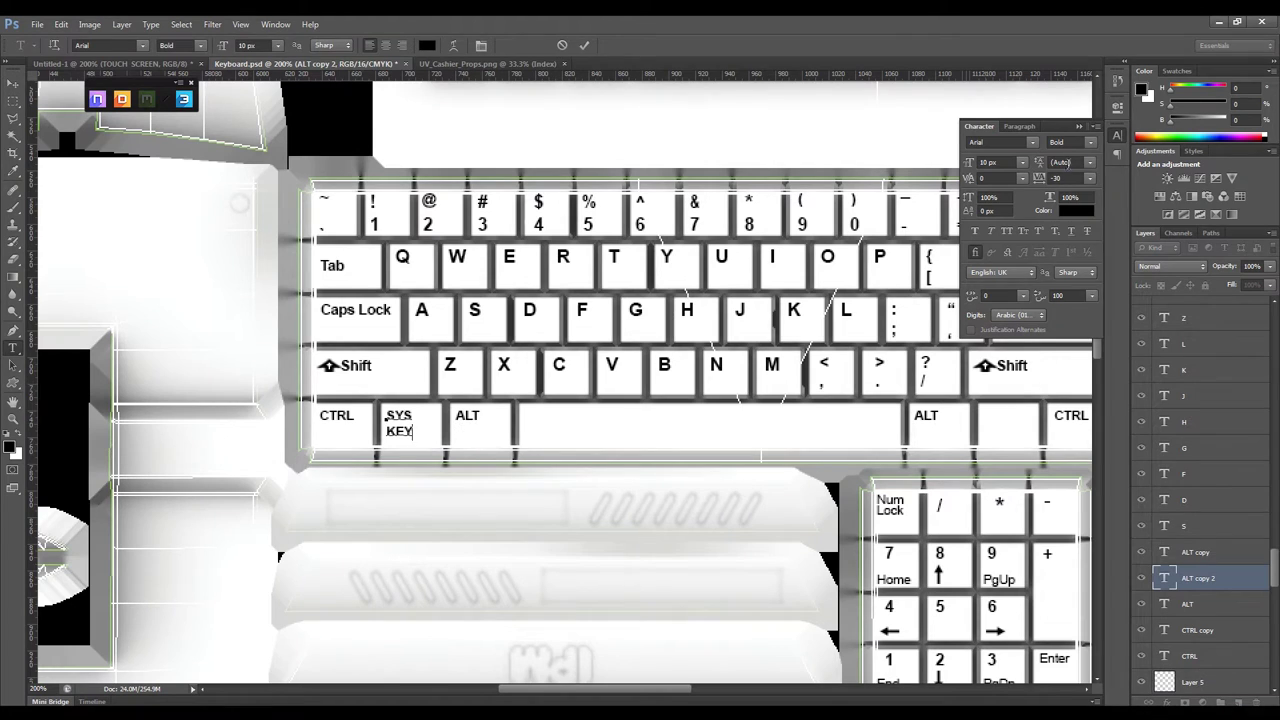
left_click(1062, 162)
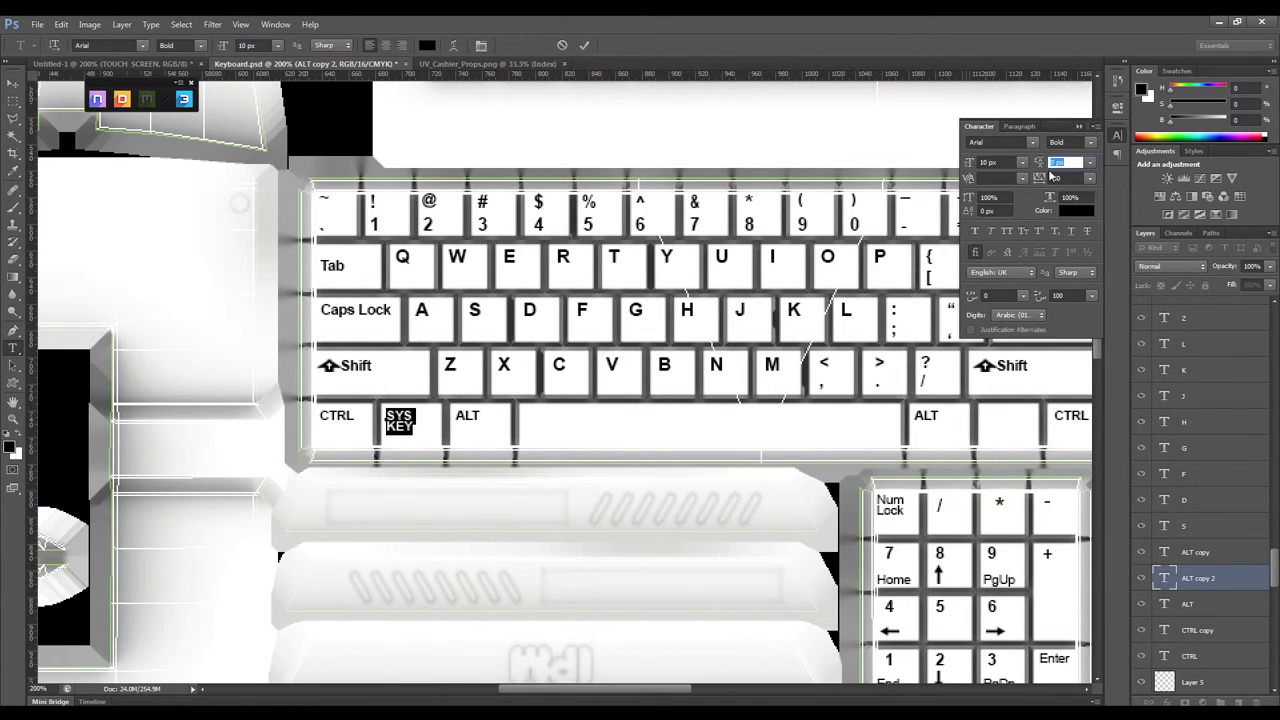
key("ctrl+Return")
Fill a layer with black, invert the labels to white on black, and save
key("v")
key("ctrl+0")
key("alt+BackSpace")
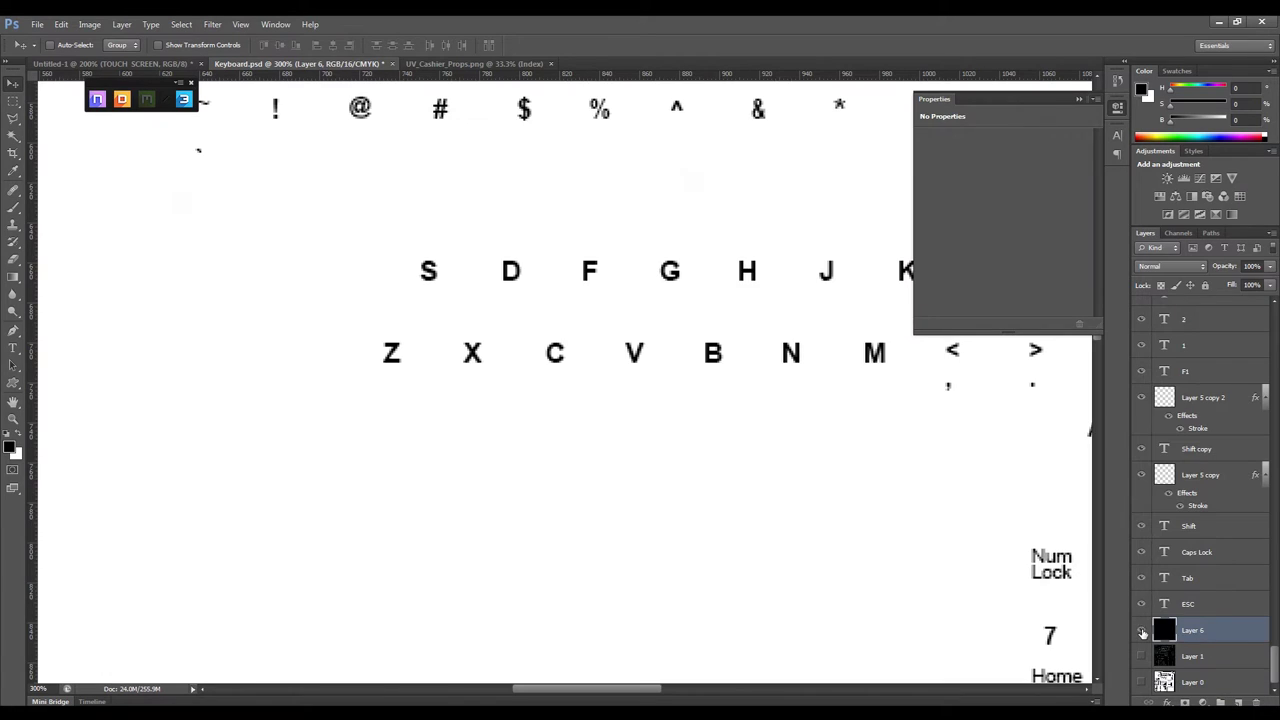
left_click(1143, 633)
left_click(1143, 633)
scroll(1200, 500, "up", 10)
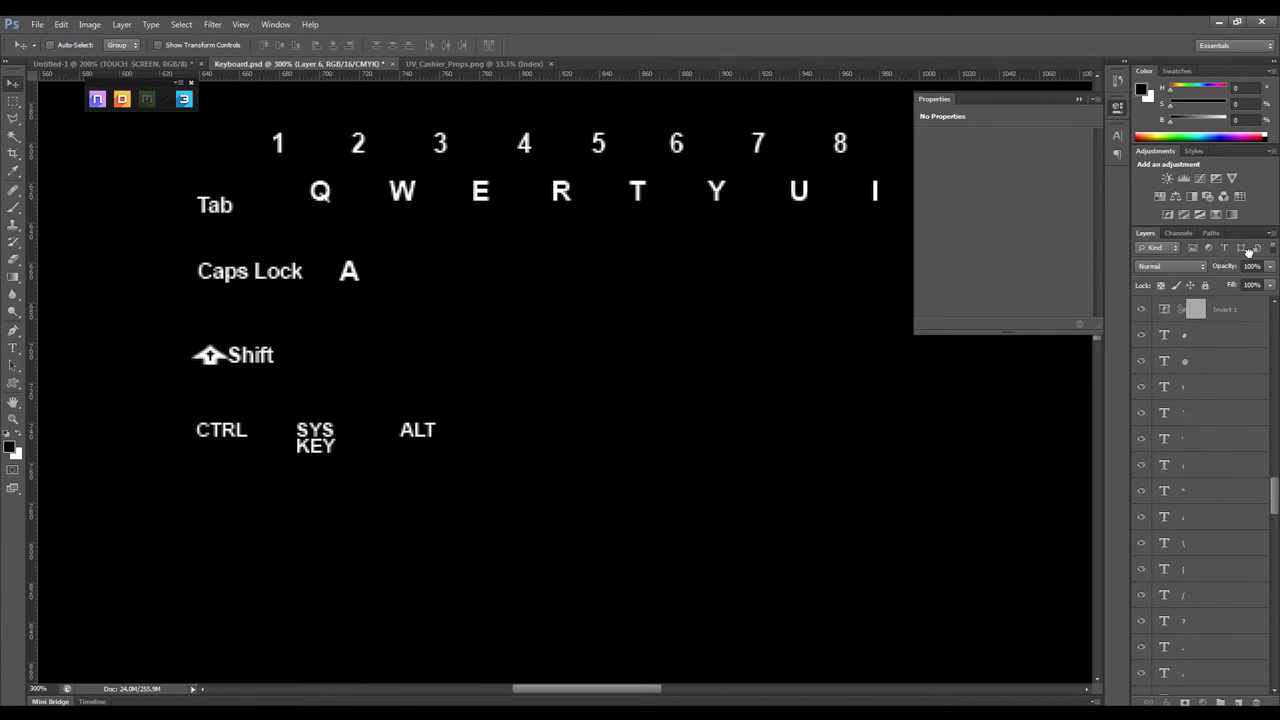
key("ctrl+minus")
key("ctrl+minus")
key("ctrl+minus")
key("ctrl+s")
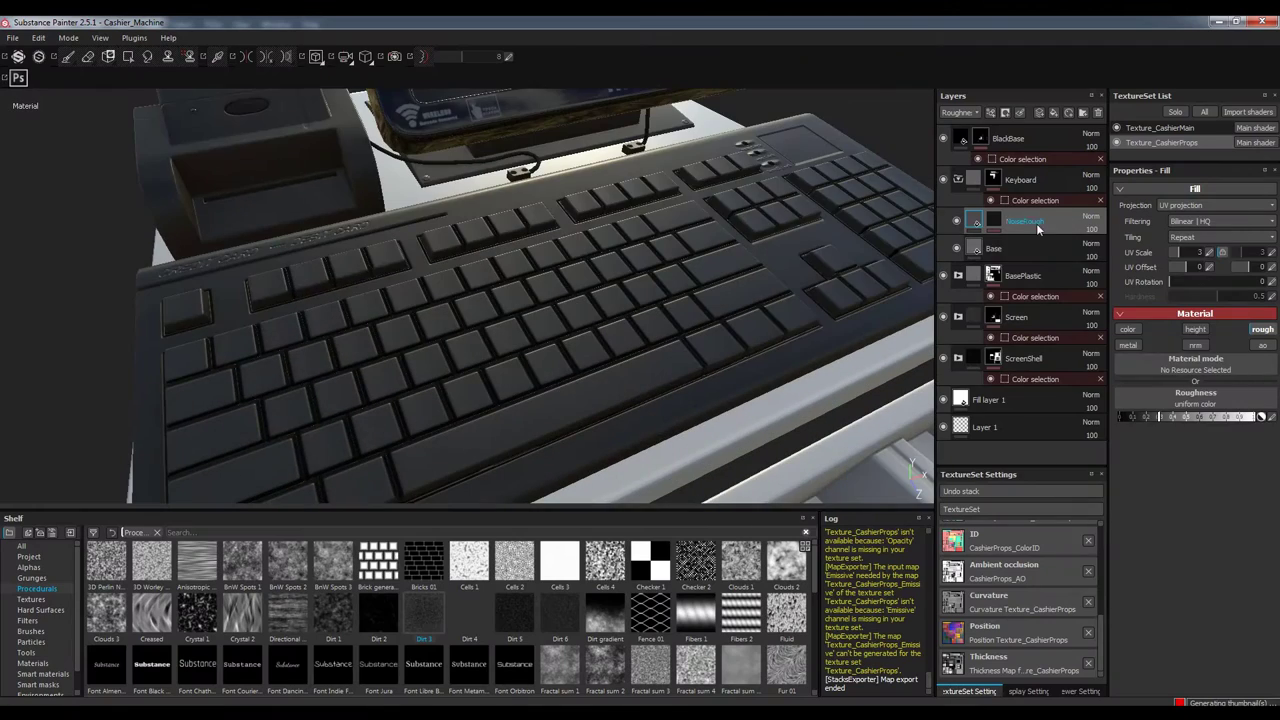
Give the key fill a light grey colour and add a fill effect to the Word mask
left_click_drag(1157, 400, 1178, 453)
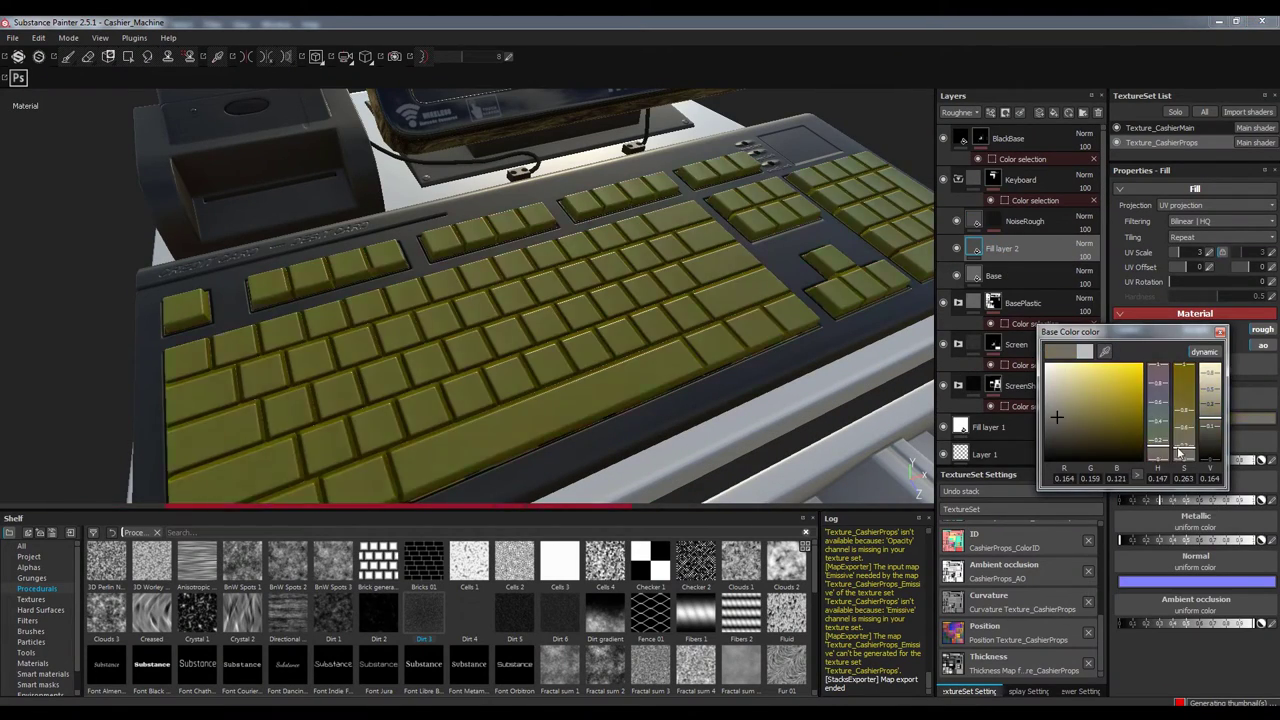
left_click(1219, 332)
right_click(958, 246)
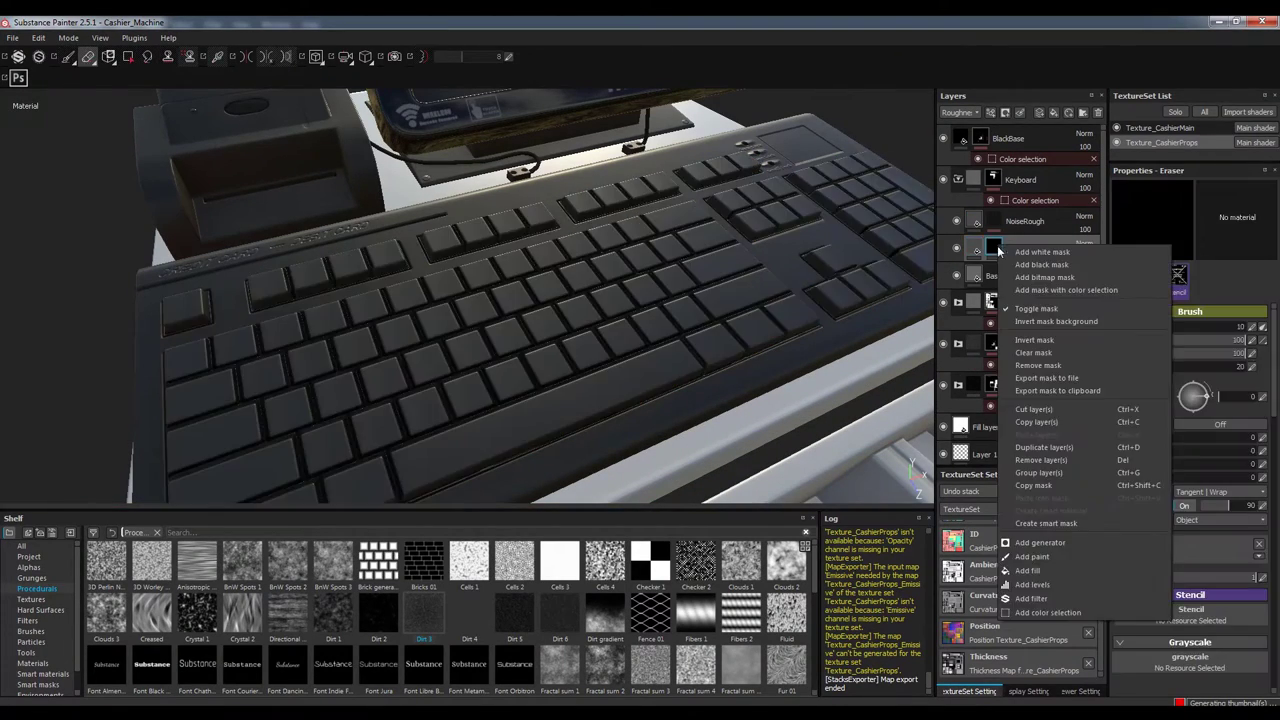
left_click(1140, 548)
Import Keyboard.png as a texture and place it in the mask fill's Grayscale slot
left_click(728, 189)
double_click(651, 271)
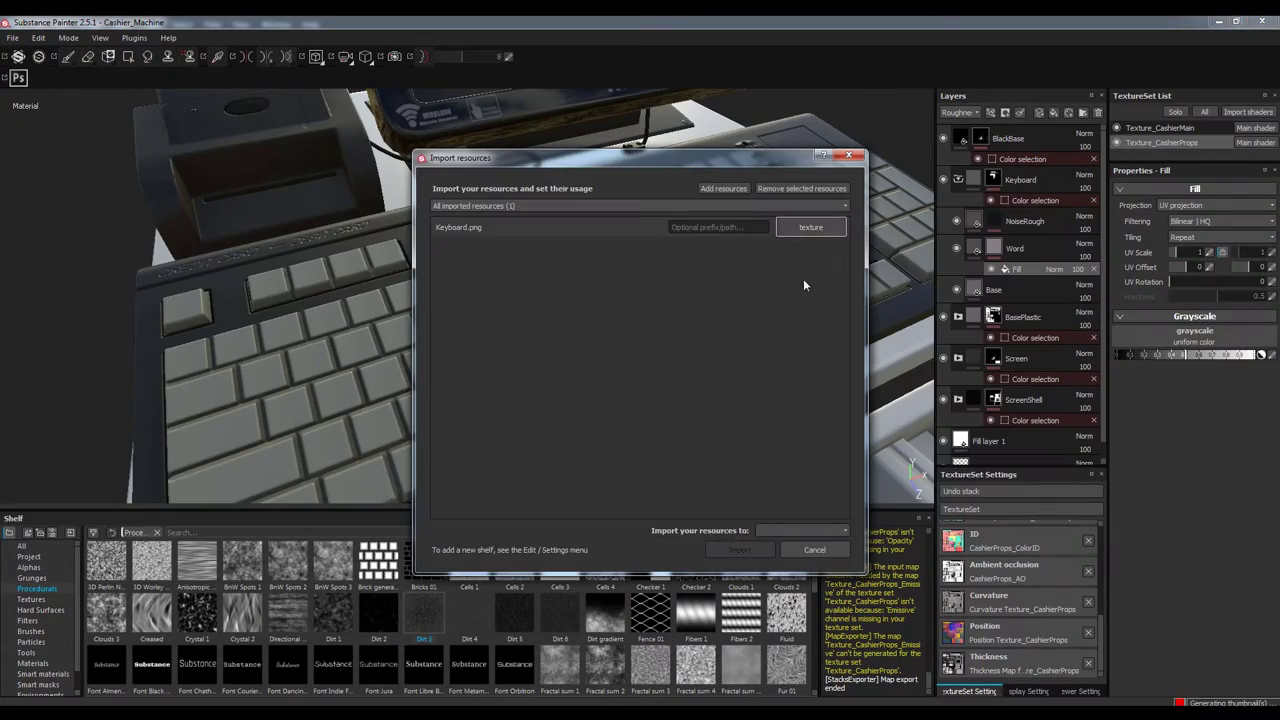
left_click(803, 530)
left_click(860, 560)
left_click(740, 549)
left_click_drag(469, 663, 1150, 340)
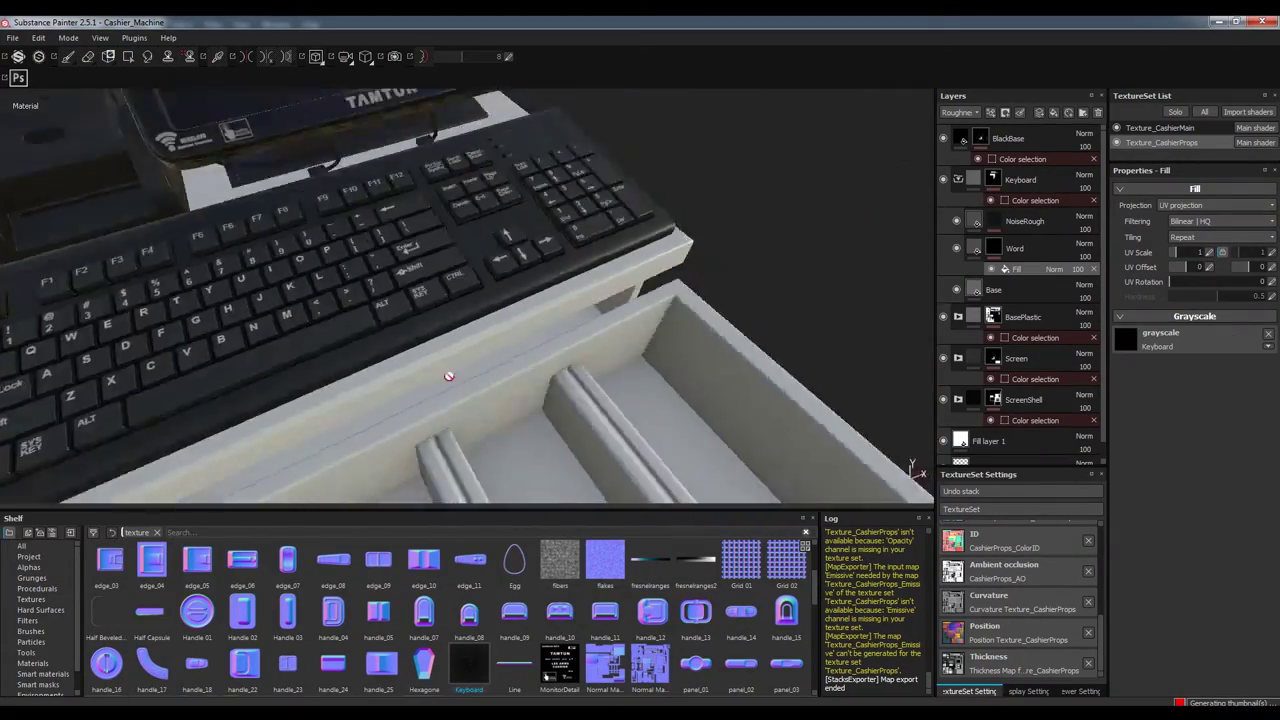
left_click_drag(500, 300, 582, 371, "alt")
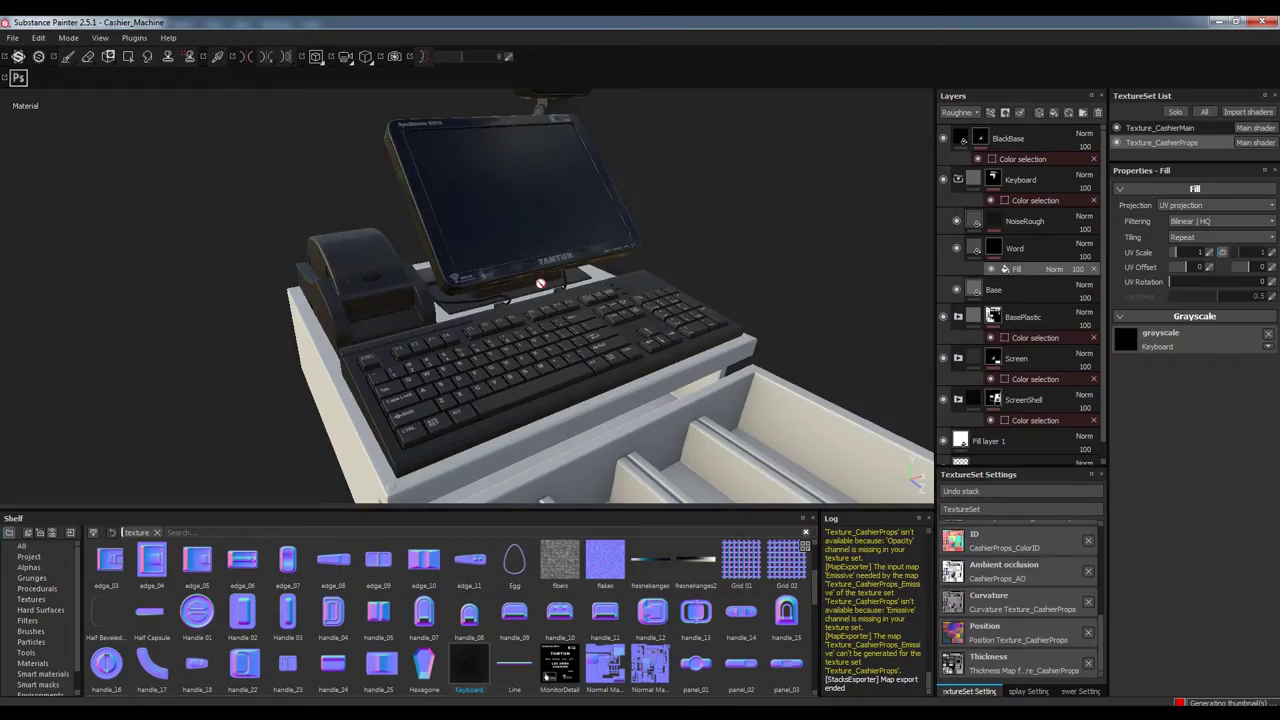
left_click(1039, 570)
Apply Grunge Plaster Cracked to the Word mask and tune its contrast, balance and tiling
left_click(37, 588)
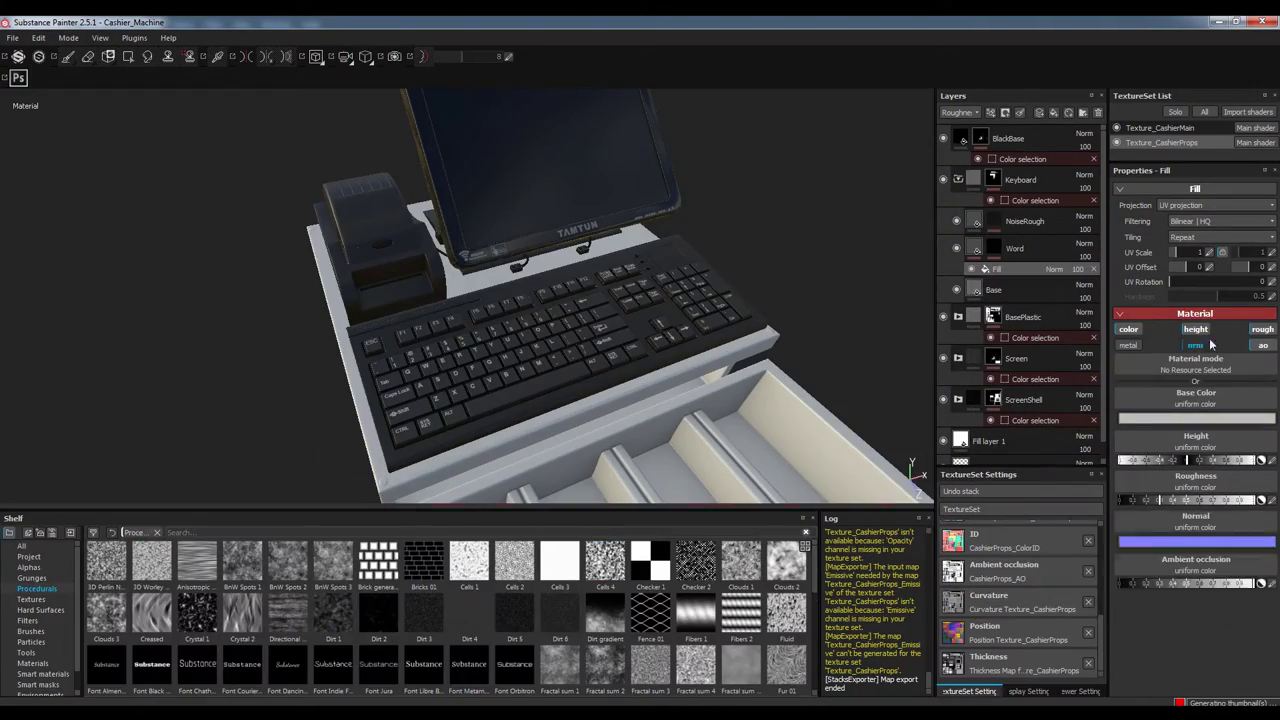
scroll(547, 330, "up", 5)
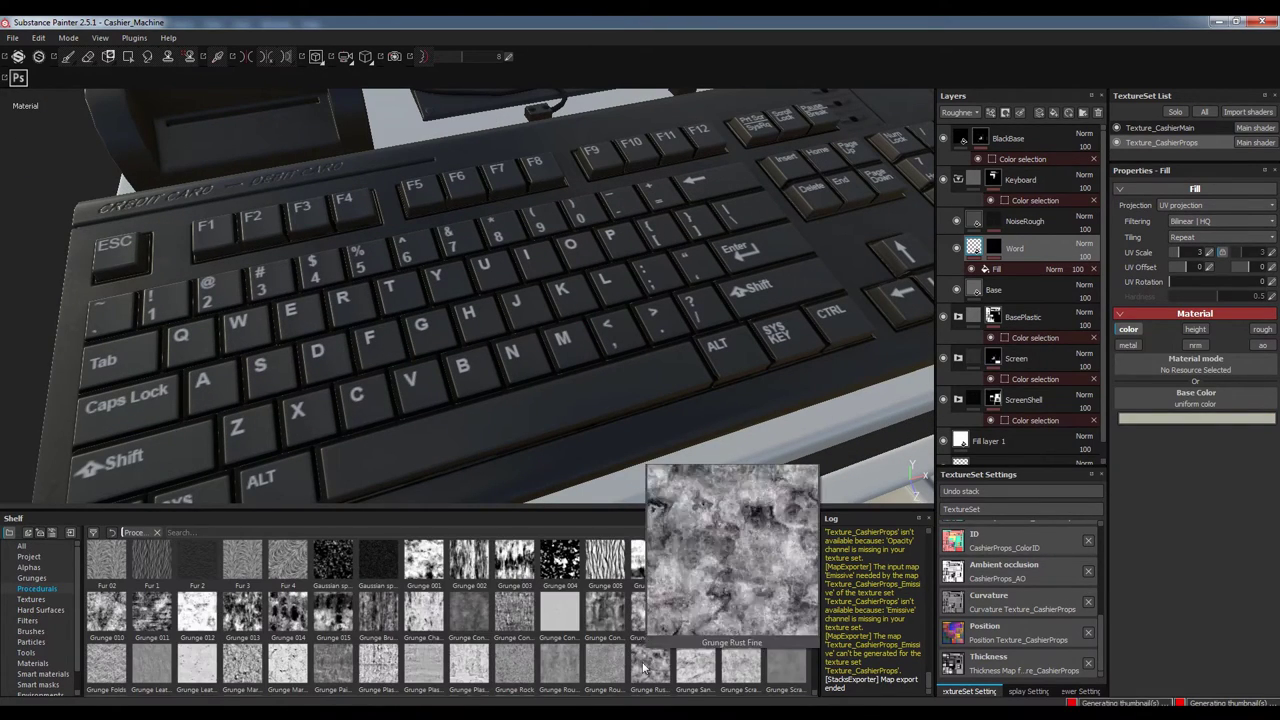
left_click_drag(378, 660, 1195, 365)
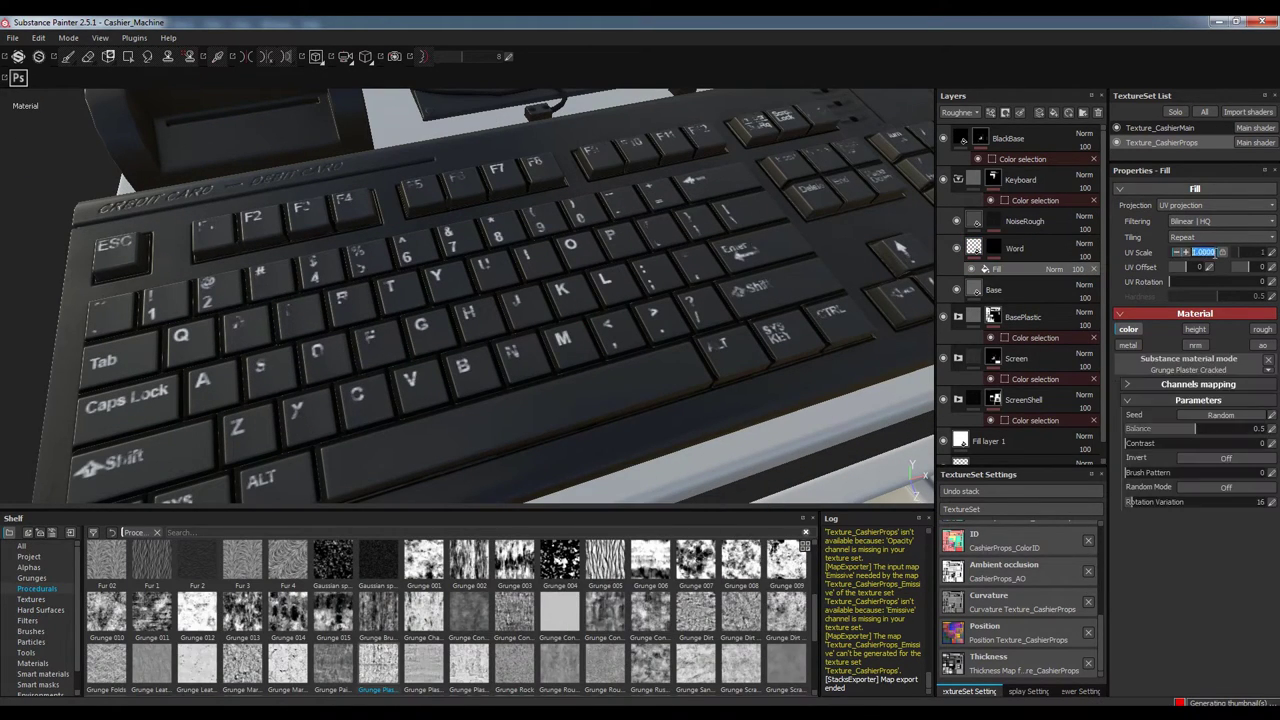
left_click(1175, 441)
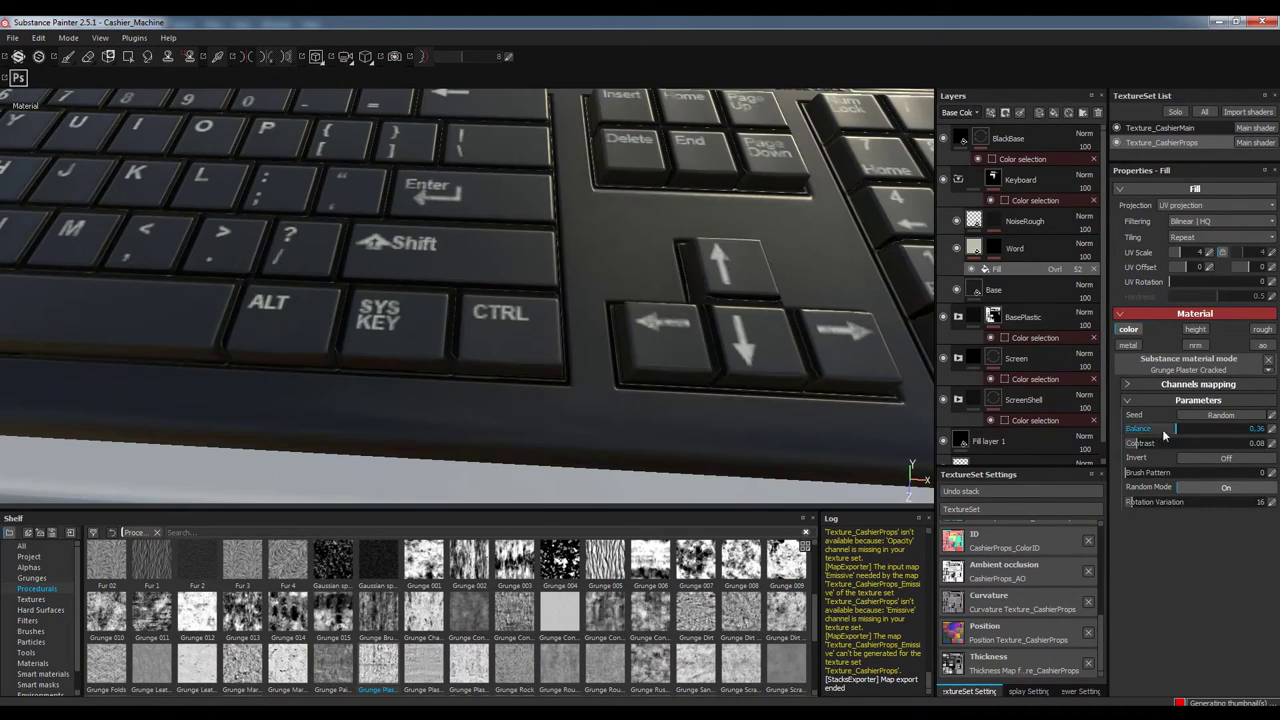
left_click(1160, 430)
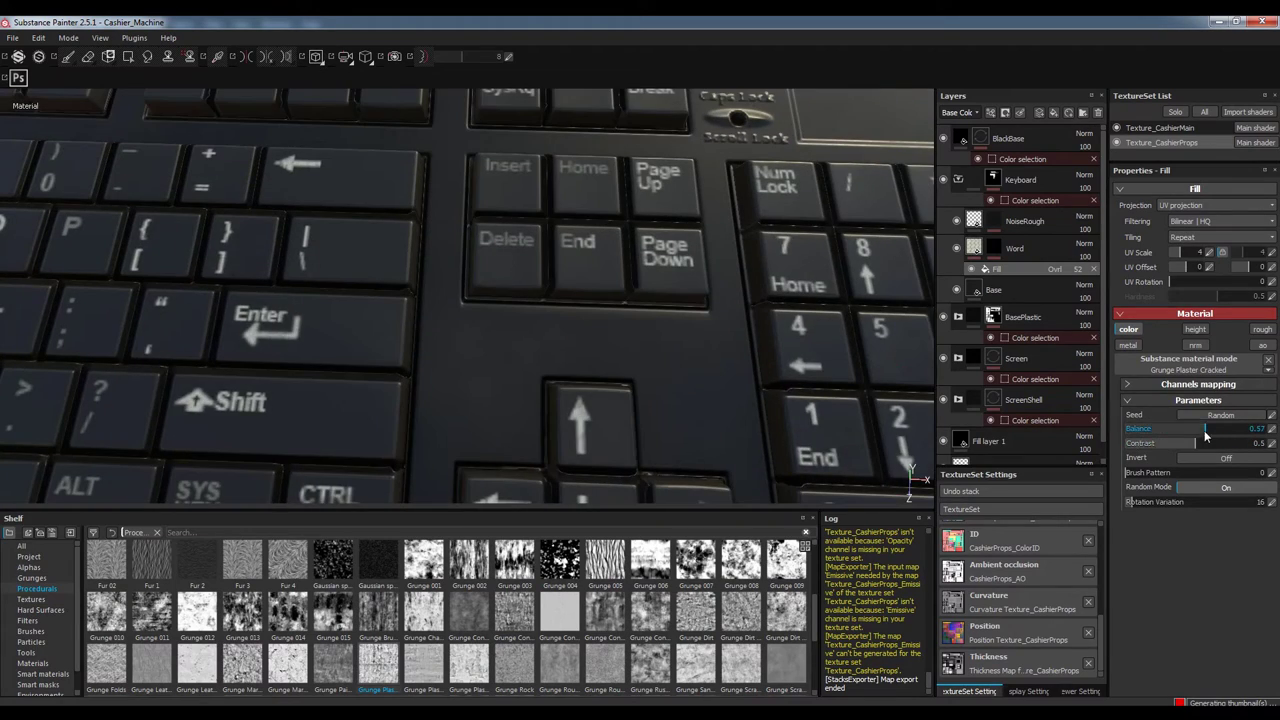
left_click_drag(1205, 435, 1228, 430)
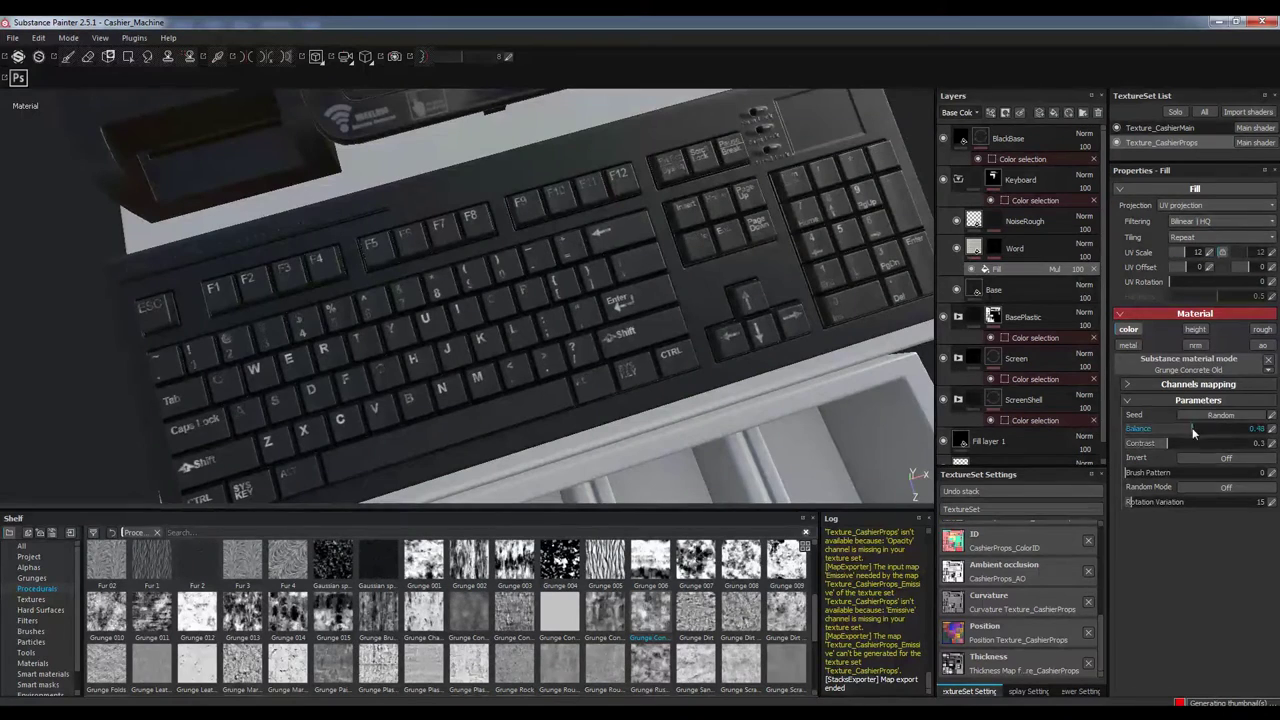
mouse_move(1197, 429)
left_mouse_down()
mouse_move(1232, 429)
mouse_move(1188, 429)
left_mouse_up()
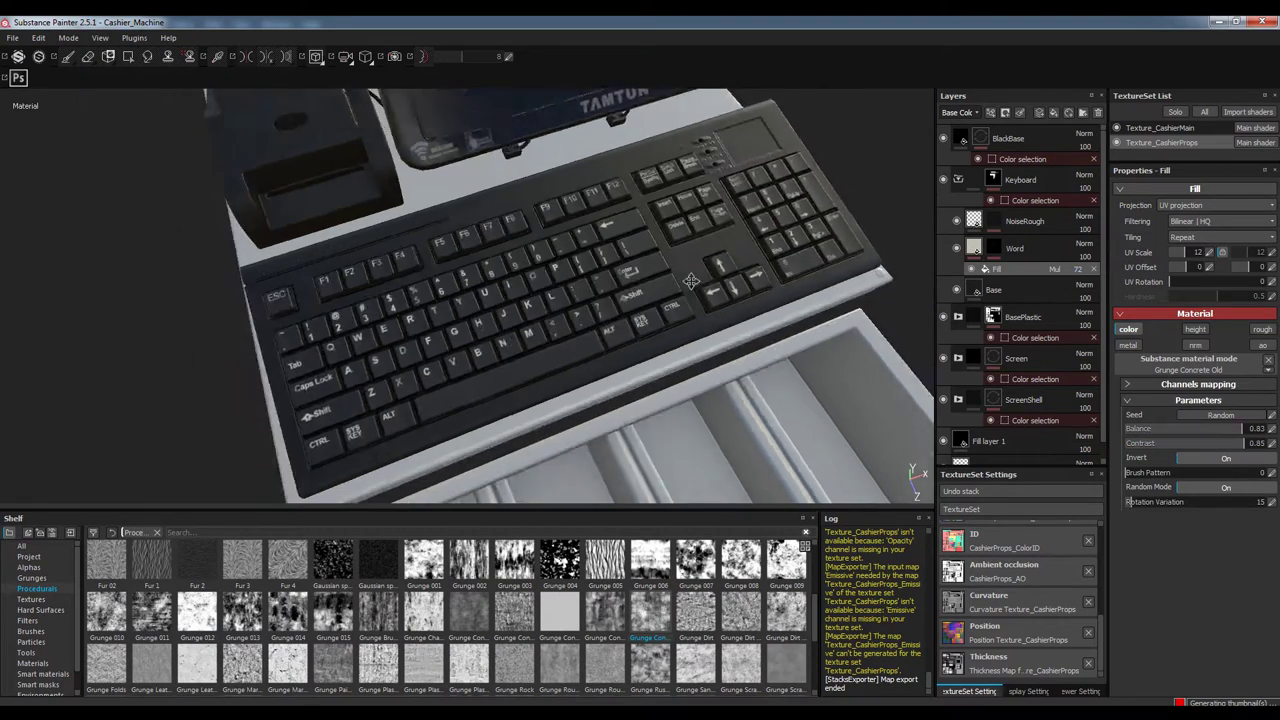
right_click(1016, 270)
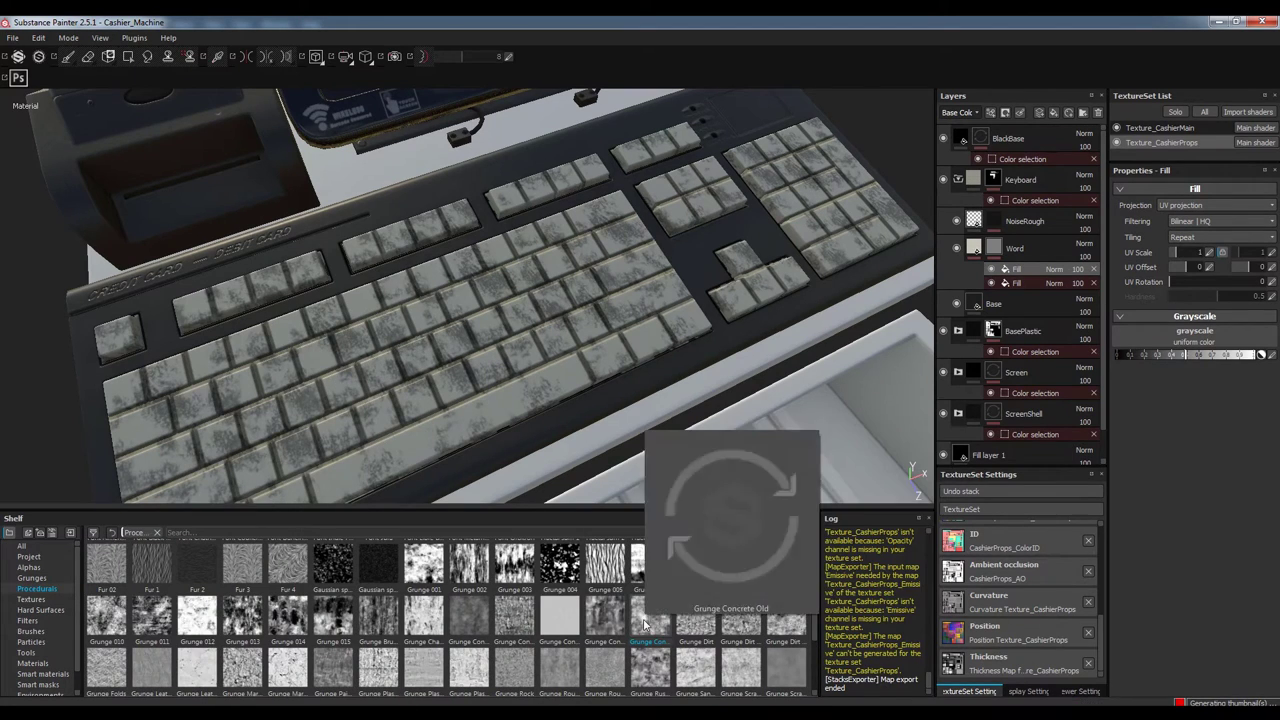
Load Grunge Concrete Burnt into the label mask fill on Multiply (balance 0.79, contrast 0.85, tiling 4)
left_click_drag(514, 617, 1185, 336)
left_click(1080, 332)
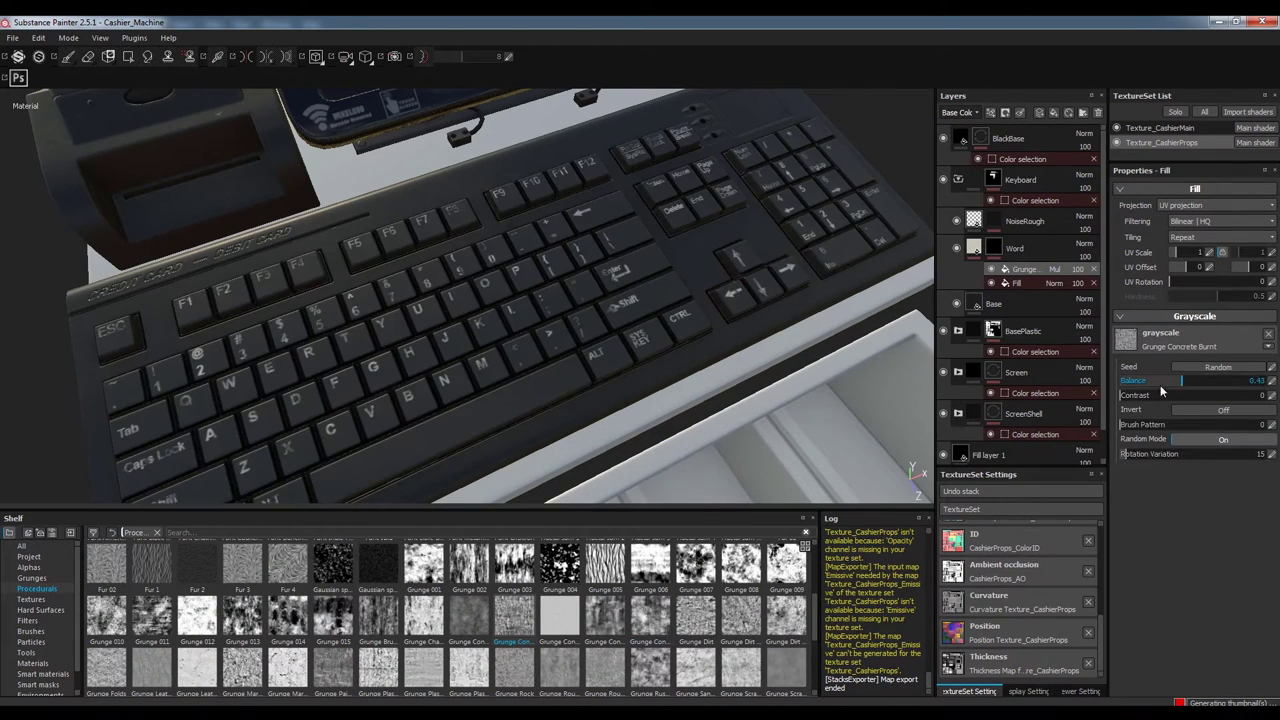
left_click_drag(632, 294, 600, 337, "alt")
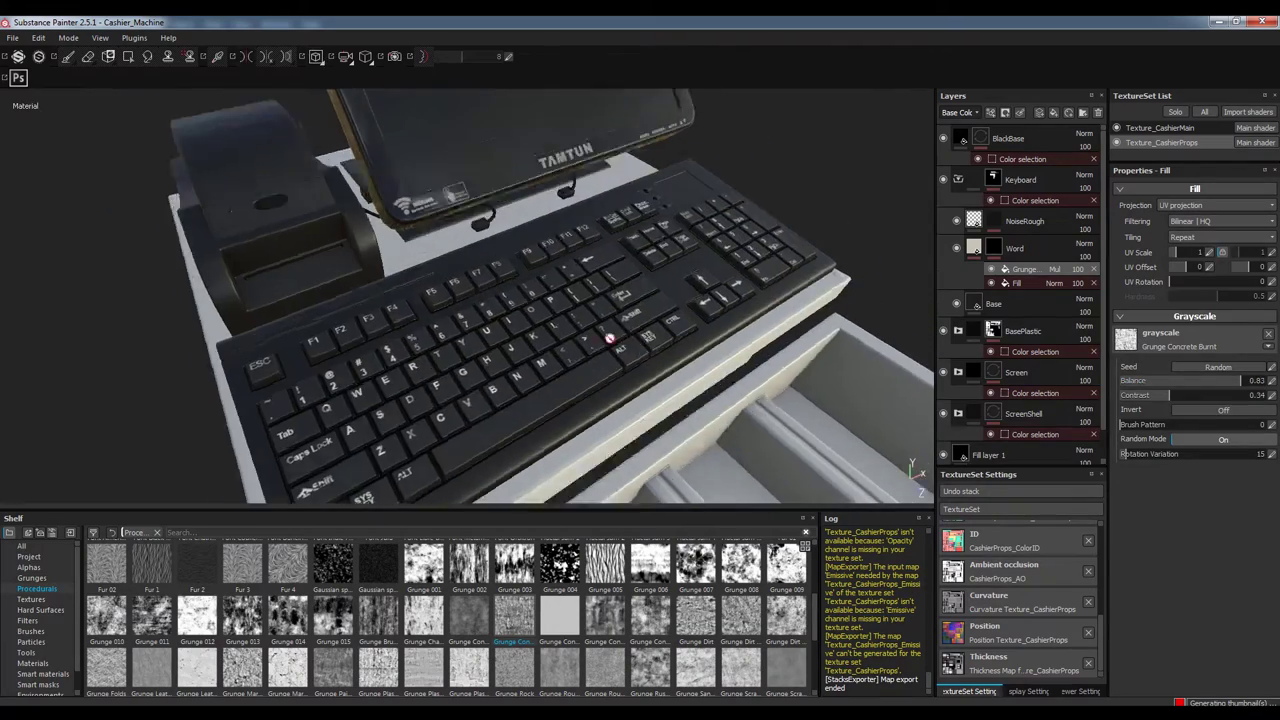
key("e")
right_click_drag(600, 337, 620, 313, "alt")
left_click(1017, 283)
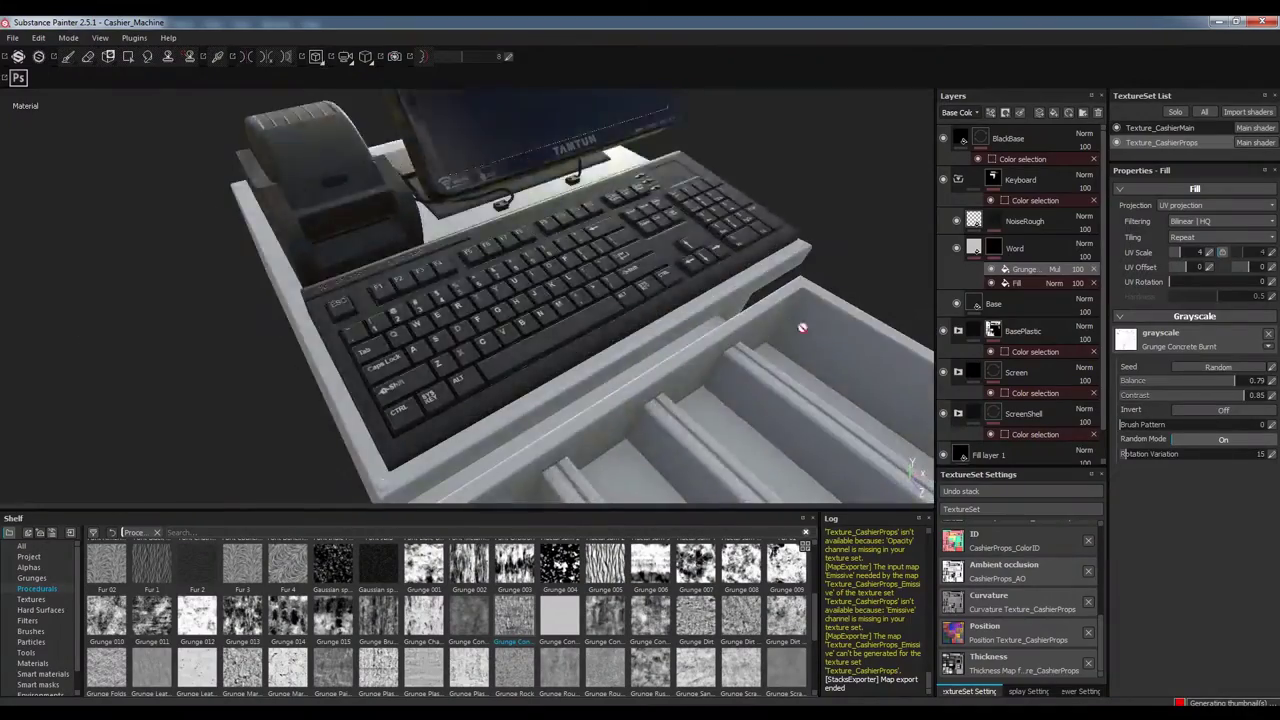
Add a black, roughness-only fill layer named Oily above NoiseRough
left_click(1054, 113)
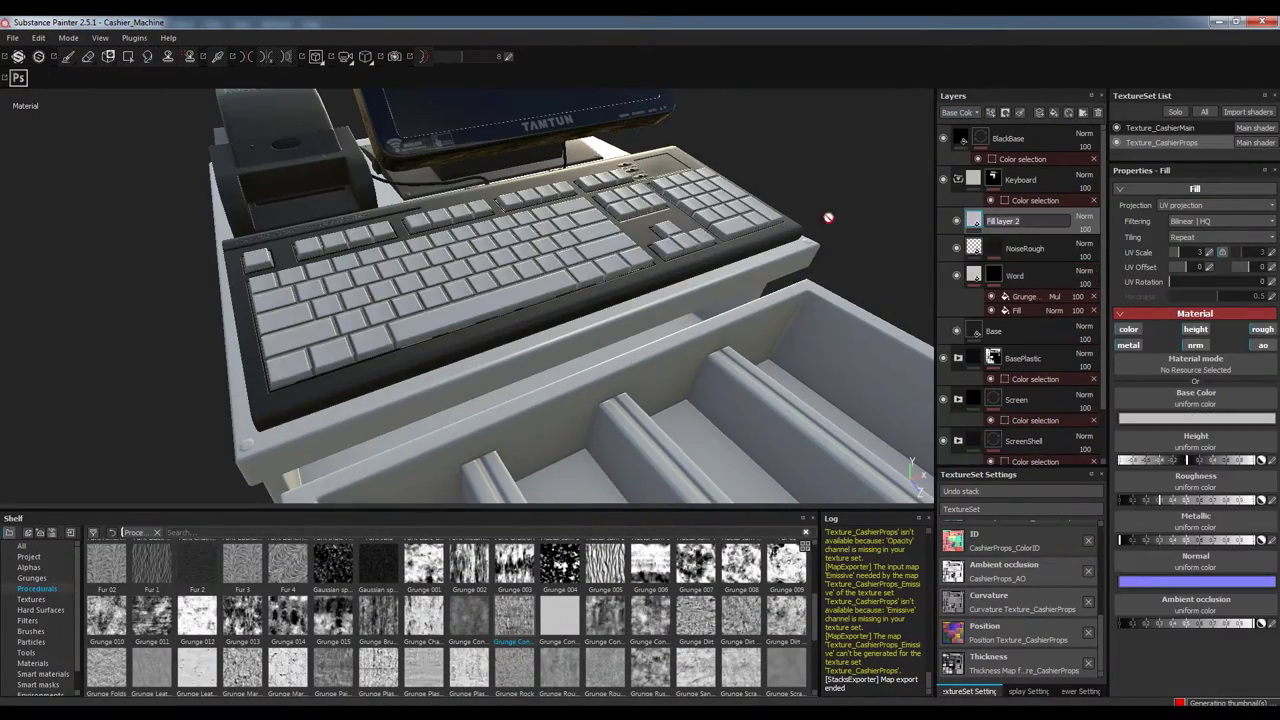
left_click(1196, 418)
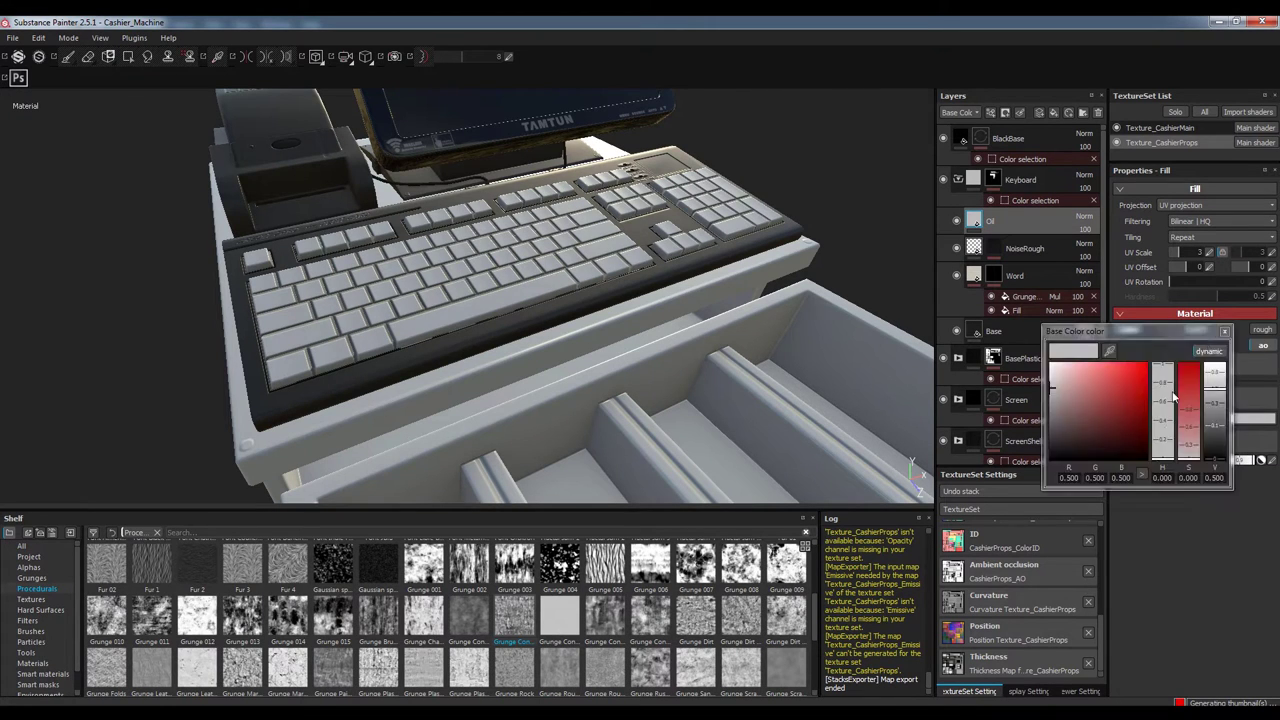
left_click(1128, 329)
left_click(1262, 329)
double_click(1008, 224)
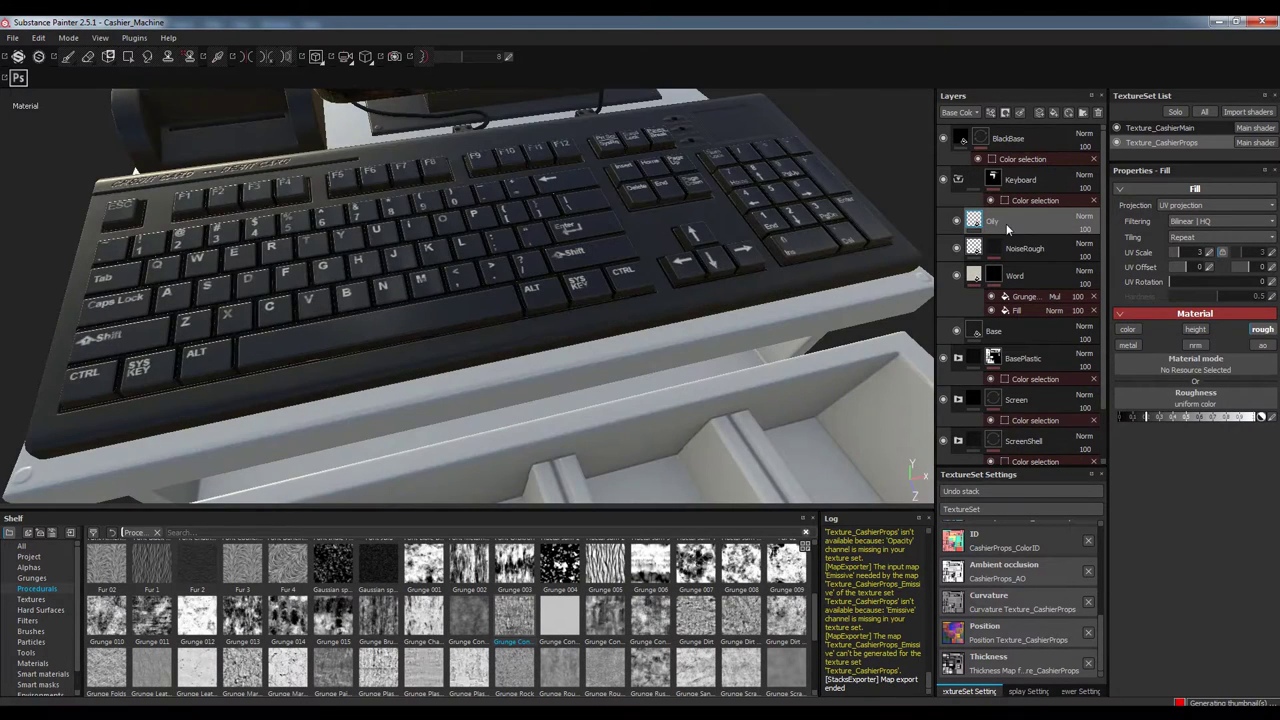
Give the Oily layer a black mask with an MG Mask Editor generator
right_click(1007, 229)
left_click(1039, 240)
right_click(1005, 221)
left_click(1037, 517)
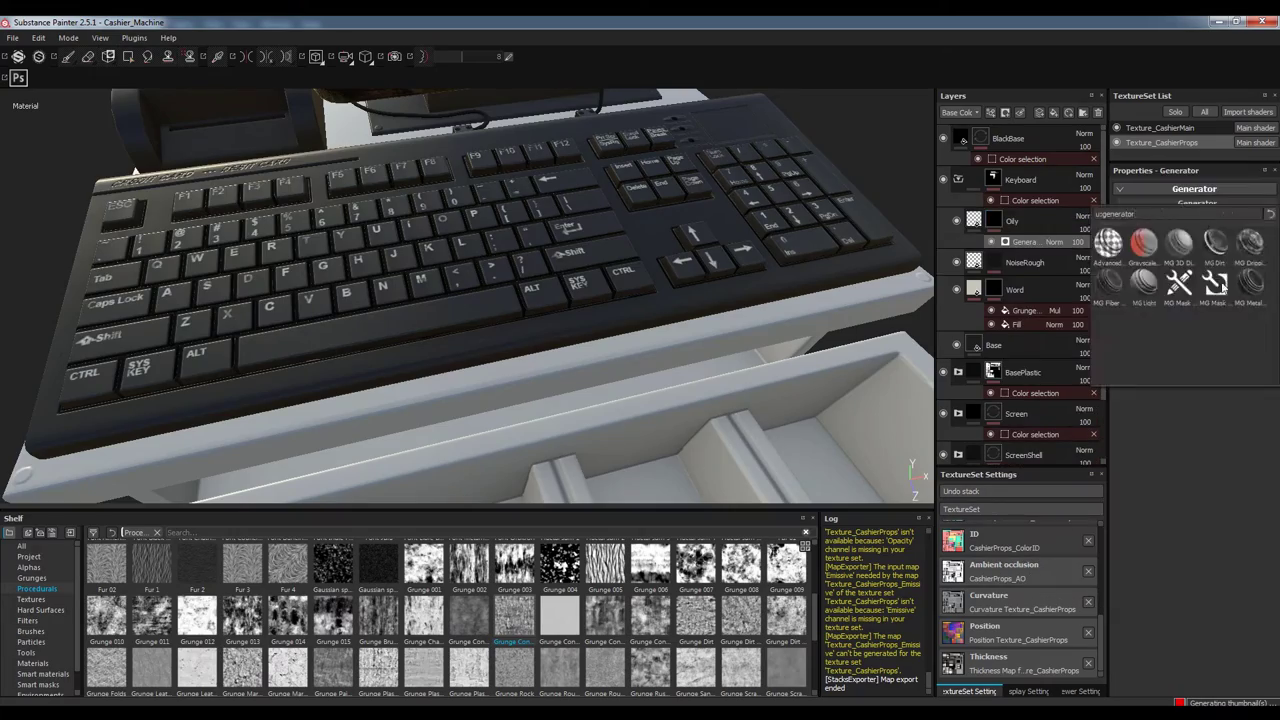
left_click(1103, 254)
mouse_move(500, 280)
left_mouse_down("alt")
mouse_move(577, 283)
mouse_move(771, 357)
left_mouse_up("alt")
key("2")
key("Escape")
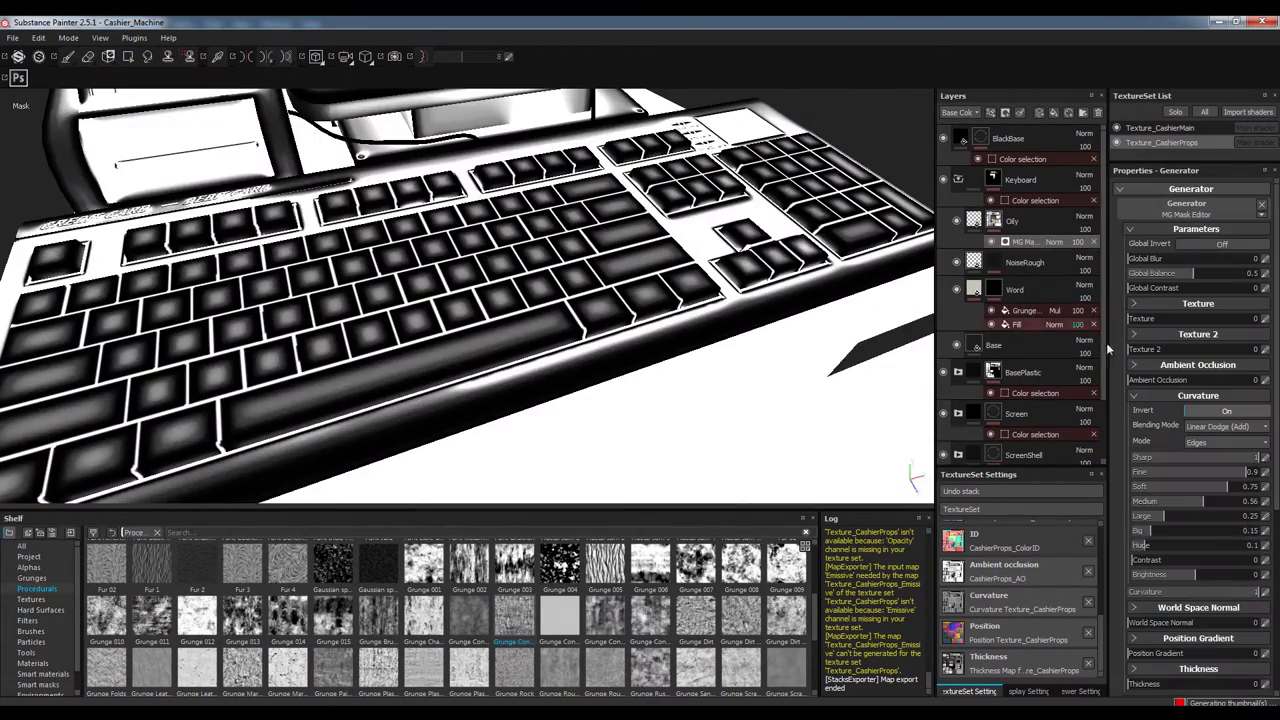
Lower the curvature values and set ambient occlusion blur 1.43 and balance 0.2
mouse_move(1163, 515)
left_mouse_down()
mouse_move(1133, 515)
mouse_move(1133, 501)
left_mouse_up()
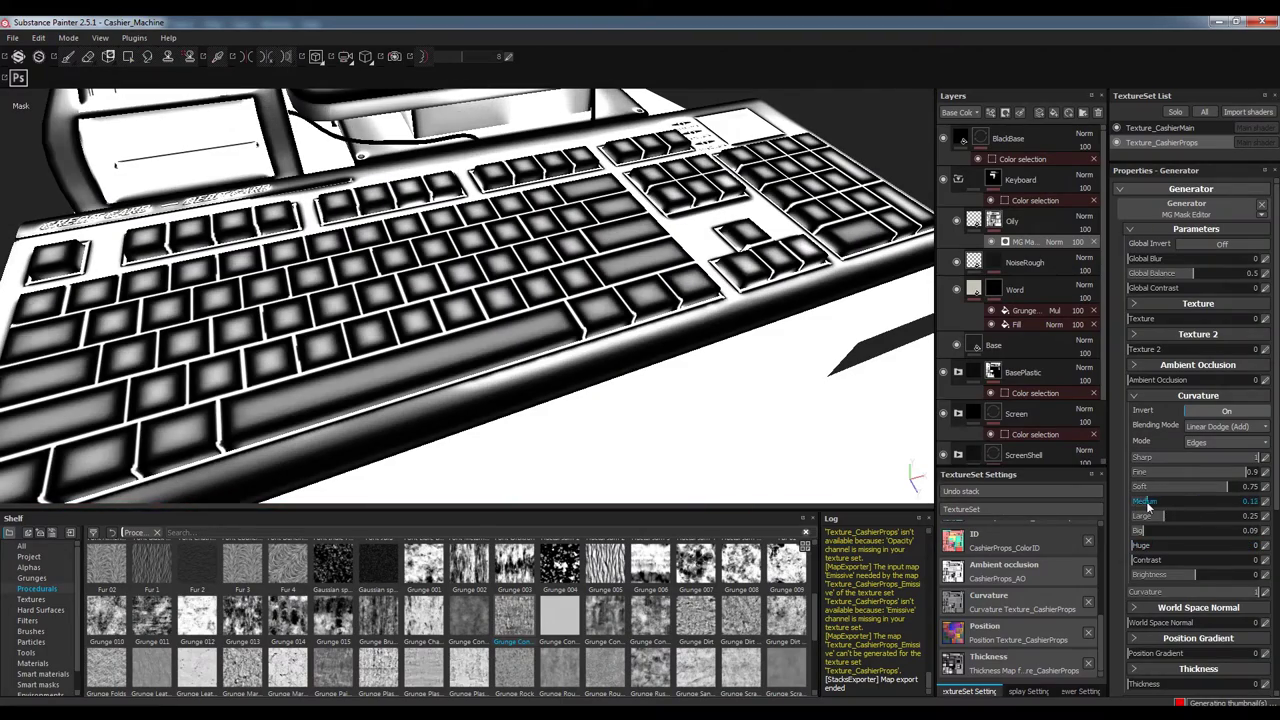
left_click_drag(1228, 486, 1181, 486)
left_click(1190, 365)
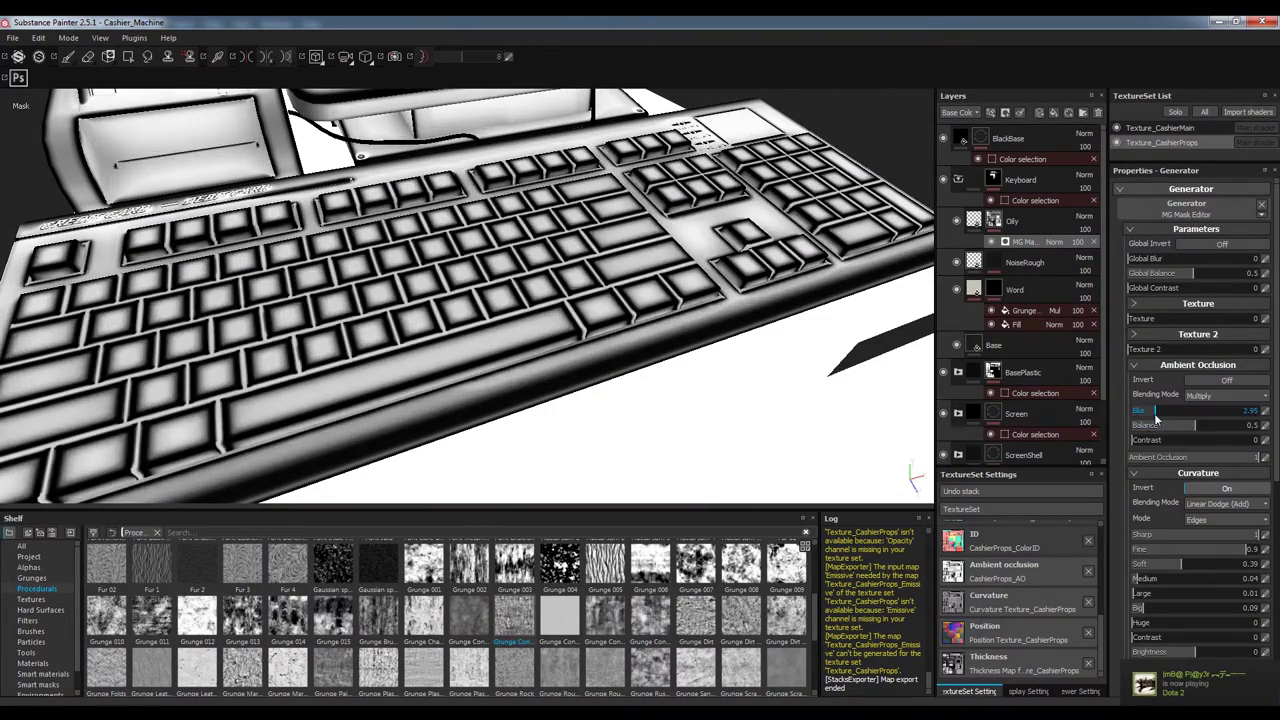
mouse_move(1165, 427)
left_mouse_down()
mouse_move(1150, 427)
mouse_move(1152, 410)
mouse_move(1152, 427)
left_mouse_up()
left_click_drag(1152, 410, 1140, 410)
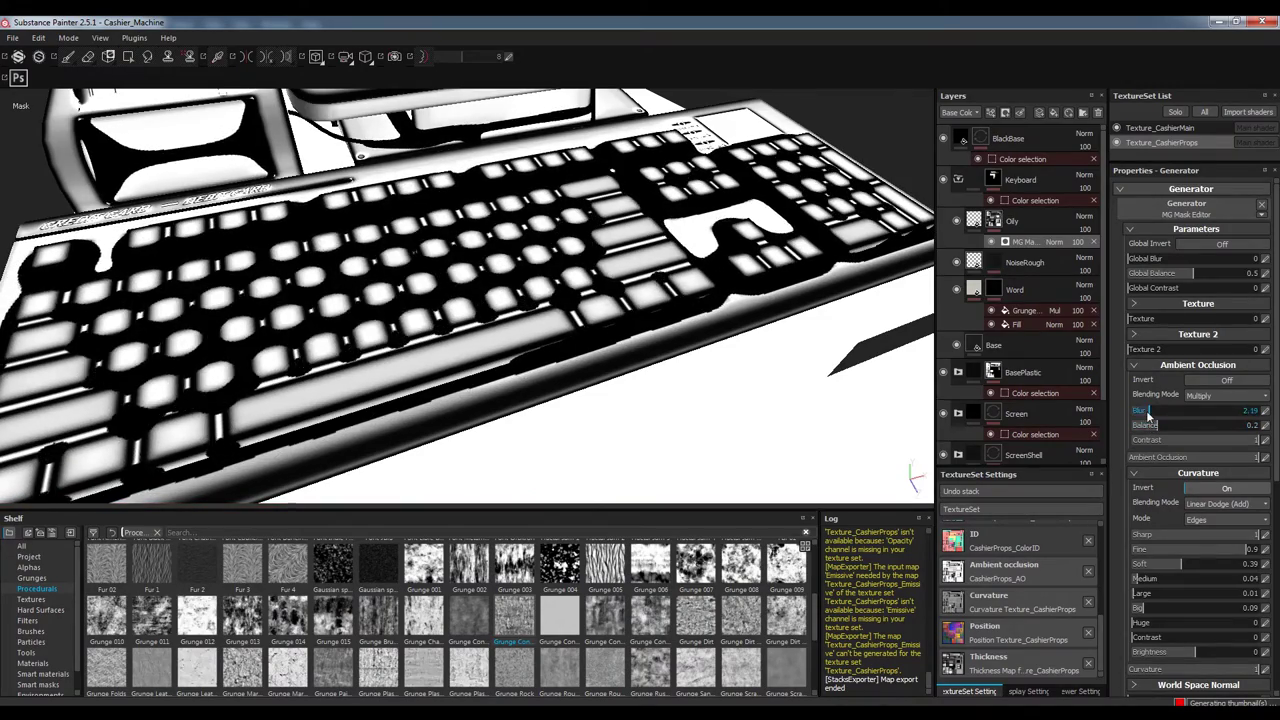
mouse_move(914, 466)
left_mouse_down("alt")
mouse_move(671, 349)
mouse_move(471, 313)
mouse_move(426, 318)
mouse_move(711, 354)
left_mouse_up("alt")
key("m")
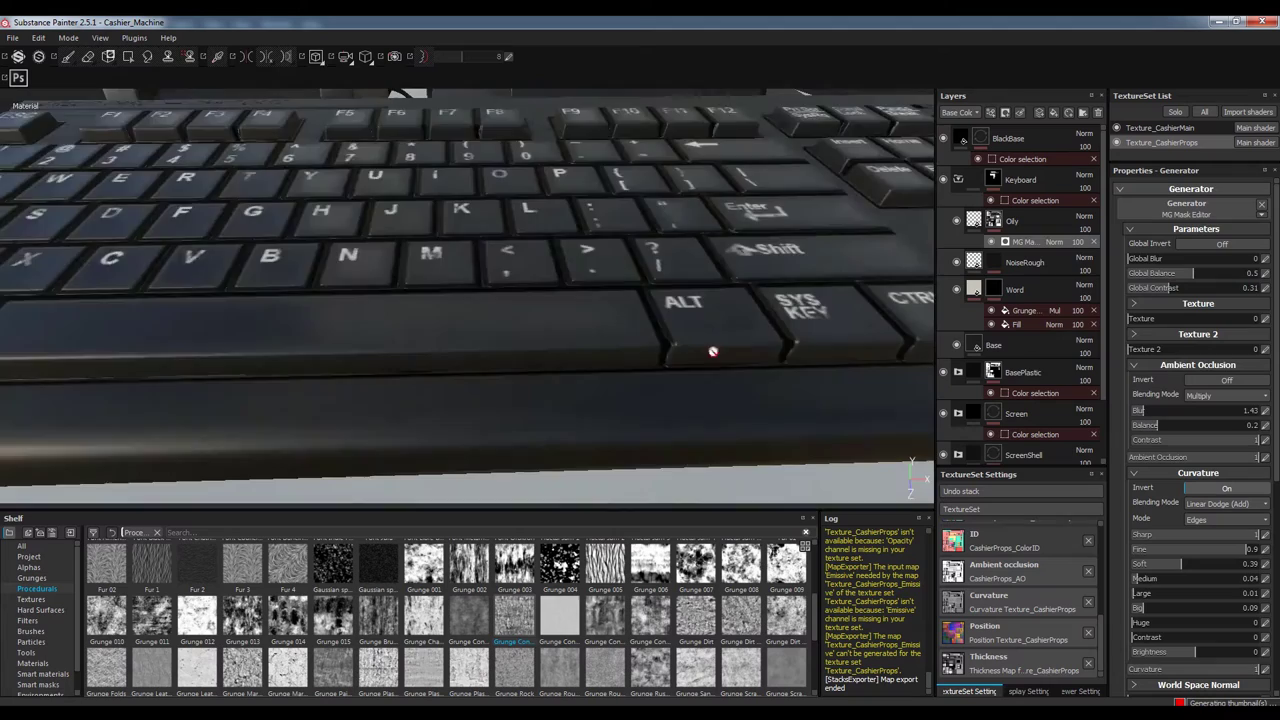
Add a Grunge 001 fill effect to Oily's mask and lower its Balance
right_click(1026, 241)
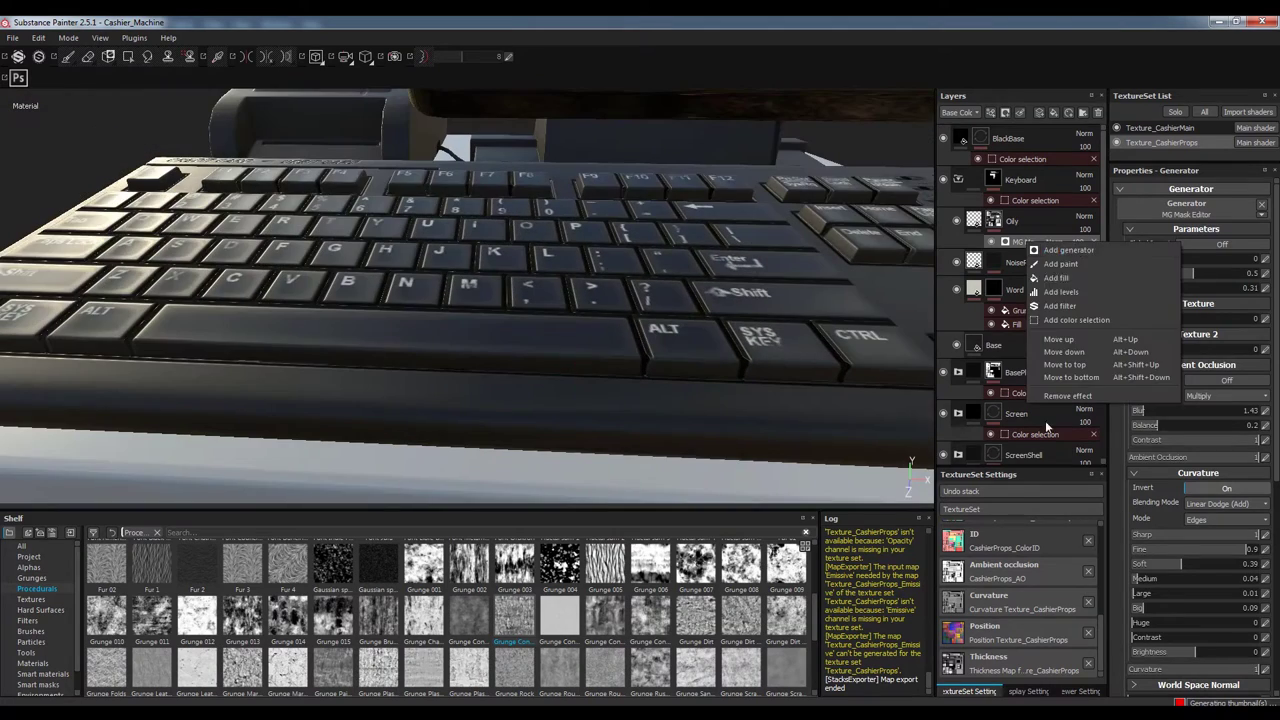
left_click(1060, 251)
mouse_move(696, 563)
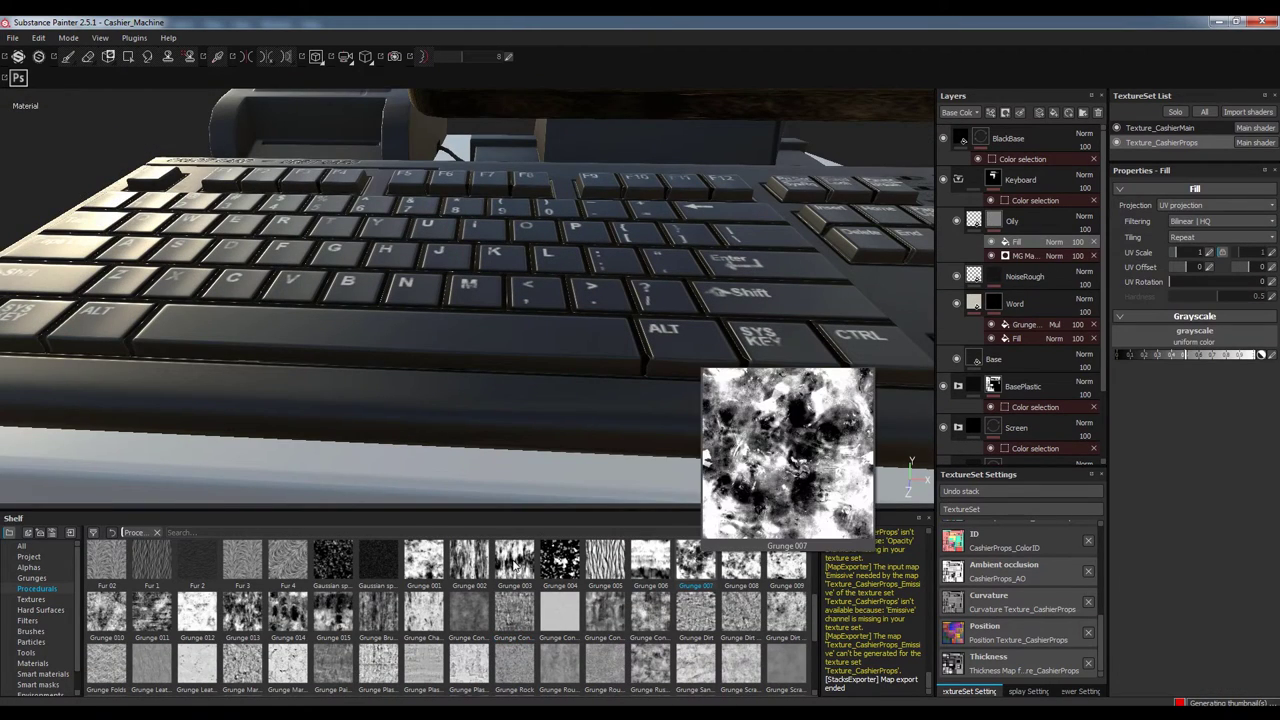
left_click_drag(696, 565, 1017, 241)
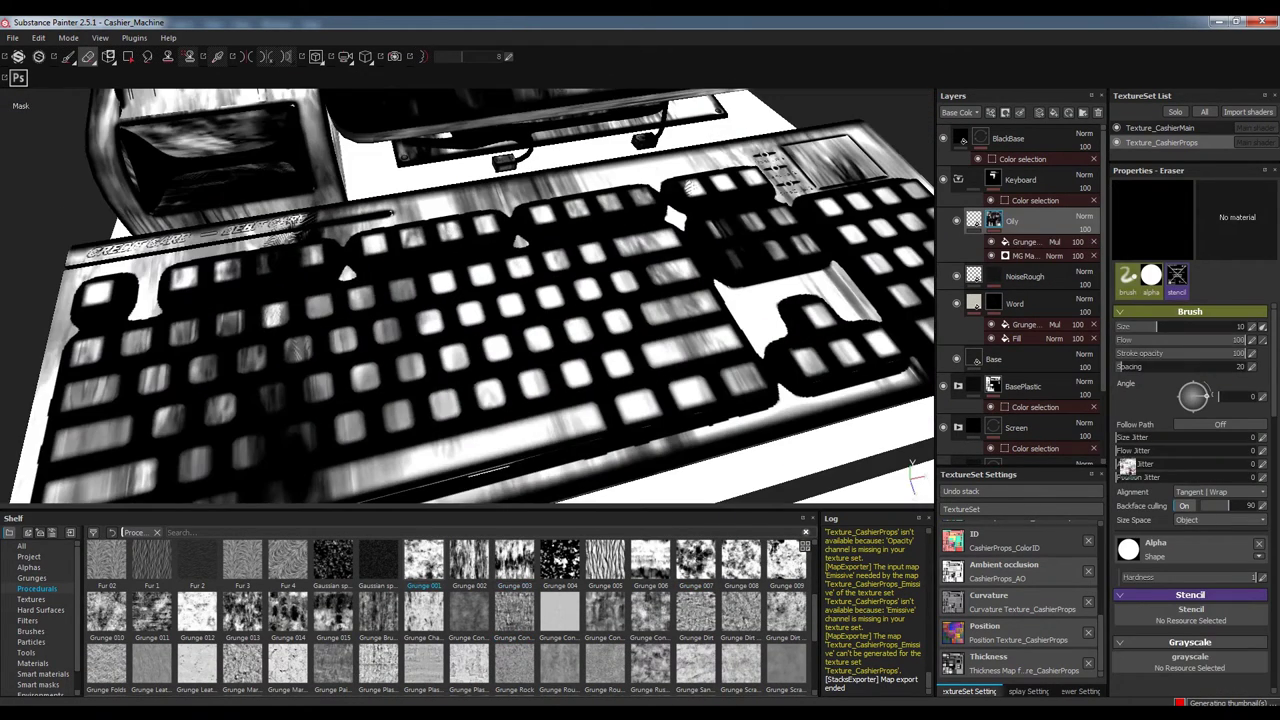
left_click(1024, 241)
left_click_drag(1191, 411, 1159, 418)
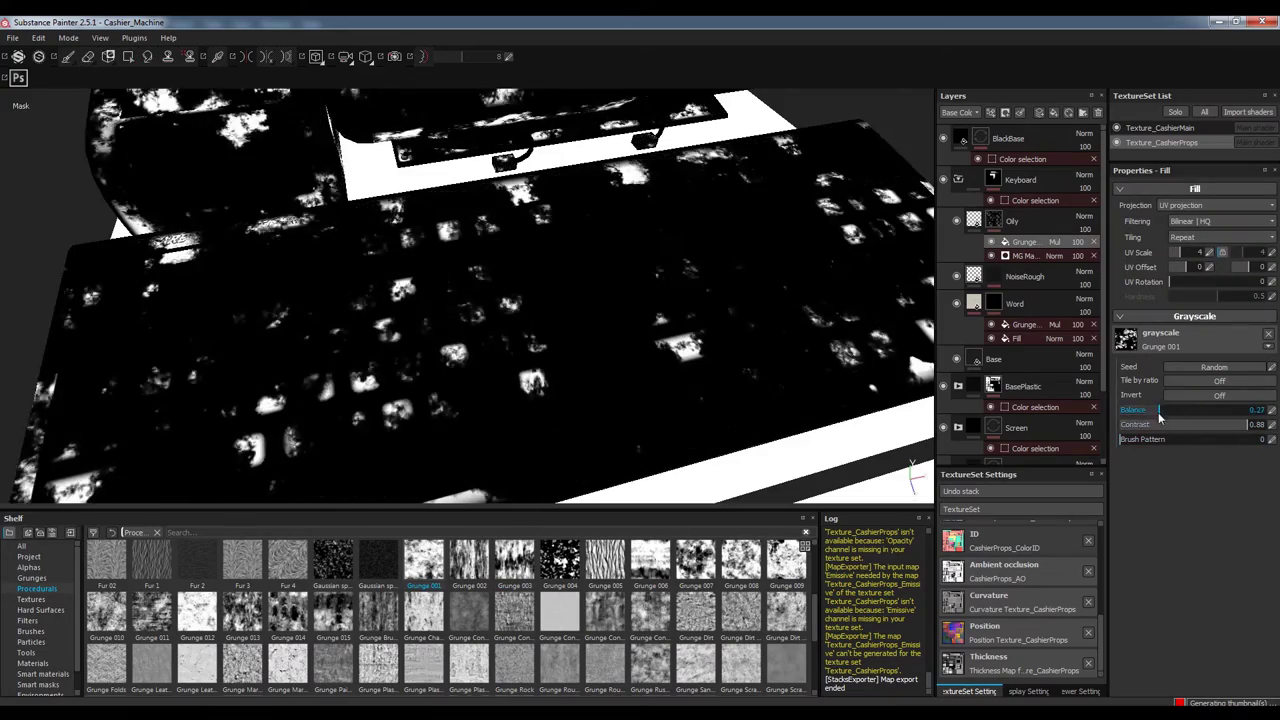
Set the grunge blending to Multiply with Balance 0.25 and Contrast 0.8
left_click_drag(880, 370, 763, 326, "alt")
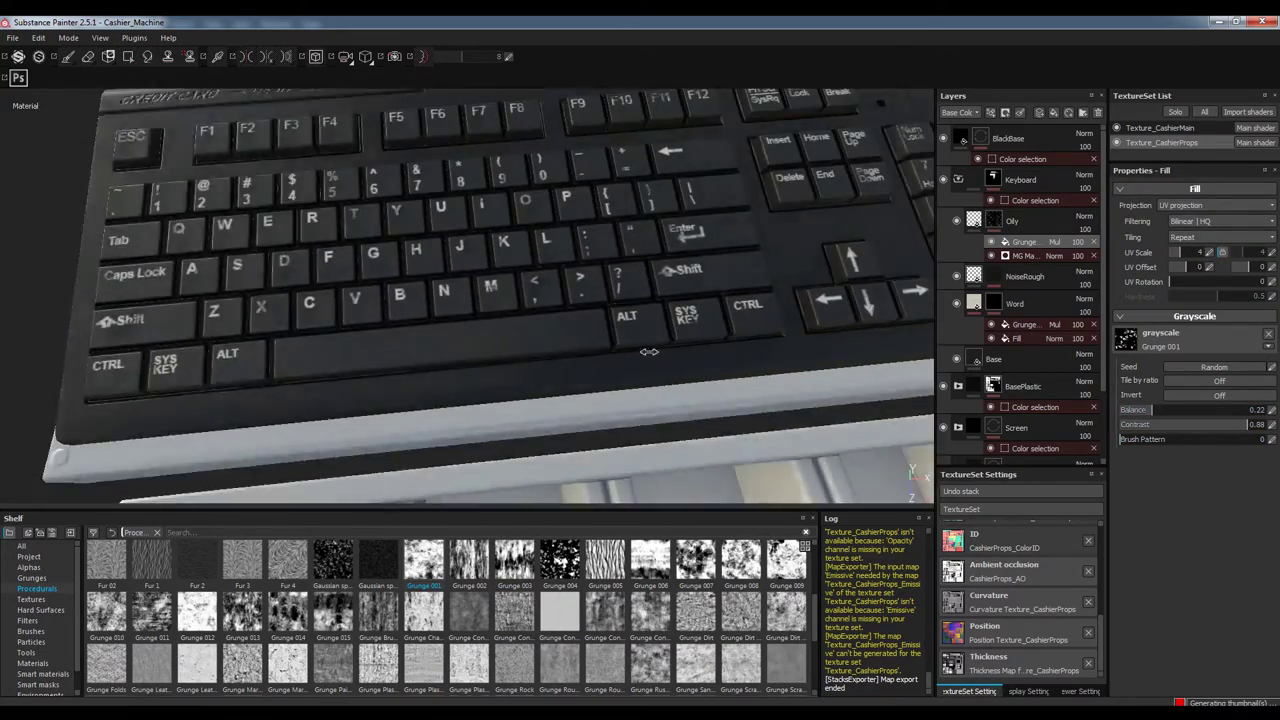
left_click_drag(450, 300, 500, 250, "alt")
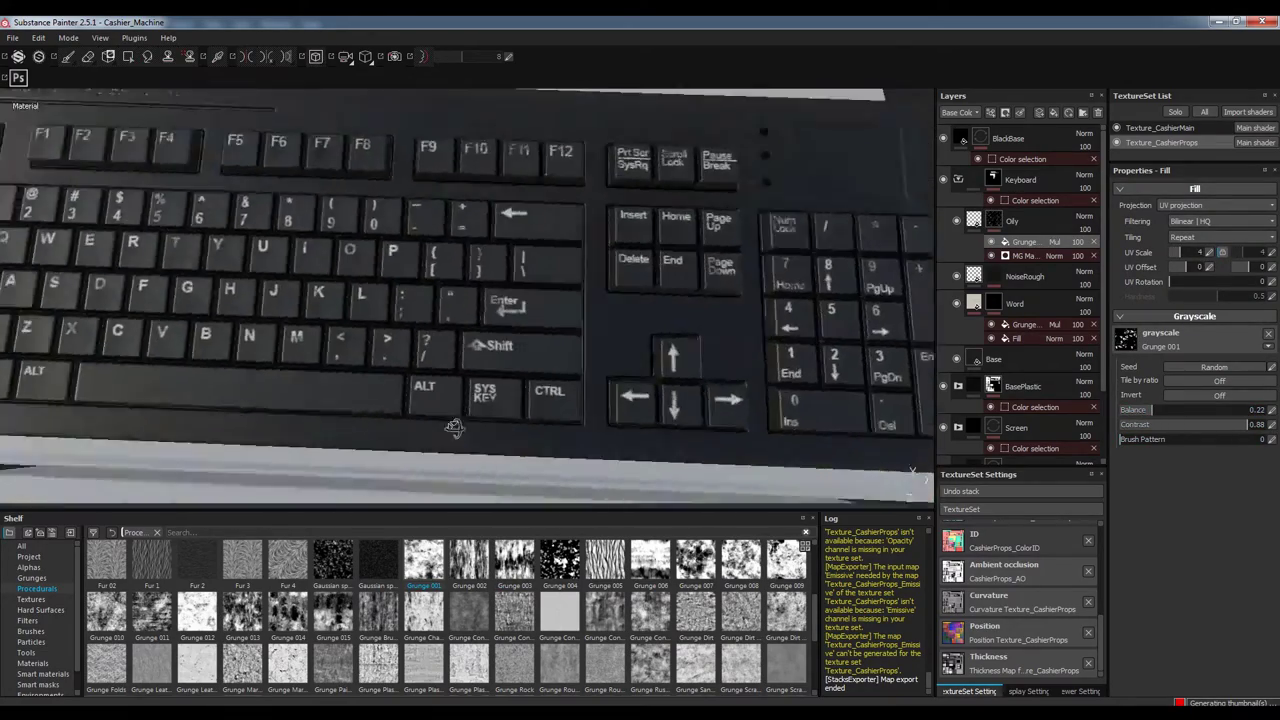
left_click(1026, 255)
left_click(1024, 241)
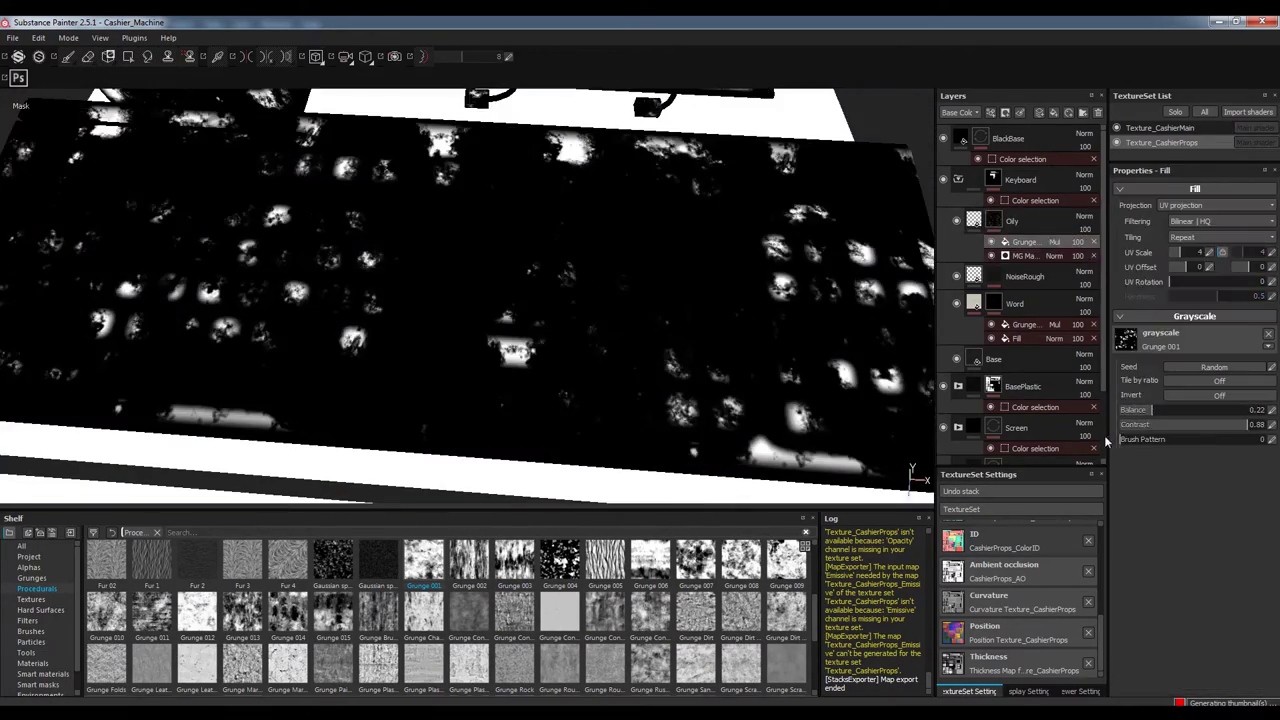
left_click(1054, 241)
left_click(1065, 380)
left_click(1054, 241)
left_click(1080, 297)
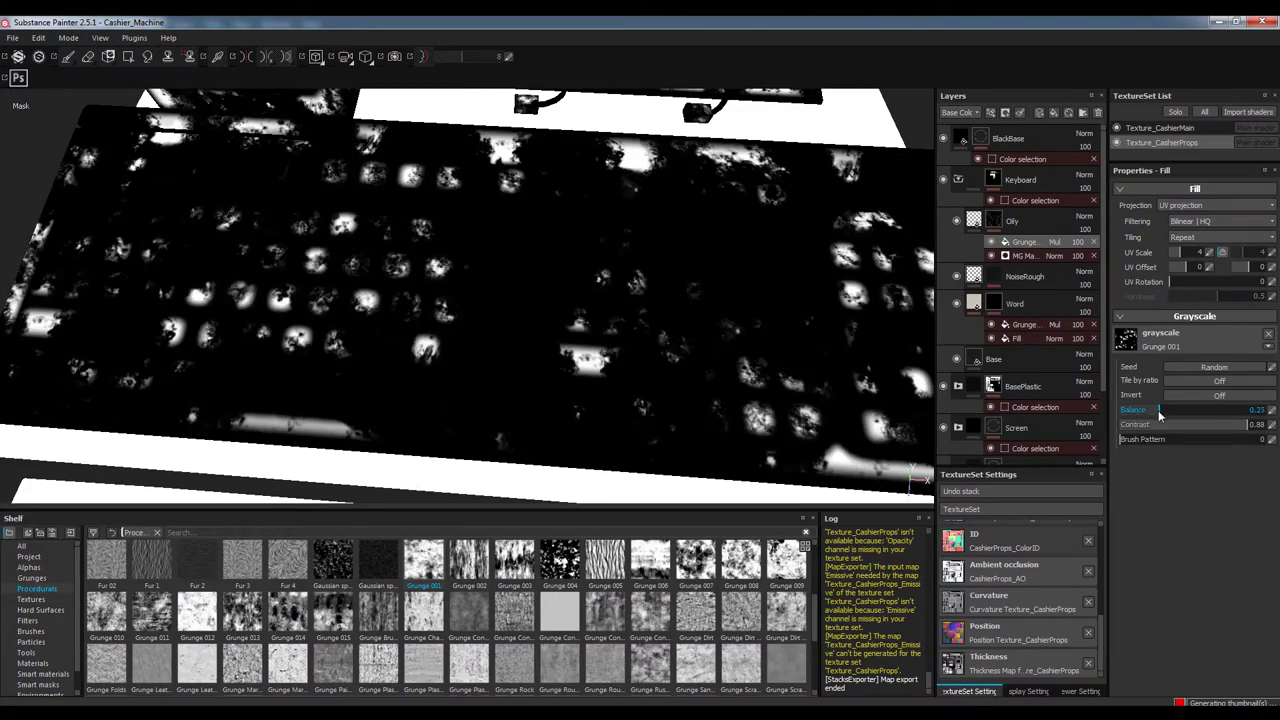
left_click_drag(1248, 424, 1236, 424)
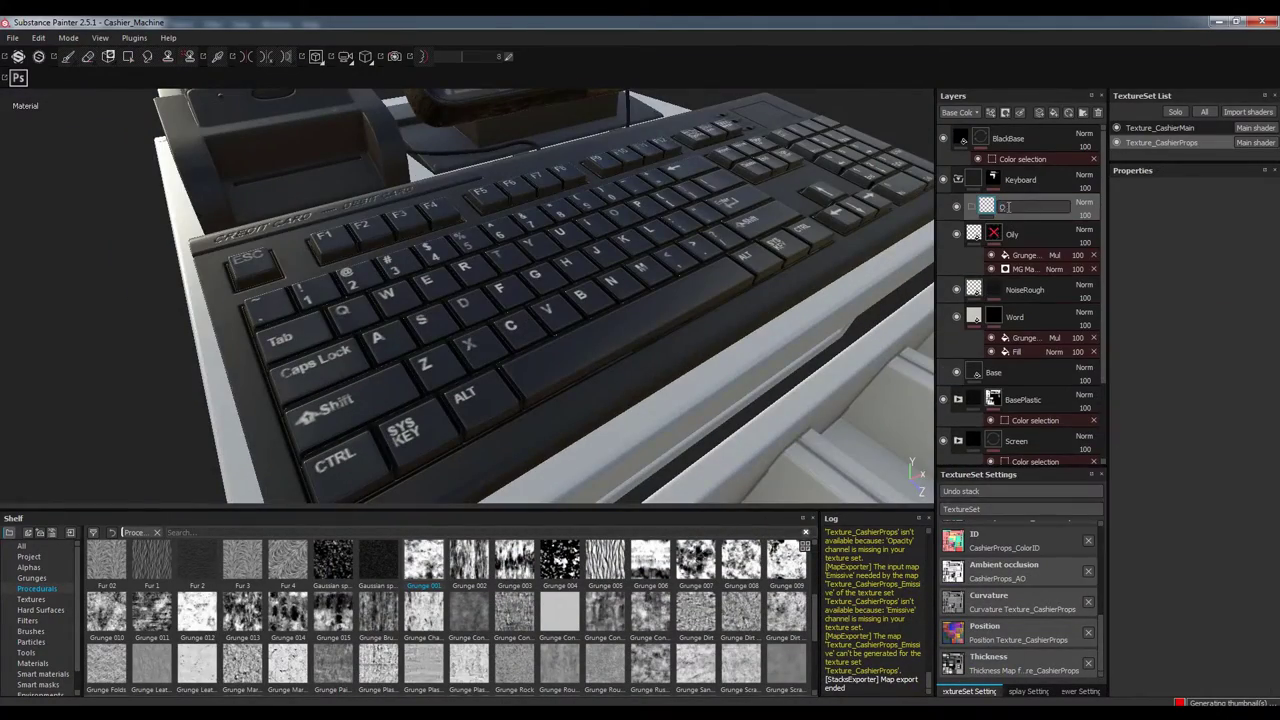
Place Oily in an OilyLayer folder under an HSL Perceptive filter and collapse Keyboard
right_click(1046, 211)
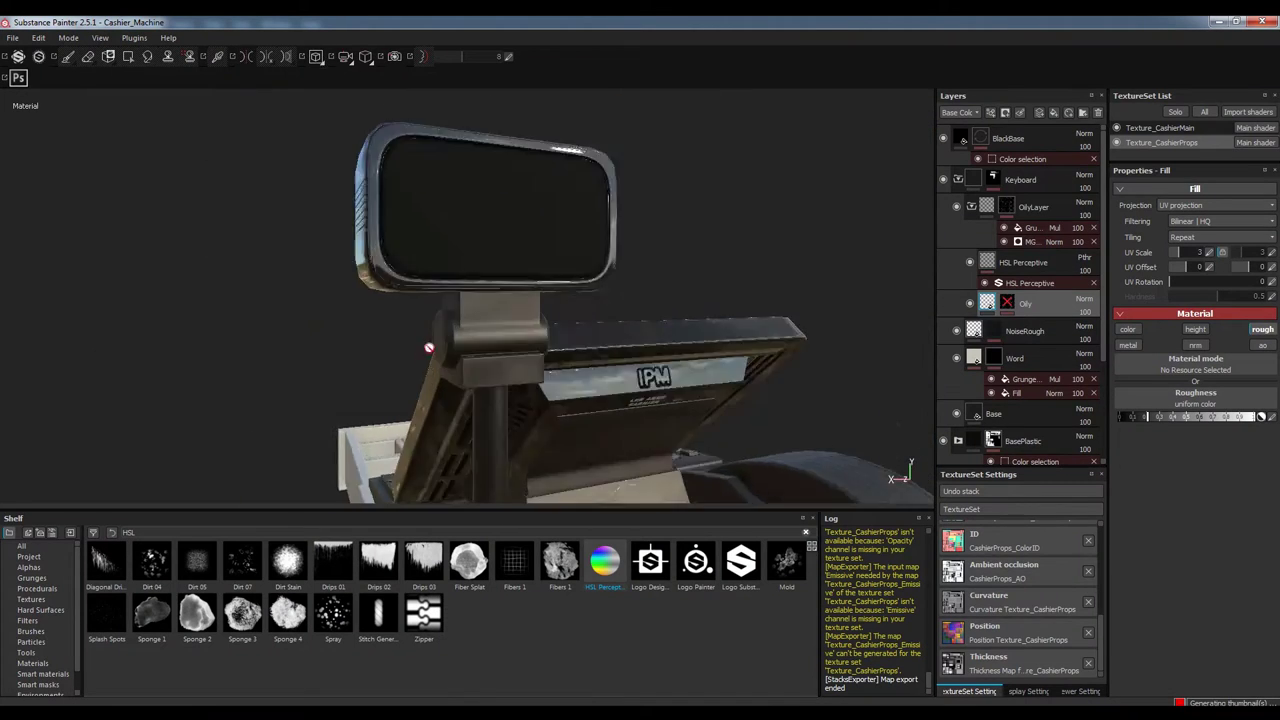
left_click(958, 180)
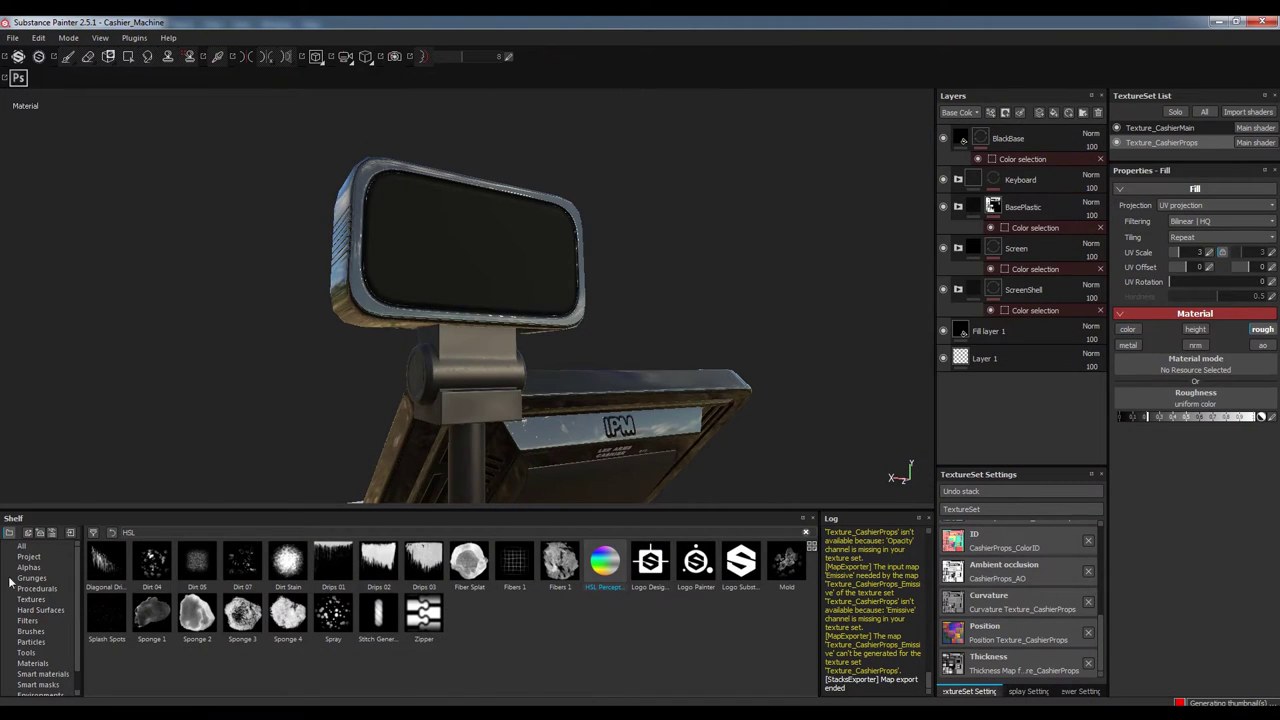
Move FrontScreen below BlackBase and mask it by the display screen's ID colour
left_click(21, 546)
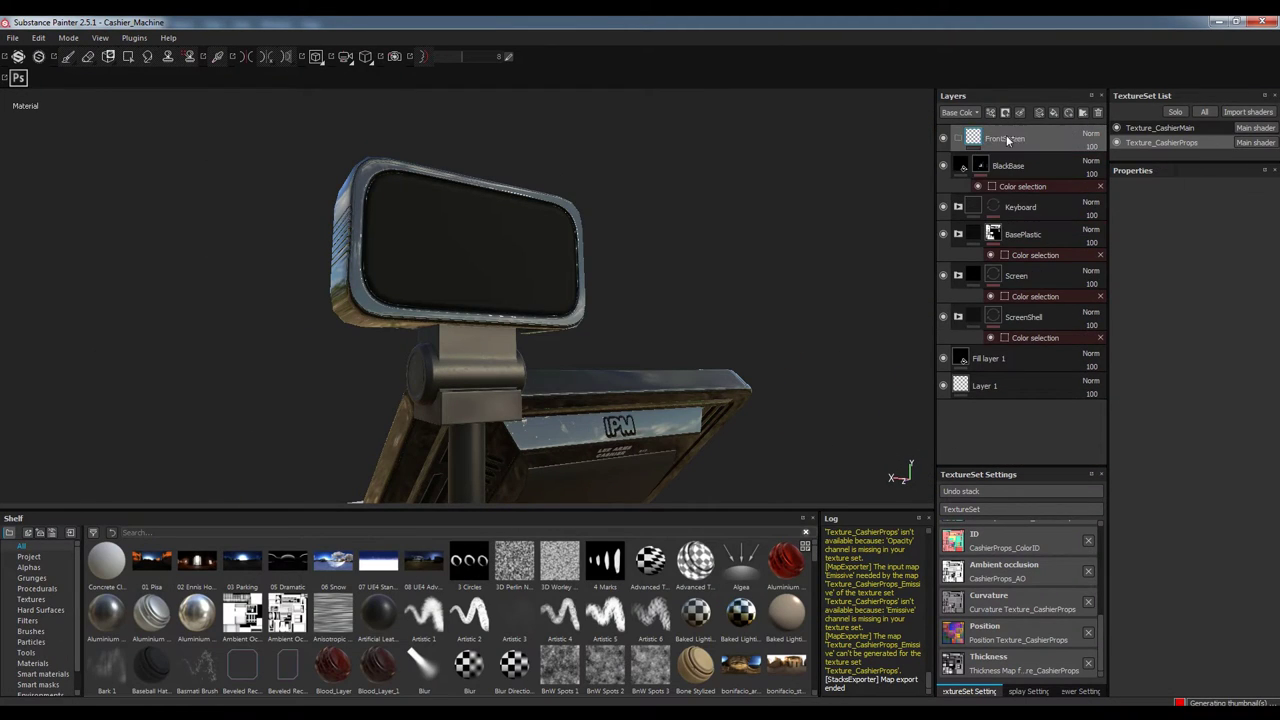
left_click_drag(1007, 140, 1011, 182)
right_click(1011, 188)
left_click(1079, 228)
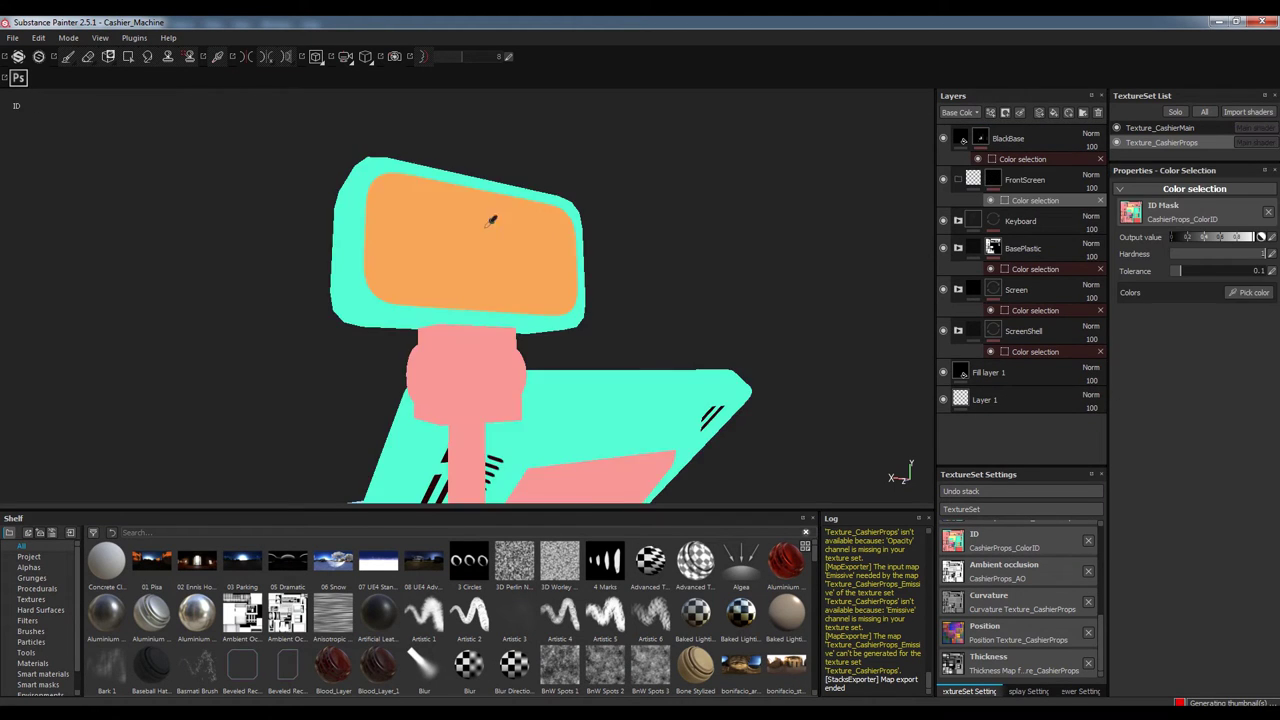
left_click(1054, 112)
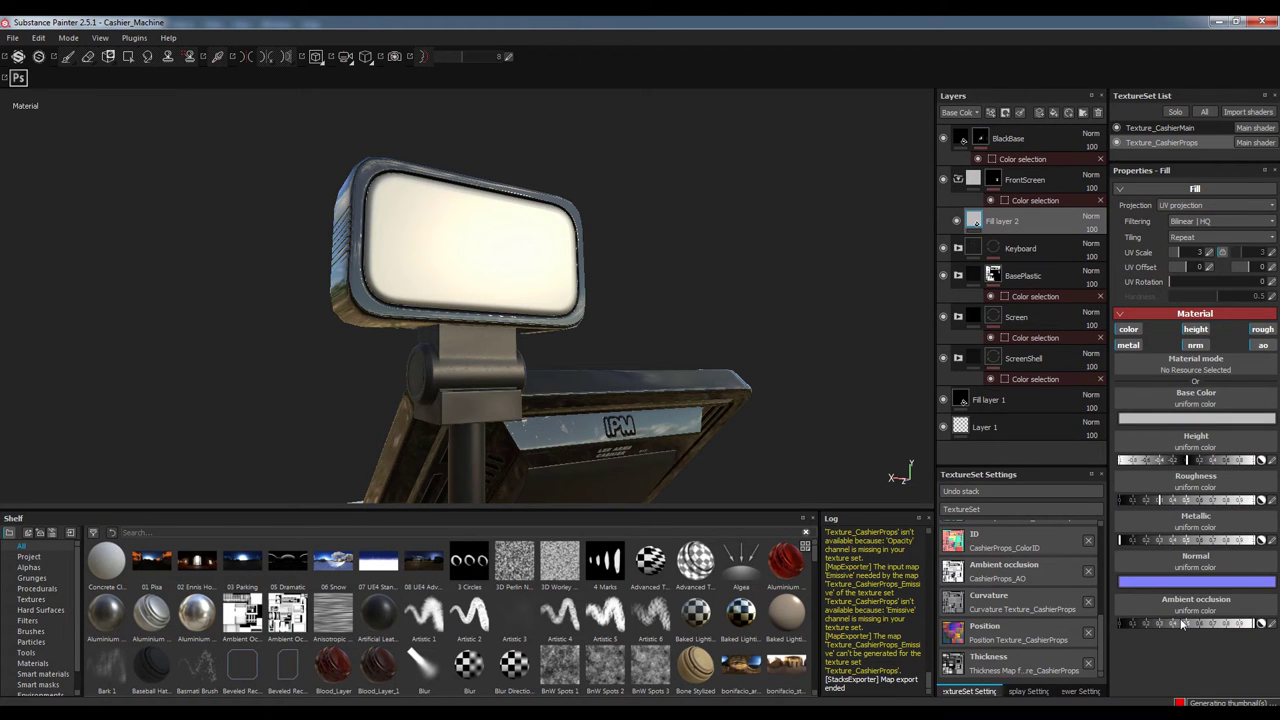
Set the screen fill's base colour to a desaturated, near-black dark green
left_click(1196, 418)
left_click_drag(1062, 444, 1148, 440)
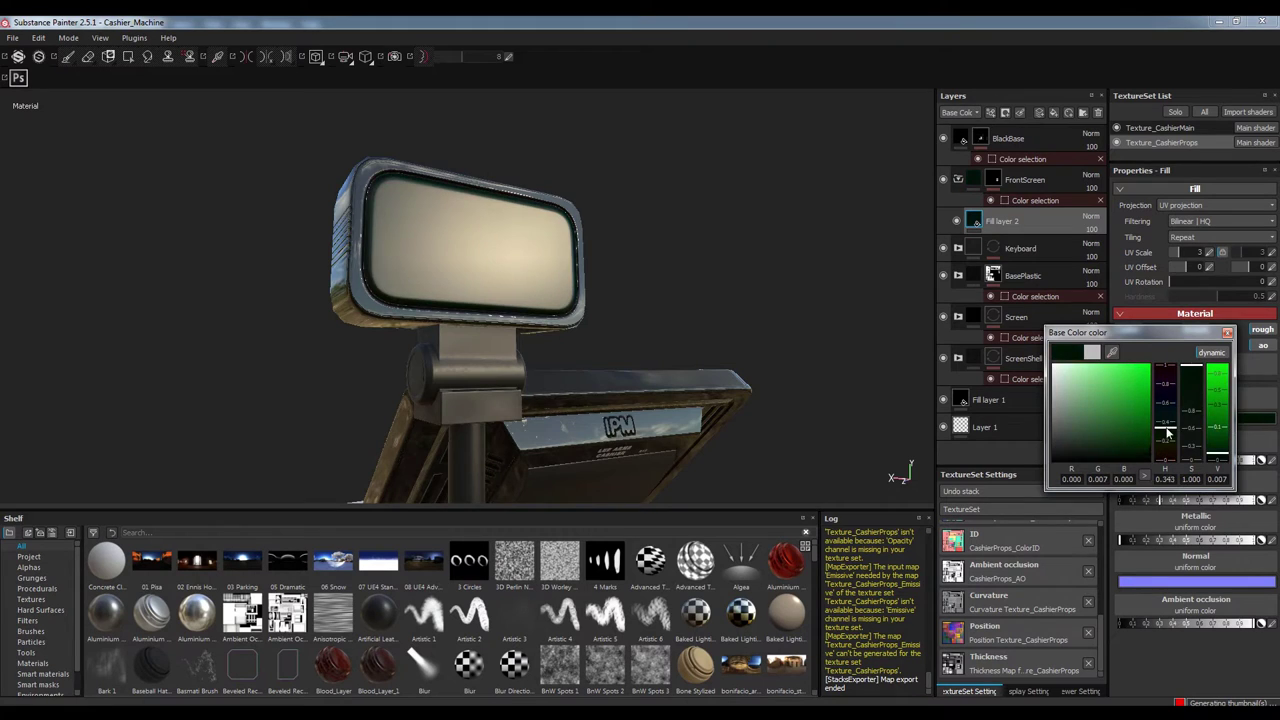
left_click_drag(1191, 370, 1191, 405)
left_click(1218, 460)
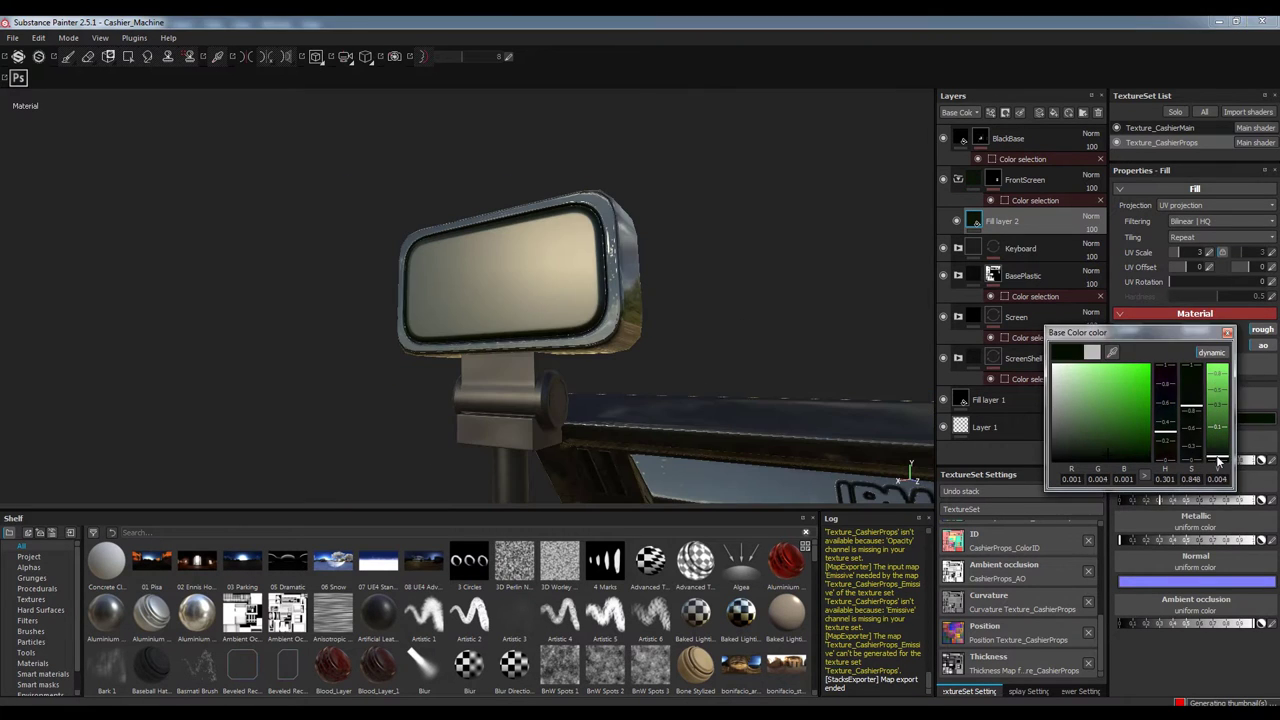
left_click_drag(810, 401, 663, 381, "alt")
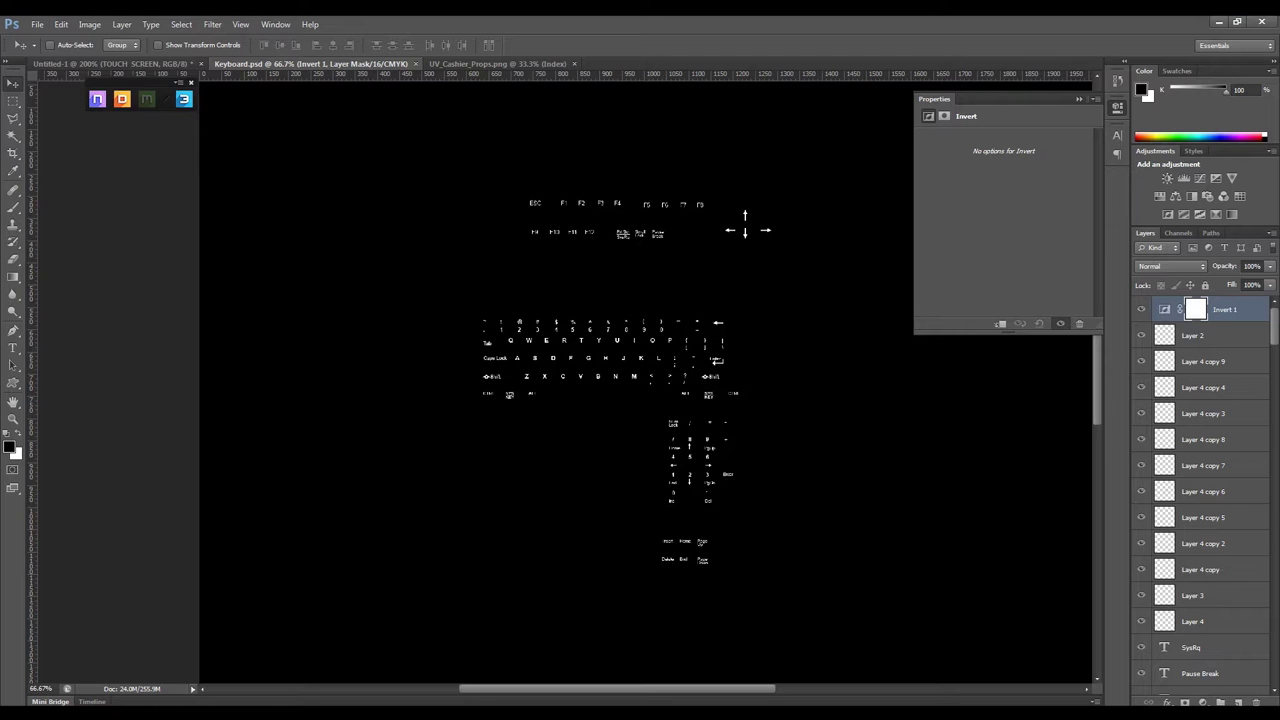
Create a new 512×512 document filled with black
type("512")
key("Tab")
type("512")
key("Return")
key("alt+BackSpace")
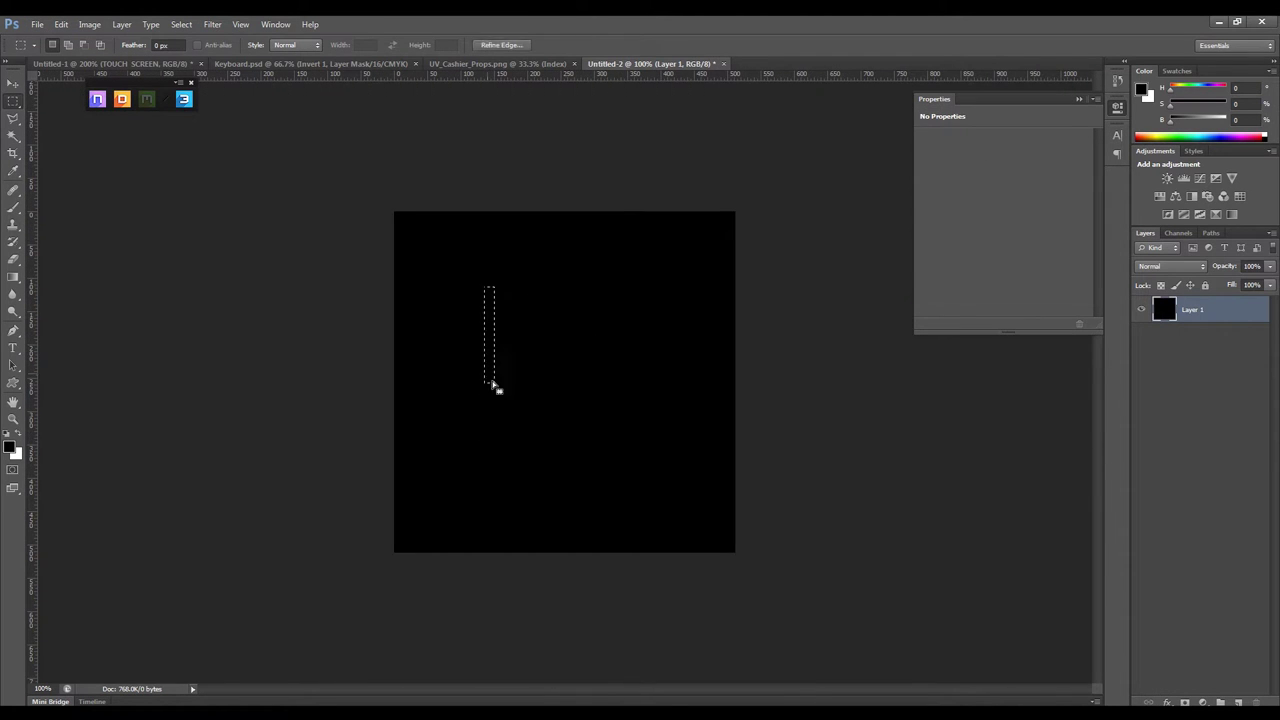
Draw the white seven-segment 8 with the Polygonal Lasso and save it as a new file
key("l")
key("ctrl+plus")
key("ctrl+plus")
left_click(417, 442)
key("ctrl+minus")
key("ctrl+minus")
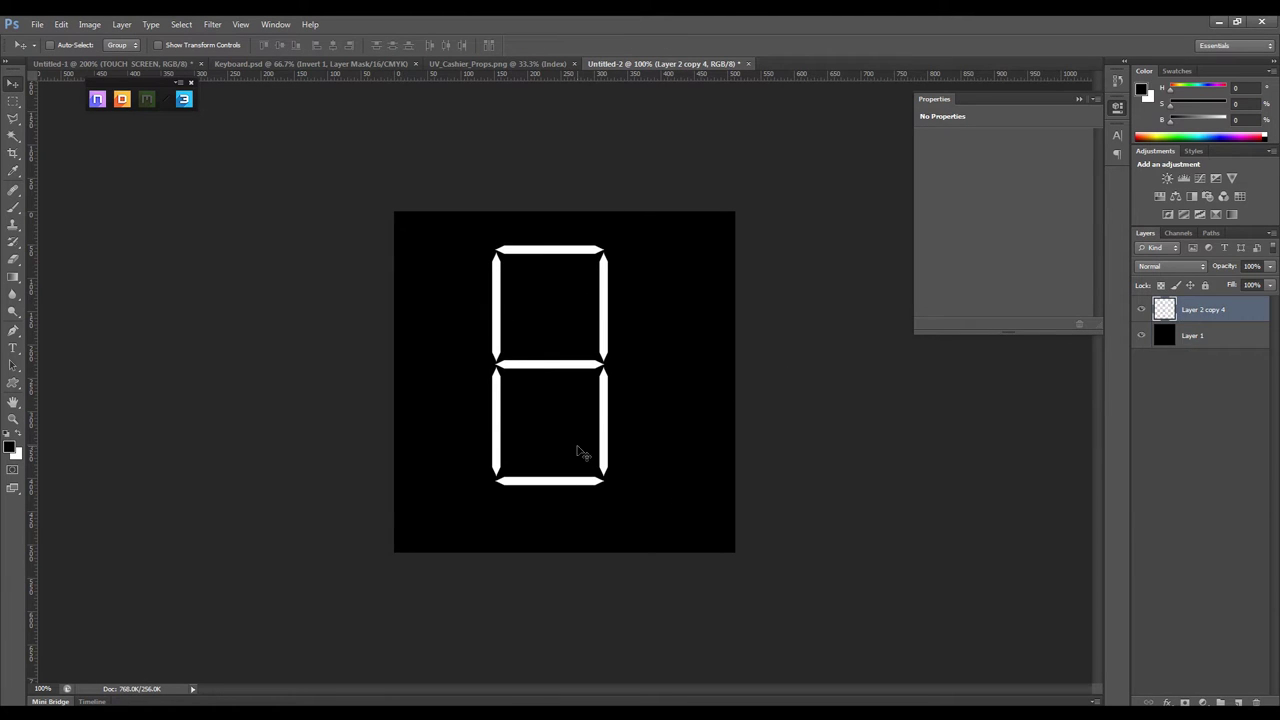
key("ctrl+shift+s")
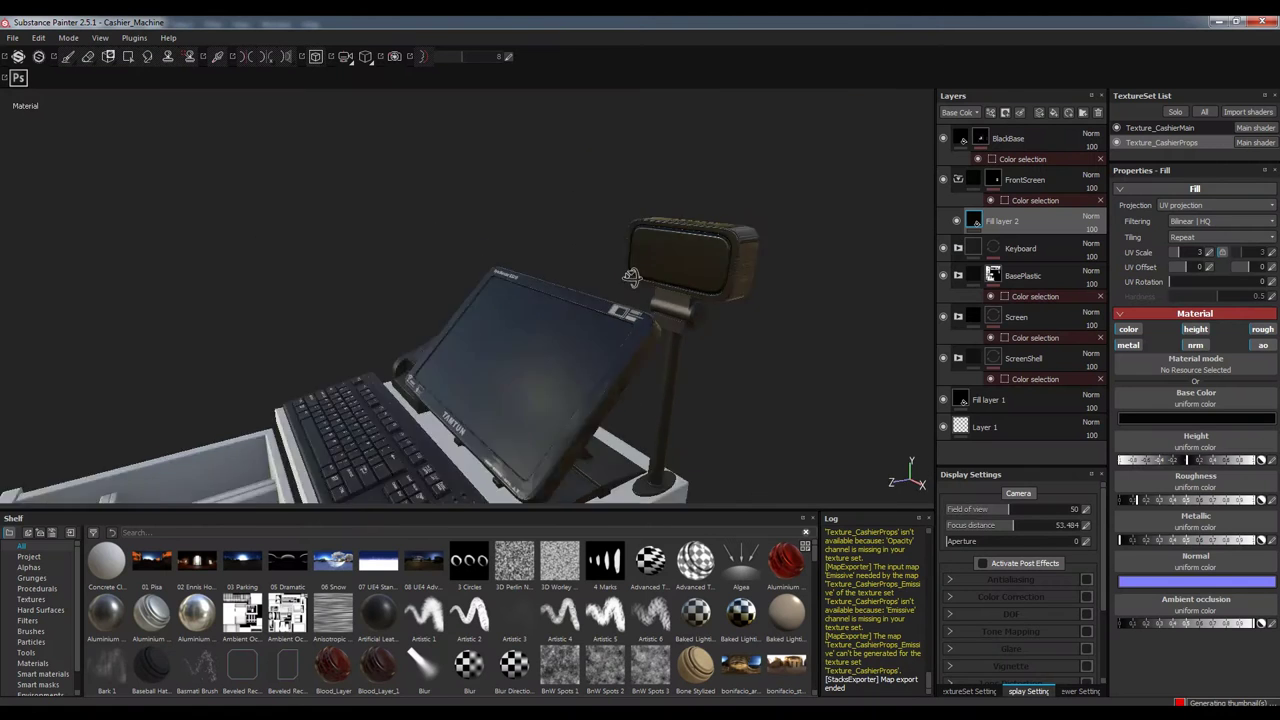
Import Digits.png as a texture into the current session
double_click(600, 278)
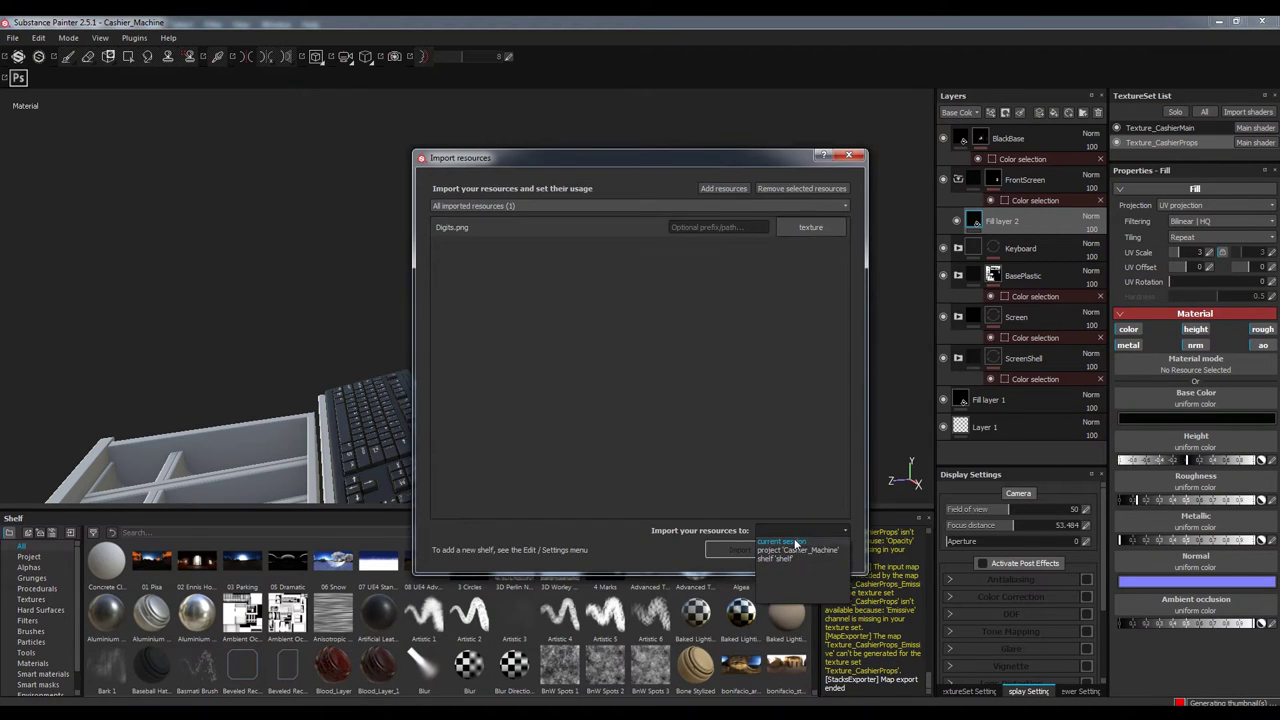
left_click(795, 543)
left_click(735, 550)
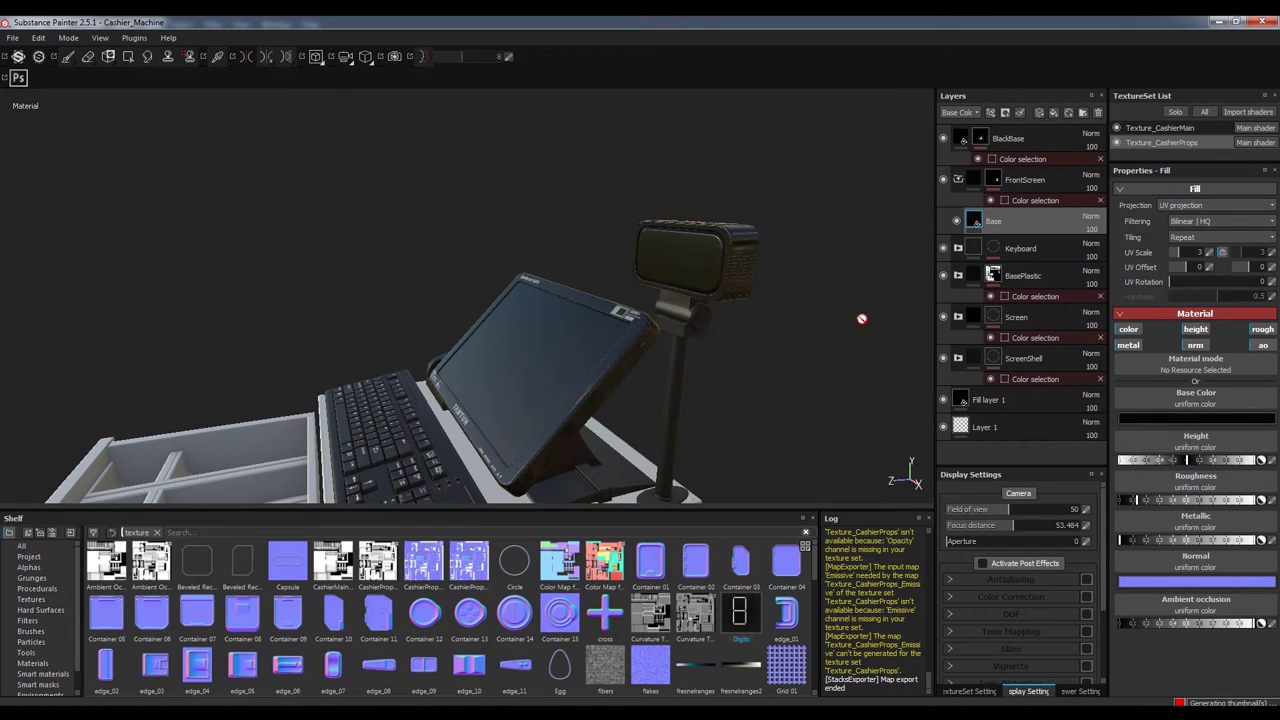
mouse_move(861, 319)
left_mouse_down("alt")
mouse_move(686, 351)
mouse_move(726, 374)
left_mouse_up("alt")
Add a new layer above Base, group it into a folder and name it Digits
right_click(1046, 224)
left_click(1136, 451)
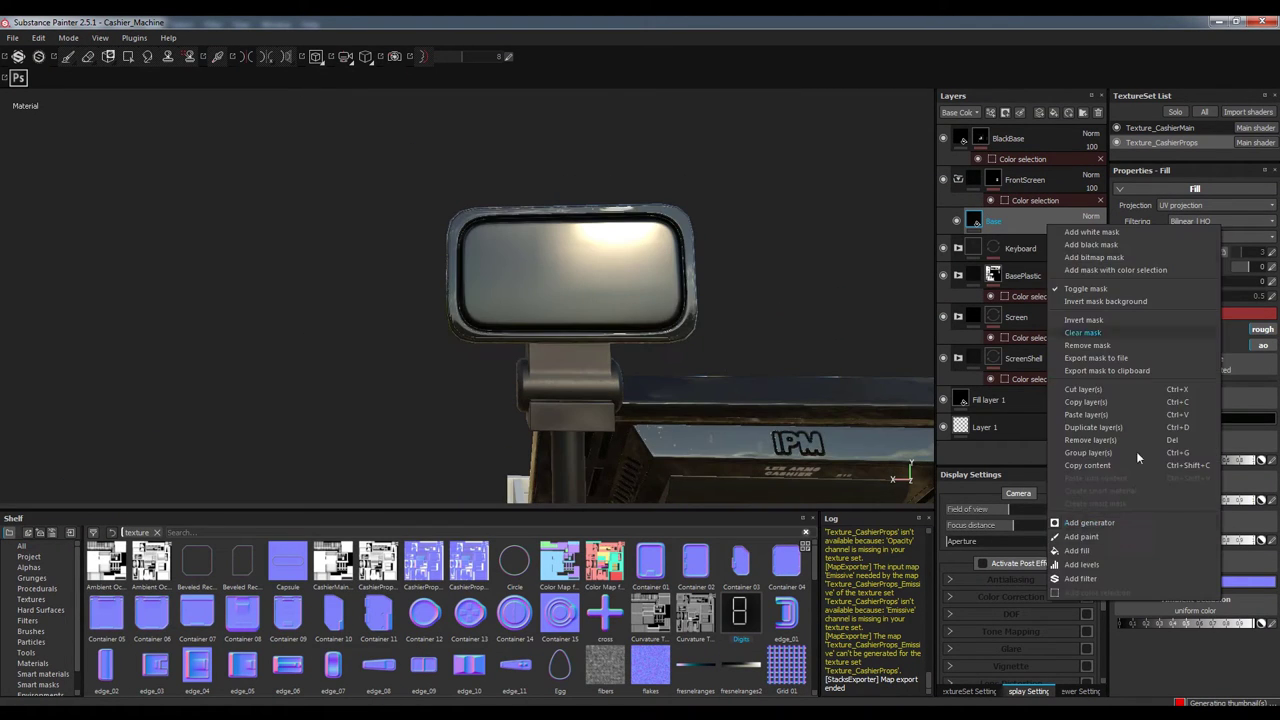
type("Digits")
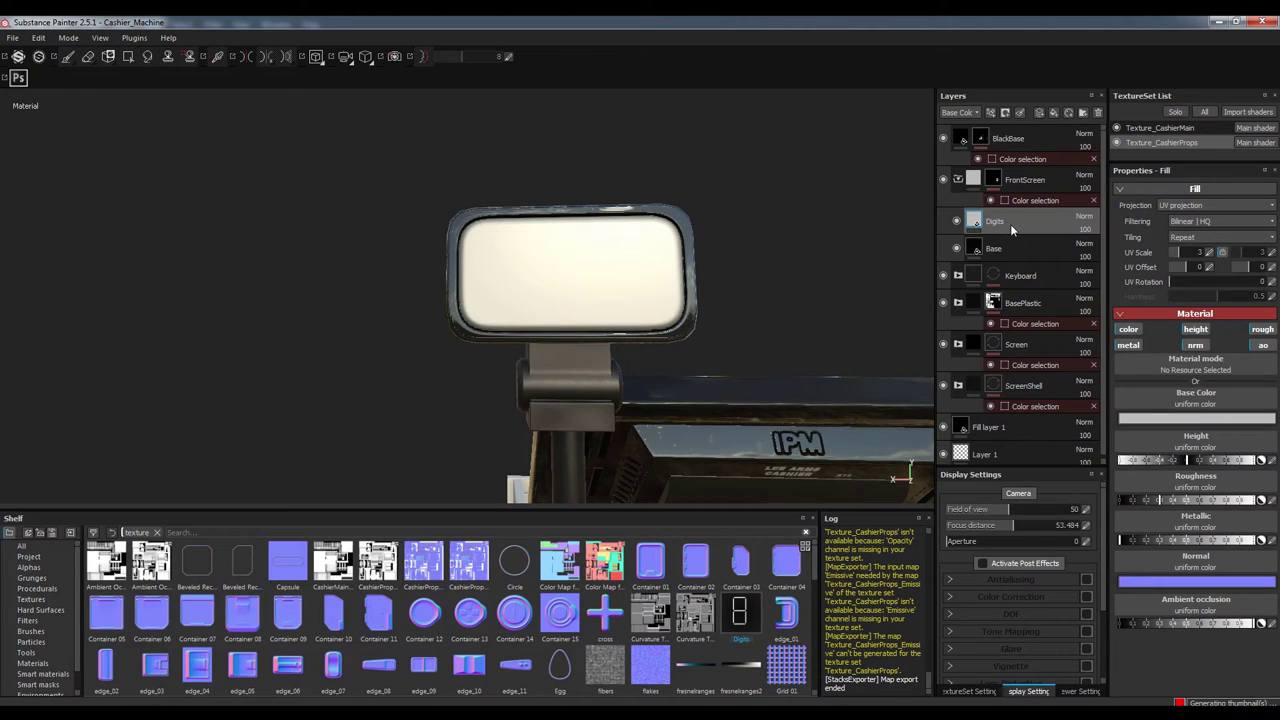
left_click(1083, 112)
left_click_drag(1000, 248, 1000, 221)
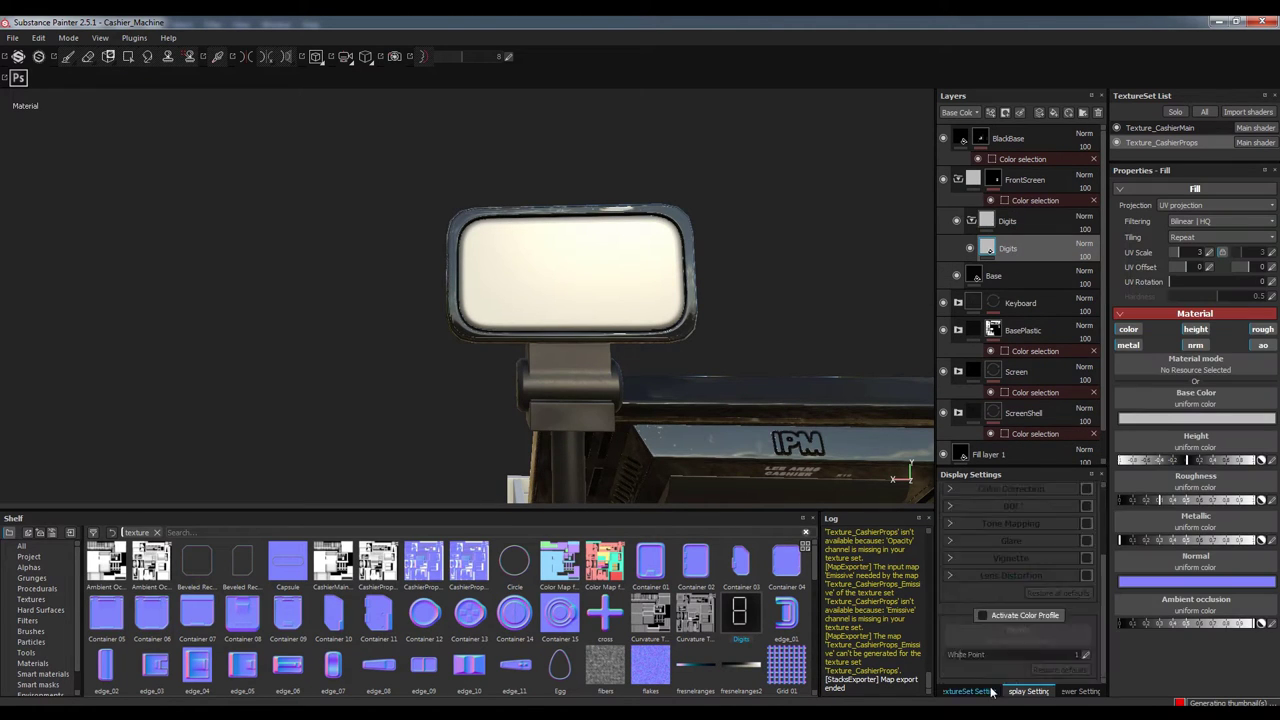
left_click(968, 691)
double_click(1008, 249)
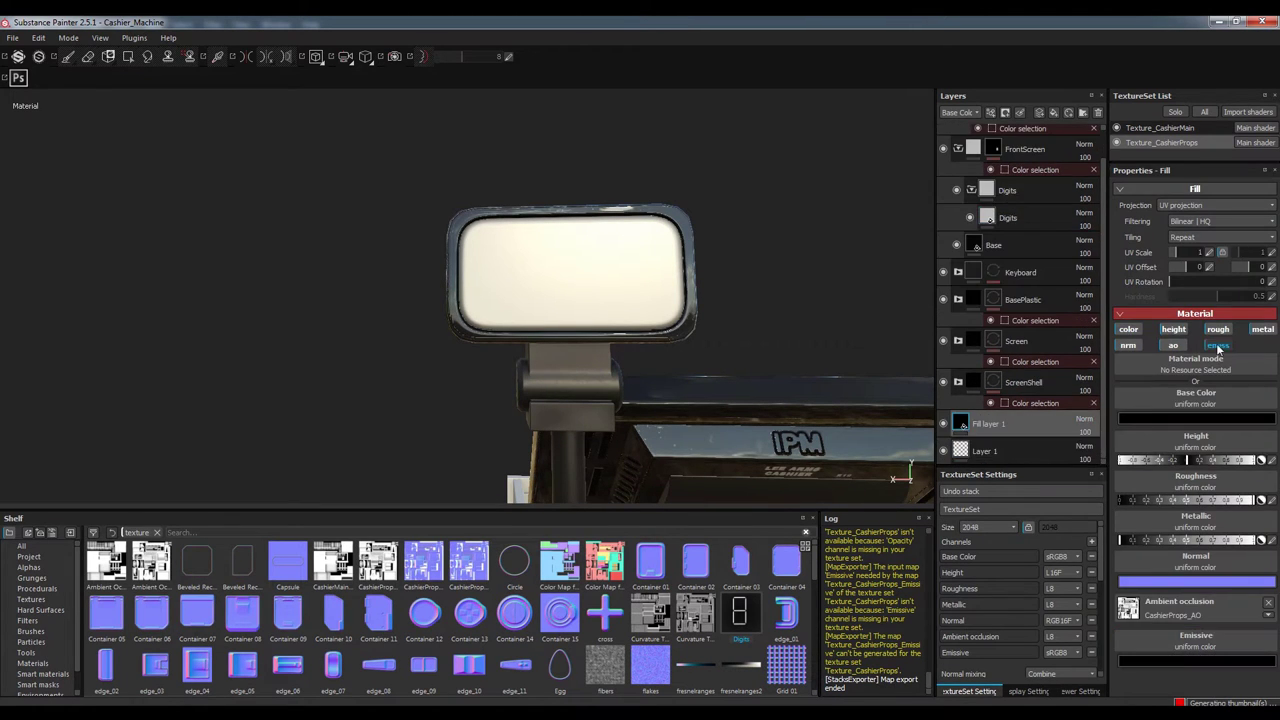
Add a paint layer inside the Digits folder and shrink the digit stencil grid
right_click(960, 218)
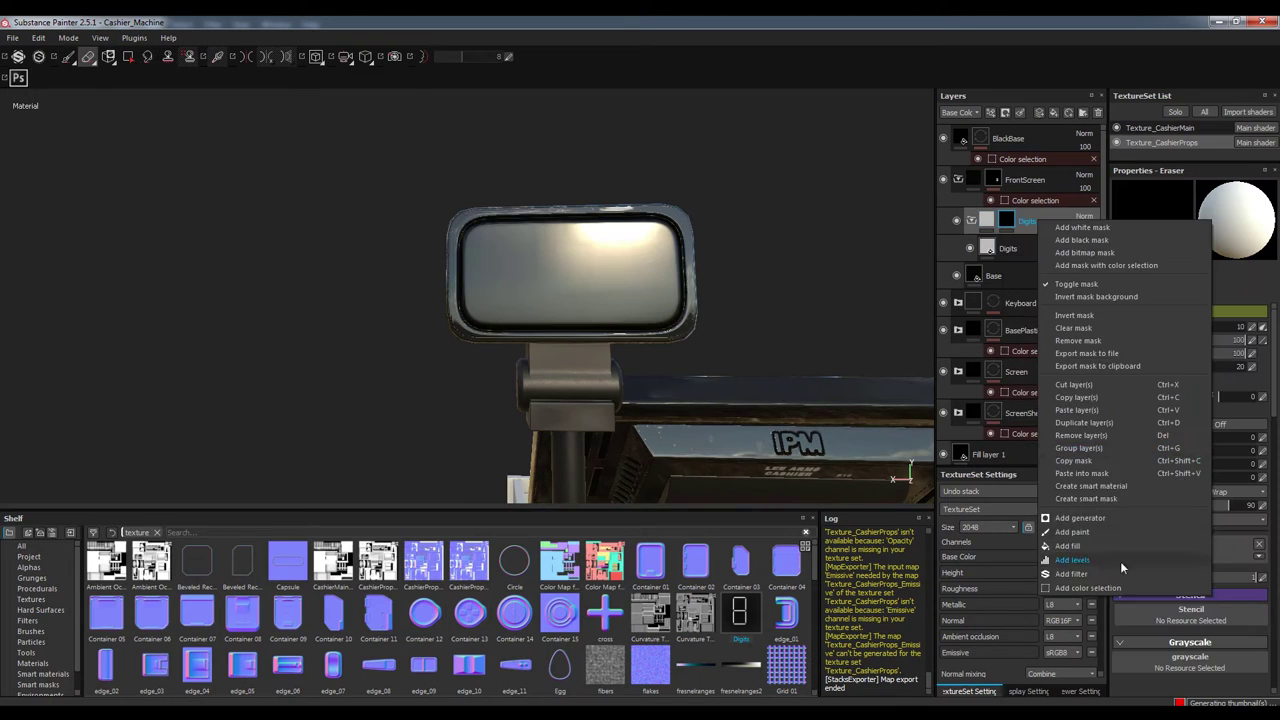
left_click(1120, 561)
key("2")
right_click_drag(578, 358, 472, 310)
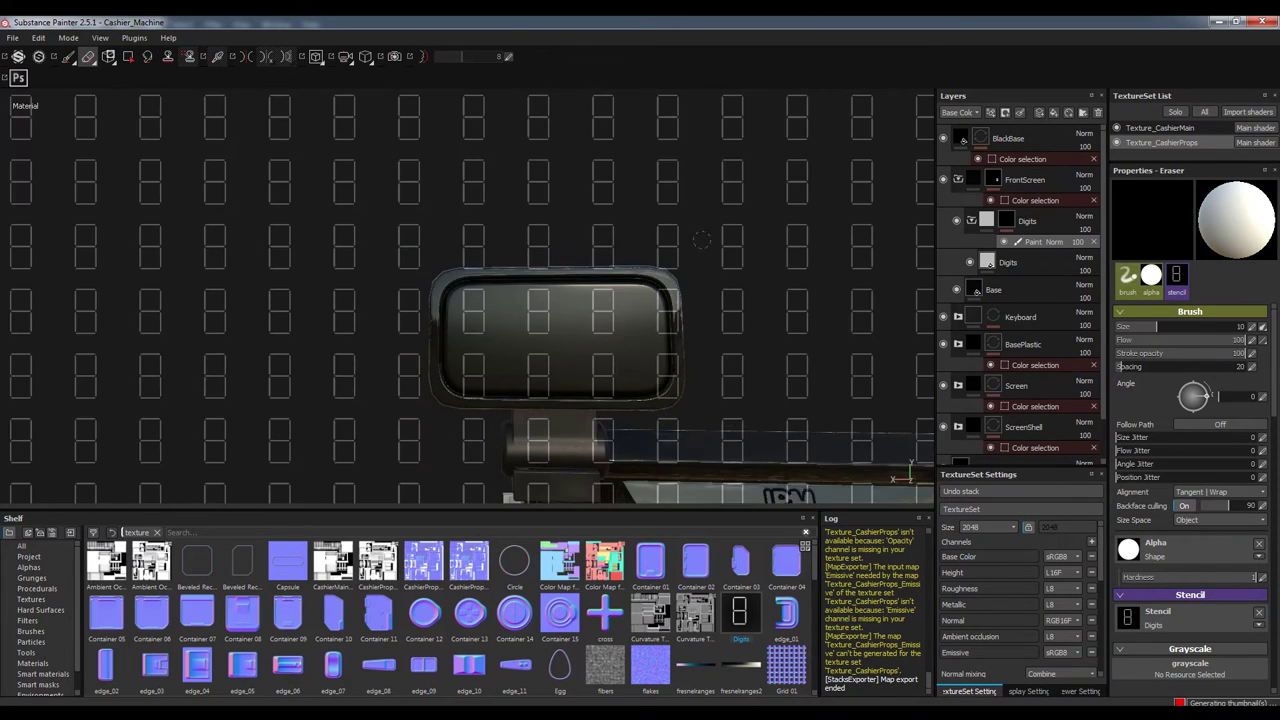
Stamp a row of six seven-segment 8s onto the display screen
key("1")
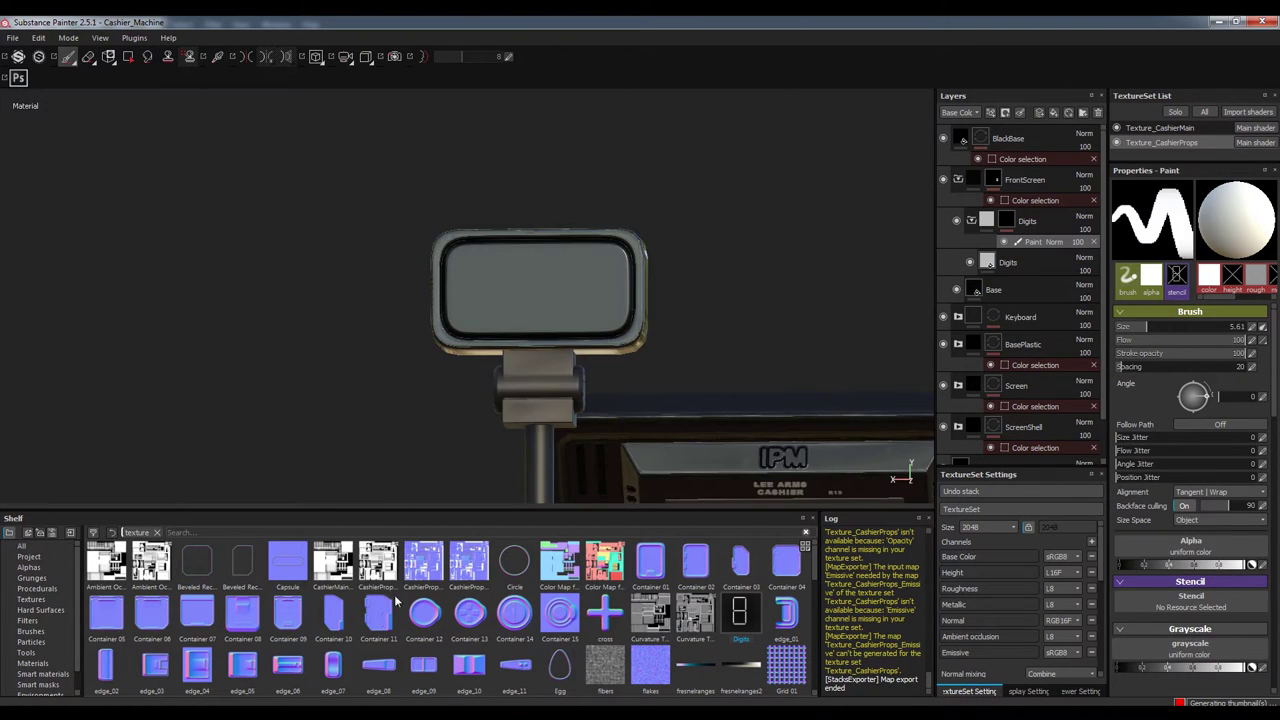
left_click(476, 274)
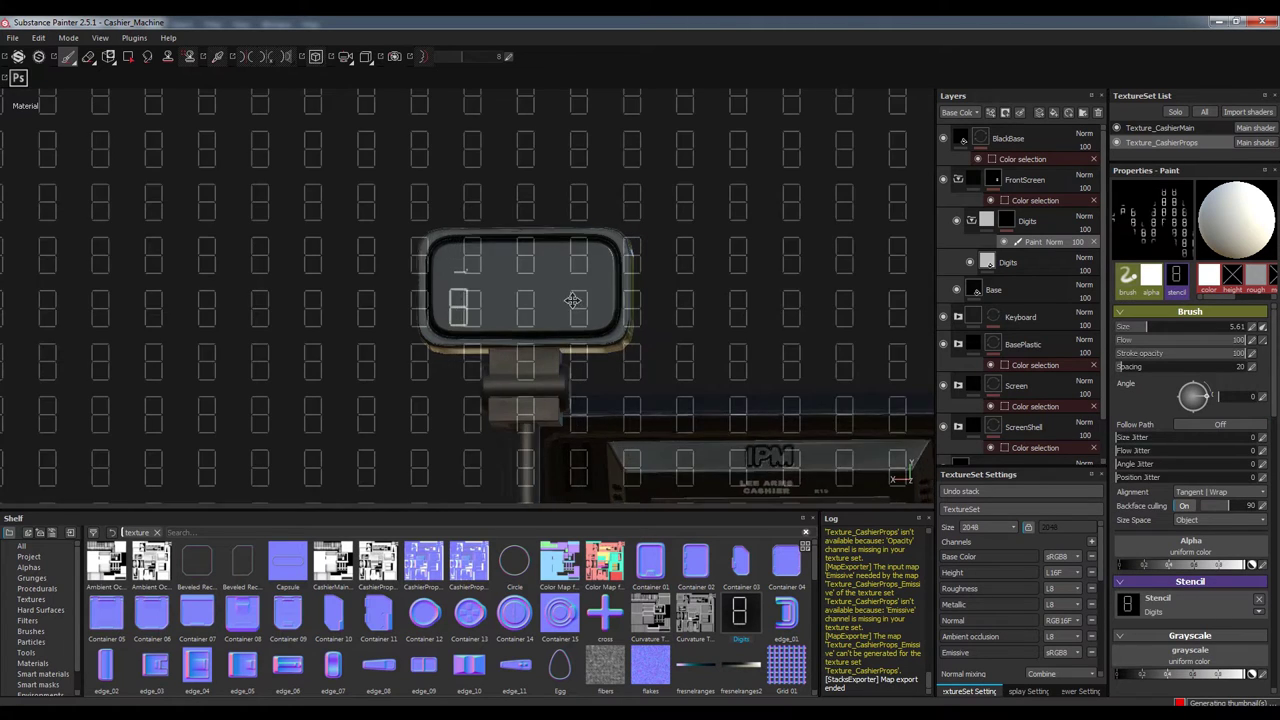
left_click(449, 302)
left_click(451, 305)
left_click(471, 311)
middle_click_drag(472, 316, 447, 318)
left_click(472, 316)
left_click(473, 318)
left_click(473, 318)
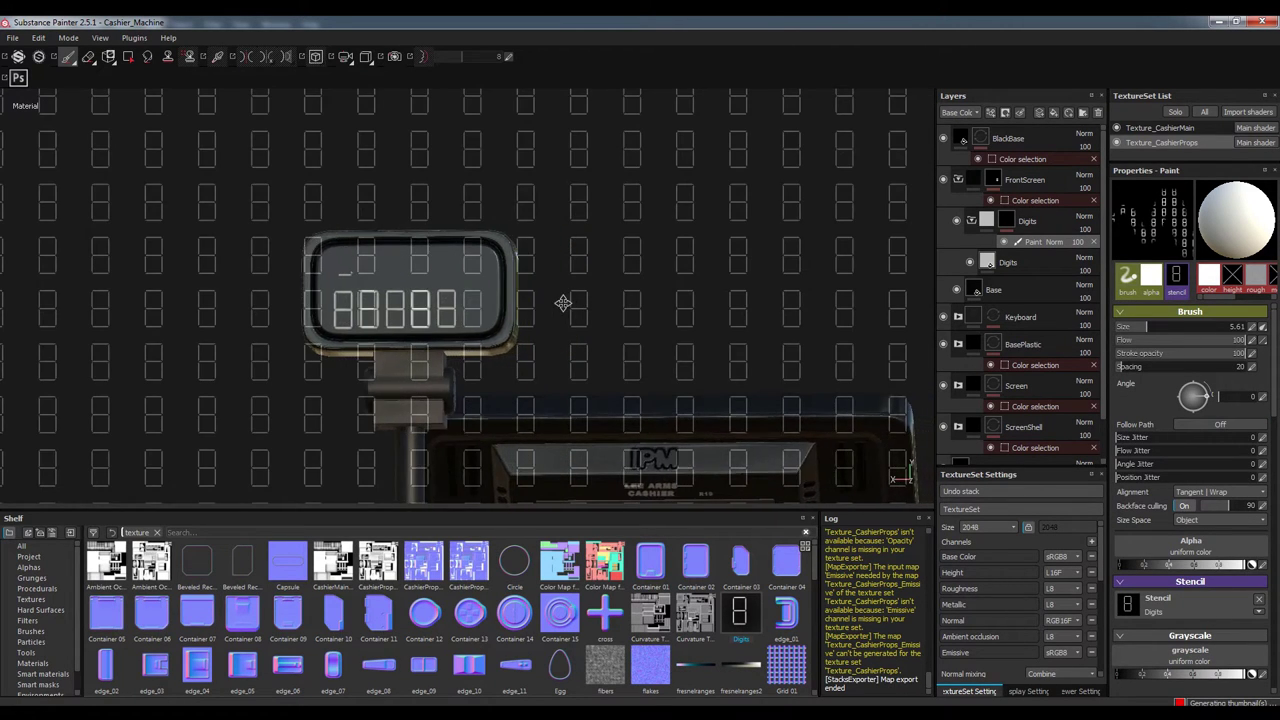
Zoom in on the display and overlay the Digits texture as a stencil
key("2")
middle_click_drag(352, 265, 380, 277)
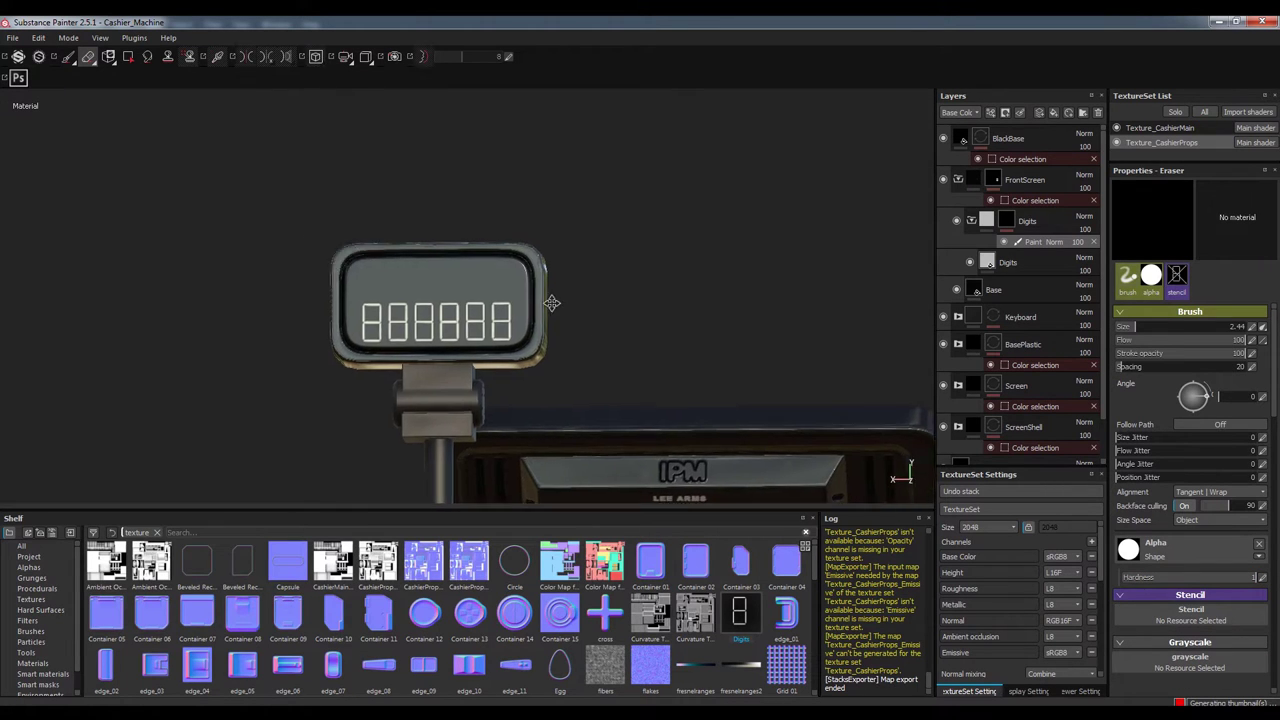
scroll(380, 277, "up", 2)
key("1")
key("1")
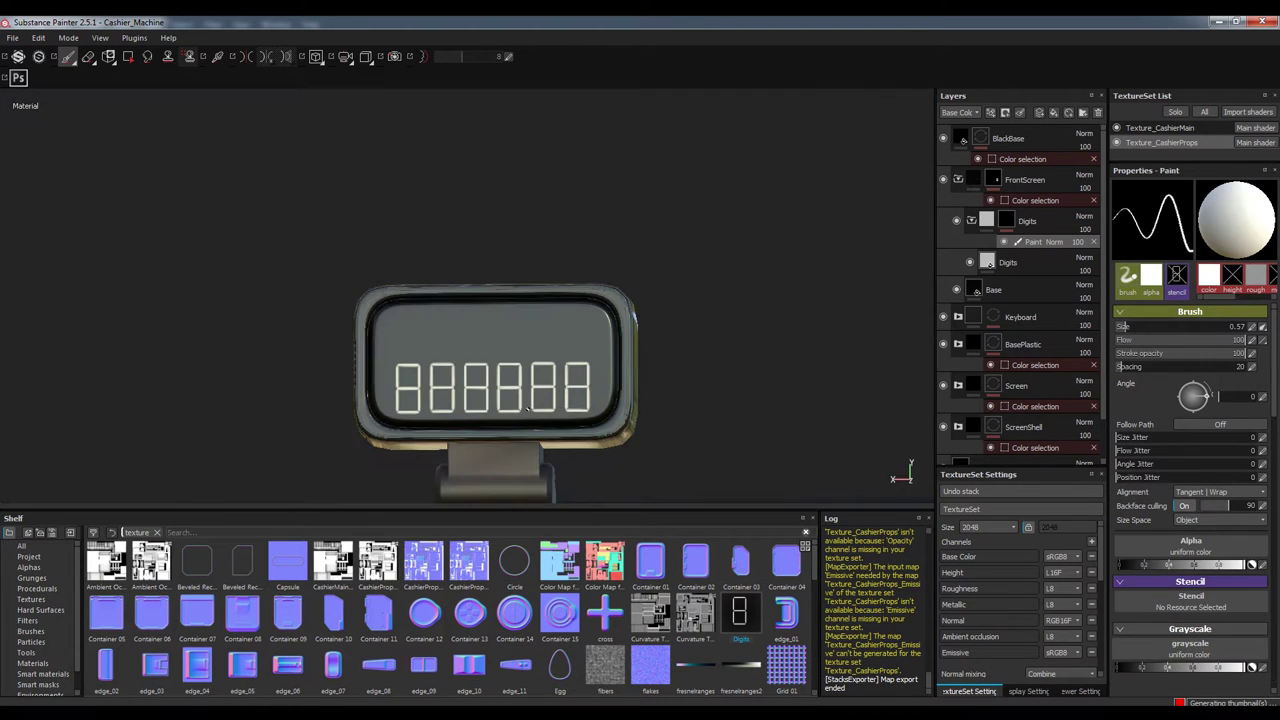
scroll(1020, 600, "down", 3)
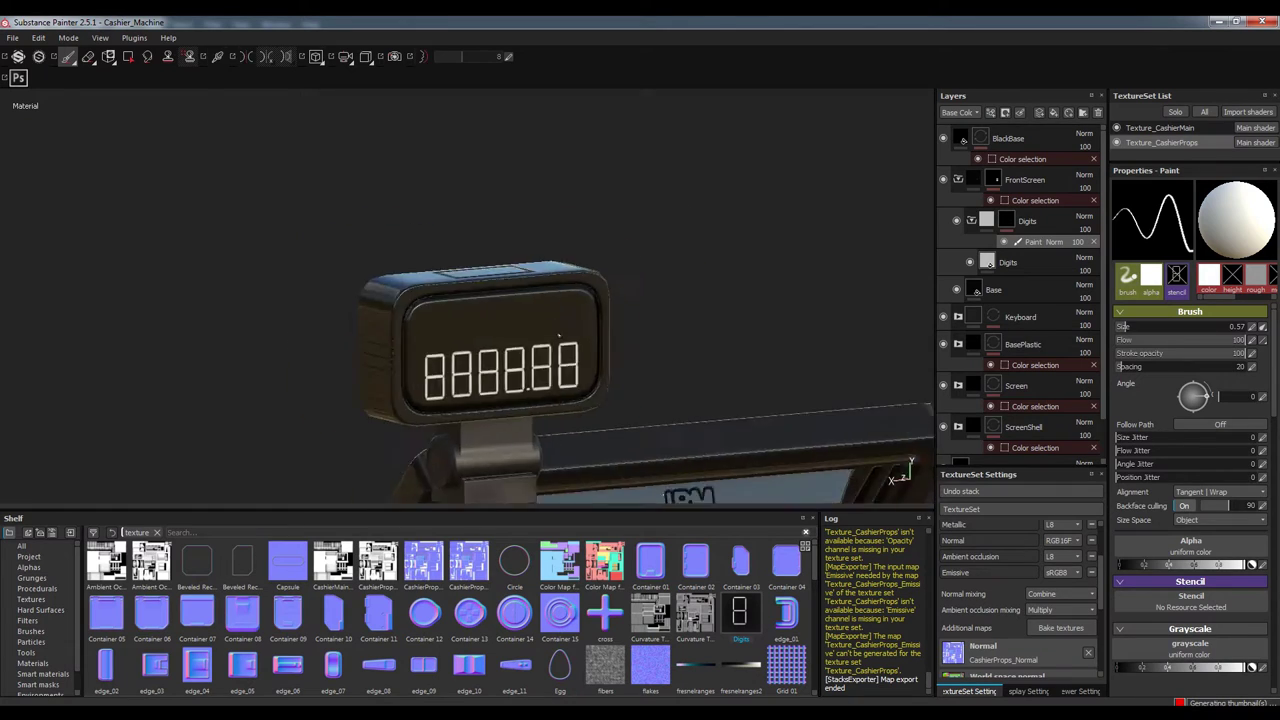
left_click(1195, 602)
left_click(1178, 411)
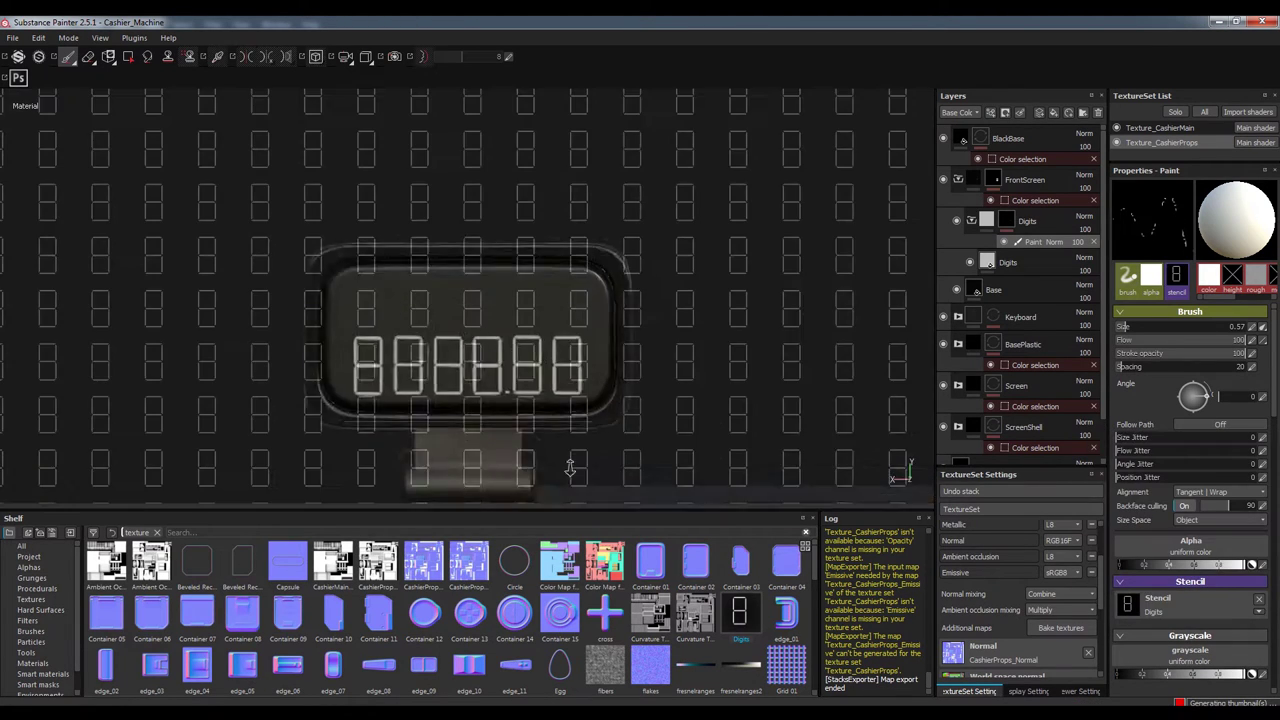
Paint a shorter top row of four 8s, then remove the stencil and select Base
left_click(398, 296)
middle_click_drag(398, 296, 358, 296, "alt")
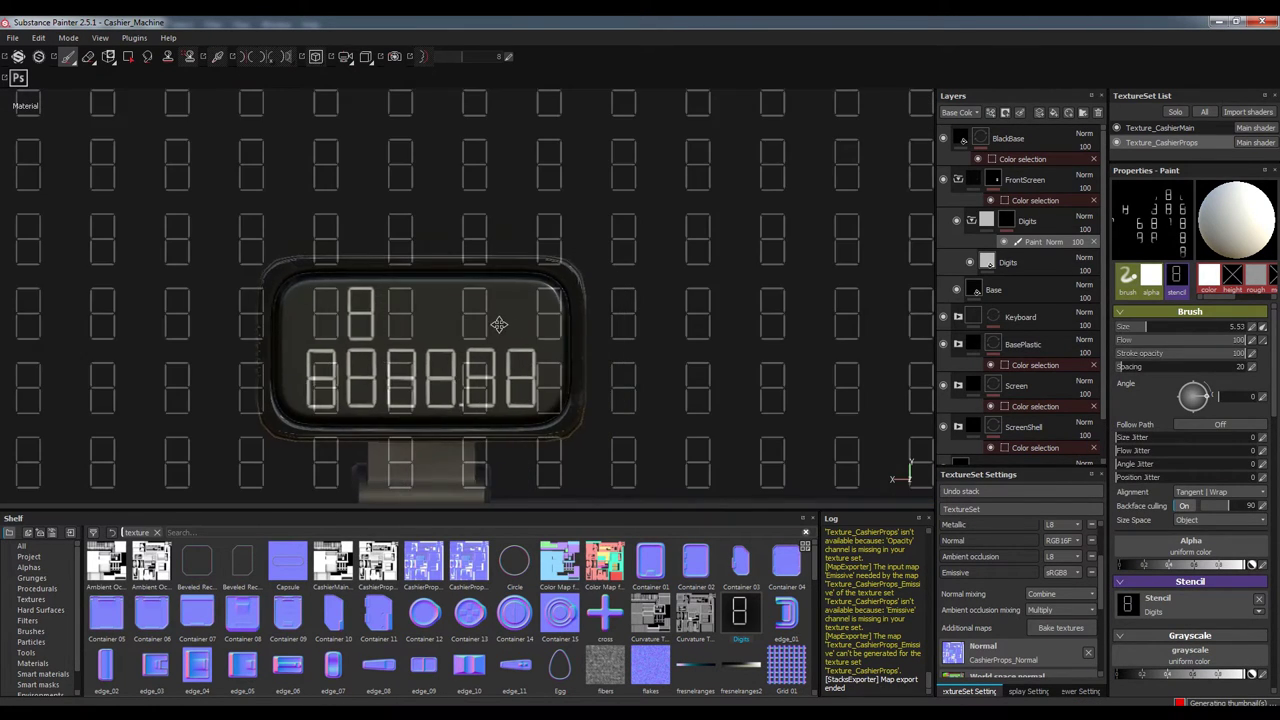
left_click(400, 305)
middle_click_drag(435, 310, 400, 310, "alt")
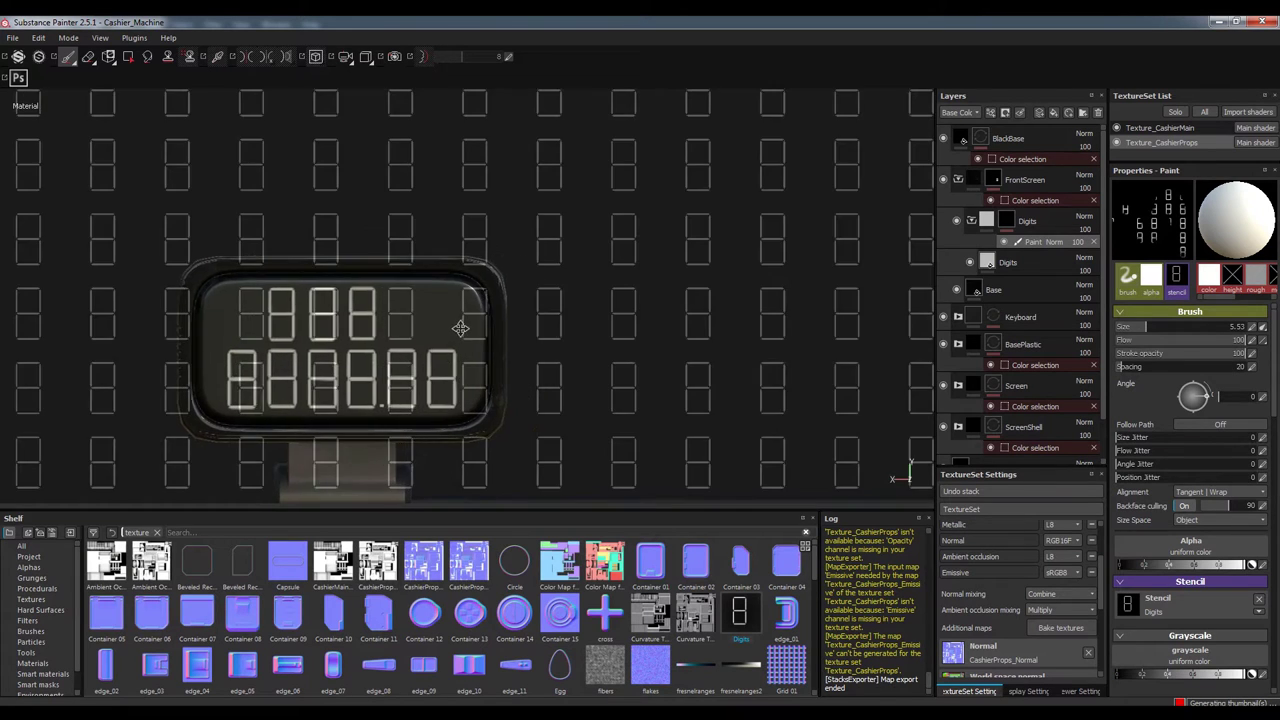
left_click(400, 305)
left_click(1259, 599)
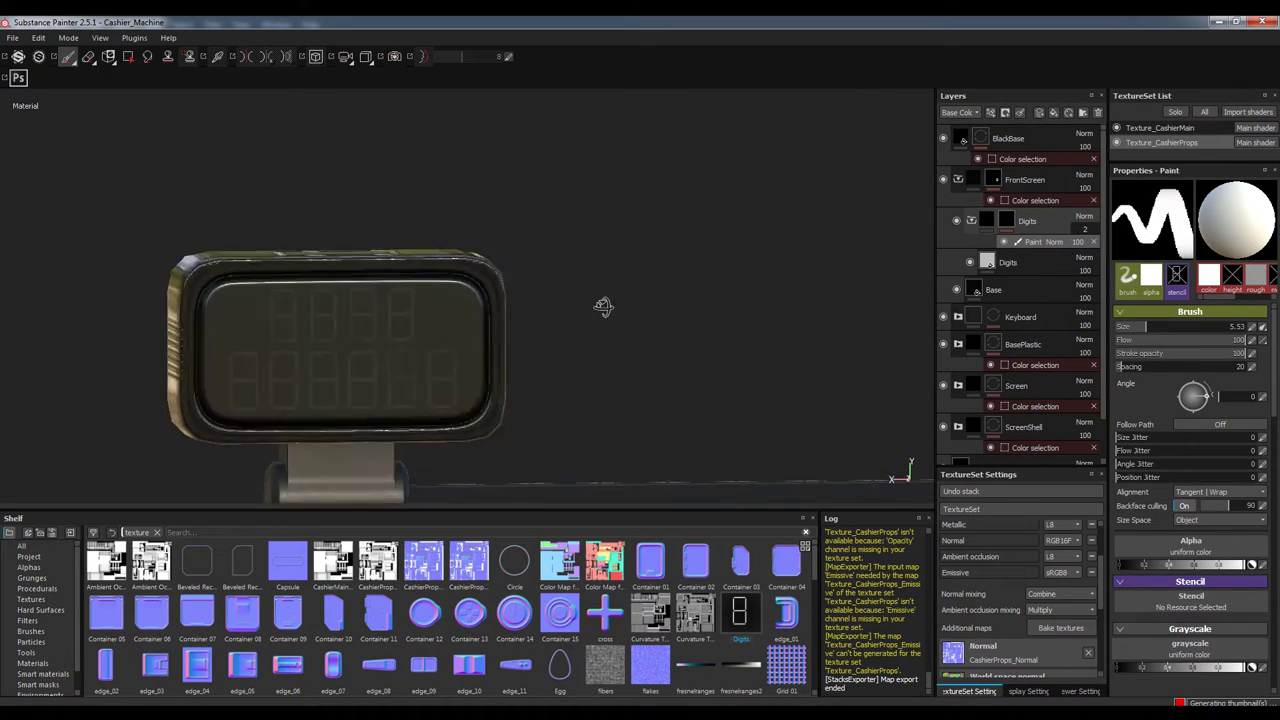
left_click(993, 289)
left_click(1195, 418)
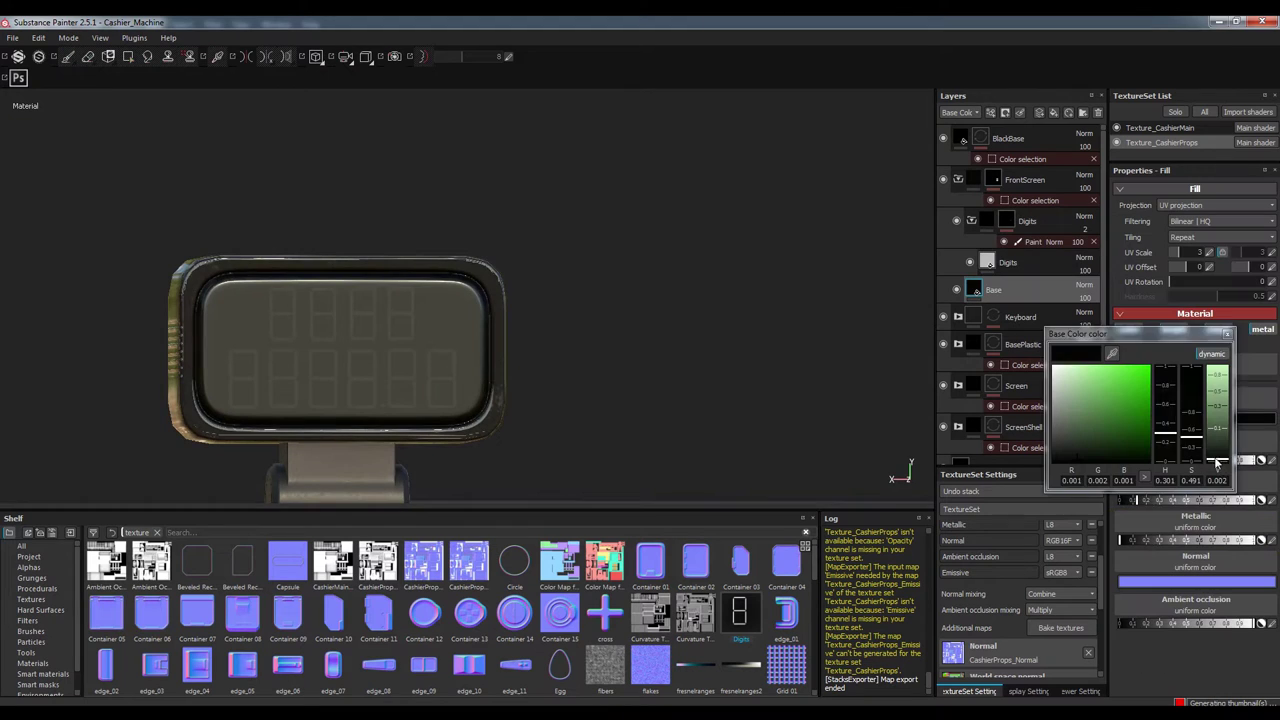
Set the display Base colour to near-black purple (0.004, 0.002, 0.007) and open the RMA texture
left_click(634, 351)
left_click_drag(634, 351, 702, 357, "alt")
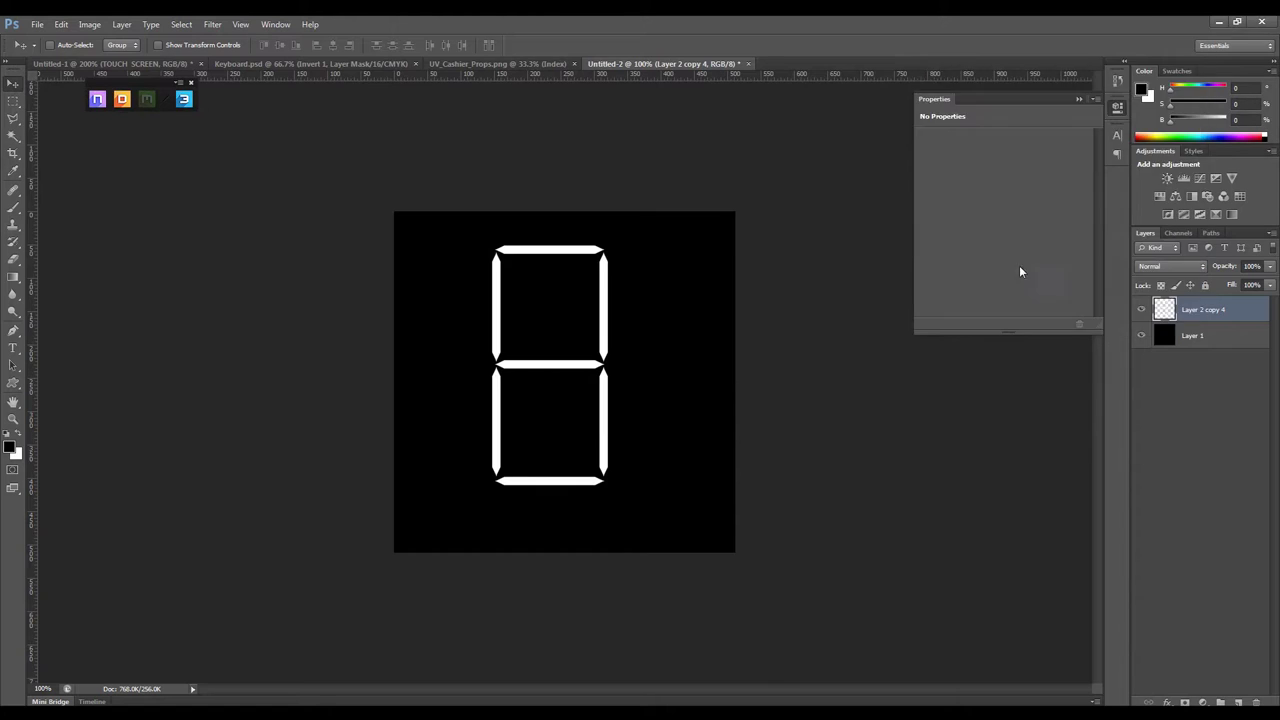
key("alt+Tab")
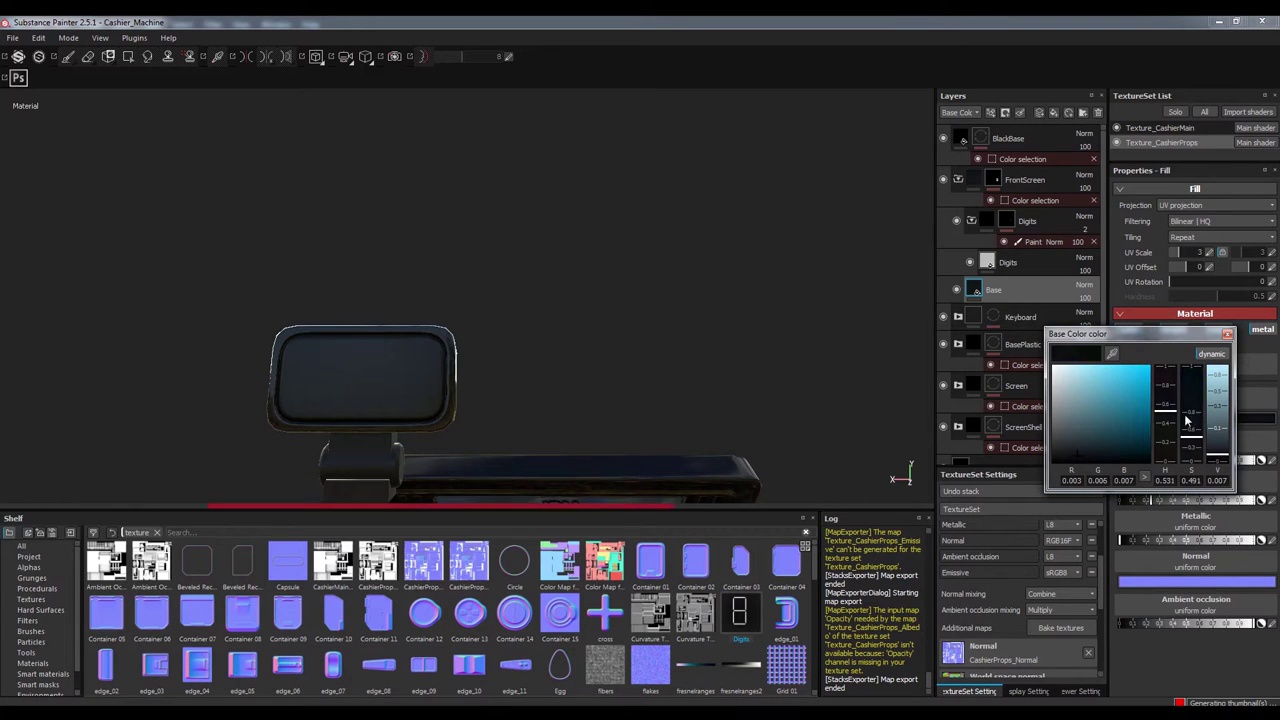
left_click_drag(1187, 422, 1190, 405)
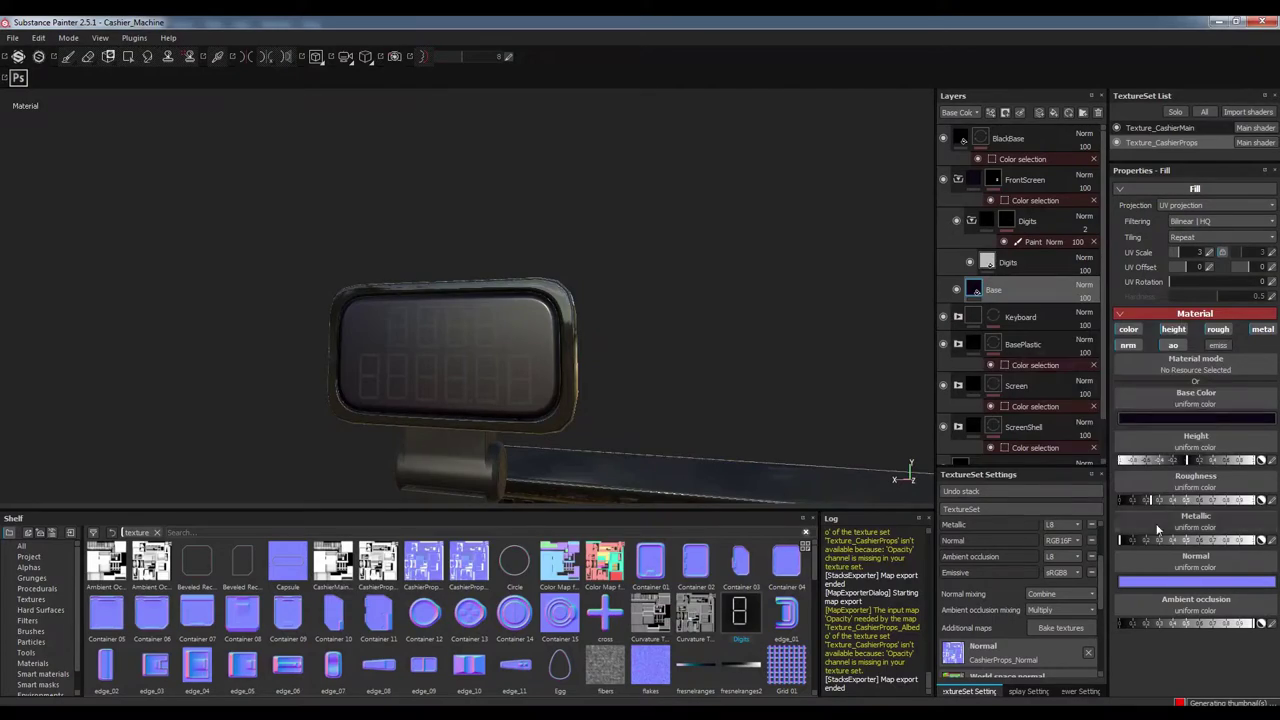
left_click_drag(1190, 410, 1195, 425)
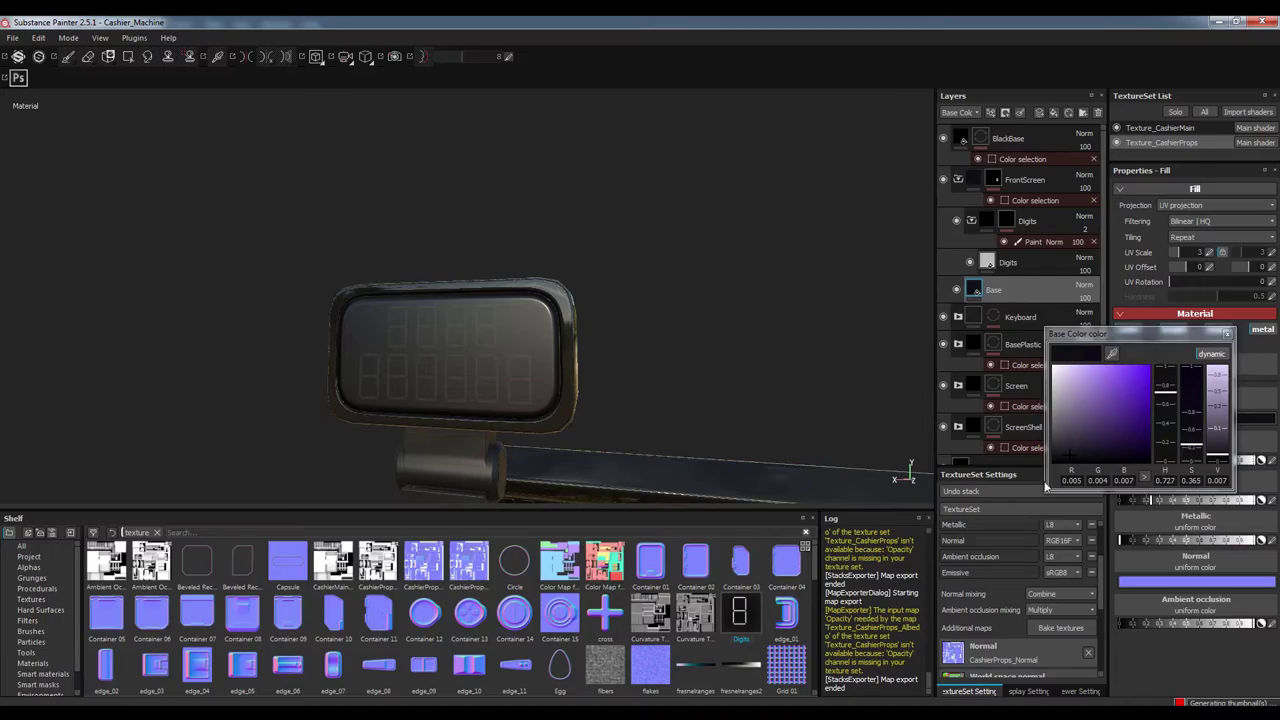
left_click(1039, 295)
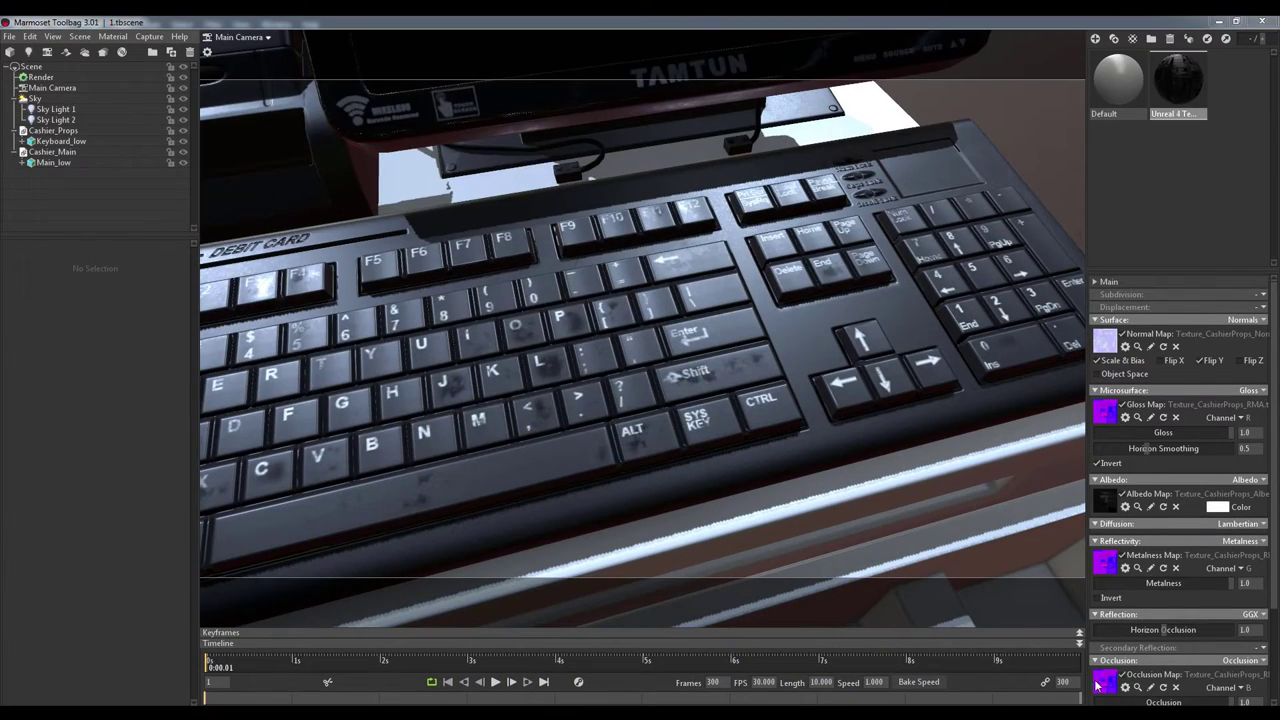
left_click(1104, 680)
right_click(548, 193)
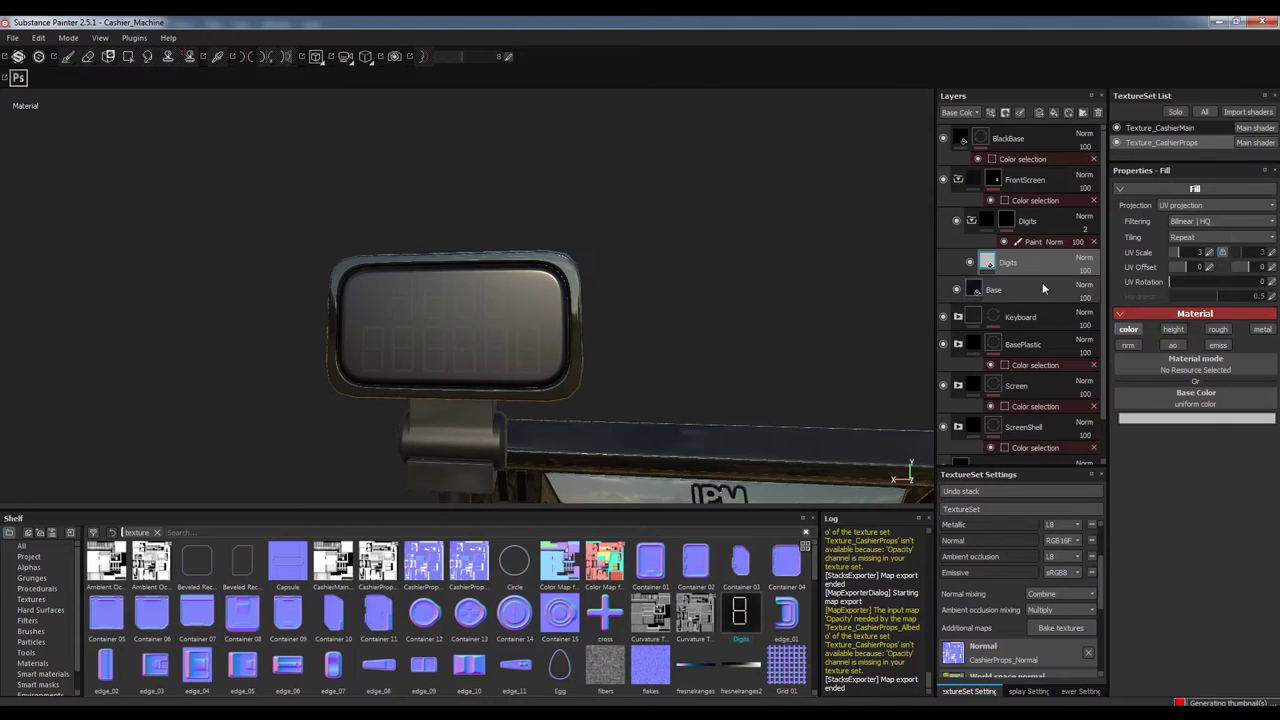
Lower the Digits layer opacity to 1
left_click_drag(1119, 282, 1110, 283)
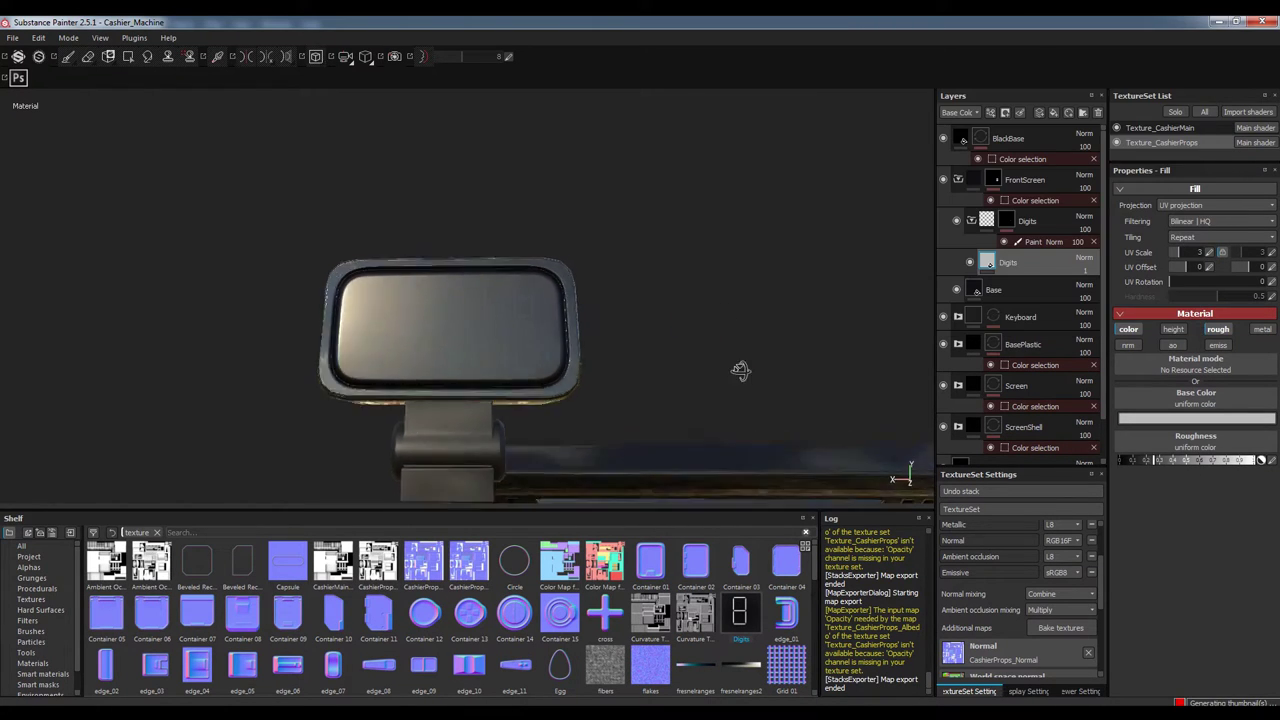
left_click(1120, 284)
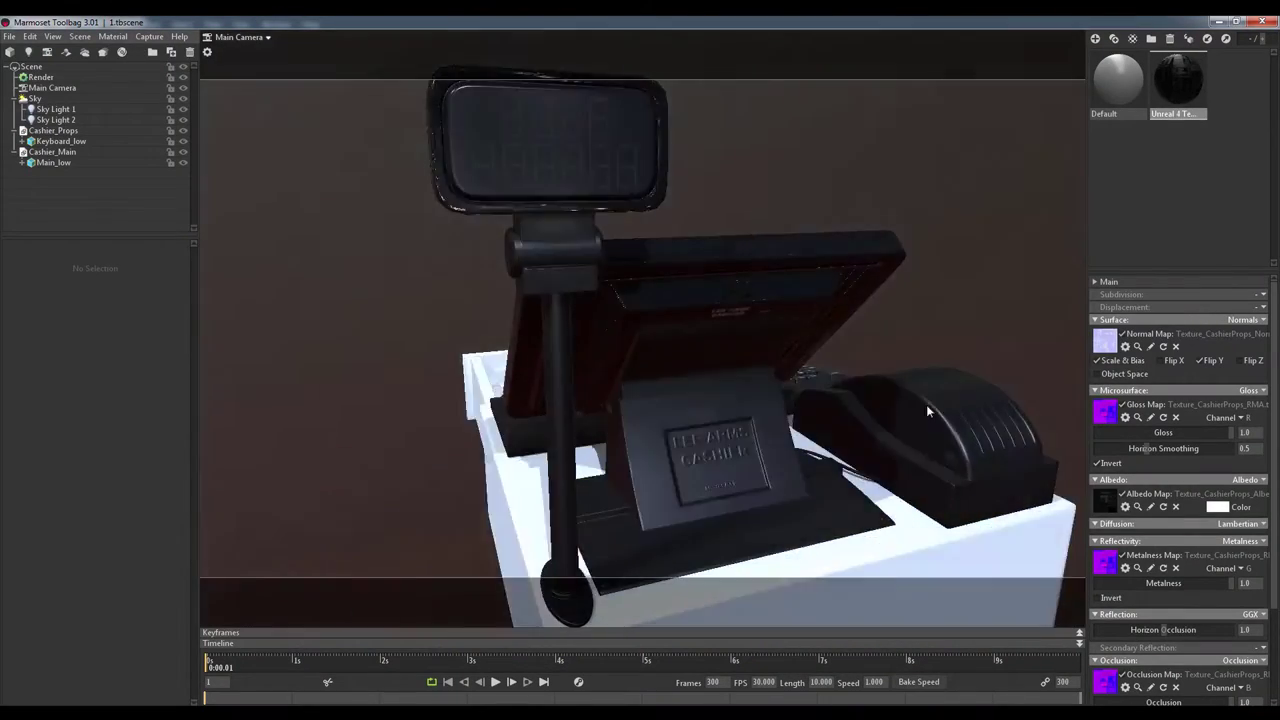
left_click_drag(926, 405, 643, 376)
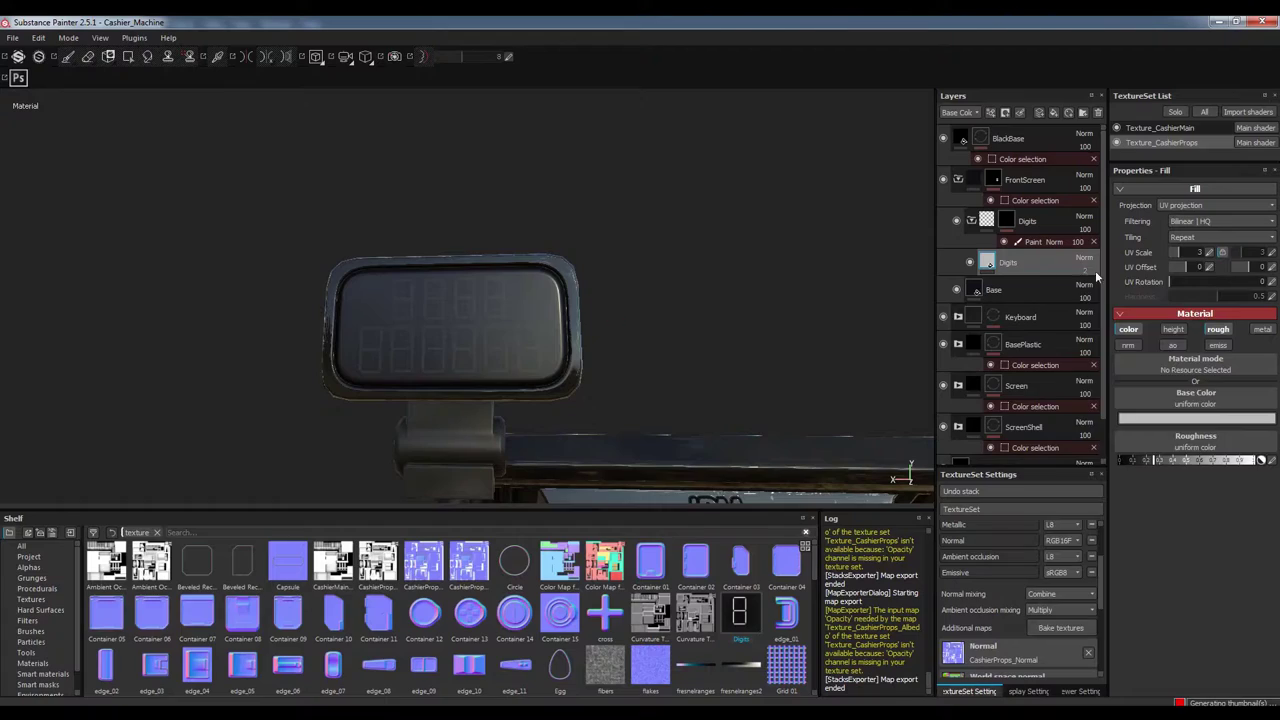
Add an emissive-only fill layer above Digits with a cyan colour so the digits glow
left_click(1053, 112)
left_click(1128, 329)
left_click(1195, 418)
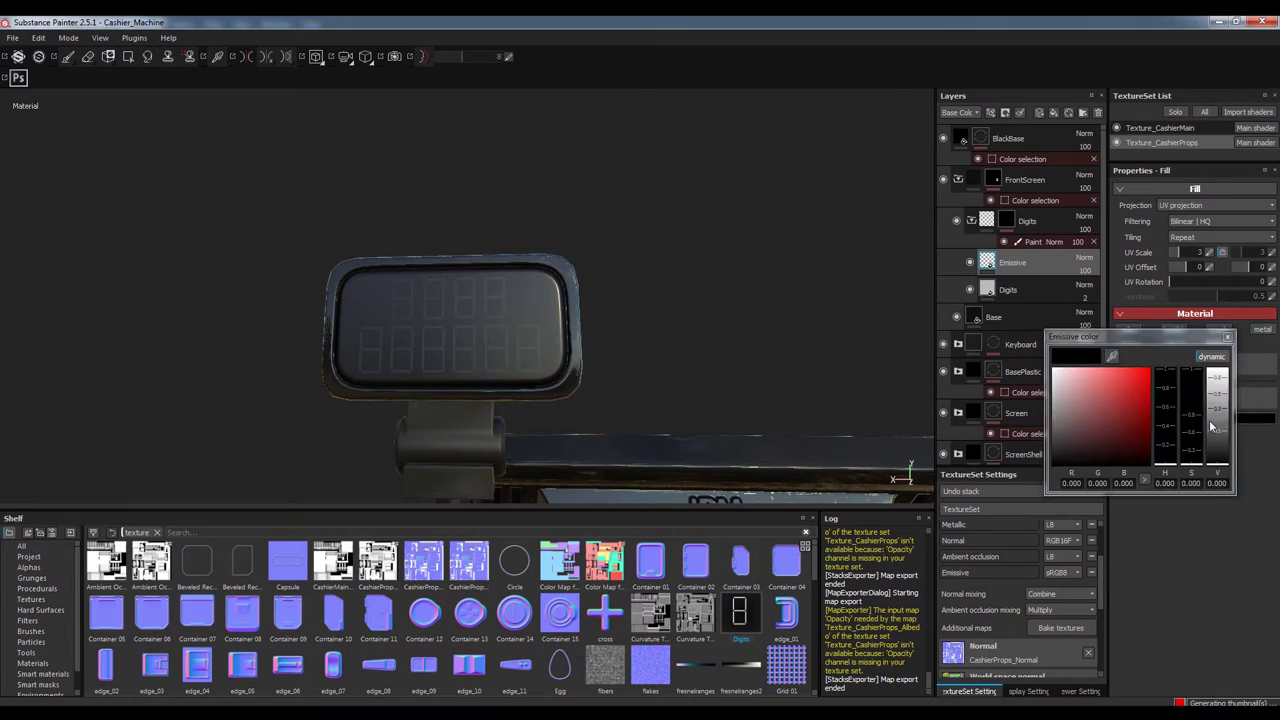
left_click(1158, 383)
left_click_drag(743, 349, 700, 330, "alt")
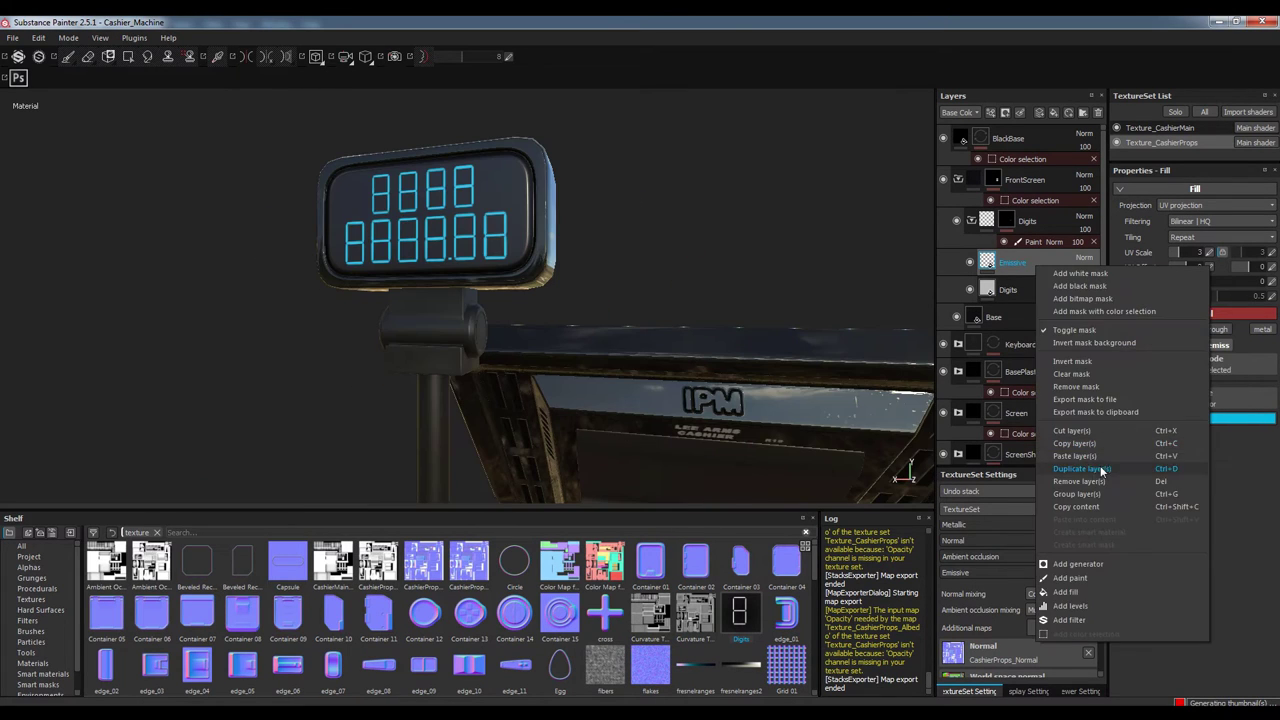
Add a paint mask to the Emissive layer and pick the Default Hard brush
right_click(1010, 262)
left_click(1150, 300)
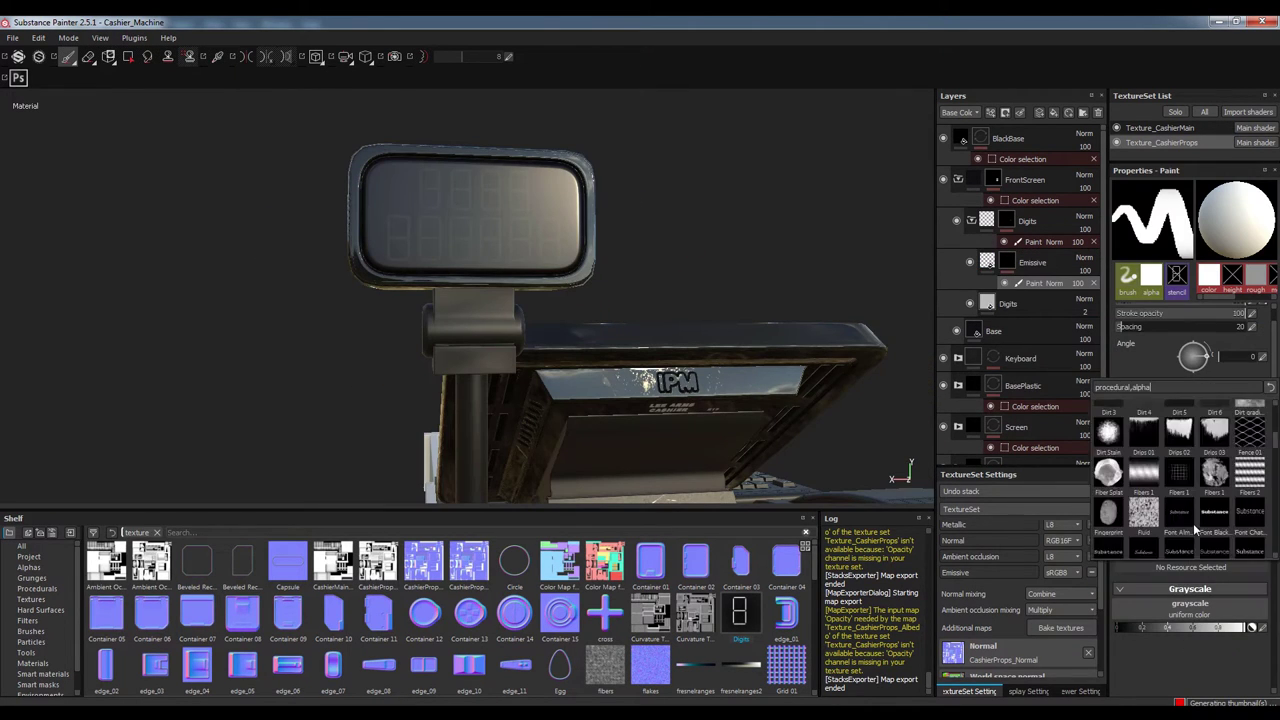
scroll(1195, 523, "down", 2)
scroll(1207, 526, "down", 3)
left_click(40, 632)
left_click(1208, 266)
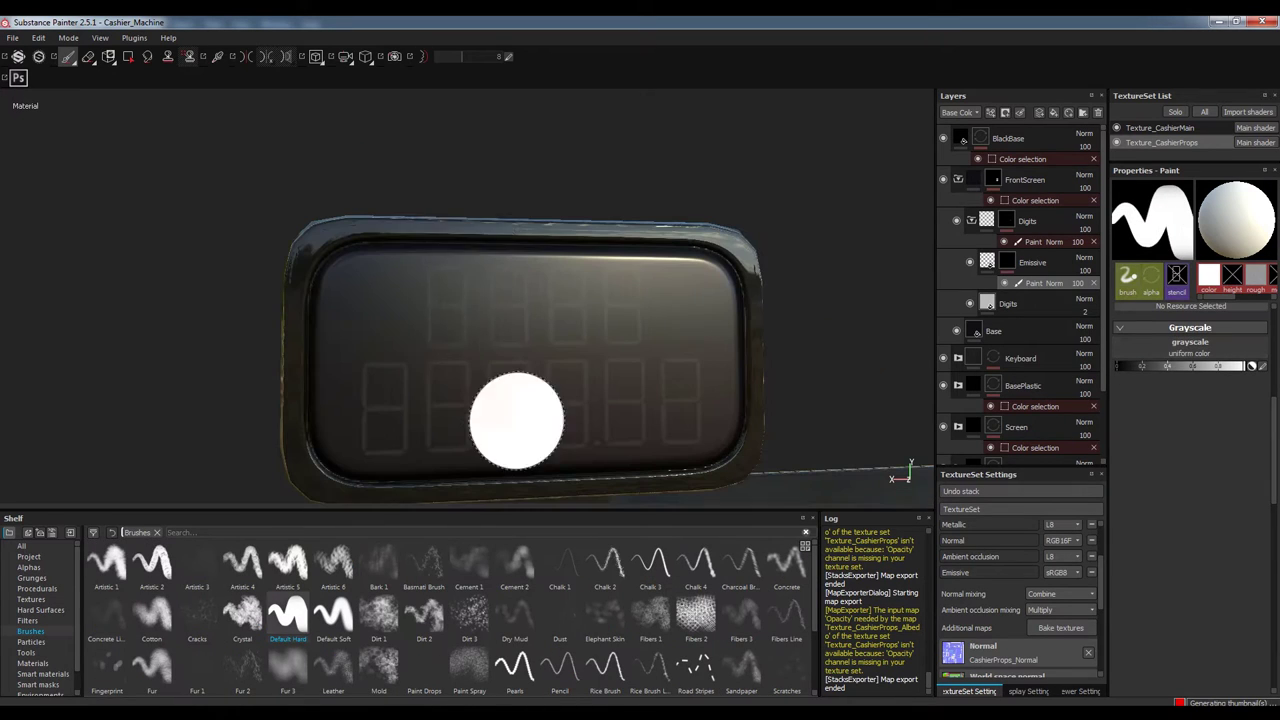
Paint the CASH and 0.00 display segments, erasing any mistakes
left_click(428, 345, "shift")
left_click(463, 346, "shift")
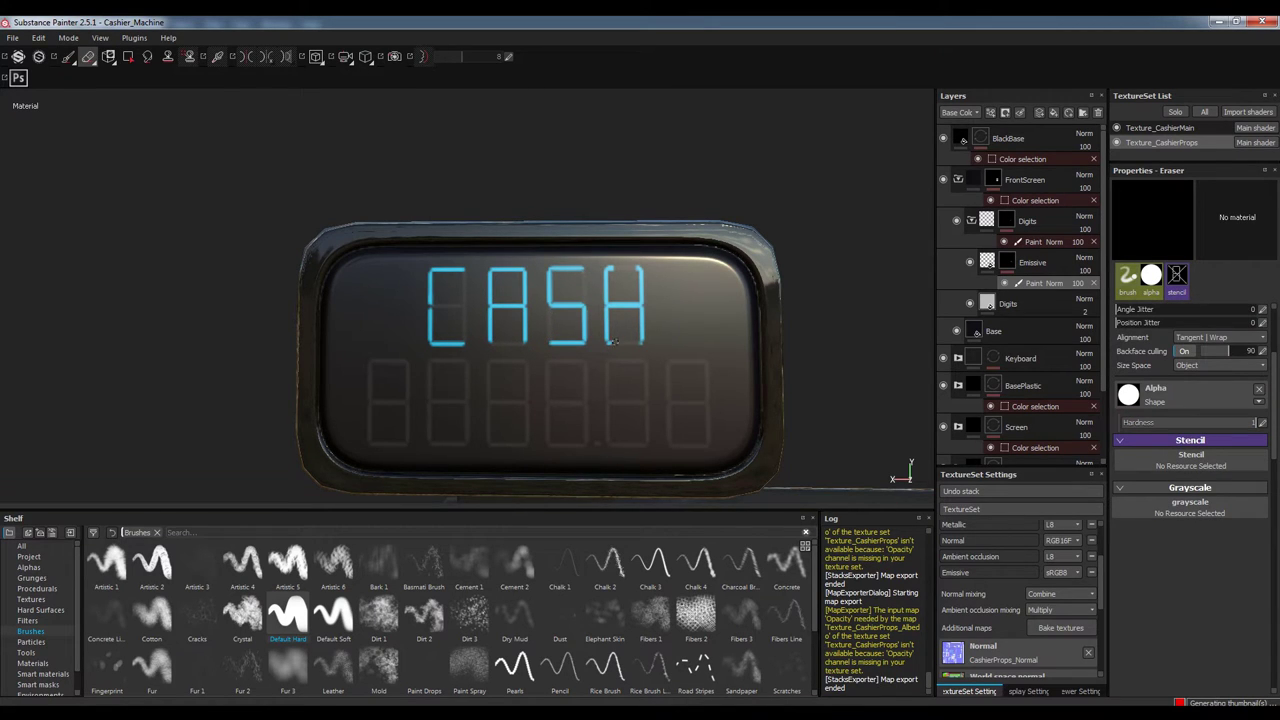
left_click_drag(688, 258, 652, 400, "alt")
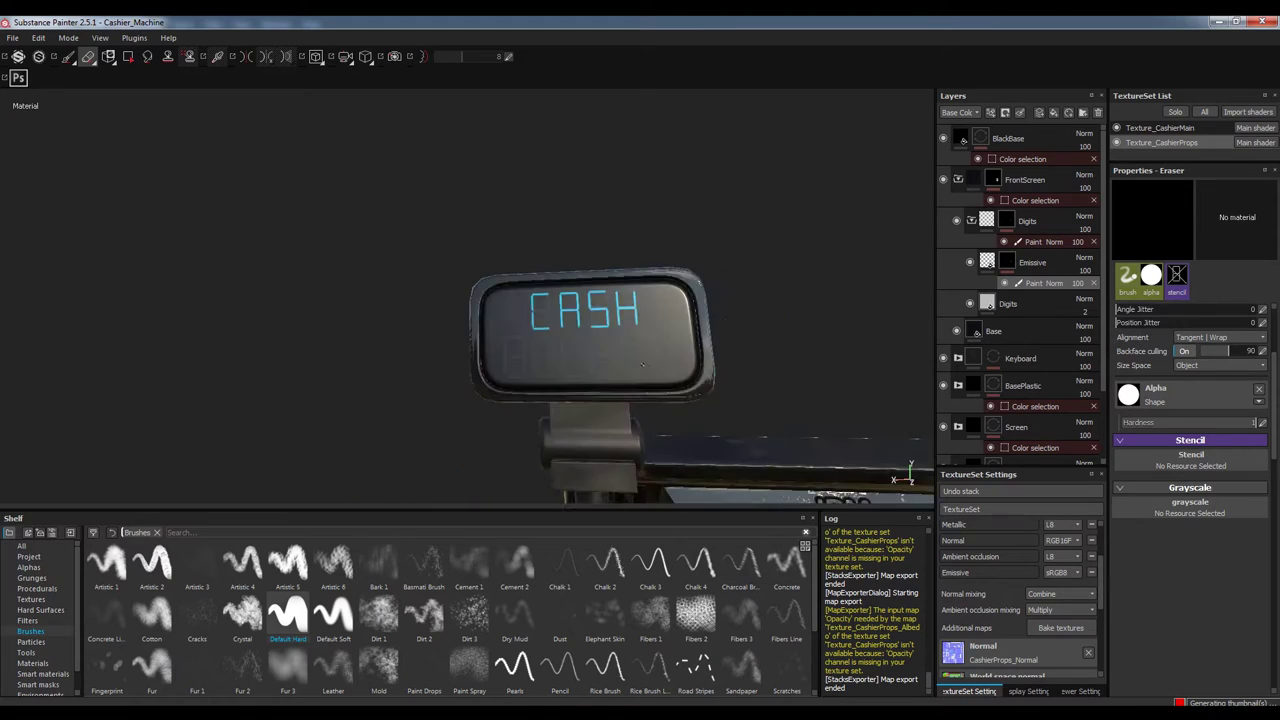
key("1")
scroll(643, 346, "up", 5)
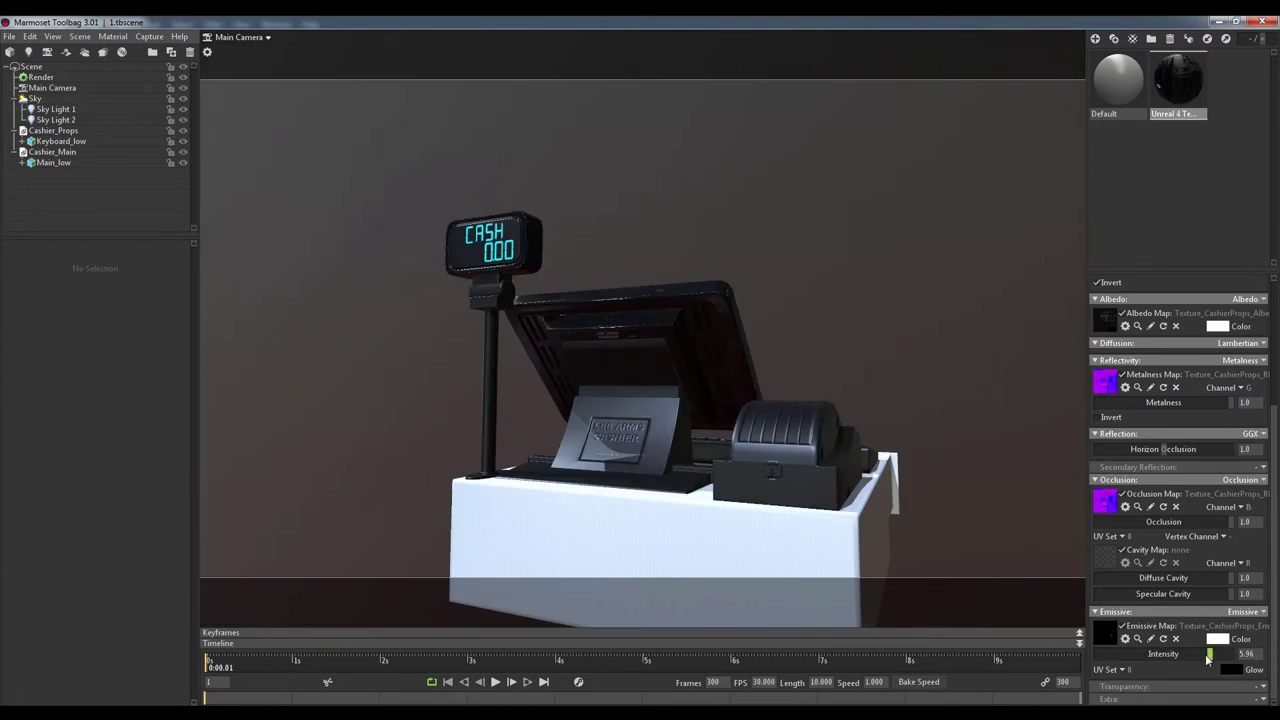
Filter the emissive paint with HSL Perceptive: Hue 0.48, Saturation 0.71, Lightness 0.72
left_click_drag(730, 380, 917, 592)
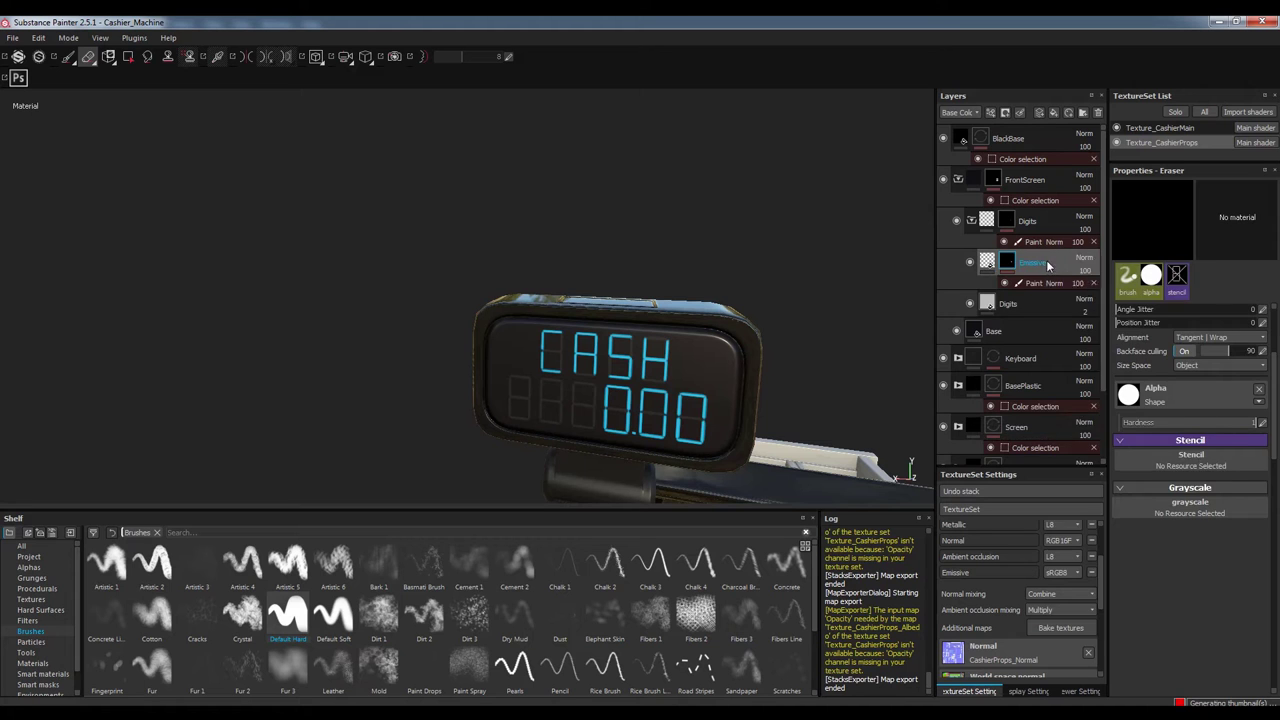
left_click(1195, 295)
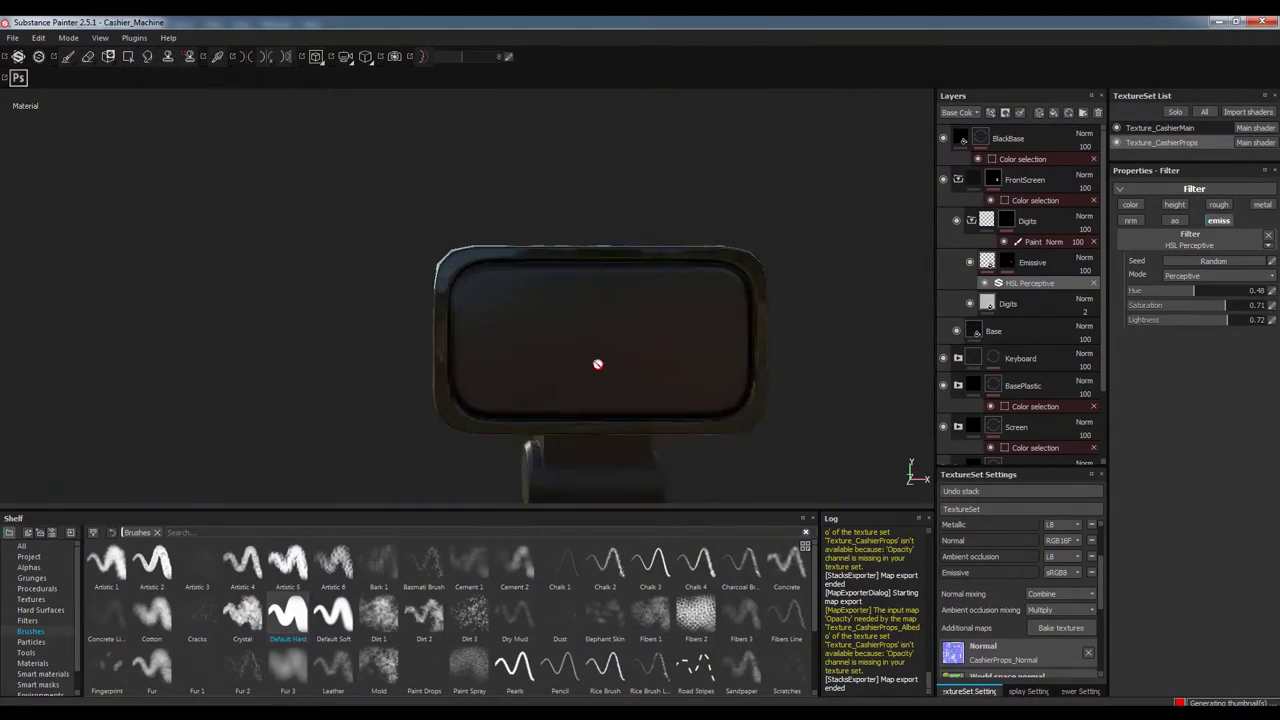
left_click_drag(594, 366, 539, 362, "alt")
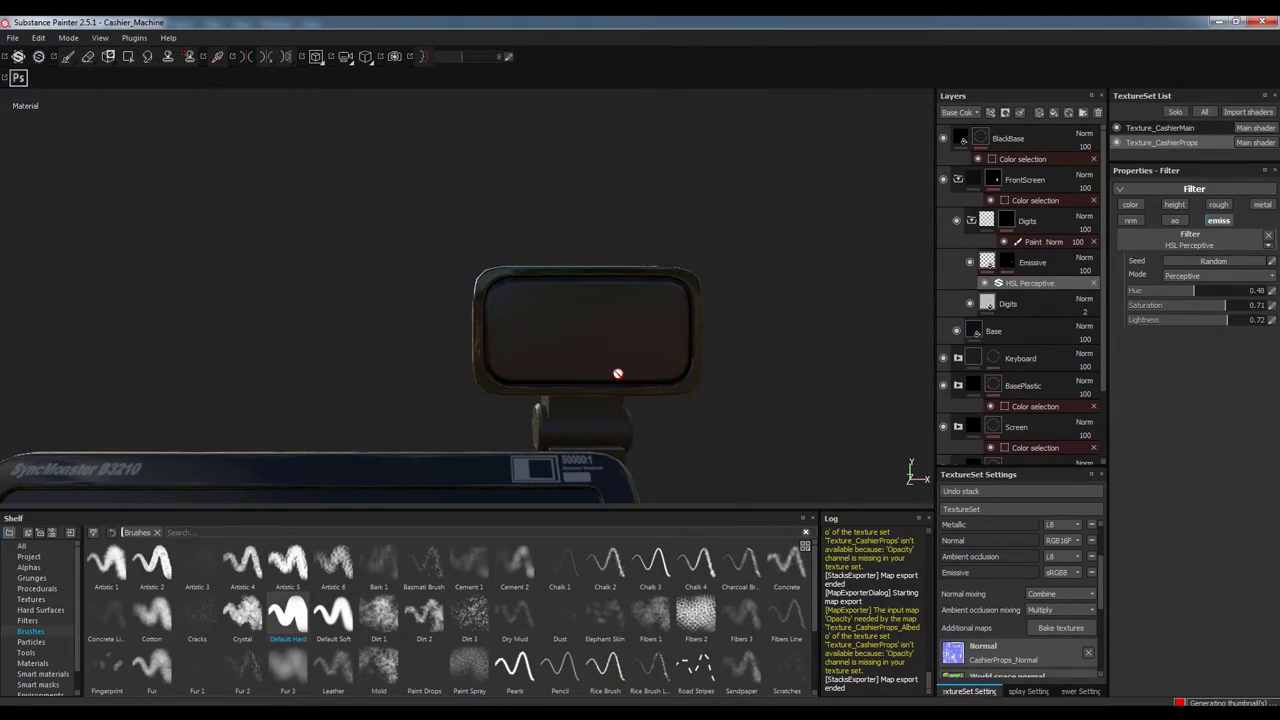
Use MonitorDetail as the paint stencil, scaled and placed to brush the wireless logo on the box
key("2")
scroll(1030, 380, "down", 3)
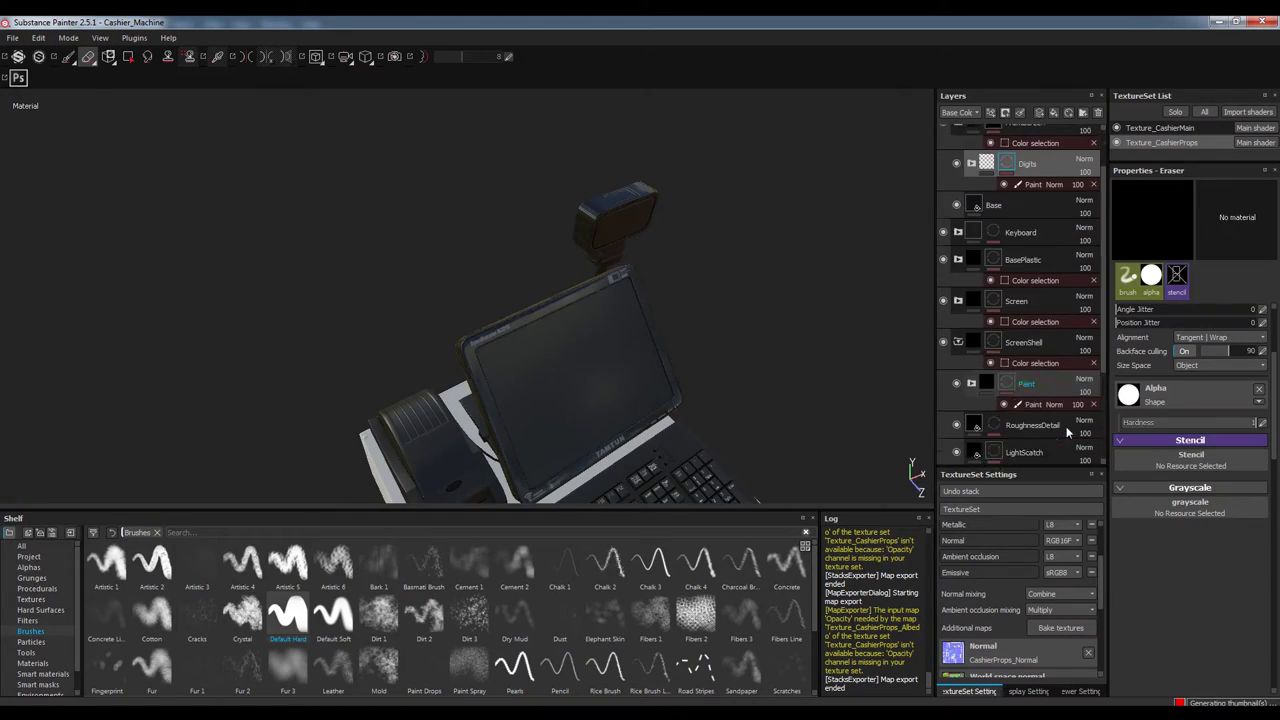
left_click(1027, 412)
left_click(30, 599)
left_click_drag(106, 612, 1128, 462)
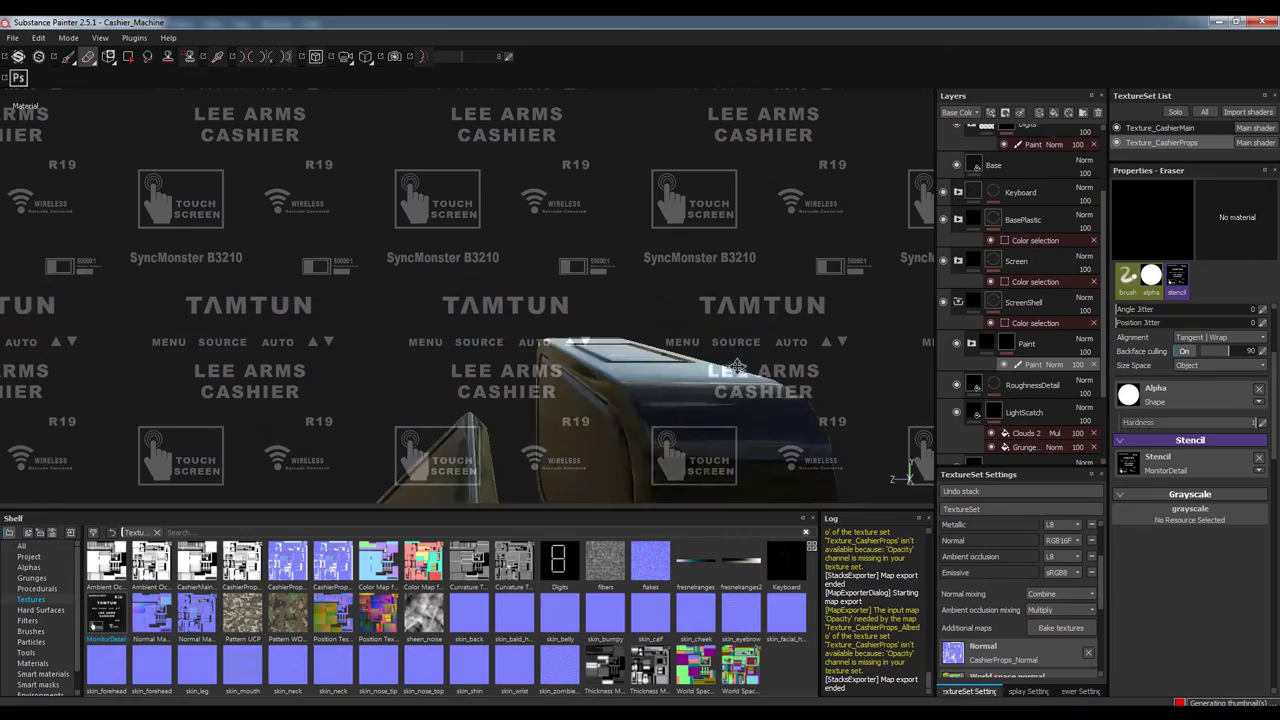
left_click_drag(646, 401, 539, 377, "alt")
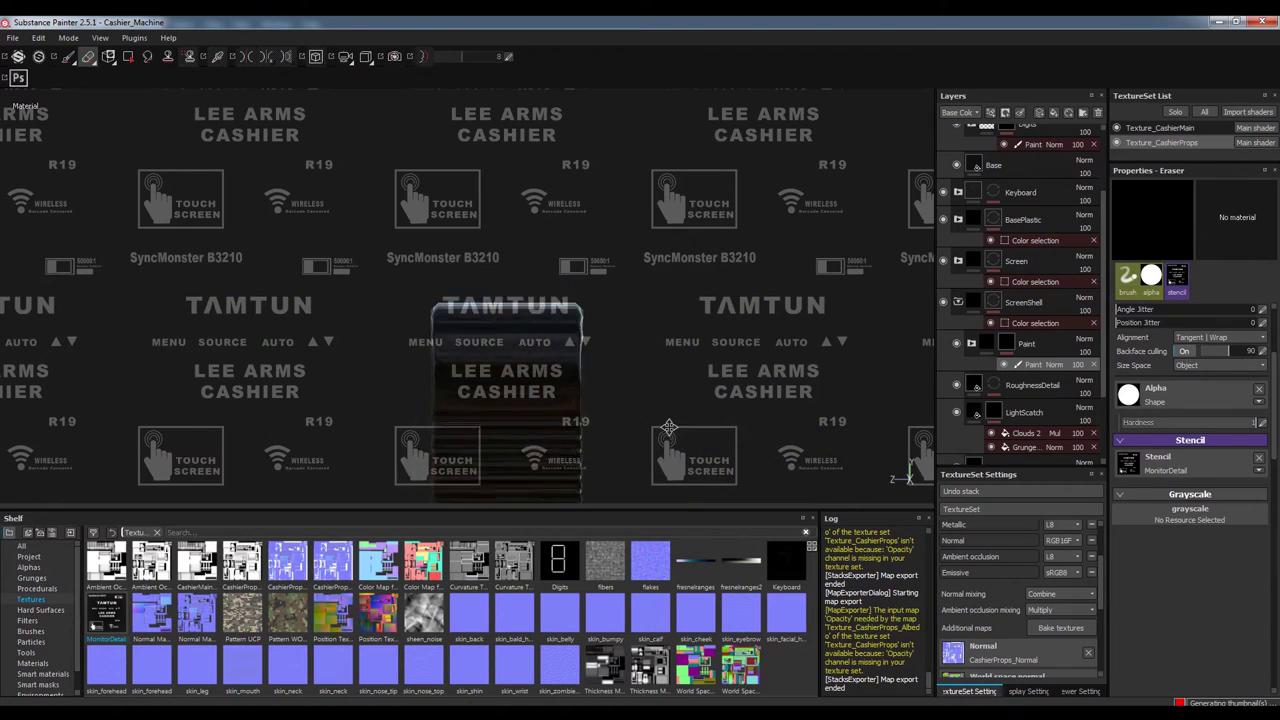
key("1")
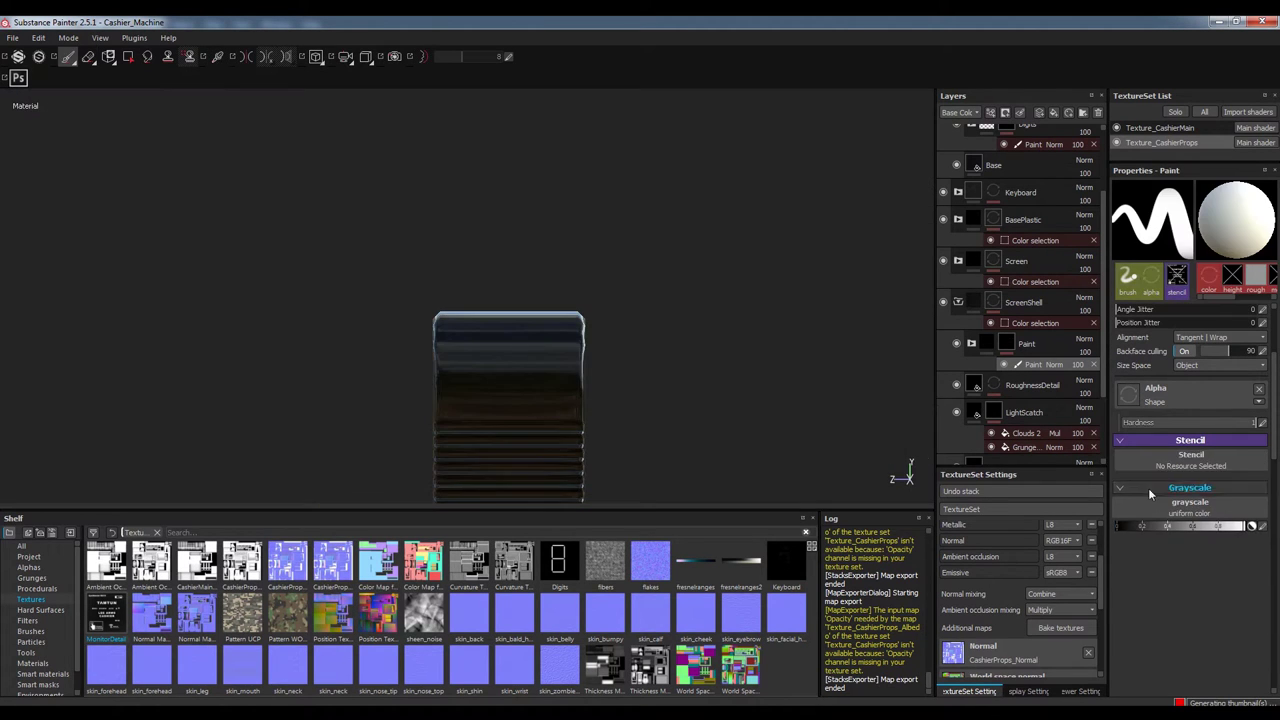
left_click_drag(106, 612, 1190, 462)
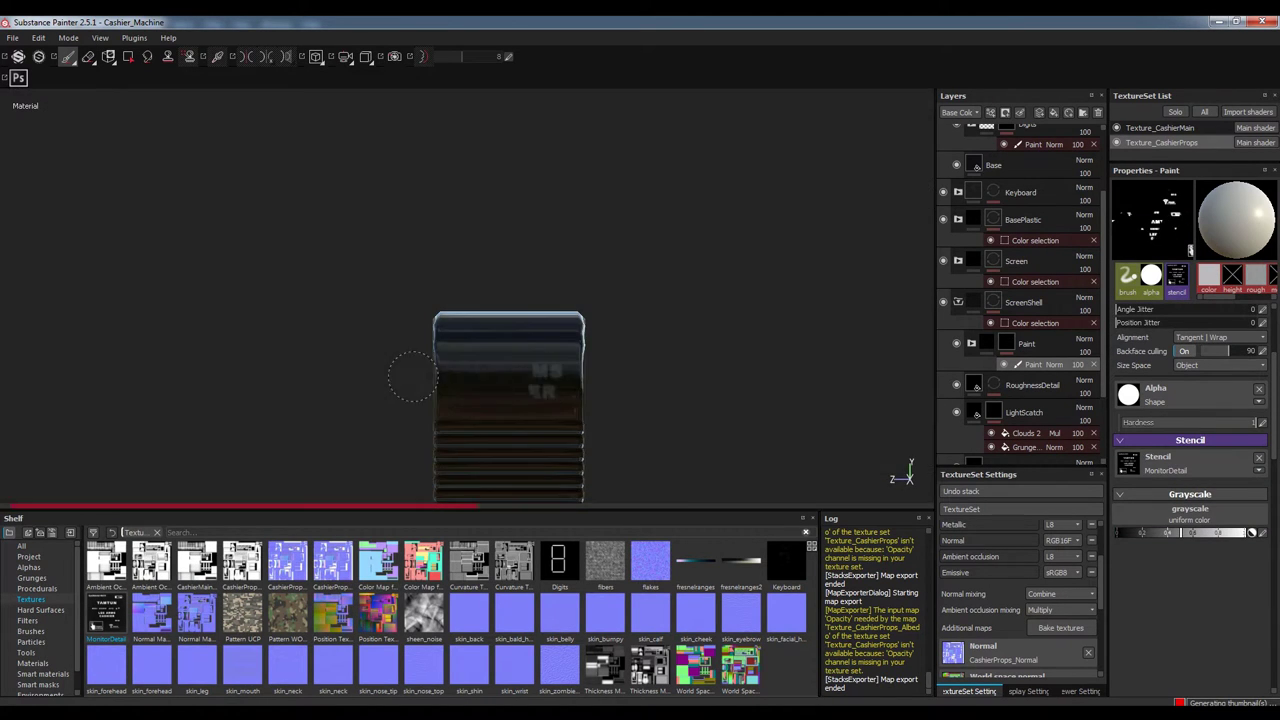
left_click_drag(412, 377, 570, 422, "alt")
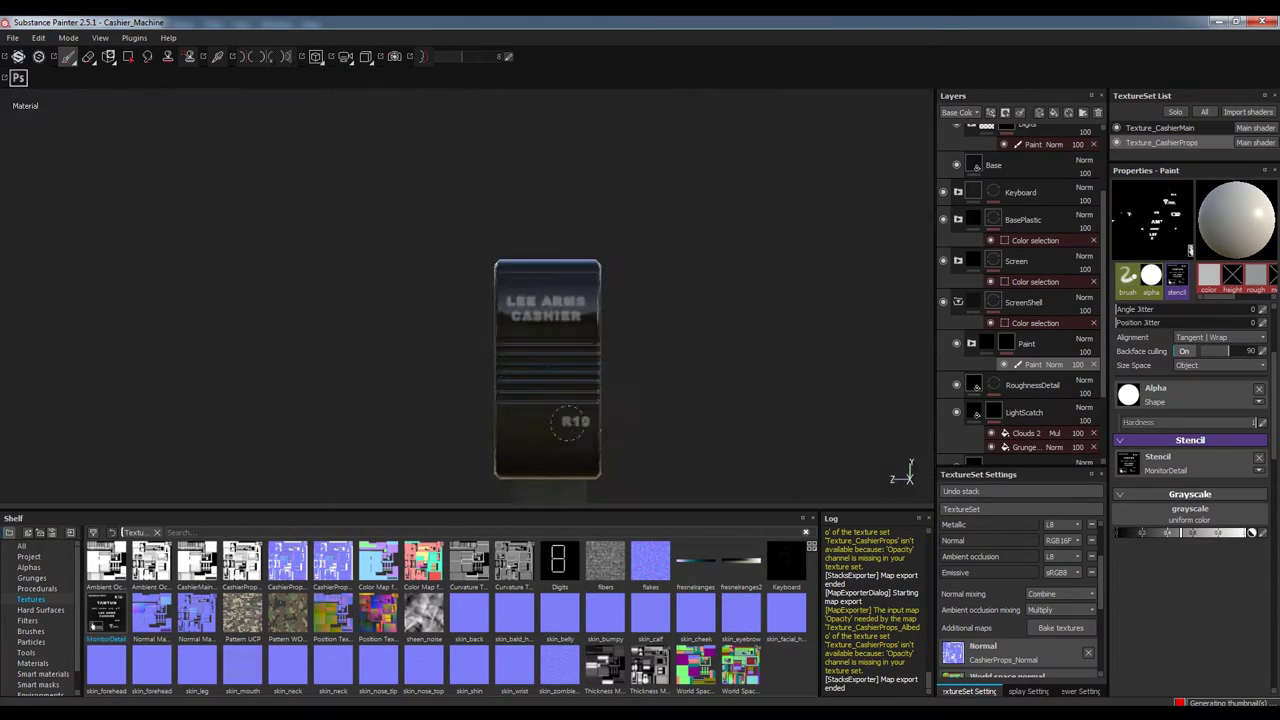
right_click_drag(570, 422, 614, 260)
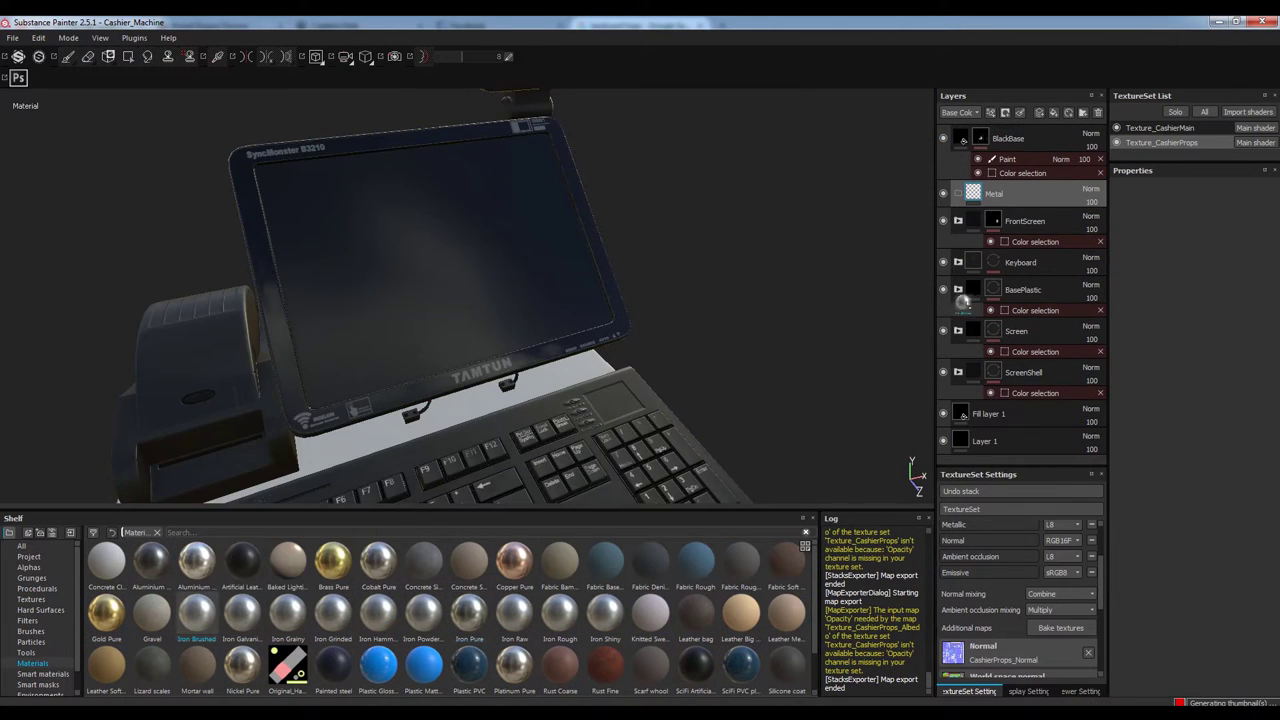
Fill the Metal folder with Iron Brushed and mask it by ID colour
left_click_drag(962, 300, 1024, 191)
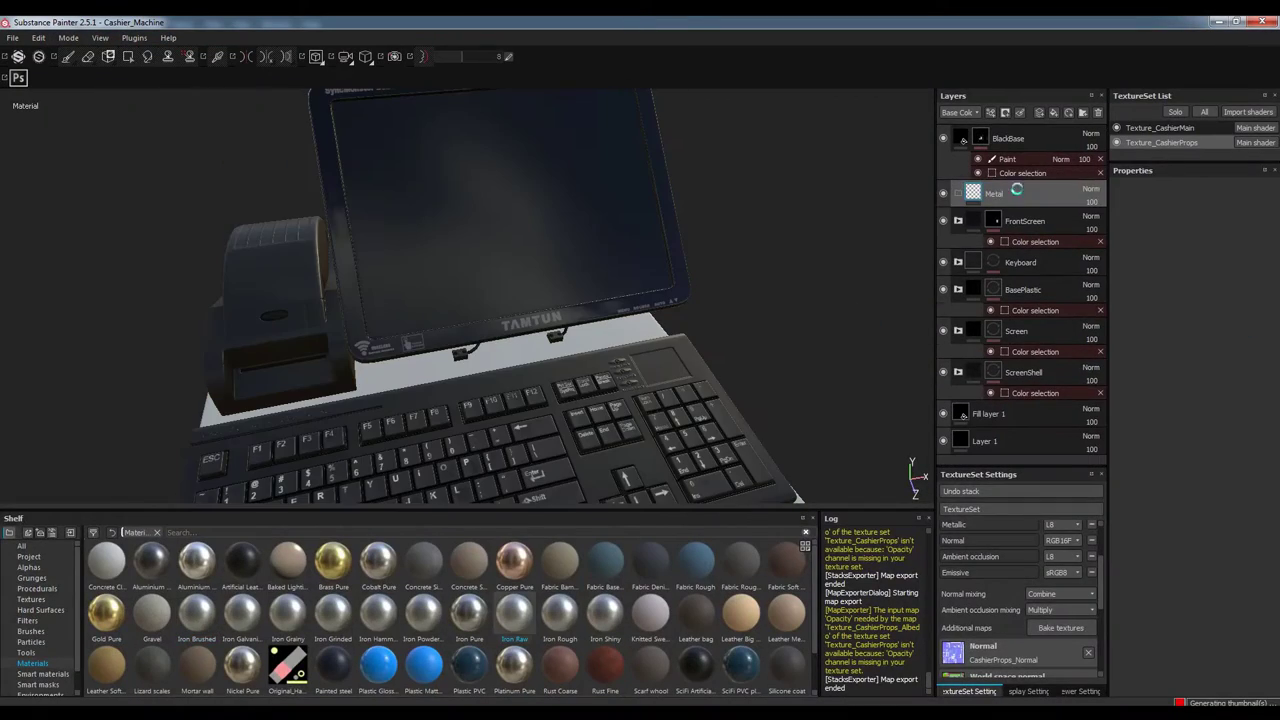
right_click(1015, 192)
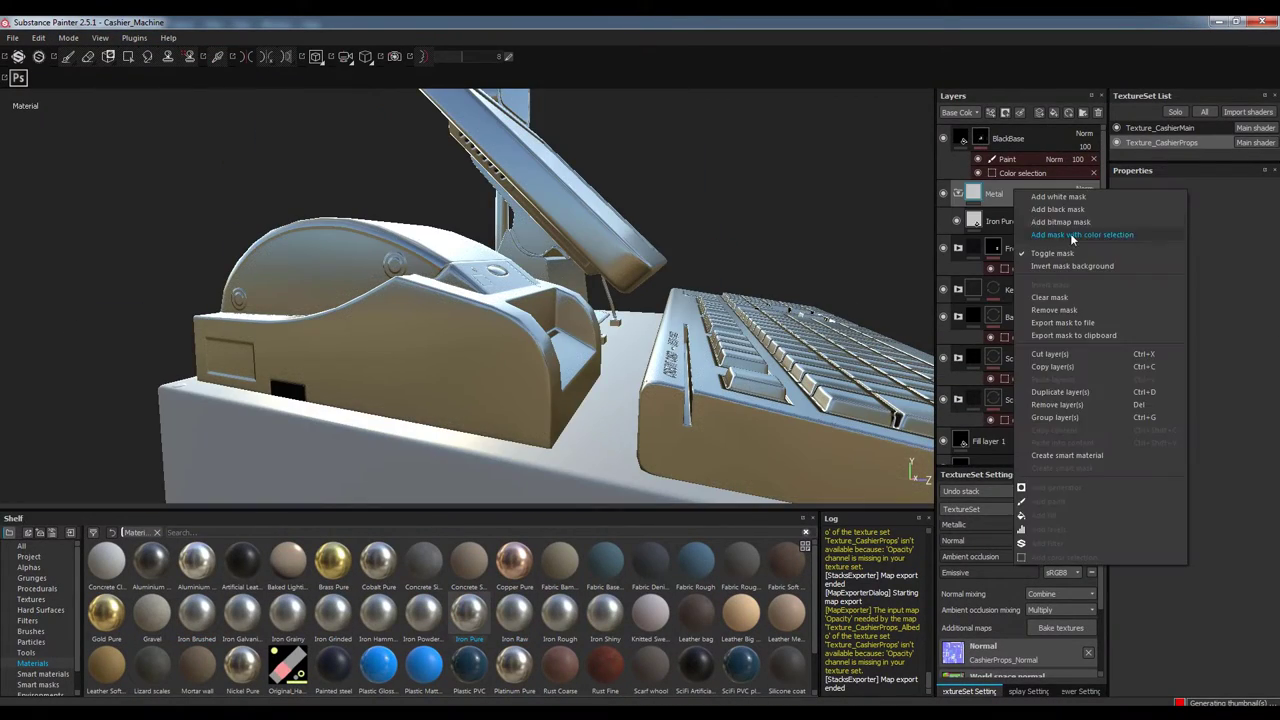
left_click(1070, 234)
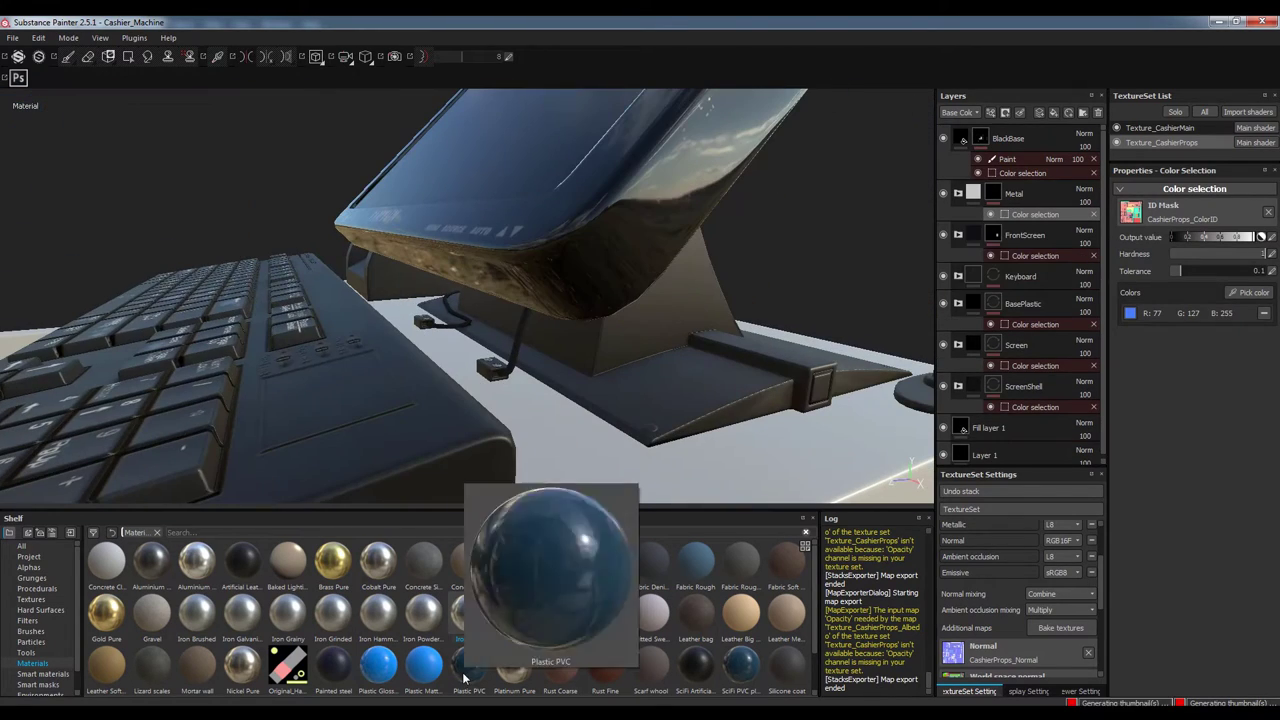
Put SciFi PVC plastic in the Wire folder, masked to the cable ID colour
left_click(190, 532)
type("plastic")
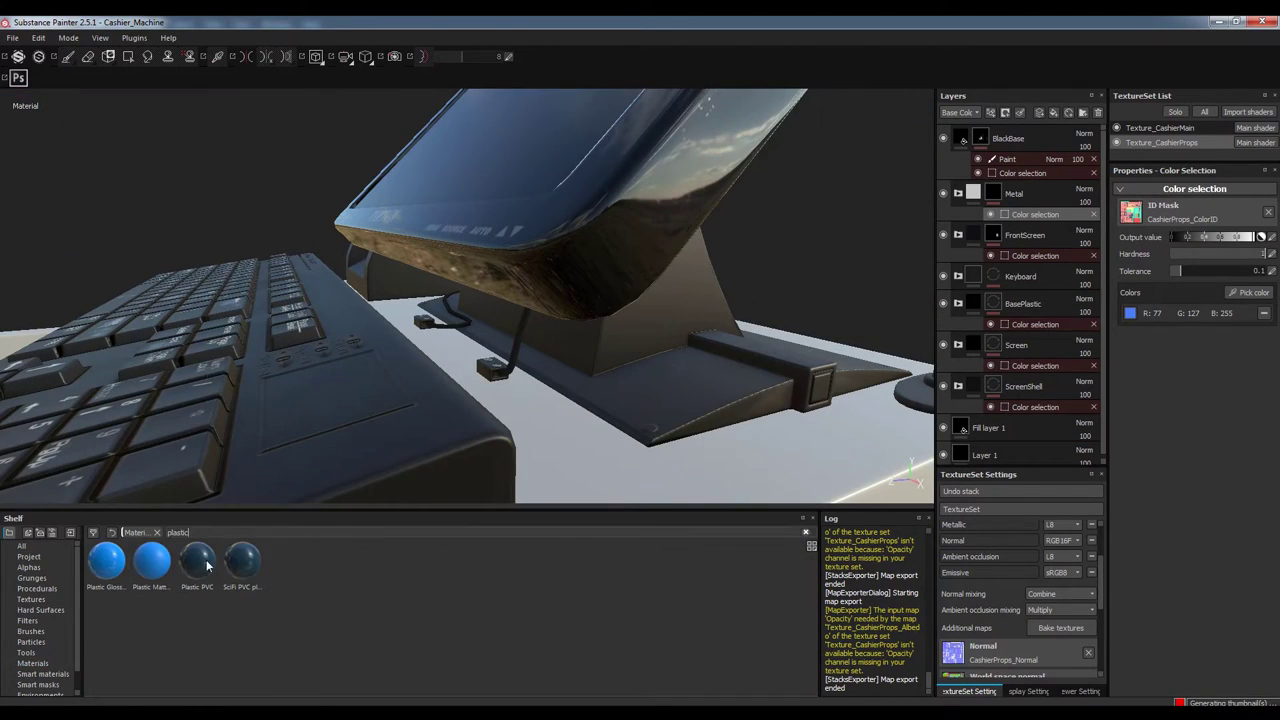
mouse_move(241, 560)
left_mouse_down()
mouse_move(1027, 93)
mouse_move(1000, 190)
left_mouse_up()
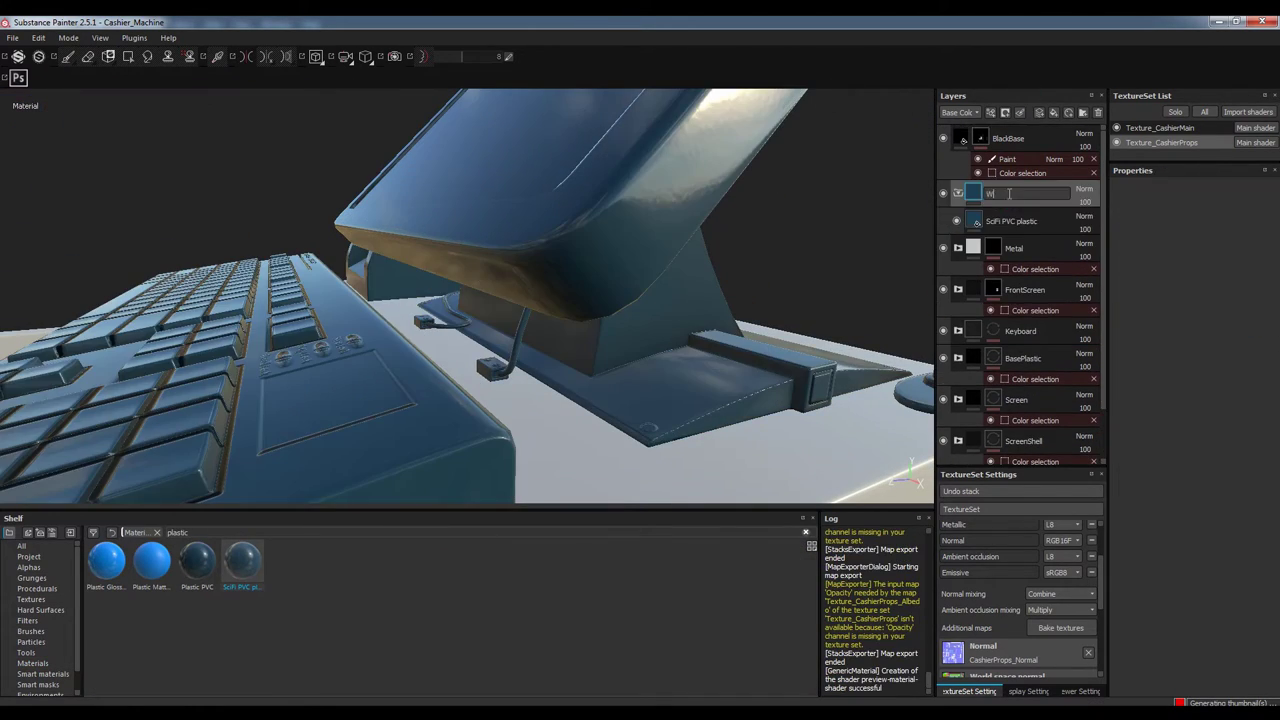
right_click(1018, 196)
left_click(1085, 242)
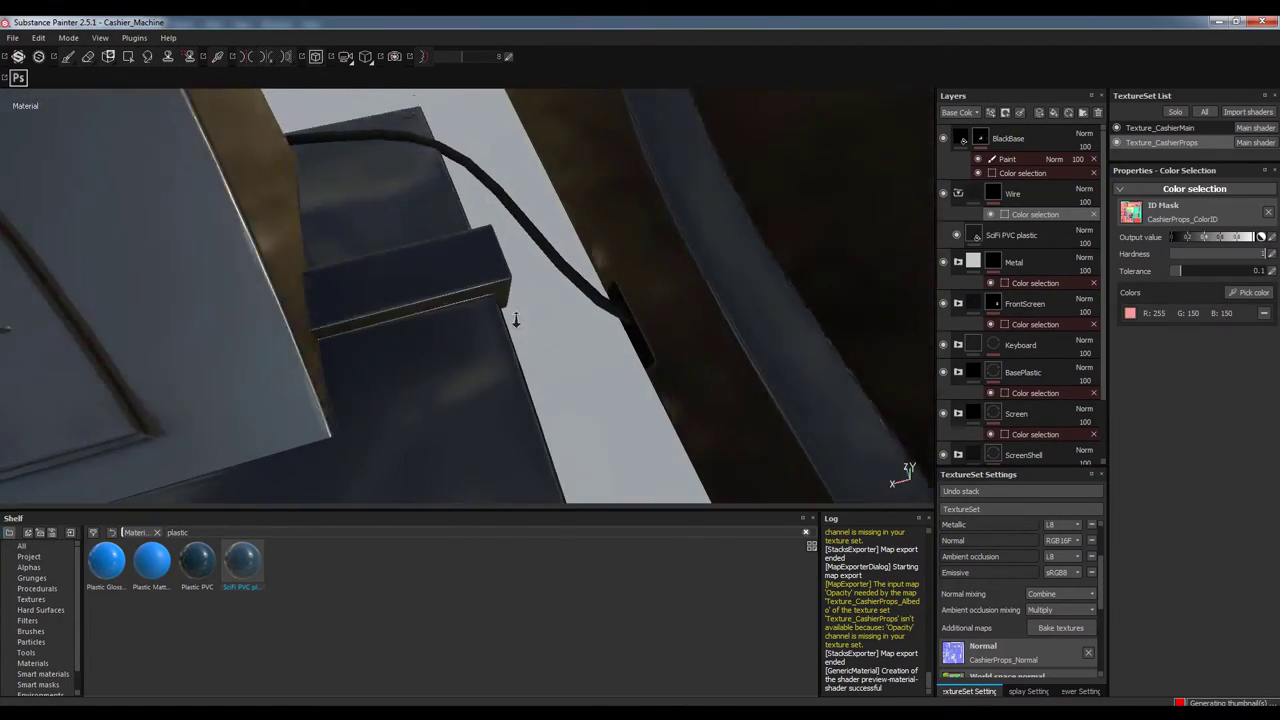
left_click(575, 288)
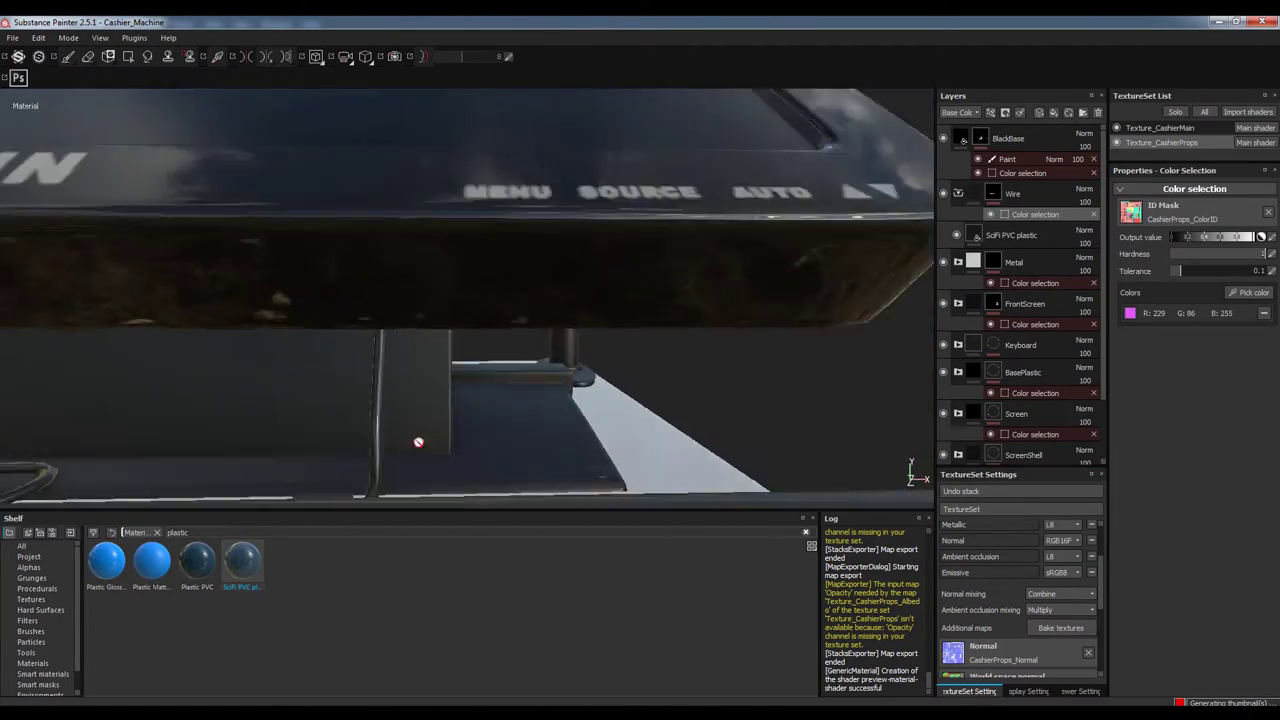
left_click(973, 196)
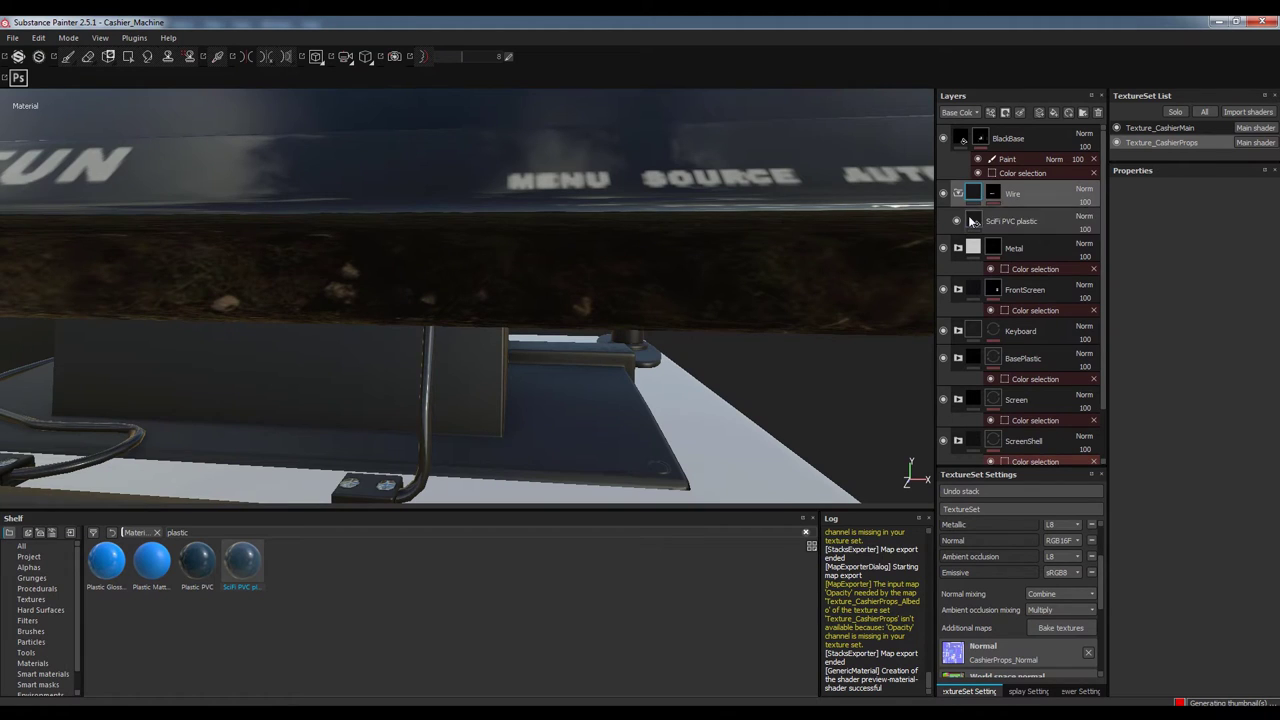
left_click(972, 221)
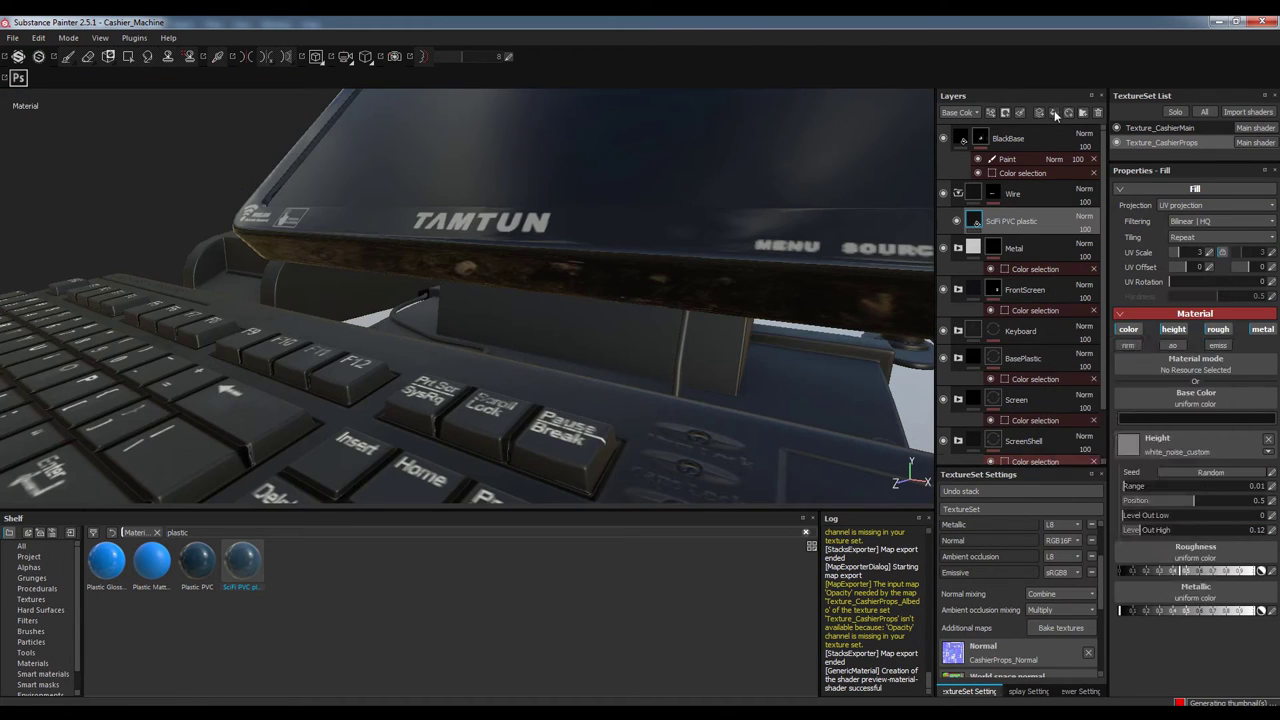
Add a LightRough fill layer above the plastic with metallic turned off
left_click(1053, 113)
type("LightBlue")
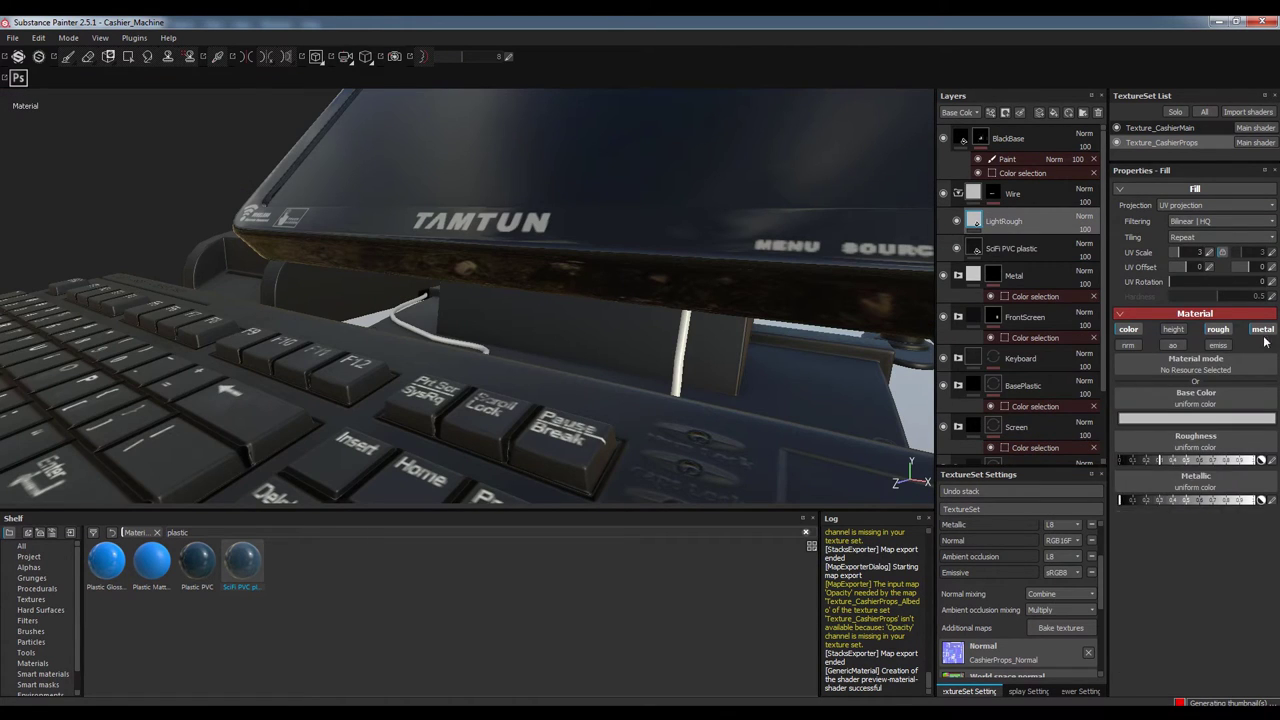
left_click(1263, 330)
left_click(37, 588)
left_click_drag(320, 445, 1046, 216)
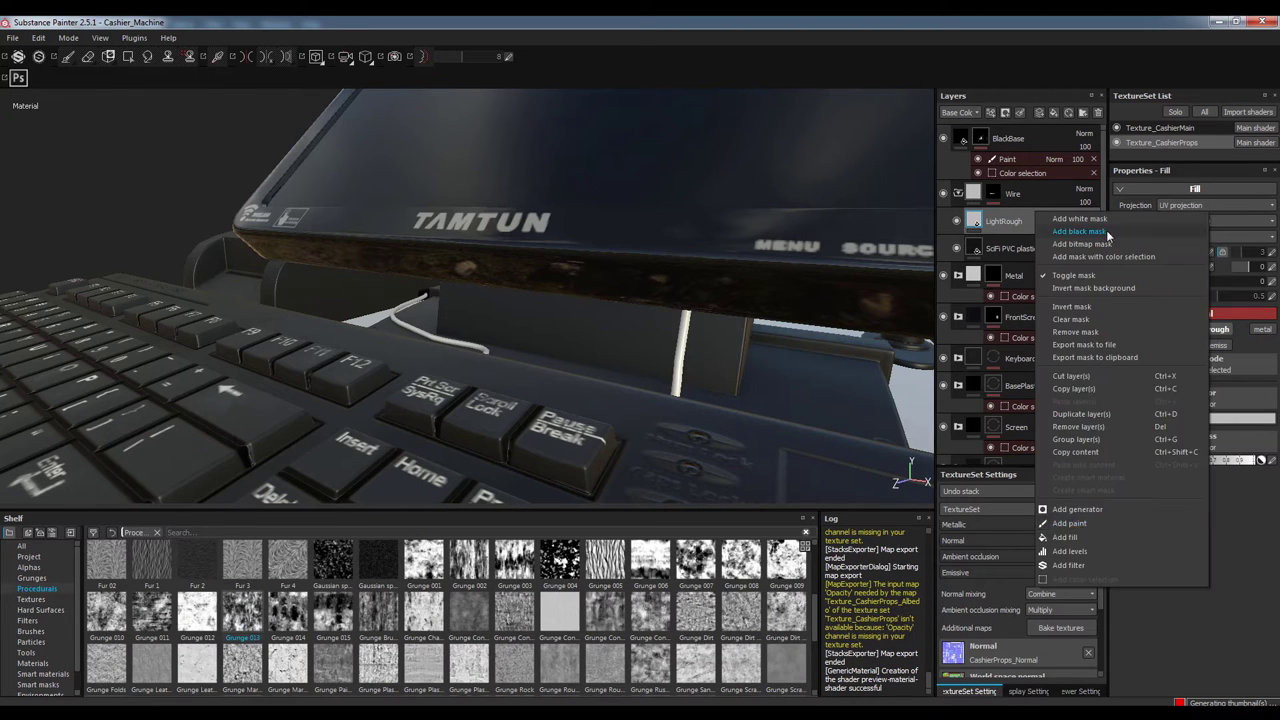
Give LightRough a black mask filled with Grunge 013 at UV scale 12
left_click(1104, 232)
left_click_drag(1179, 339, 1182, 340)
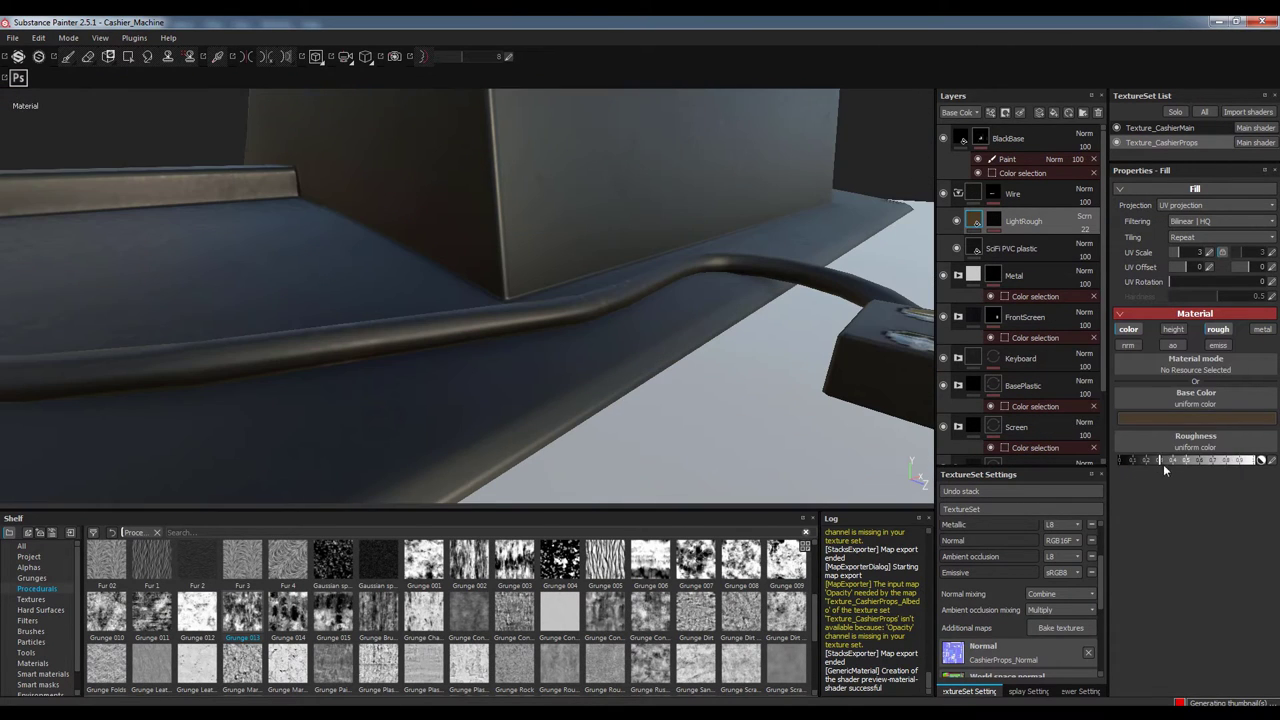
mouse_move(654, 329)
left_mouse_down("alt")
mouse_move(537, 382)
mouse_move(743, 234)
left_mouse_up("alt")
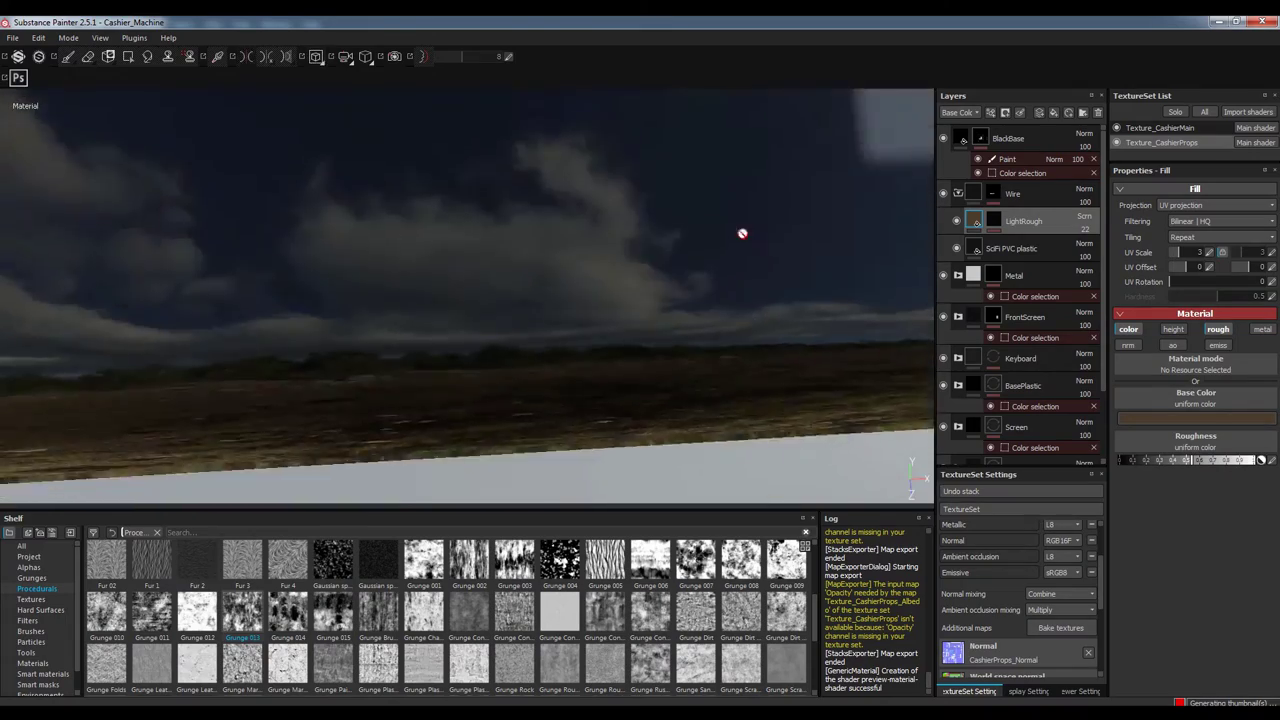
left_click(990, 221)
left_click(1022, 241)
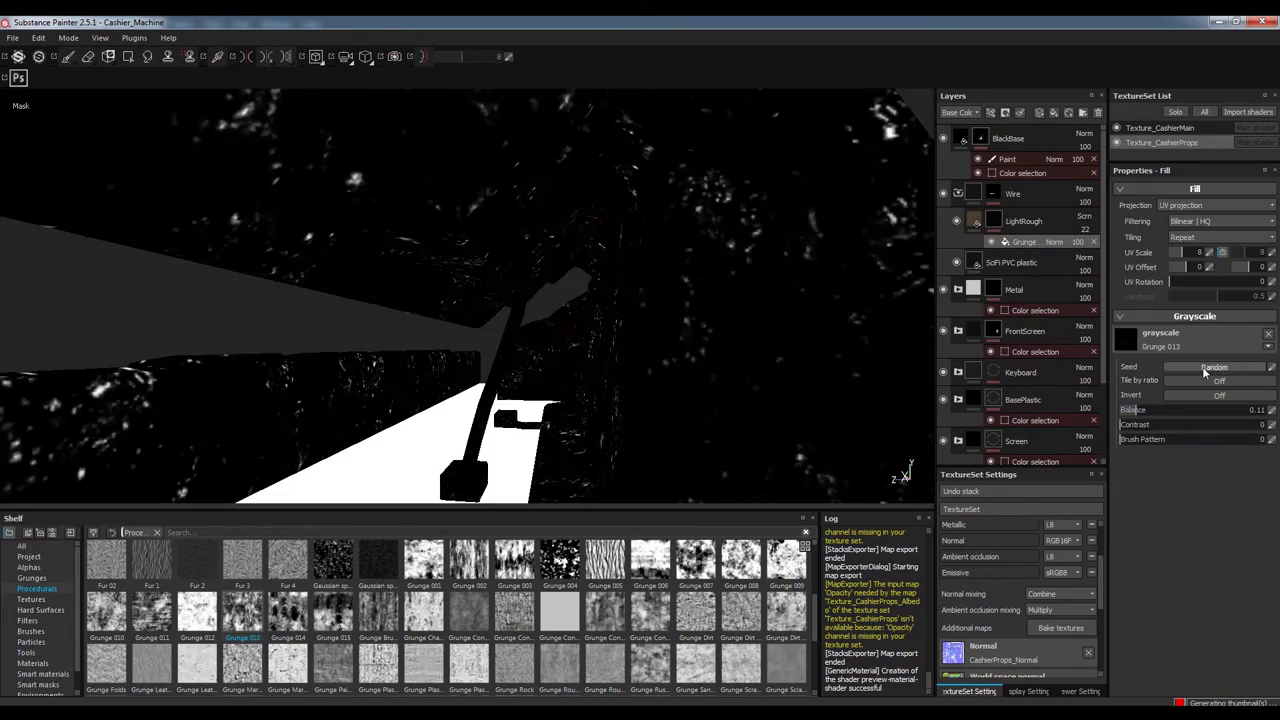
left_click_drag(760, 300, 832, 386, "alt")
Set LightRough's base colour to near-black brown with Overlay blending
left_click(1022, 221)
left_click(1128, 329)
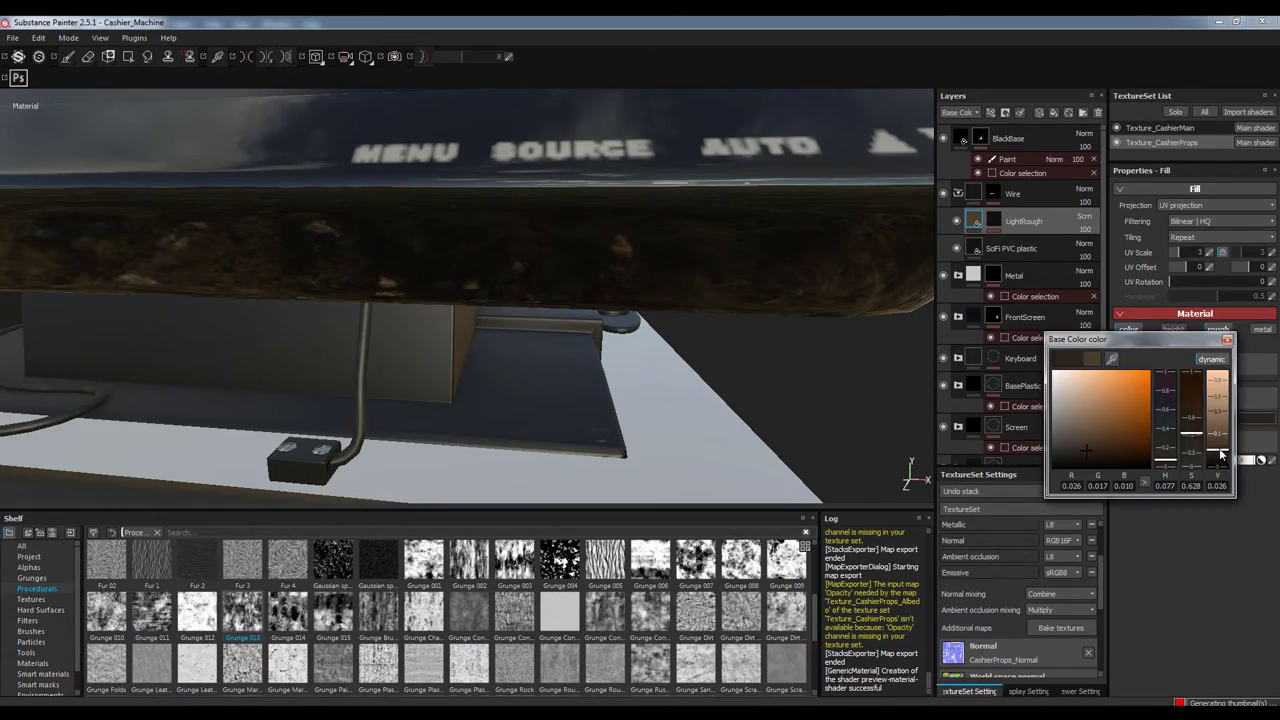
left_click_drag(534, 357, 1229, 343, "alt")
left_click(1229, 343)
key("1")
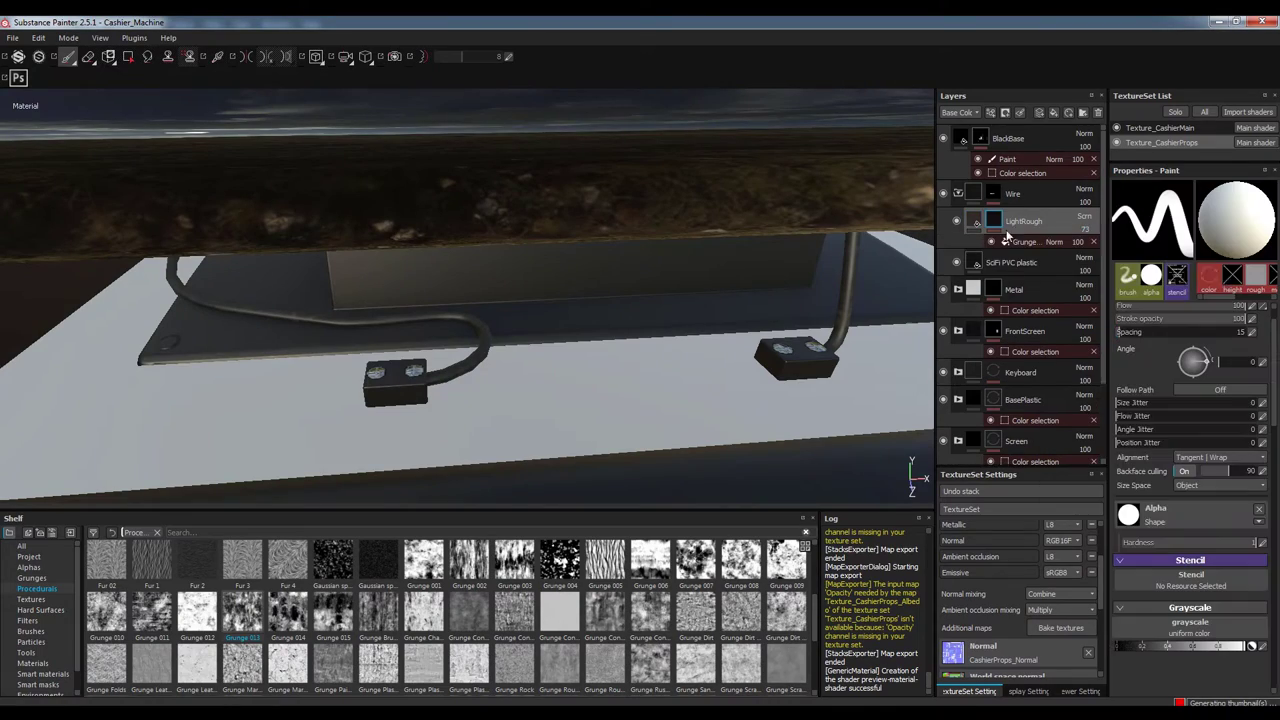
left_click(1085, 216)
left_click(1100, 440)
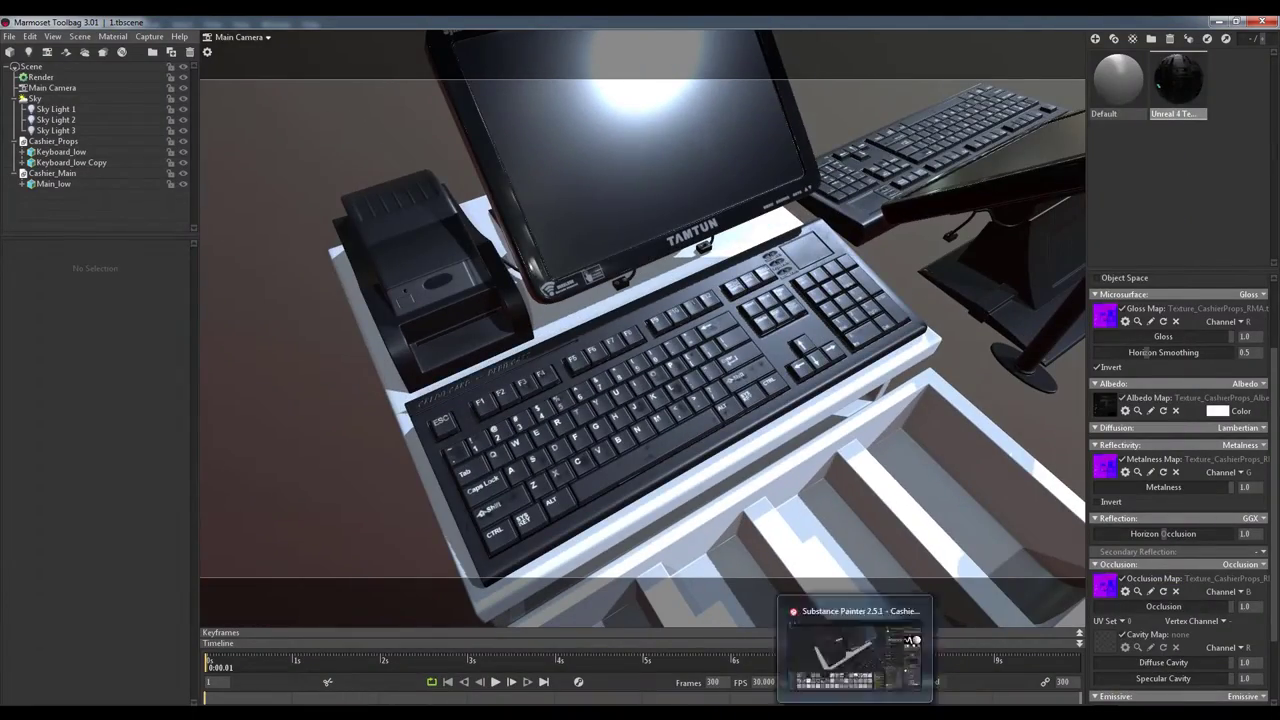
left_click(913, 640)
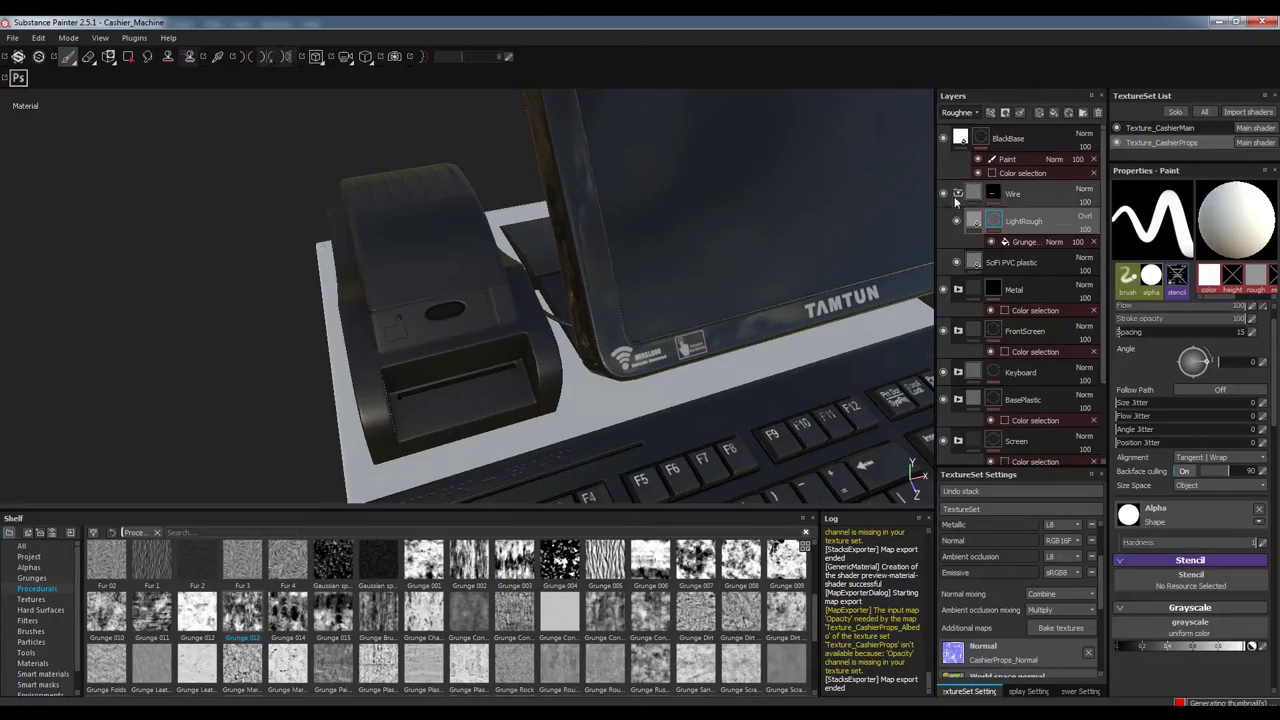
Create a printer-button folder and drop Plastic PVC into it
scroll(1070, 300, "up", 1)
left_click(1060, 193)
type("ReceiptMachineBu")
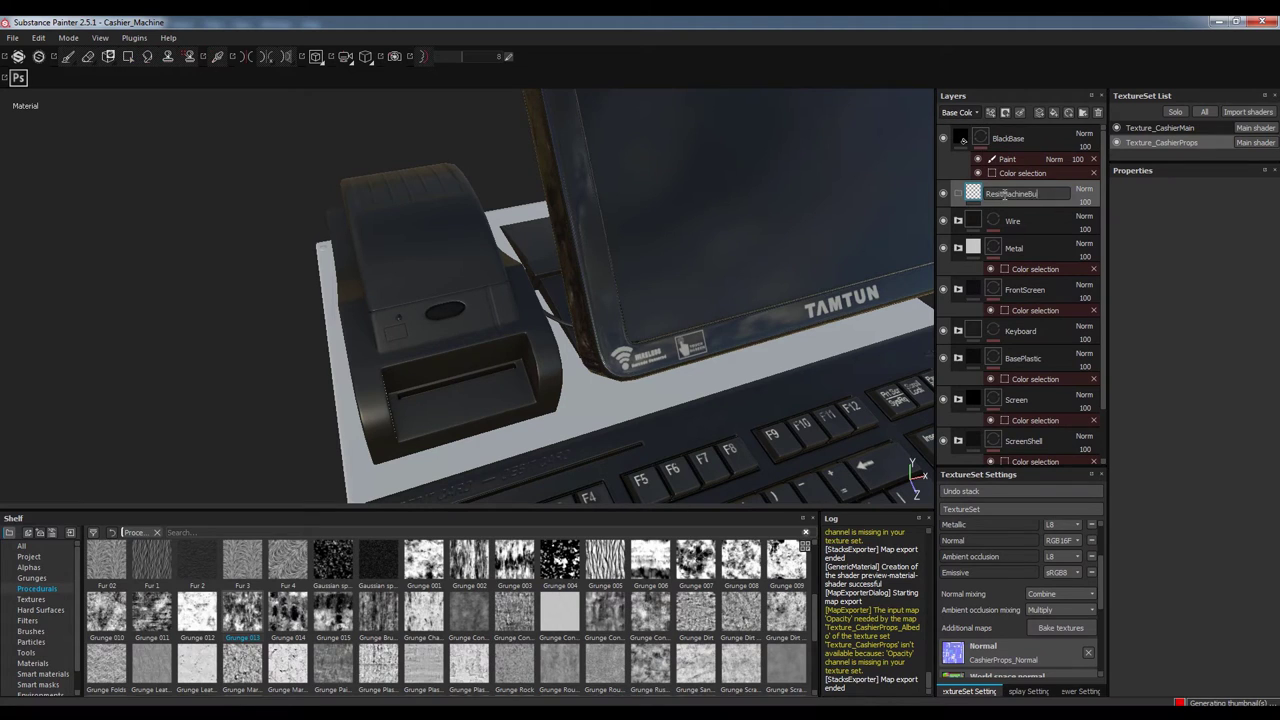
key("Return")
left_click(32, 663)
left_click_drag(469, 665, 1046, 190)
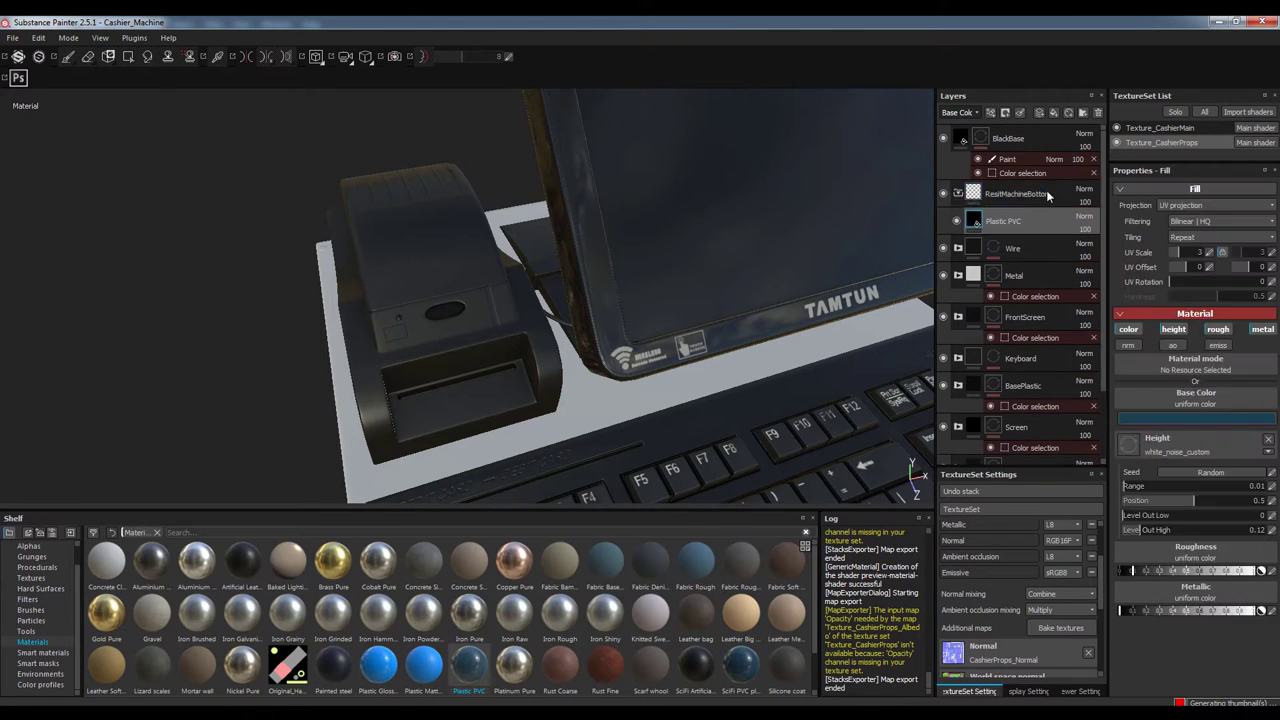
Mask the folder to the magenta button ID colour and set the plastic's base colour red (0.217, 0, 0)
right_click(1046, 190)
left_click(1195, 418)
mouse_move(600, 300)
left_mouse_down("alt")
mouse_move(484, 390)
mouse_move(540, 395)
left_mouse_up("alt")
left_click(1035, 214)
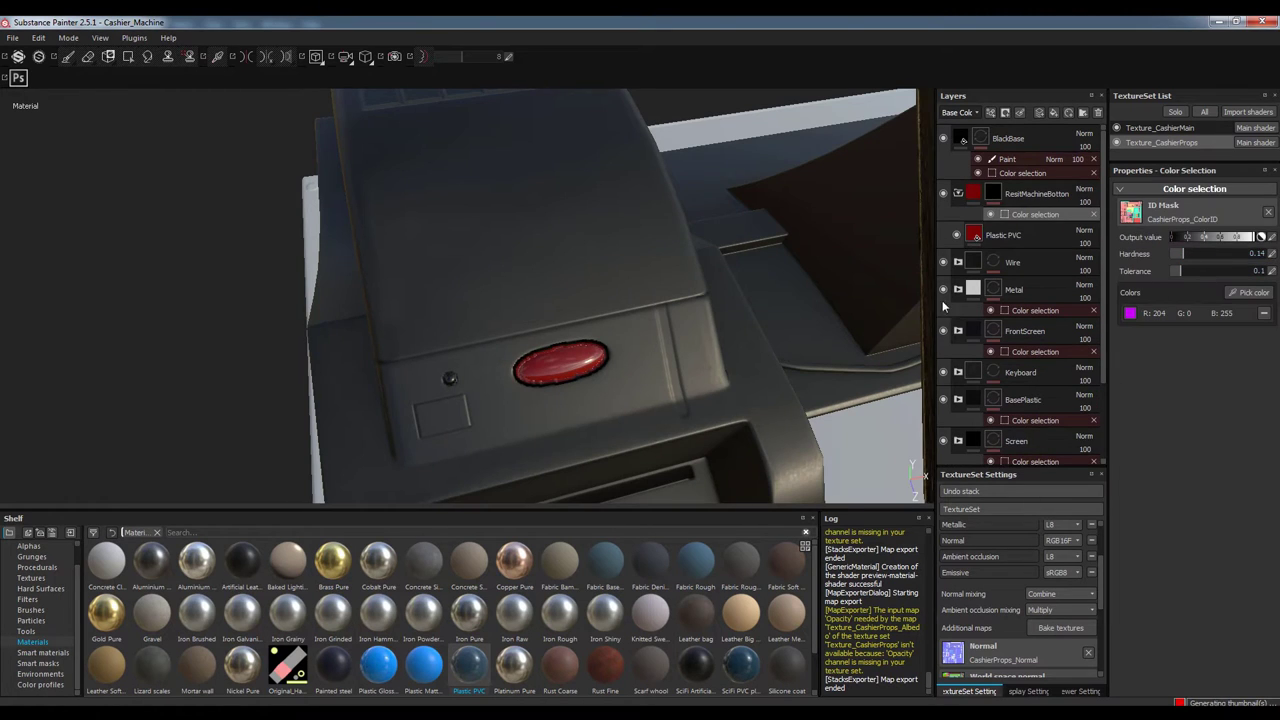
key("ctrl+z")
left_click(1195, 418)
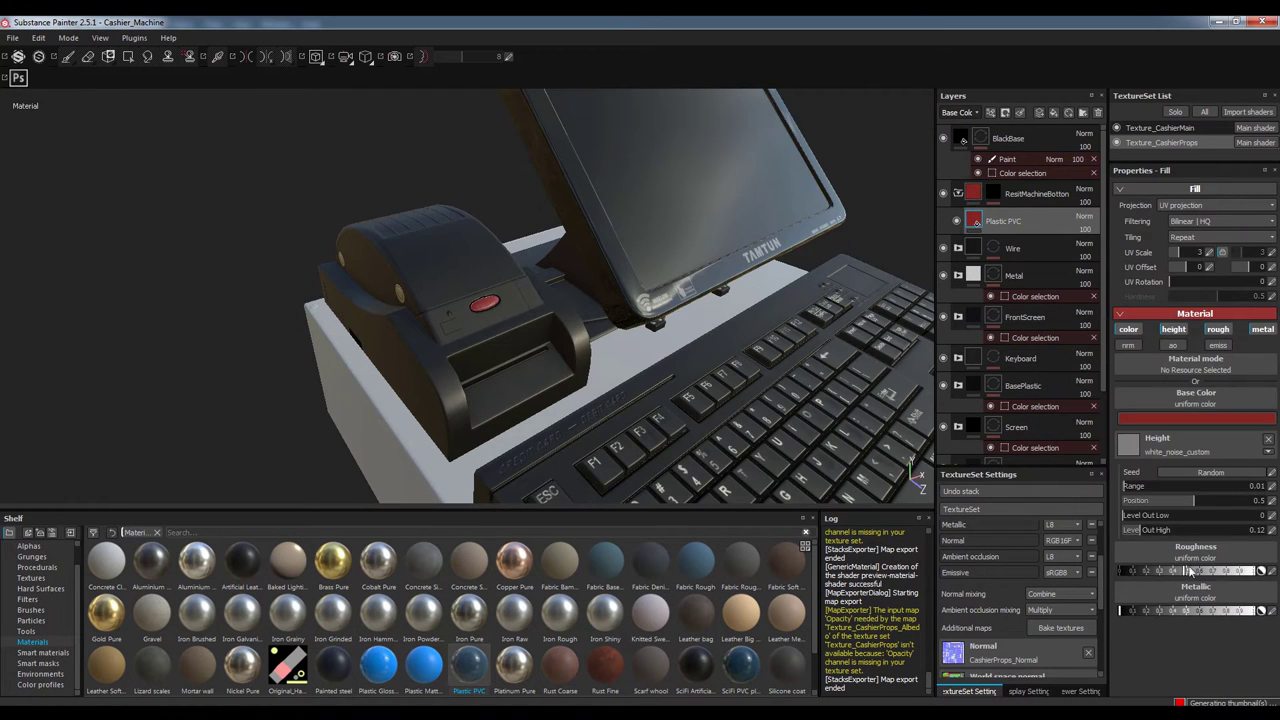
left_click(1195, 418)
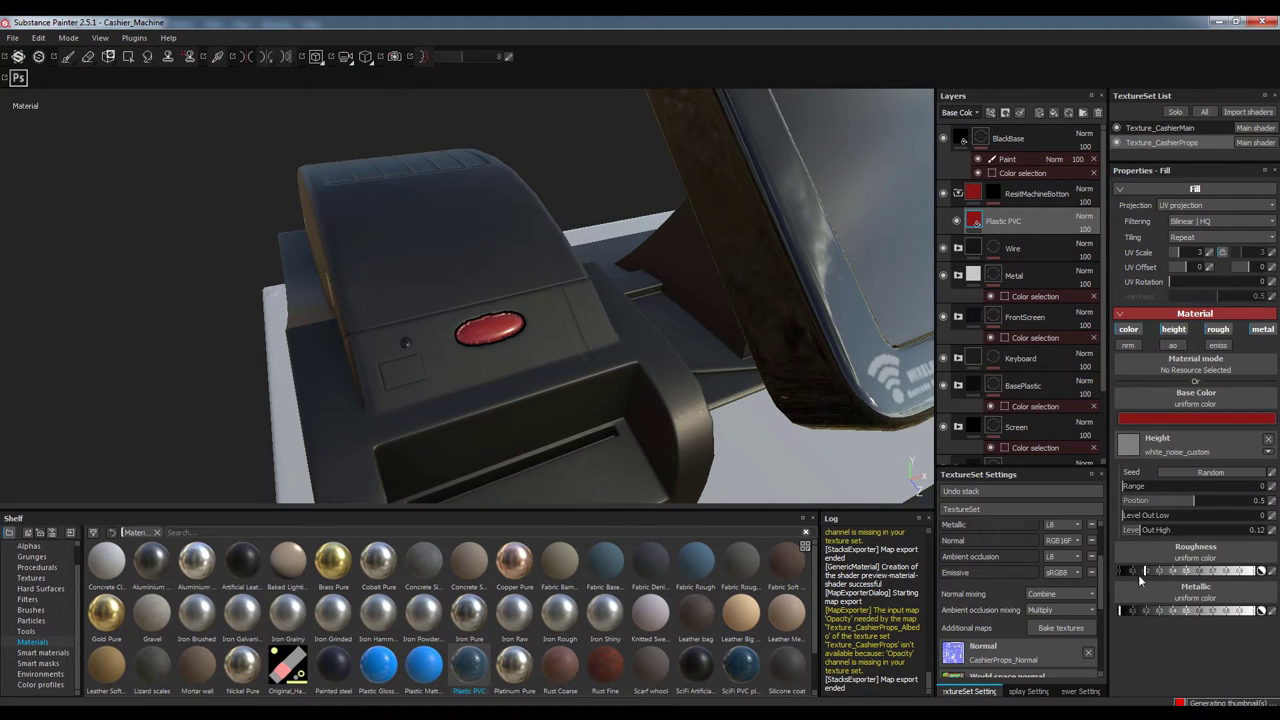
left_click(37, 567)
Add a Text layer with a black mask above Plastic PVC in the button folder
right_click(1077, 220)
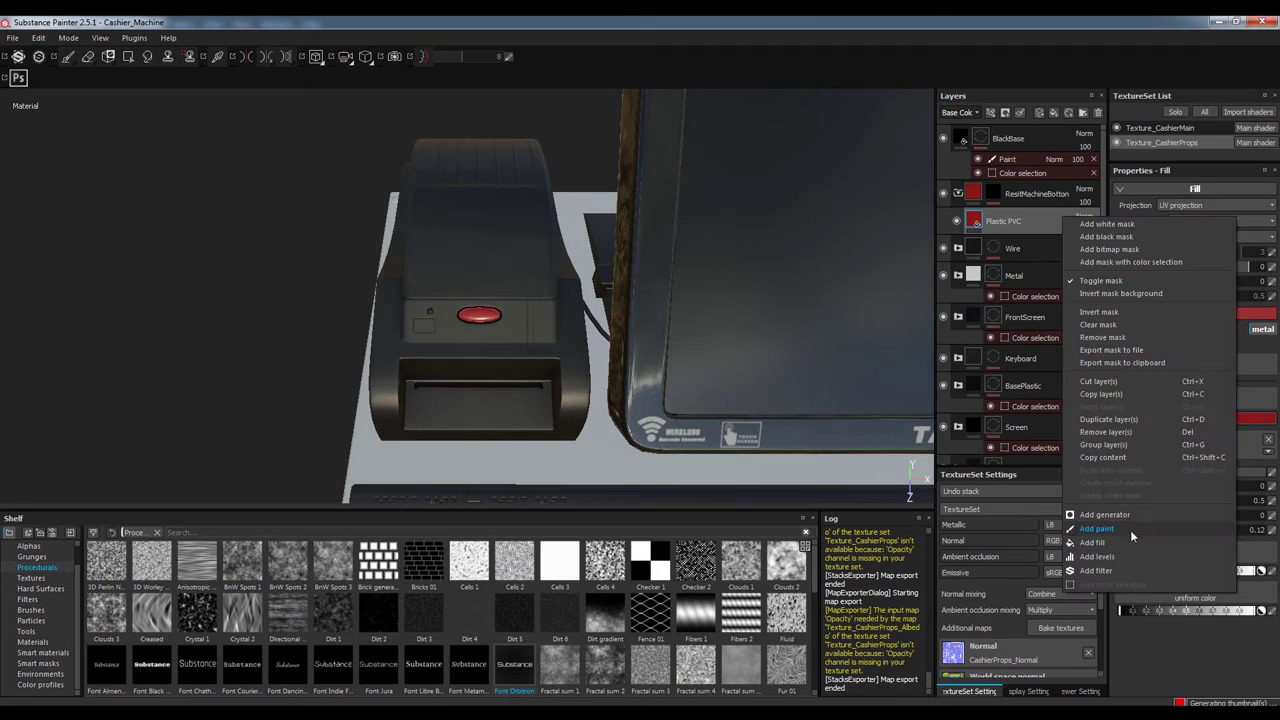
left_click(1131, 542)
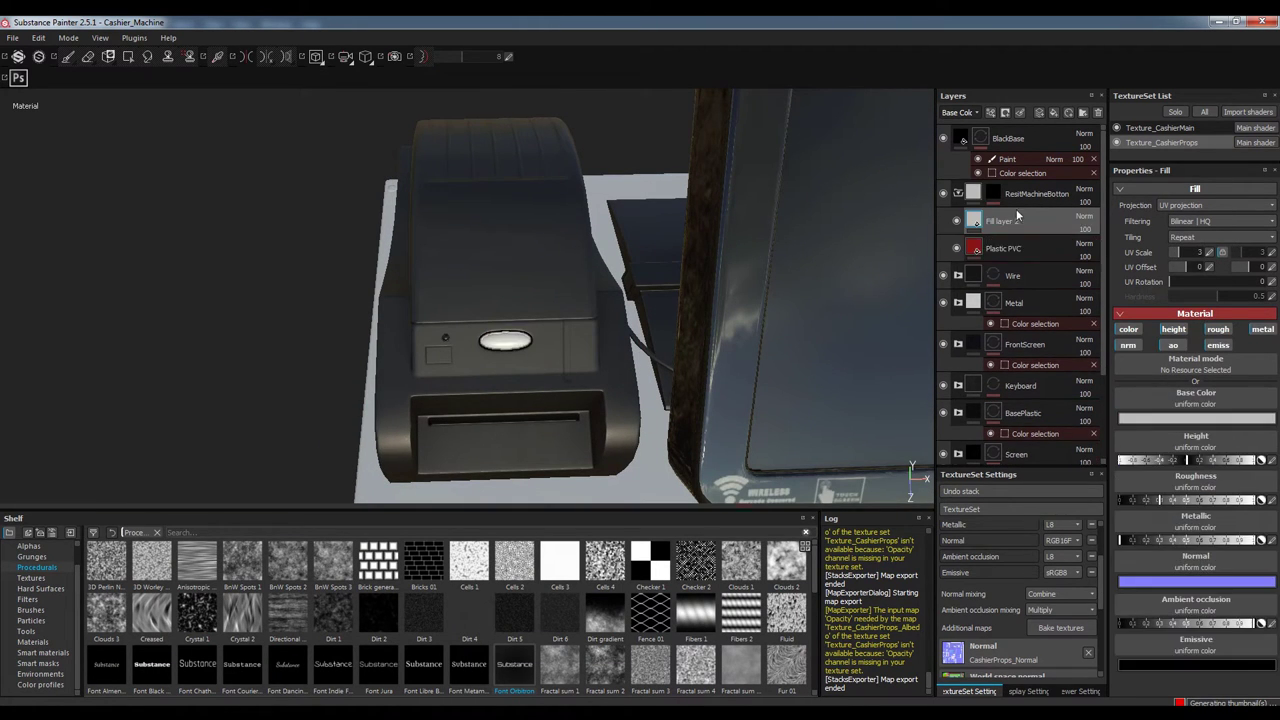
right_click(975, 210)
left_click(1030, 330)
right_click(1001, 221)
left_click(1048, 244)
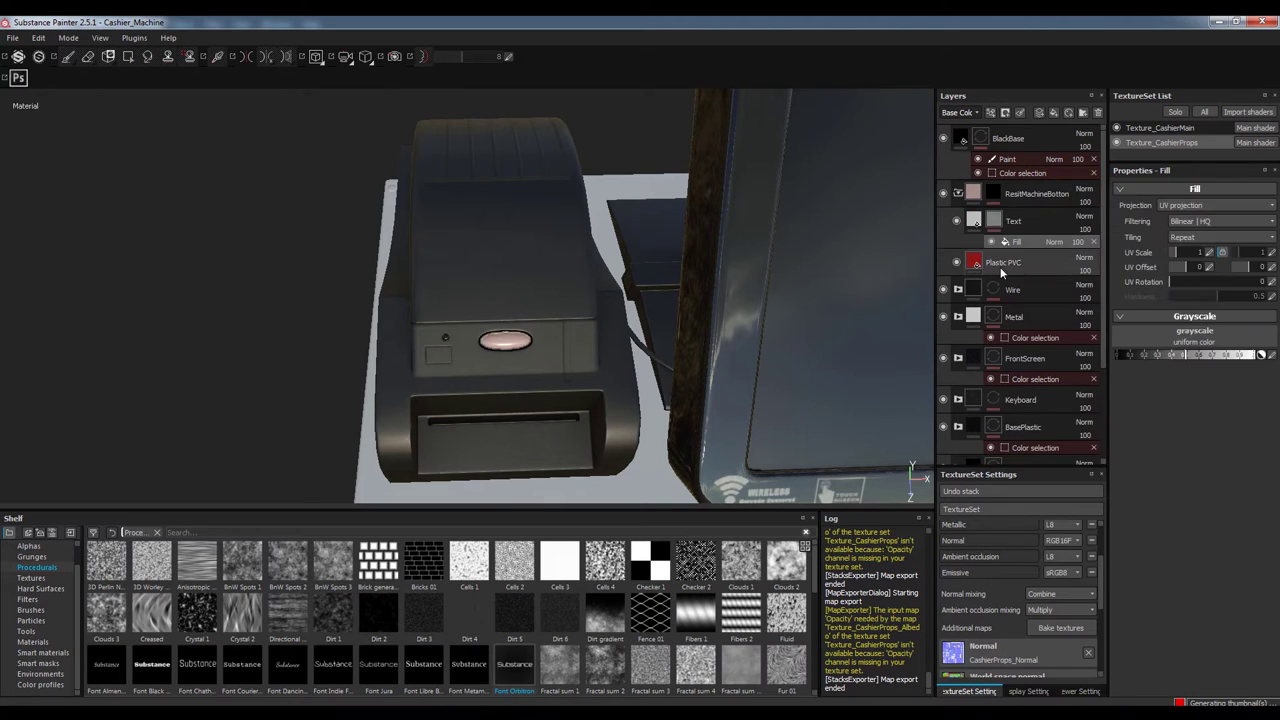
right_click(1002, 272)
Set the stencil text to bold STOP and stamp it onto the red button
key("Escape")
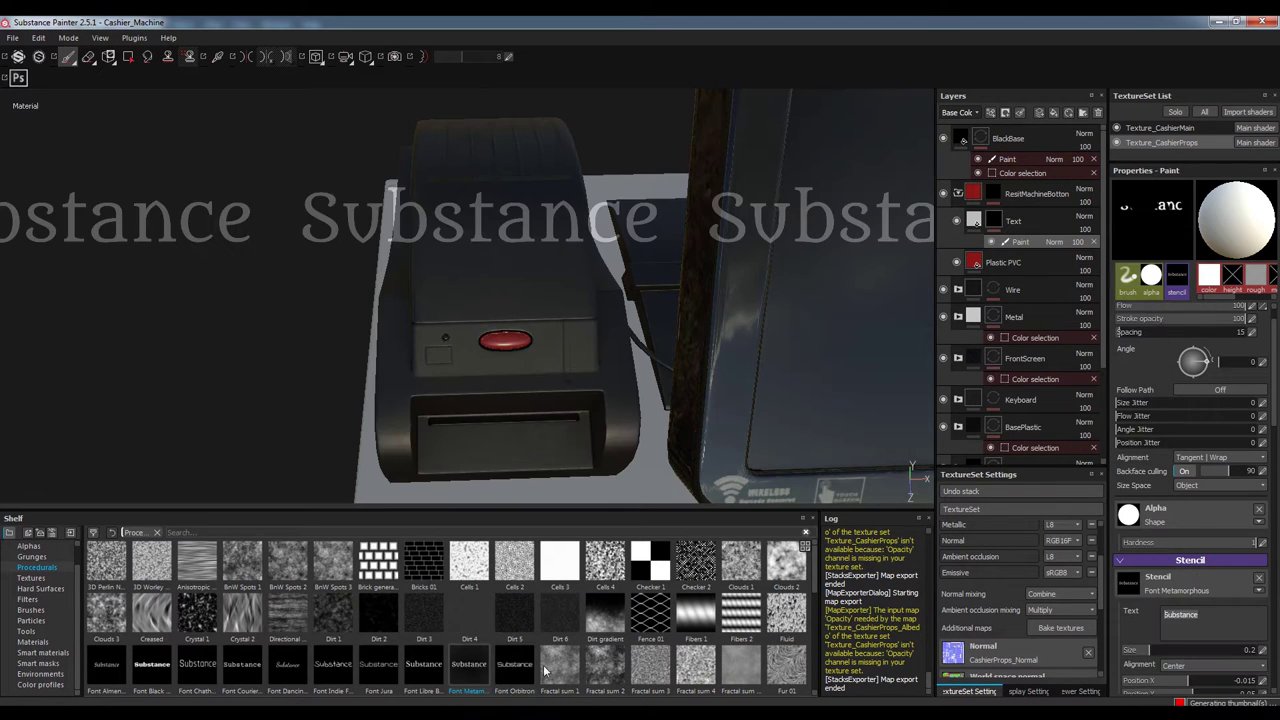
double_click(1180, 614)
type("STOP")
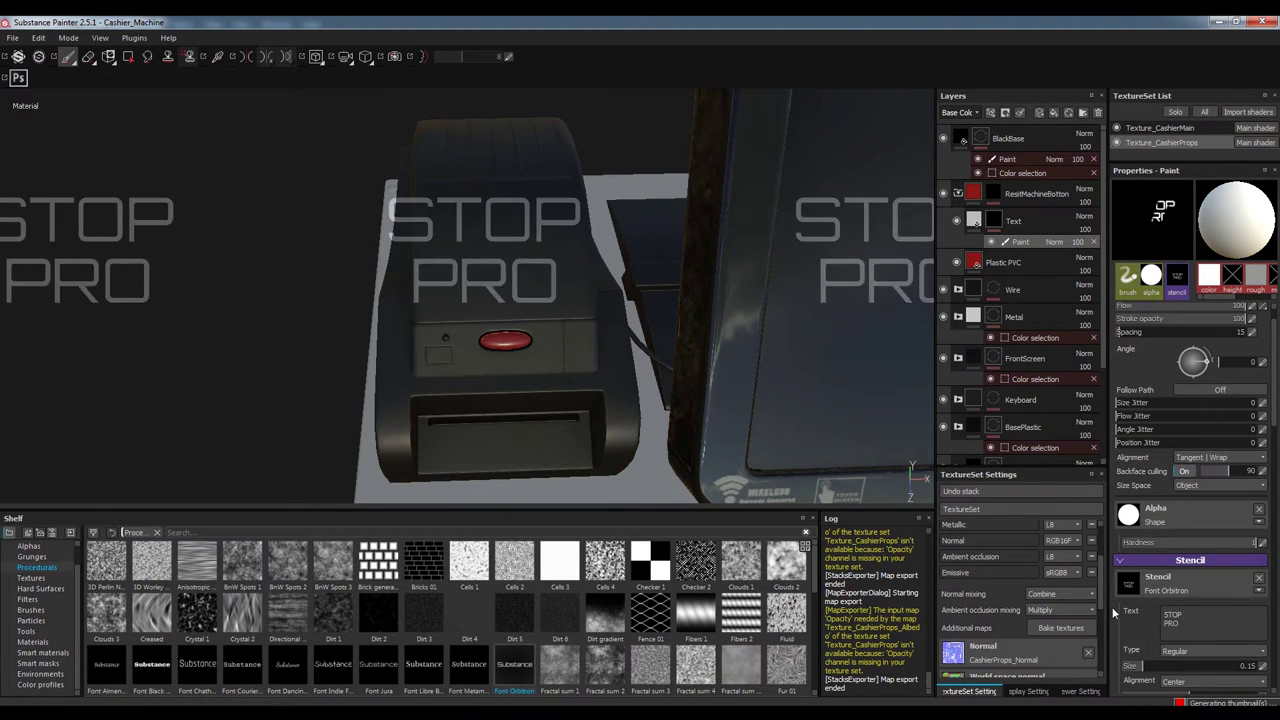
left_click(1189, 662)
key("BackSpace")
key("BackSpace")
key("BackSpace")
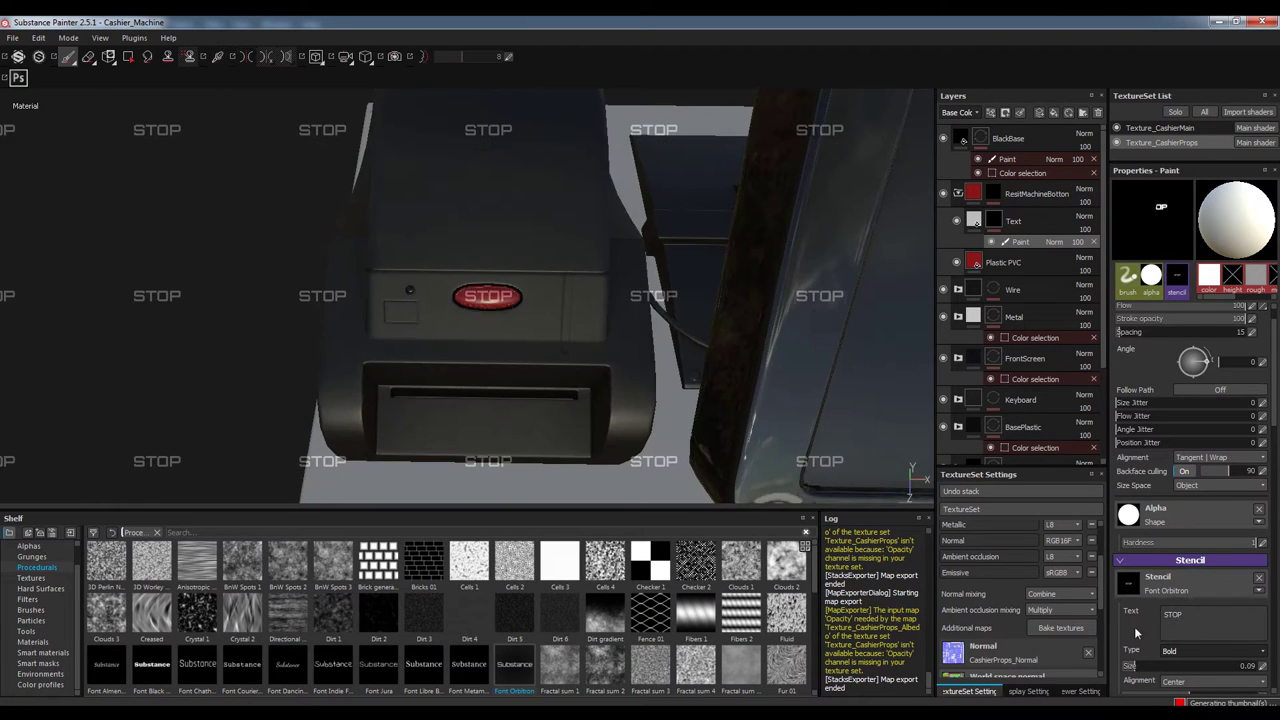
mouse_move(600, 300)
left_mouse_down("alt")
mouse_move(514, 325)
mouse_move(426, 291)
left_mouse_up("alt")
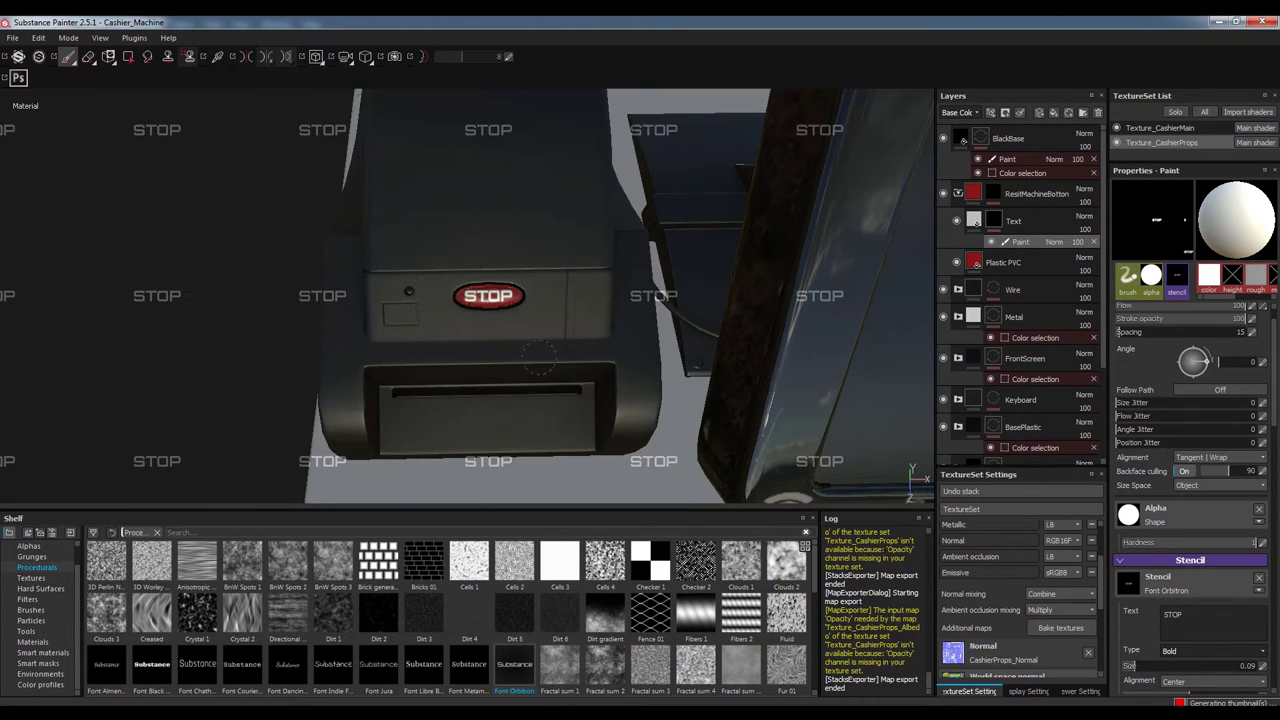
left_click_drag(538, 350, 620, 300, "alt")
Set the Text layer's blending to Screen and export the textures
left_click(1013, 221)
left_click(1084, 216)
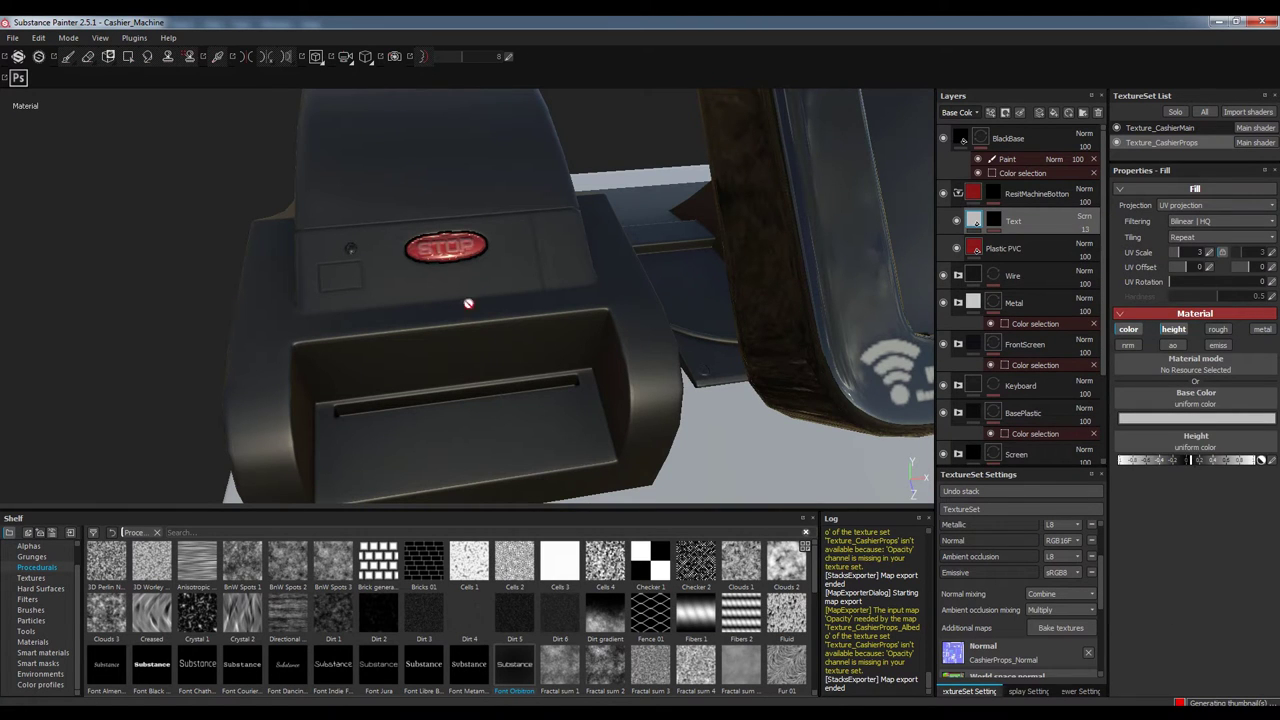
left_click_drag(468, 303, 708, 371, "alt")
key("ctrl+shift+e")
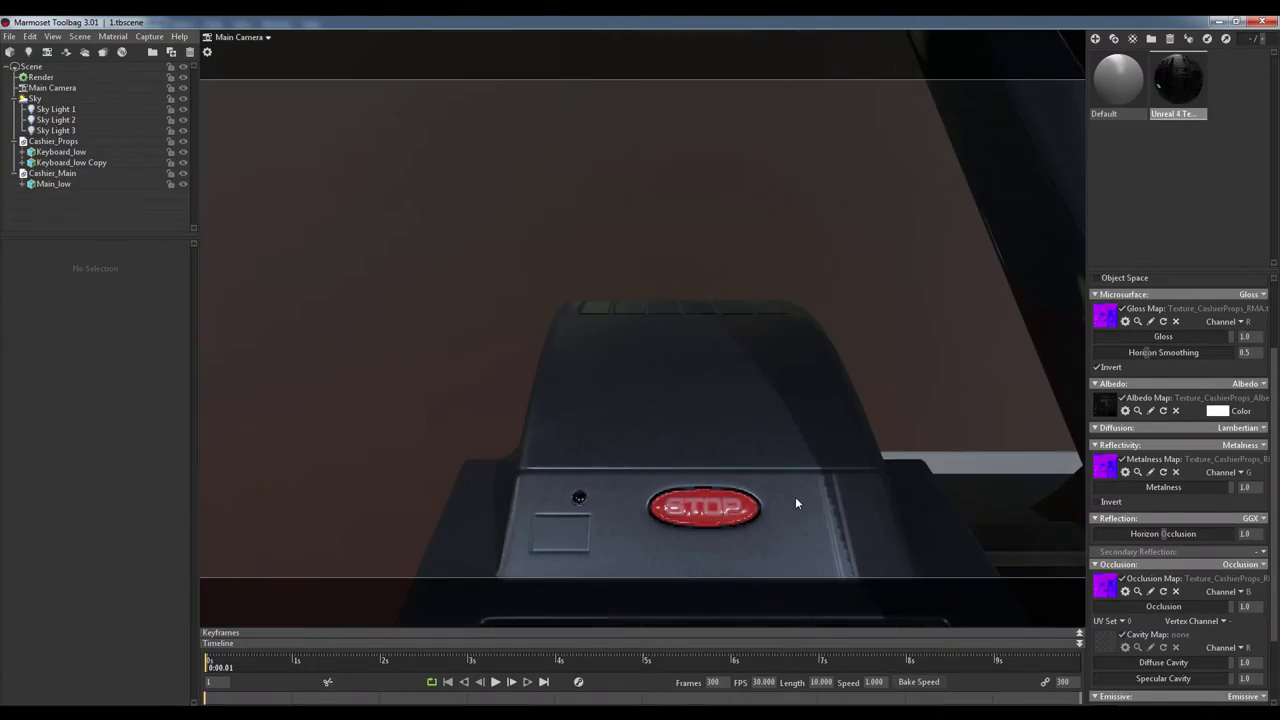
Select Keyboard_low in Marmoset and move the camera close to the printer
left_click(795, 496)
left_click_drag(782, 501, 803, 468)
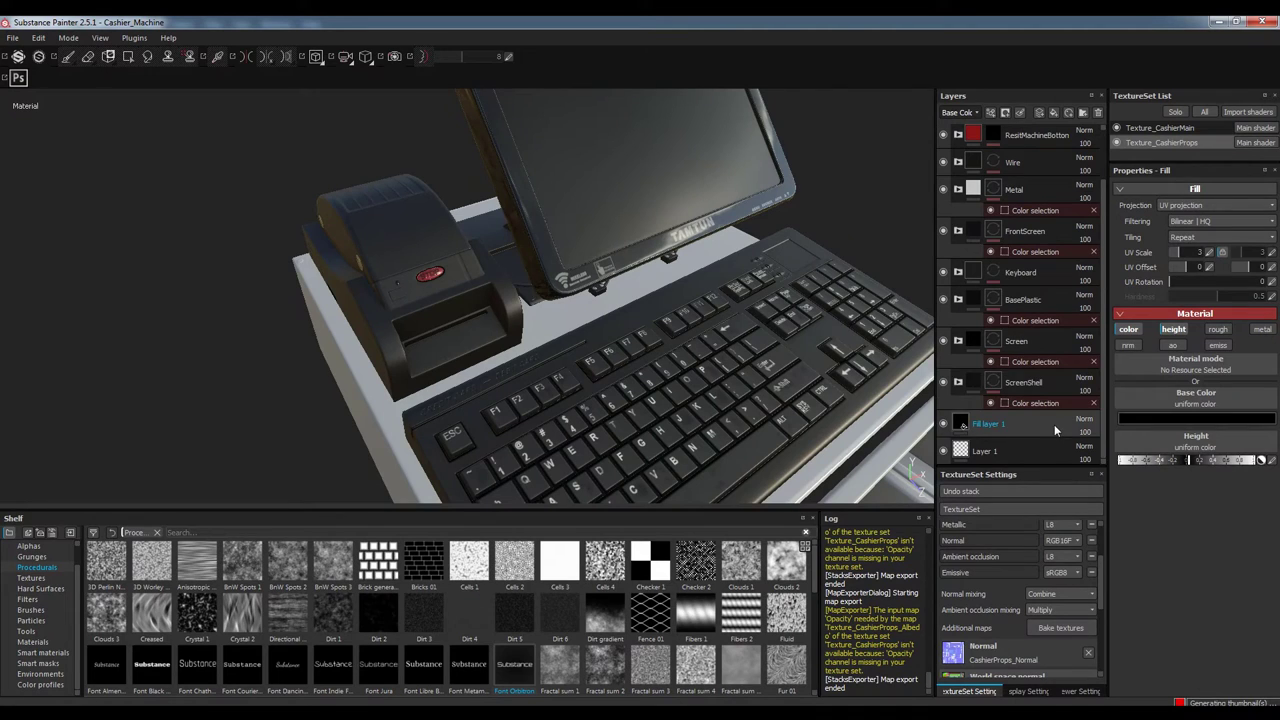
Add a new fill layer above Rough inside the Screen group
left_click(1054, 382)
left_click(1054, 386)
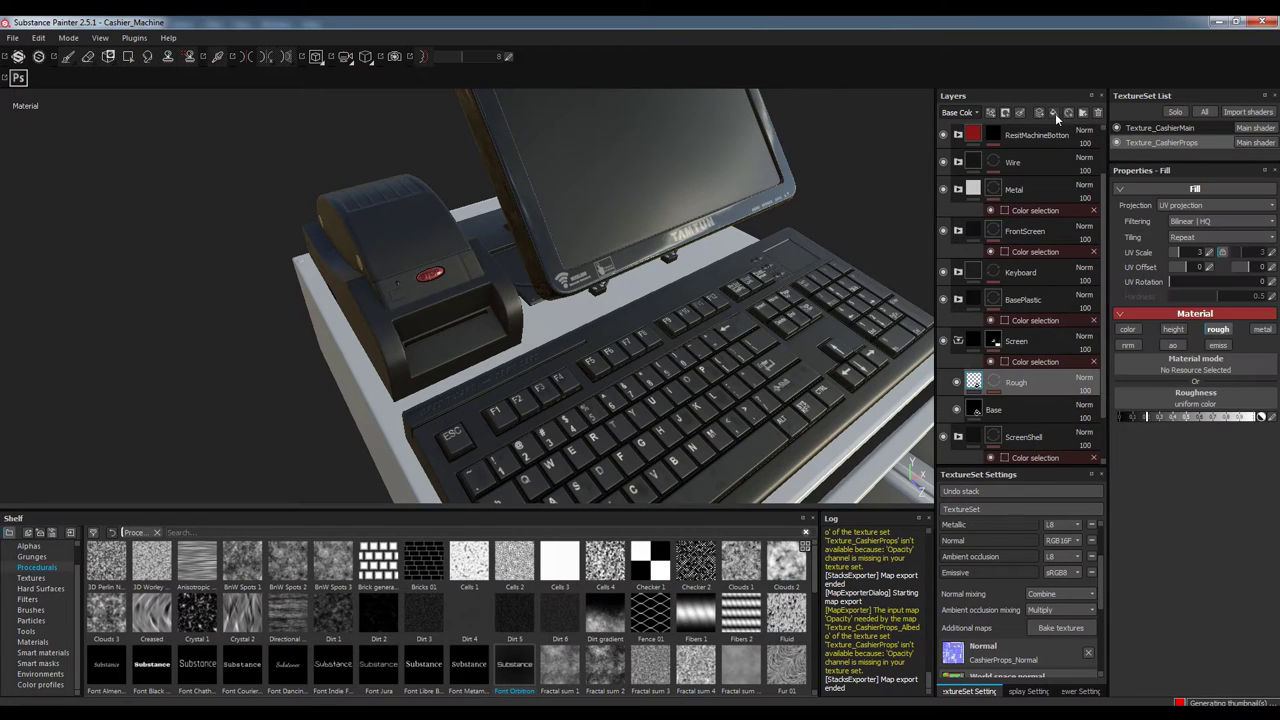
left_click(1054, 112)
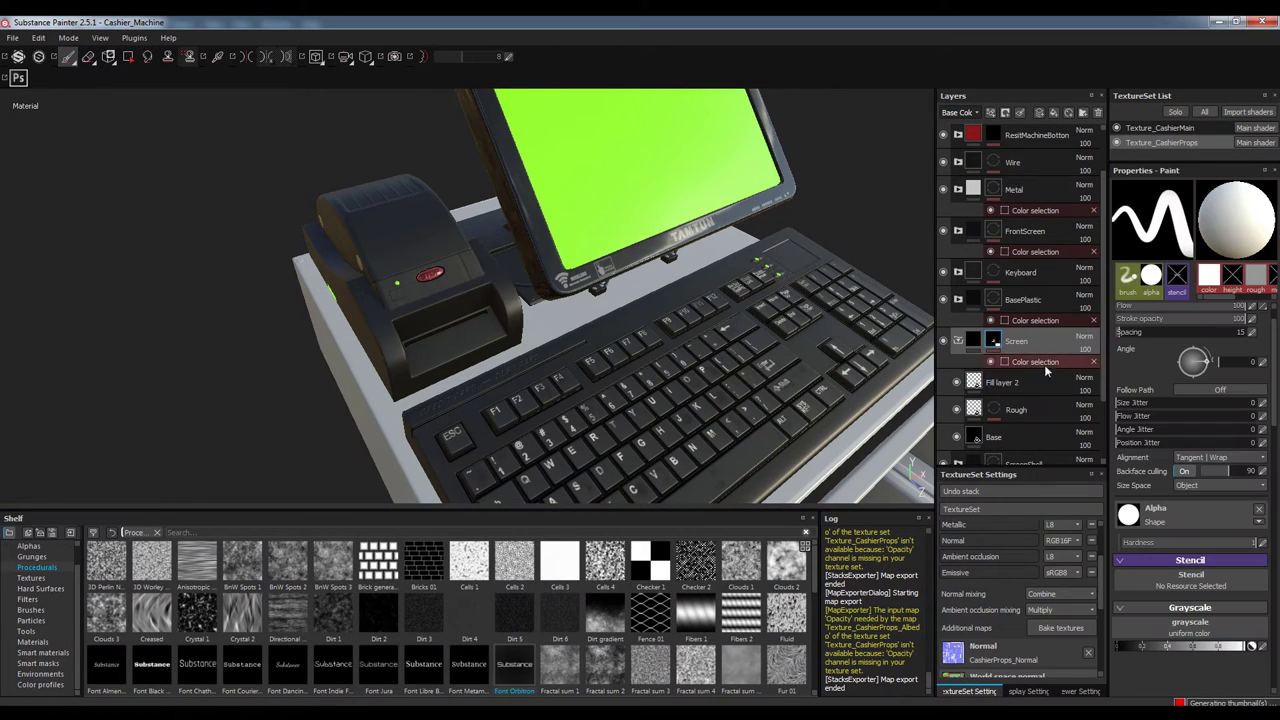
right_click(993, 341)
left_click(1048, 650)
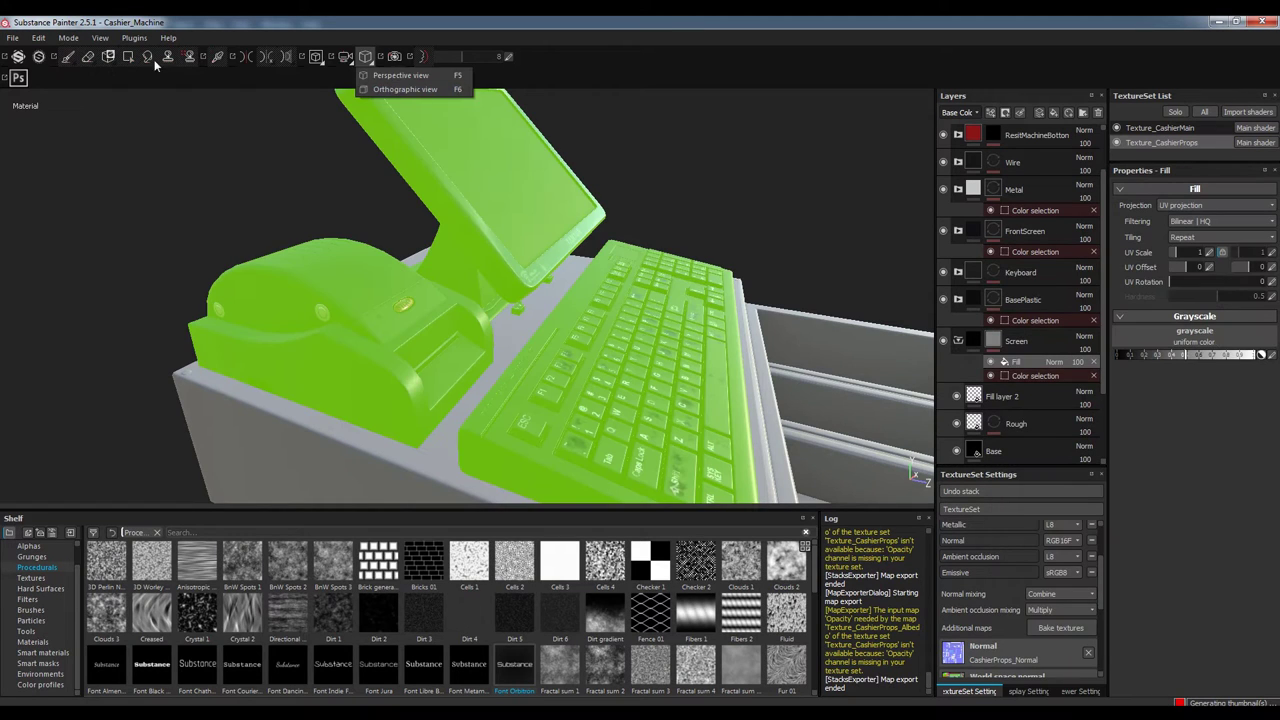
right_click(1016, 361)
left_click(975, 372)
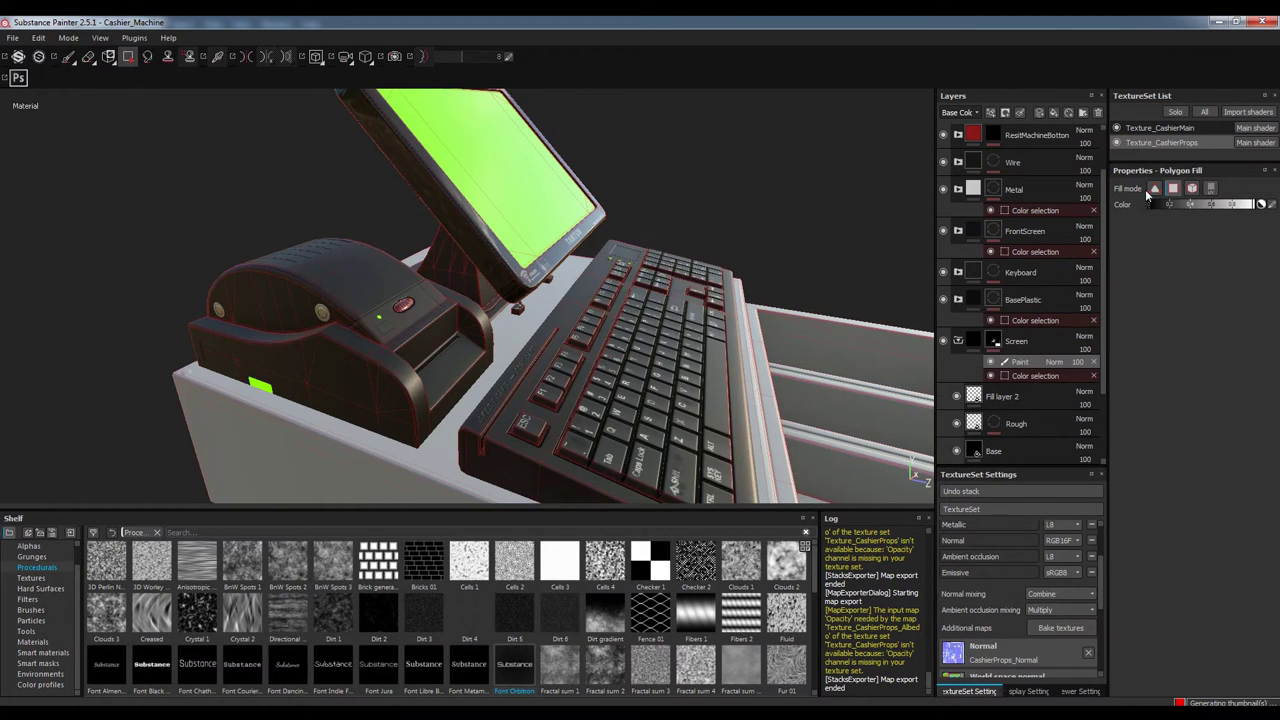
left_click_drag(430, 374, 563, 309, "alt")
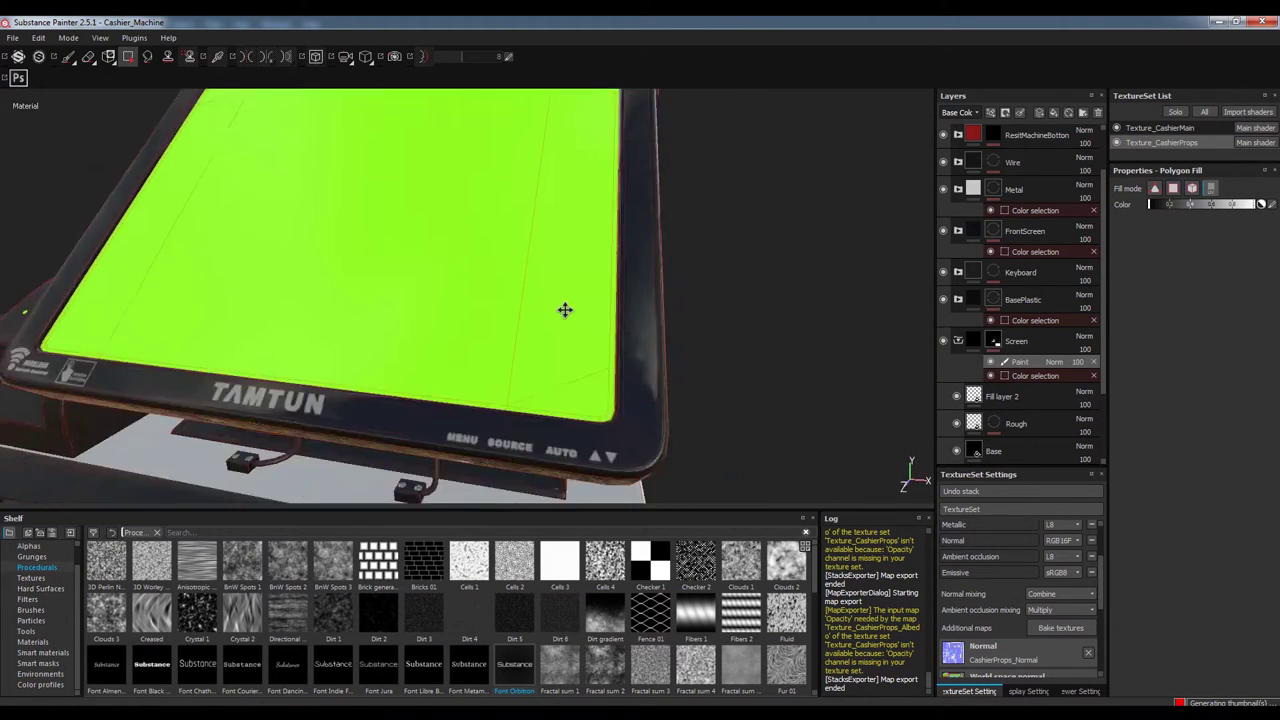
Rename it GreenLight, add a black mask, paint one indicator light green, and export
double_click(1002, 396)
type("GreenLight")
key("Return")
left_click(1005, 112)
left_click(1085, 26)
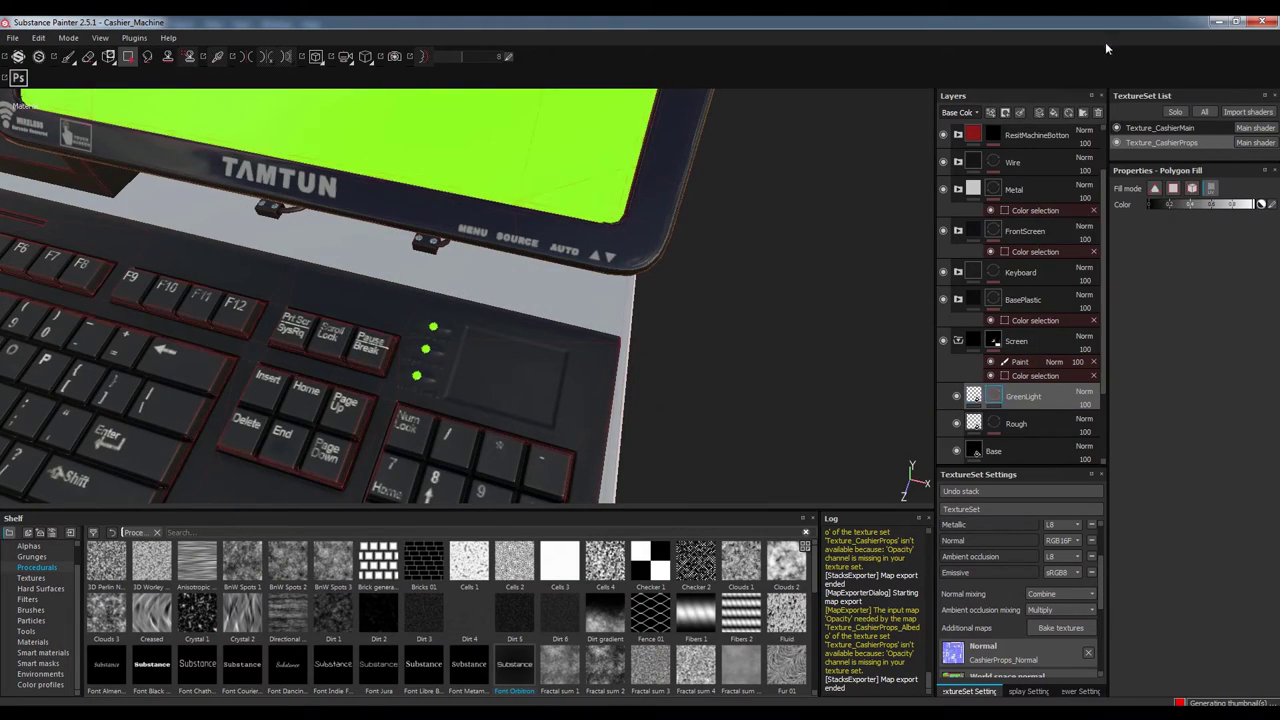
key("1")
middle_click_drag(241, 385, 267, 387, "alt")
mouse_move(267, 387)
left_mouse_down("alt")
mouse_move(380, 331)
mouse_move(457, 323)
left_mouse_up("alt")
key("ctrl+shift+e")
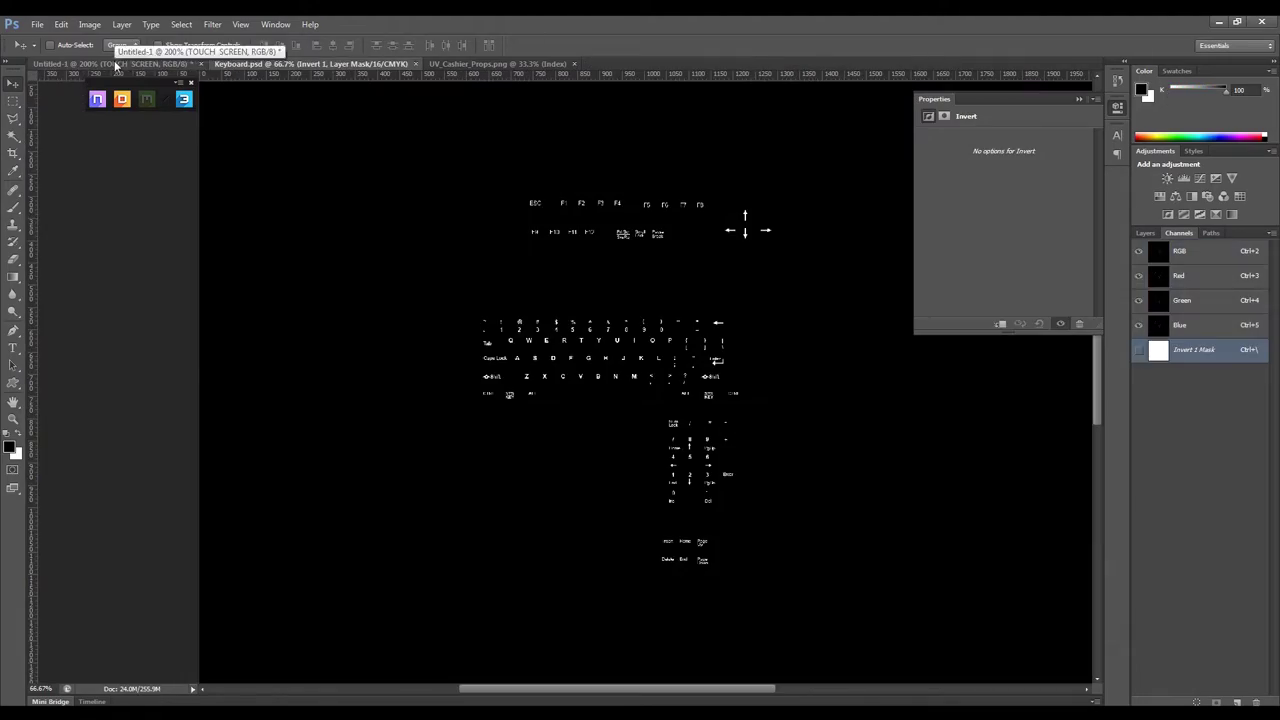
Create a new document from the clipboard and paste the printer texture in
left_click(114, 63)
key("ctrl+n")
key("Return")
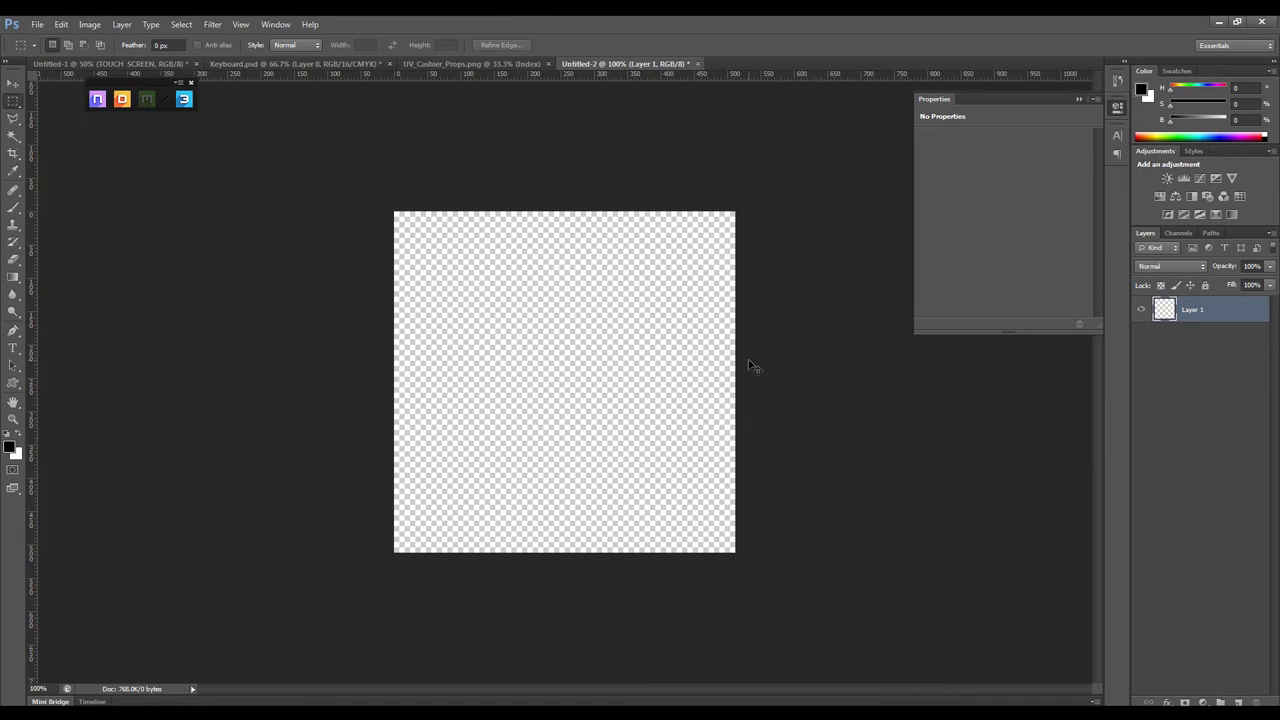
key("v")
left_click_drag(434, 523, 1068, 406)
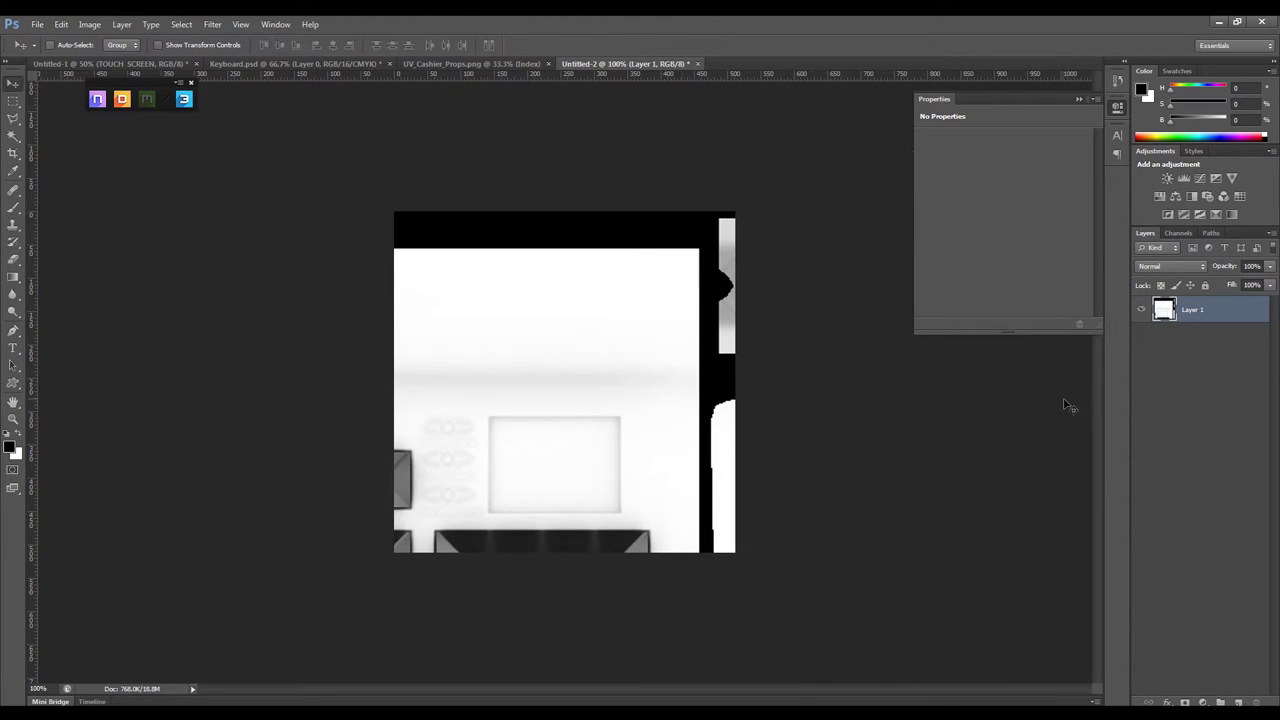
Select a rectangle over the box area and smooth its corners
key("m")
key("ctrl+plus")
key("ctrl+plus")
scroll(506, 457, "down", 3)
left_click_drag(336, 341, 701, 605)
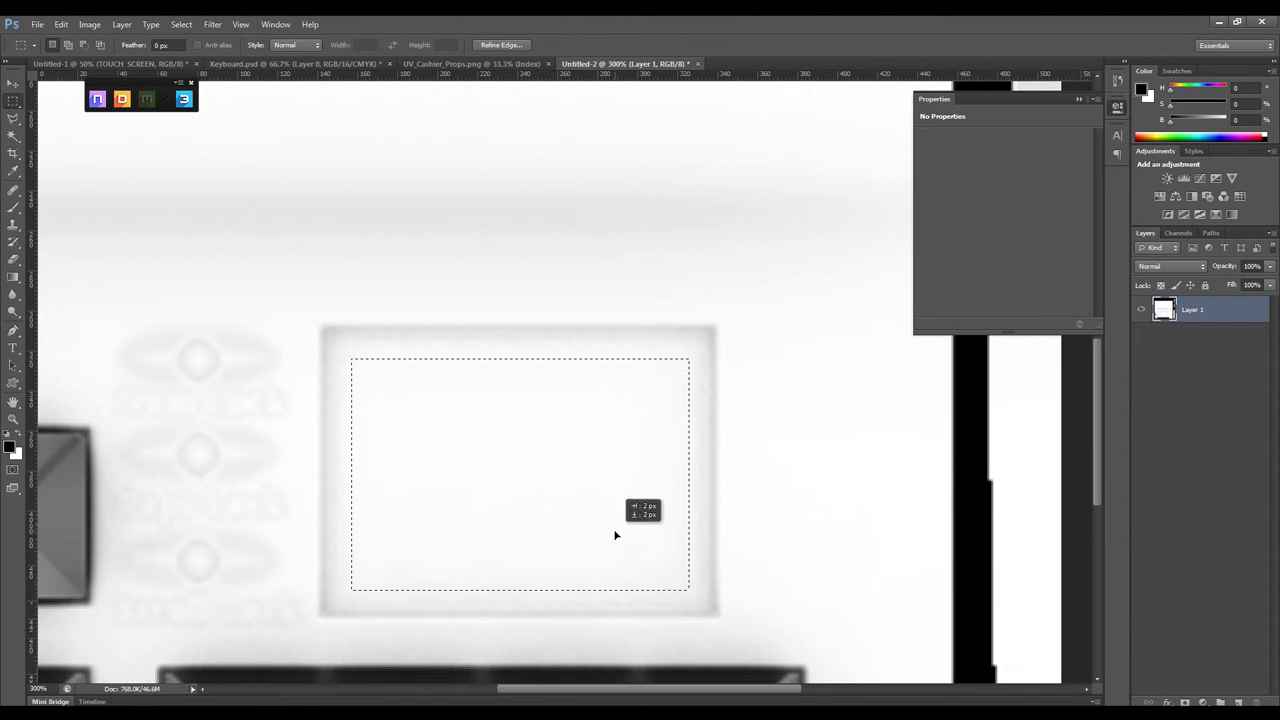
left_click(181, 24)
left_click(100, 183)
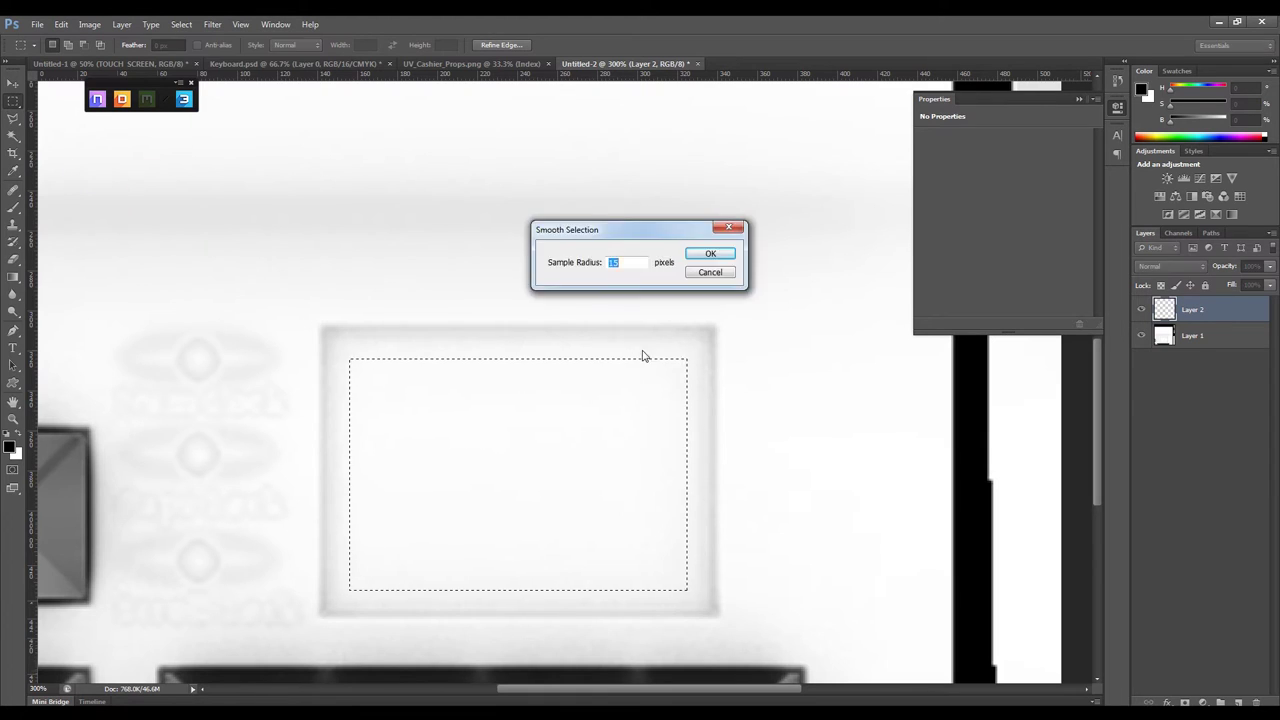
key("Return")
Fill the rounded selection with grey
left_click(15, 453)
key("Return")
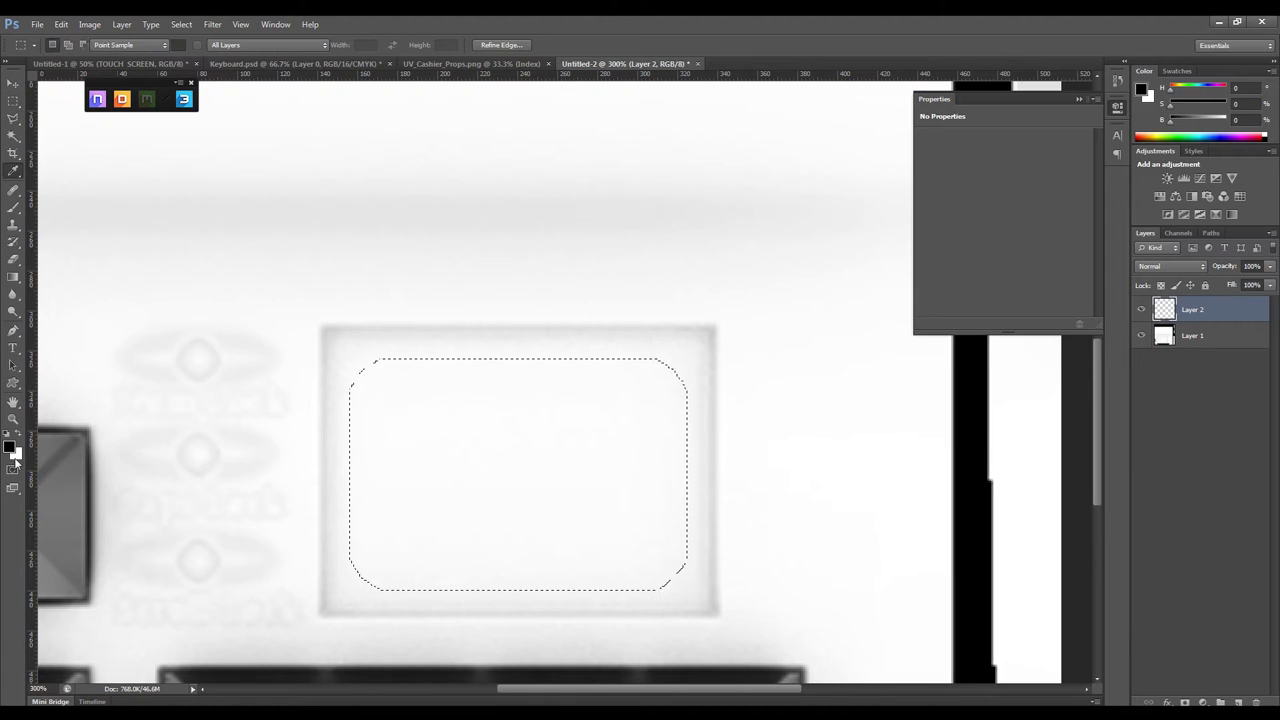
left_click(15, 453)
key("Return")
key("ctrl+BackSpace")
key("ctrl+d")
Add a black bottom layer and paste the LEE ARMS CASHIER lettering into the sign document
left_click(1141, 335)
left_click(1200, 335)
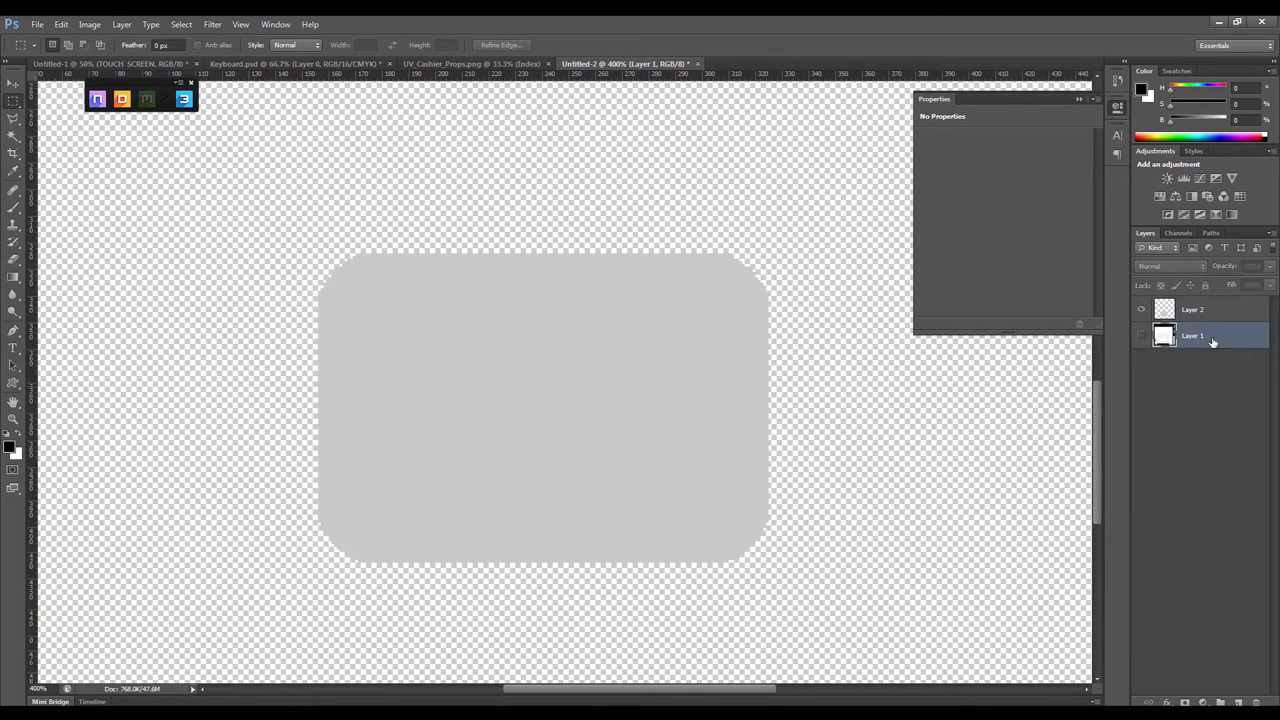
left_click(1238, 702, "ctrl")
key("alt+BackSpace")
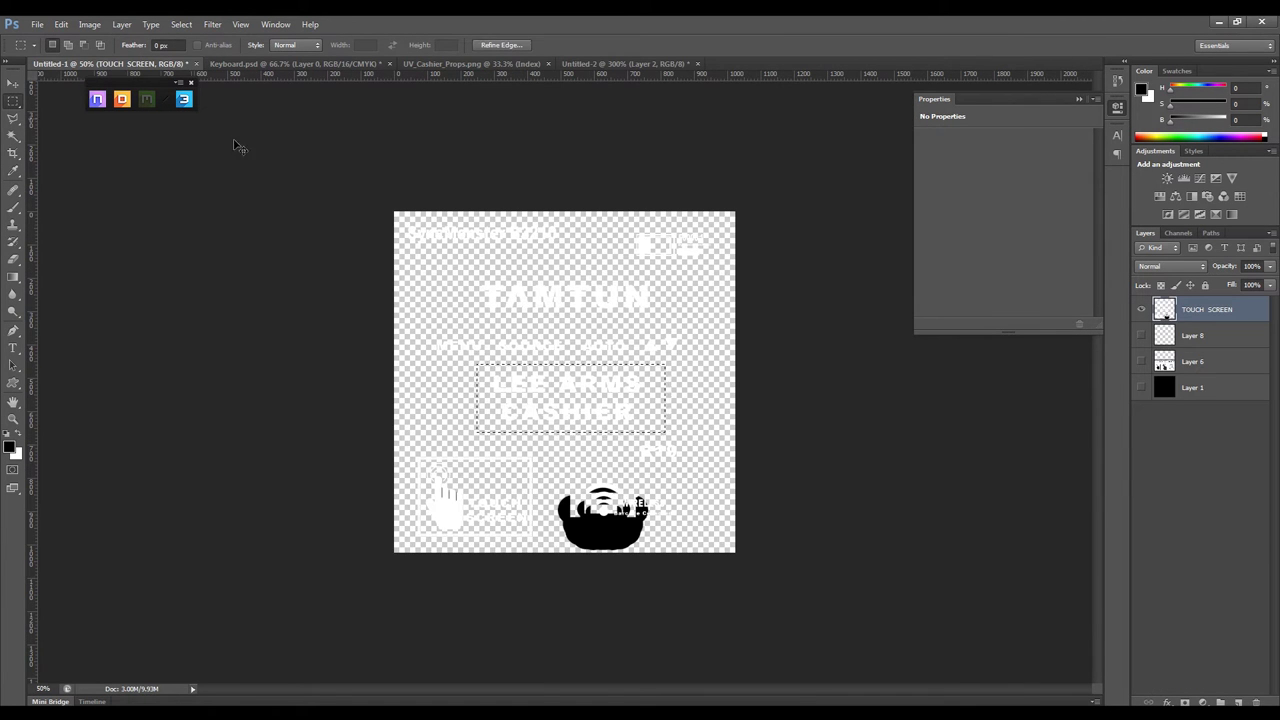
left_click(620, 63)
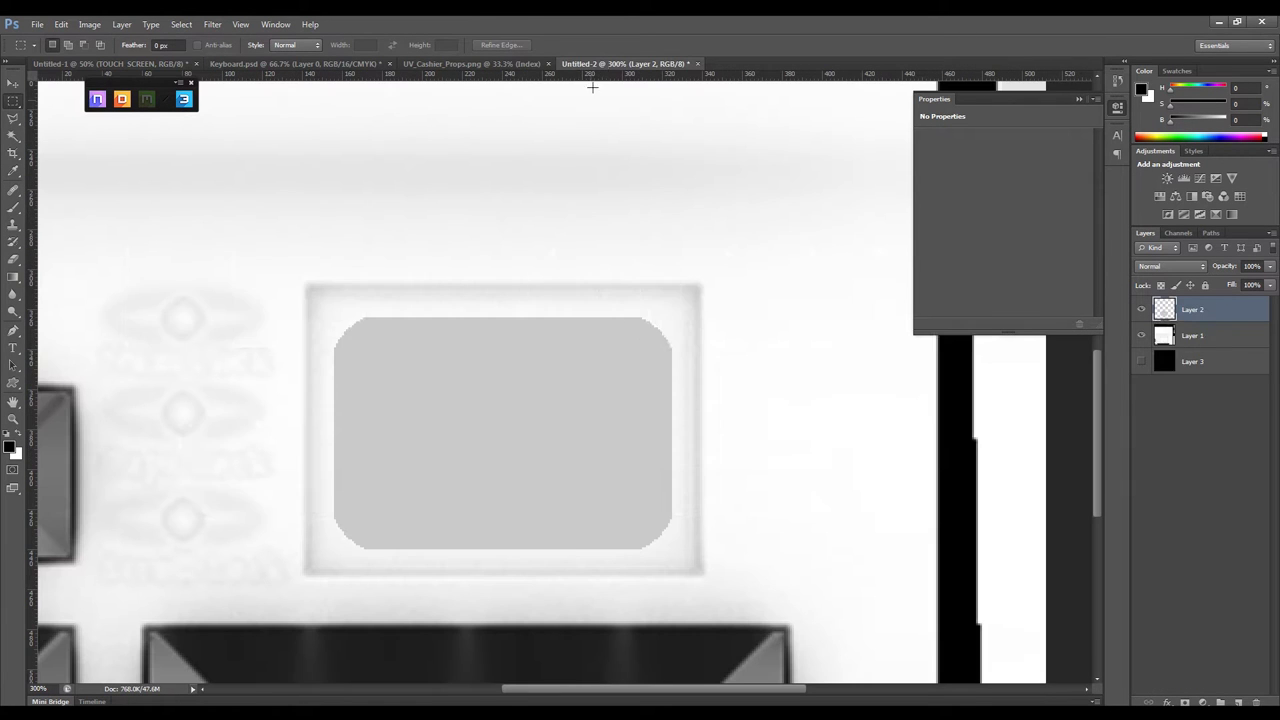
key("ctrl+v")
Add the SUPPLIER text to the sign at 14 px
type("s")
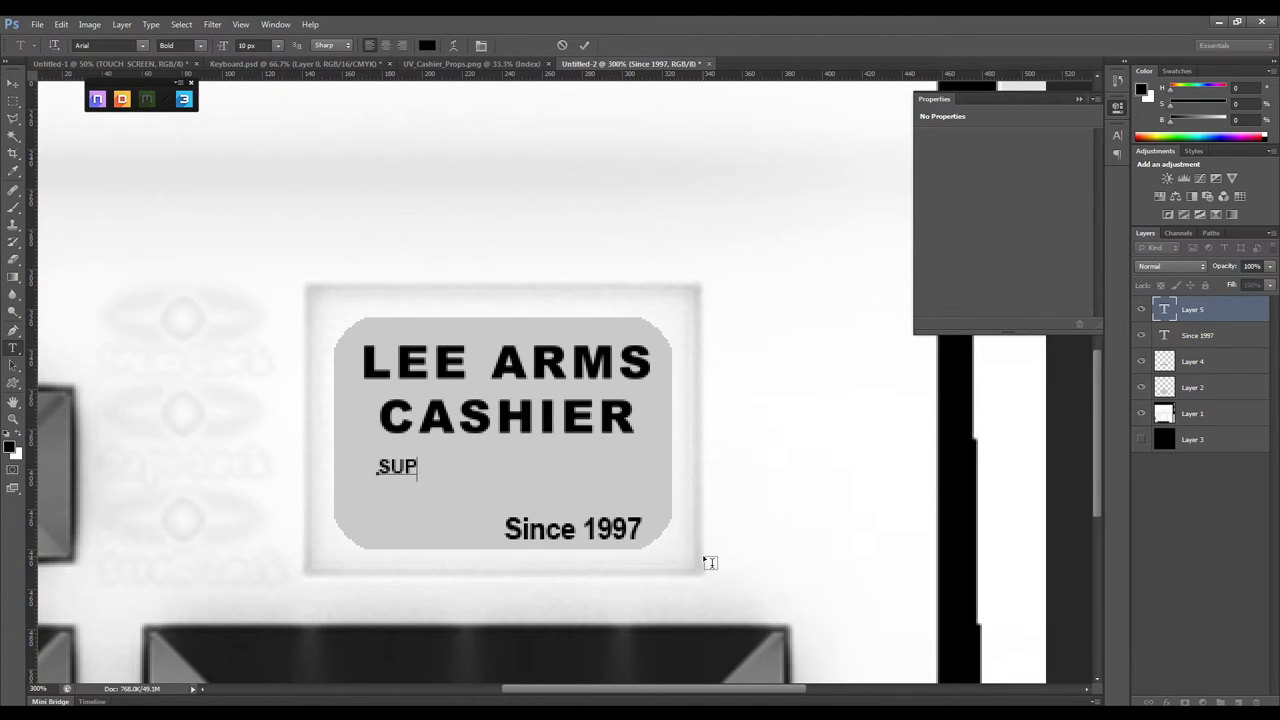
key("t")
left_click(380, 466)
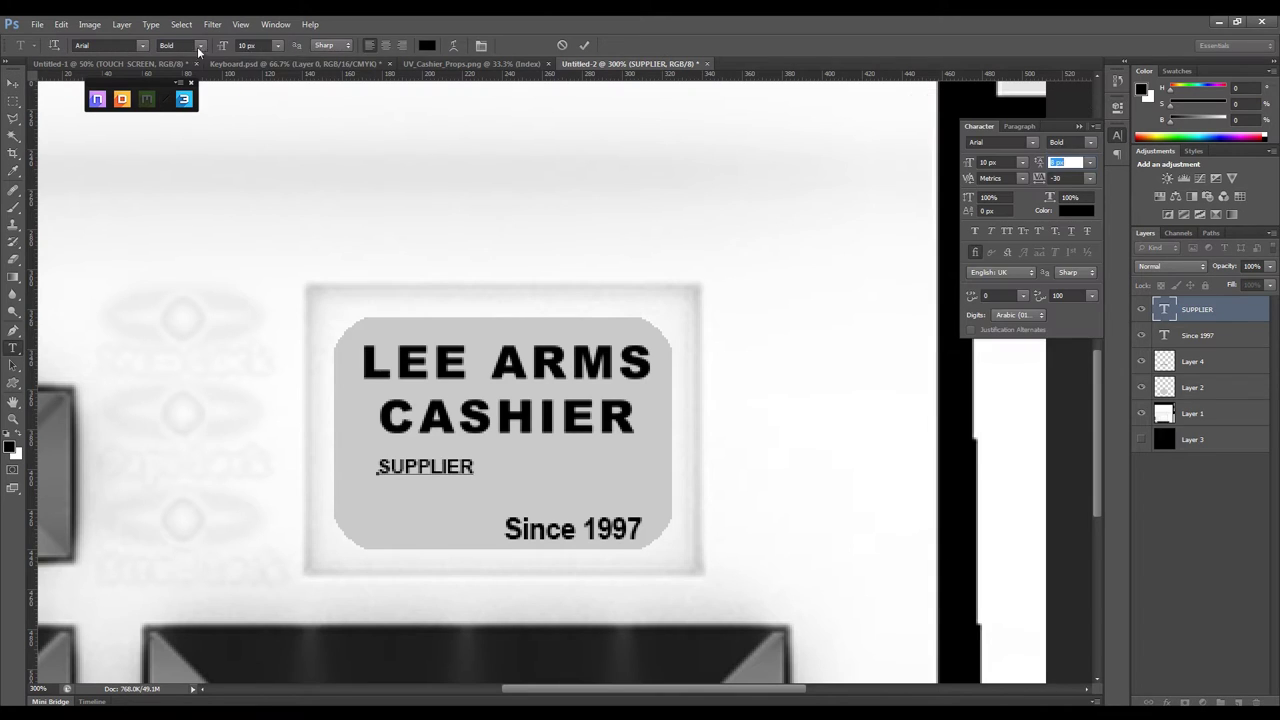
key("ctrl+a")
type("14")
left_click(12, 83)
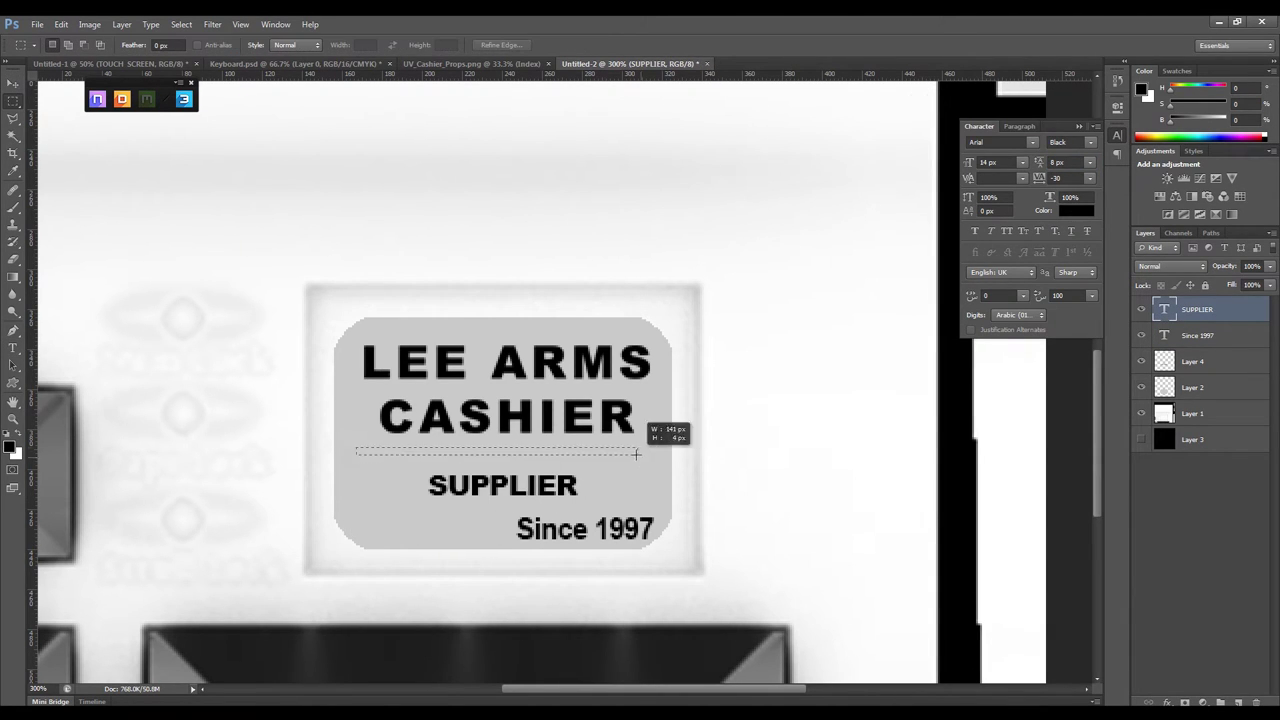
Fill a thin black divider line across the sign and review the whole layout
key("alt+BackSpace")
key("ctrl+d")
key("ctrl+1")
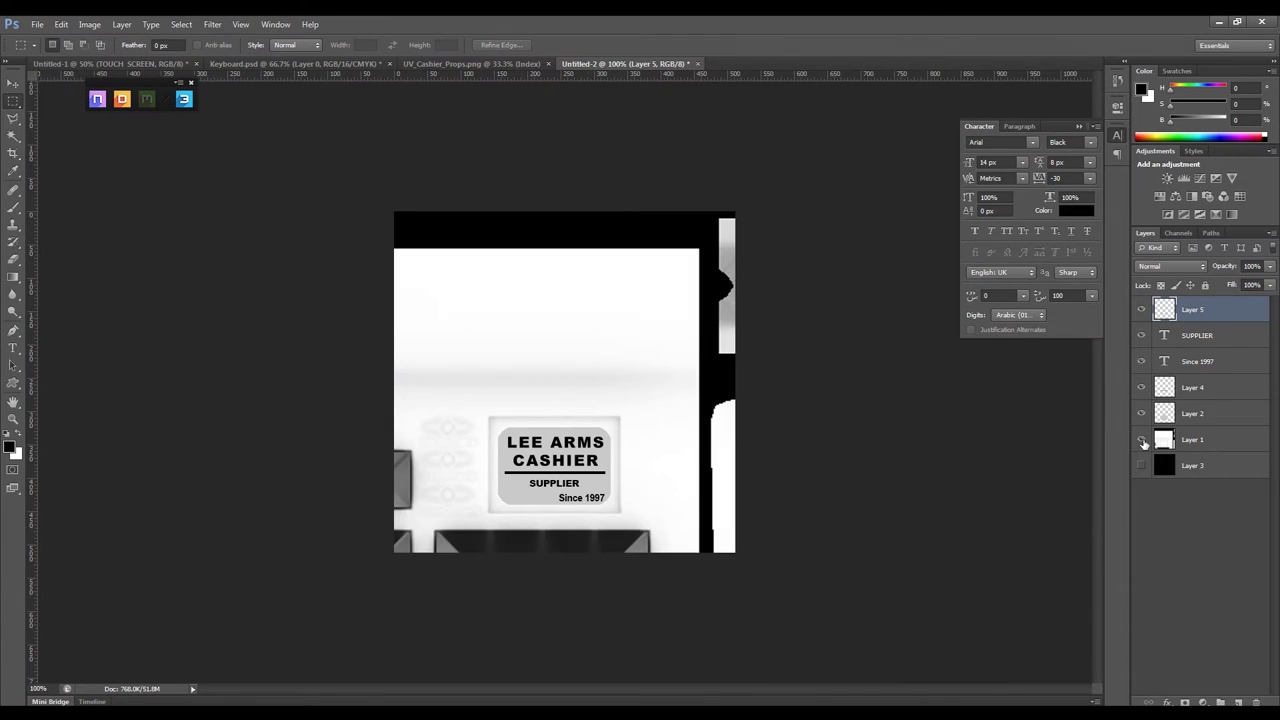
left_click(1141, 439)
left_click(1141, 439)
Add a black-framed white panel above the sign, hiding Since 1997 and the background
left_click_drag(493, 421, 540, 455)
left_click(1141, 387)
left_click(1141, 361)
left_click(1141, 439)
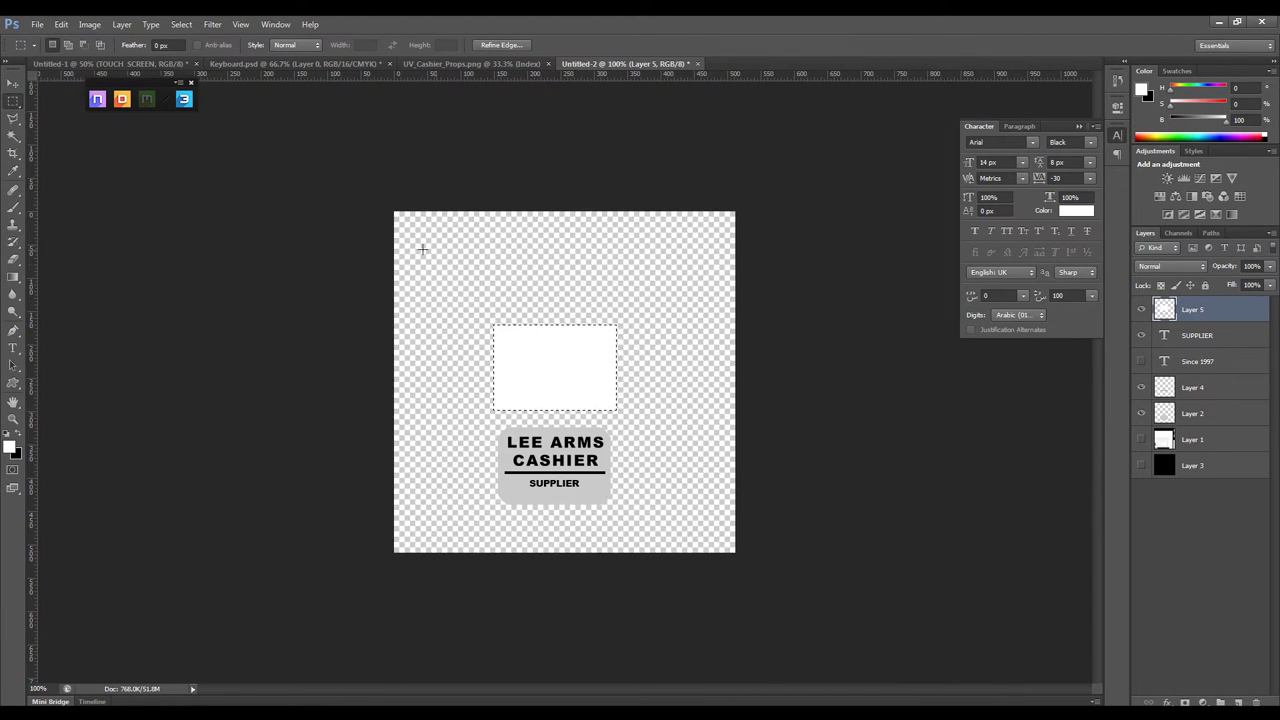
key("ctrl+BackSpace")
key("ctrl+d")
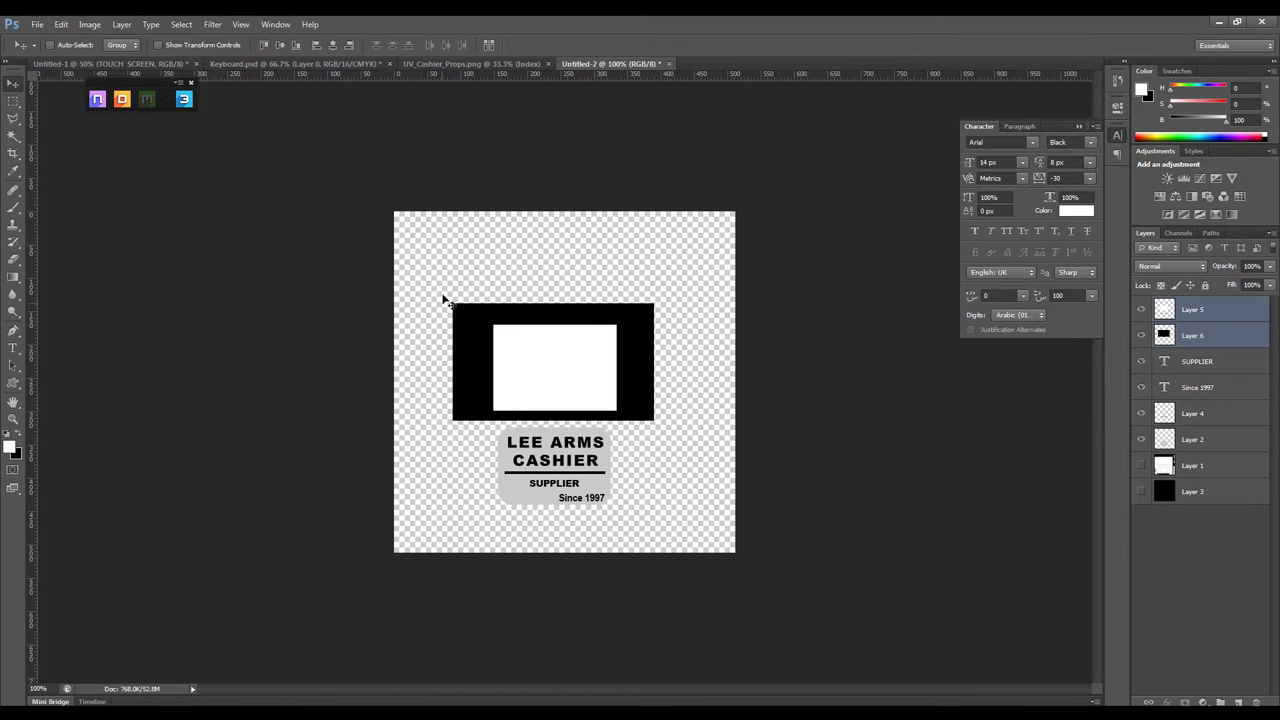
key("ctrl+j")
mouse_move(571, 391)
left_mouse_down("ctrl")
mouse_move(571, 309)
mouse_move(601, 364)
left_mouse_up("ctrl")
key("ctrl+t")
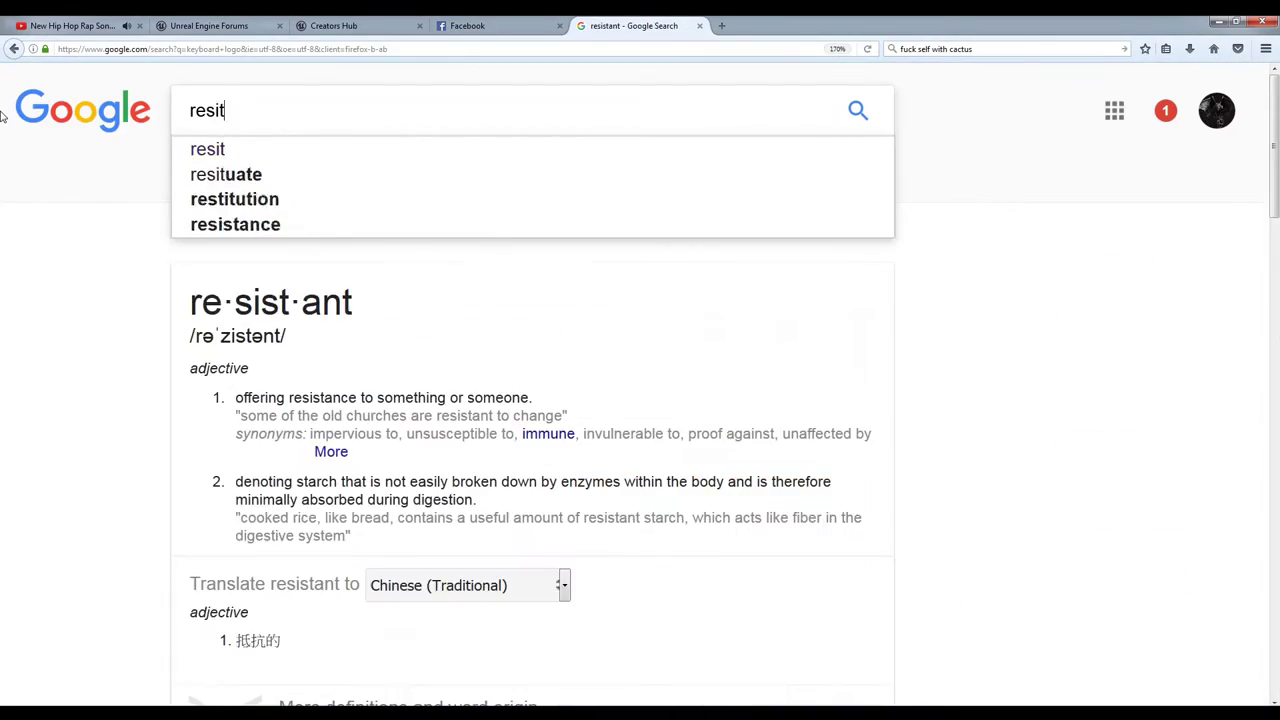
Scroll Google's results for 'resistant' to read its spelling and definition
scroll(640, 360, "down", 3)
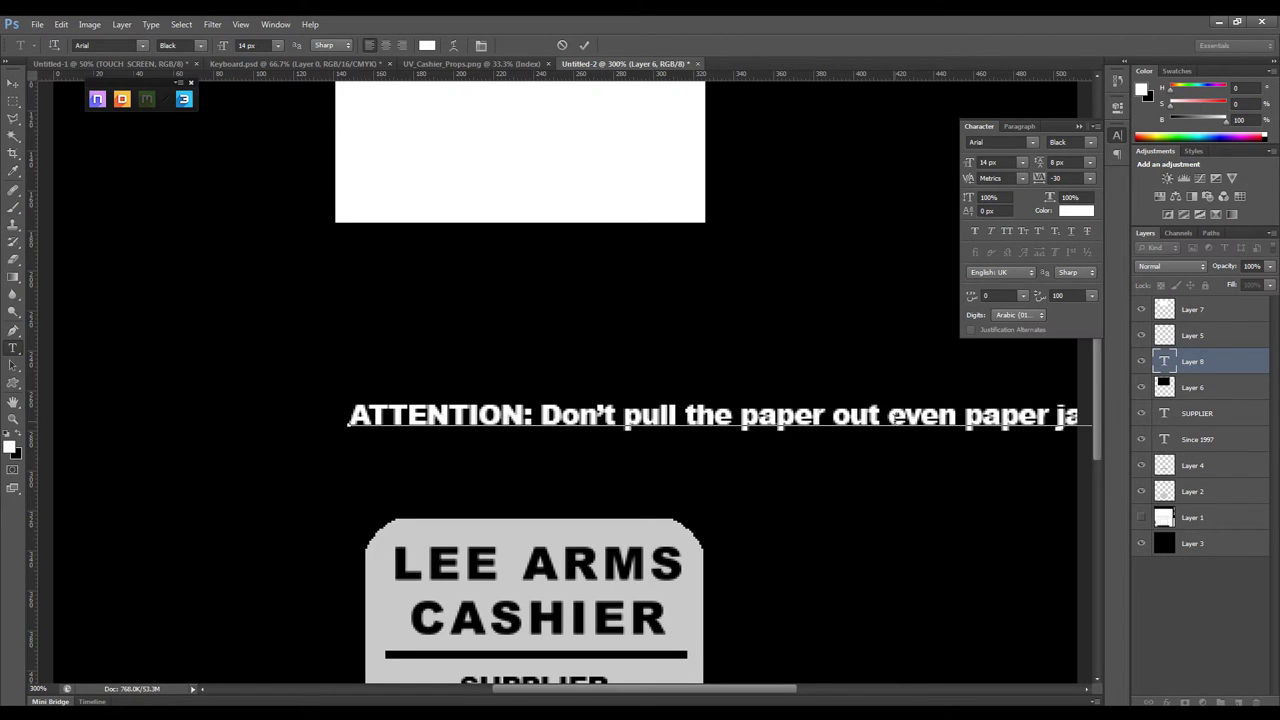
Reset the ATTENTION text to 0 tracking and auto leading, breaking it onto a new line
key("ctrl+a")
left_click(1090, 178)
left_click(1090, 162)
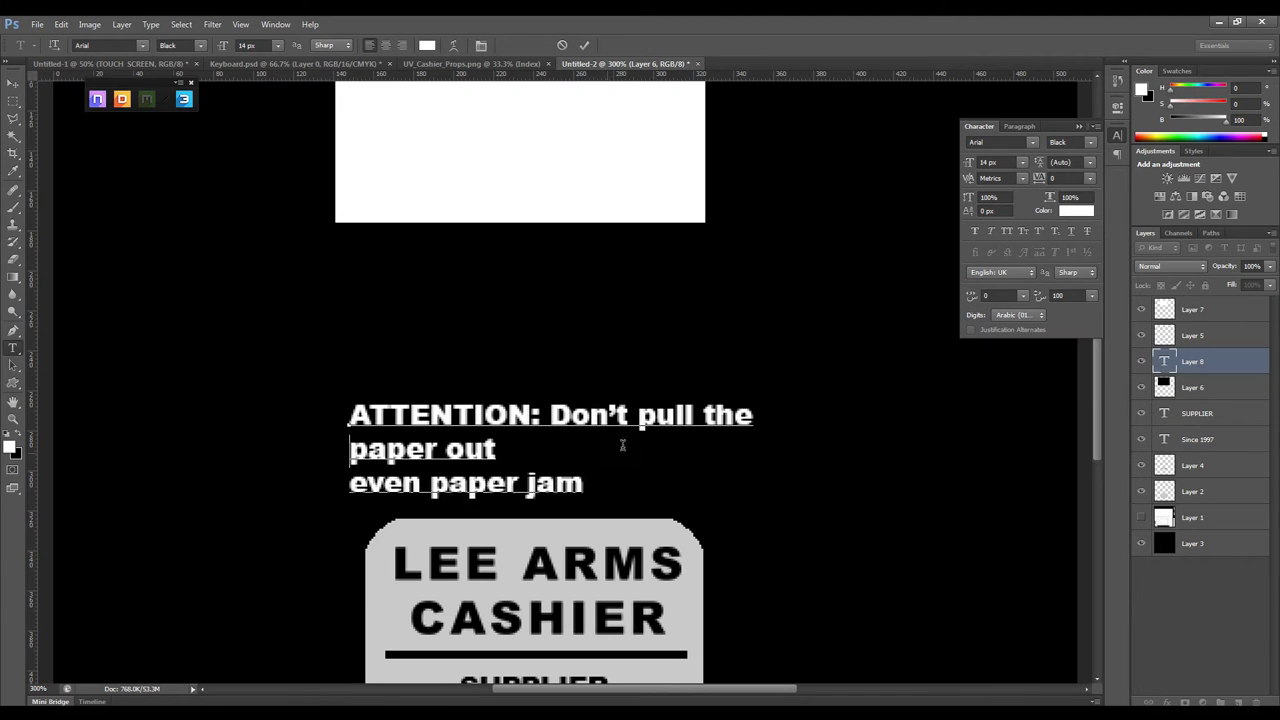
key("Return")
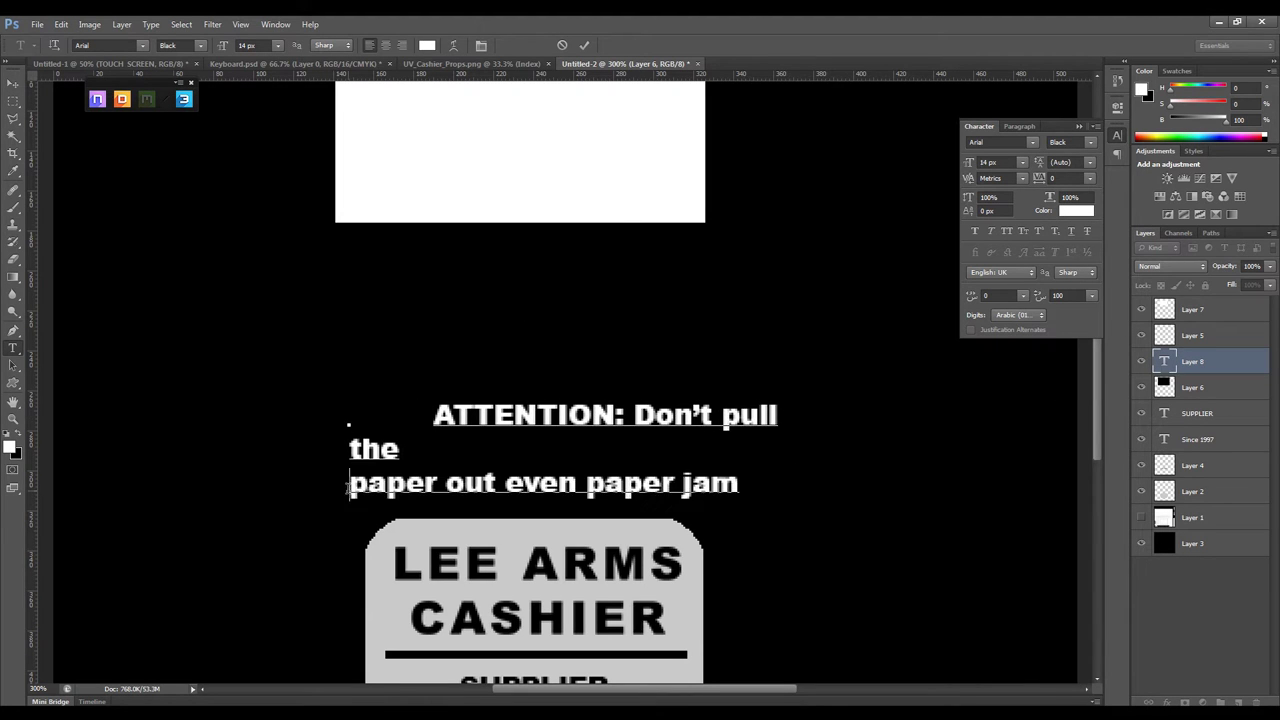
key("ctrl+Return")
Draw a yellow warning triangle on a new layer and start an '!' inside it
key("l")
left_click(1238, 703)
key("alt+BackSpace")
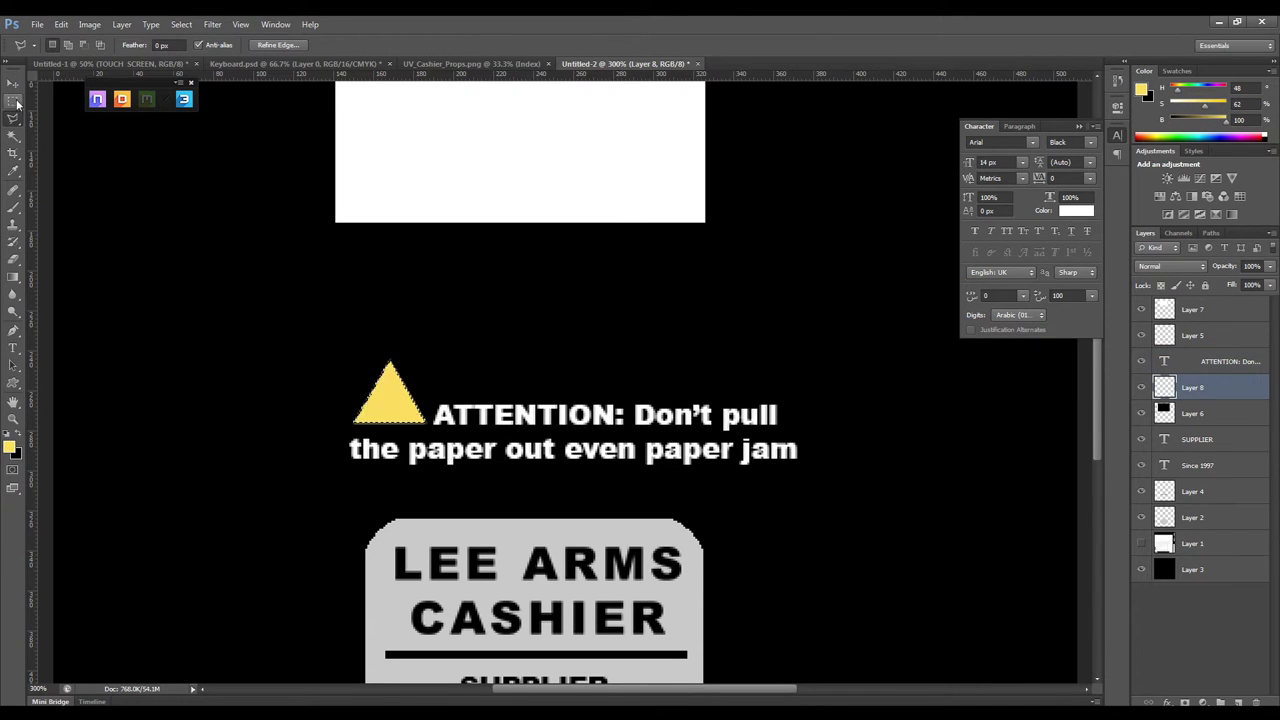
key("t")
left_click(238, 340)
type("!")
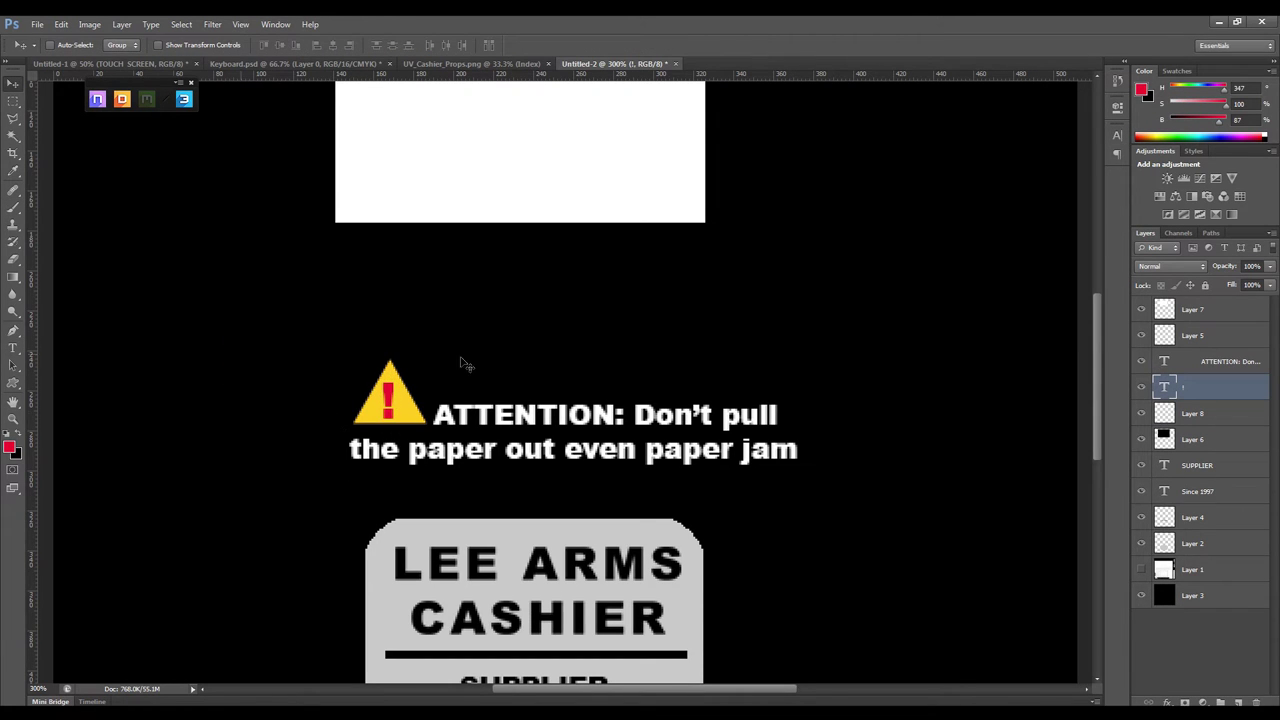
Recolour the ATTENTION notice text grey
double_click(465, 365)
left_click(430, 44)
left_click(1137, 120)
key("ctrl+Return")
Hide the black background layer and add a new panel layer with a dark grey colour
key("m")
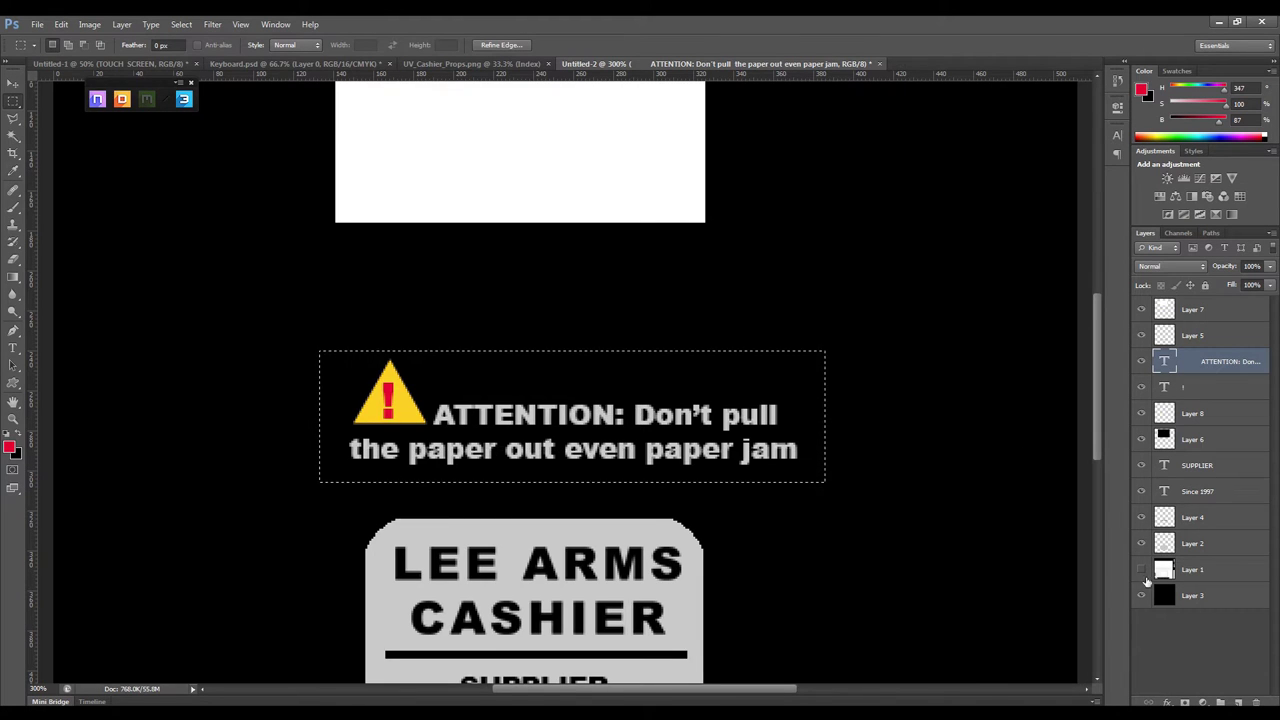
left_click(1141, 595)
left_click(1238, 703)
key("d")
left_click(1141, 89)
left_click(1141, 121)
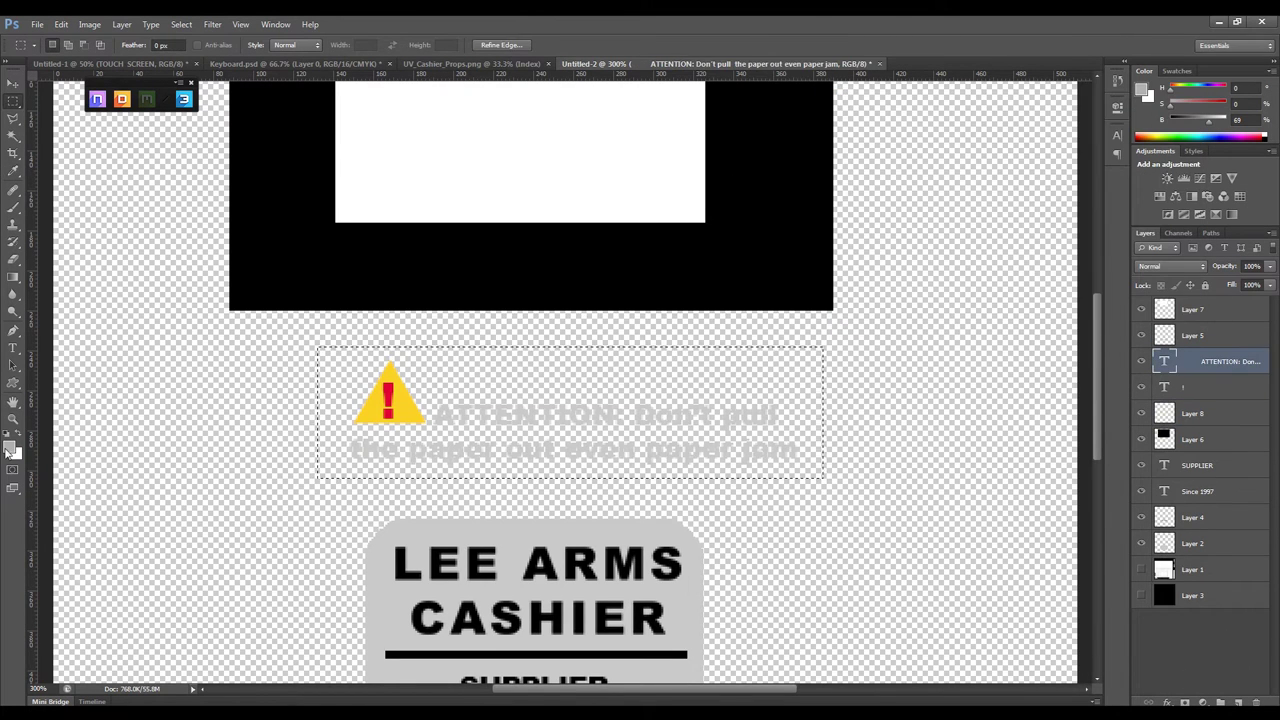
left_click(1141, 89)
Fill a rounded dark grey panel behind the ATTENTION notice
left_click(1141, 121)
key("alt+BackSpace")
key("ctrl+1")
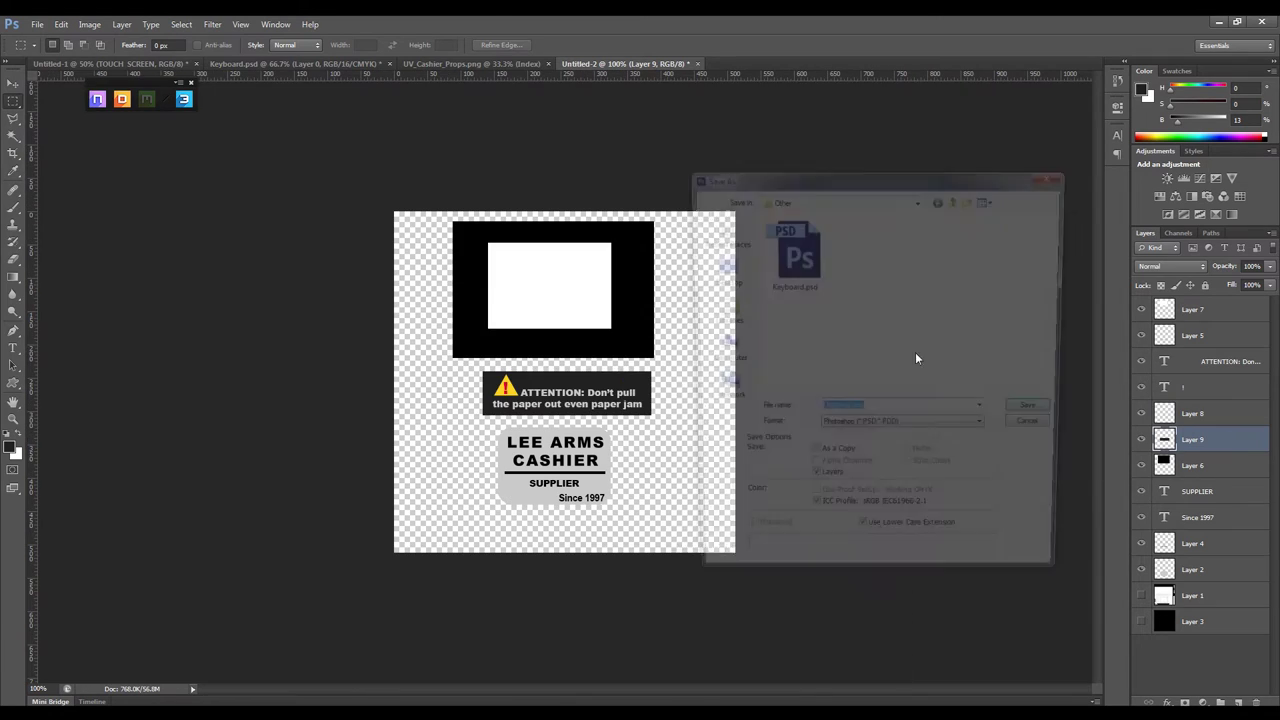
key("ctrl+z")
left_click(181, 24)
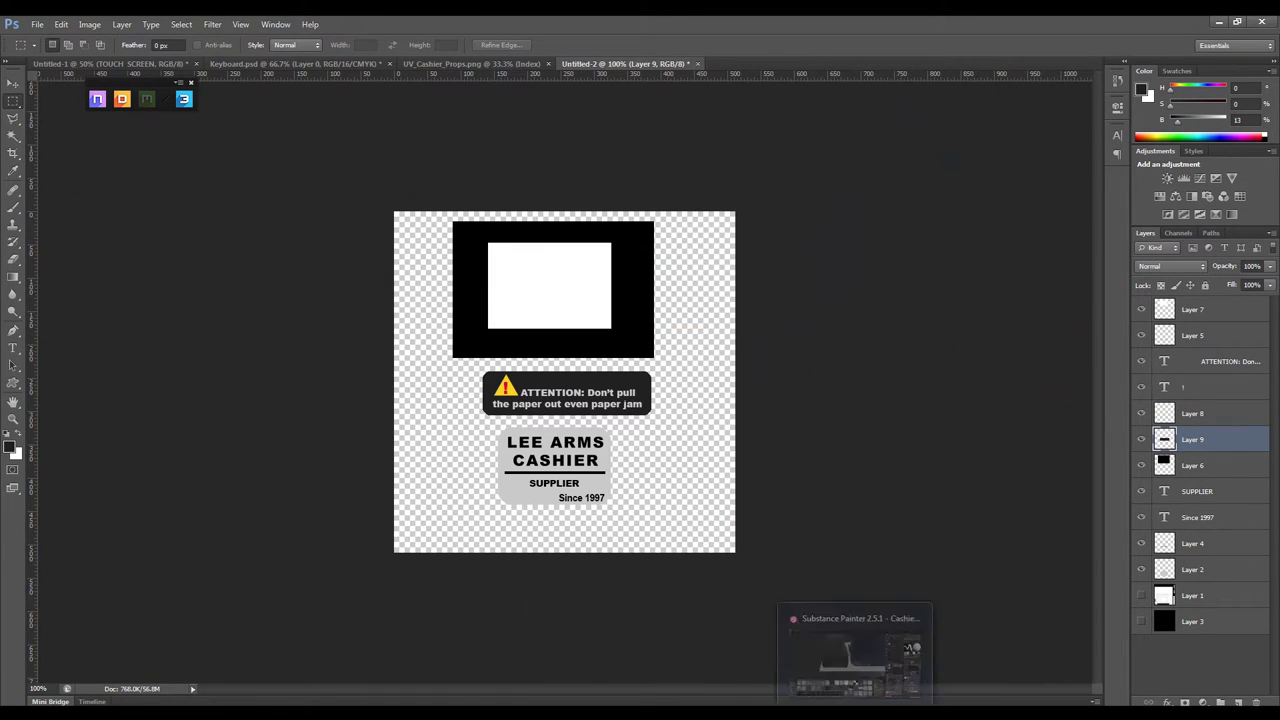
left_click(855, 650)
Import Sticker.png as a texture and add a Sticker folder with a paint layer
left_click(803, 229)
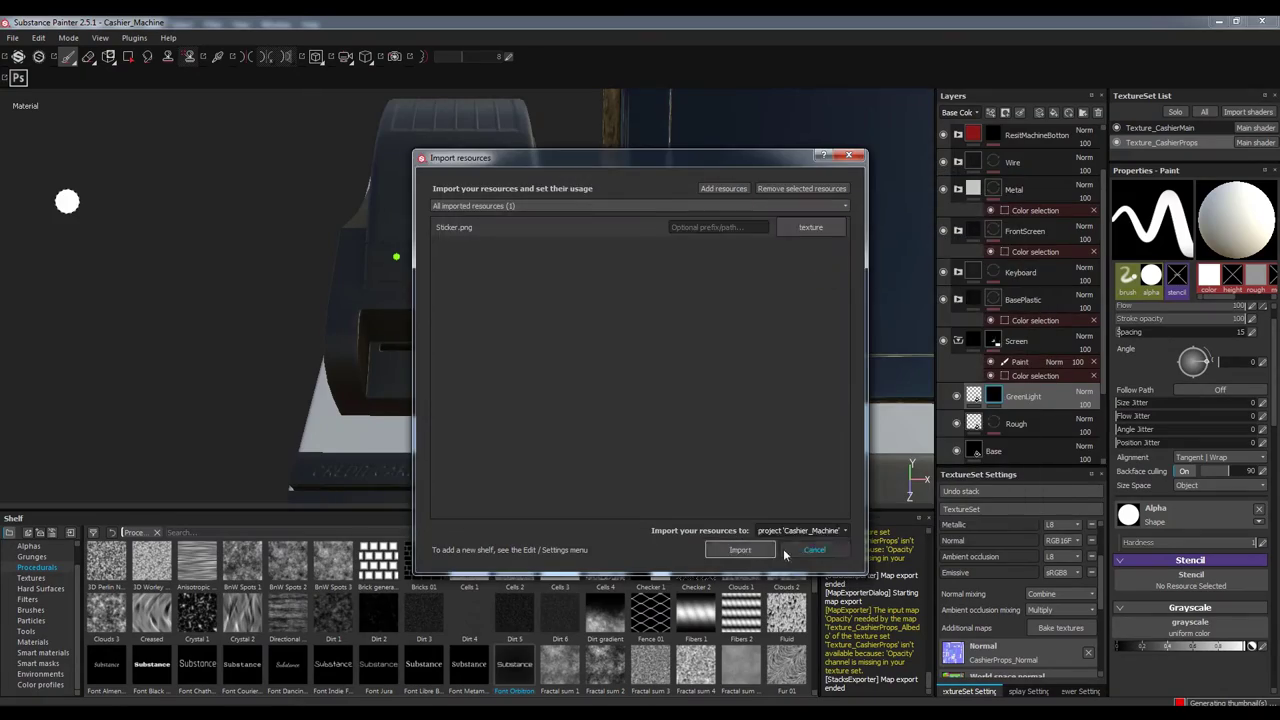
left_click(772, 551)
mouse_move(600, 400)
left_mouse_down("alt")
mouse_move(512, 407)
mouse_move(760, 300)
left_mouse_up("alt")
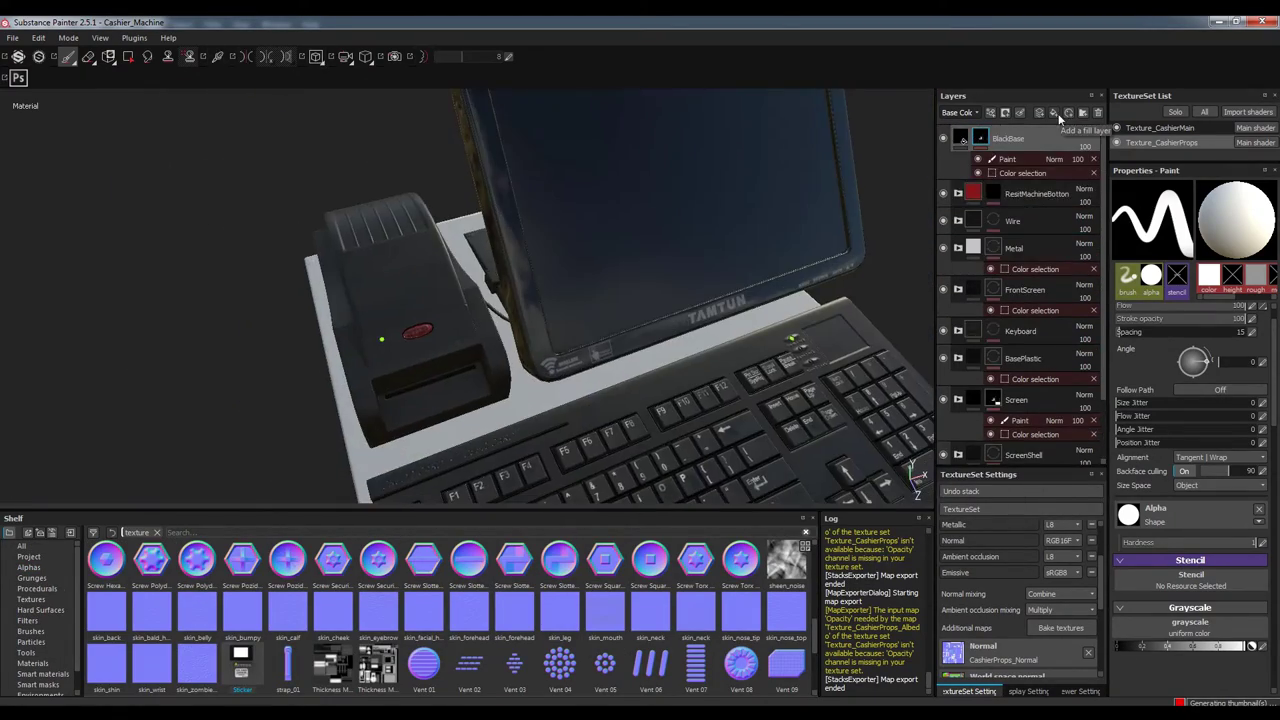
left_click(1058, 115)
right_click(1005, 197)
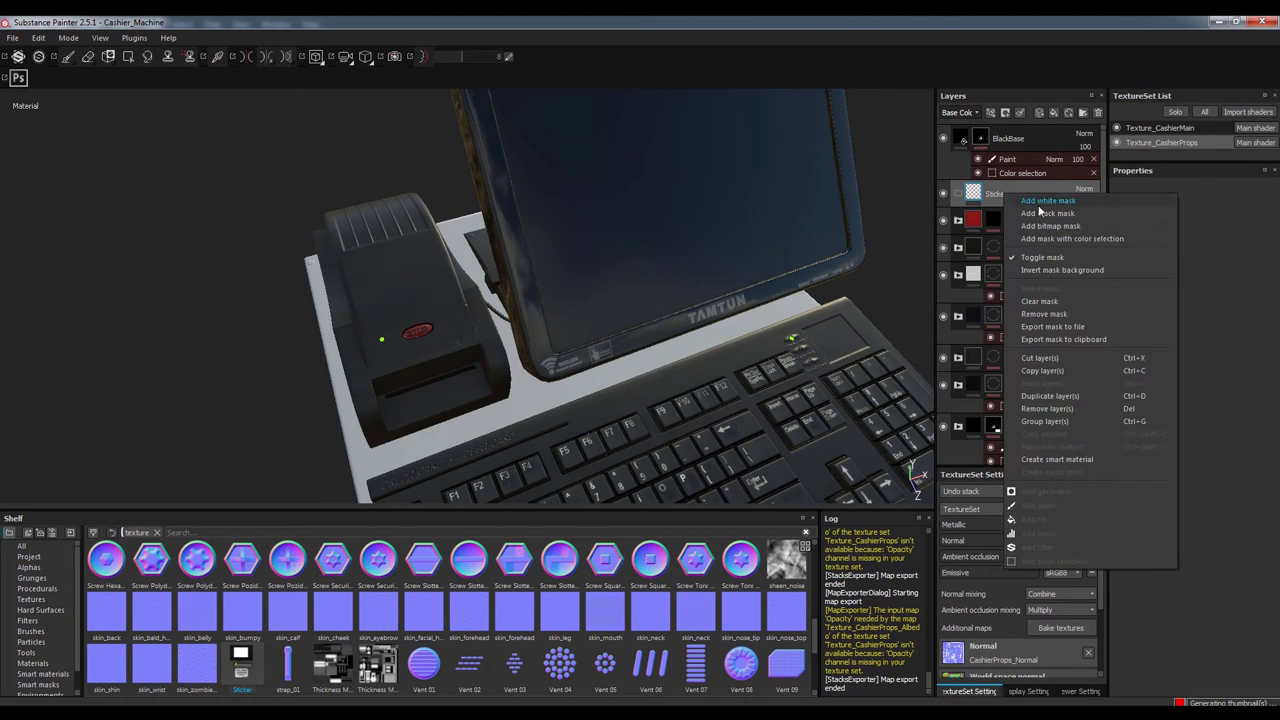
left_click(1041, 116)
Set the Sticker texture as the projected Base Color and orbit toward the keyboard and printer
left_click(106, 60)
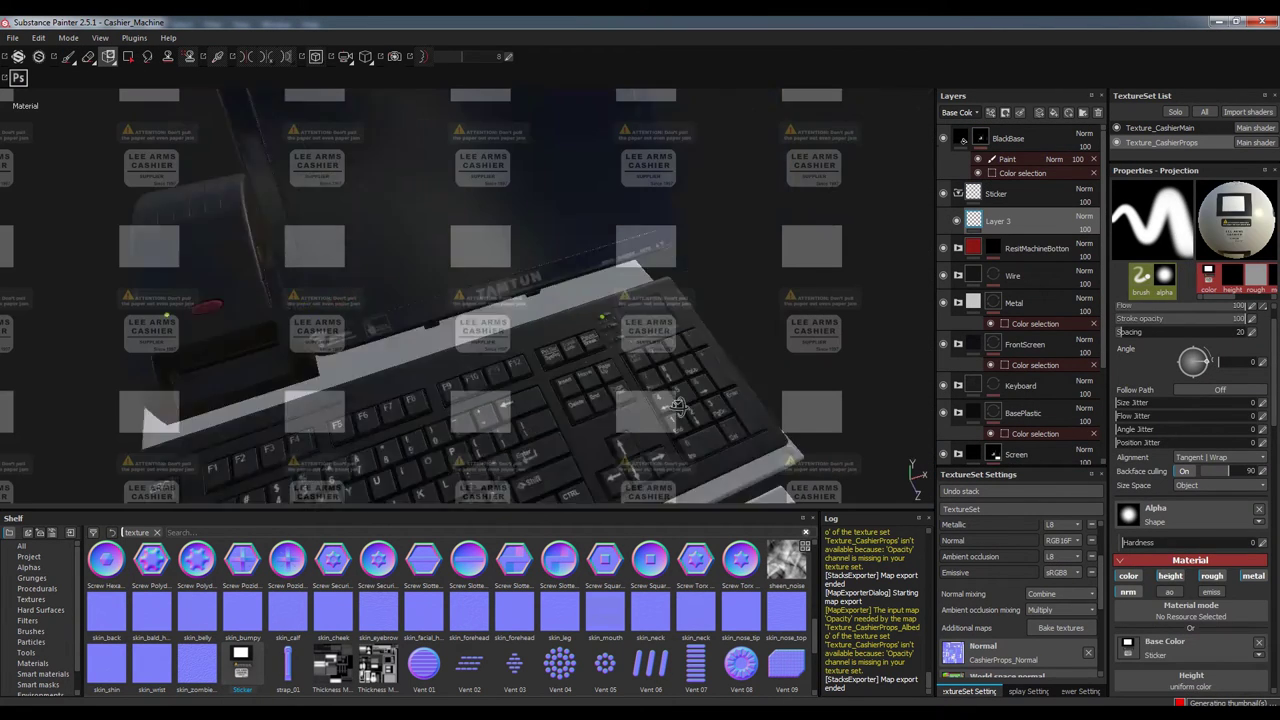
left_click_drag(480, 300, 645, 312, "alt")
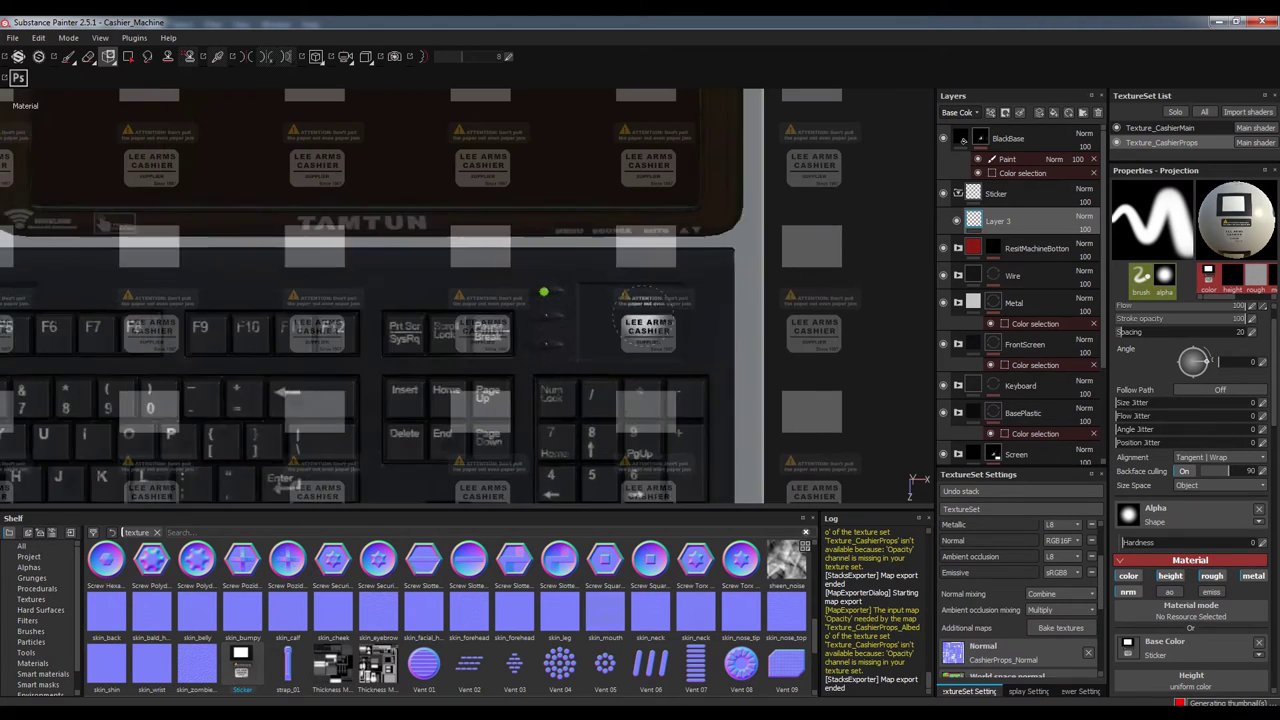
scroll(645, 312, "down", 2)
scroll(655, 306, "down", 2)
scroll(665, 301, "down", 2)
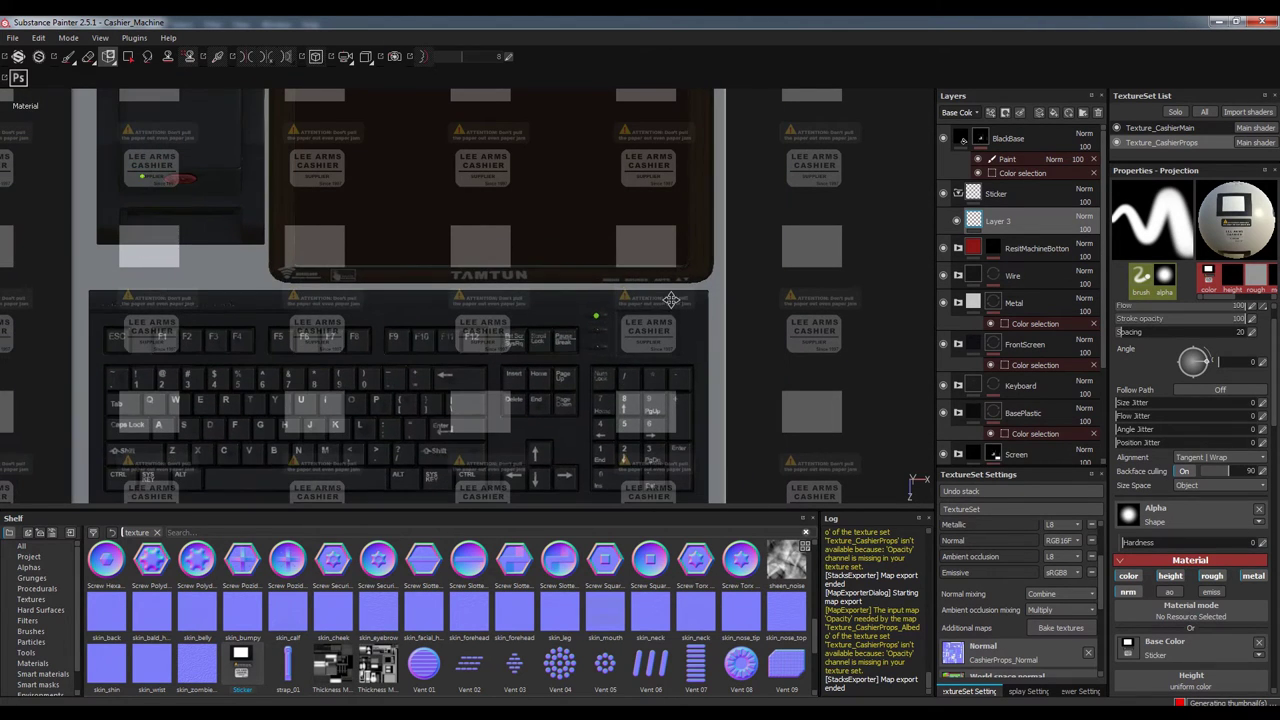
left_click_drag(665, 301, 673, 308, "alt")
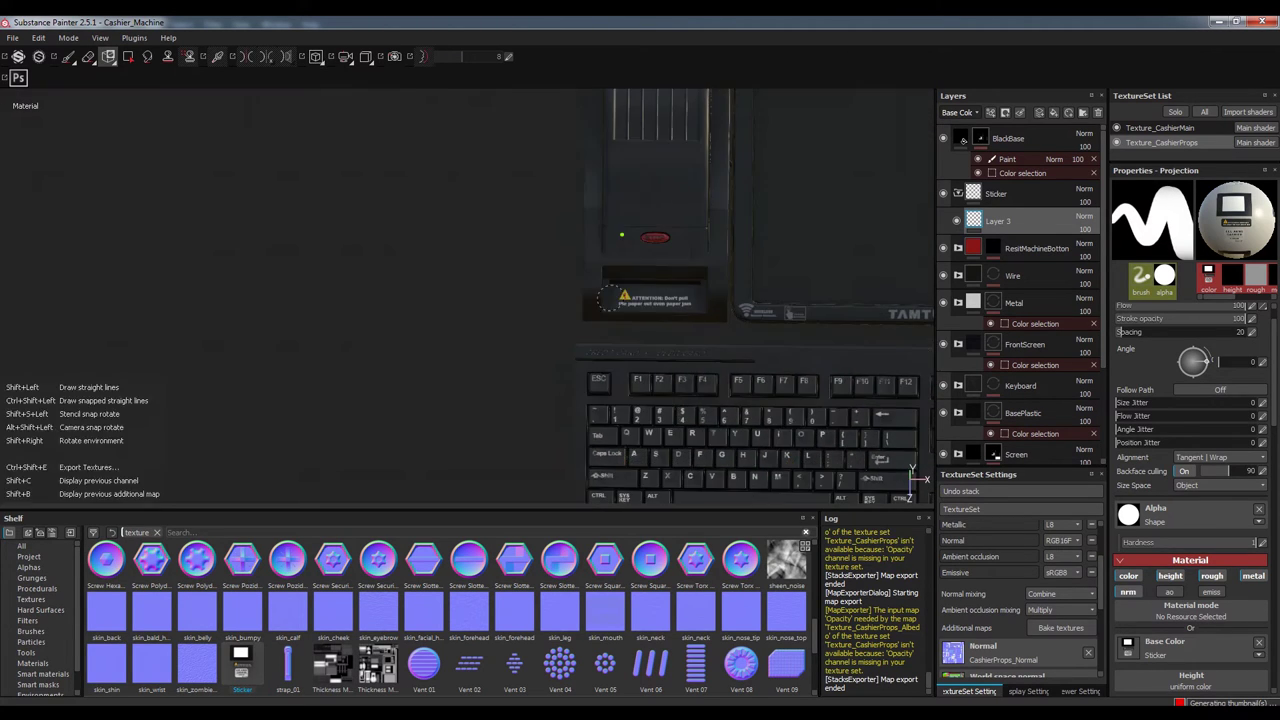
mouse_move(673, 308)
left_mouse_down("alt")
mouse_move(767, 390)
mouse_move(820, 360)
left_mouse_up("alt")
Add a fill effect to Layer 3 using the Sticker texture as its colour
right_click(1000, 221)
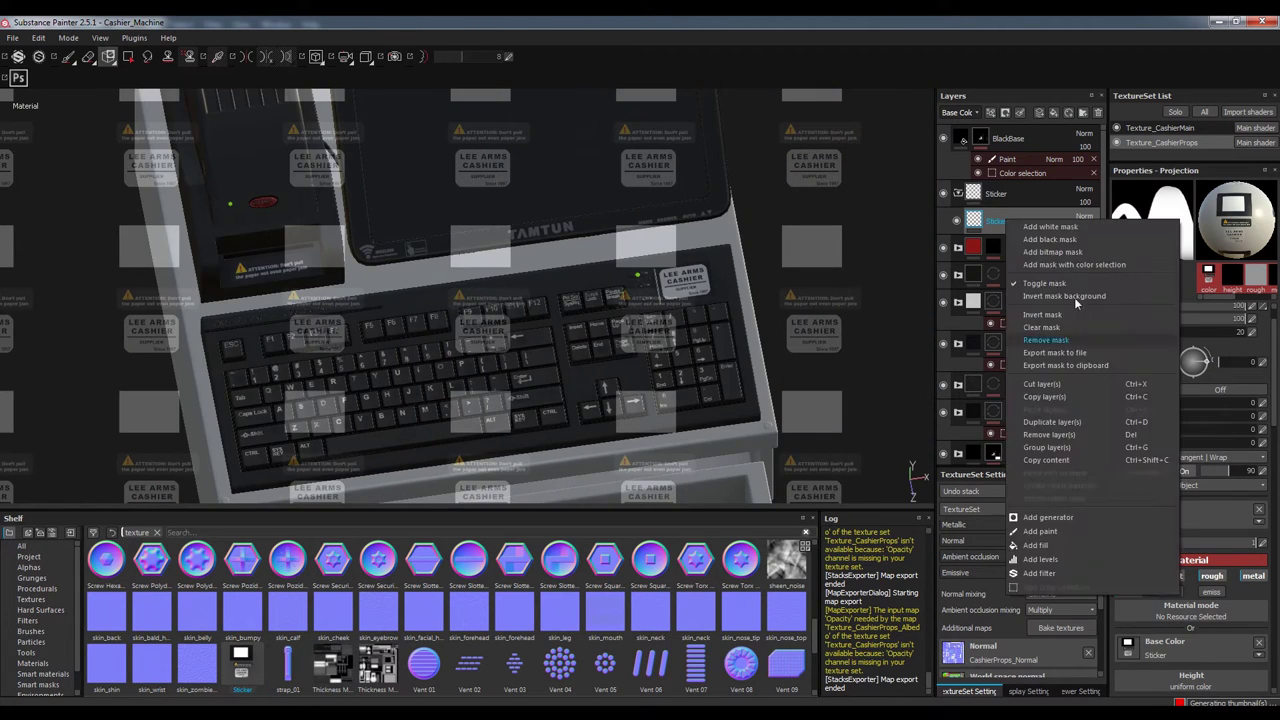
left_click(1074, 297)
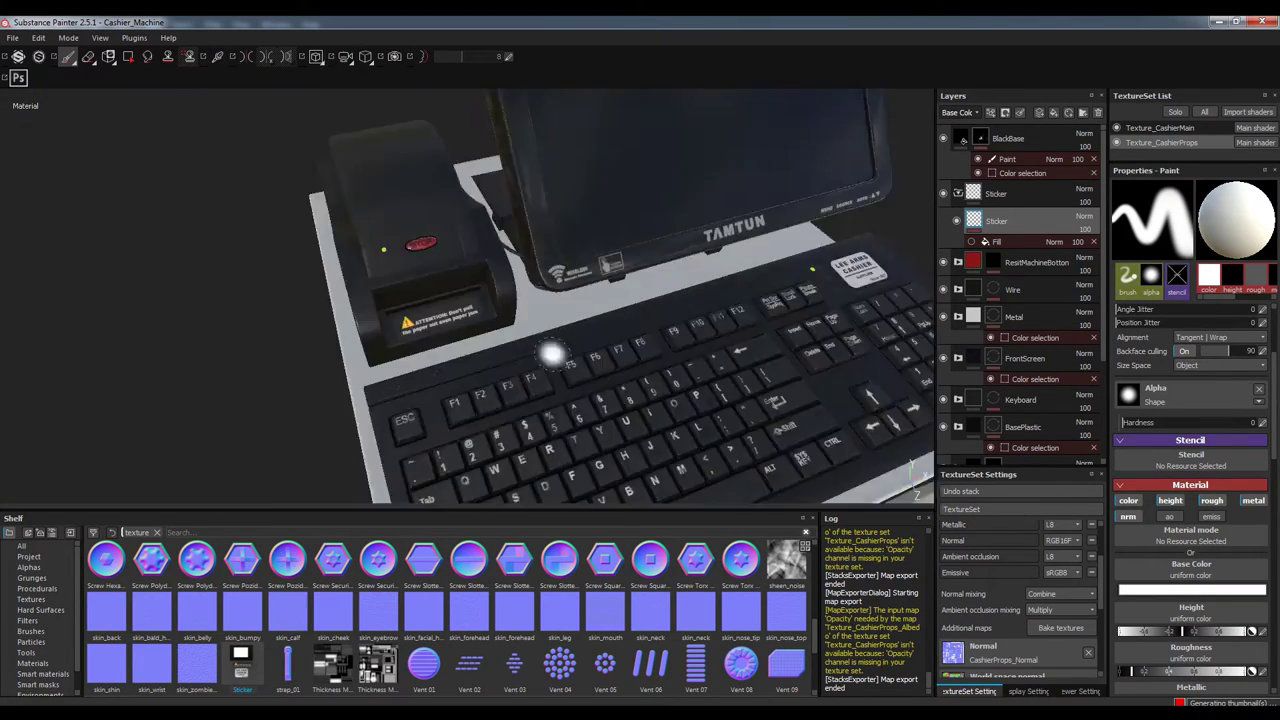
left_click(1030, 241)
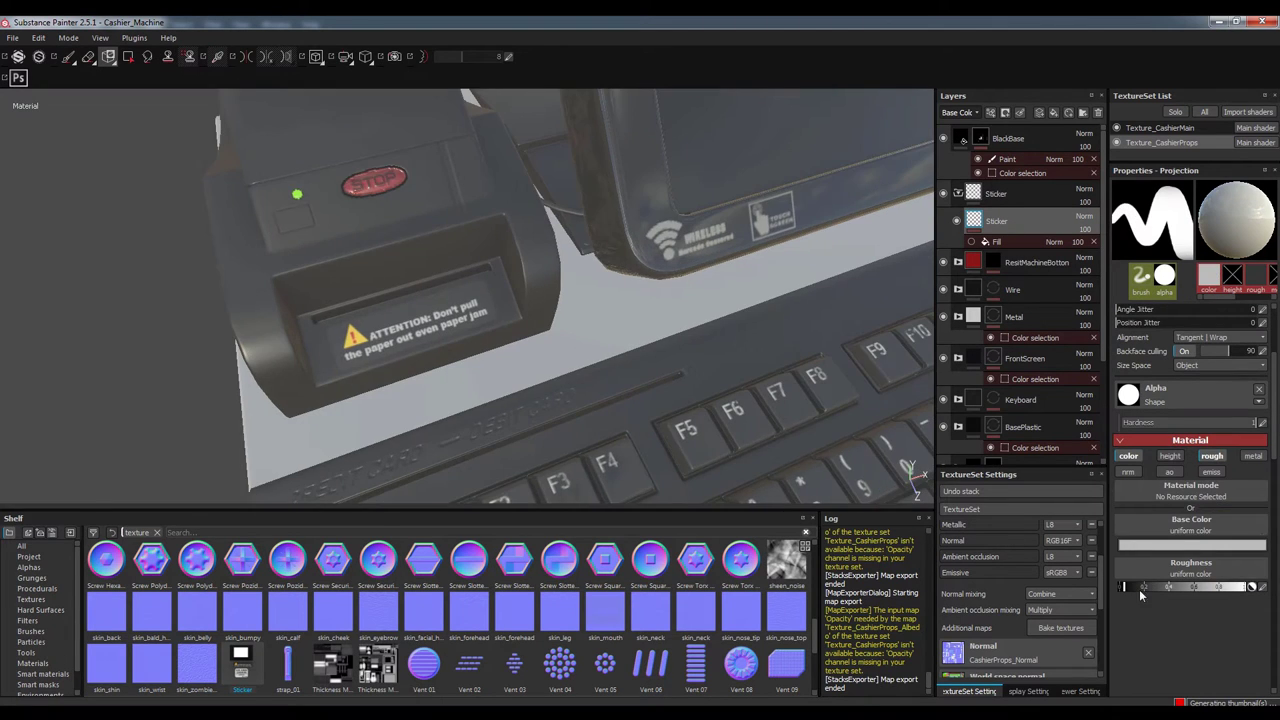
left_click_drag(1140, 594, 1190, 545)
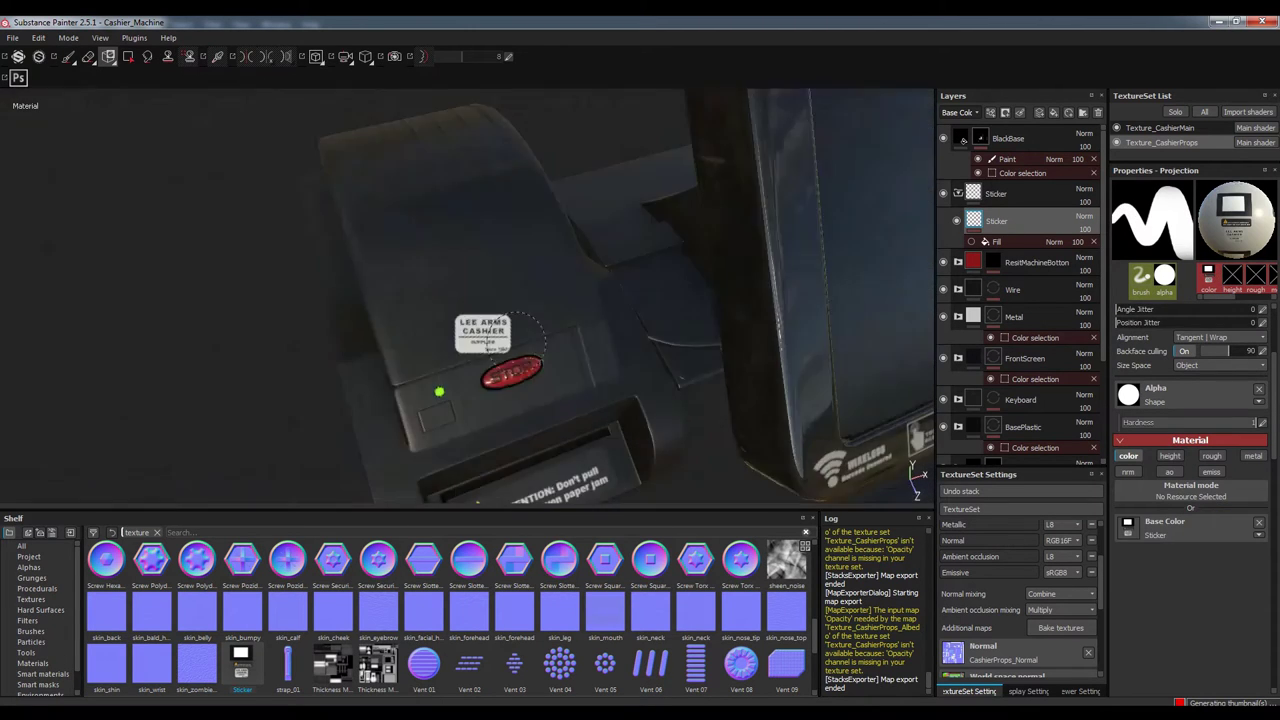
key("1")
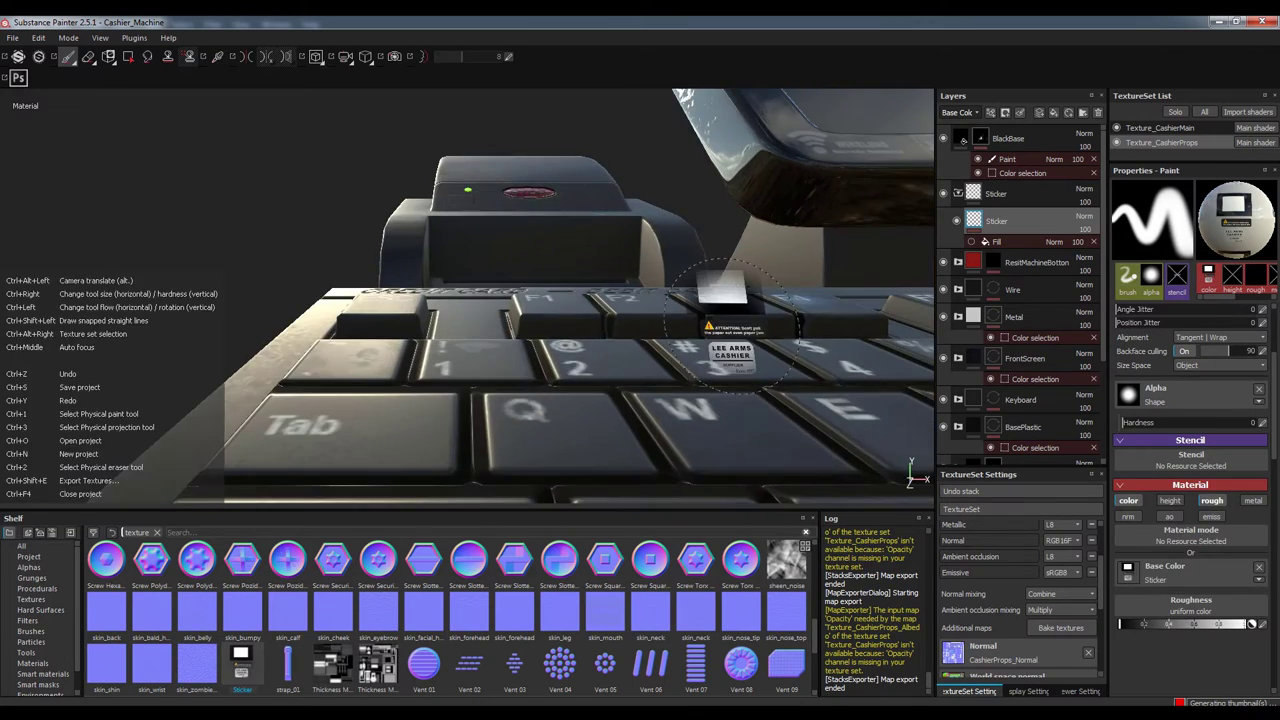
key("3")
Remove the sticker fill from Layer 3 and move in close to the receipt printer
mouse_move(458, 342)
left_mouse_down("alt")
mouse_move(530, 500)
mouse_move(505, 485)
left_mouse_up("alt")
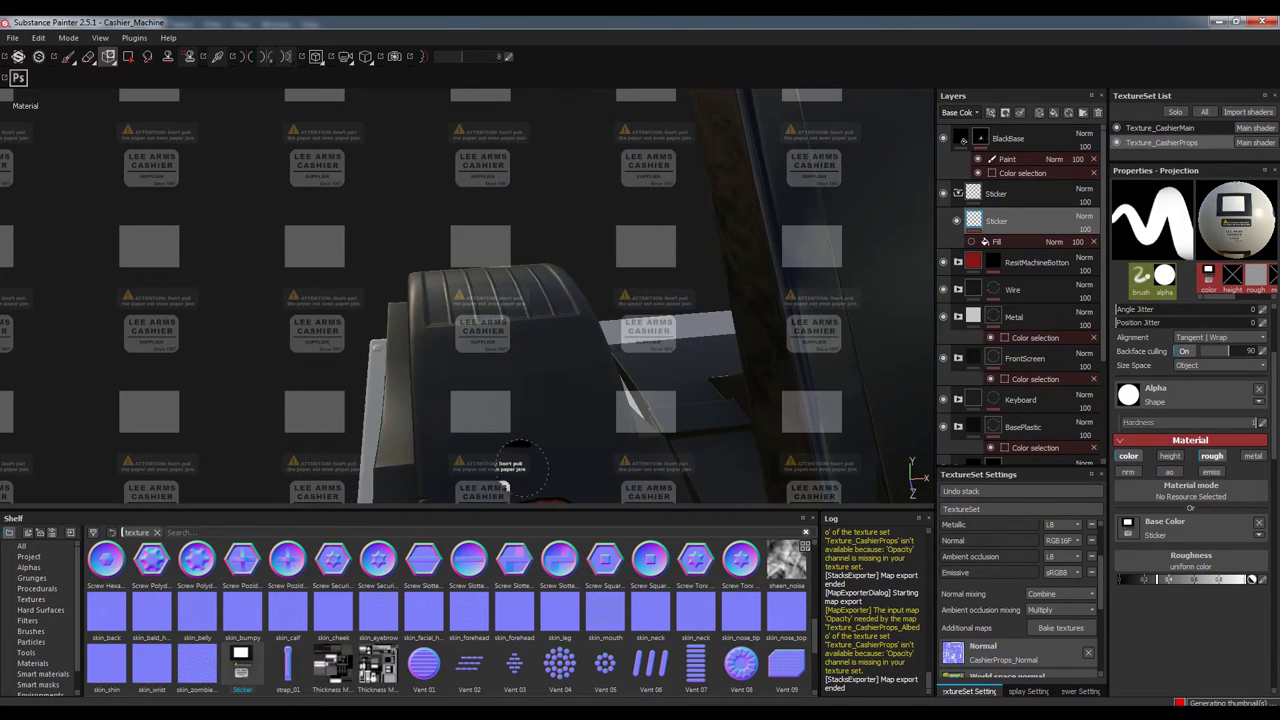
mouse_move(572, 432)
left_mouse_down("alt")
mouse_move(665, 385)
mouse_move(600, 300)
left_mouse_up("alt")
left_click(1048, 116)
left_click(1000, 200)
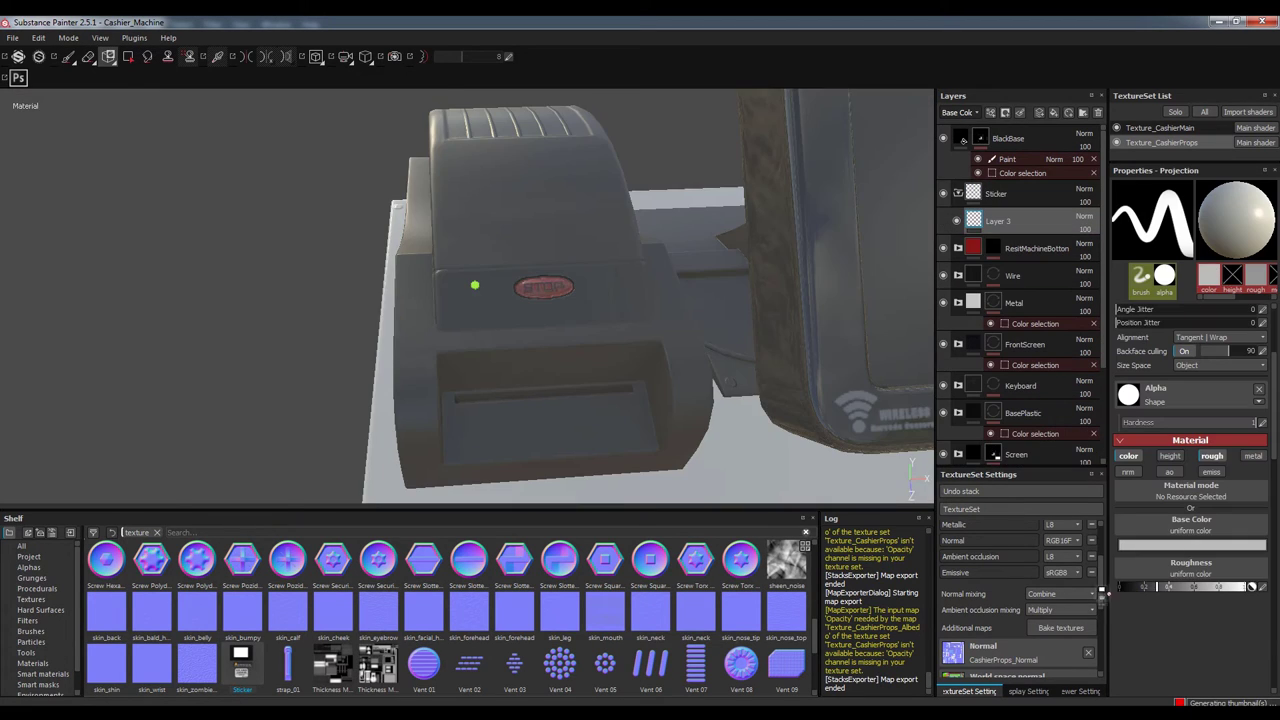
mouse_move(530, 358)
left_mouse_down("alt")
mouse_move(578, 307)
mouse_move(663, 432)
mouse_move(622, 358)
left_mouse_up("alt")
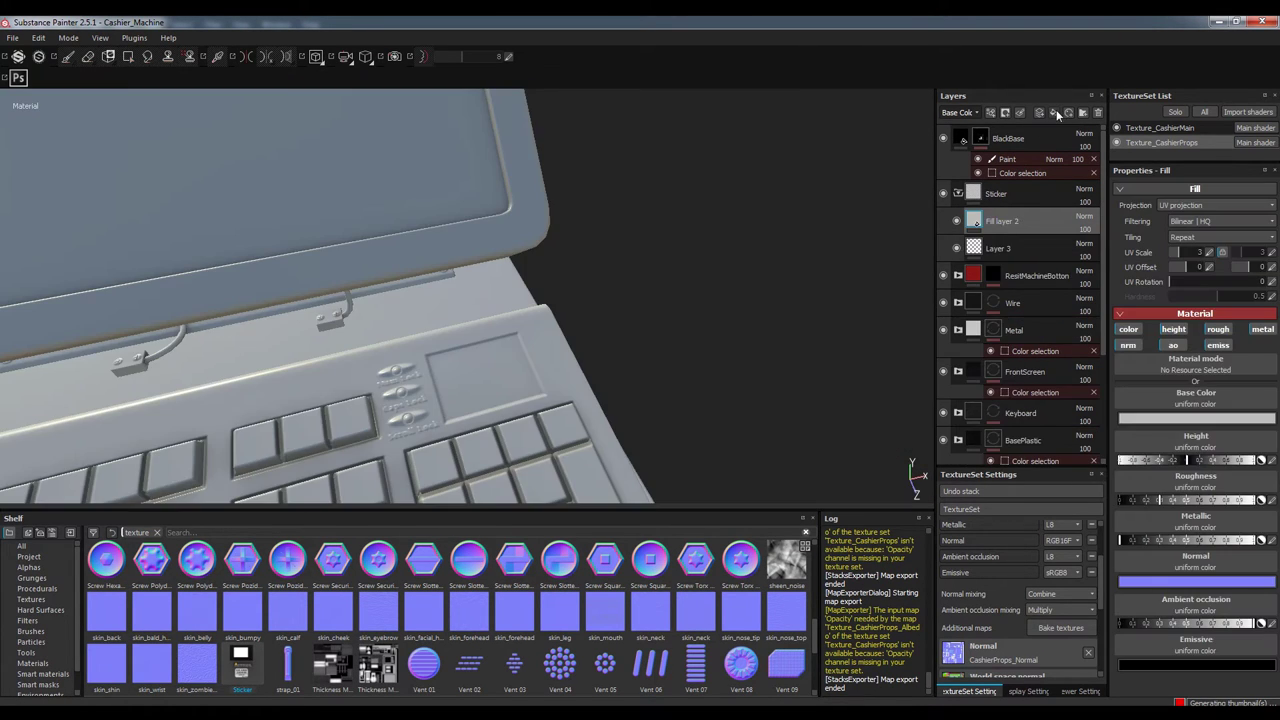
Add a Transparent folder in Sticker with a Transparent fill layer and a paint effect
left_click(1056, 113)
double_click(1012, 221)
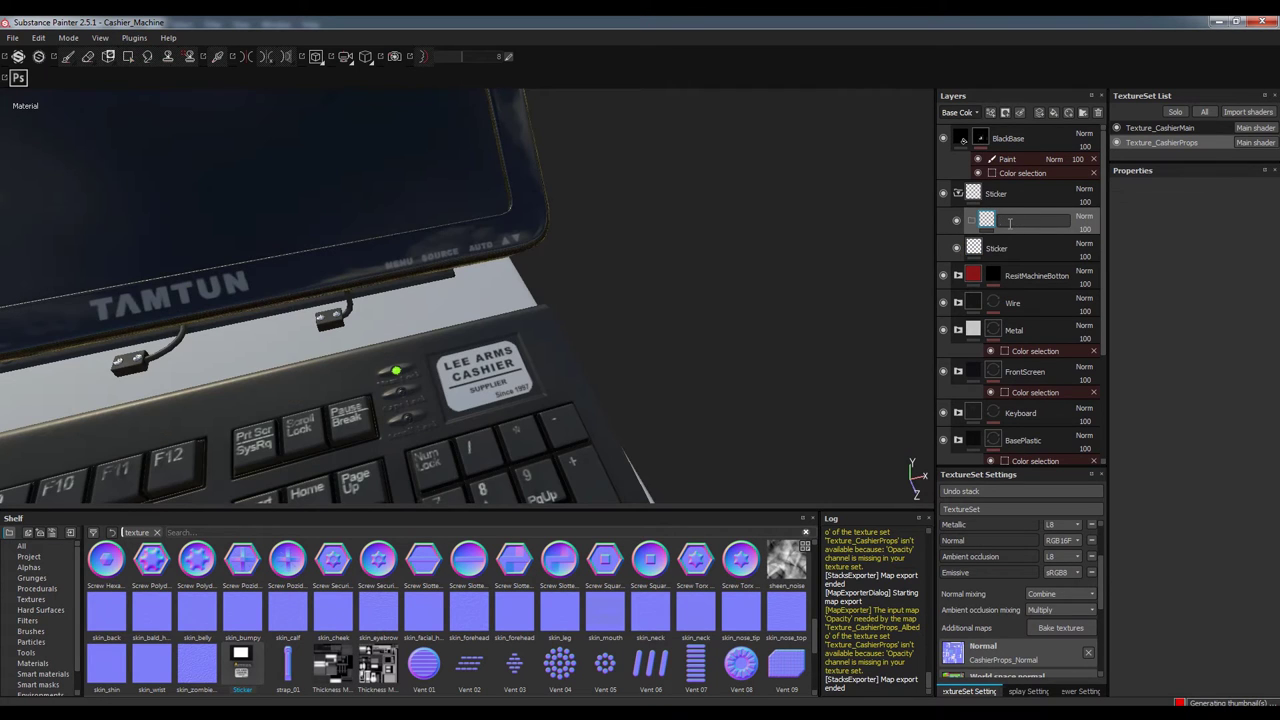
type("Transparent")
key("ctrl+shift+l")
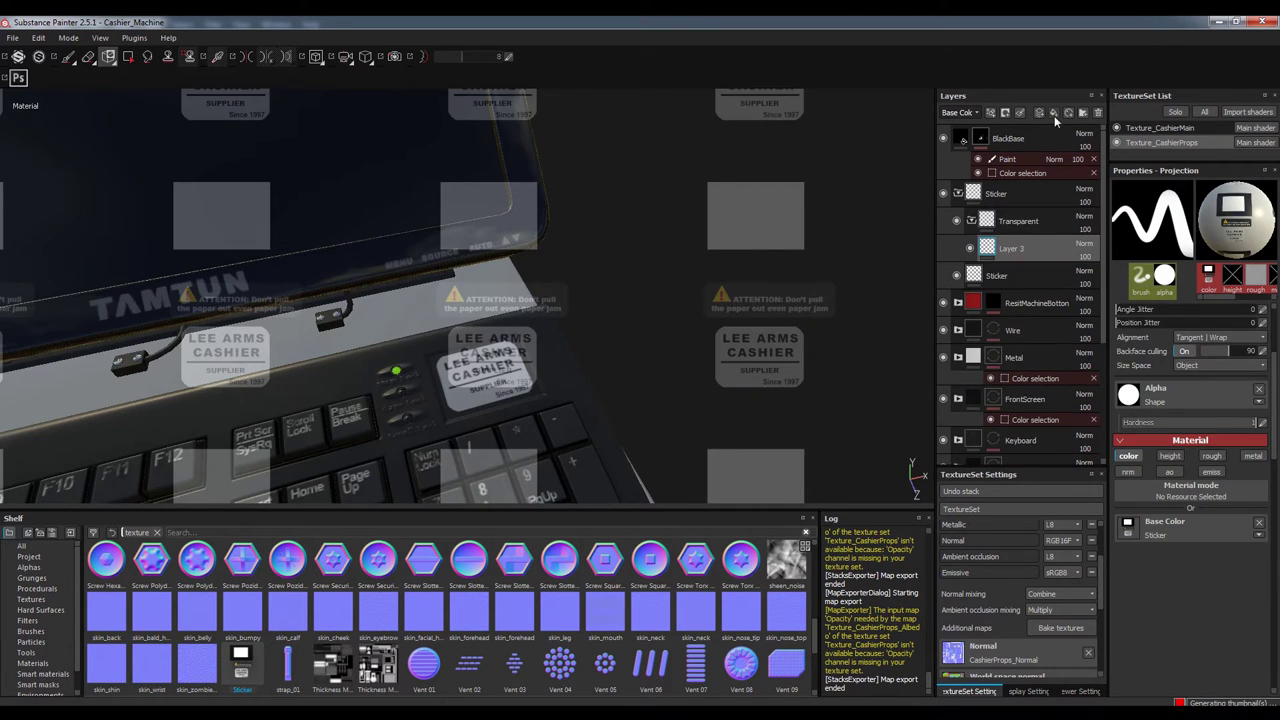
left_click(1055, 113)
type("Transparent")
mouse_move(700, 400)
left_mouse_down("alt")
mouse_move(614, 358)
mouse_move(700, 380)
mouse_move(660, 314)
mouse_move(671, 336)
left_mouse_up("alt")
right_click(1040, 248)
left_click(1092, 563)
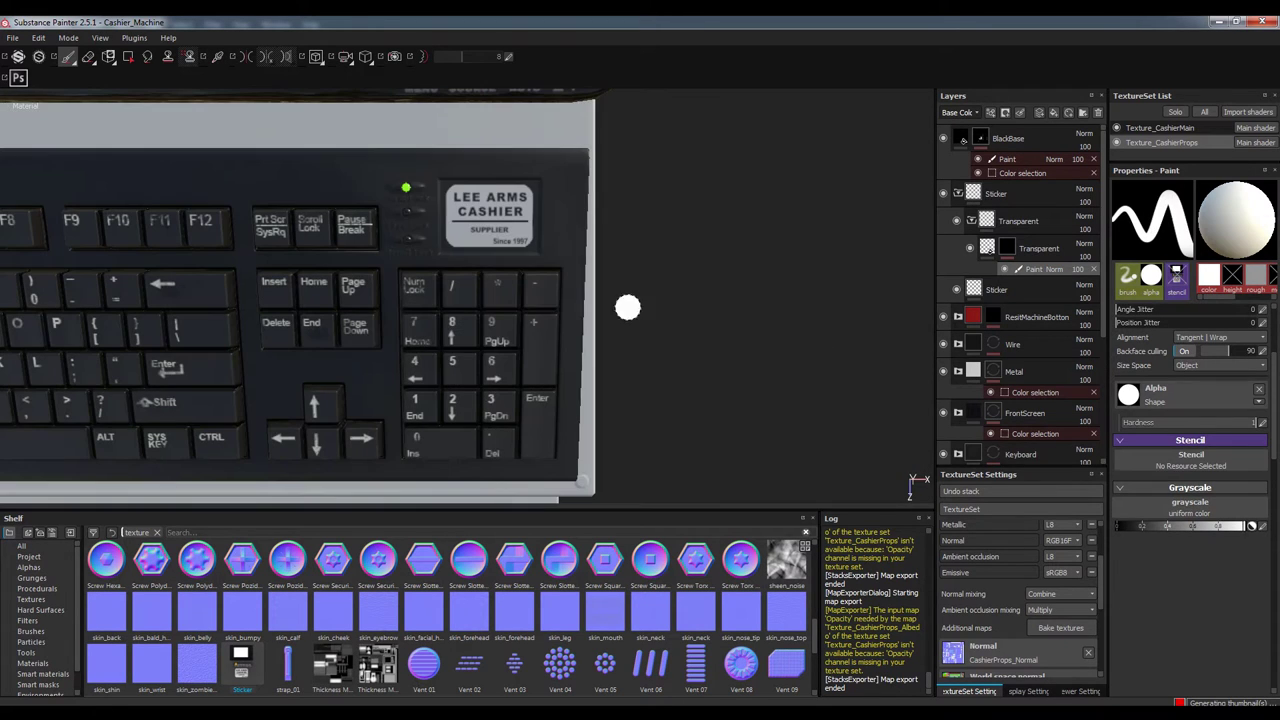
Paint and erase the Transparent layer's mask, then add another fill layer inside the folder
left_click(1036, 250)
key("1")
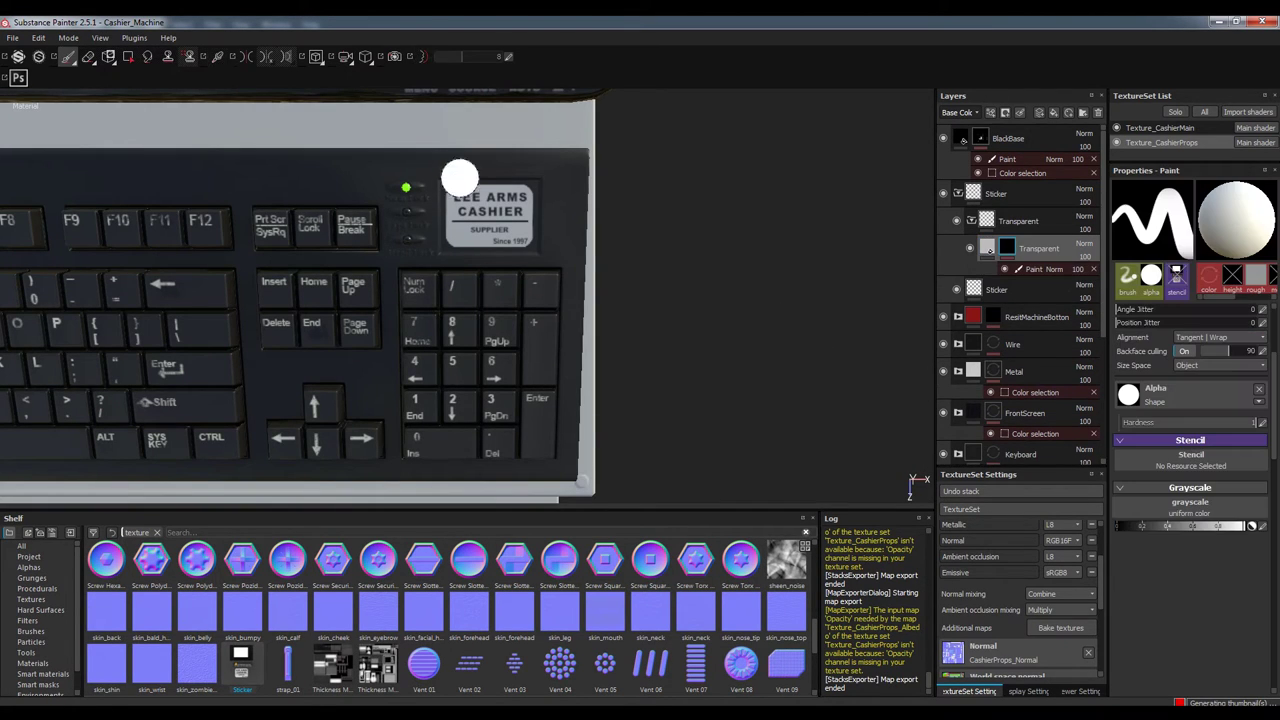
key("2")
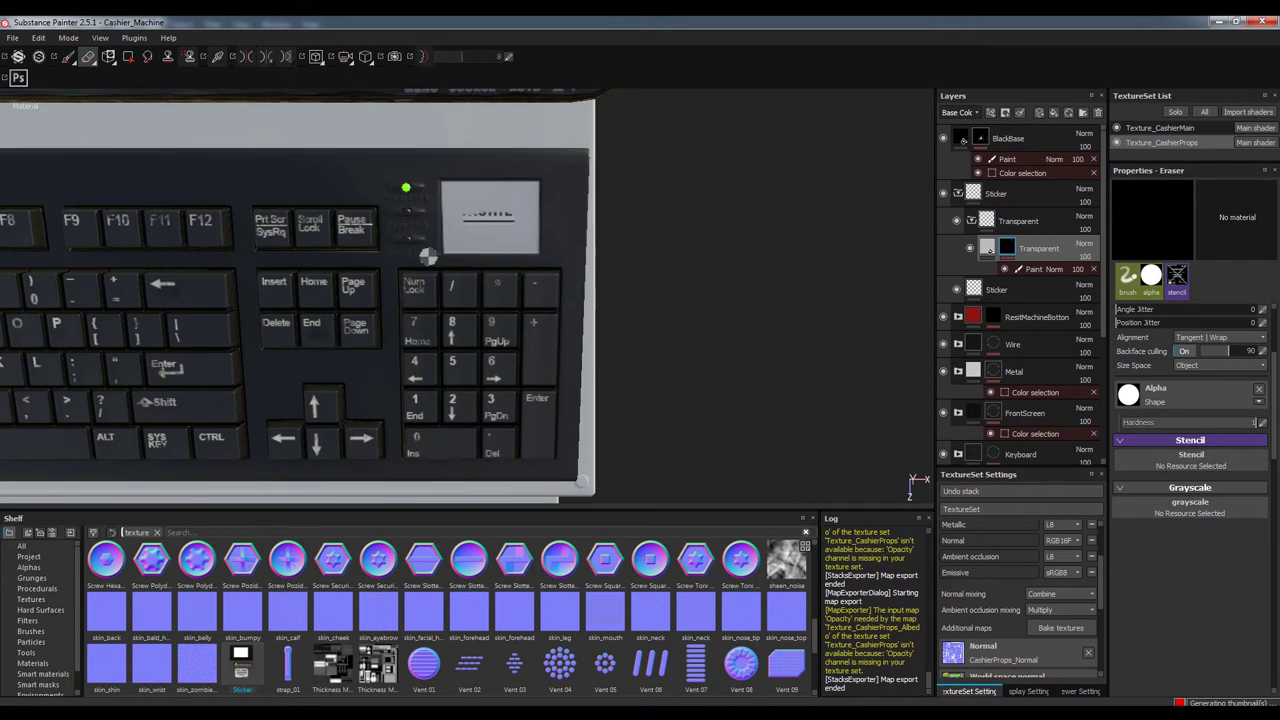
left_click(68, 56)
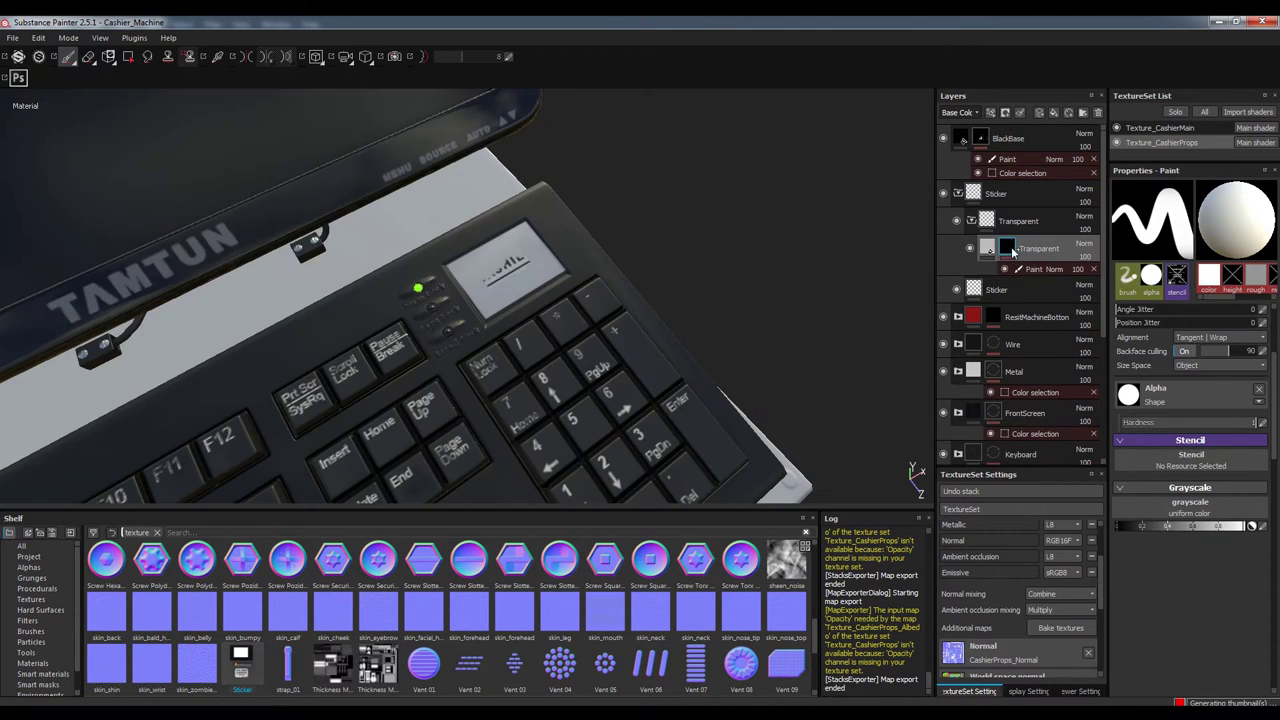
right_click(1013, 250)
left_click(1048, 395)
right_click(1022, 219)
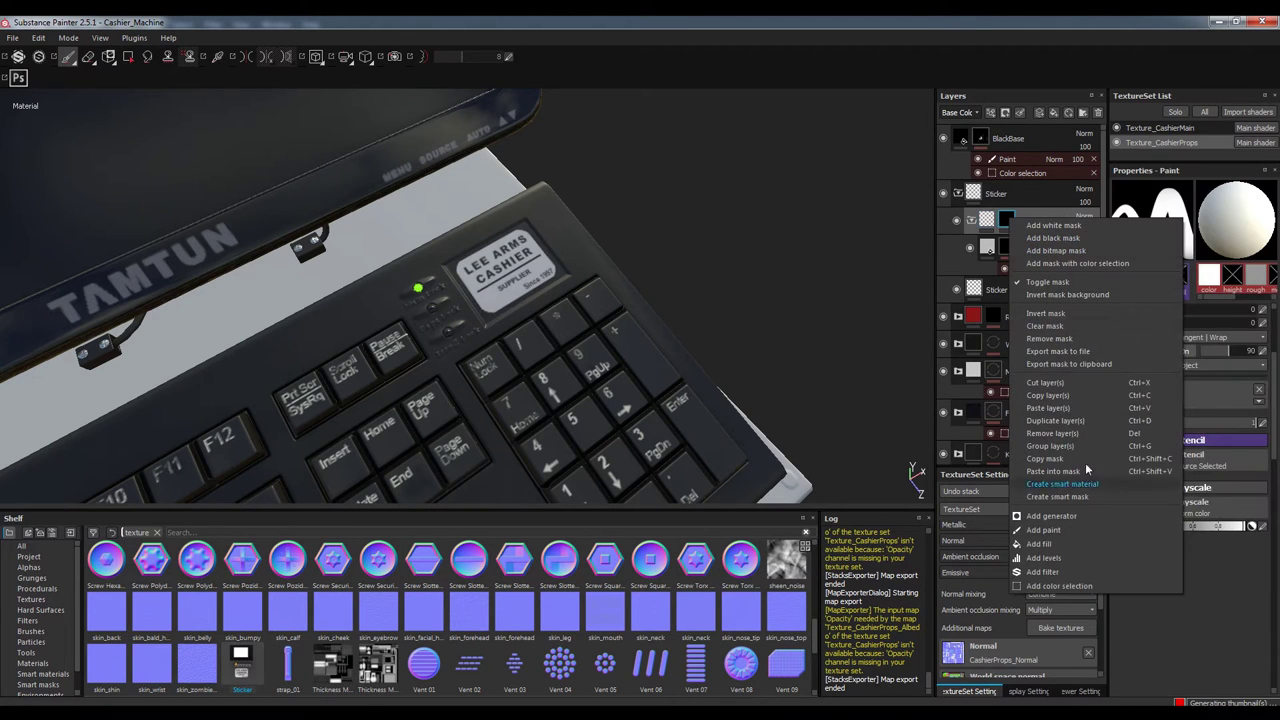
left_click(1040, 543)
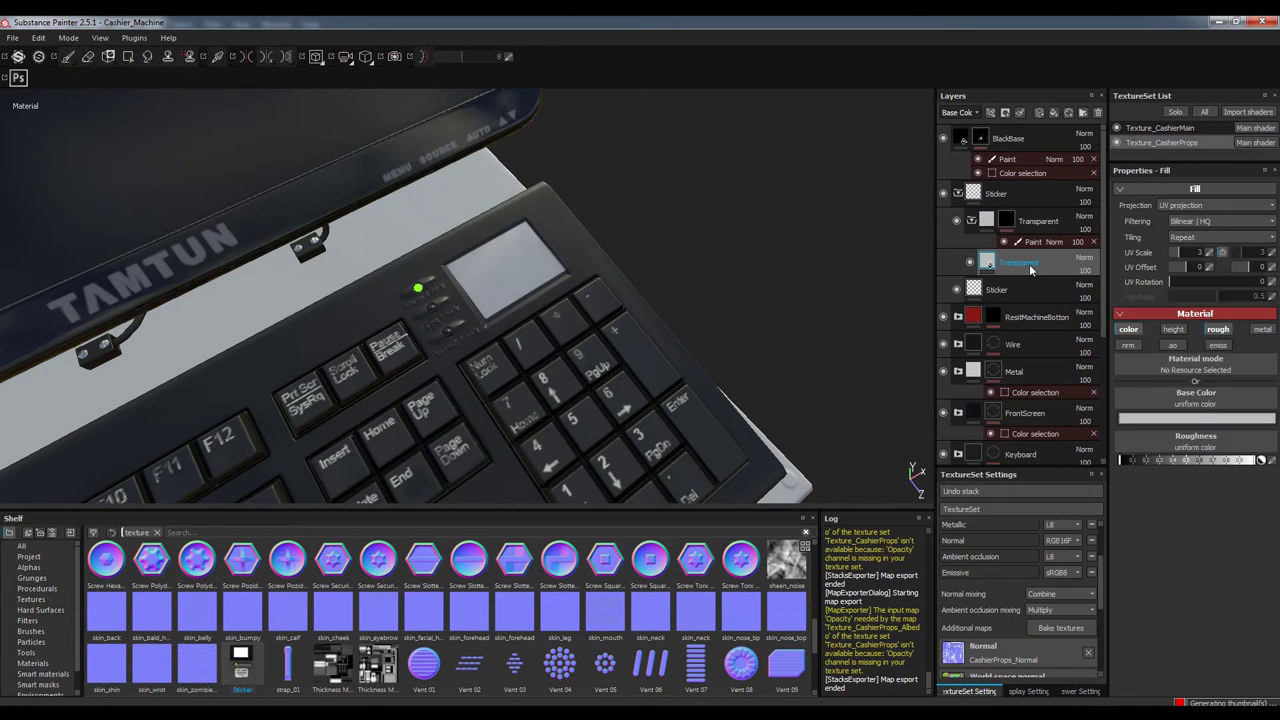
left_click(156, 532)
Add an HSL Perceptive filter above Transparent and lower its lightness
type("HSL")
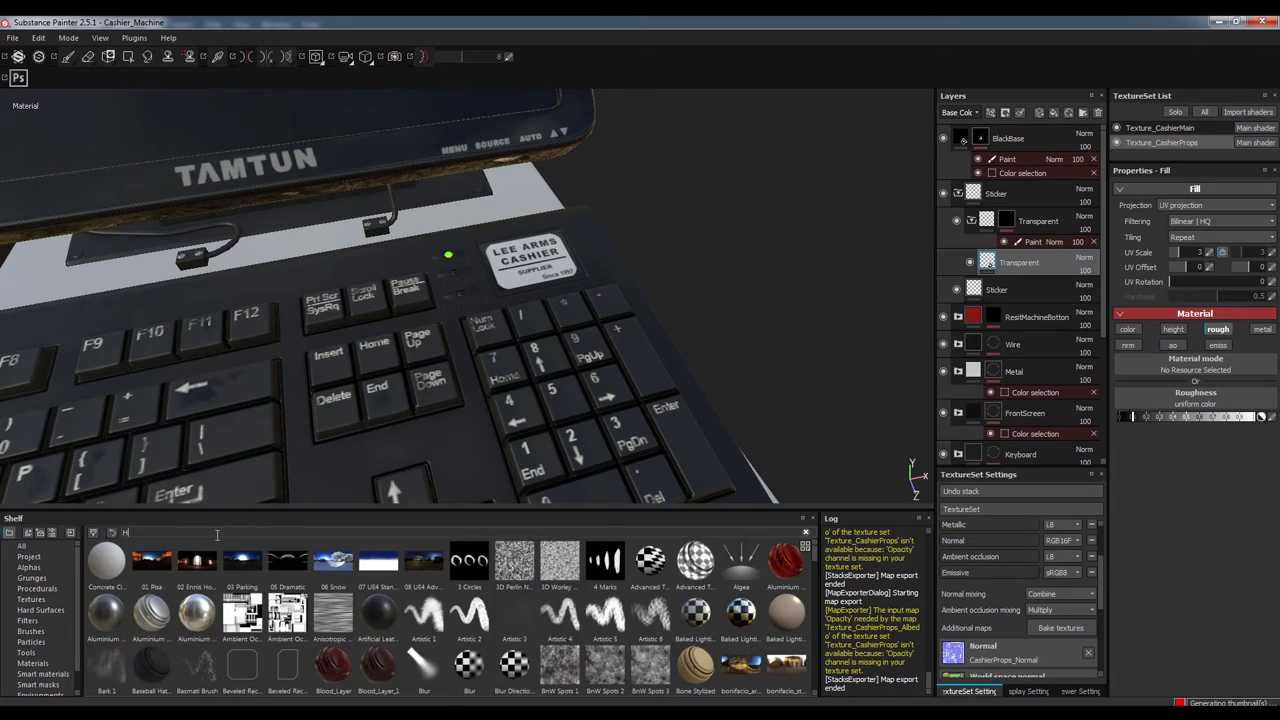
left_click_drag(610, 568, 1020, 262)
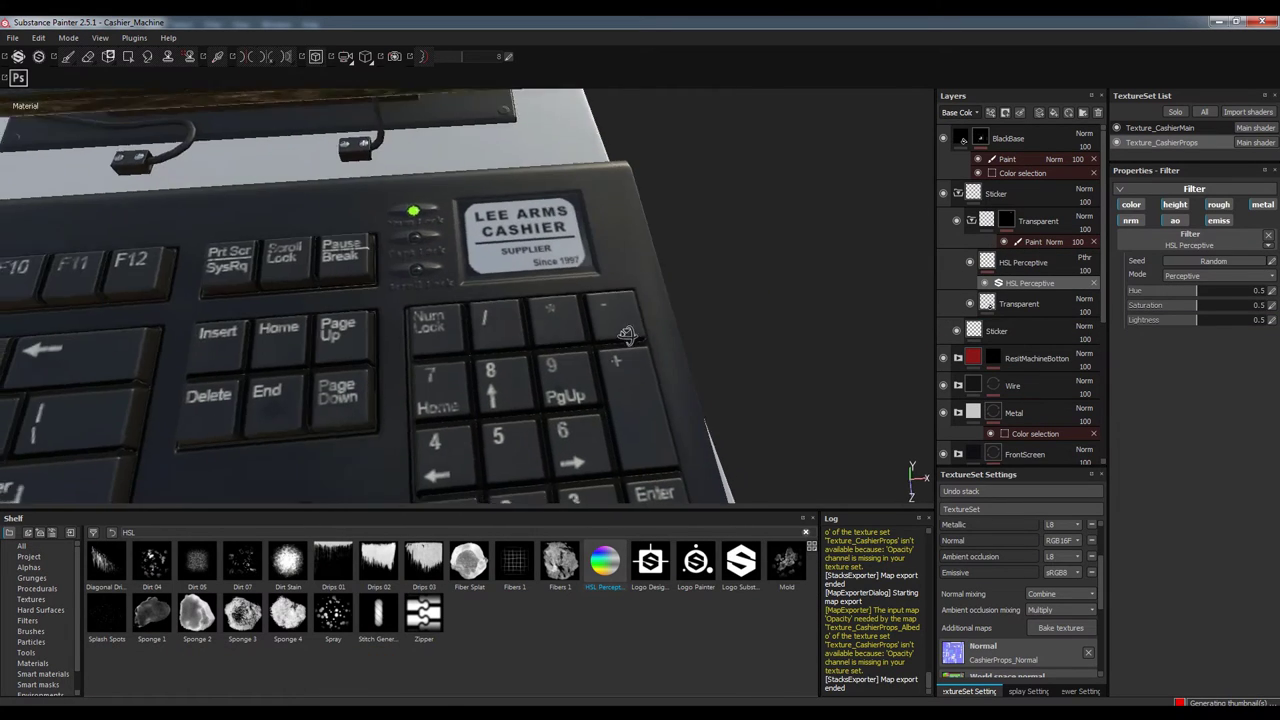
left_click_drag(1196, 320, 1186, 325)
left_click_drag(760, 290, 806, 278, "alt")
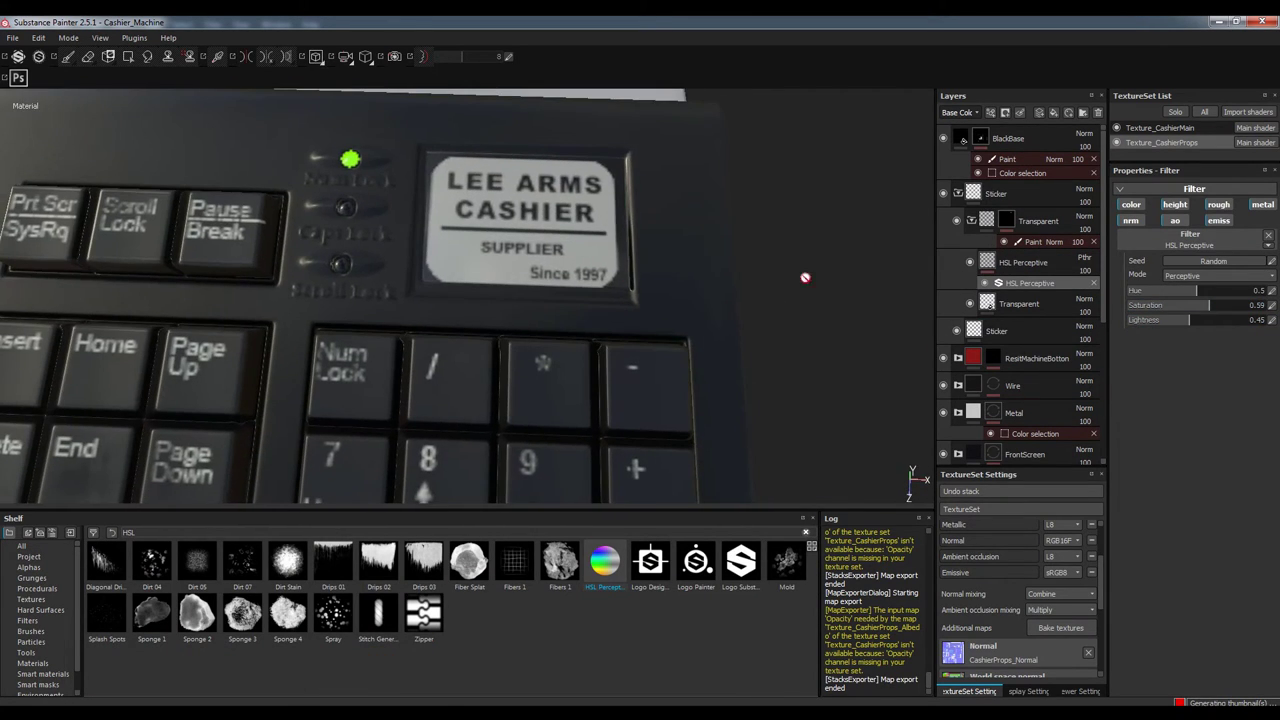
key("1")
Touch up the Transparent layer's mask around the printer's ATTENTION sticker with 3D/UV views
left_click_drag(434, 256, 406, 344, "alt")
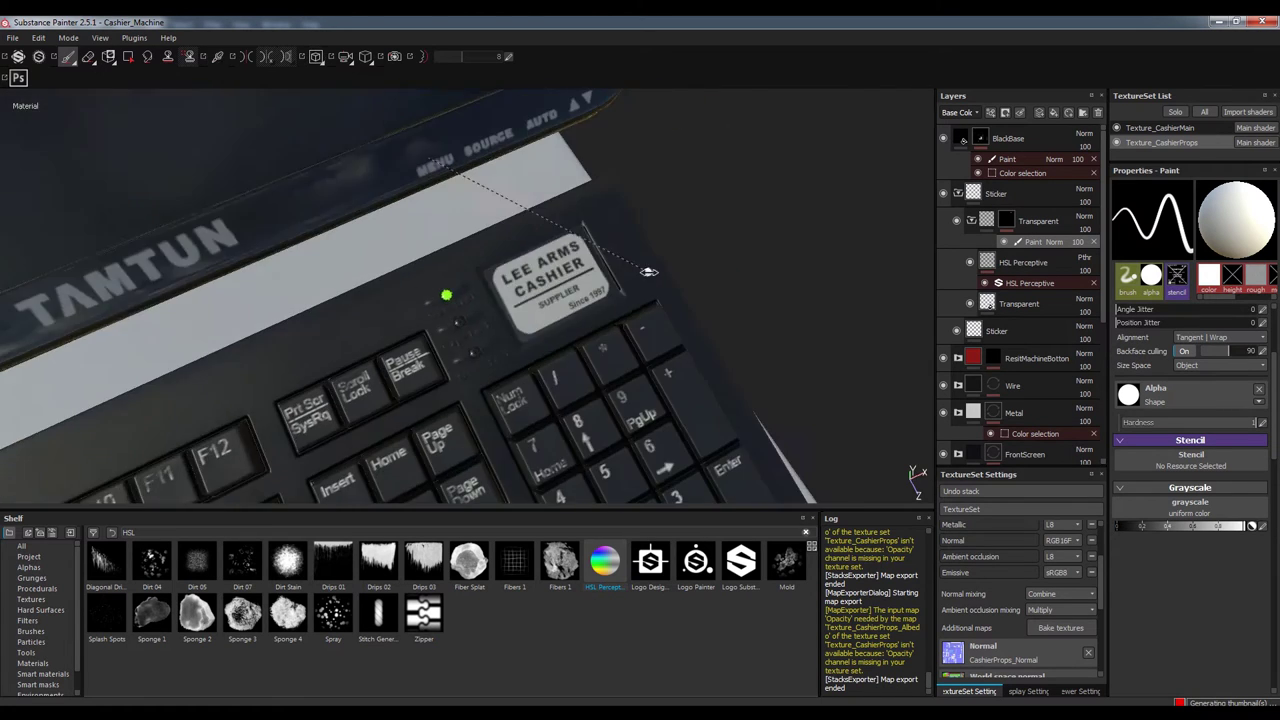
scroll(406, 344, "down", 3)
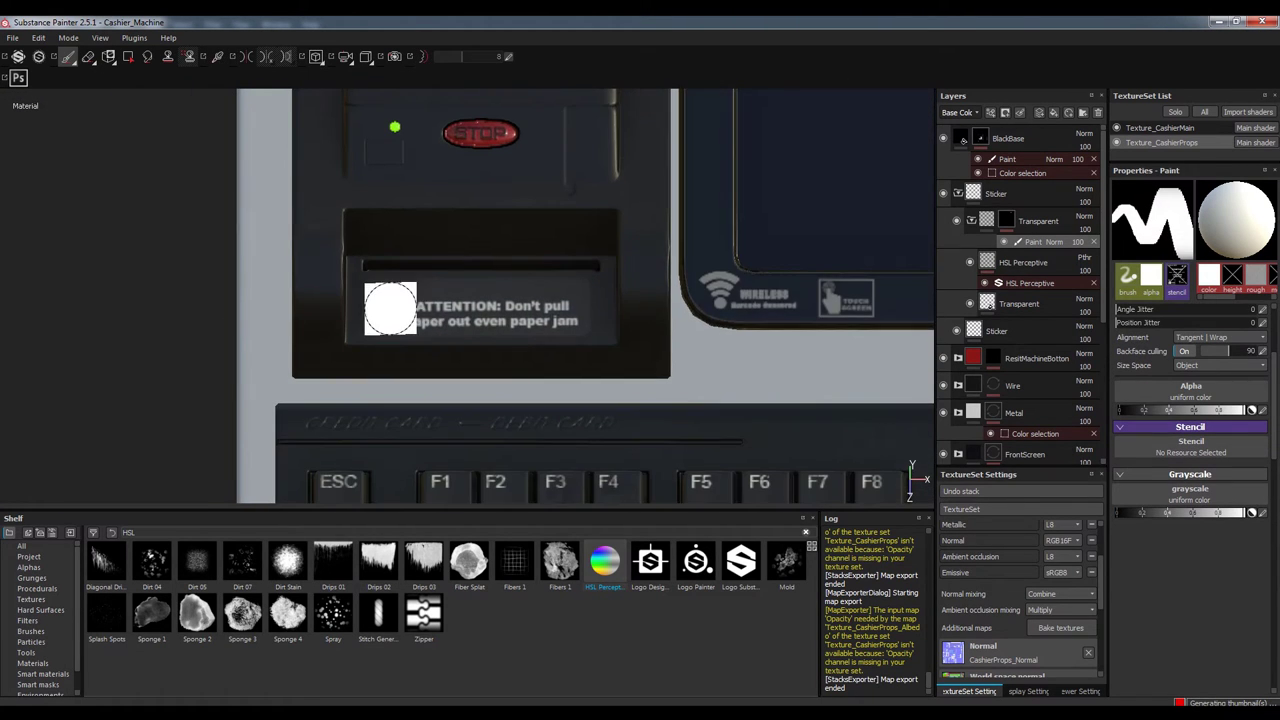
key("F1")
scroll(604, 265, "up", 5)
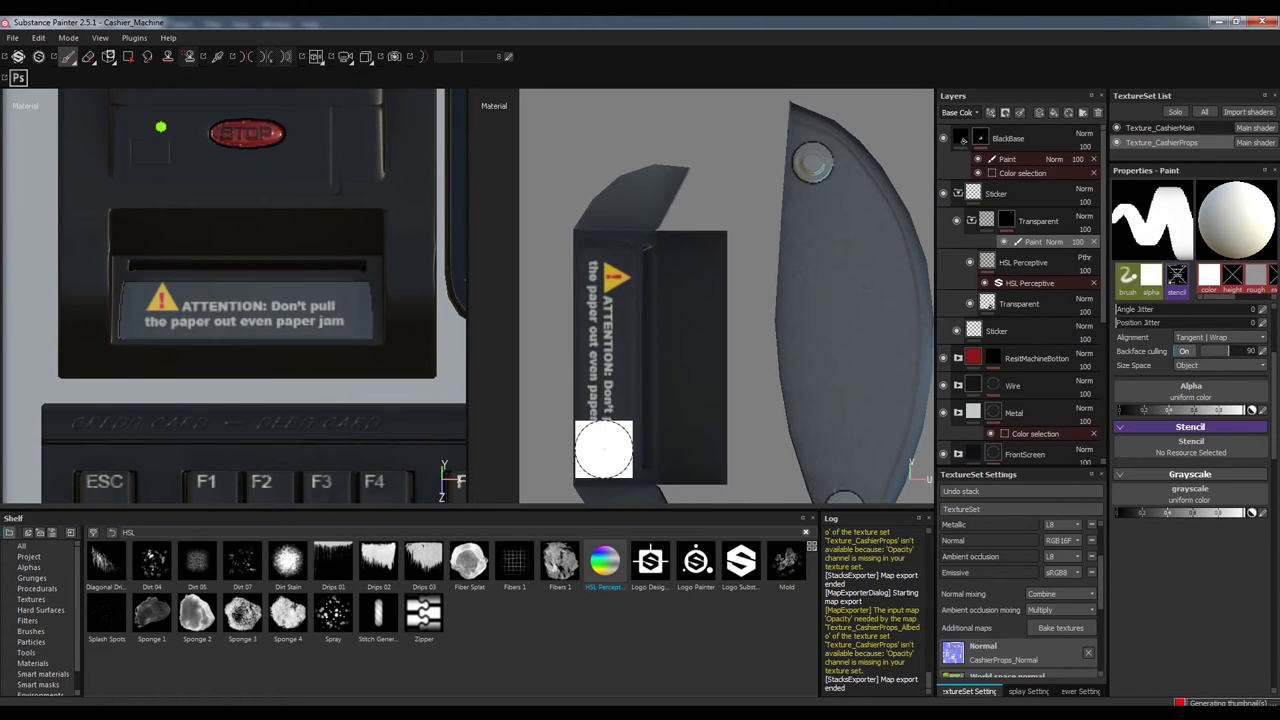
left_click_drag(445, 330, 427, 300, "alt")
key("e")
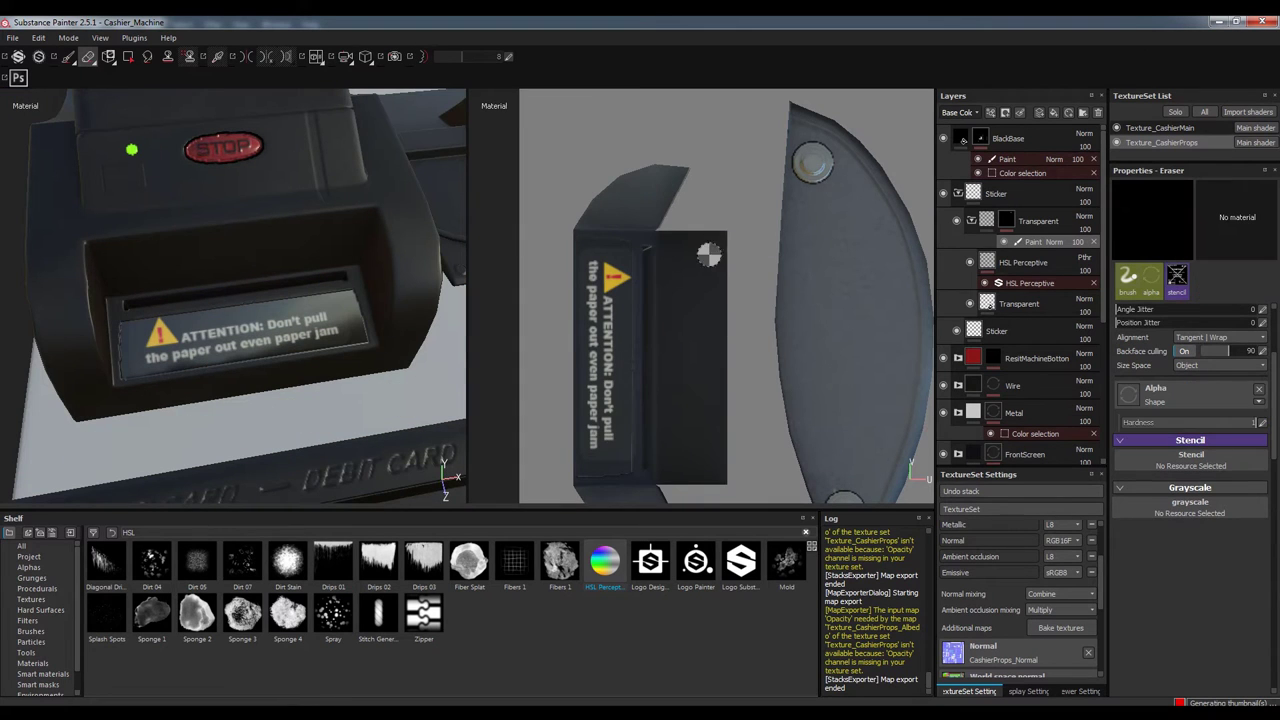
right_click_drag(369, 415, 251, 377, "alt")
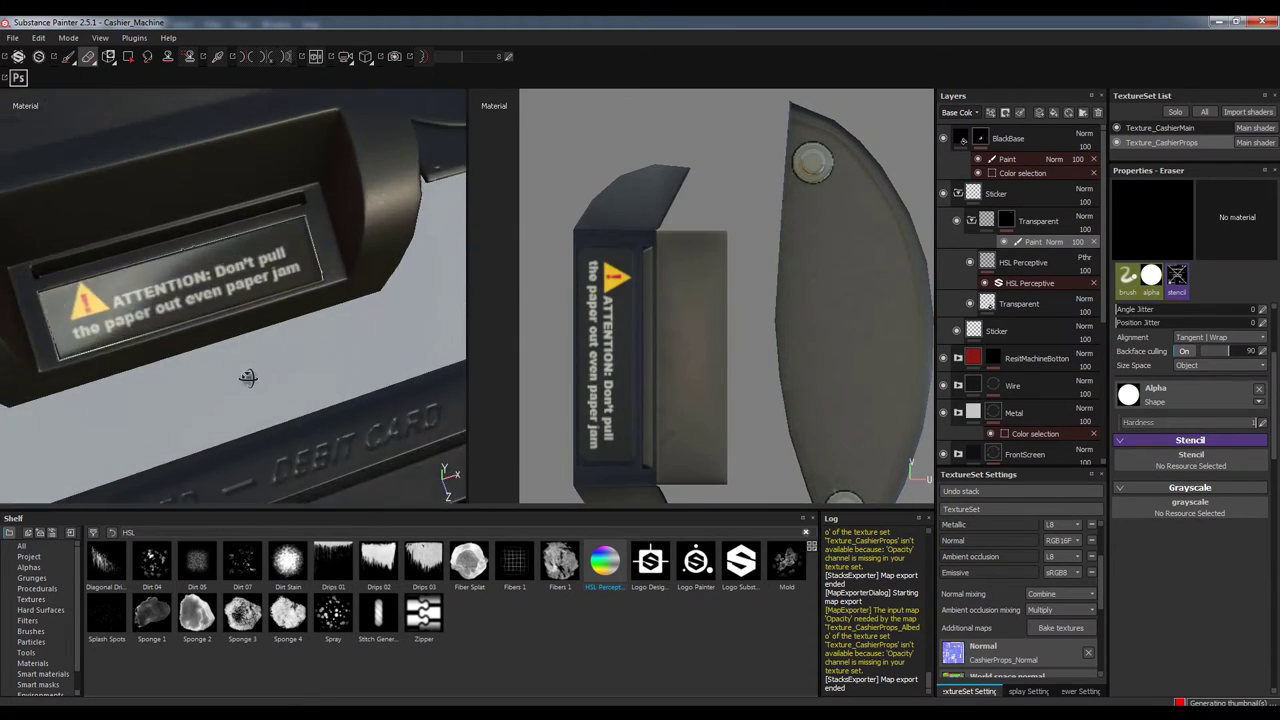
left_click(1019, 303)
right_click_drag(280, 333, 312, 333, "alt")
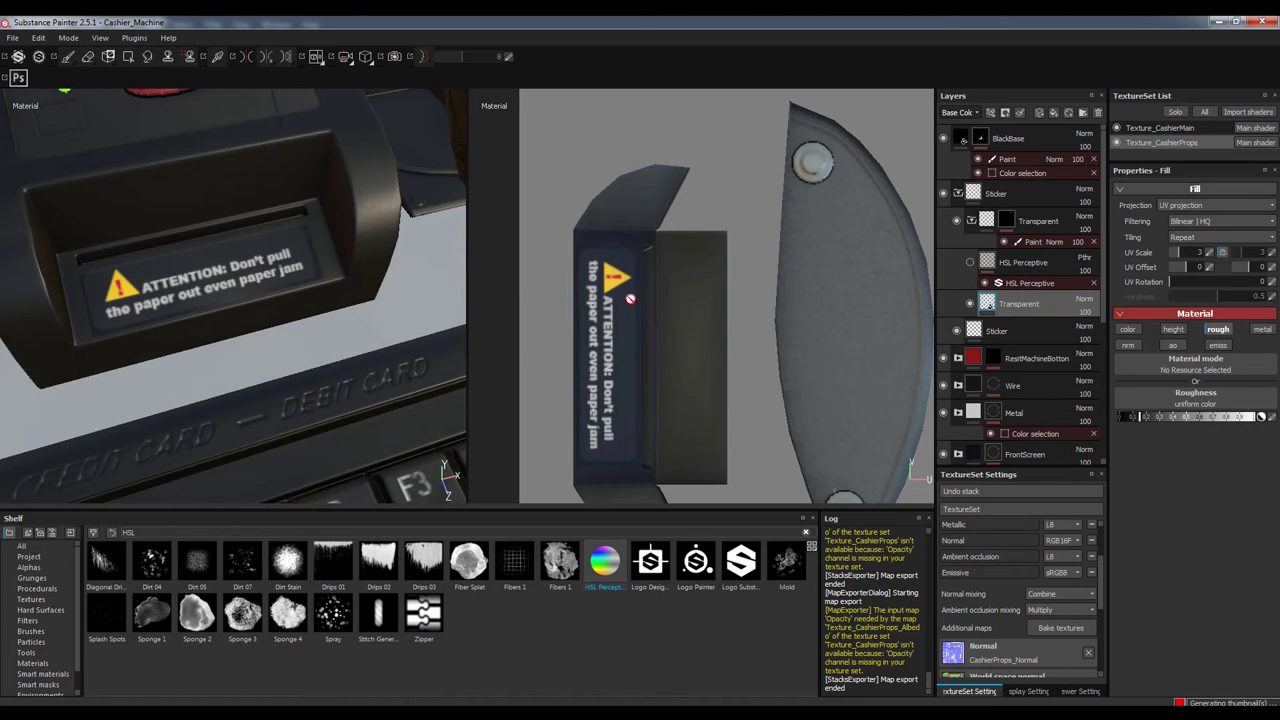
left_click(1006, 220)
key("e")
key("1")
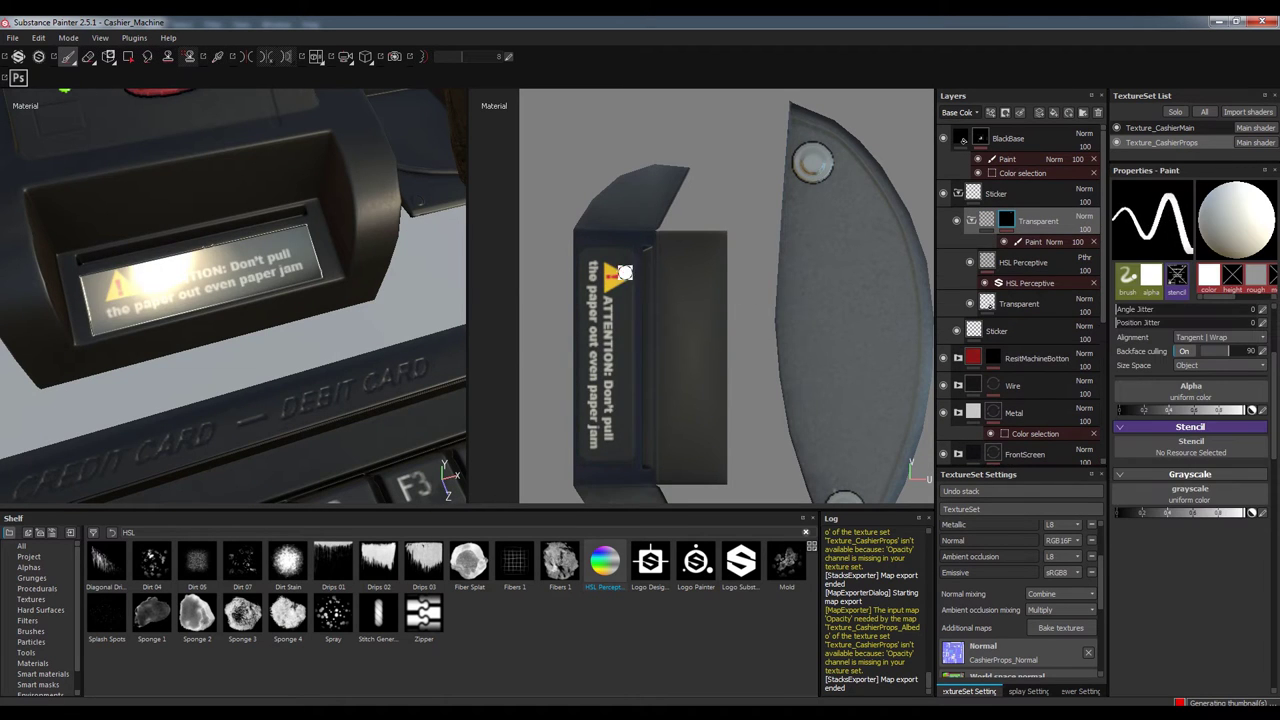
Keep the HSL filter in Perceptive mode with Saturation around 0.67
left_click(1029, 283)
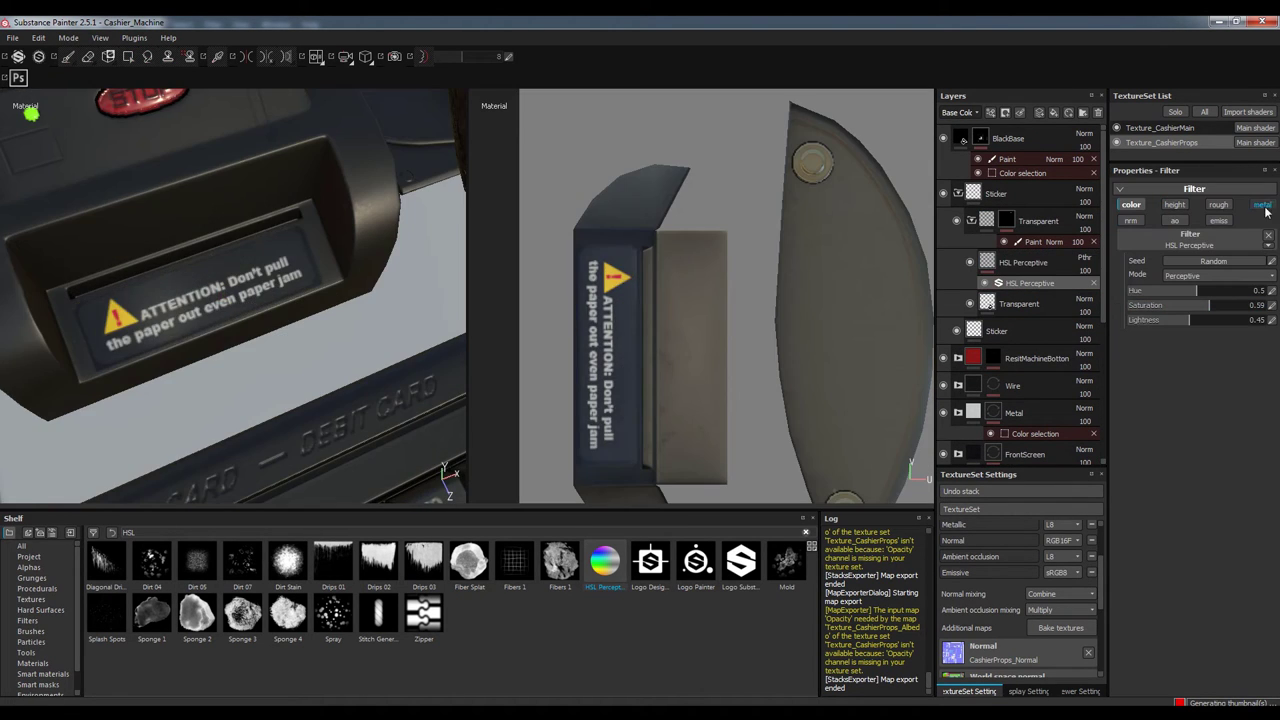
left_click_drag(250, 300, 303, 301, "alt")
left_click(1234, 305)
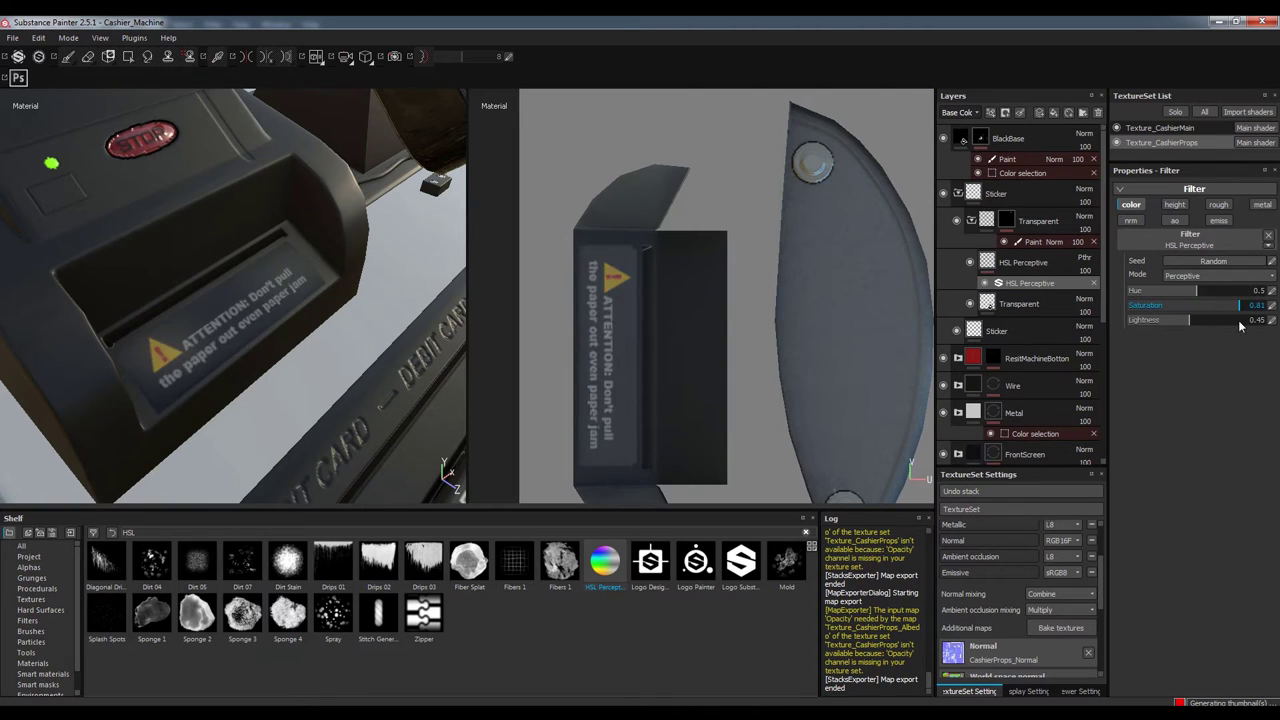
left_click(1212, 275)
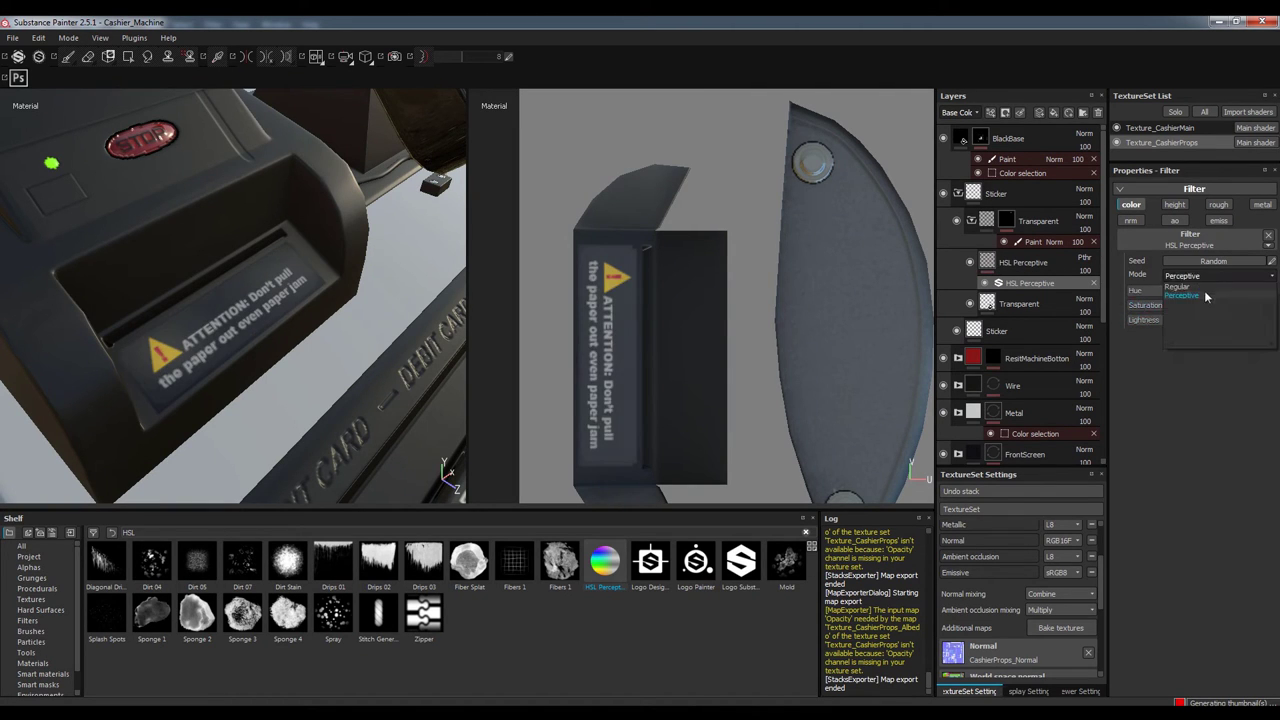
left_click(1203, 298)
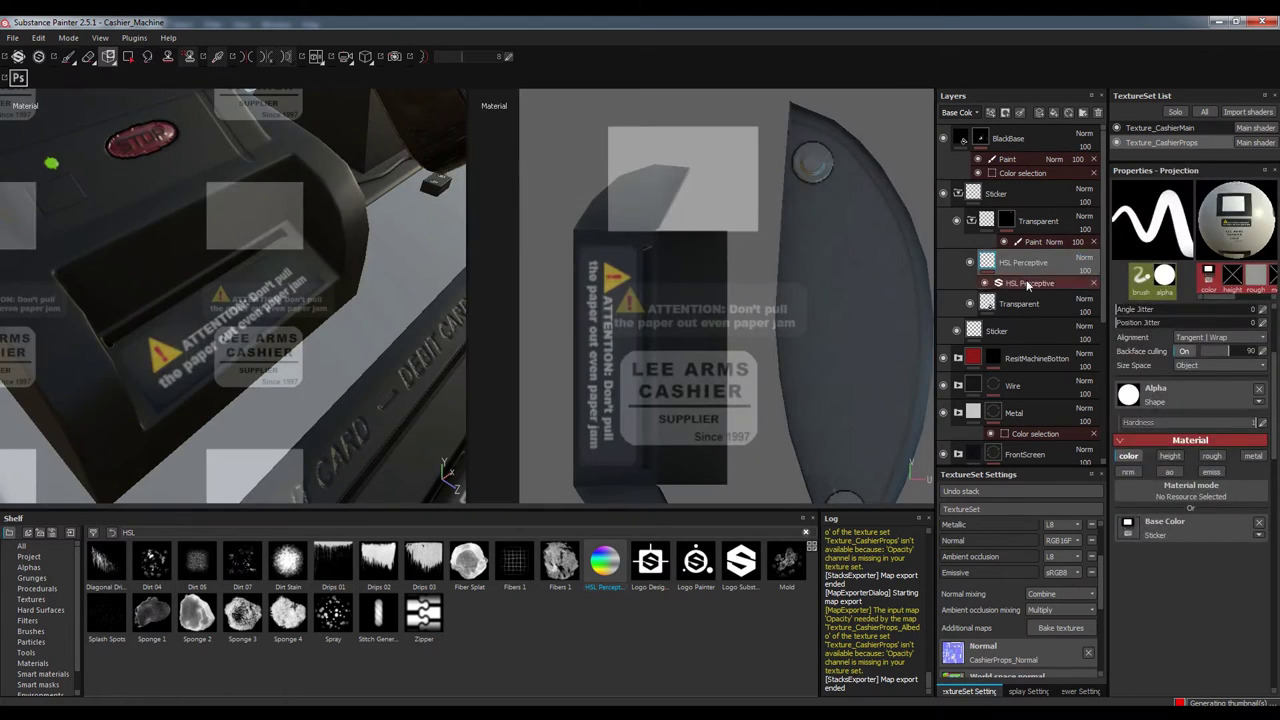
left_click(1219, 305)
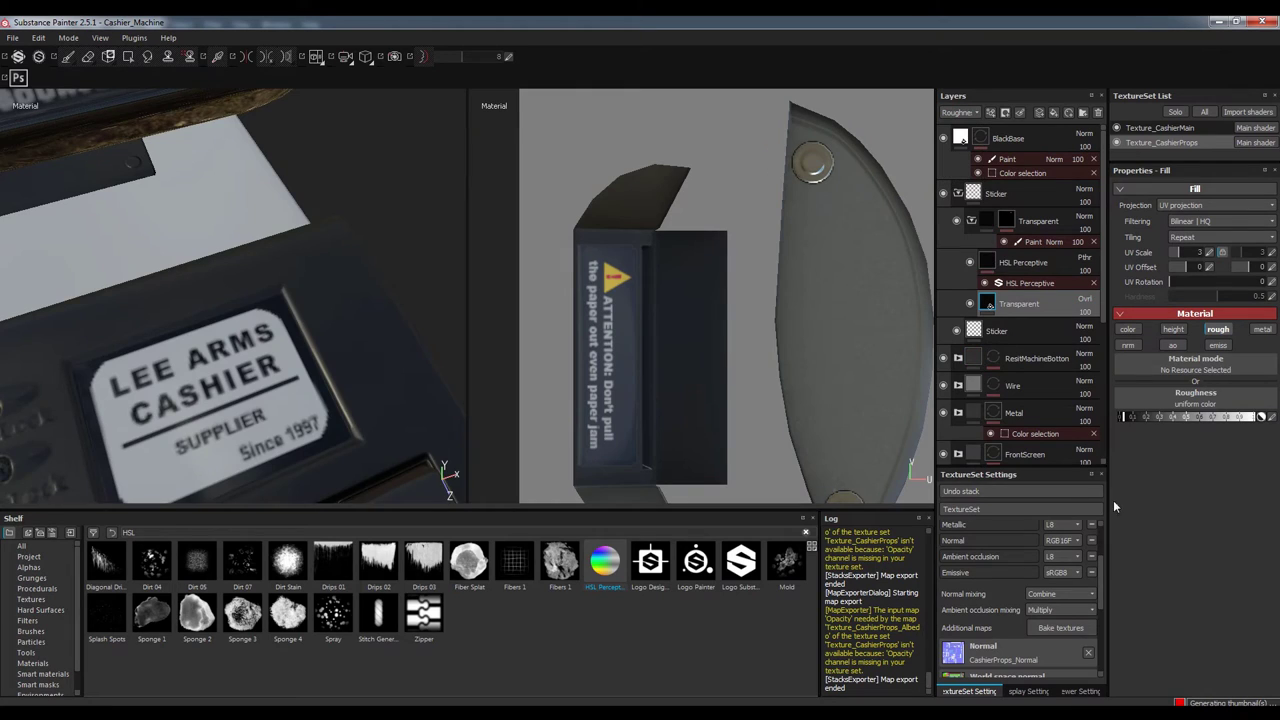
left_click(1030, 283)
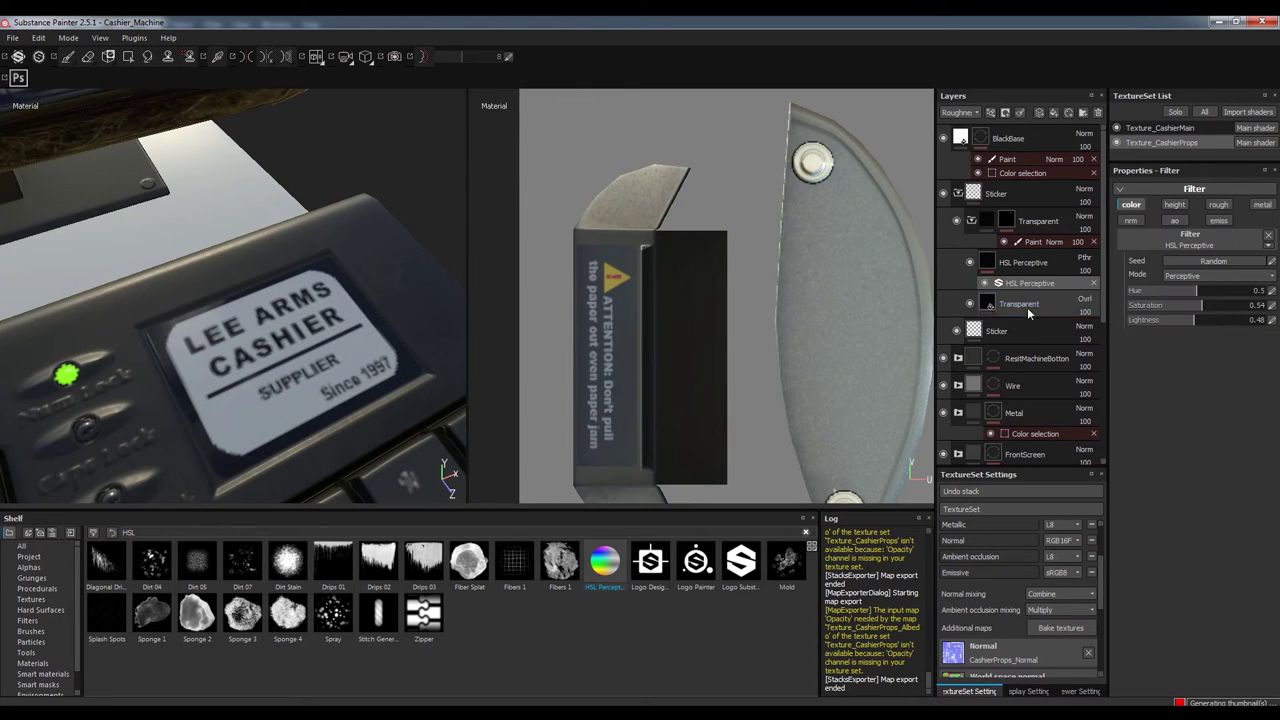
left_click(1029, 313)
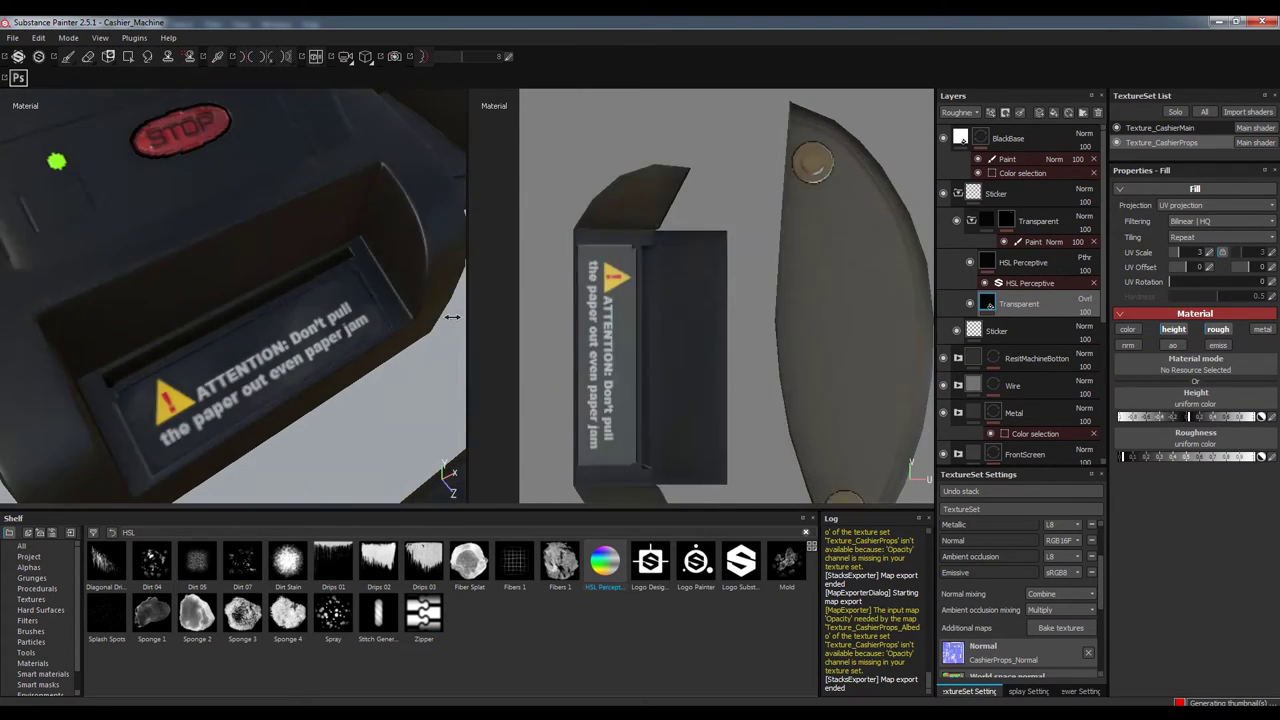
Open the texture export settings and set the filter's Lightness to 0.49
key("f")
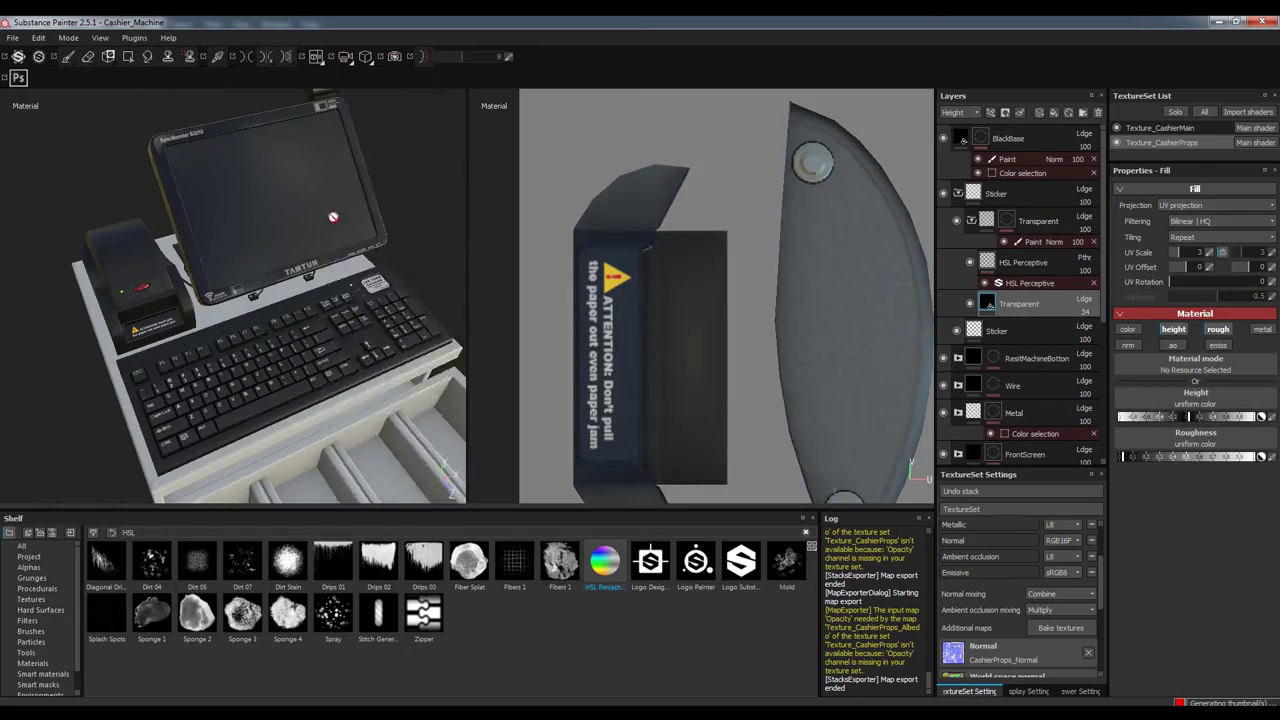
key("ctrl+shift+e")
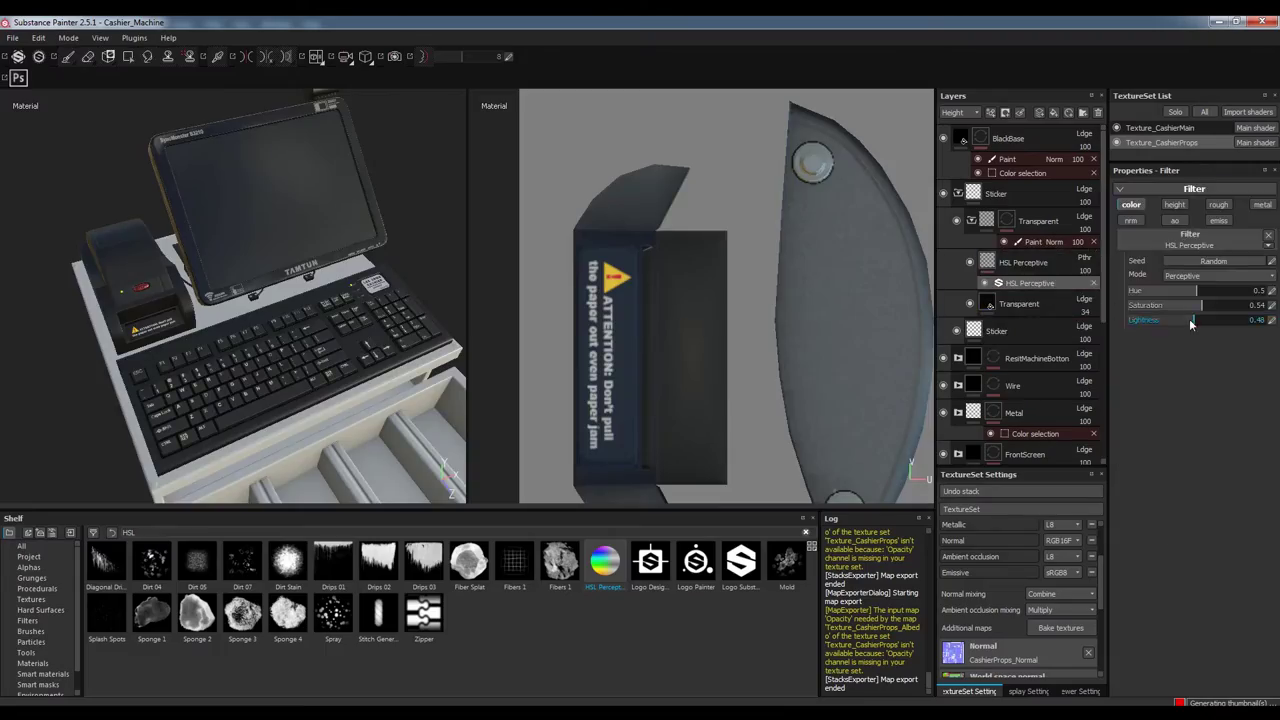
key("c")
left_click(1197, 321)
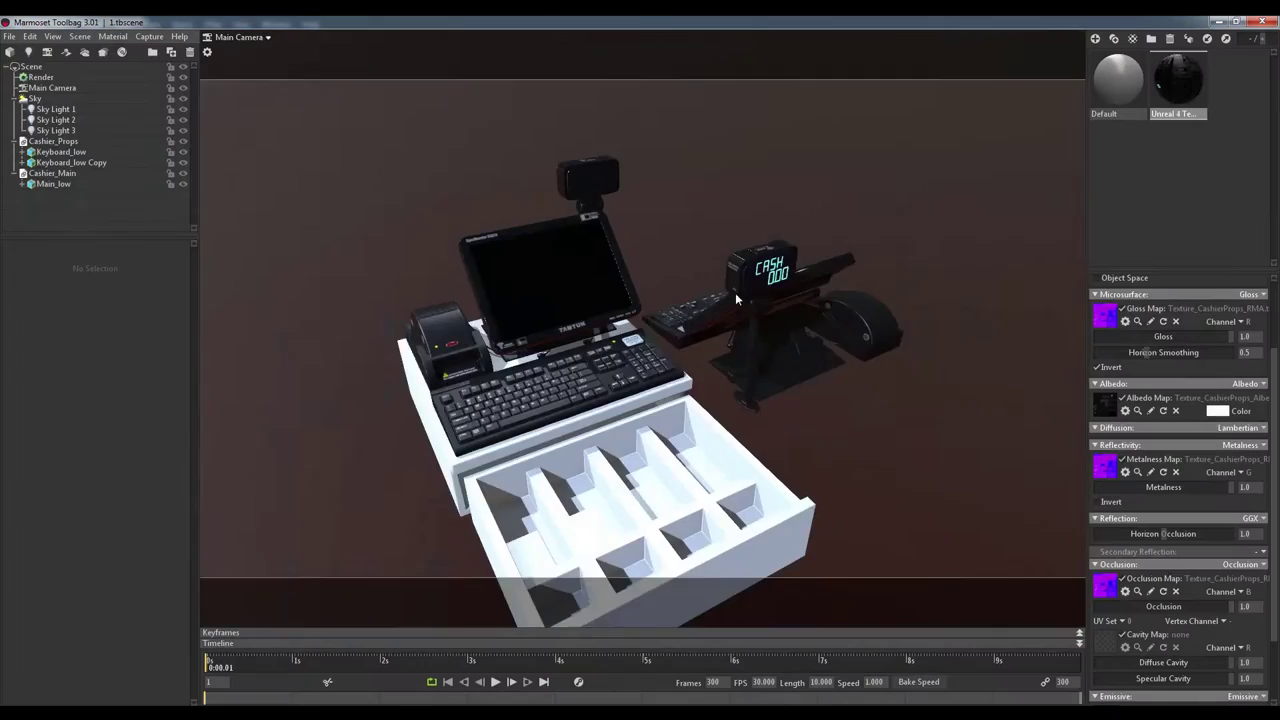
scroll(735, 292, "up", 3)
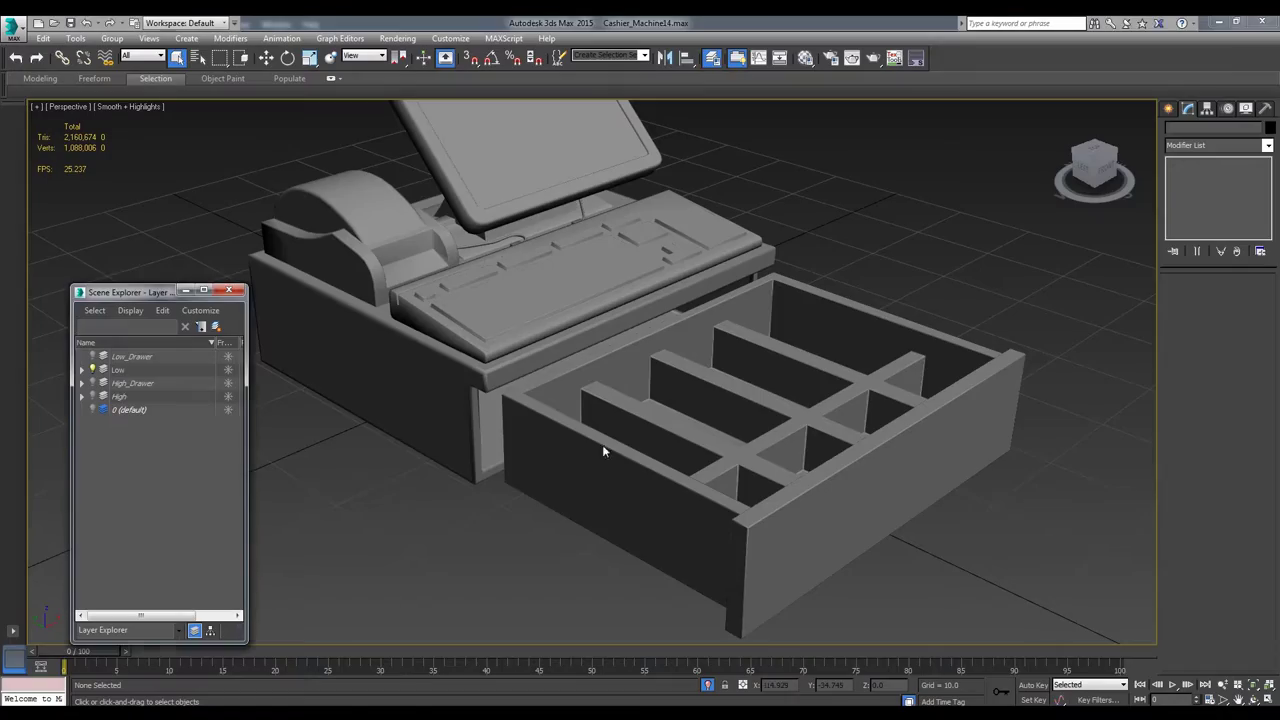
Select Keyboard_low and open its Unwrap UVW UV editor
left_click(449, 333)
left_click(1216, 436)
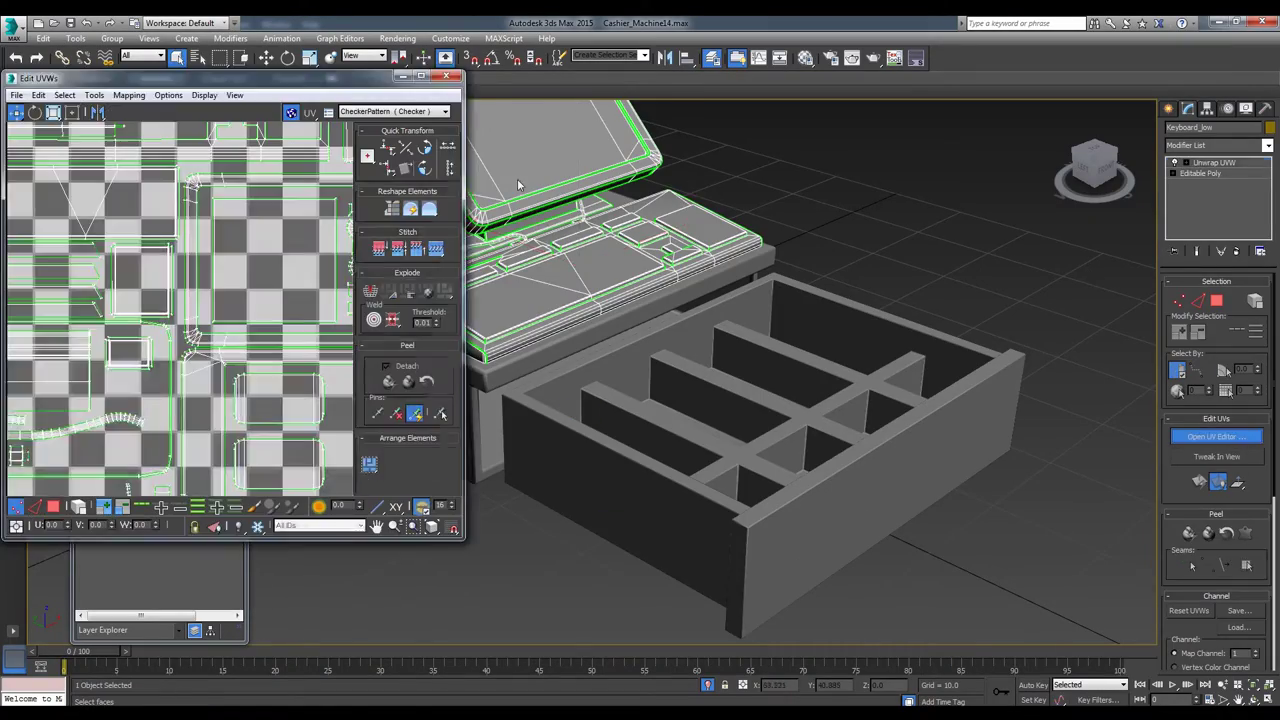
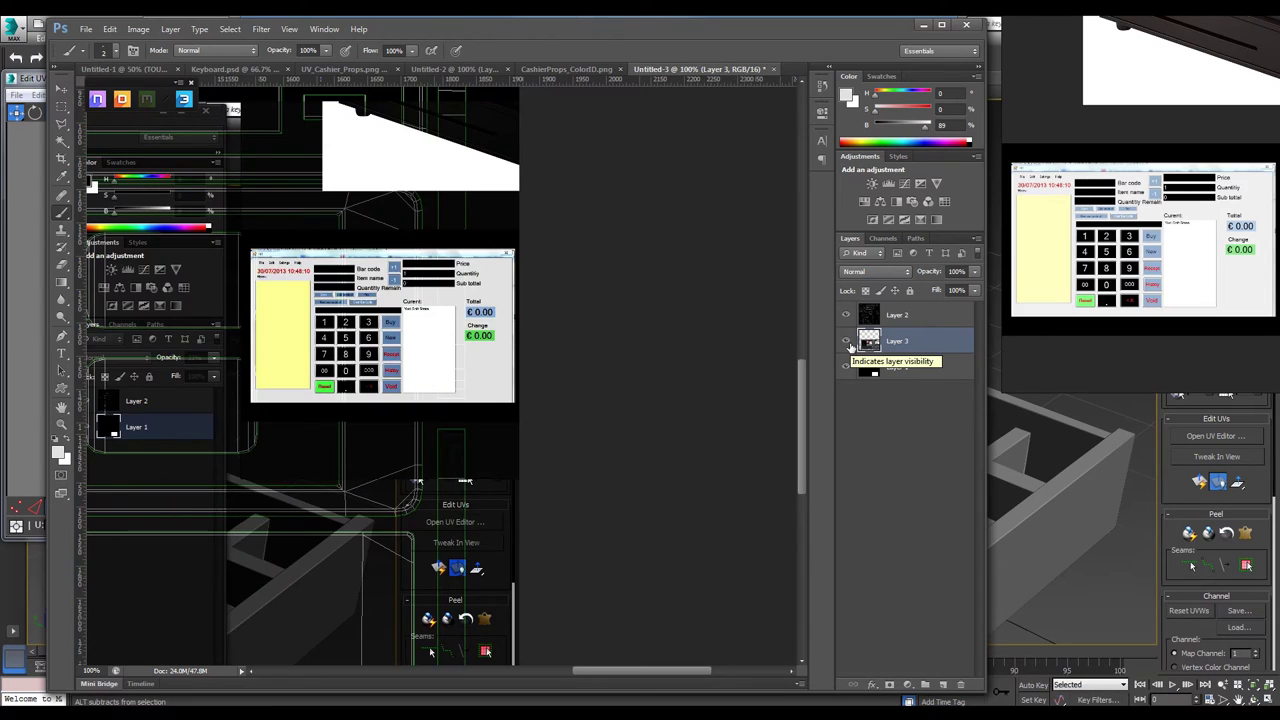
Hide Layer 3 and fill a new layer with light grey for the panel
left_click(846, 341)
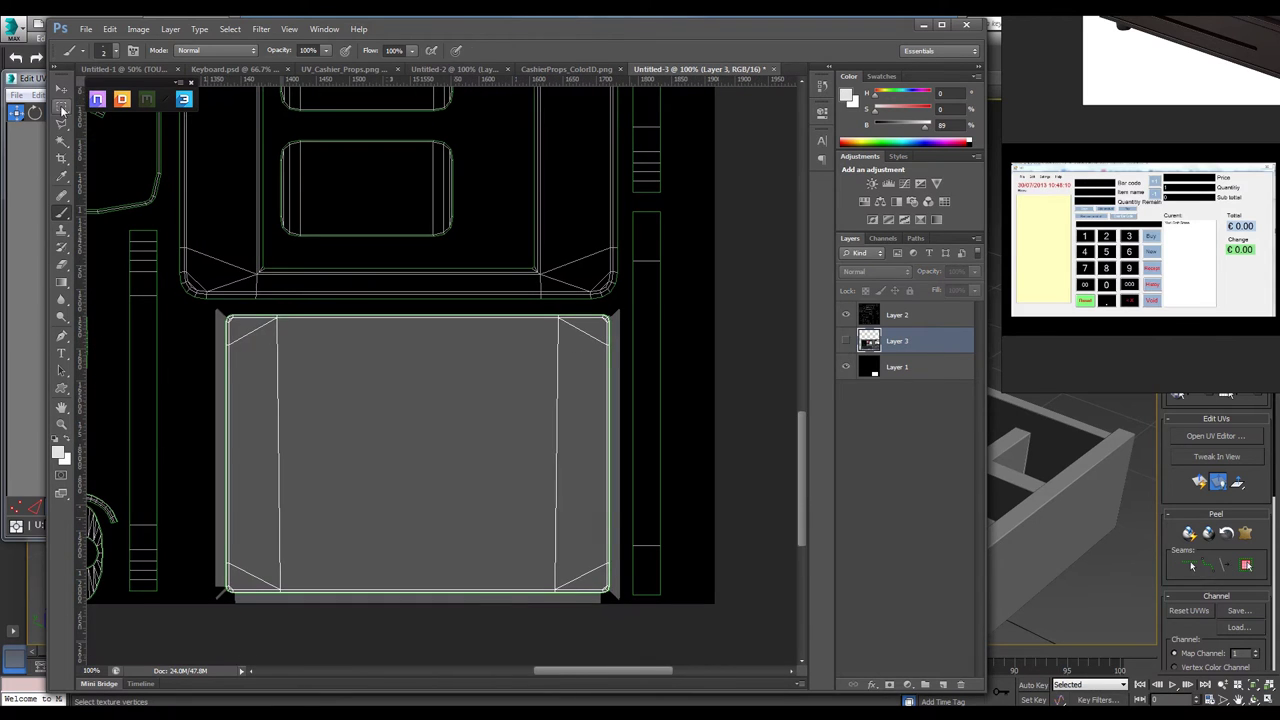
key("ctrl+shift+alt+n")
key("alt+BackSpace")
key("ctrl+d")
key("ctrl+plus")
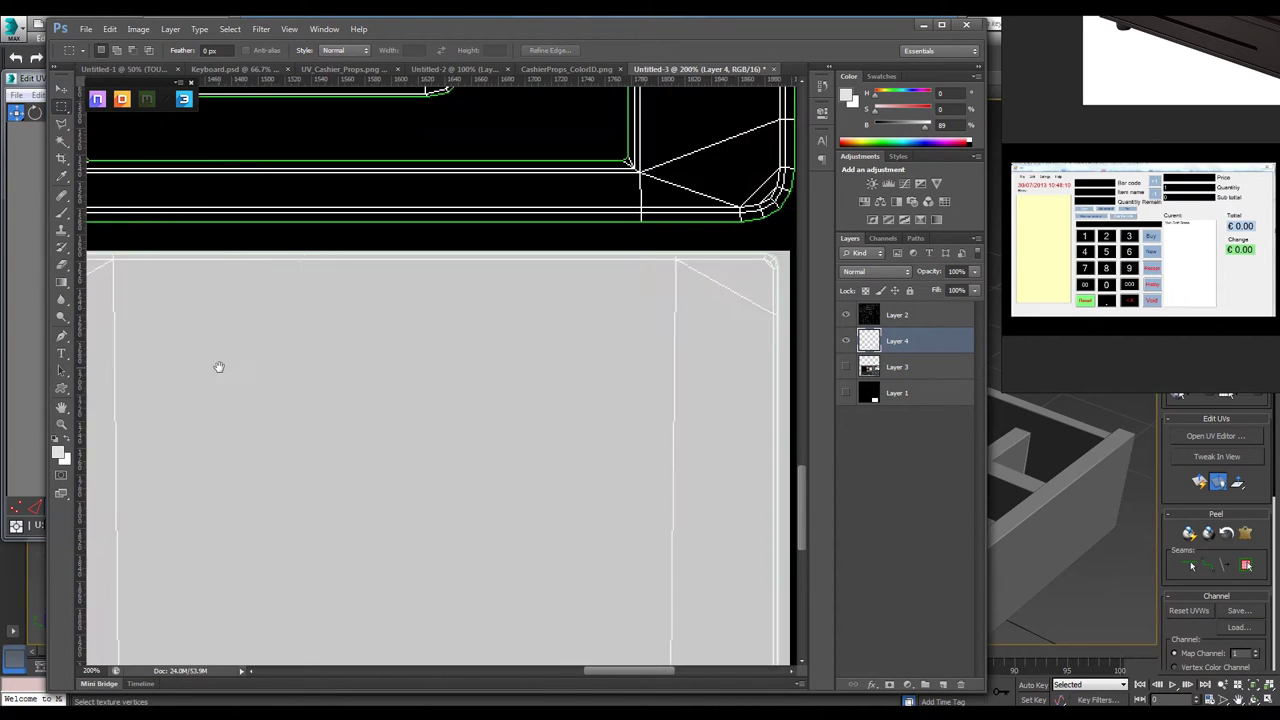
scroll(245, 281, "left", 3)
Make a blue bevelled, shadowed button and copy it into a vertical column of five
left_click(60, 453)
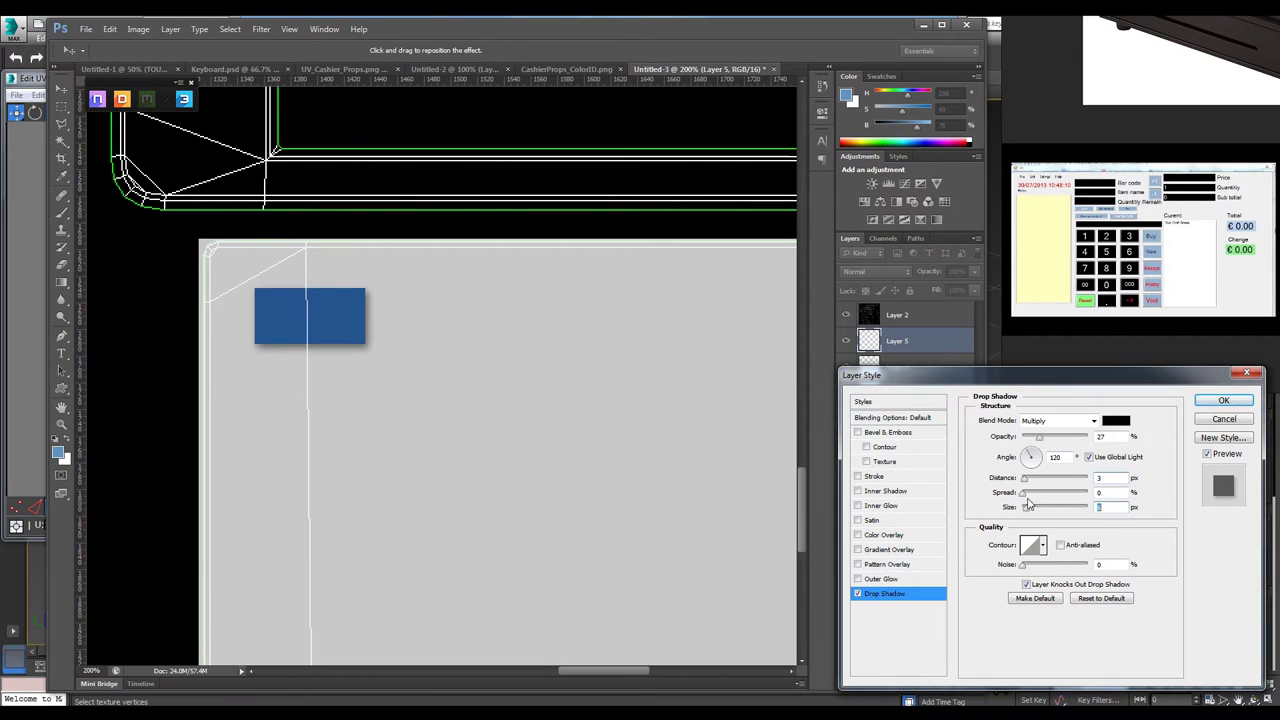
left_click(887, 432)
left_click_drag(1076, 612, 1049, 617)
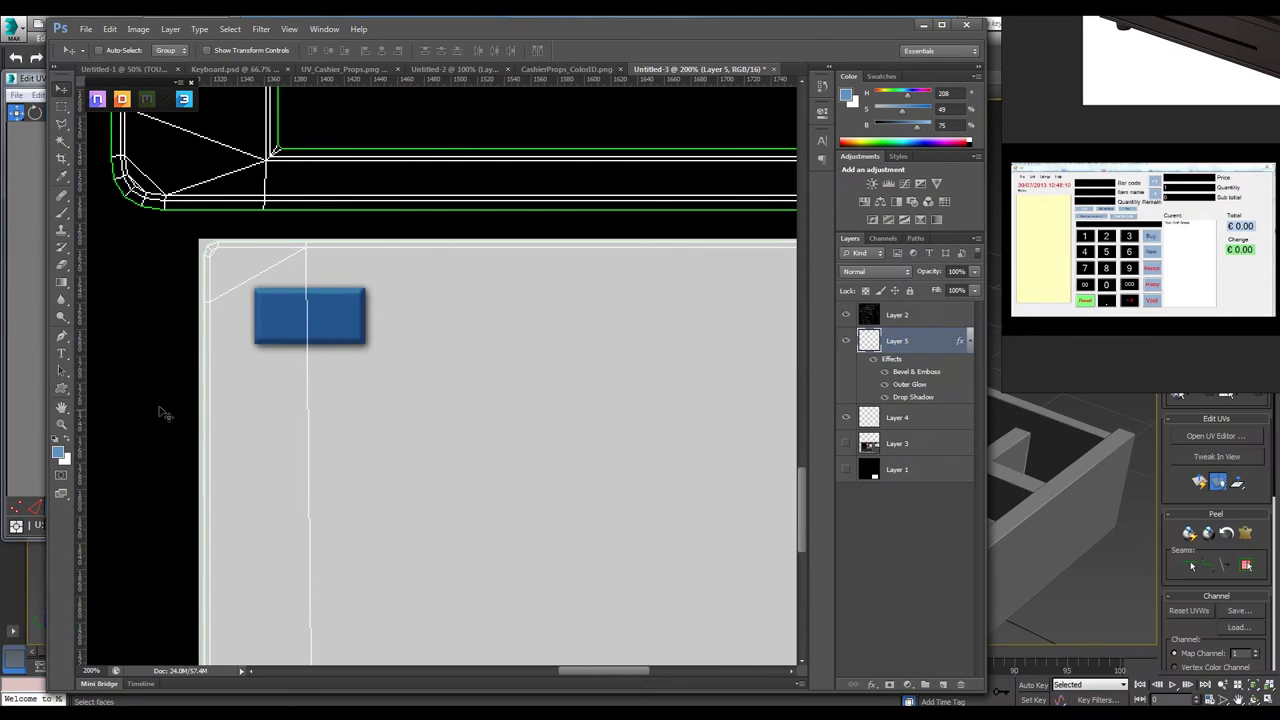
left_click_drag(286, 346, 332, 463, "alt")
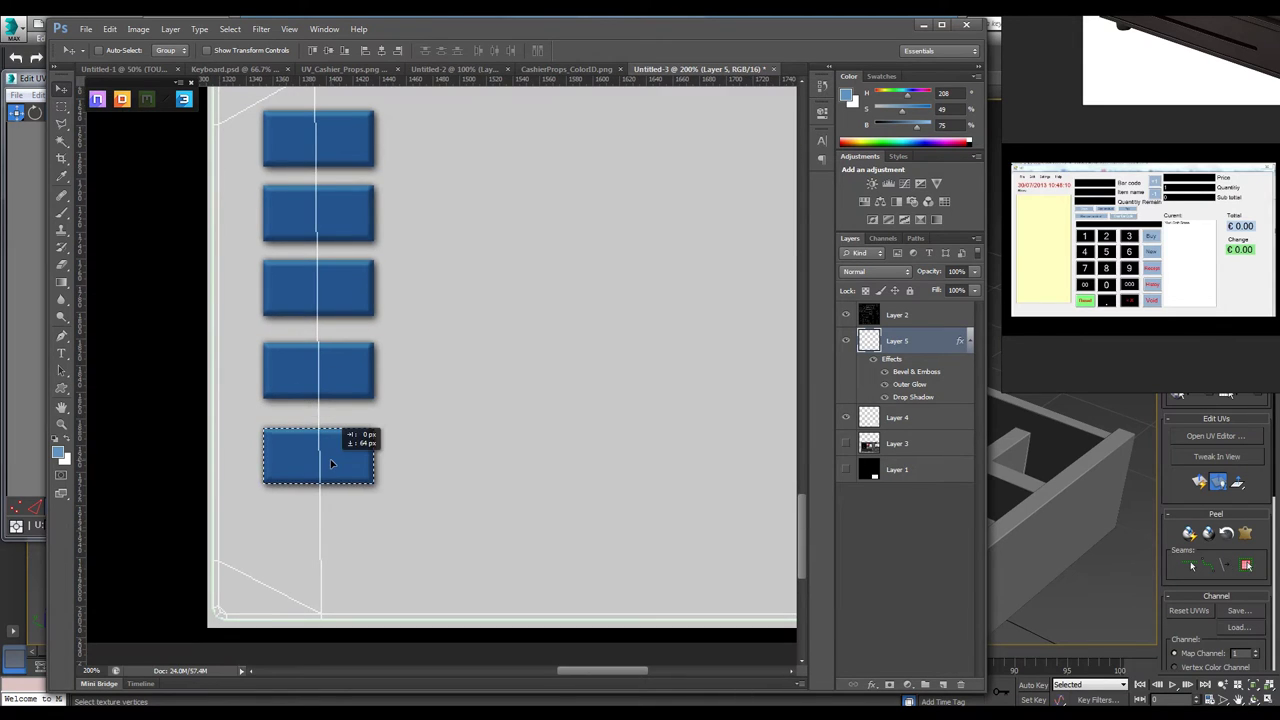
left_click_drag(338, 381, 338, 441, "alt")
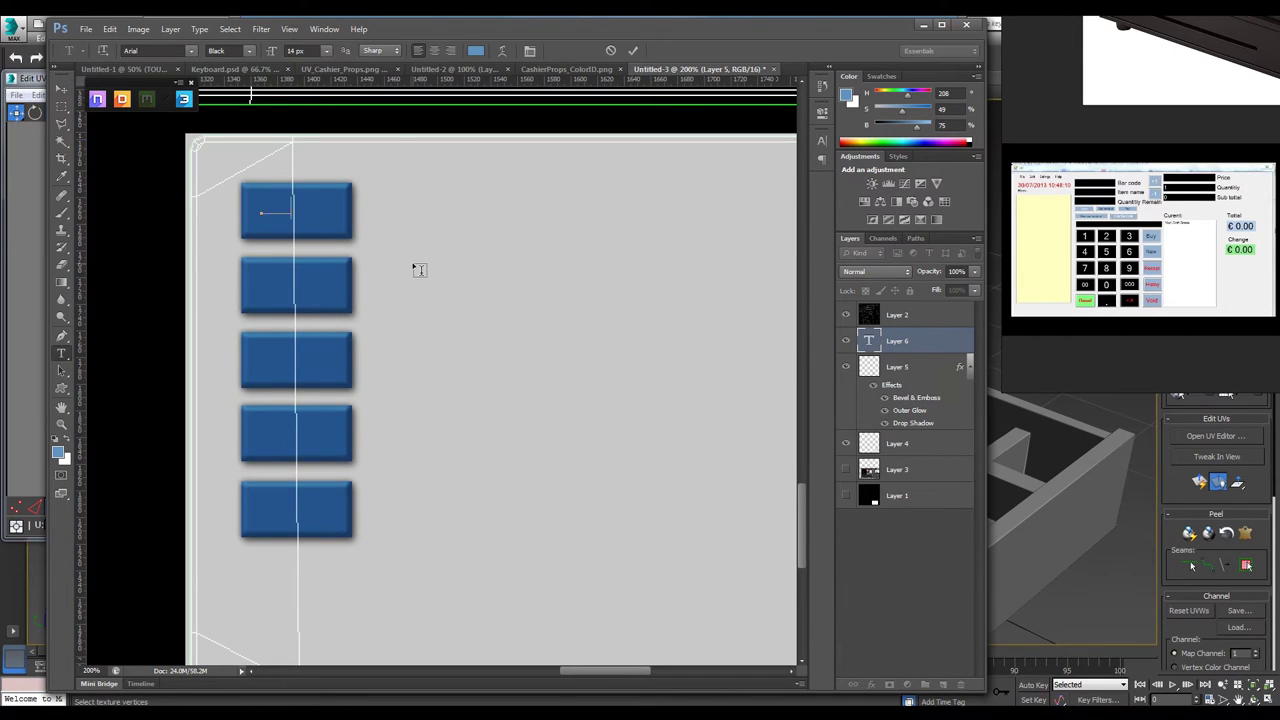
type("BUY")
Edit the BUY button label and add Tottal: and Change: captions below the buttons
double_click(868, 340)
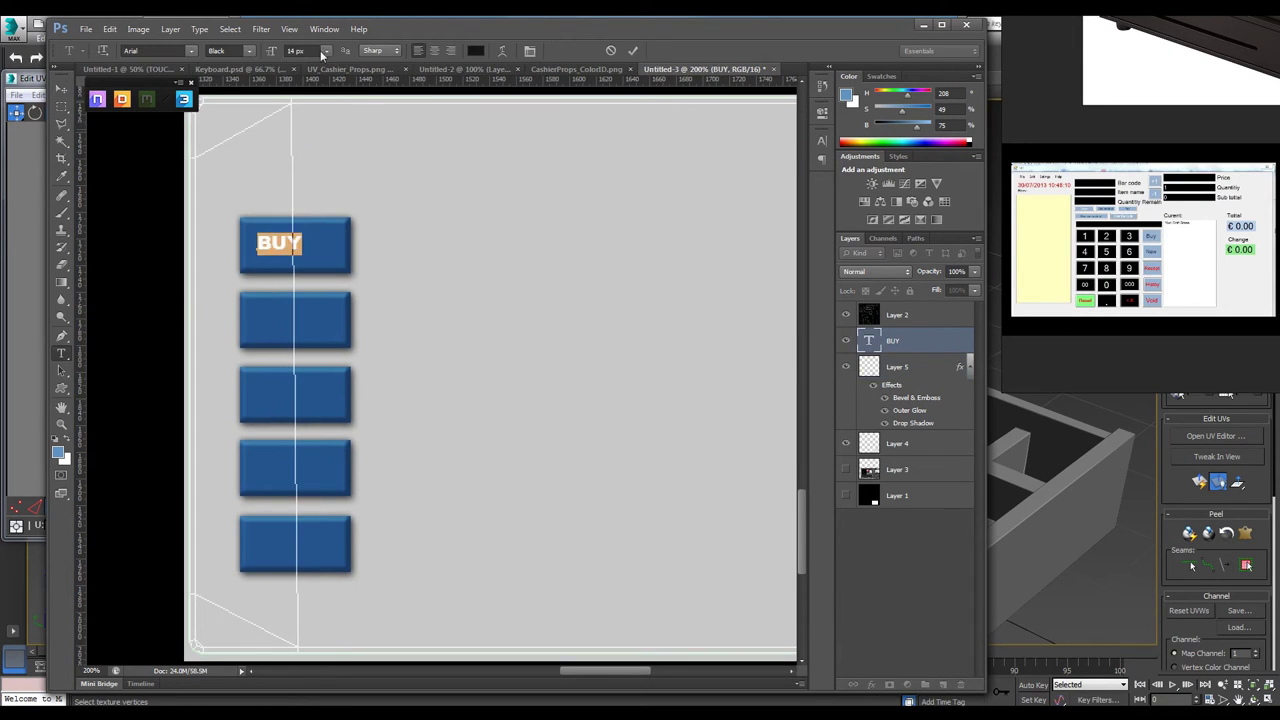
left_click(62, 89)
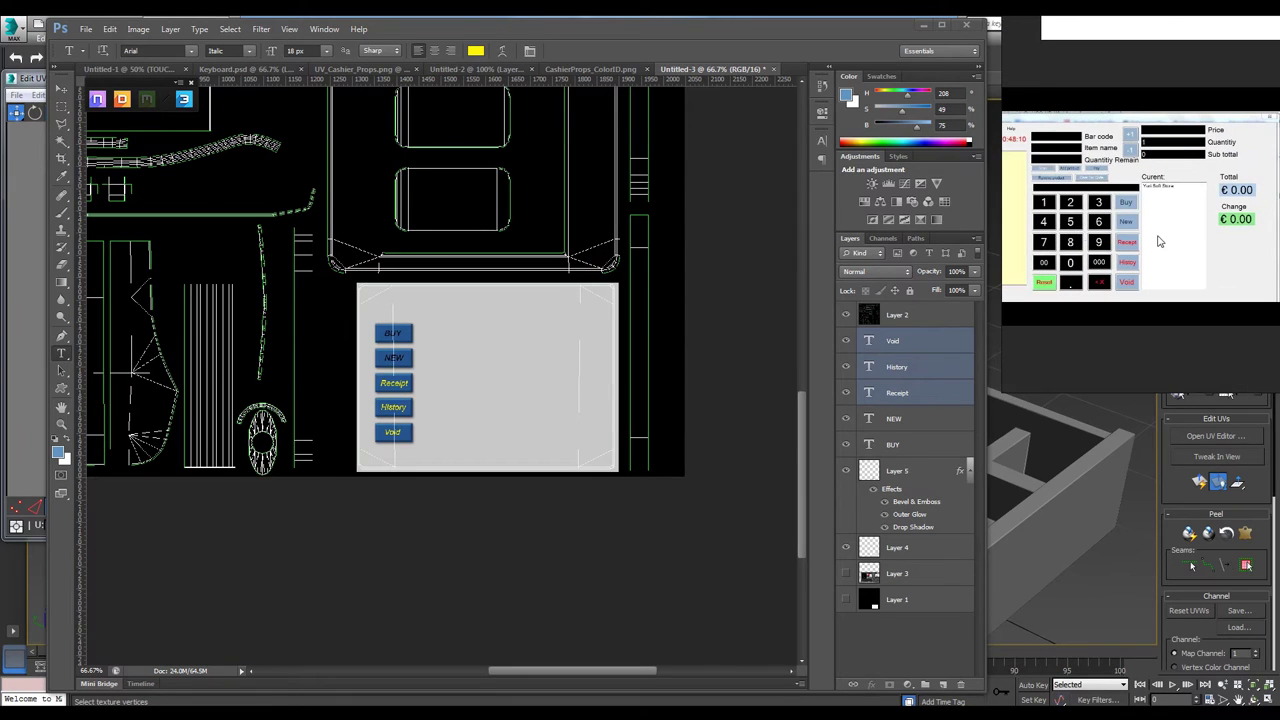
left_click(382, 460)
type("Change:")
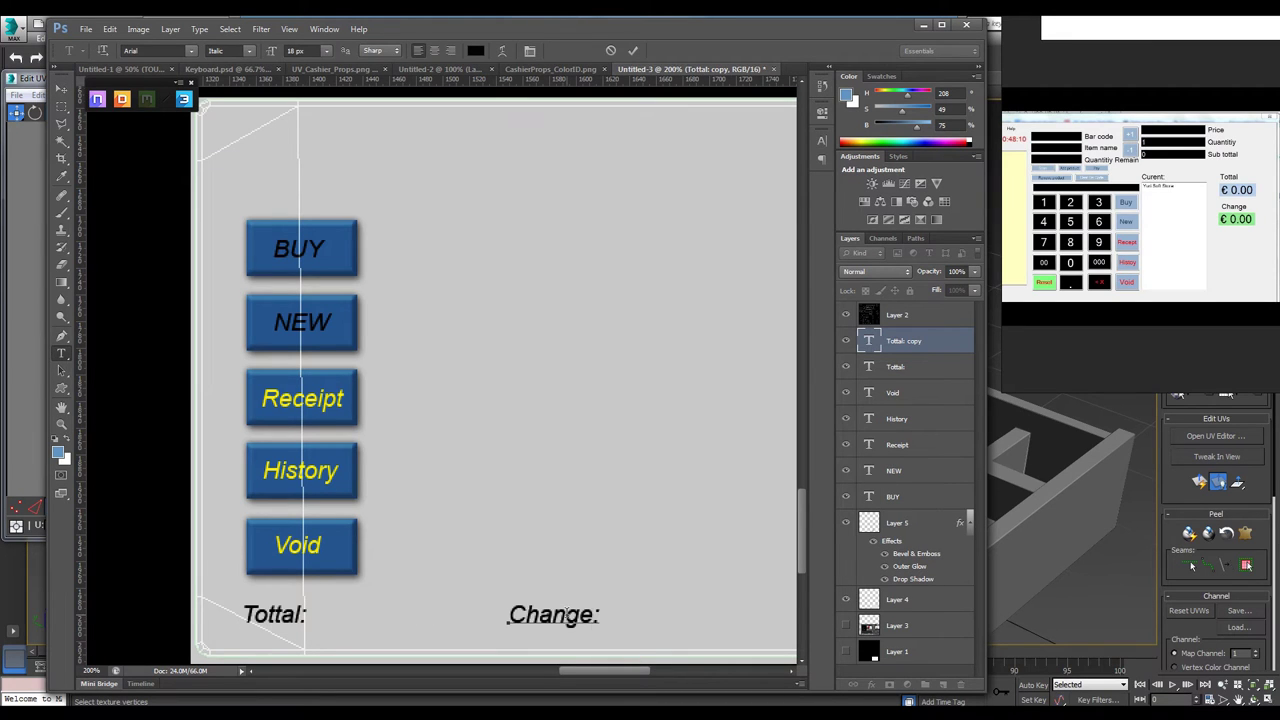
key("ctrl+Return")
key("v")
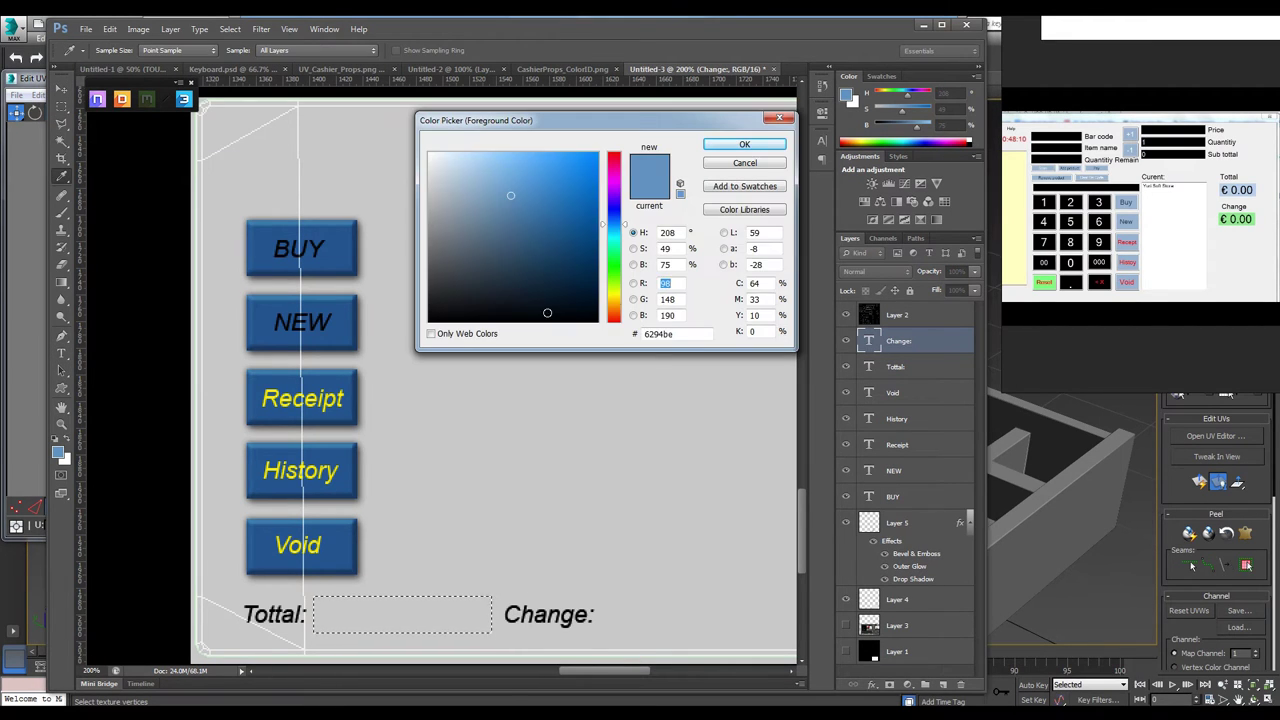
Fill green boxes on new layers beside the Tottal: and Change: captions
left_click(517, 193)
left_click(744, 144)
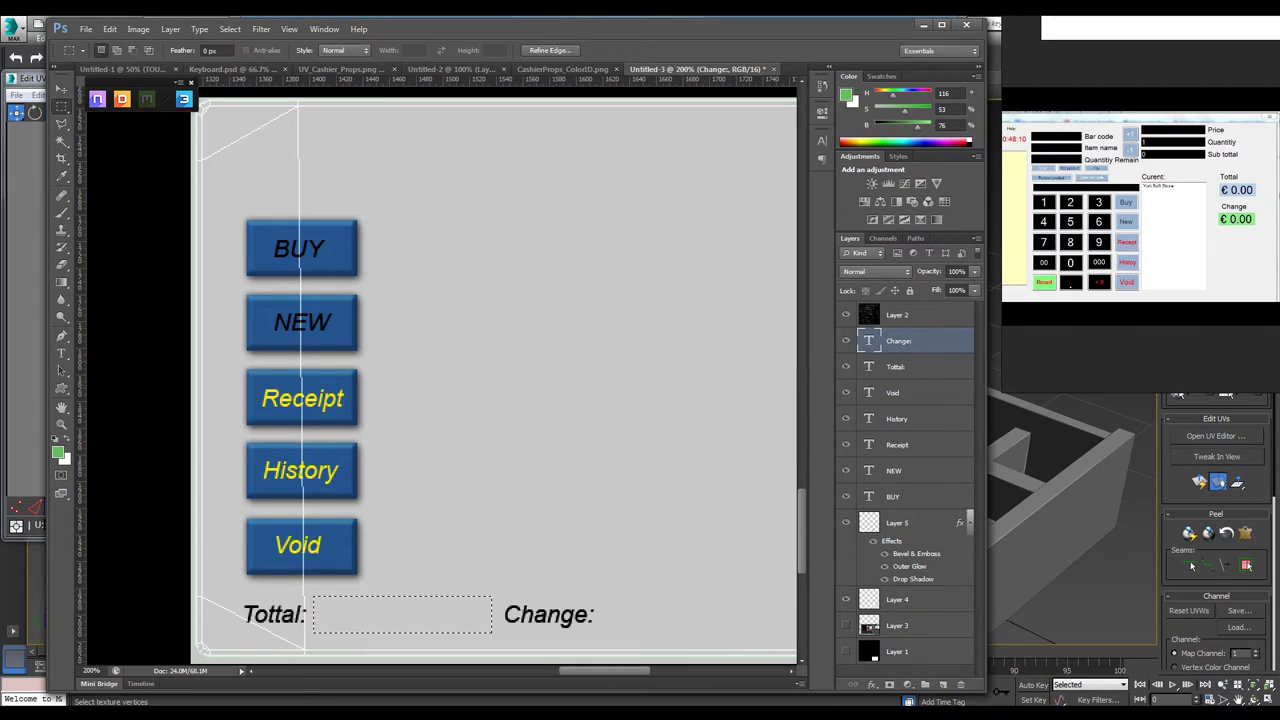
left_click(943, 685)
left_click(58, 452)
left_click(744, 145)
left_click(895, 314)
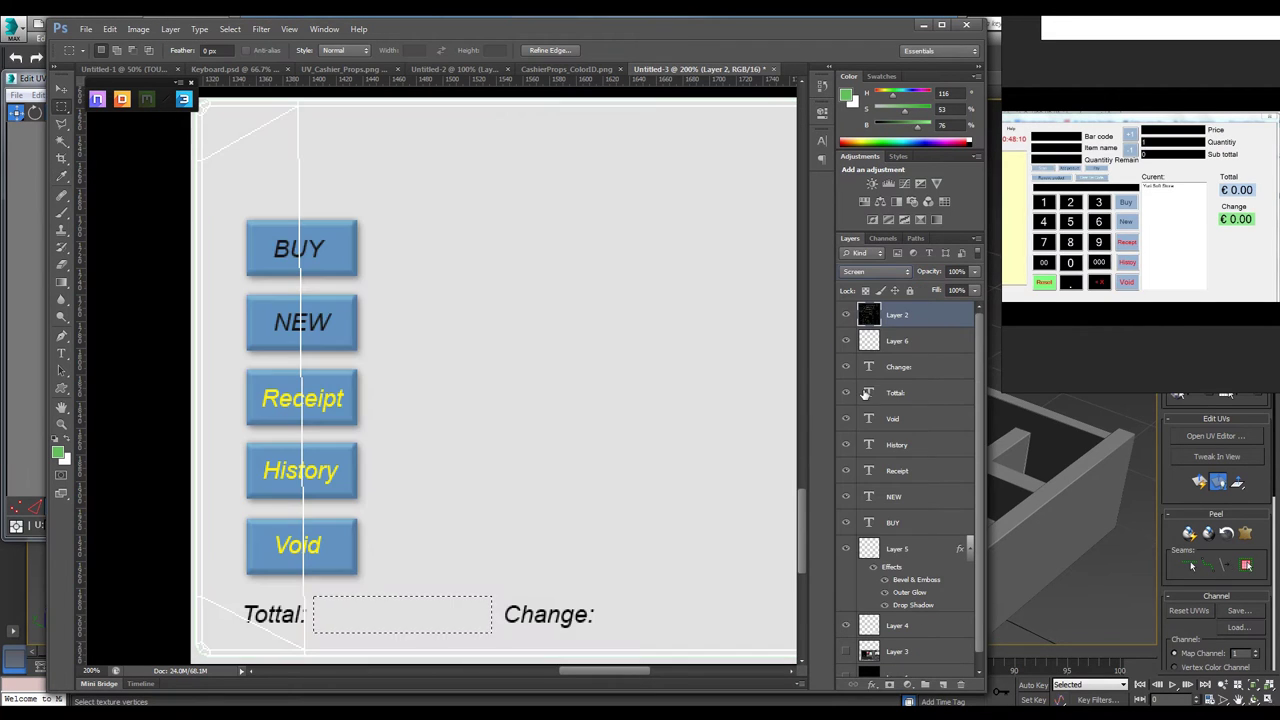
key("ctrl+shift+alt+n")
key("alt+BackSpace")
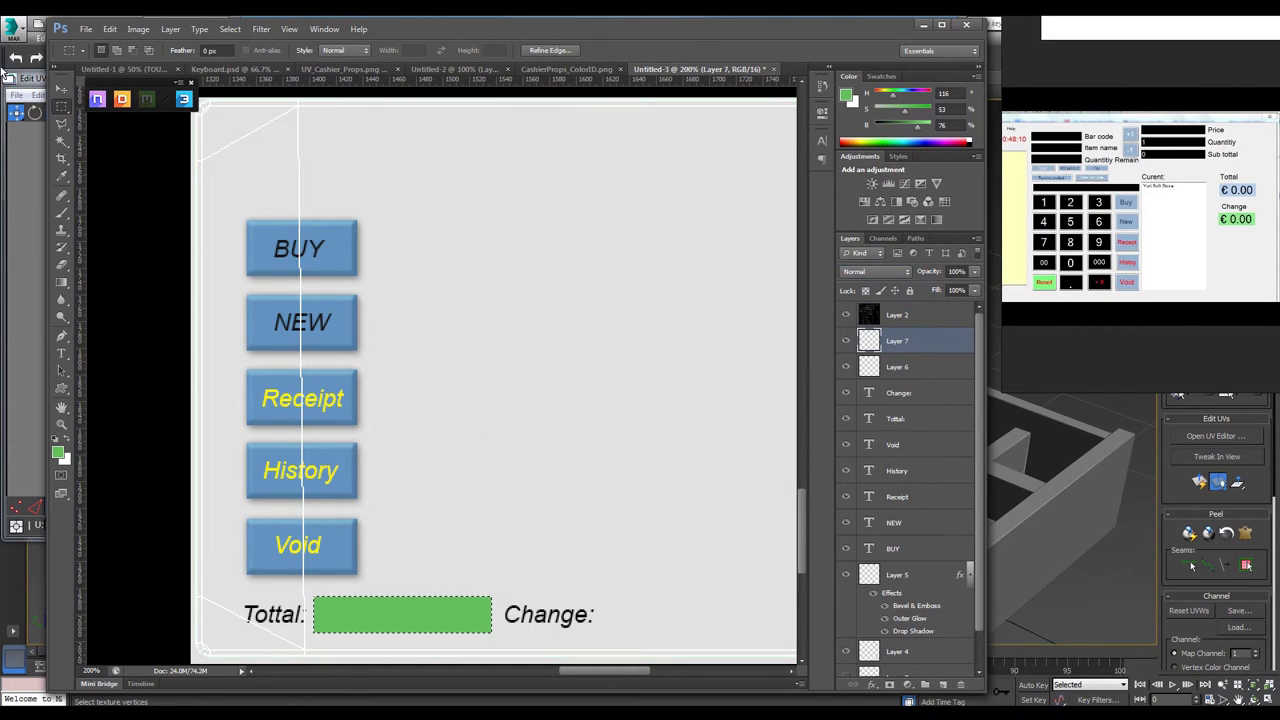
Clip a Hue/Saturation layer to the buttons with Saturation +35 and Lightness -16
right_click(910, 575)
left_click(907, 685)
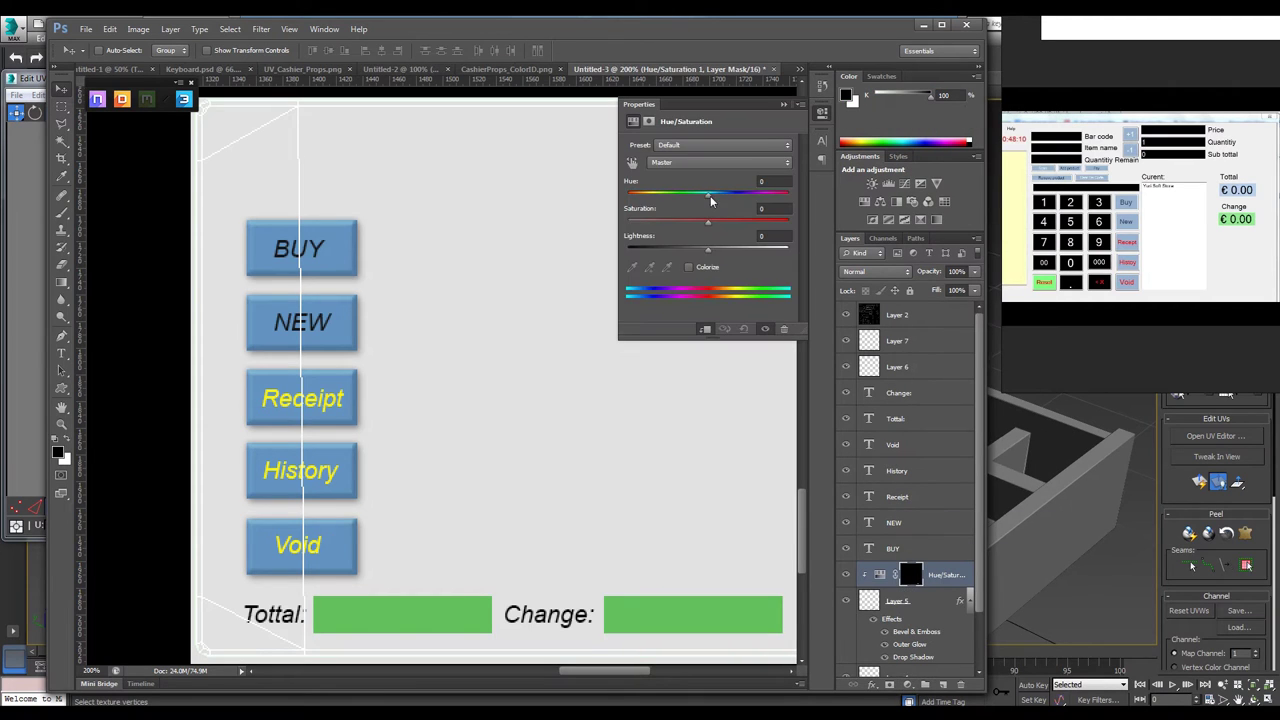
left_click(910, 575, "shift")
left_click(880, 575)
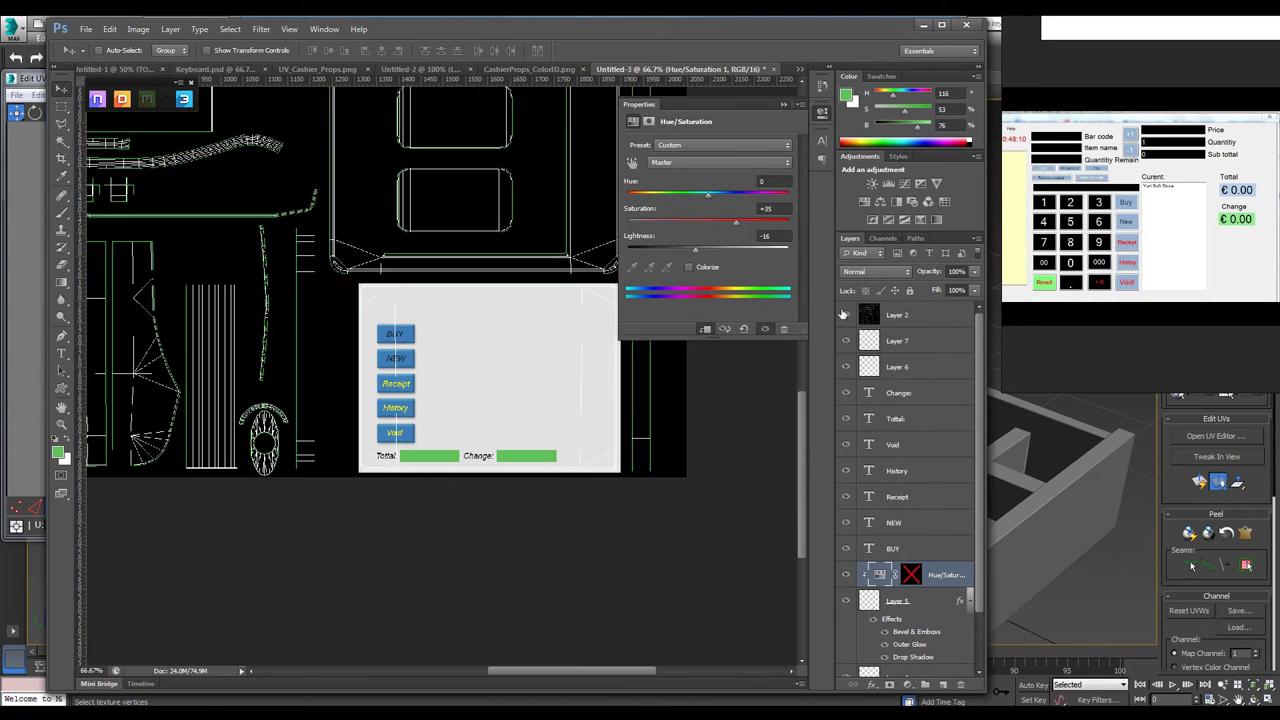
left_click(845, 315)
left_click(845, 315)
Select all button and label layers and move the column upward
left_click_drag(490, 350, 409, 351)
left_click(893, 444)
left_click(893, 548, "shift")
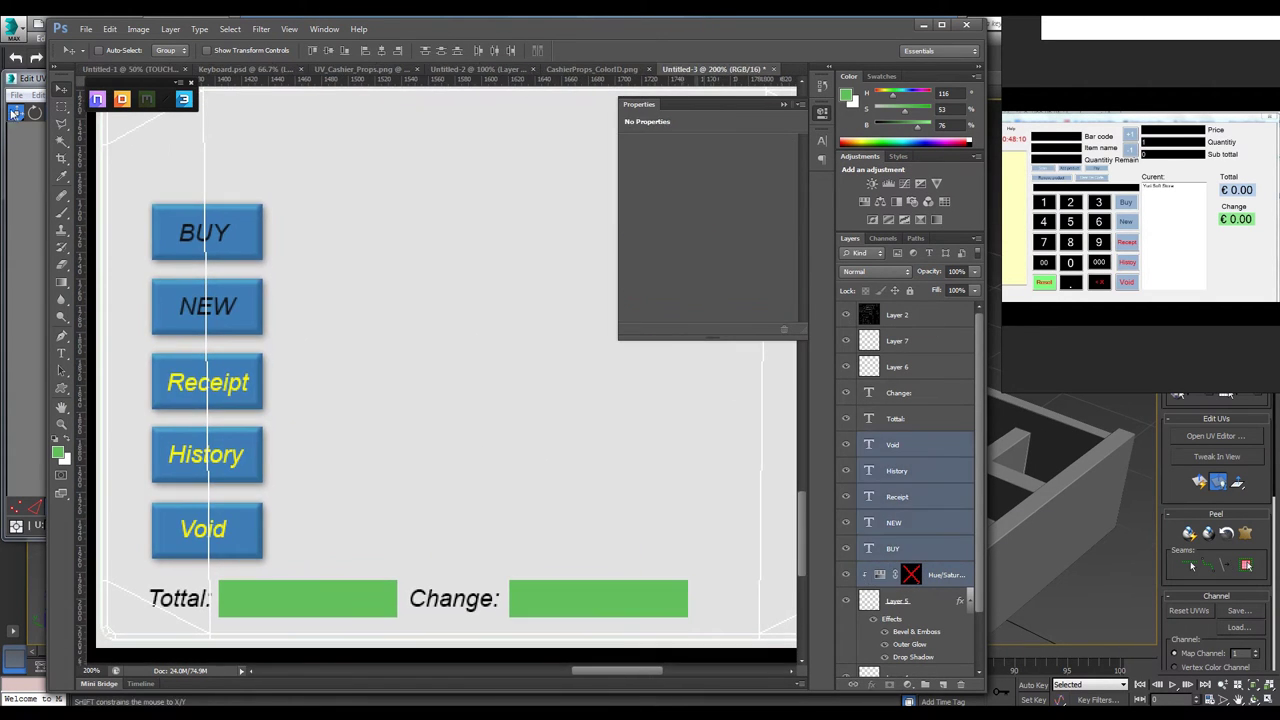
left_click_drag(189, 326, 189, 286)
left_click(1012, 324)
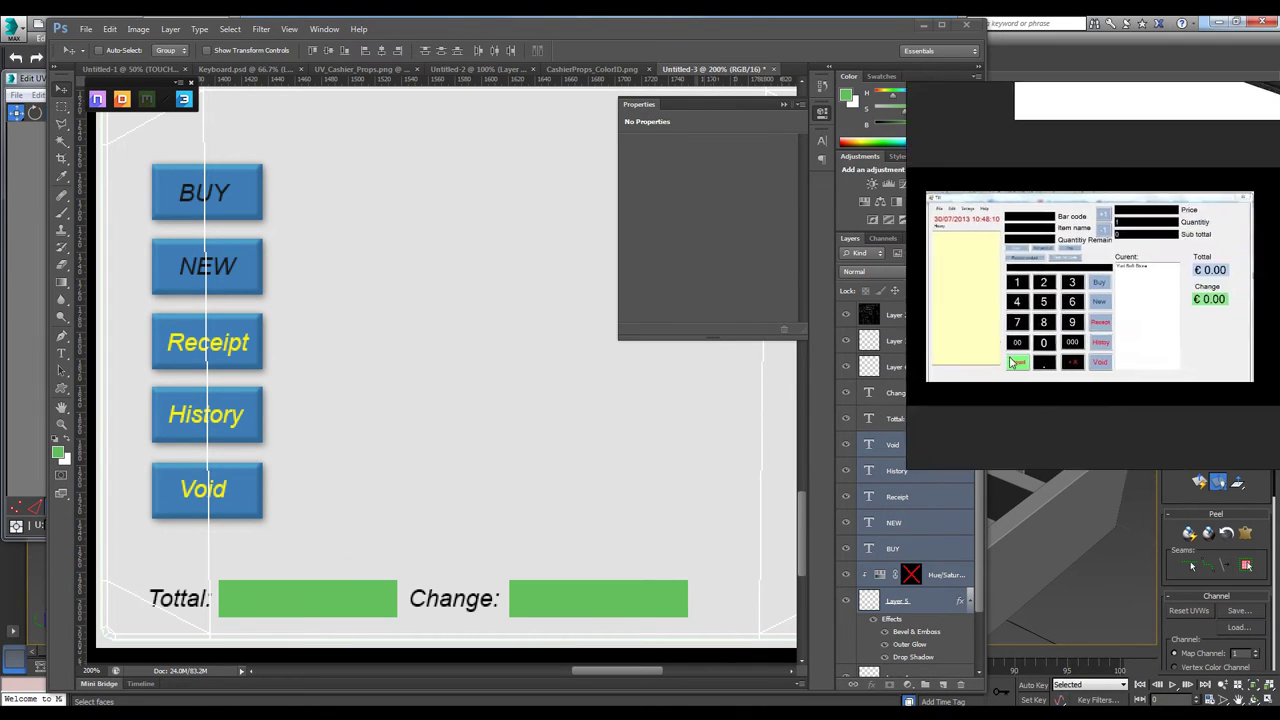
Fill a rectangular area right of the buttons with pale yellow
left_click(345, 187)
left_click_drag(579, 533, 462, 444)
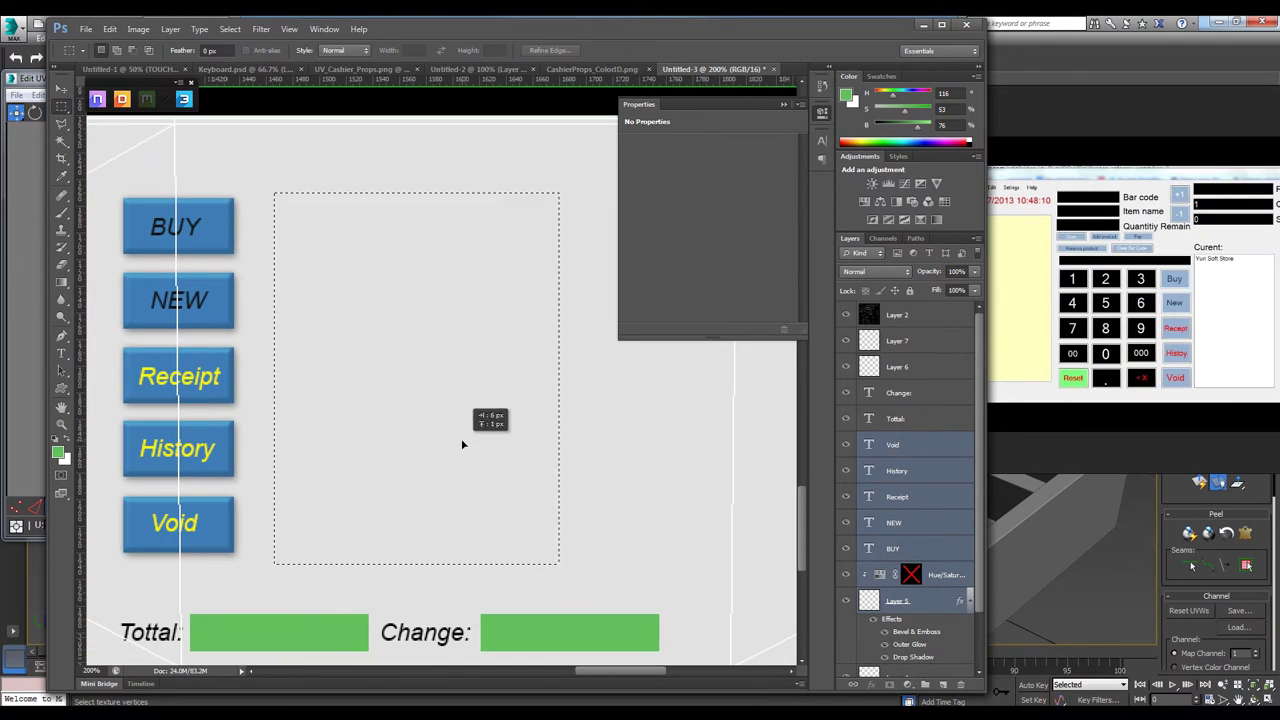
left_click(58, 452)
left_click(461, 175)
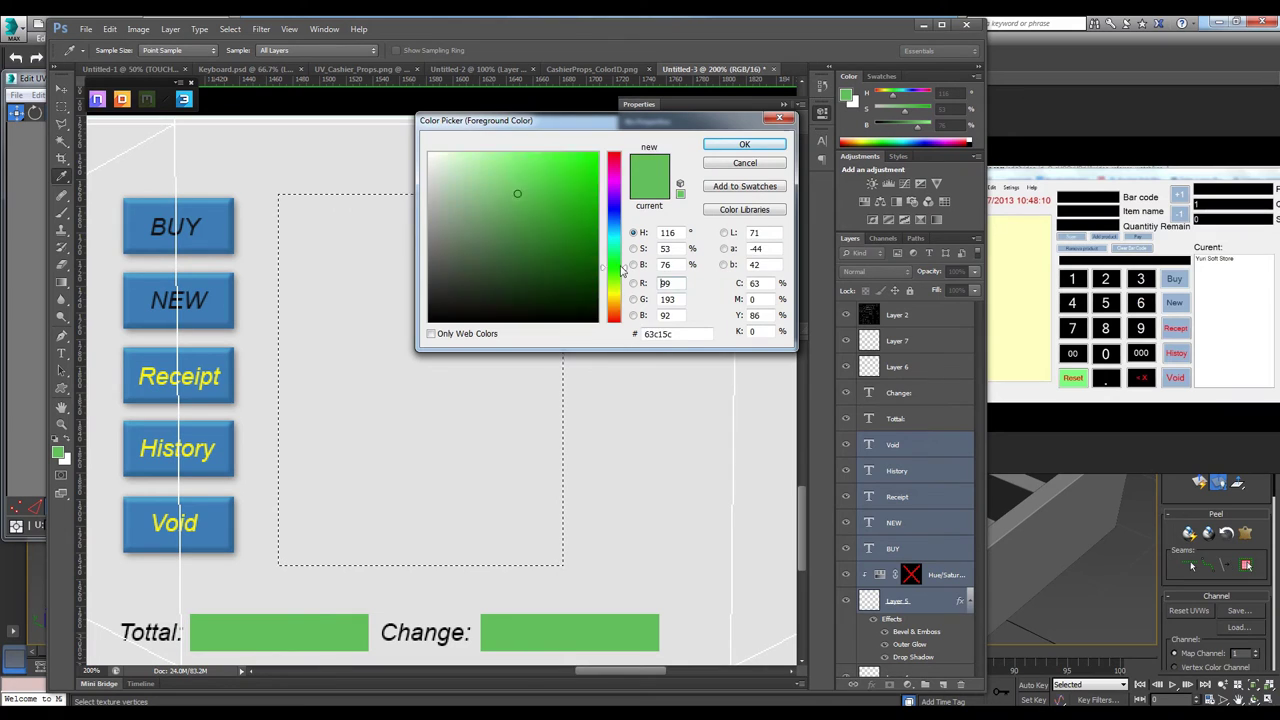
key("Return")
key("alt+BackSpace")
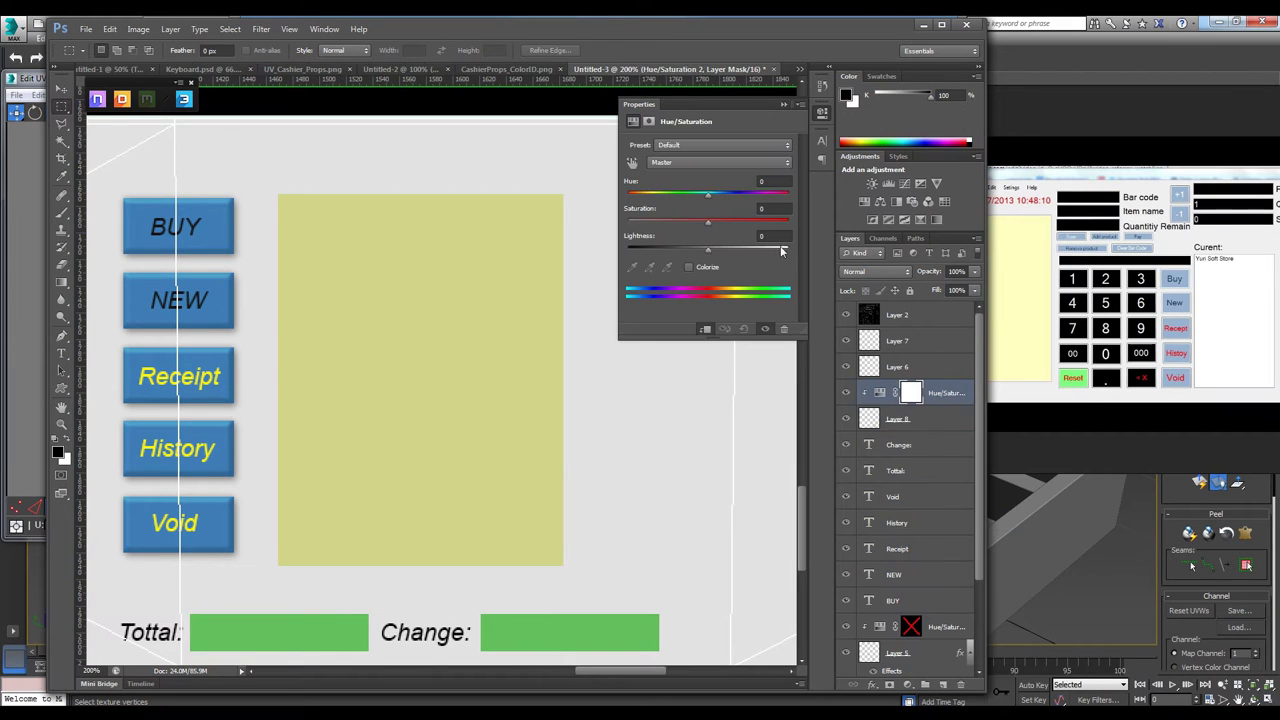
key("ctrl+d")
Give the yellow rectangle a grey Stroke outline in Layer Style
double_click(955, 424)
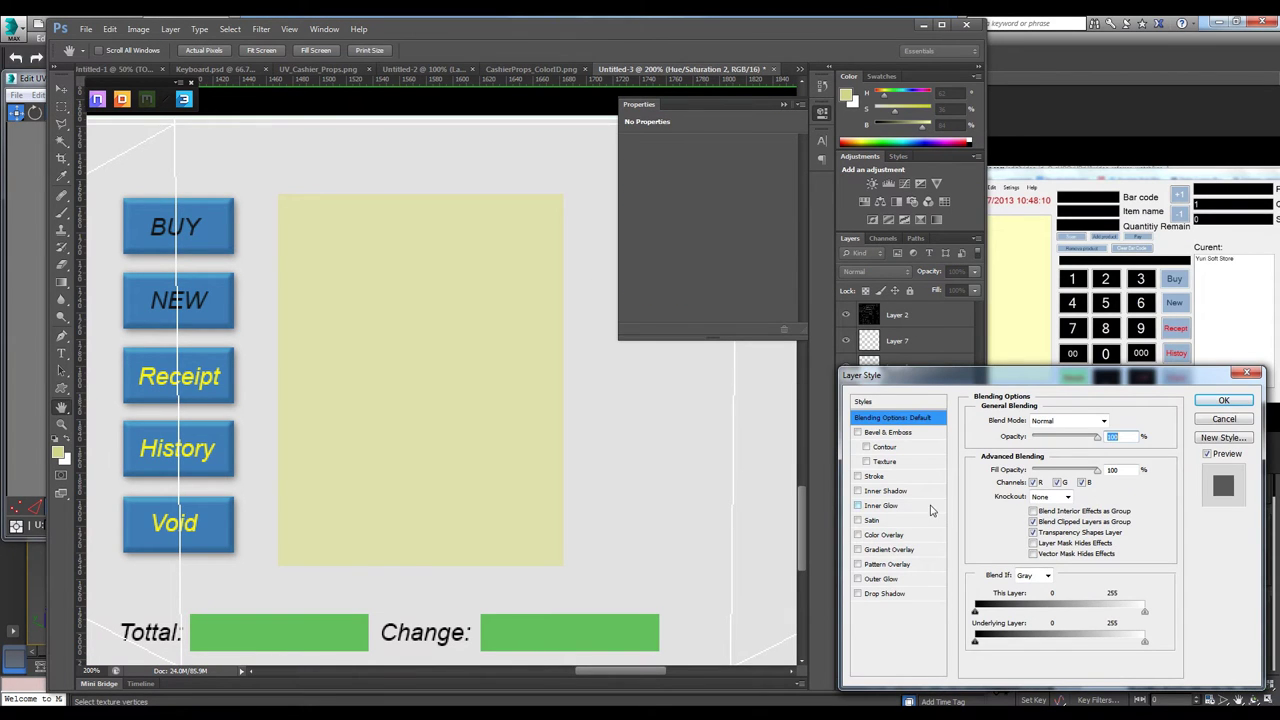
left_click(873, 476)
left_click(1223, 400)
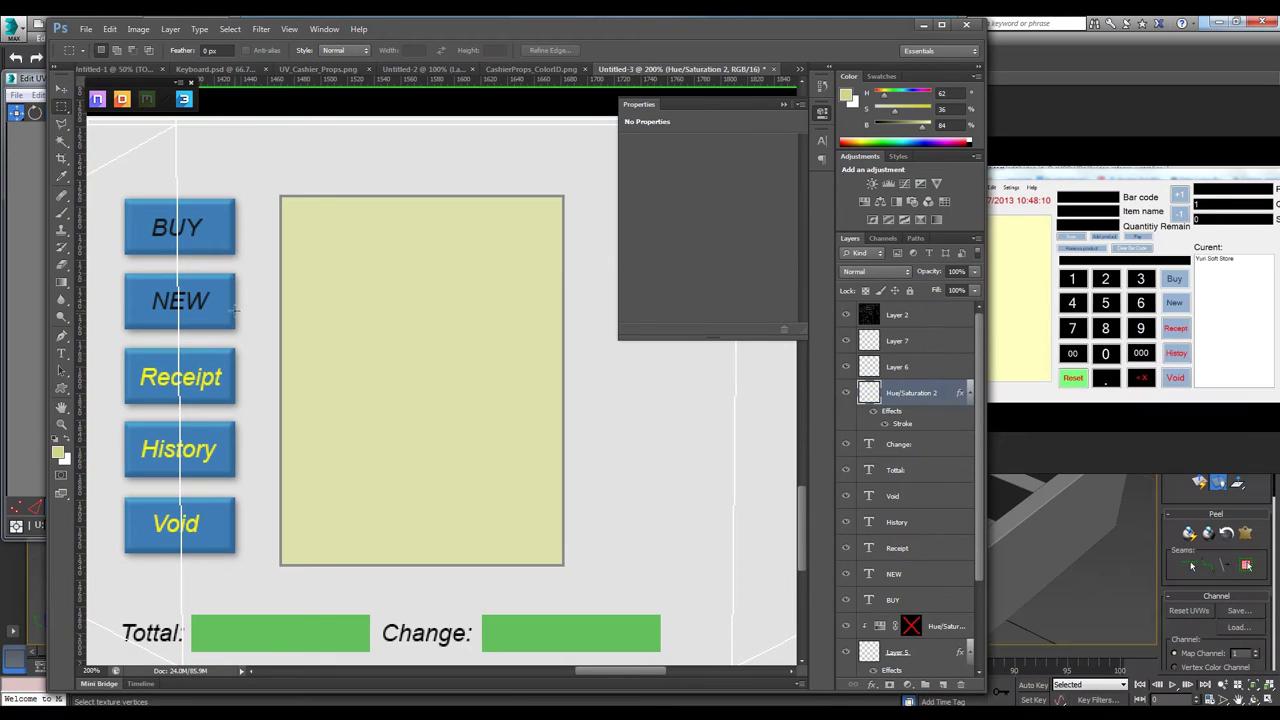
right_click(959, 652)
left_click(935, 508)
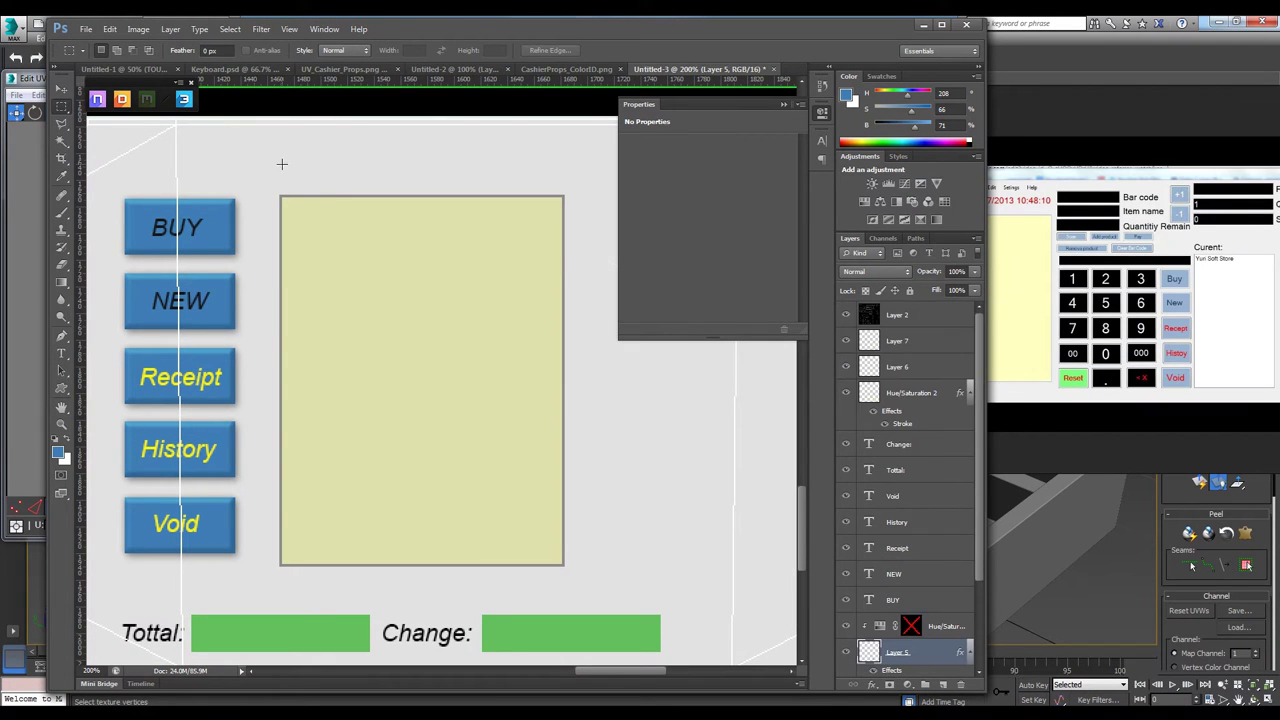
key("ctrl+j")
Copy the blue header into three tabs and label the first Current
left_click_drag(339, 180, 545, 183, "alt")
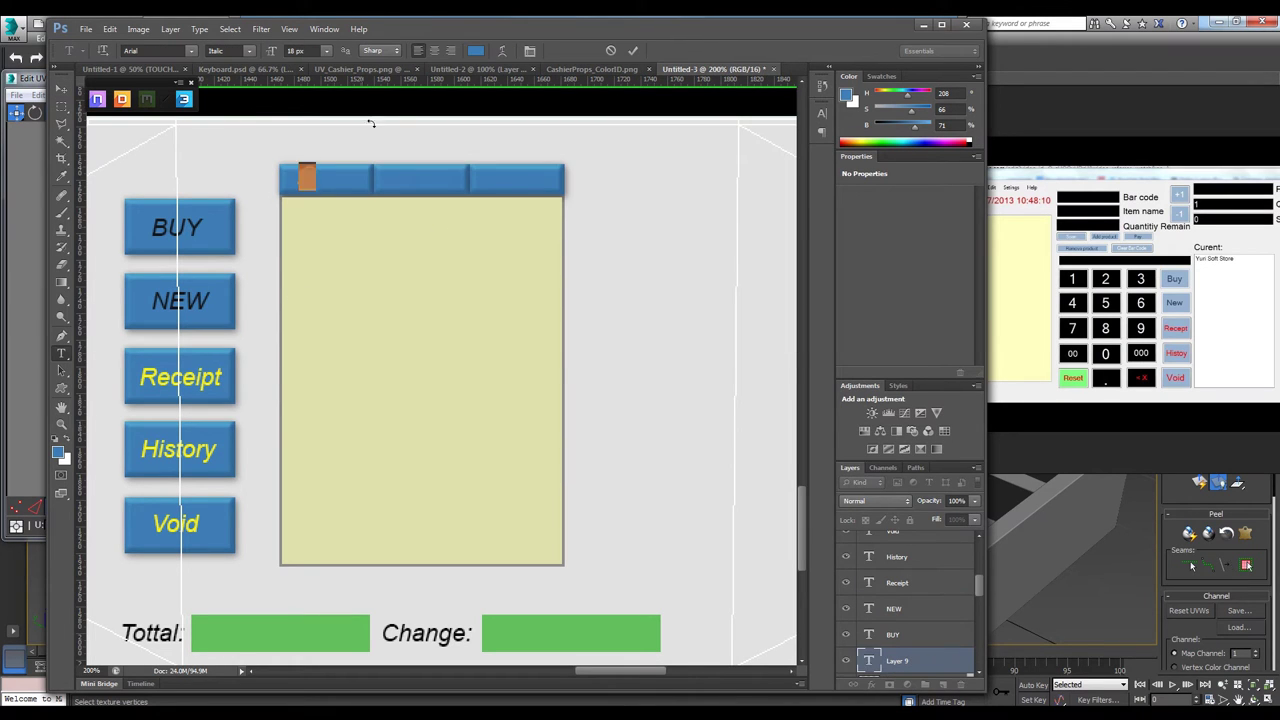
type("Current")
key("ctrl+Return")
key("v")
Copy the Current label into the other tabs and retype them History and Admin
left_click_drag(343, 204, 396, 204, "alt")
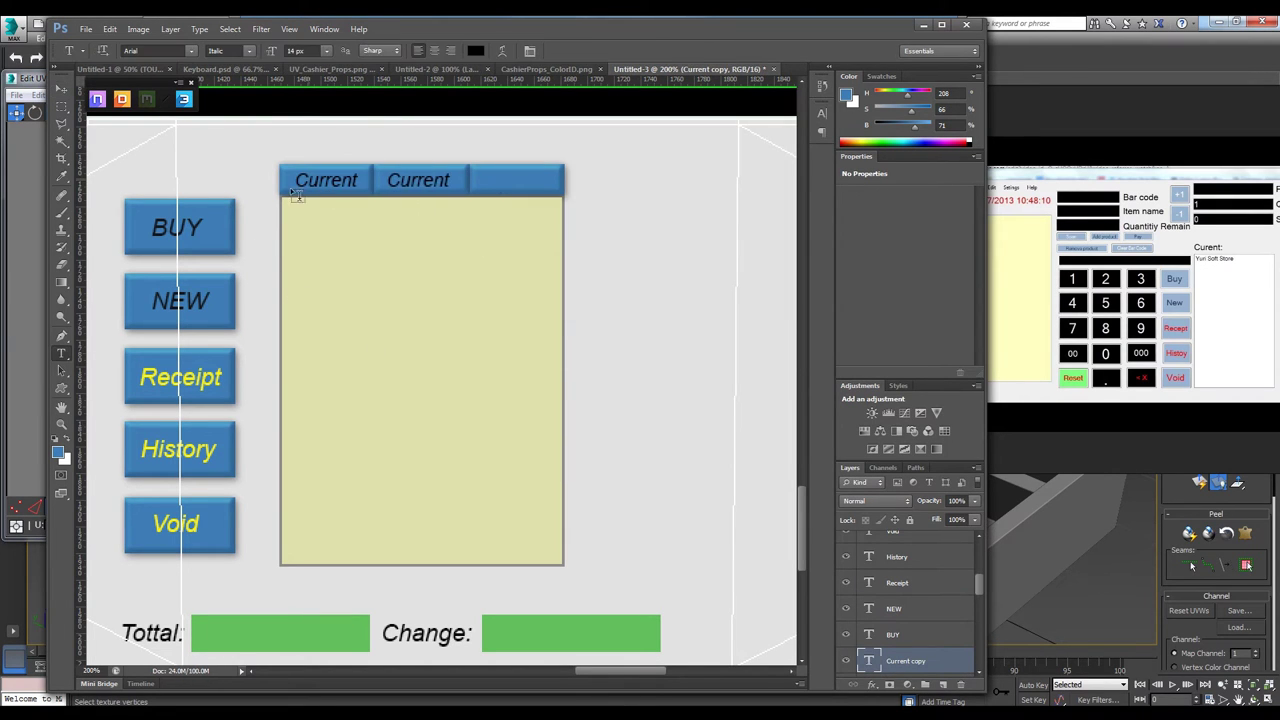
key("ctrl+Return")
key("v")
left_click_drag(606, 210, 706, 210, "alt")
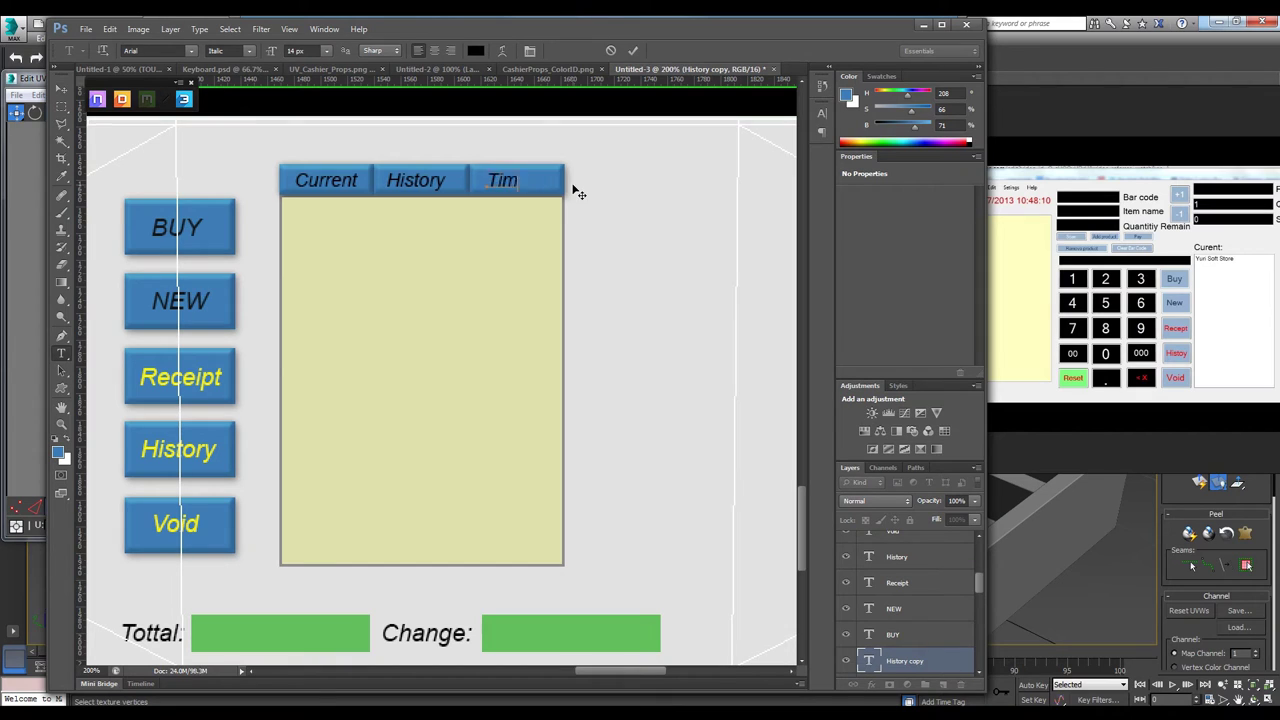
type("Reset")
key("ctrl+Return")
type("v")
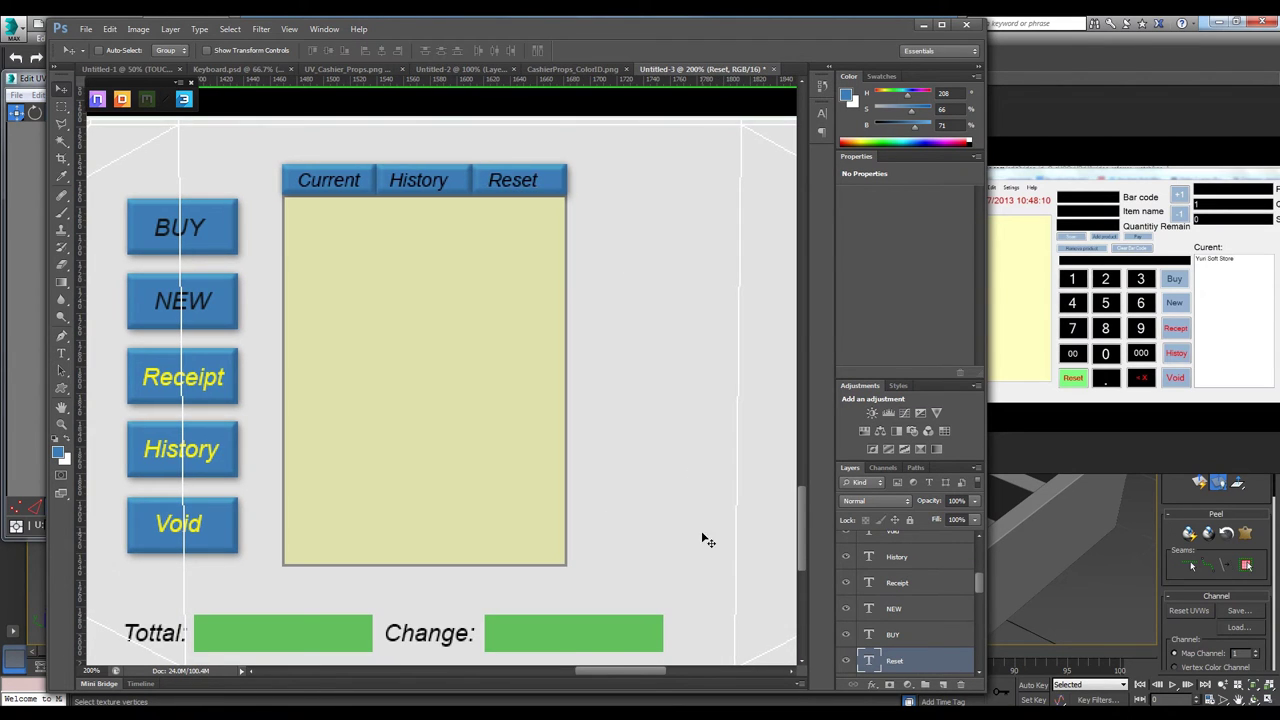
type("dmin")
key("ctrl+Return")
left_click_drag(858, 385, 620, 352)
key("m")
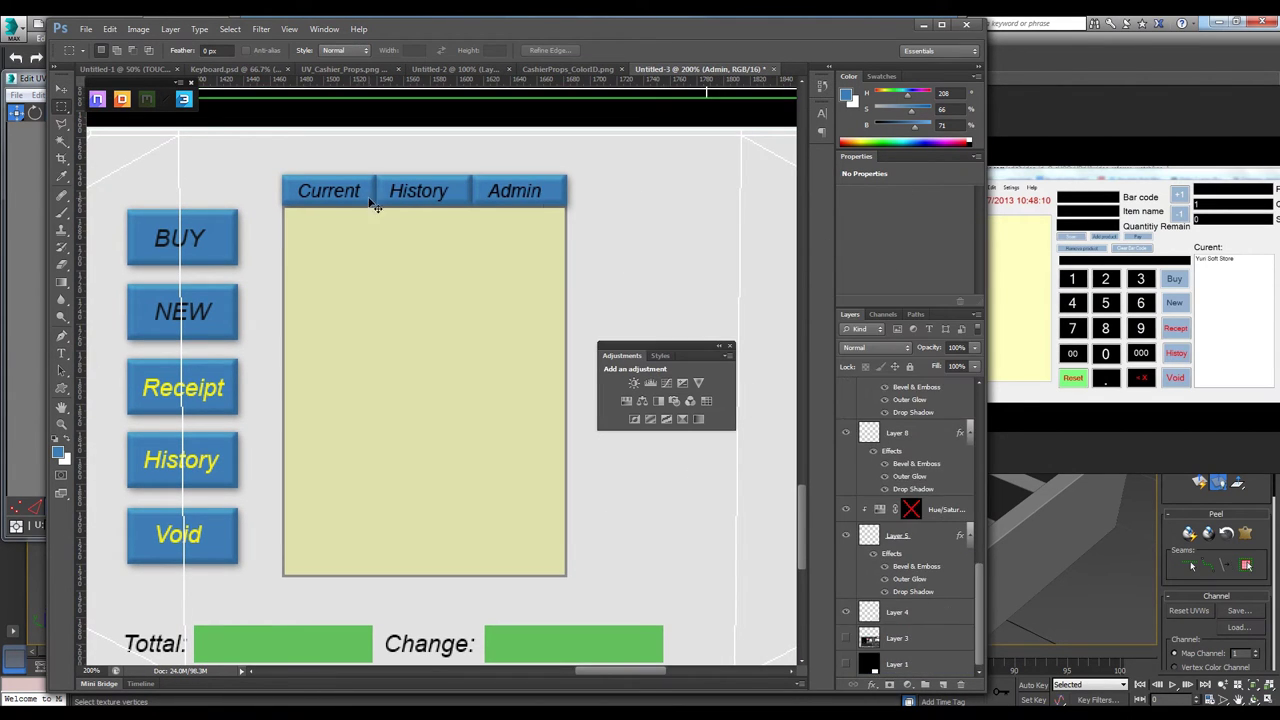
Recolour the Current tab pink with Hue/Saturation
right_click(370, 205)
left_click(403, 223)
key("ctrl+u")
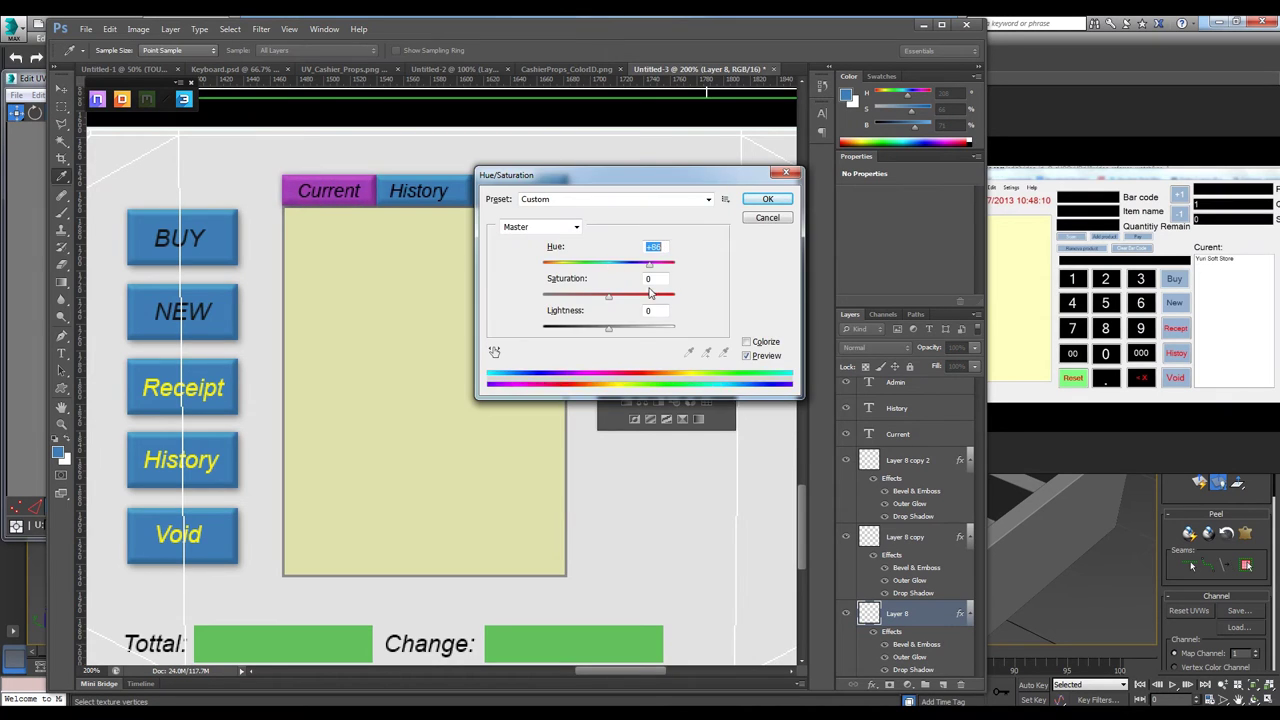
left_click(767, 199)
left_click_drag(429, 414, 271, 392)
Add the Bar code, Item name, Stock remain, Price, Quantity and Subtotal labels
key("t")
left_click(409, 180)
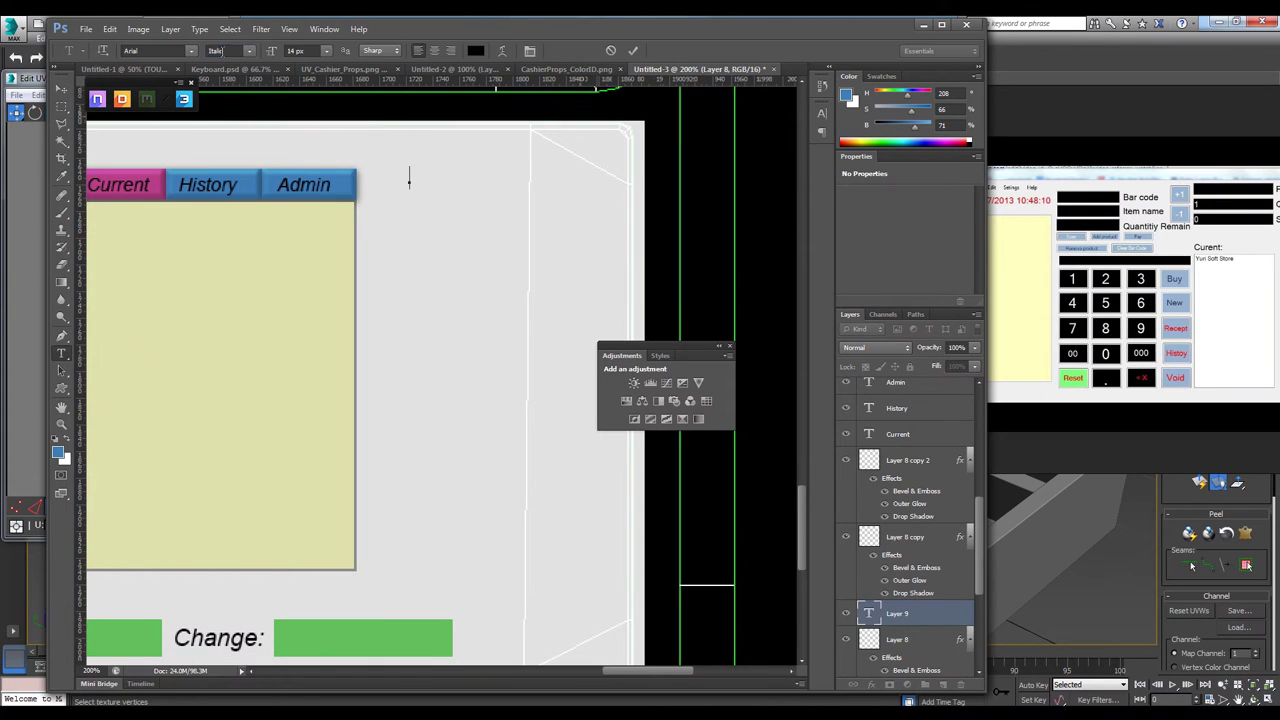
type("Bar Code:")
mouse_move(458, 192)
left_mouse_down("ctrl")
mouse_move(435, 212)
mouse_move(489, 216)
mouse_move(492, 235)
left_mouse_up("ctrl")
key("ctrl+z")
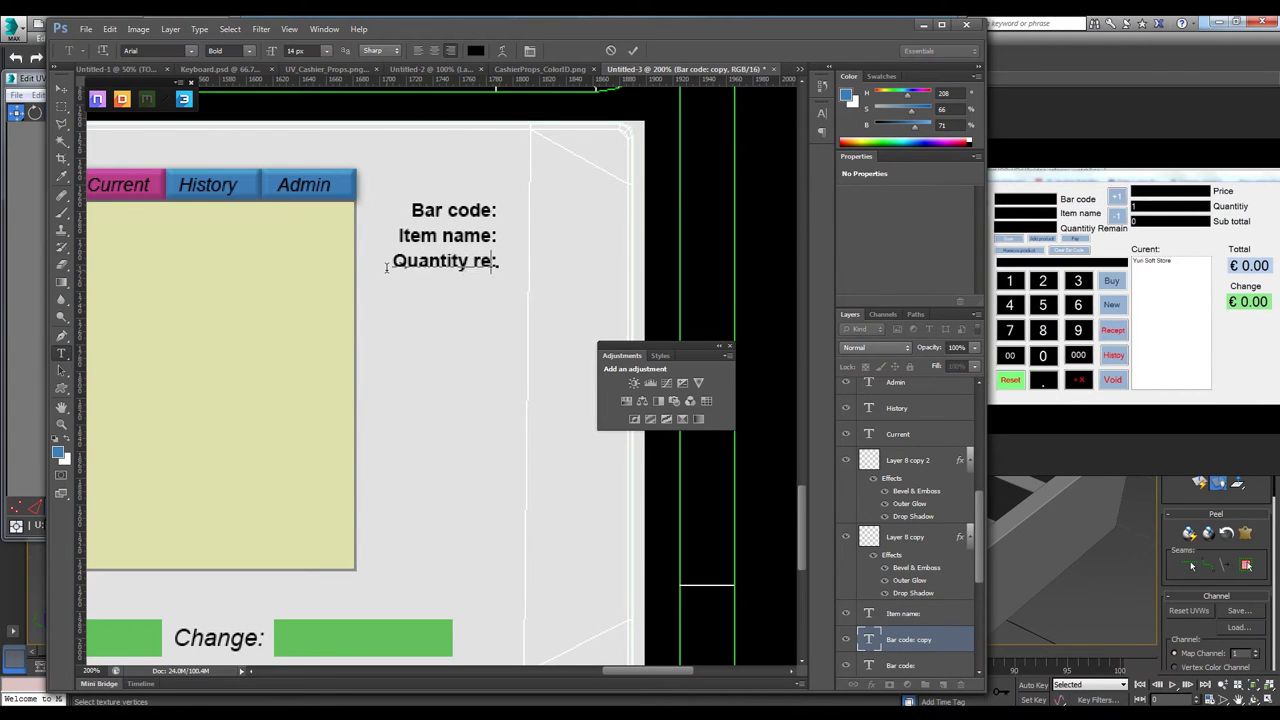
type("main:")
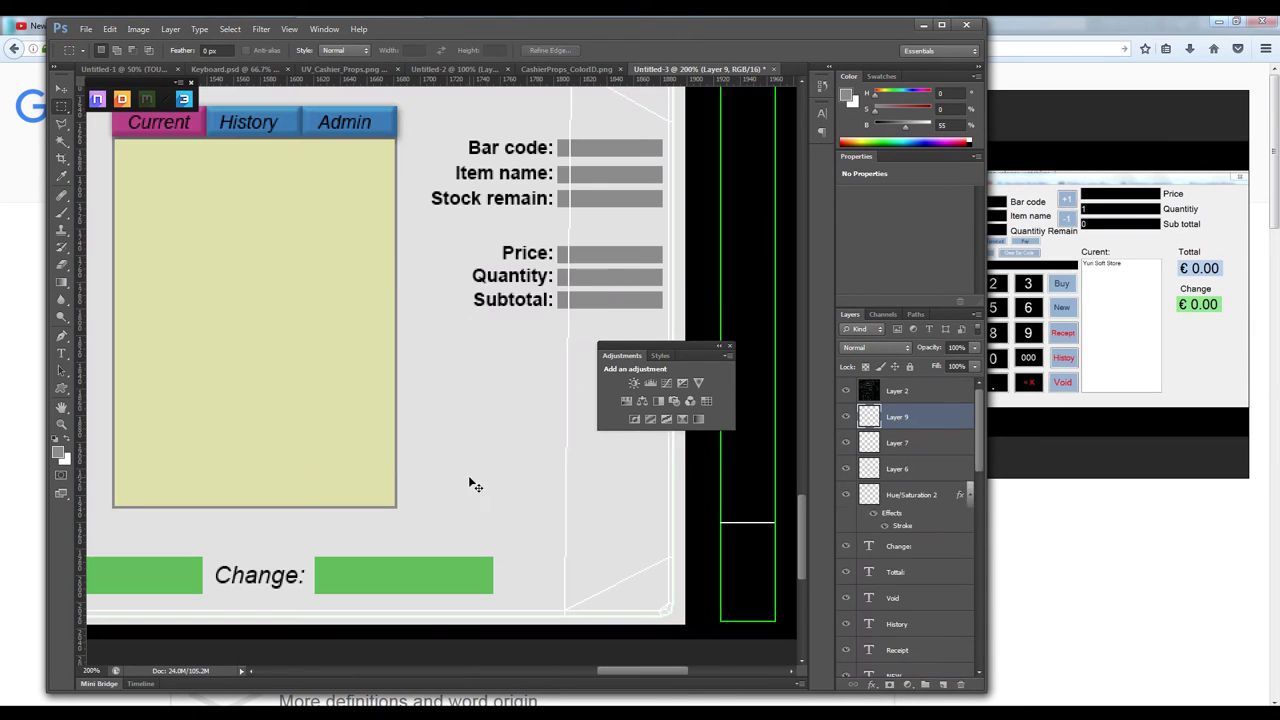
Paste the LEE ARMS CASHIER title and tone it grey with Levels
key("ctrl+v")
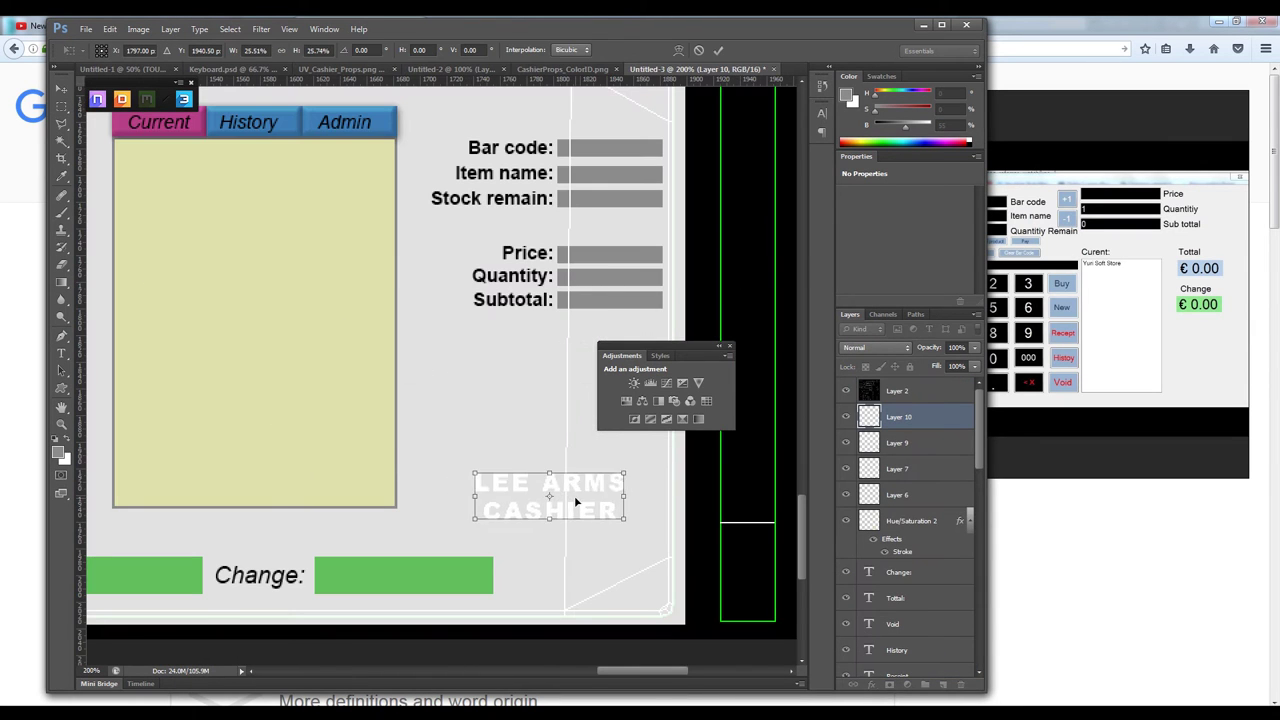
key("ctrl+l")
left_click(740, 196)
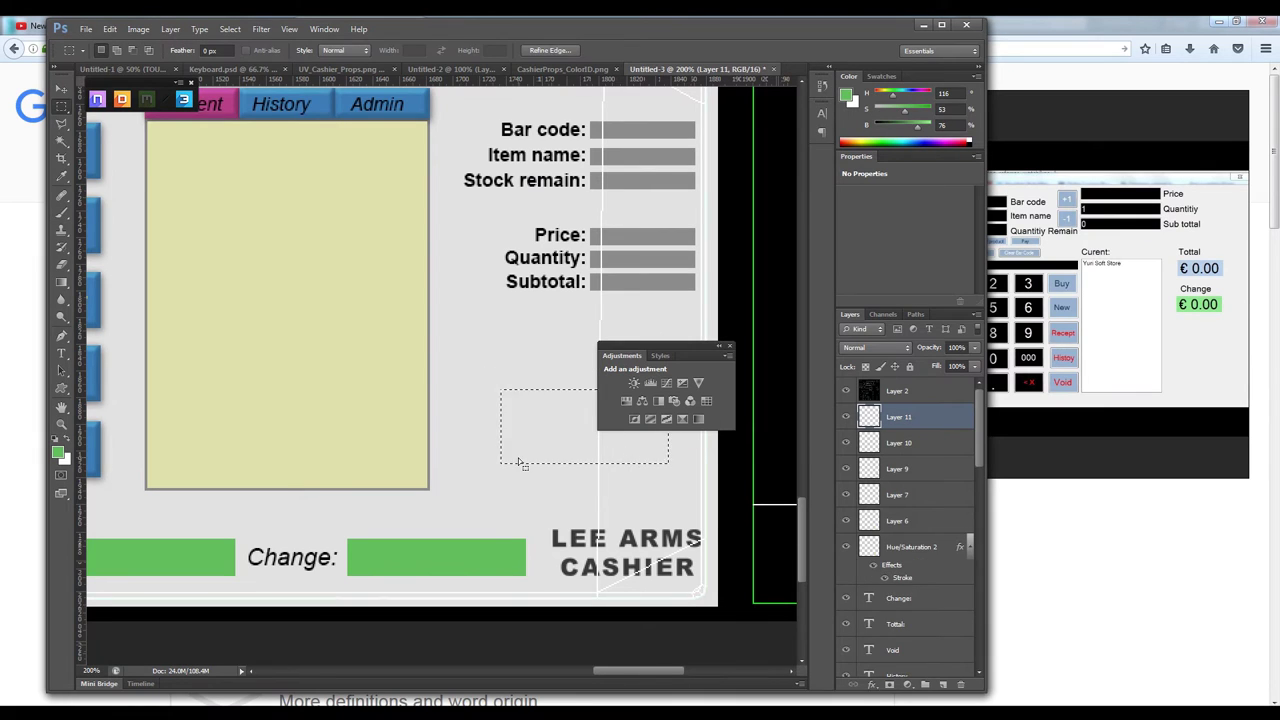
Make a yellow bevelled Onscreen Keyboard button with its text label
right_click(519, 462)
key("ctrl+u")
left_click(763, 194)
type("ON")
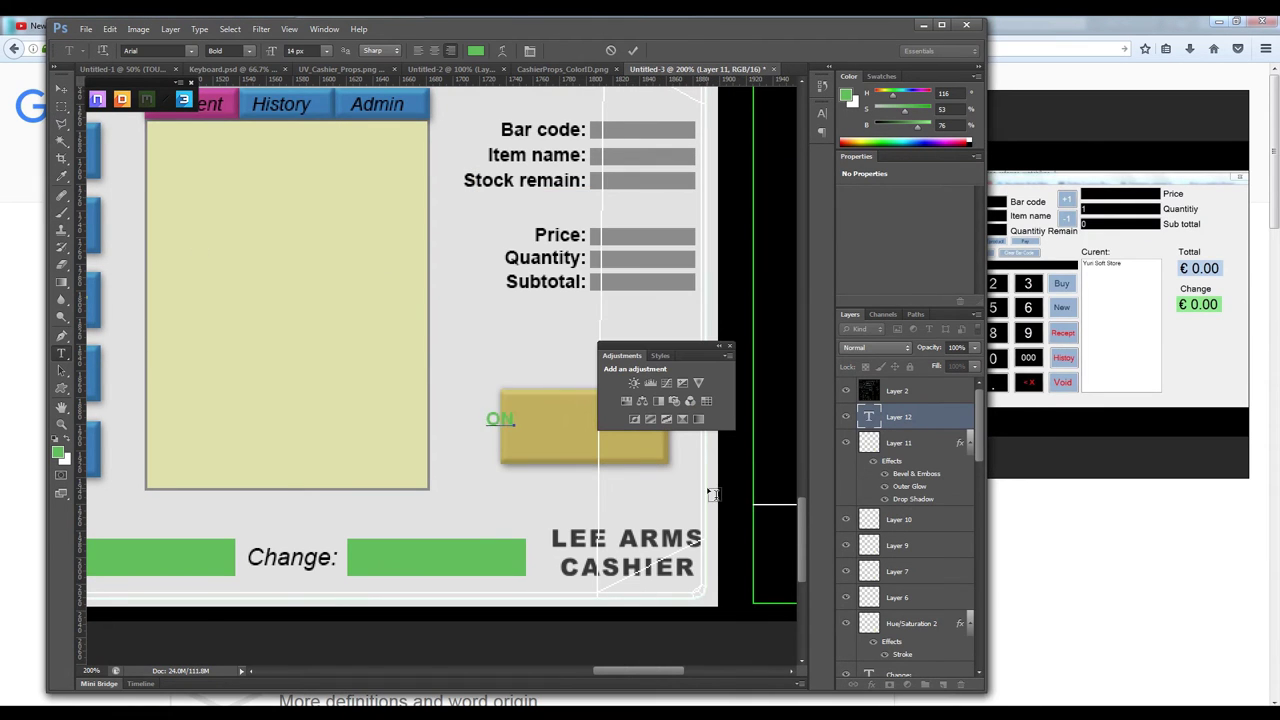
scroll(435, 58, "up", 2)
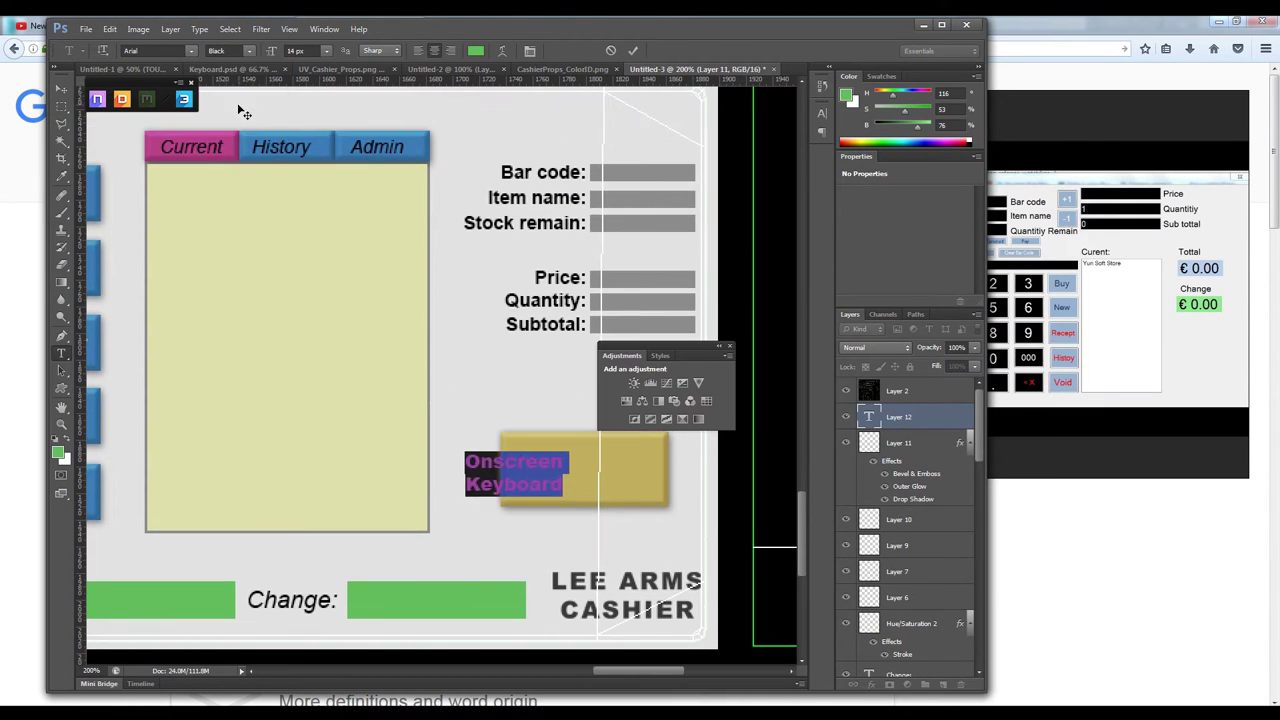
left_click(475, 50)
left_click(743, 143)
key("v")
mouse_move(513, 472)
left_mouse_down()
mouse_move(582, 461)
mouse_move(536, 494)
left_mouse_up()
Turn the Onscreen Keyboard text black and add a V1.252.01 label under the title
double_click(582, 461)
left_click(475, 50)
left_click(744, 144)
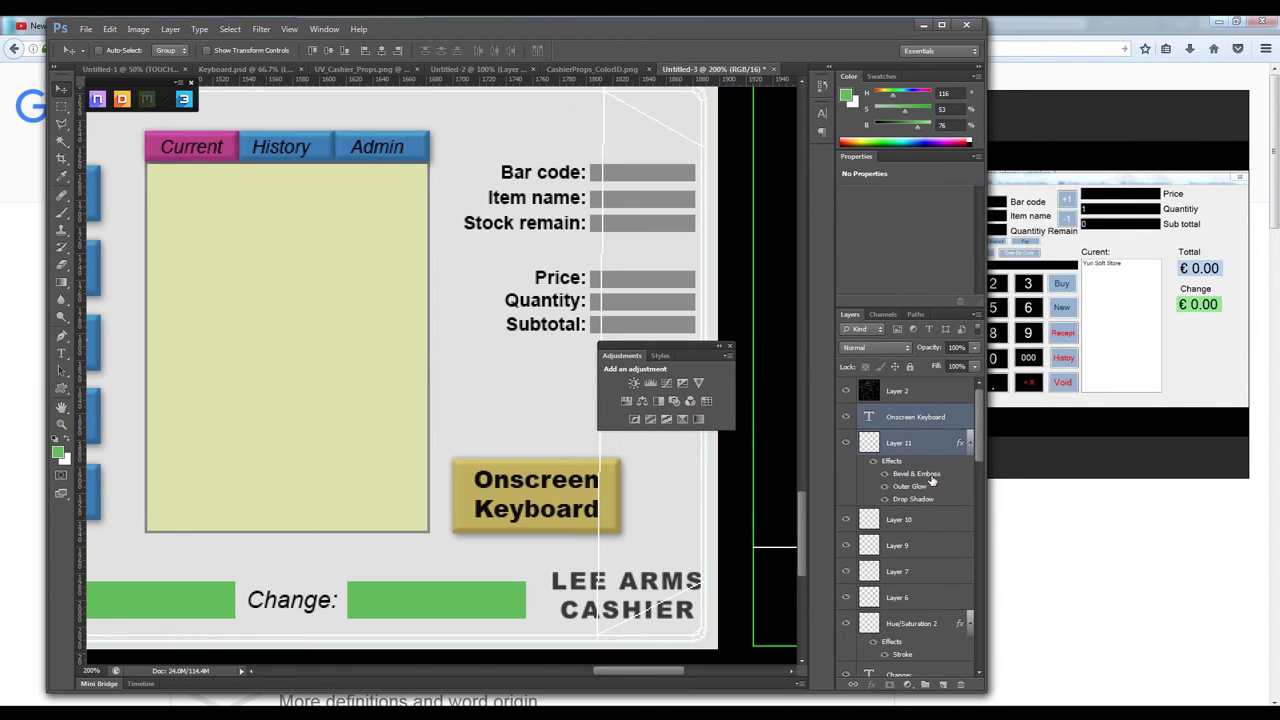
left_click(898, 519)
left_click(62, 354)
left_click(585, 618)
type("V.01")
key("BackSpace")
key("BackSpace")
key("BackSpace")
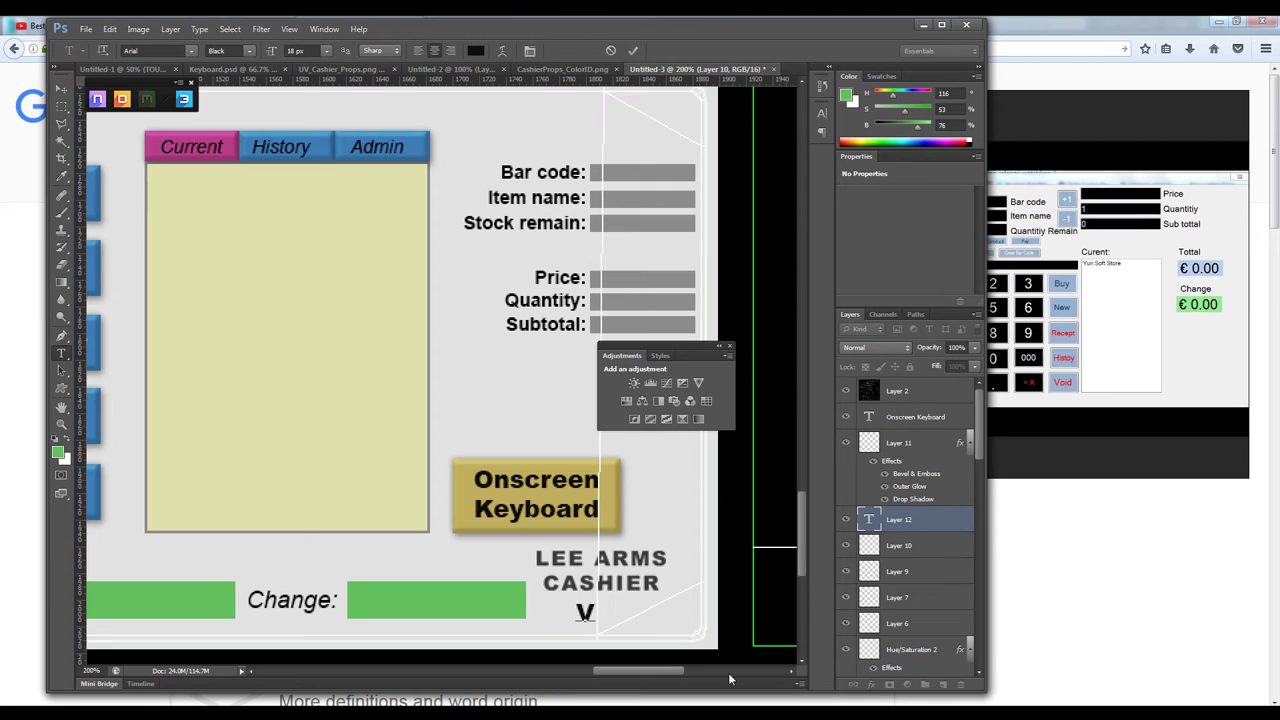
type("1.252.01")
left_click(62, 88)
Hide the dark background and reposition the title and Onscreen Keyboard button
left_click(846, 390)
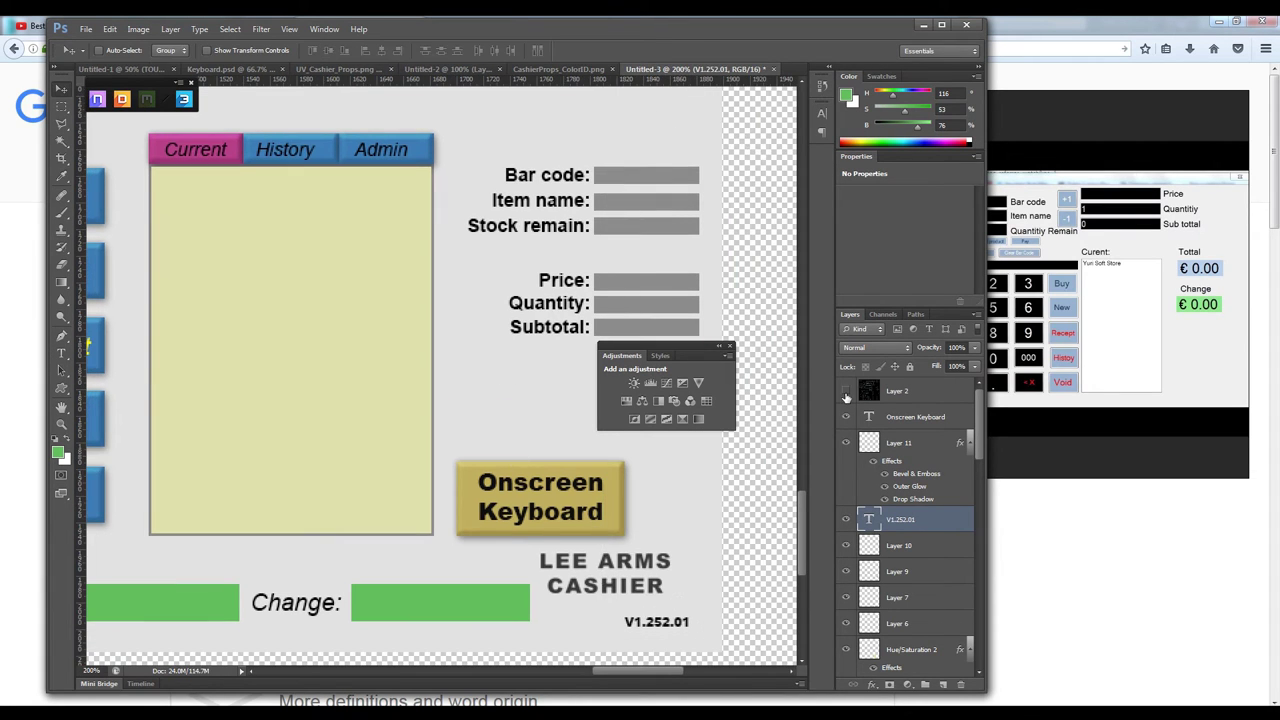
left_click_drag(630, 630, 659, 646)
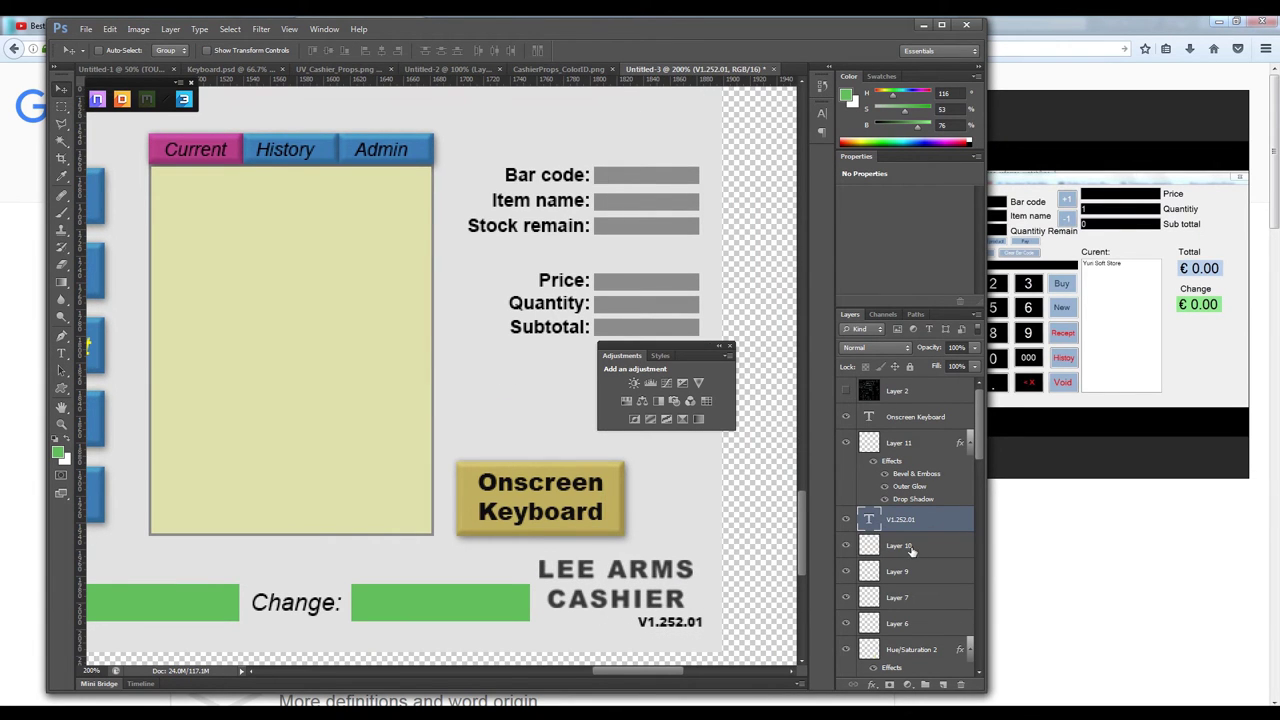
left_click_drag(540, 497, 592, 381)
left_click_drag(640, 355, 795, 272)
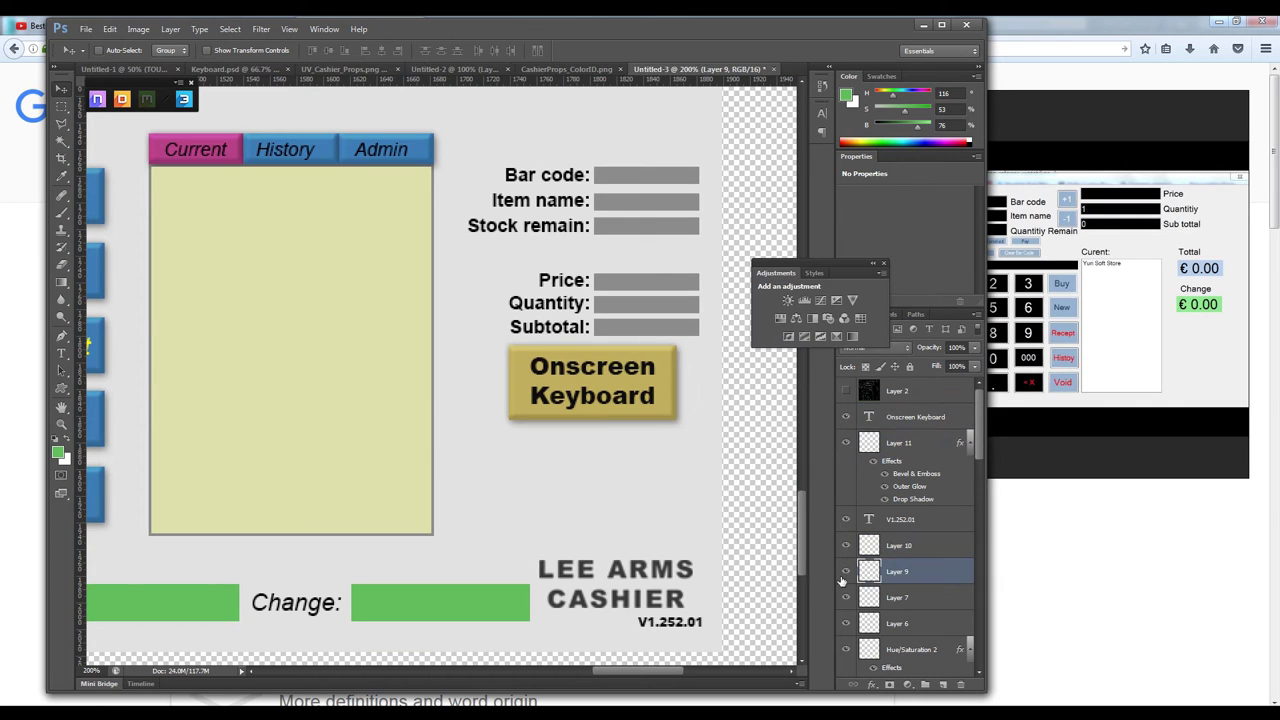
left_click(900, 519)
left_click_drag(617, 583, 606, 541)
Add a black-filled layer at the bottom of the stack
key("d")
left_click(943, 684)
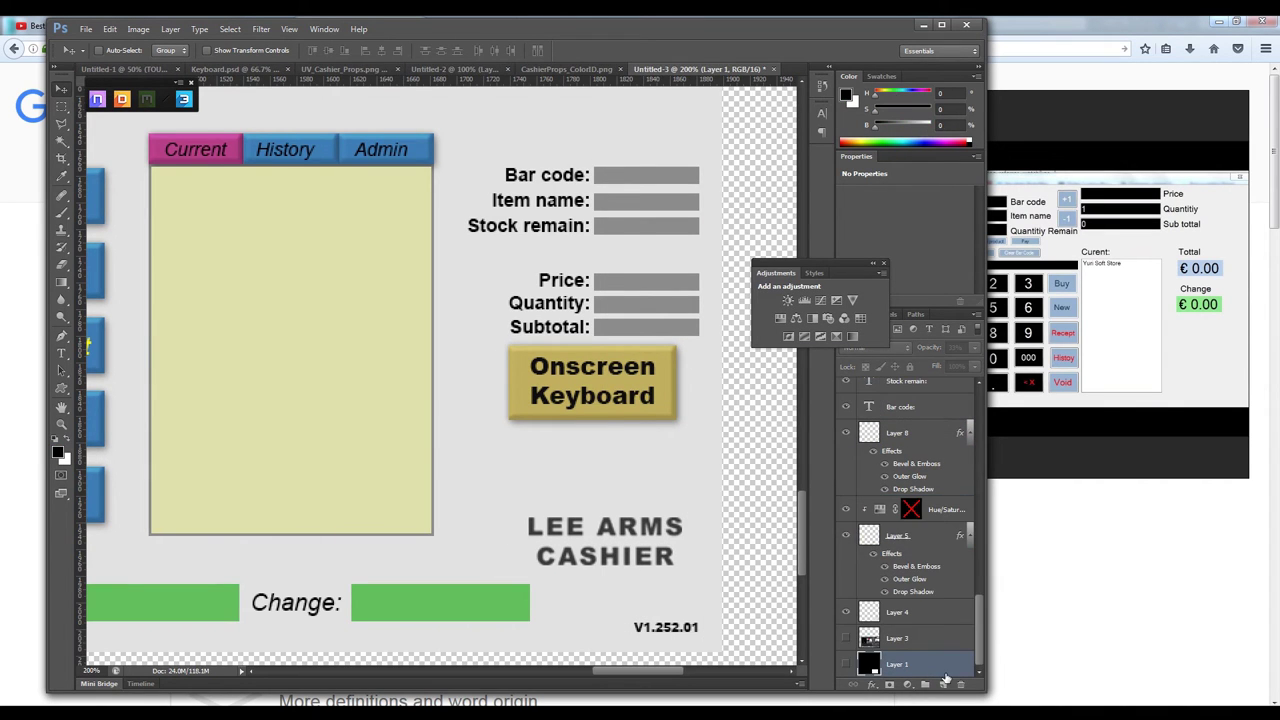
key("alt+BackSpace")
Save the screen artwork as Emissive_ForScreen in PNG and PSD formats
key("ctrl+shift+s")
left_click(904, 430)
left_click(862, 529)
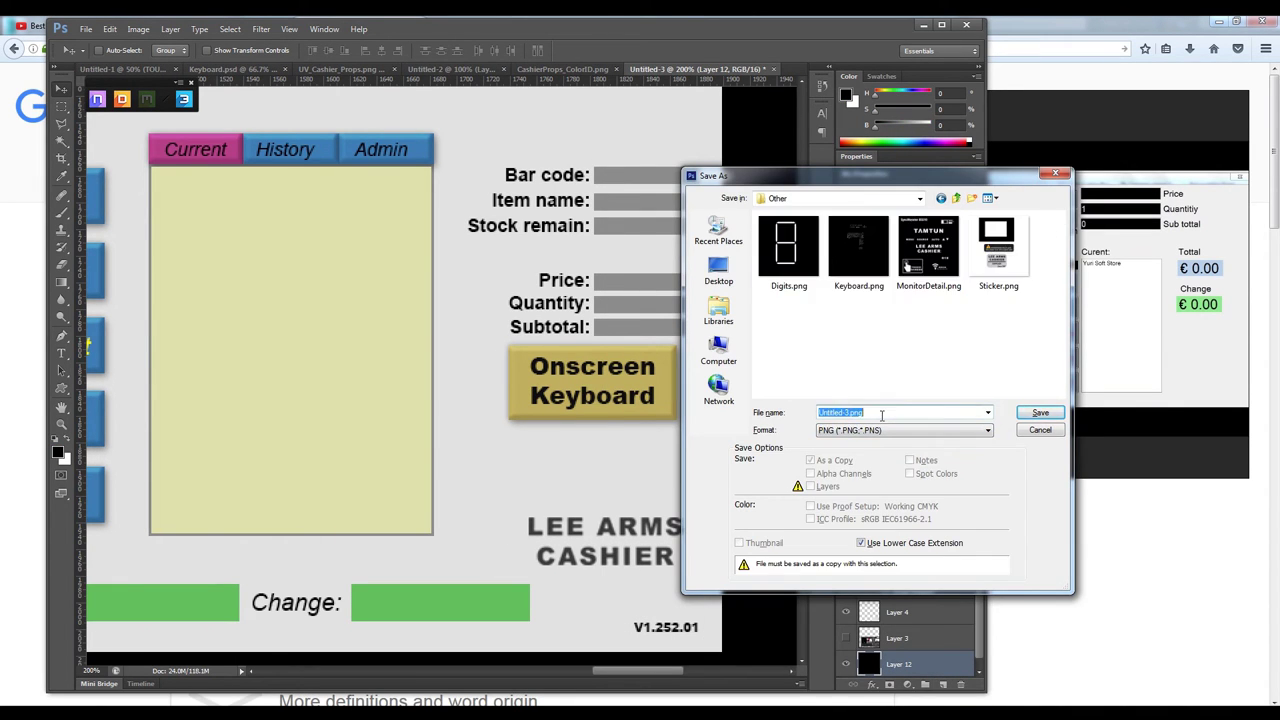
key("Escape")
key("ctrl+shift+s")
type("Emissive_ForScreen")
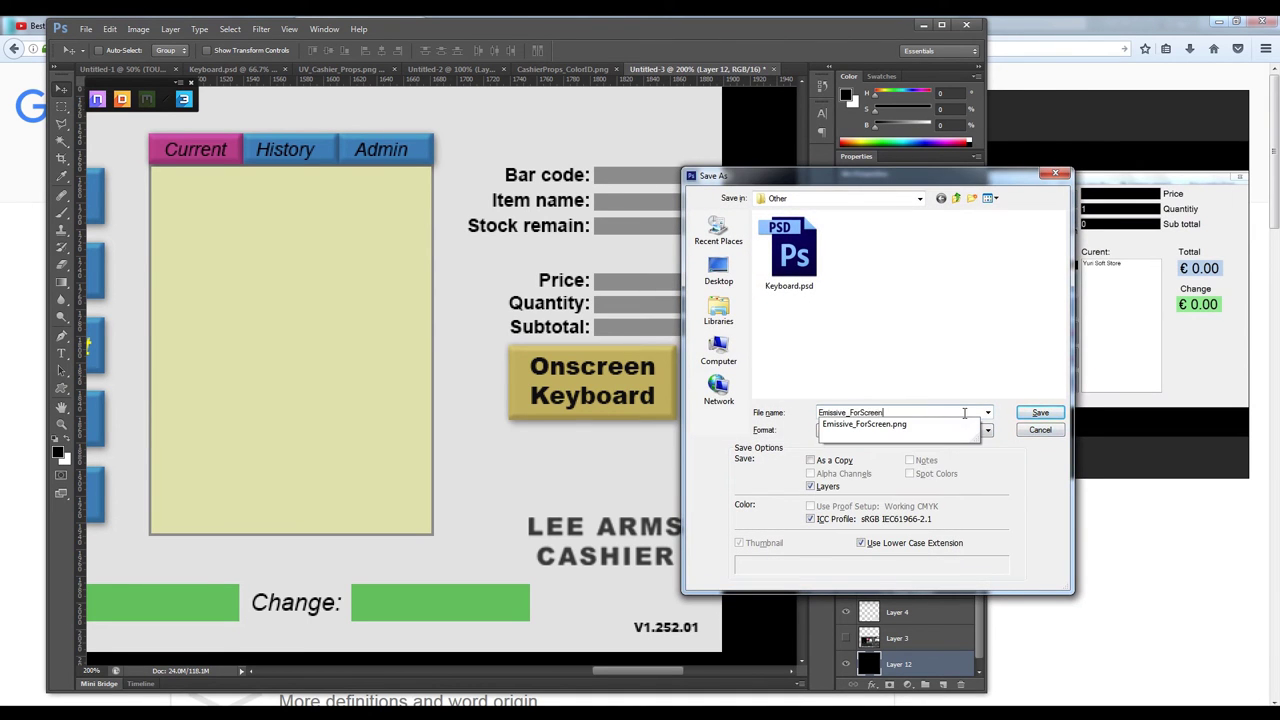
key("Return")
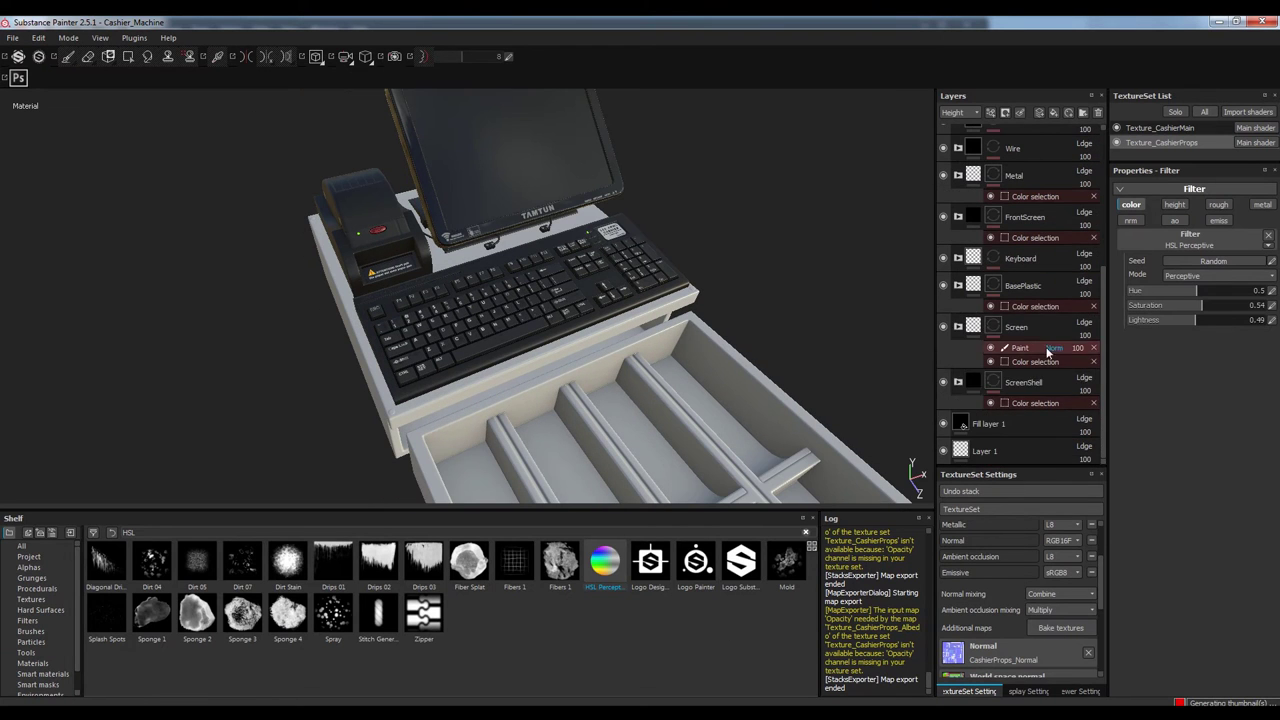
Add a fill layer and load the imported Emissive_ForScreen.png into its emissive channel
left_click(1040, 112)
left_click(1195, 417)
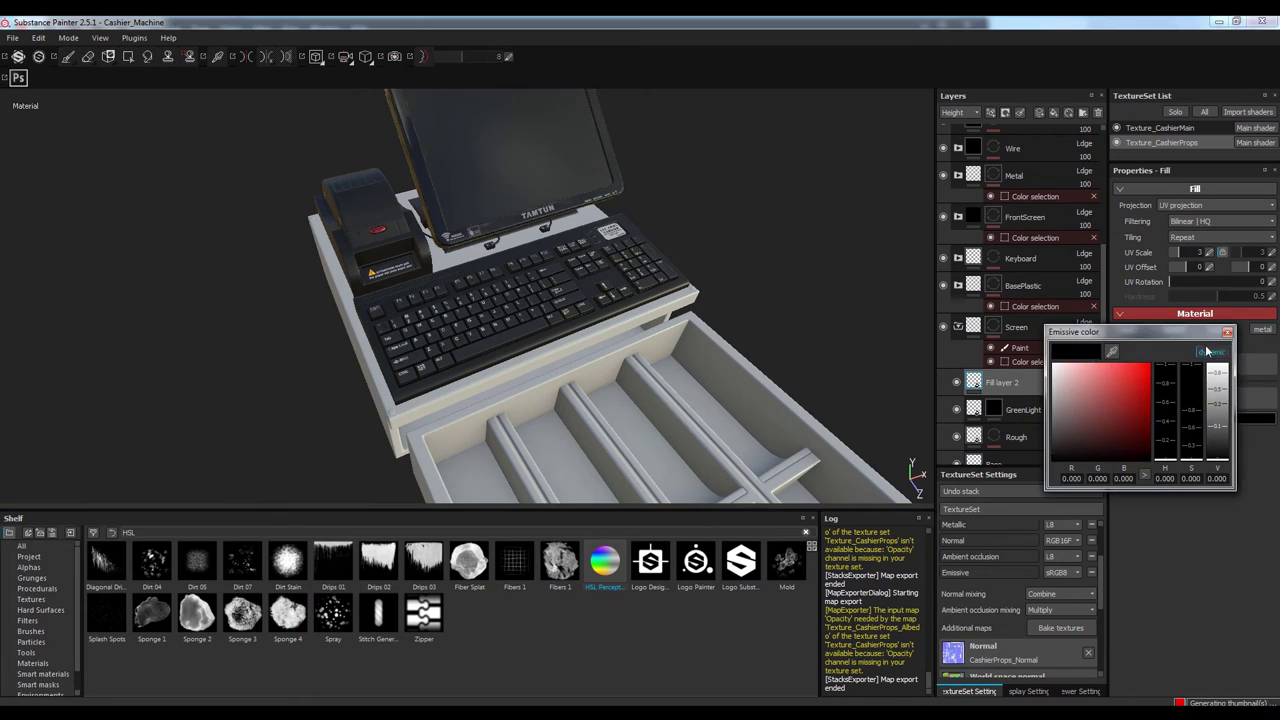
left_click(12, 37)
left_click(60, 203)
left_click(720, 190)
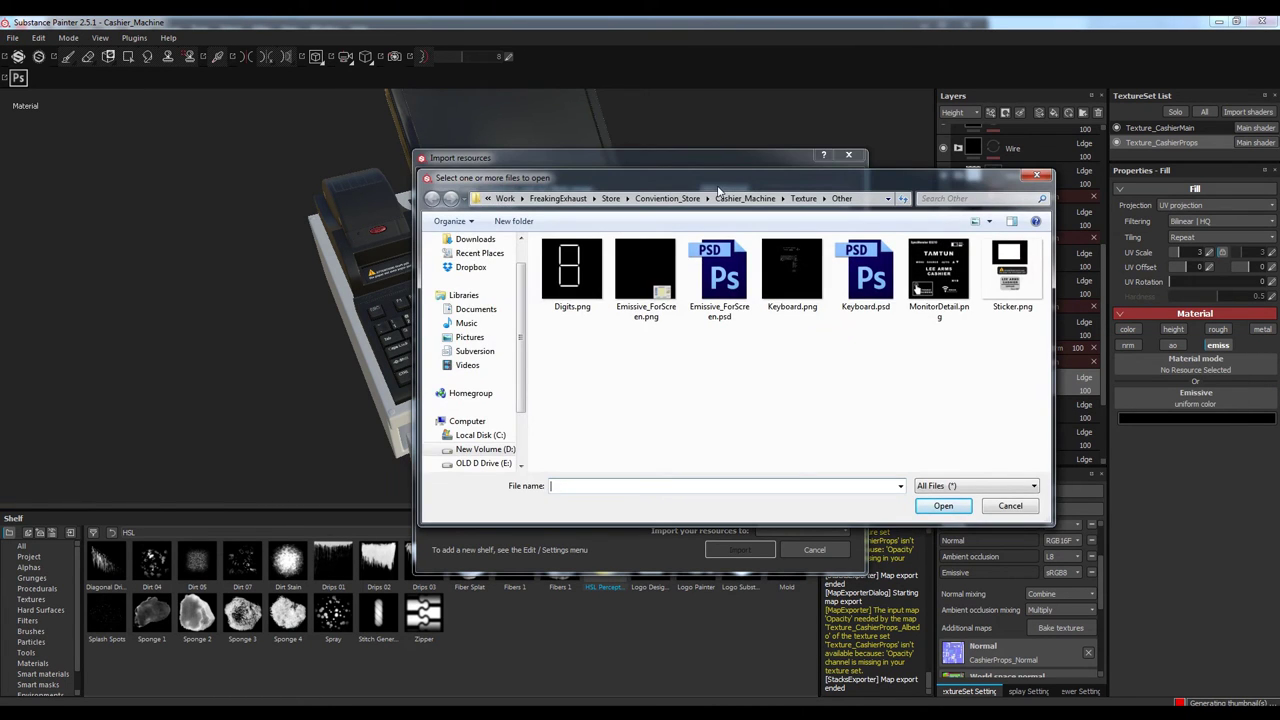
double_click(645, 272)
left_click(740, 549)
left_click(669, 371)
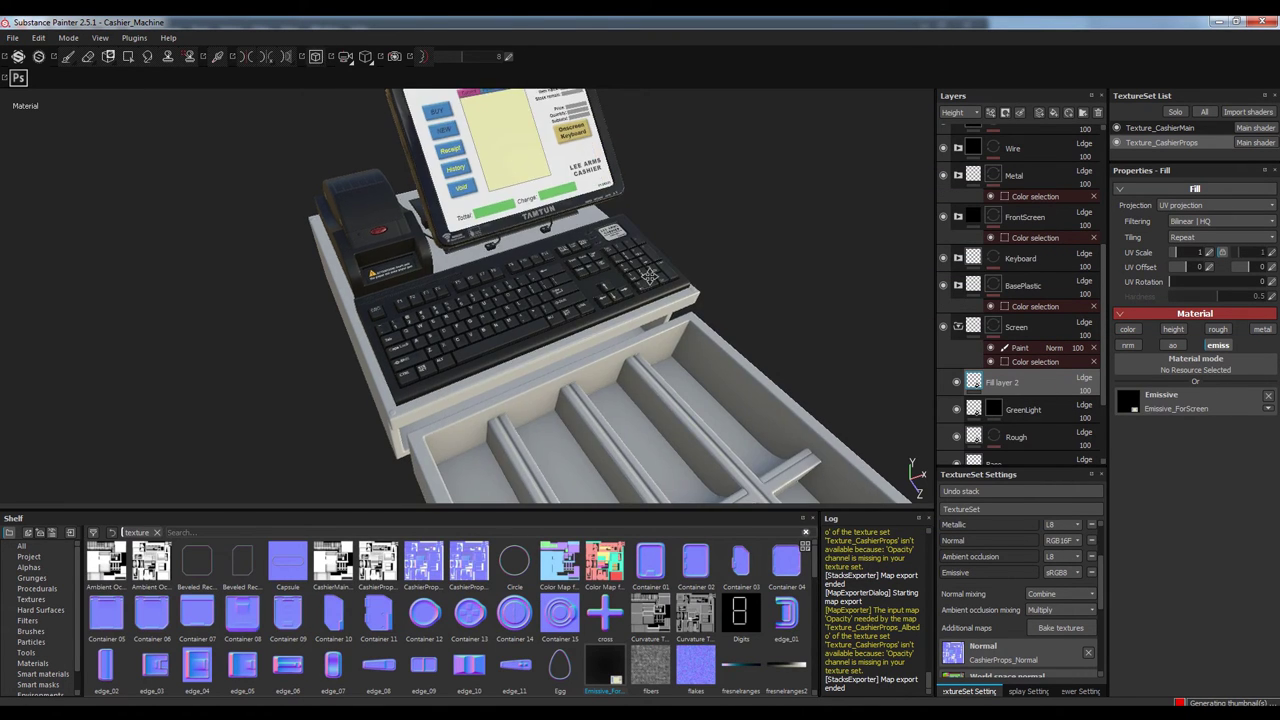
left_click_drag(649, 276, 560, 300, "alt")
Shrink the Onscreen Keyboard button and add a copy beside it labelled EXIT
key("alt+Tab")
scroll(903, 442, "down", 1)
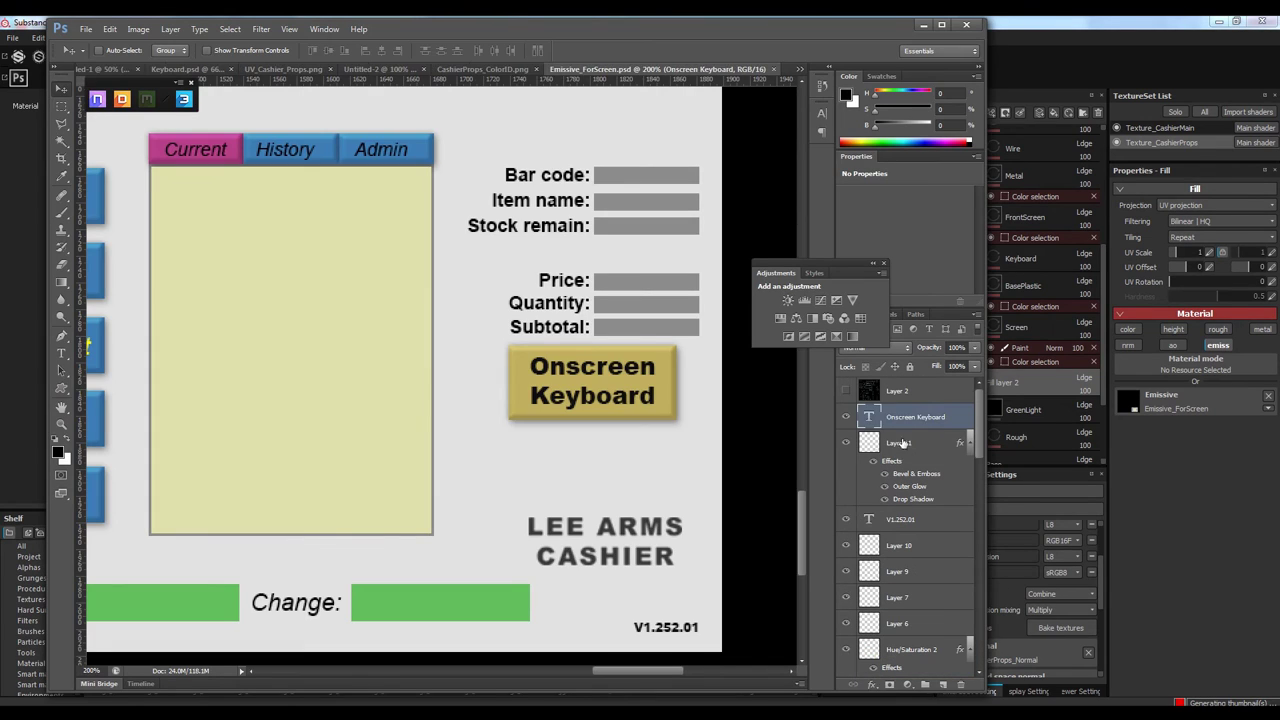
left_click(903, 442, "shift")
mouse_move(592, 380)
left_mouse_down()
mouse_move(510, 430)
mouse_move(639, 430)
left_mouse_up()
key("t")
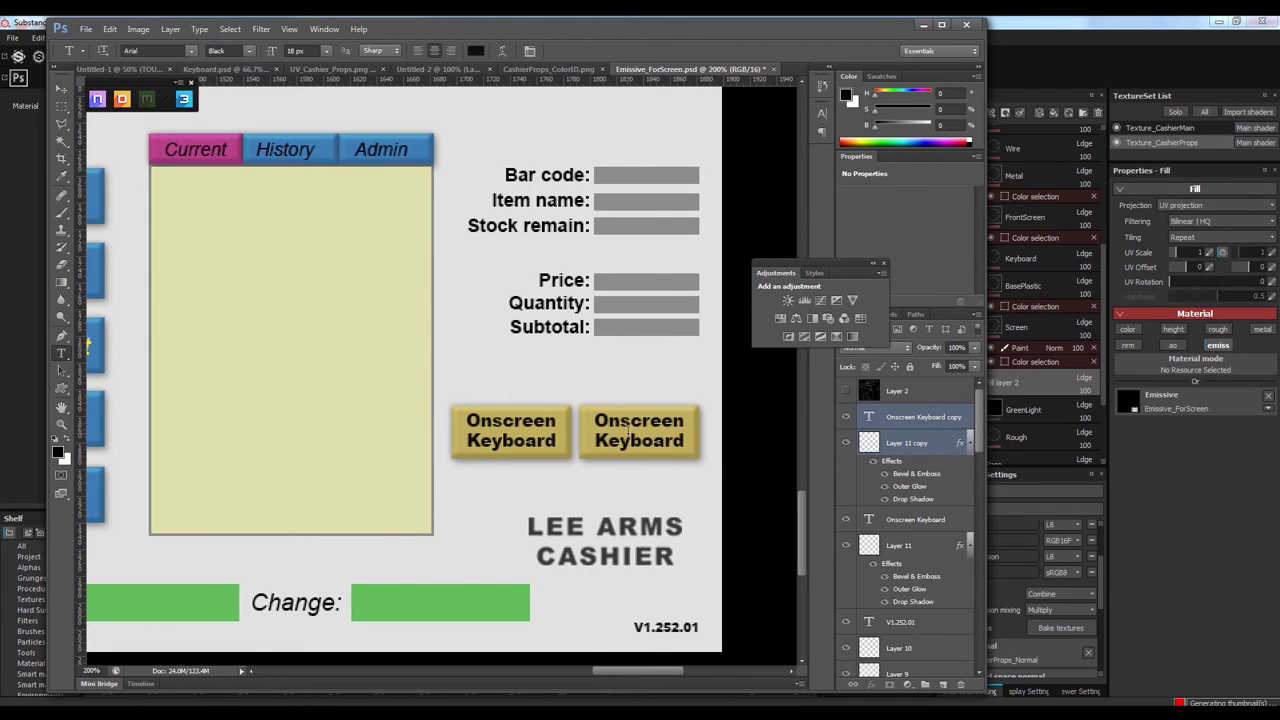
left_click(627, 430)
type("EXIT")
Shift the copied button's hue to yellow with Hue/Saturation
left_click(903, 442)
key("ctrl+u")
mouse_move(609, 263)
left_mouse_down()
mouse_move(581, 265)
mouse_move(651, 263)
left_mouse_up()
key("Return")
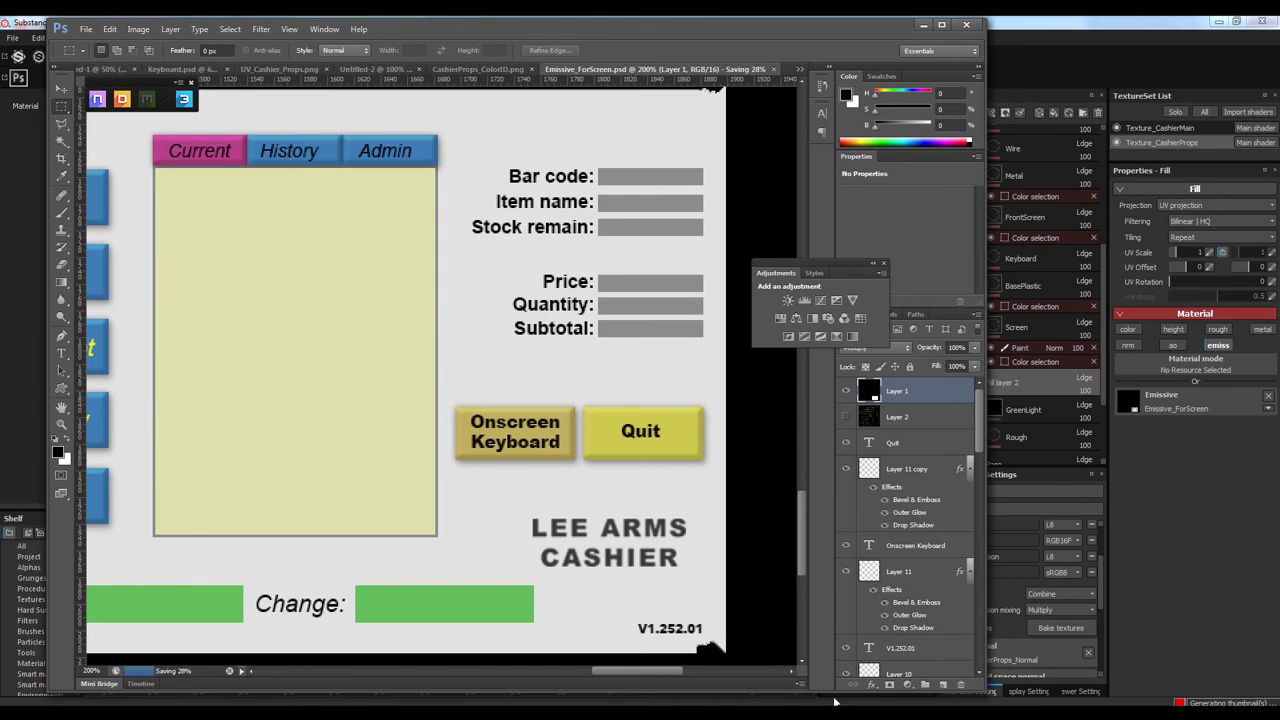
Reload the updated screen texture on the model and add a Levels layer
right_click(605, 665)
left_click(640, 684)
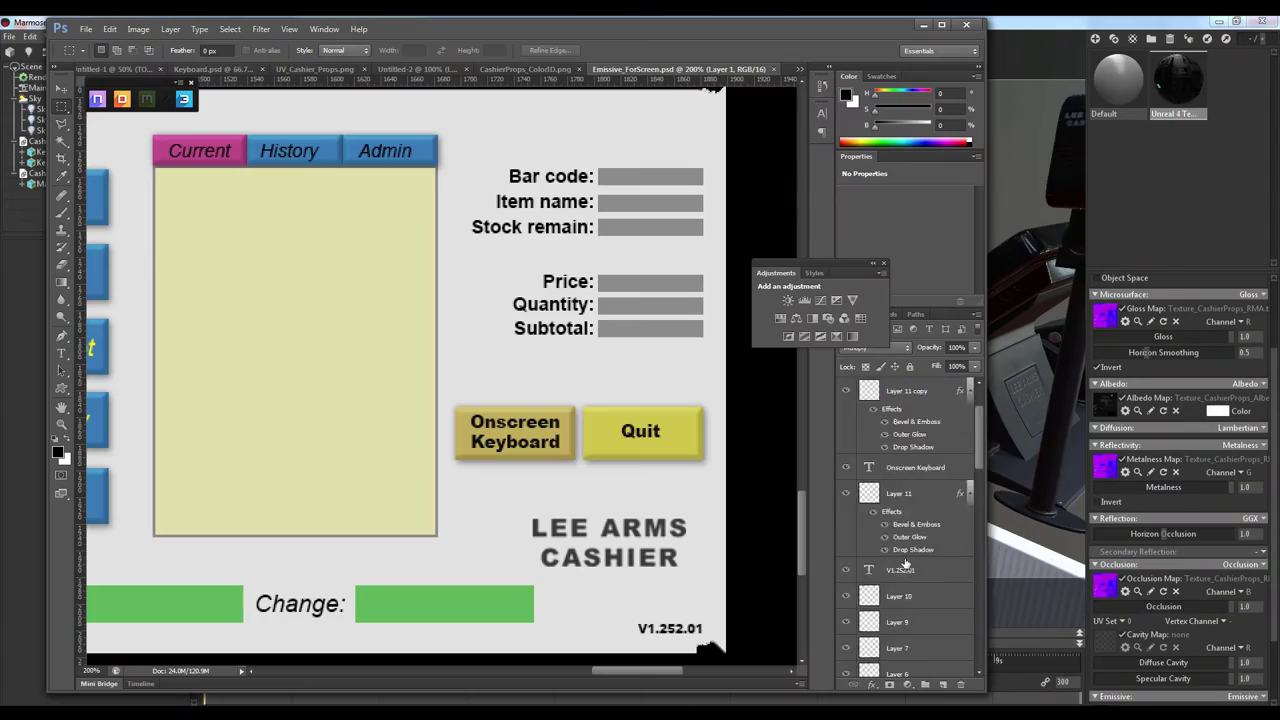
left_click(952, 462)
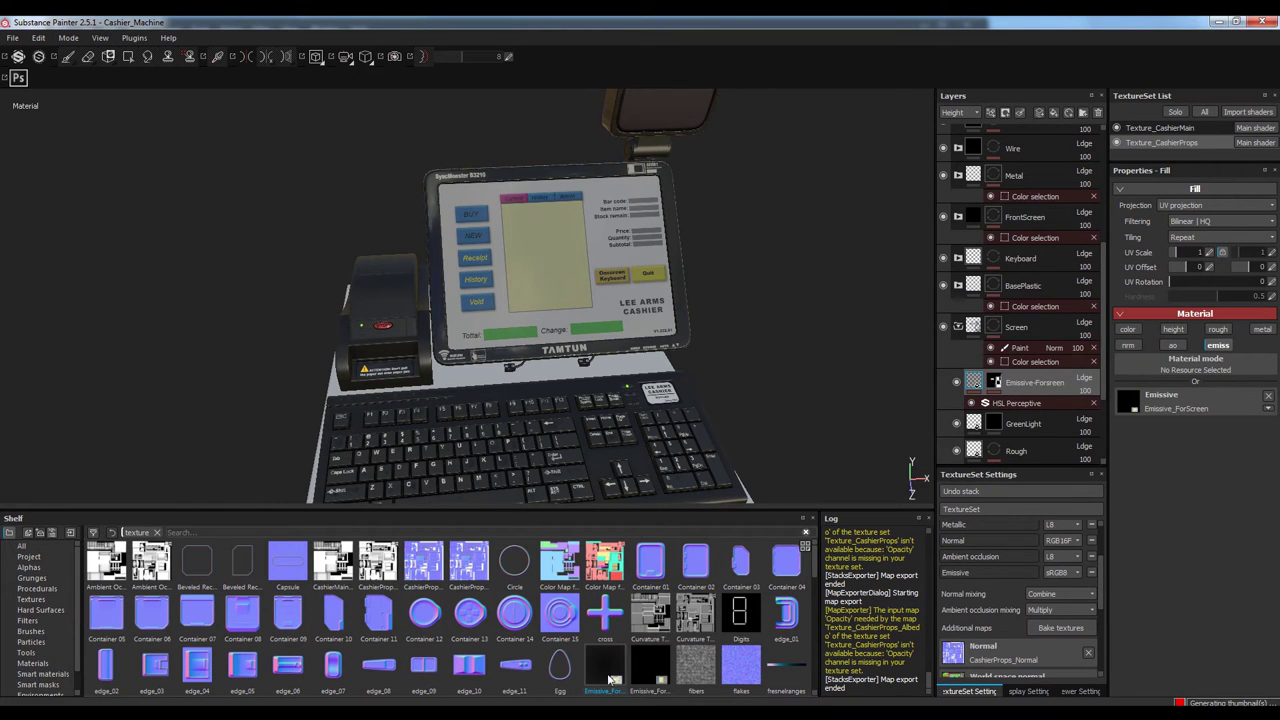
Import the updated Emissive_ForScreen texture into the shelf and search the shelf for 'sharp'
left_click_drag(561, 302, 711, 253, "alt")
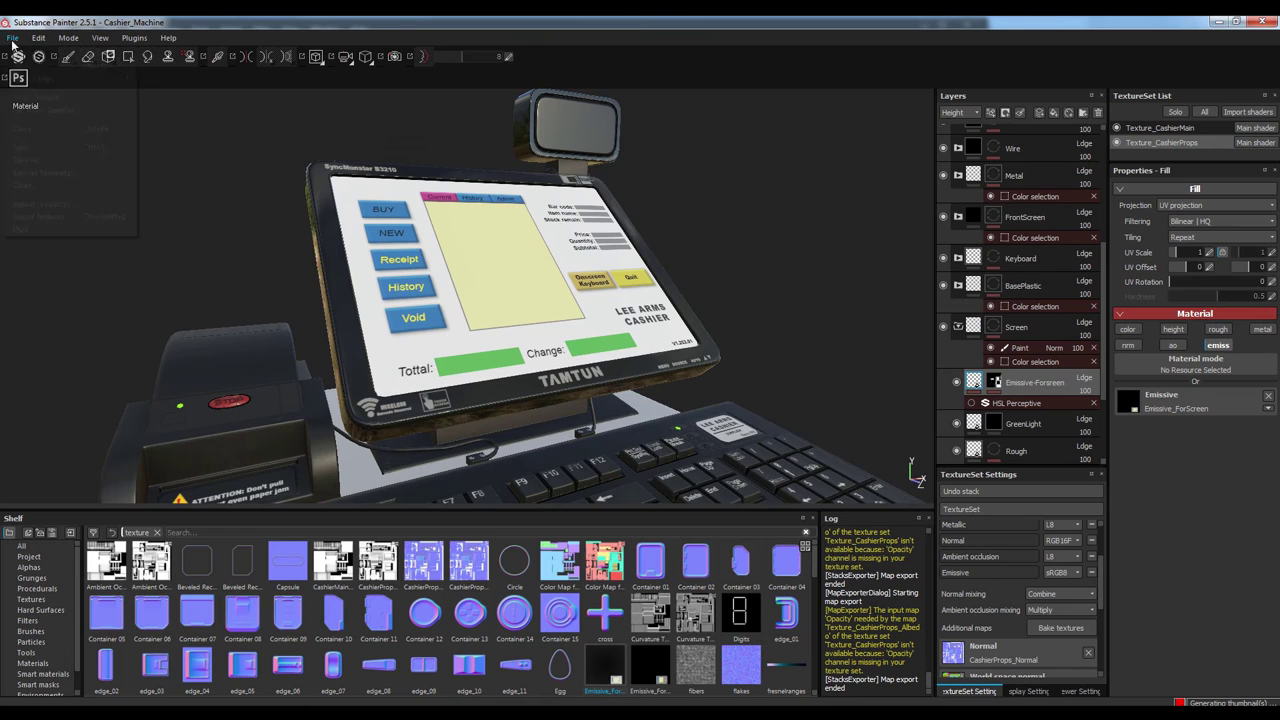
left_click(45, 204)
mouse_move(604, 668)
left_click(803, 548)
left_click(730, 549)
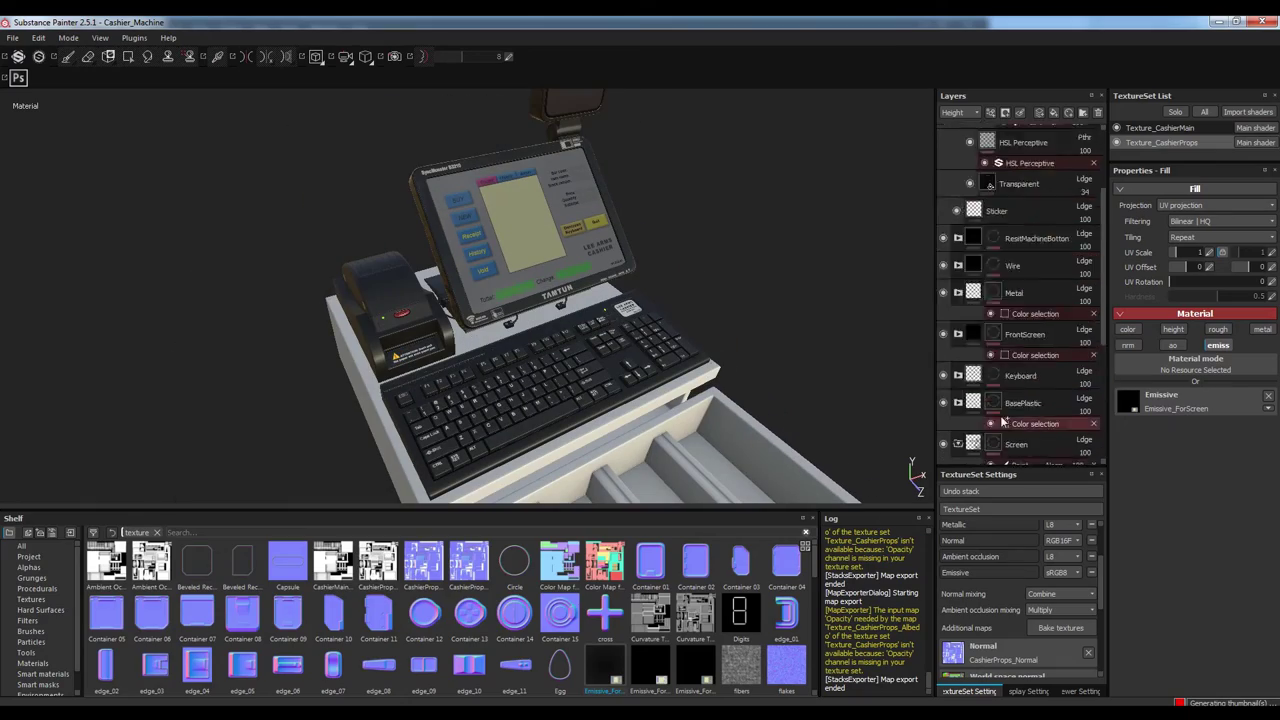
left_click(156, 532)
type("sharp")
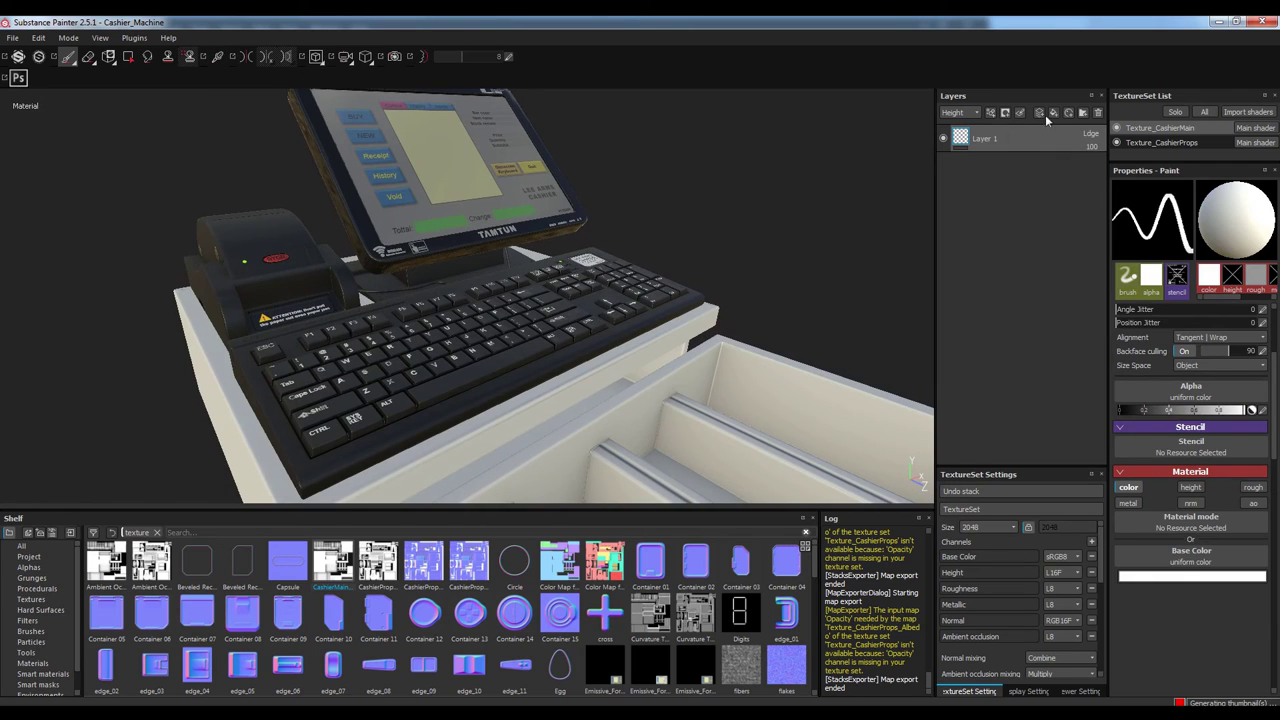
Add the Steel Painted smart material and set its MG Mask Editor blending to Multiply
left_click(1049, 116)
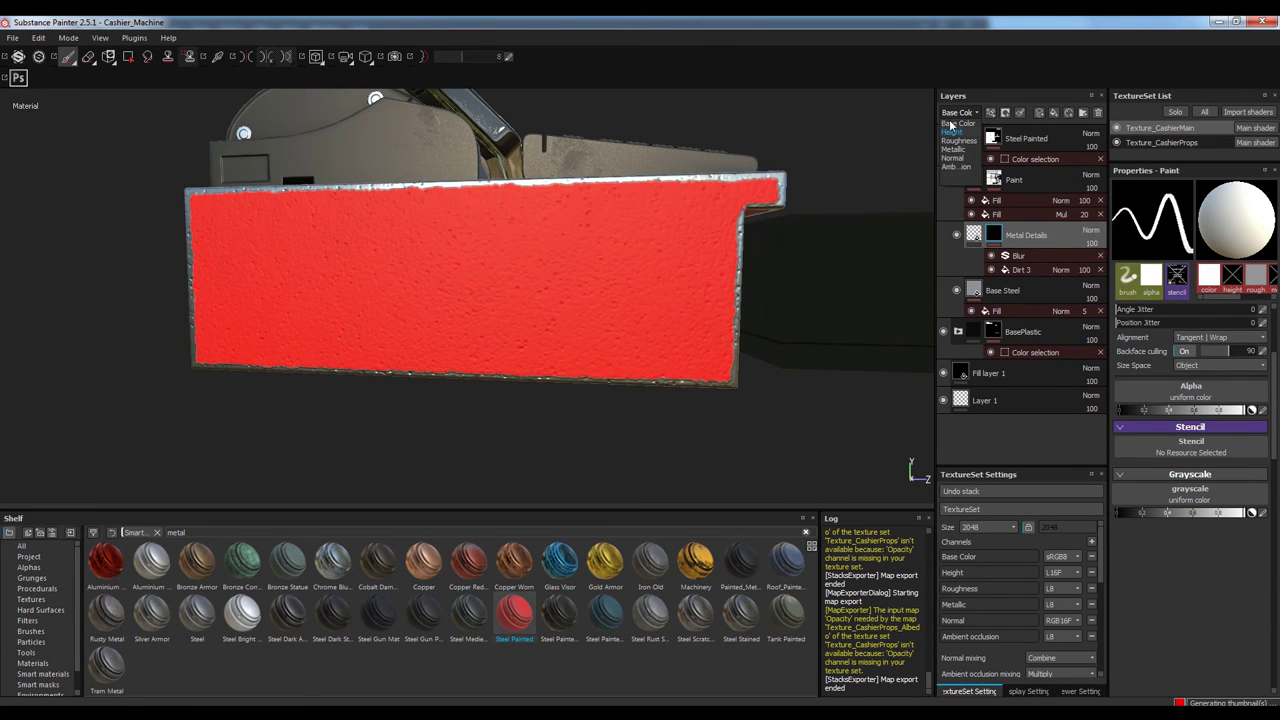
left_click(1030, 310)
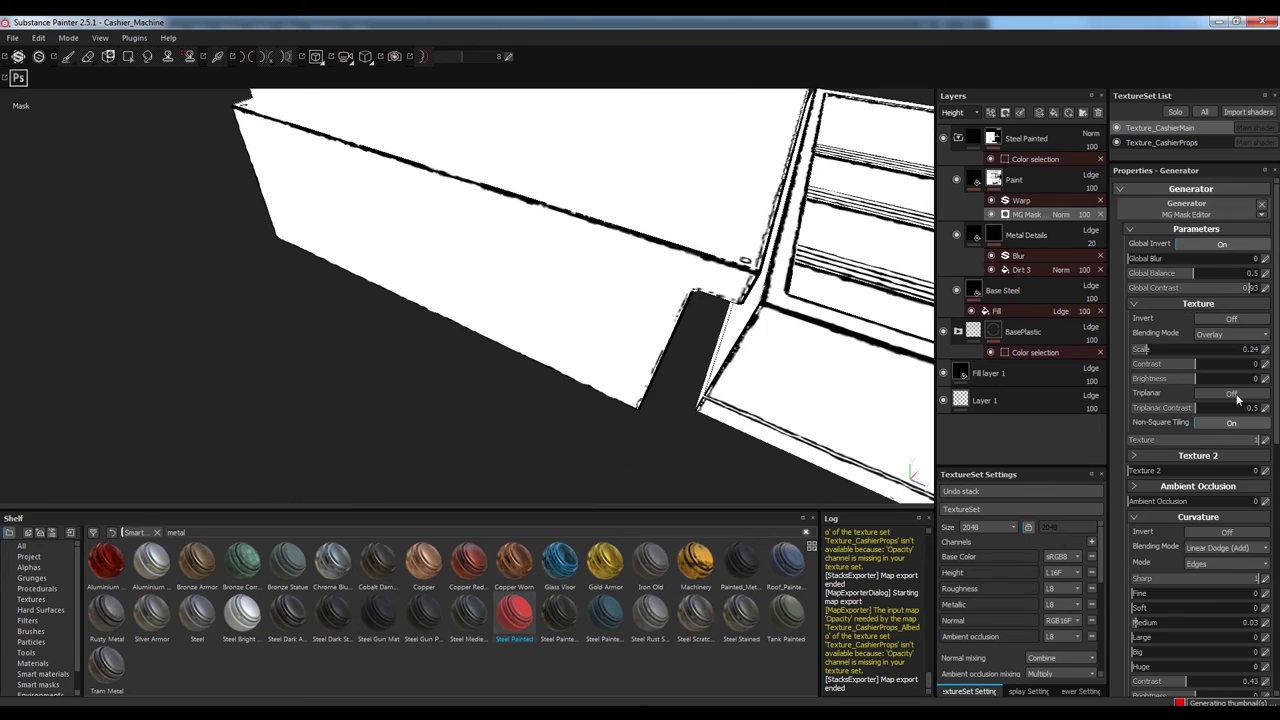
left_click(1208, 371)
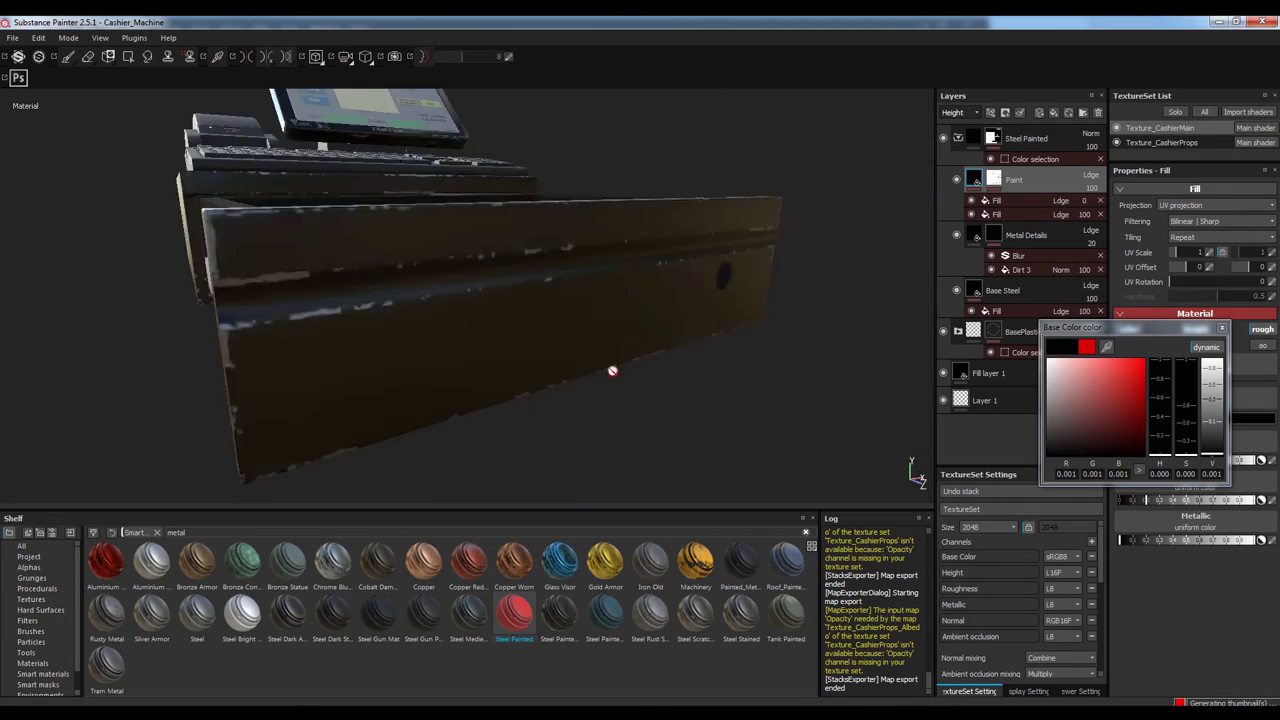
Set the paint Base Color near black and add a Fill effect to the Paint mask
left_click(1012, 257)
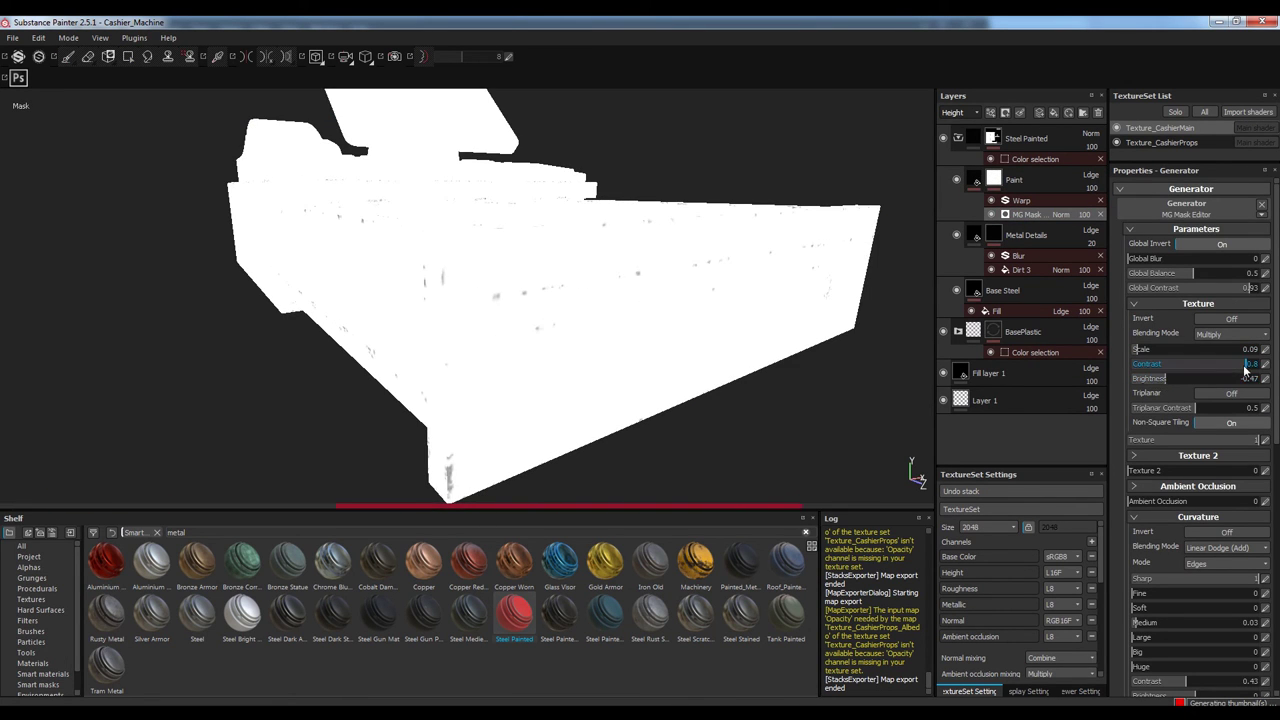
left_click(1005, 112)
left_click(36, 567)
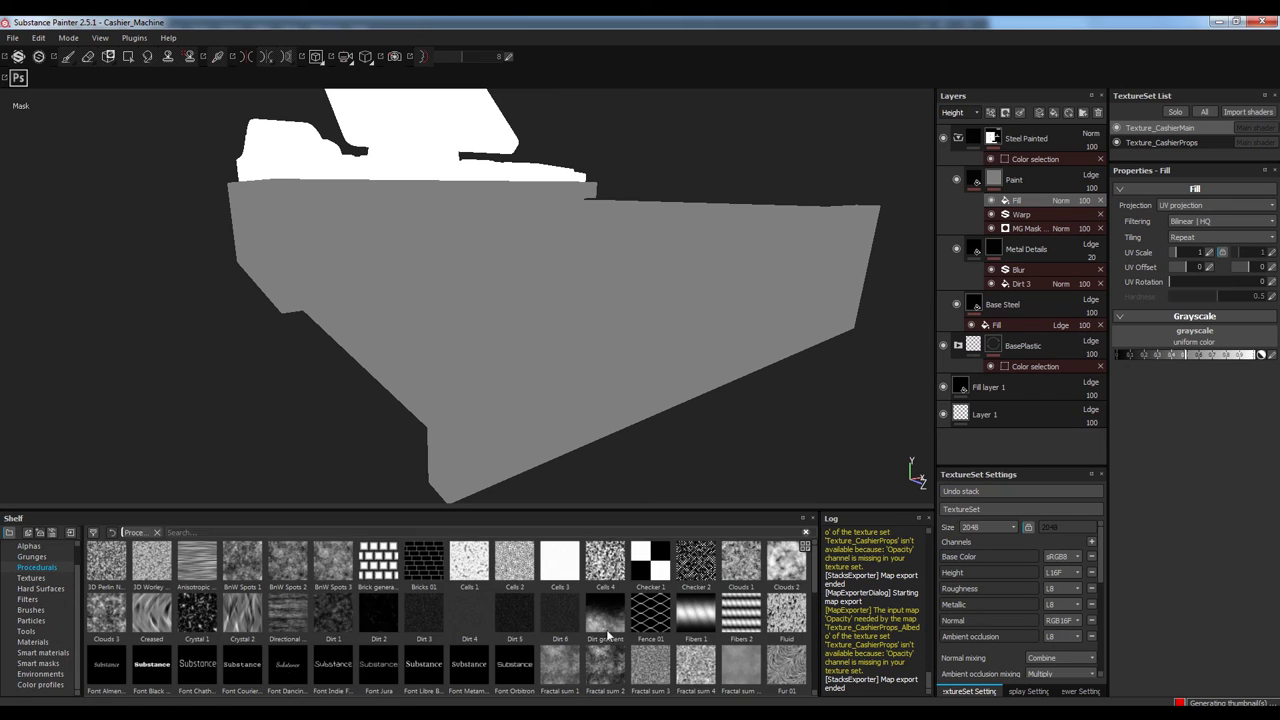
mouse_move(423, 562)
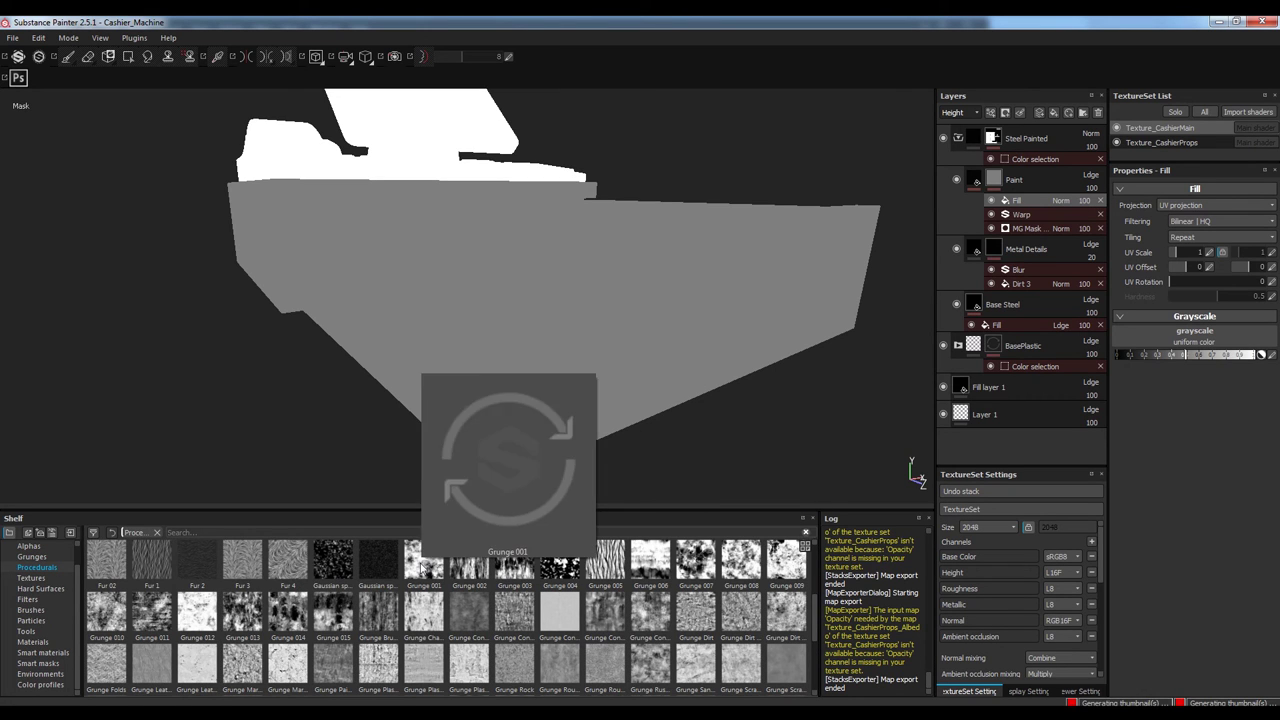
Fill the paint mask with inverted Grunge 001, raising its contrast and multiplying it in
left_click_drag(423, 572, 1194, 340)
left_click(1219, 395)
left_click_drag(1200, 424, 1255, 424)
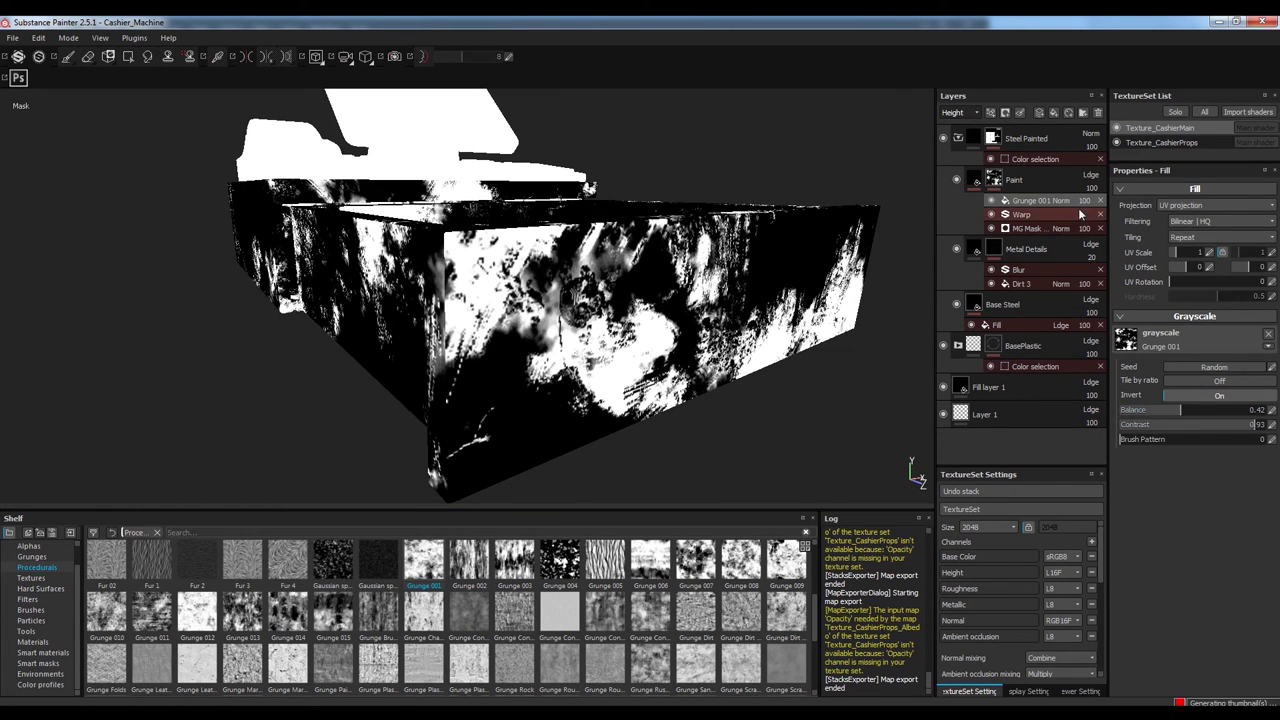
left_click(1069, 264)
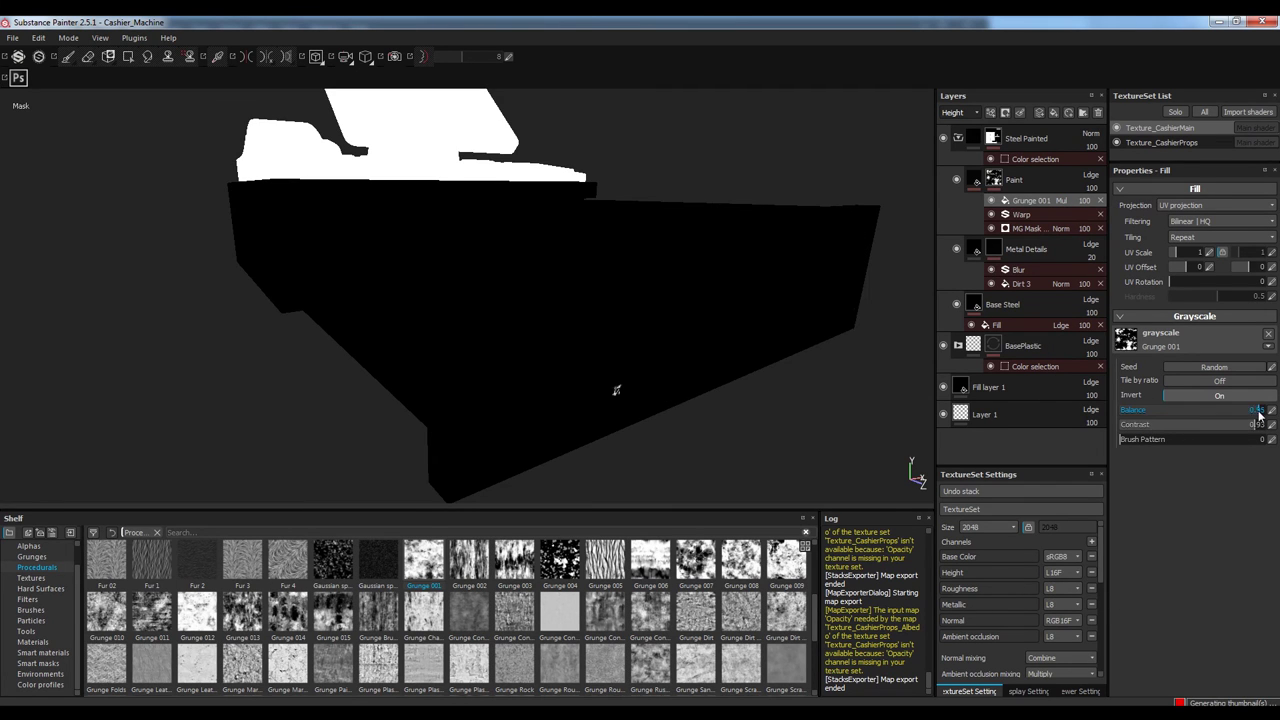
left_click_drag(600, 300, 686, 314, "alt")
key("m")
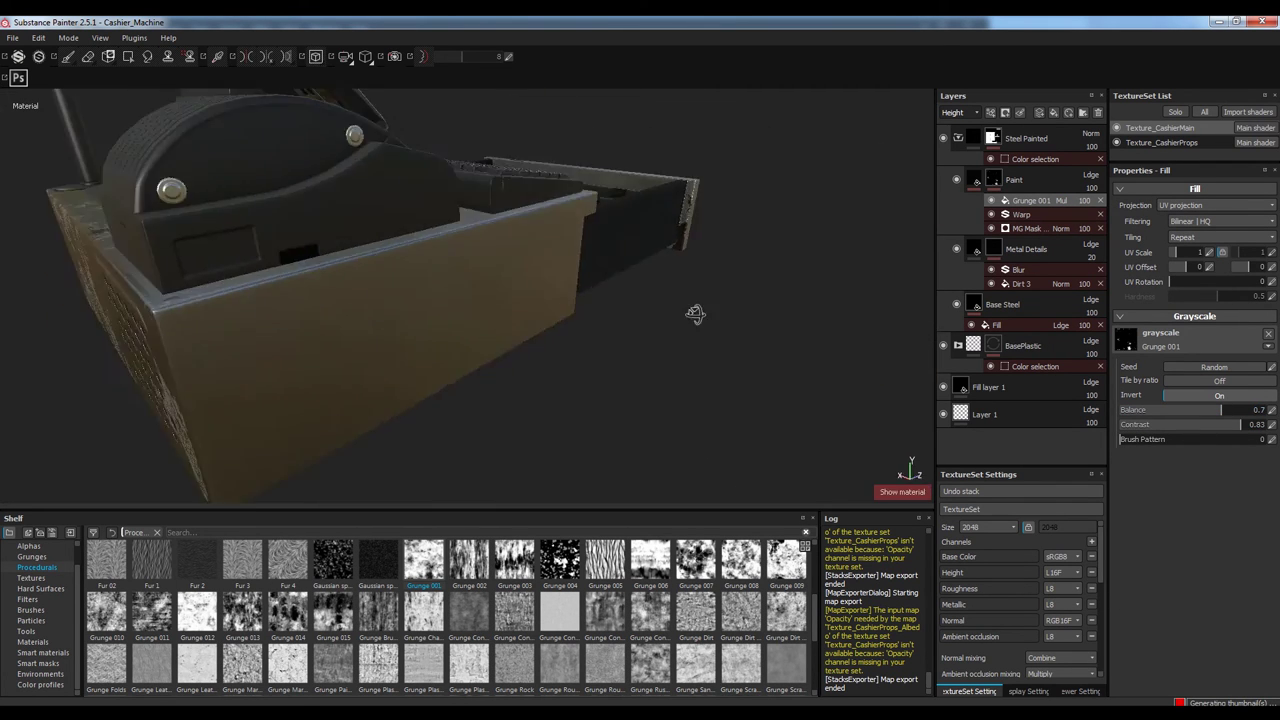
key("m")
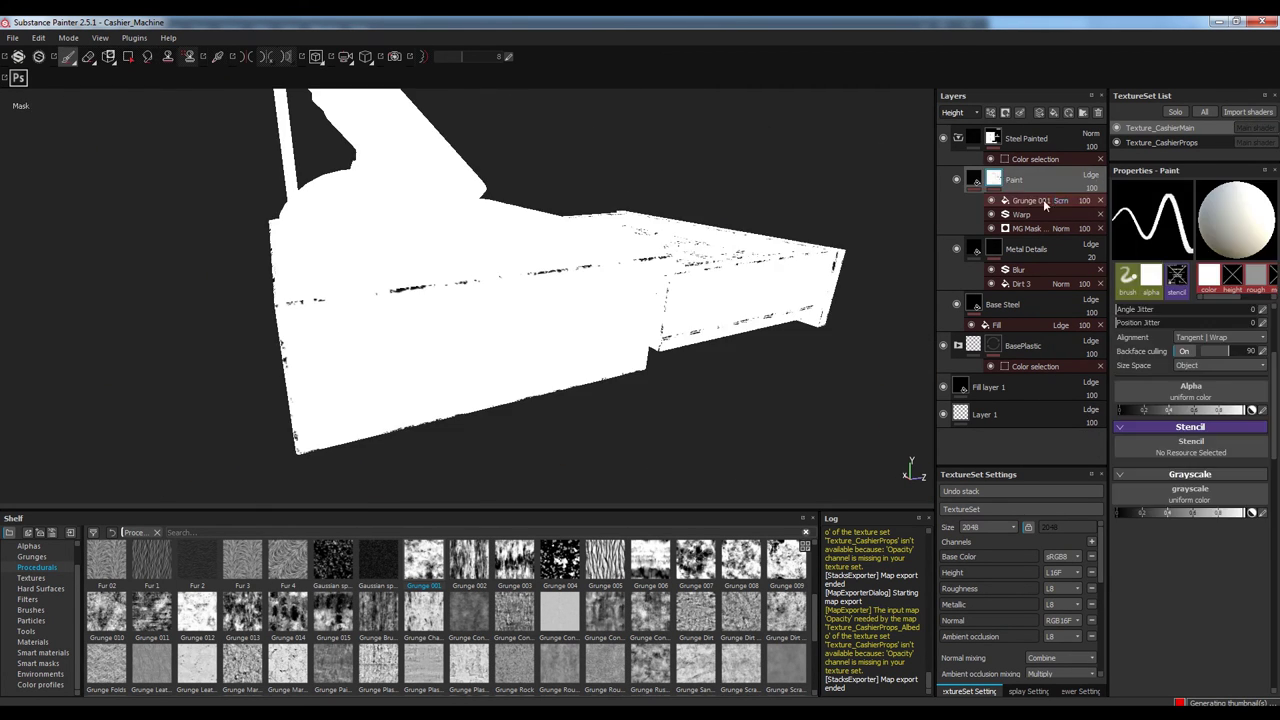
Change the Grunge 001 blend to inverse subtract, raising balance and pushing contrast to maximum
left_click(1069, 200)
left_click(1077, 442)
left_click(1163, 410)
left_click(1061, 200)
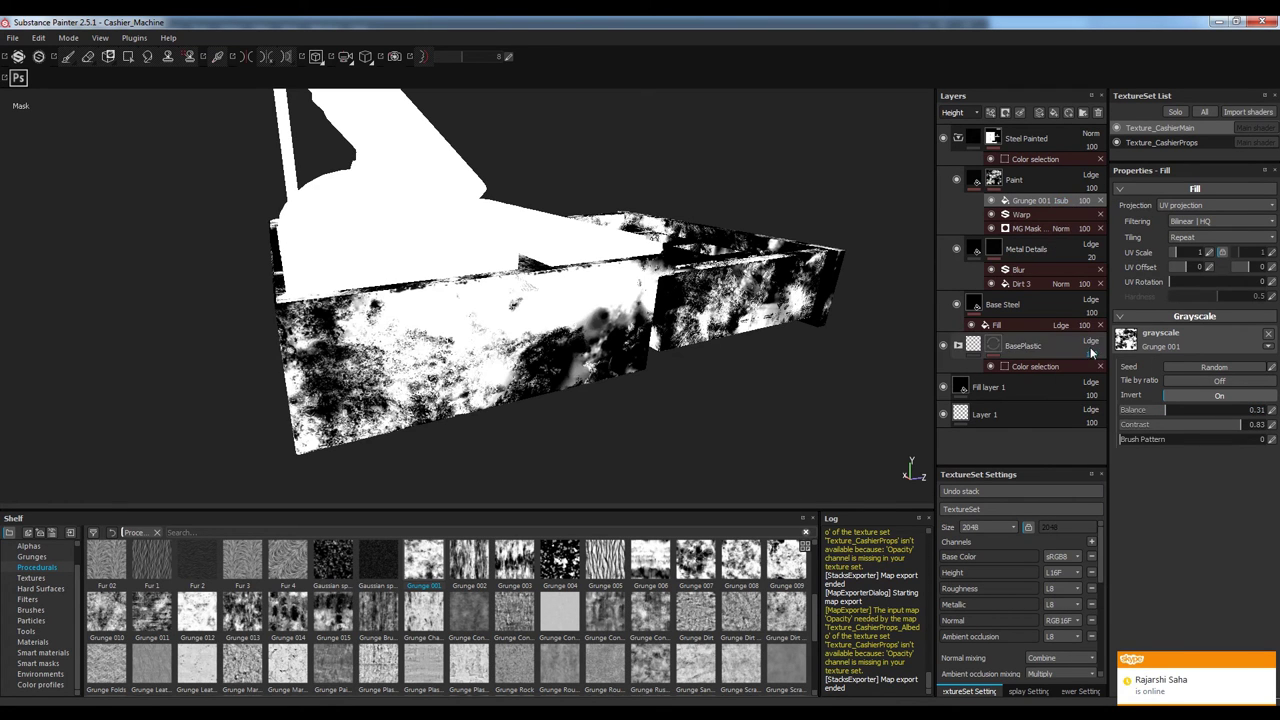
left_click(1069, 200)
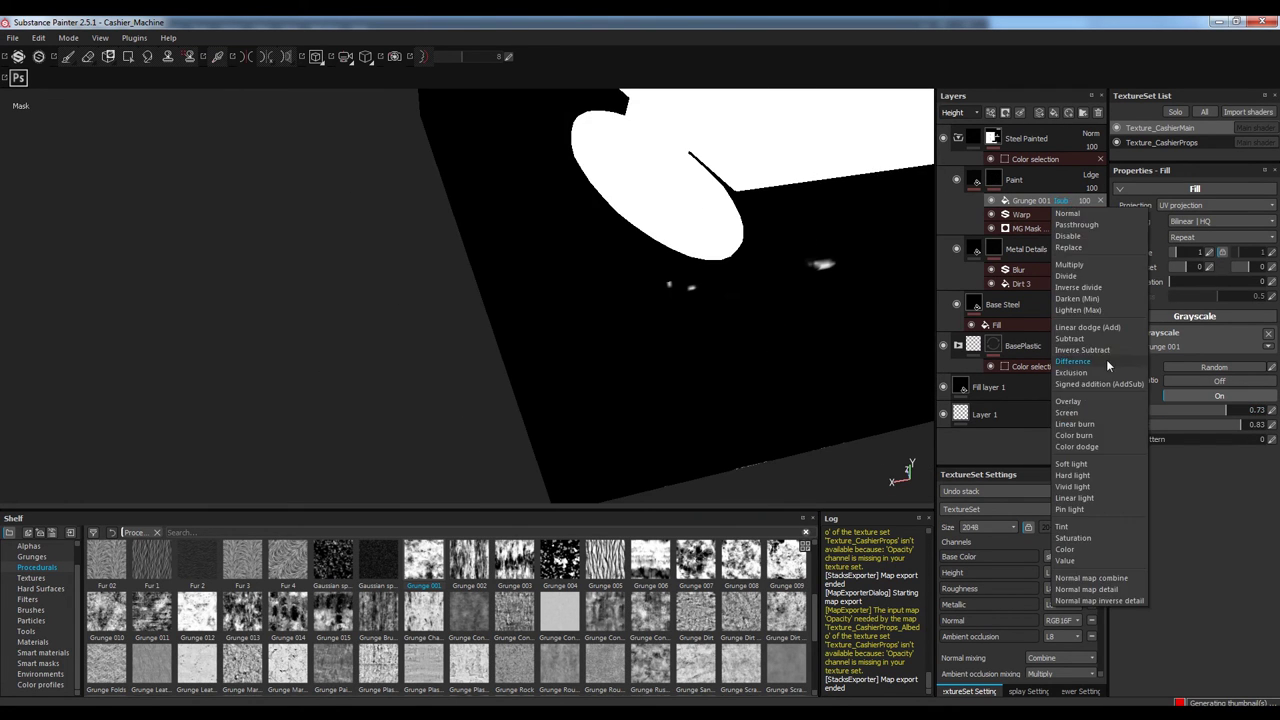
left_click(1107, 390)
left_click(1084, 350)
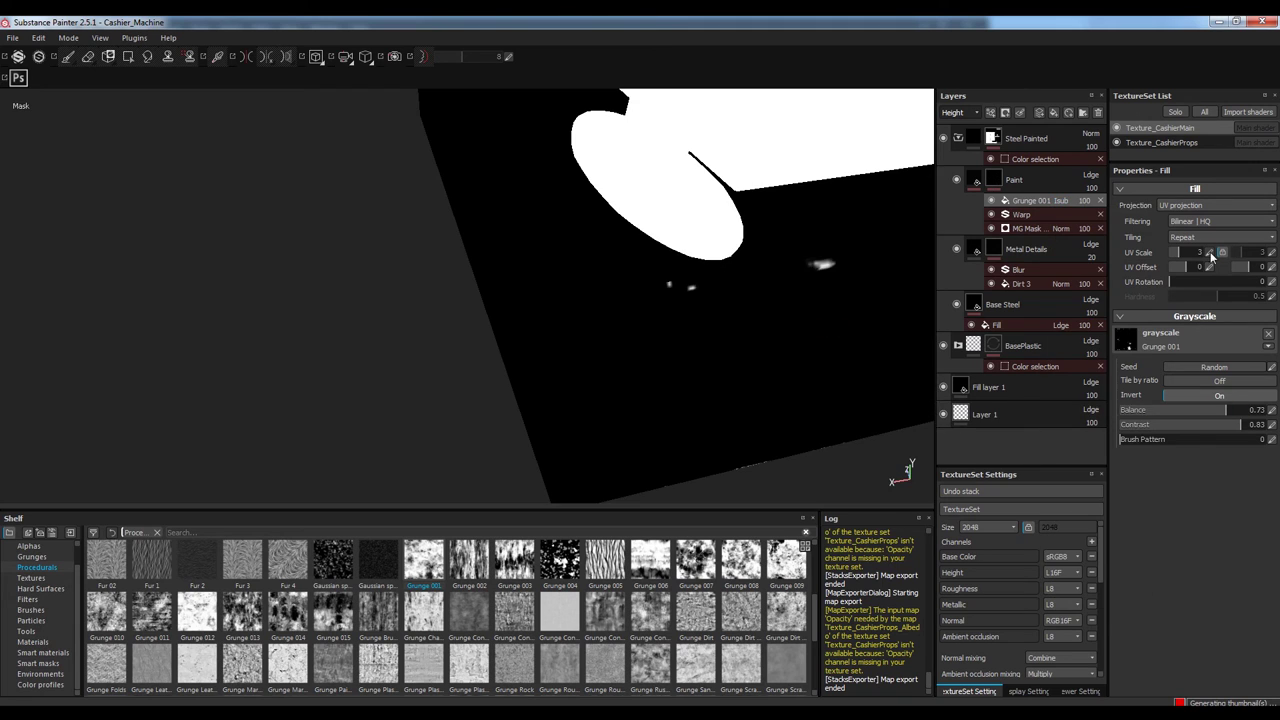
left_click_drag(1193, 421, 1273, 428)
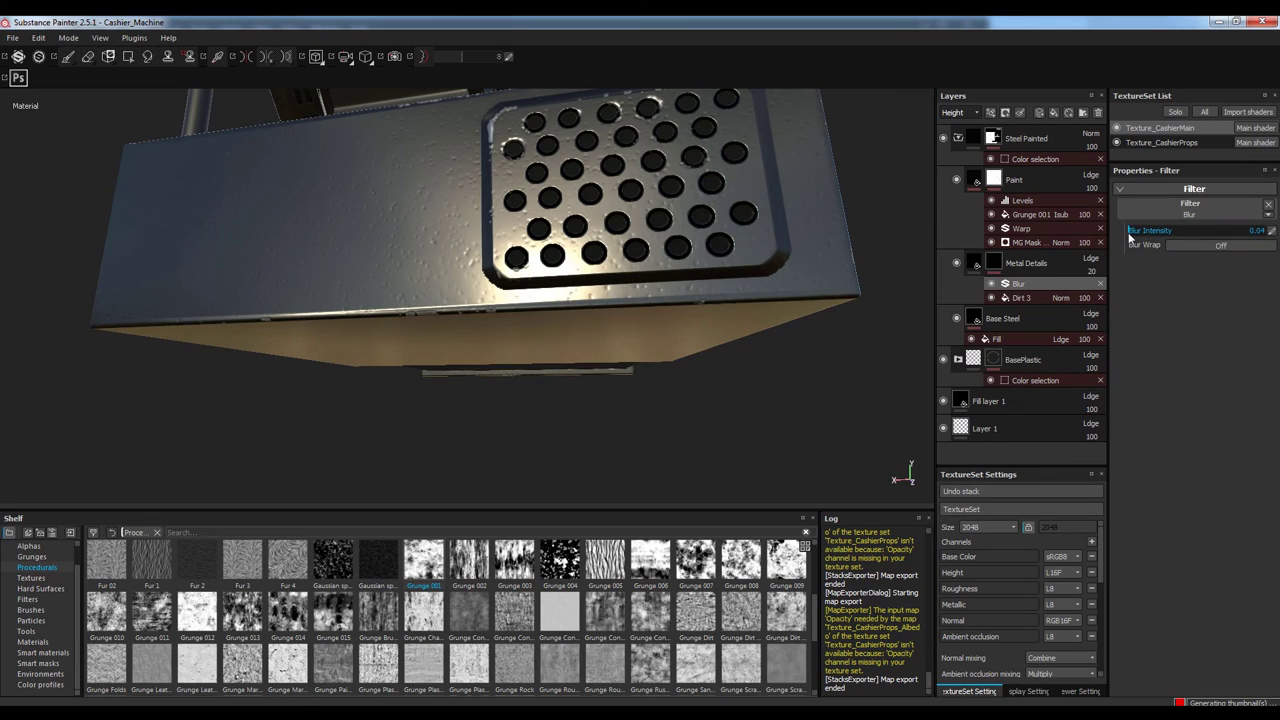
mouse_move(820, 290)
left_mouse_down("alt")
mouse_move(586, 334)
mouse_move(614, 380)
mouse_move(590, 240)
left_mouse_up("alt")
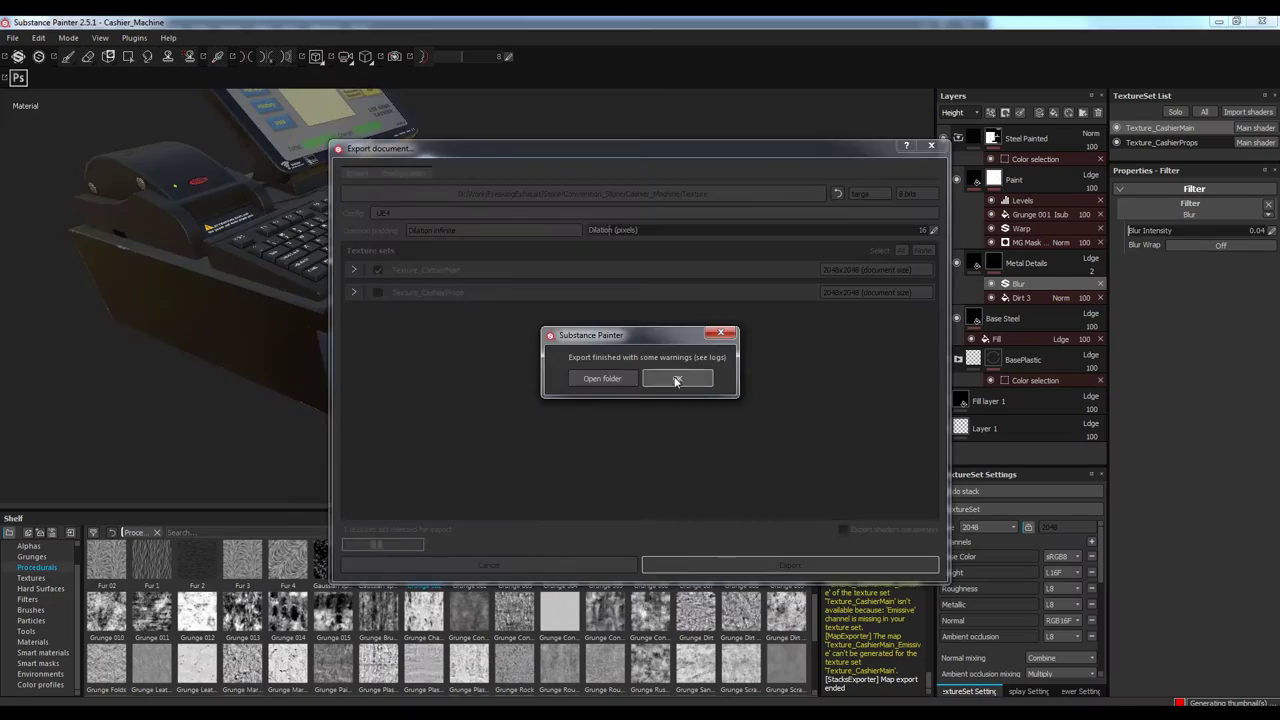
Dismiss the export message, orbit over the open drawer, then frame the whole cashier machine
left_click(973, 318)
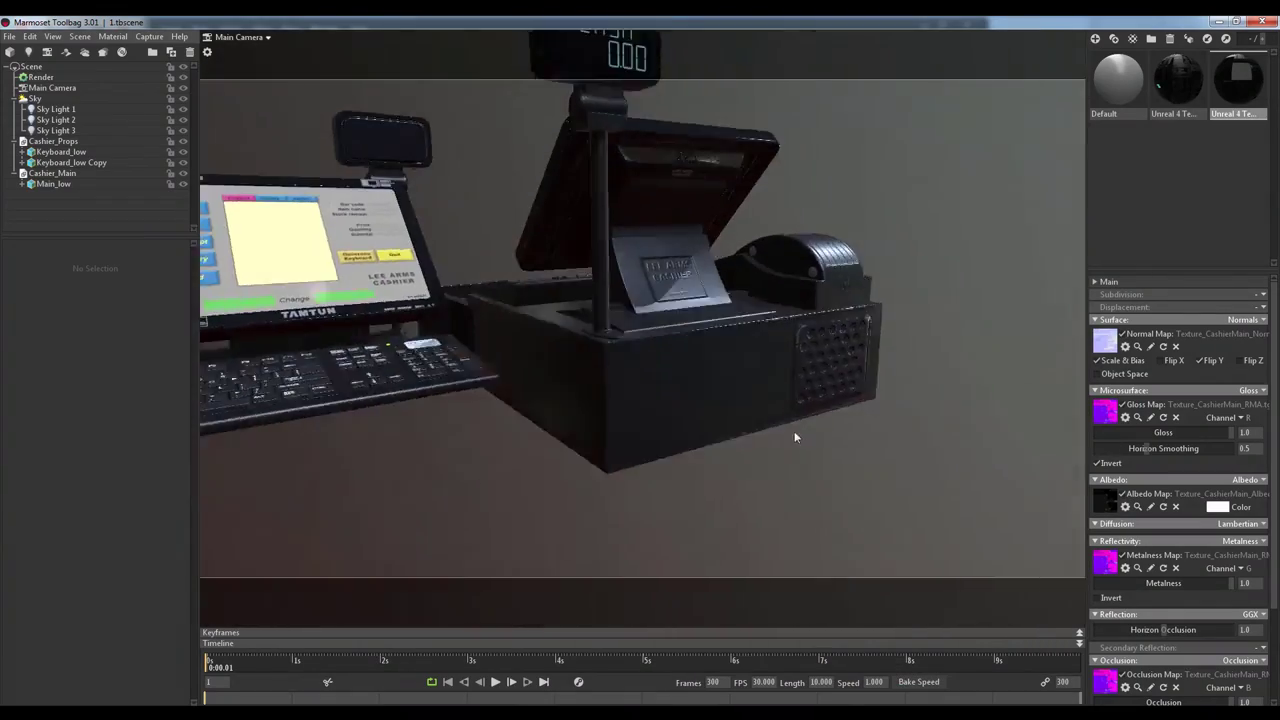
mouse_move(795, 437)
left_mouse_down()
mouse_move(724, 435)
mouse_move(529, 488)
mouse_move(651, 399)
left_mouse_up()
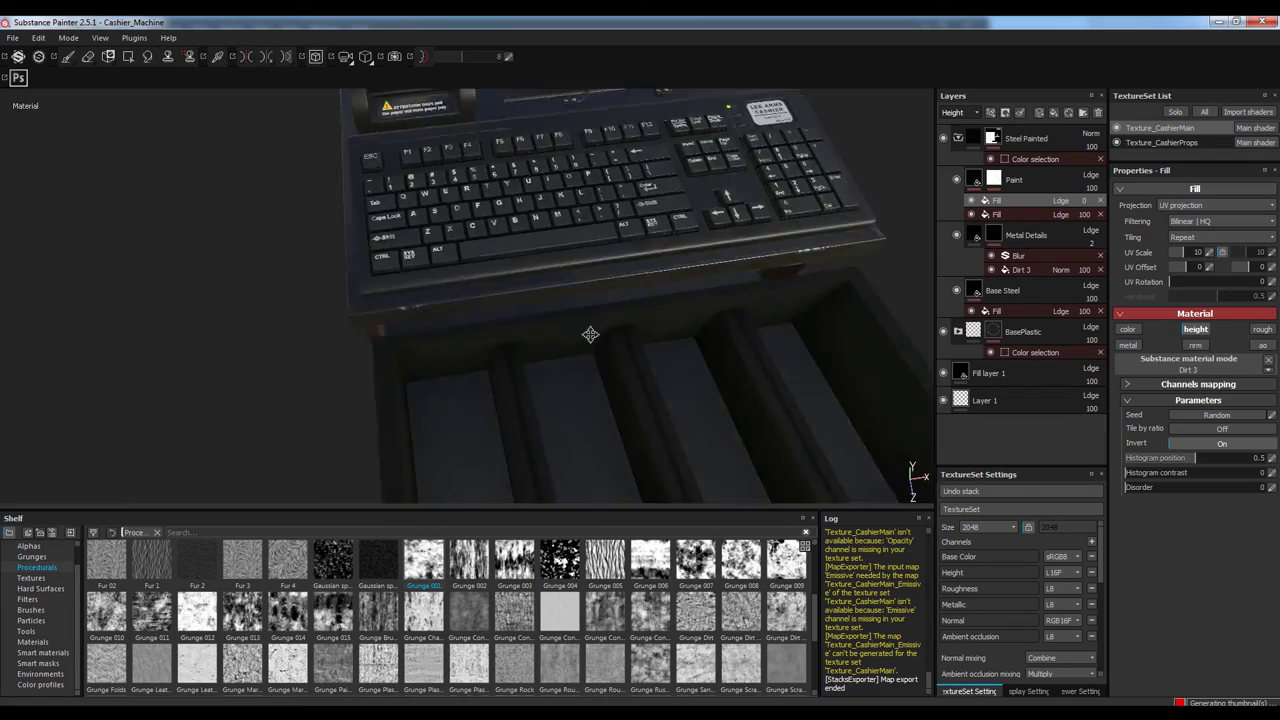
left_click_drag(511, 291, 600, 350, "alt")
left_click(1035, 352)
key("f")
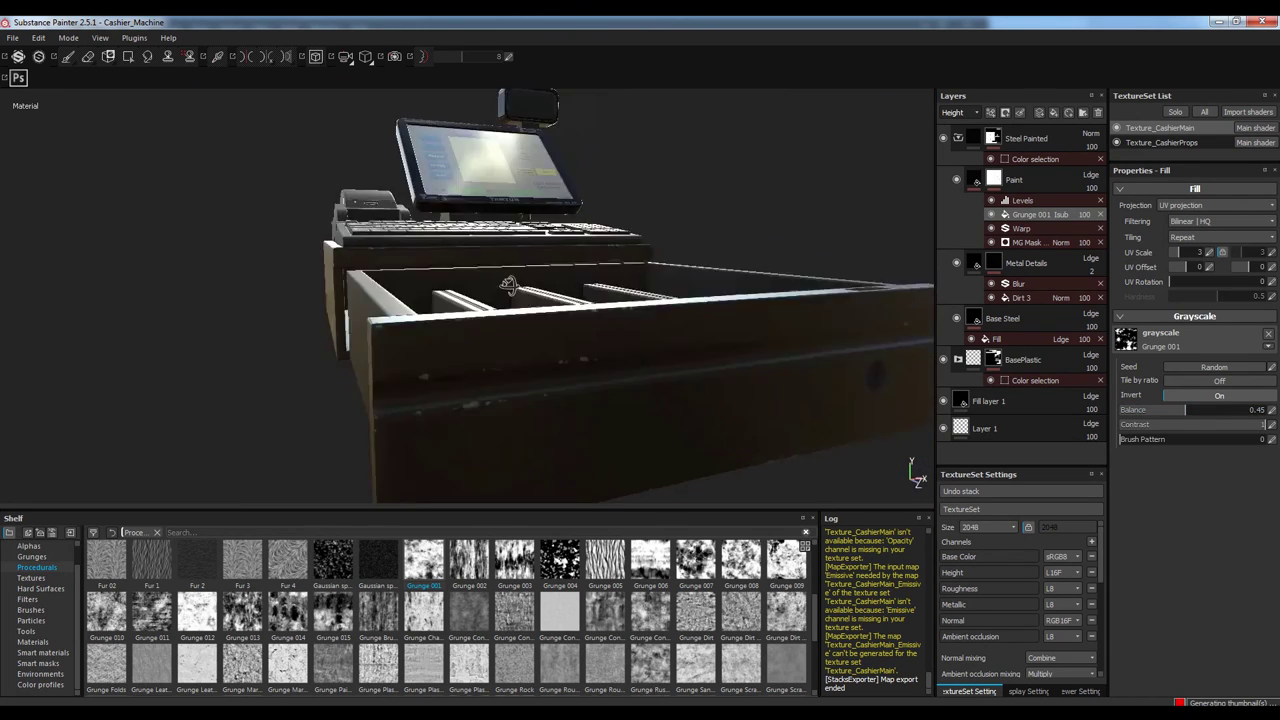
Multiply Grunge Scratches into the paint mask with scratch quantity 0.12 and width about 0.75
left_click(1058, 201)
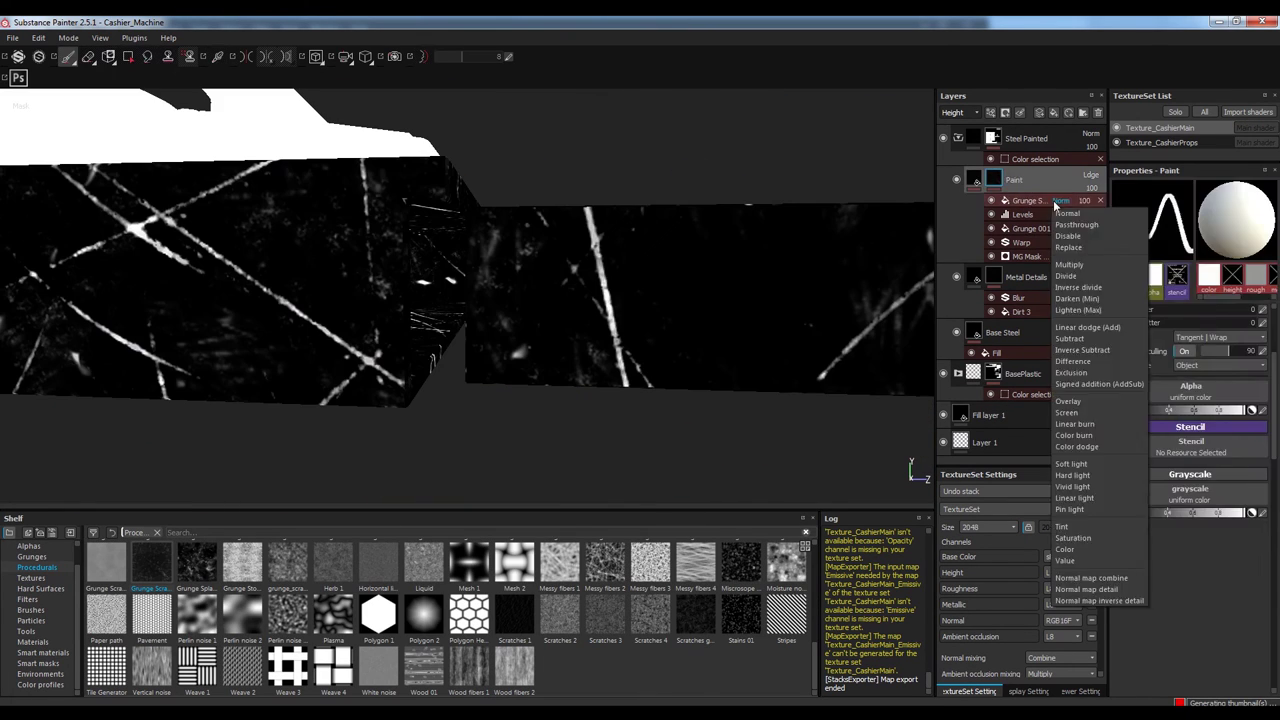
left_click(1069, 264)
key("m")
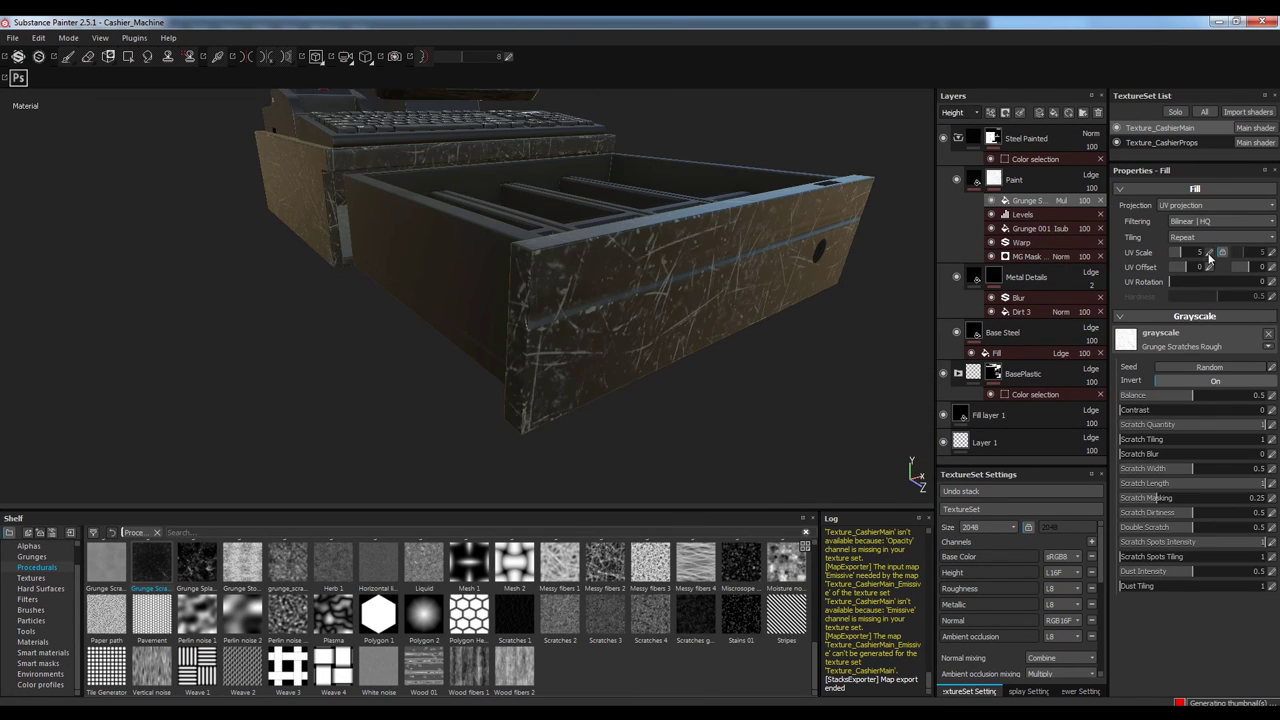
left_click_drag(1134, 432, 575, 357)
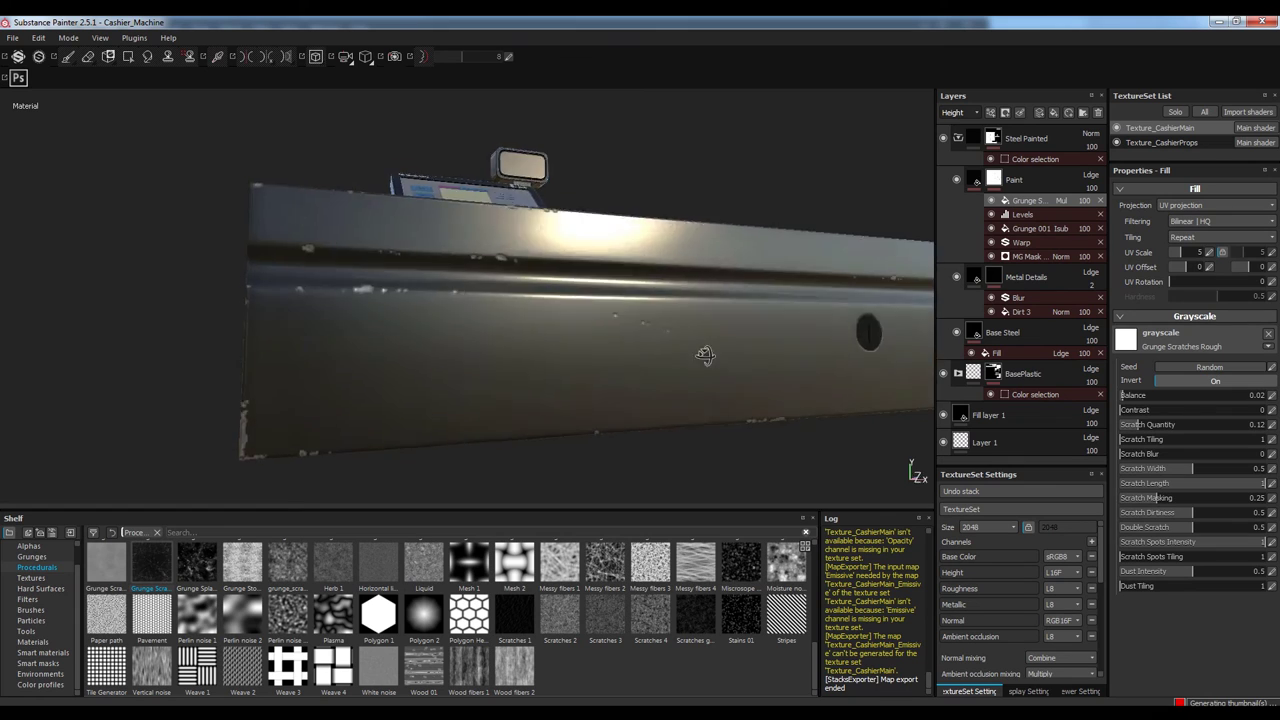
left_click_drag(1192, 470, 1217, 475)
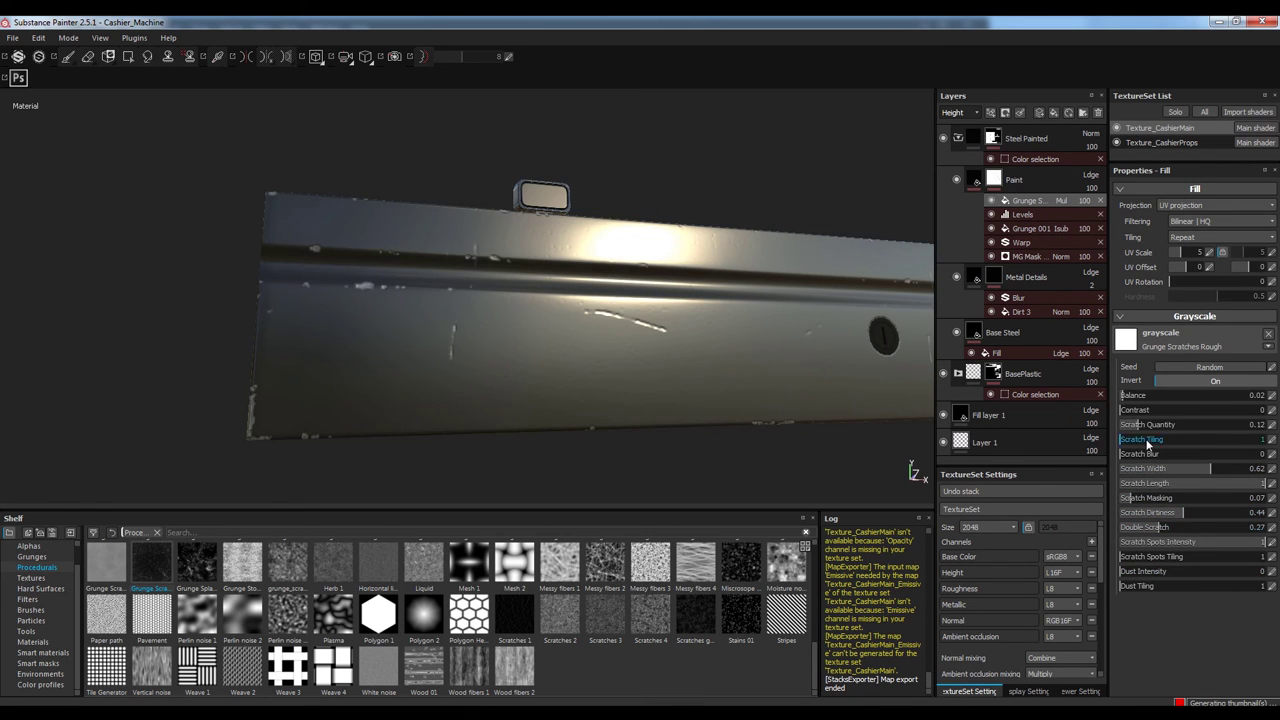
left_click(1040, 228)
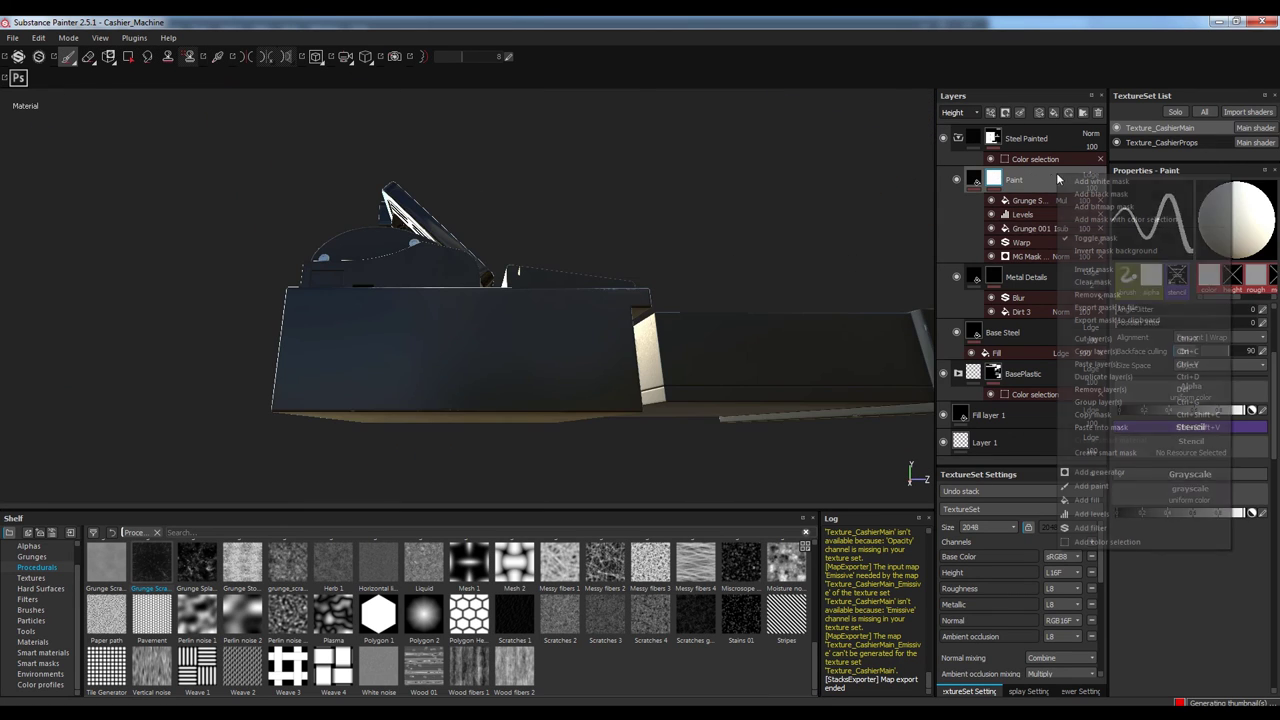
Add a fill layer named Rough above Paint that affects only the roughness channel
left_click(1039, 112)
double_click(1000, 180)
type("Rough")
left_click(1263, 346)
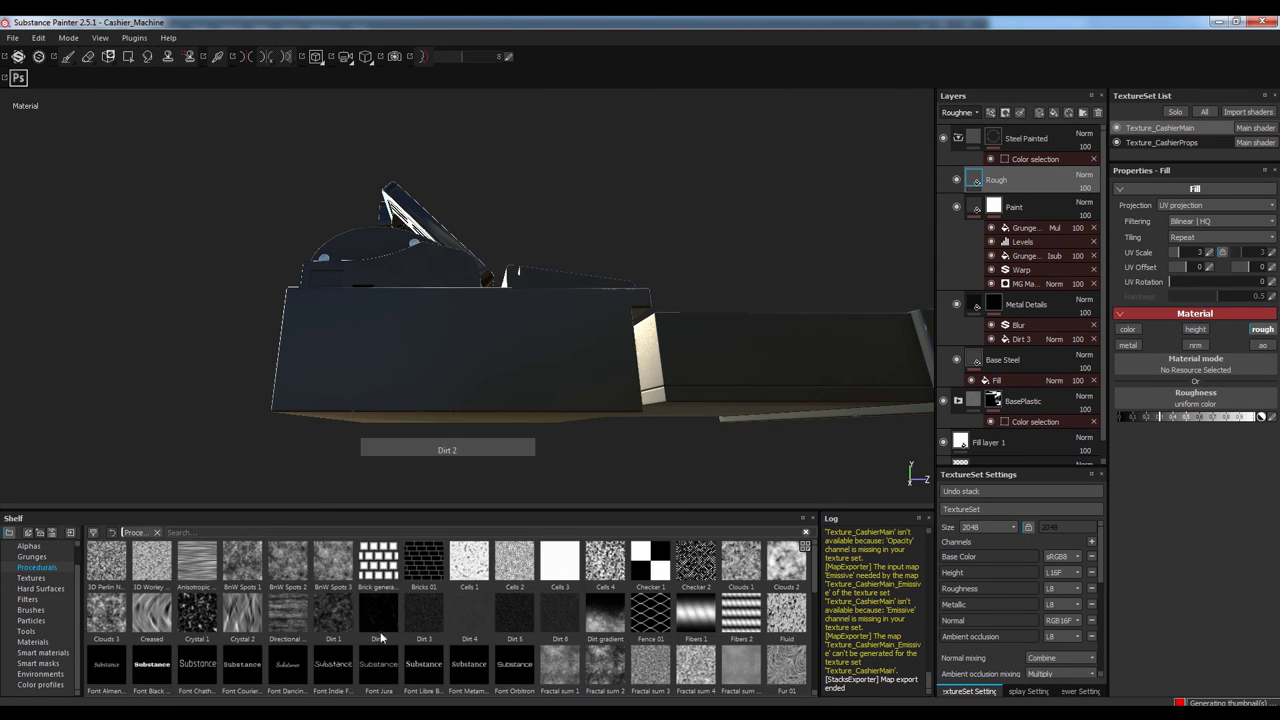
scroll(318, 603, "up", 3)
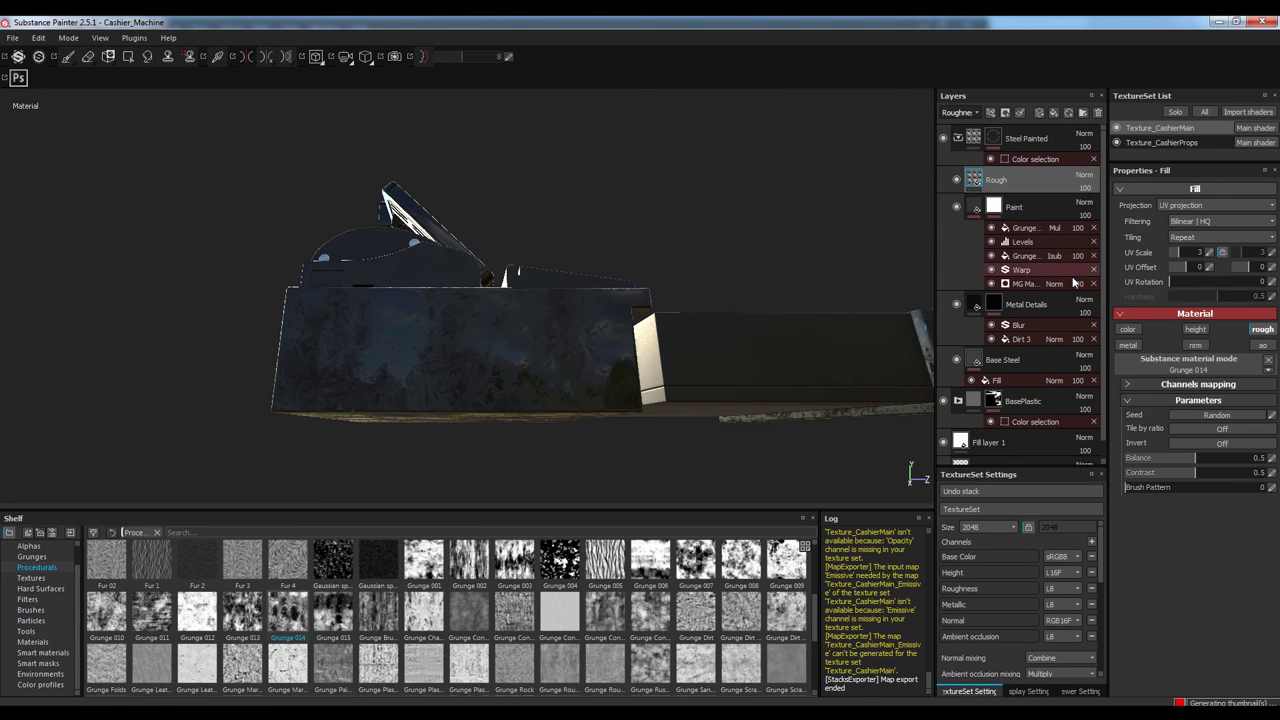
Give Rough a black mask filled with Grunge 013 and tune its balance and contrast
right_click(1020, 186)
left_click(1033, 182)
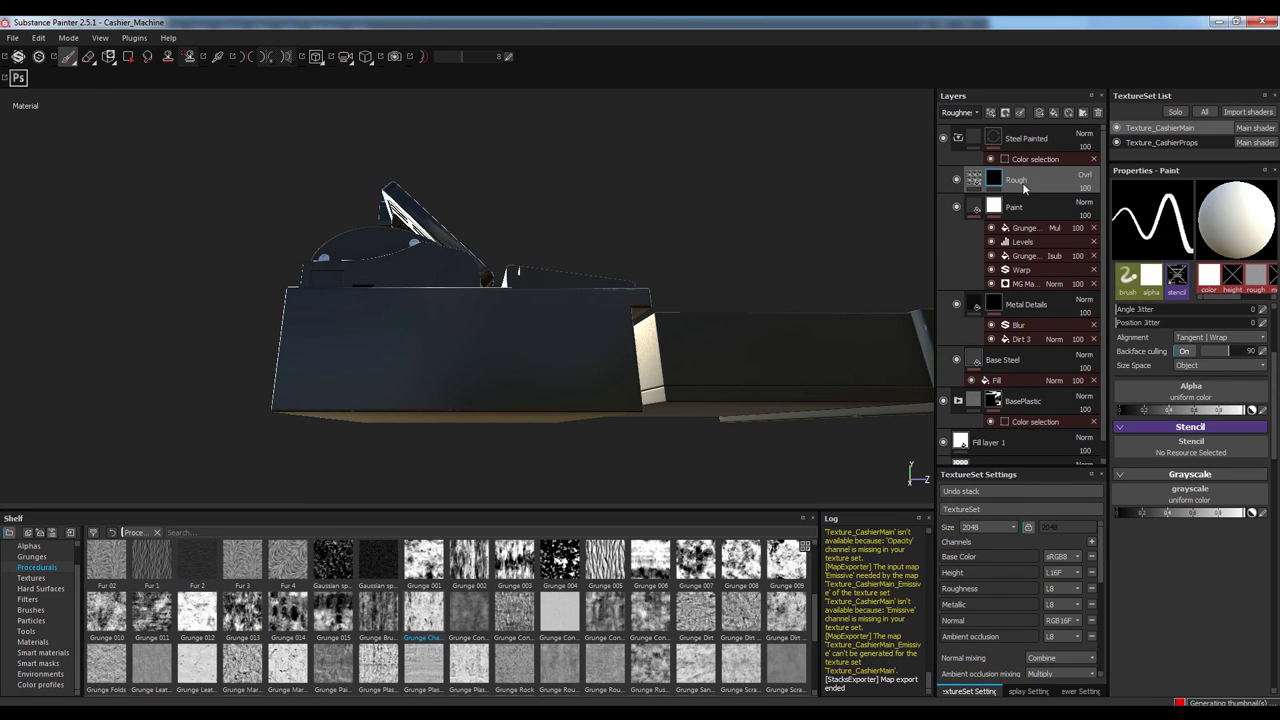
right_click(1023, 188)
left_click(1040, 204)
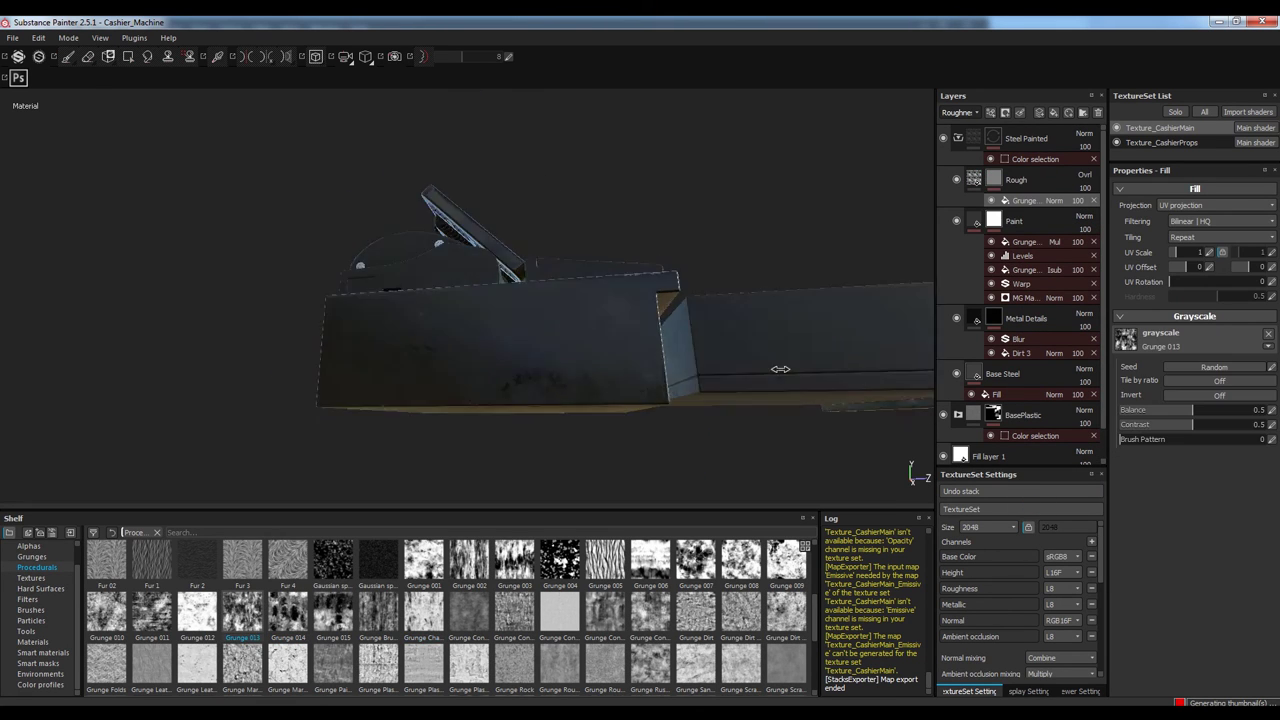
left_click_drag(240, 625, 976, 183)
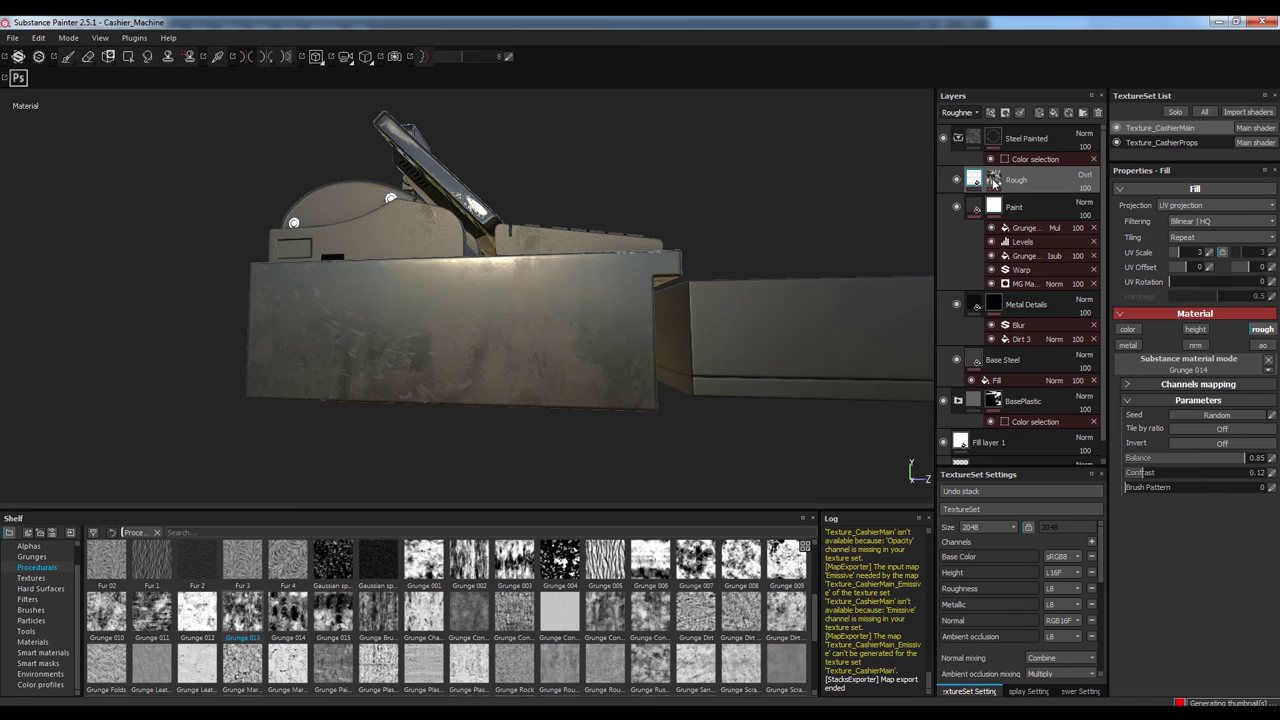
left_click(995, 180, "alt")
left_click_drag(1230, 410, 1140, 432)
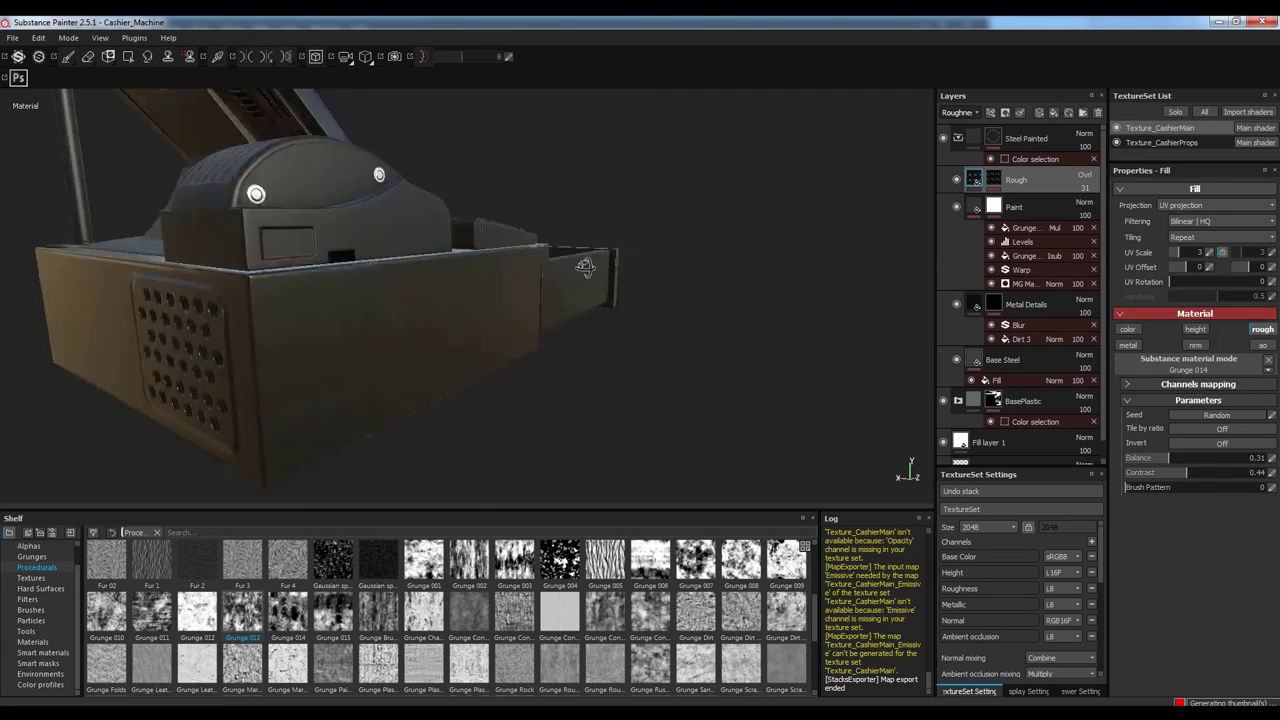
left_click_drag(450, 300, 511, 391, "alt")
key("ctrl+shift+e")
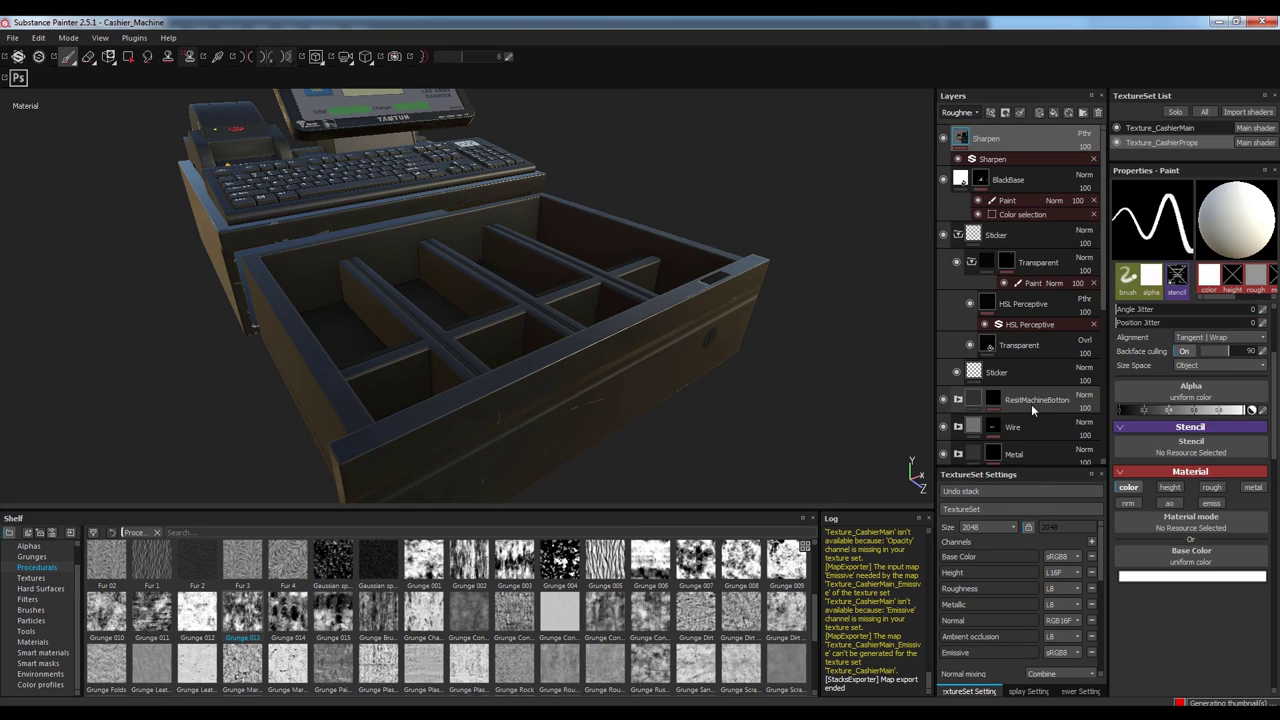
Set the Oily layer's Grunge 001 mask to balance about 0.09 and contrast 0.41
right_click(1040, 412)
left_click(1132, 130)
right_click(1045, 137)
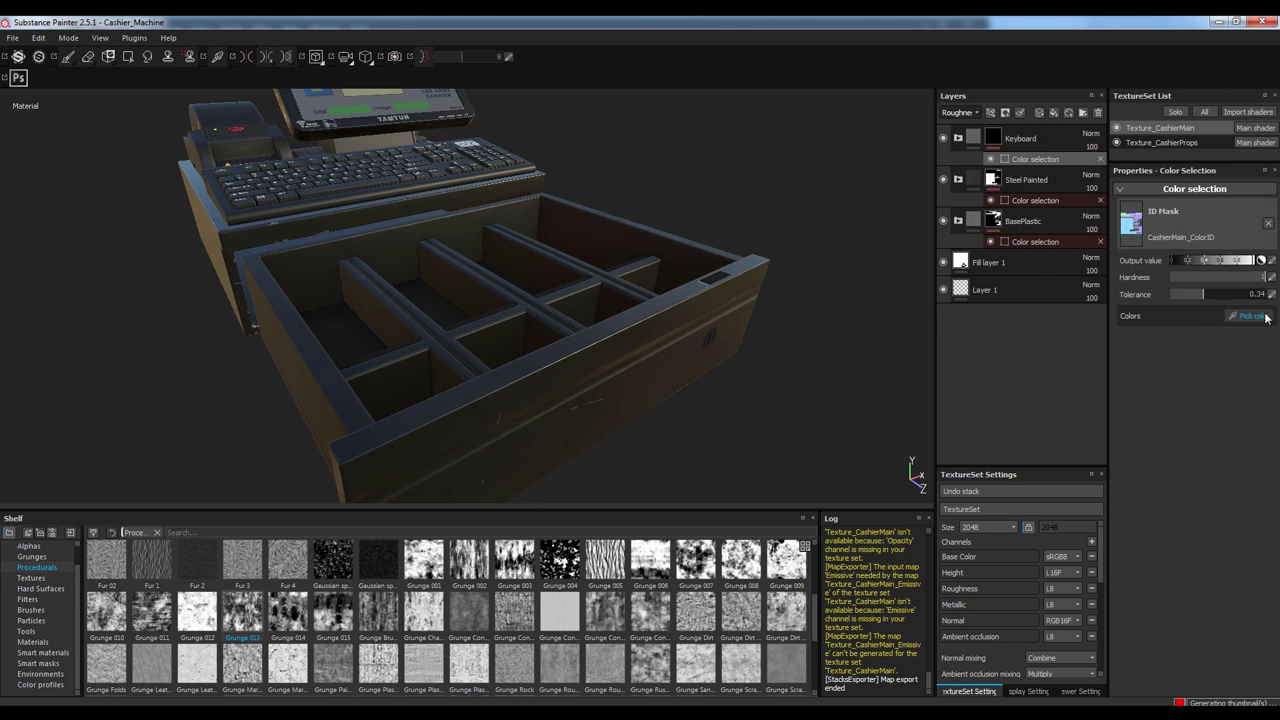
left_click_drag(600, 280, 600, 363, "alt")
left_click_drag(377, 274, 450, 340, "alt")
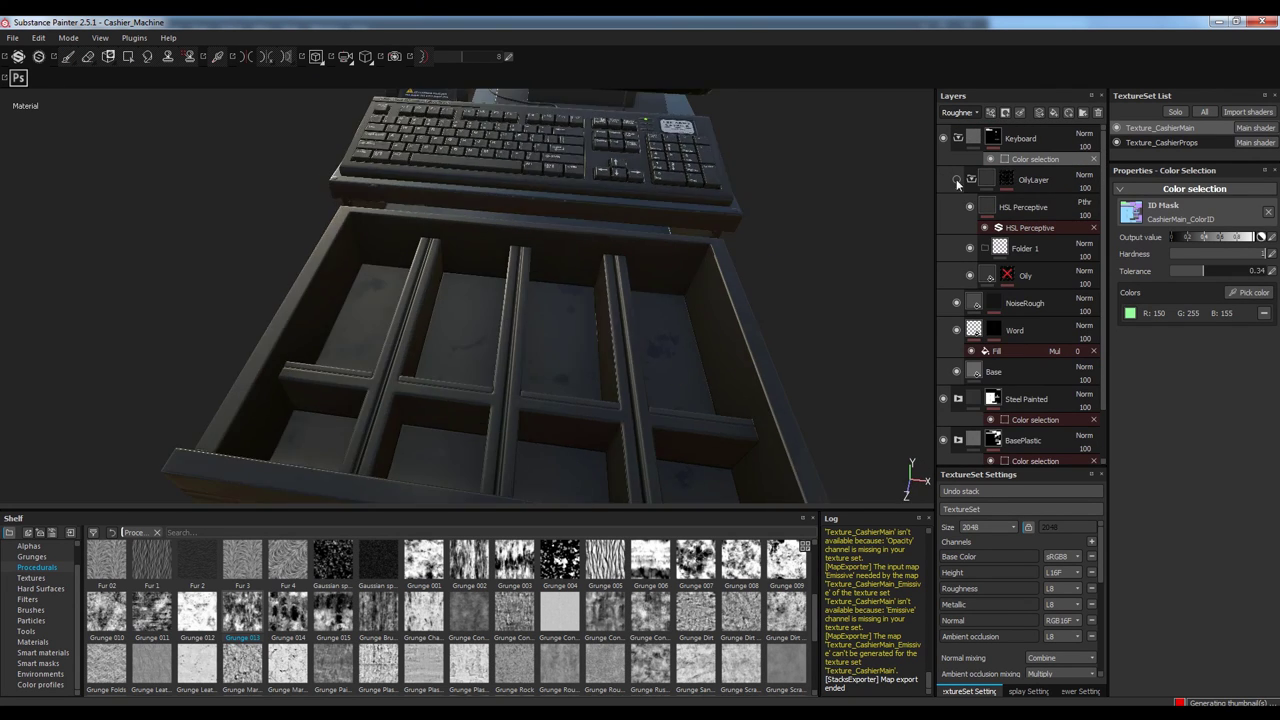
scroll(471, 357, "up", 5)
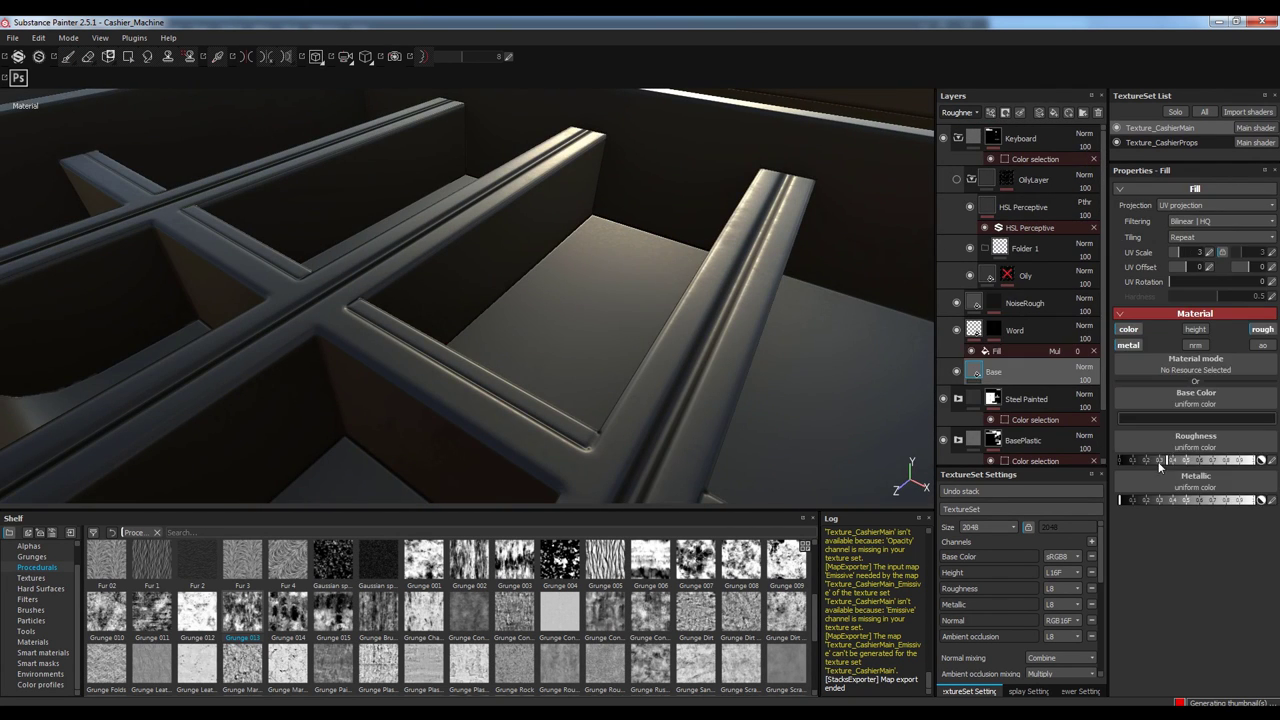
left_click(1170, 419)
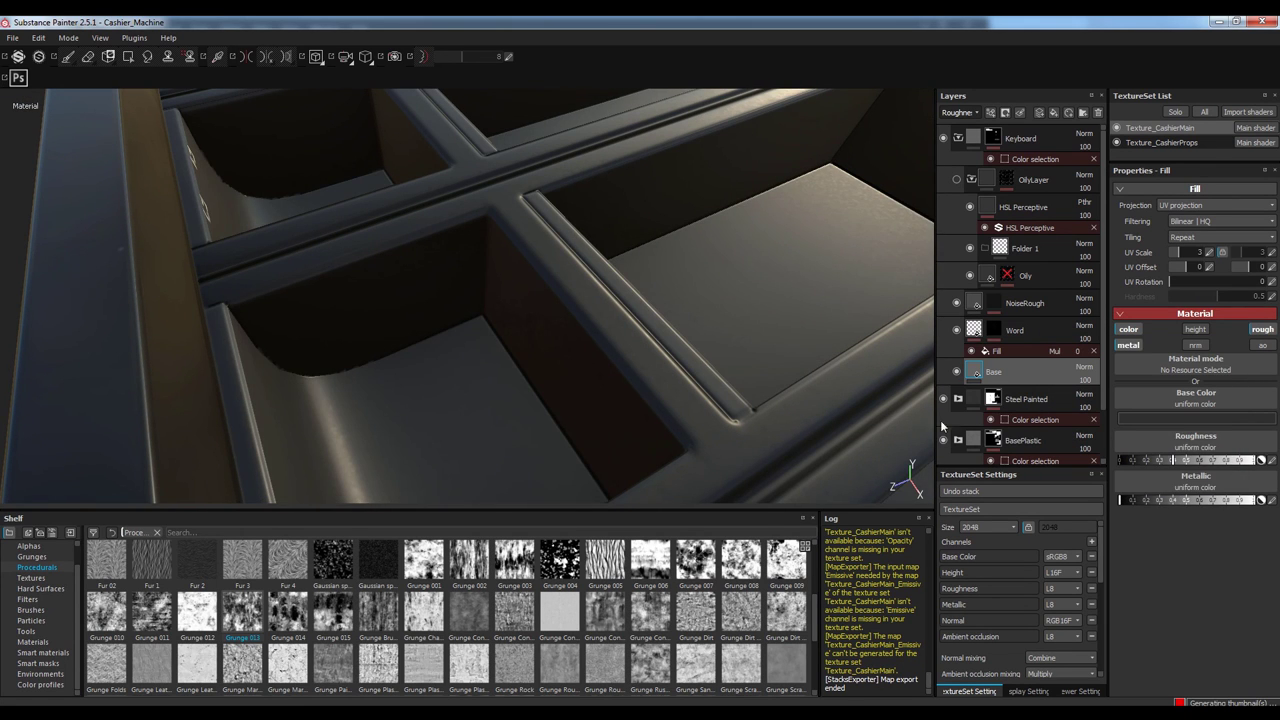
left_click(1000, 276)
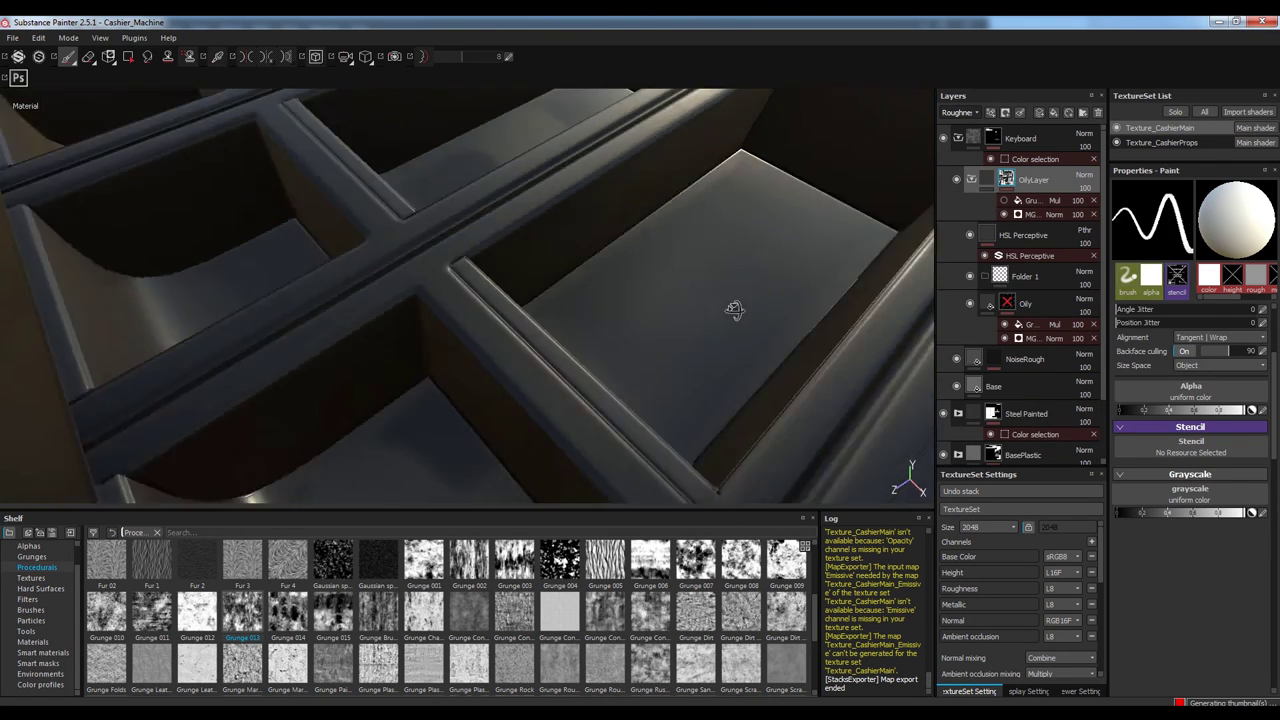
left_click_drag(737, 306, 620, 300, "alt")
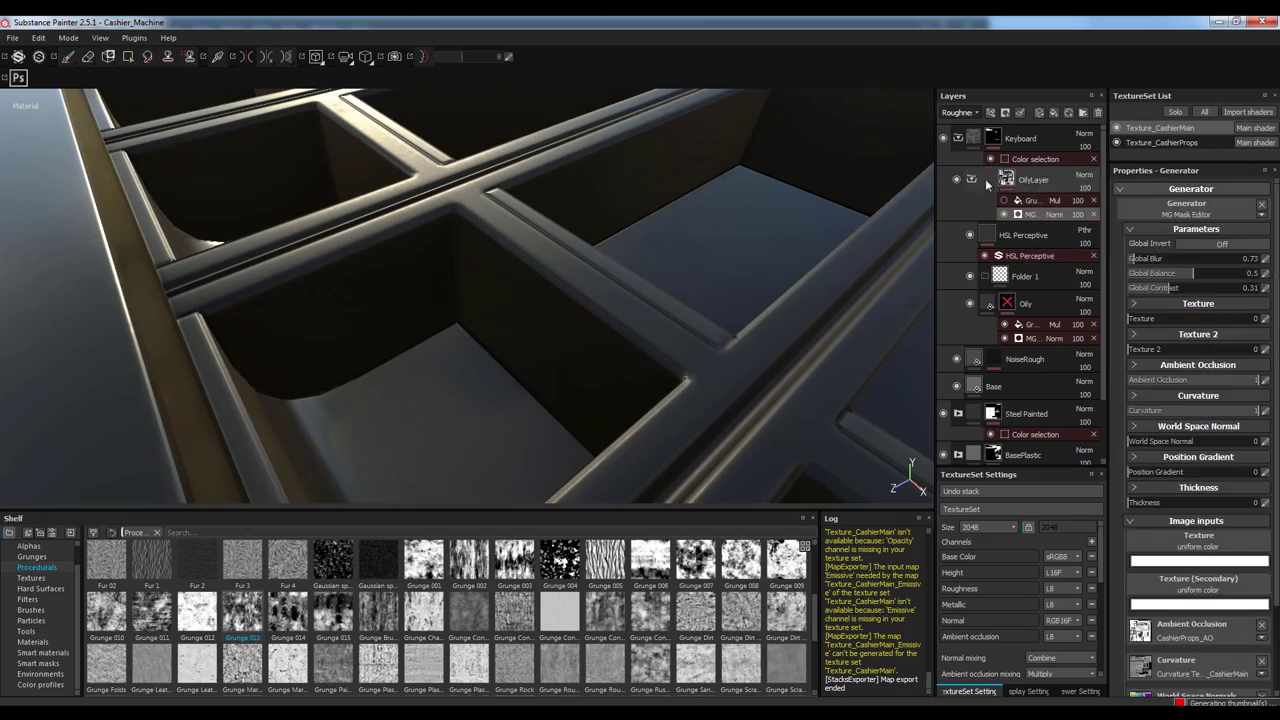
mouse_move(880, 330)
left_mouse_down("alt")
mouse_move(651, 349)
mouse_move(527, 342)
left_mouse_up("alt")
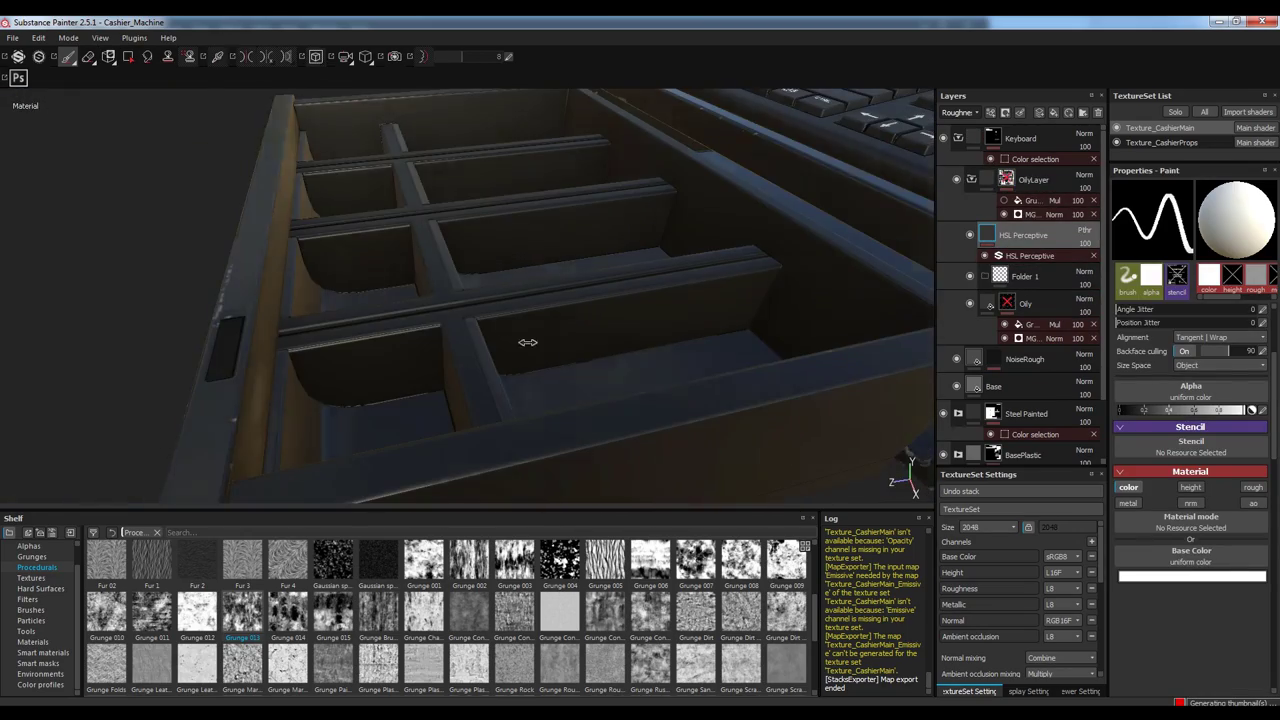
mouse_move(724, 331)
left_mouse_down("alt")
mouse_move(757, 380)
mouse_move(751, 317)
left_mouse_up("alt")
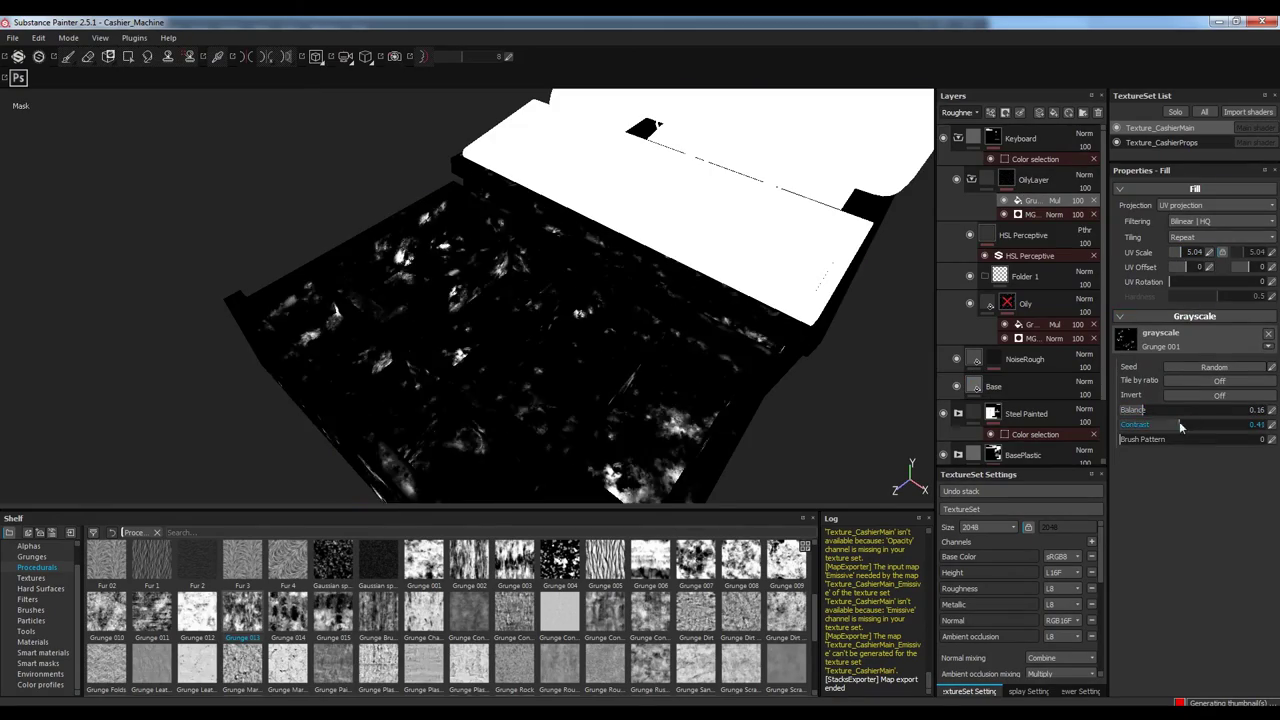
key("m")
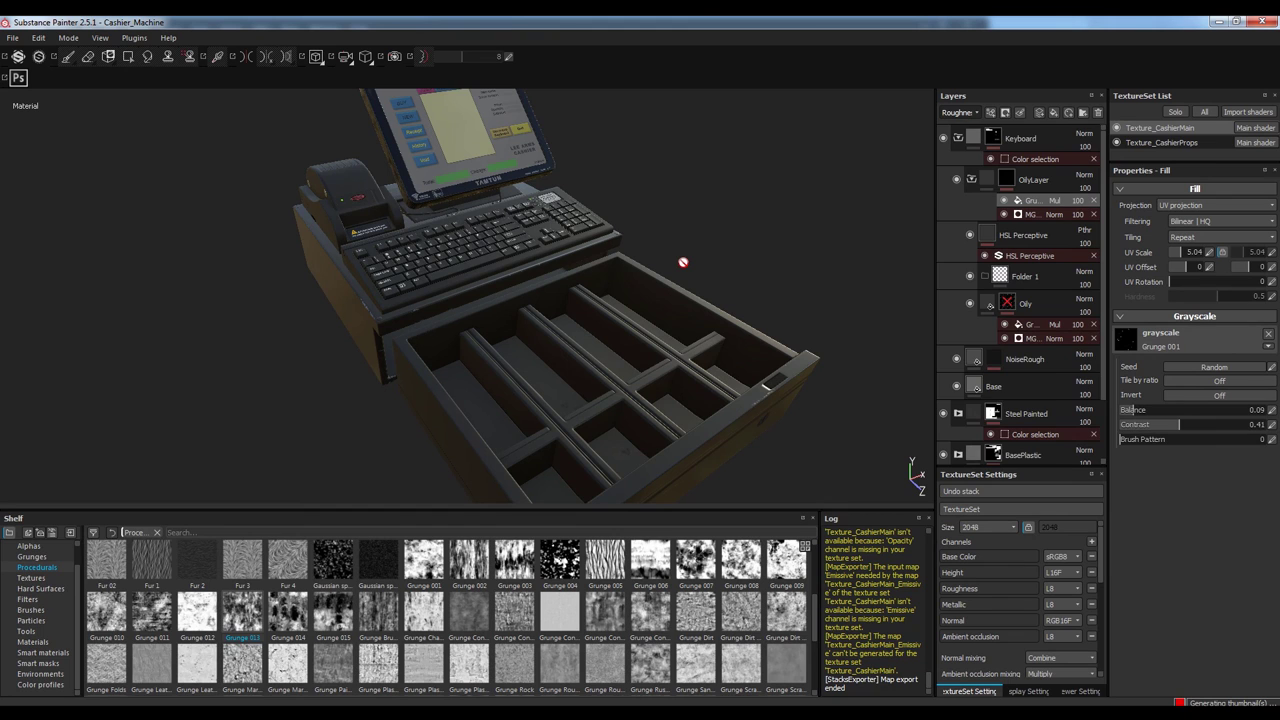
Add an Iron Pure layer masked by colour selection to the blue ID, tolerance 0.28
left_click(32, 642)
left_click_drag(469, 612, 1000, 135)
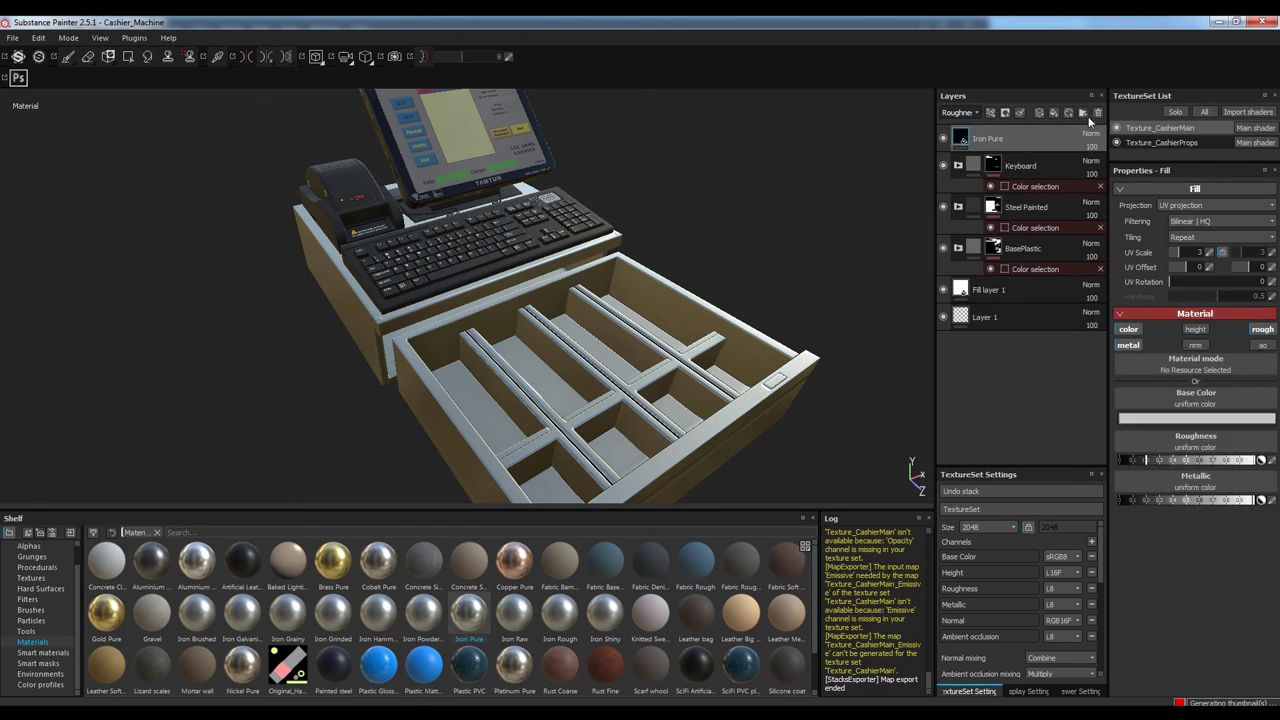
left_click(1082, 112)
left_click(1057, 180)
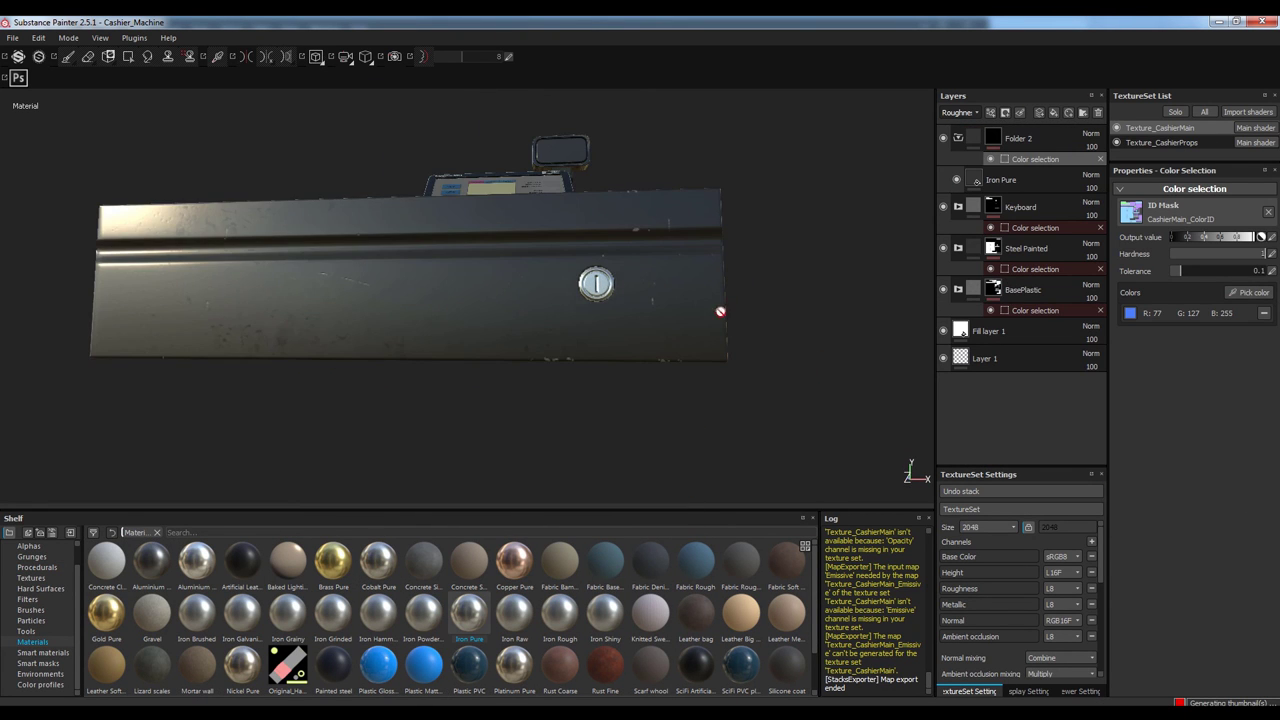
left_click_drag(720, 311, 620, 248, "alt")
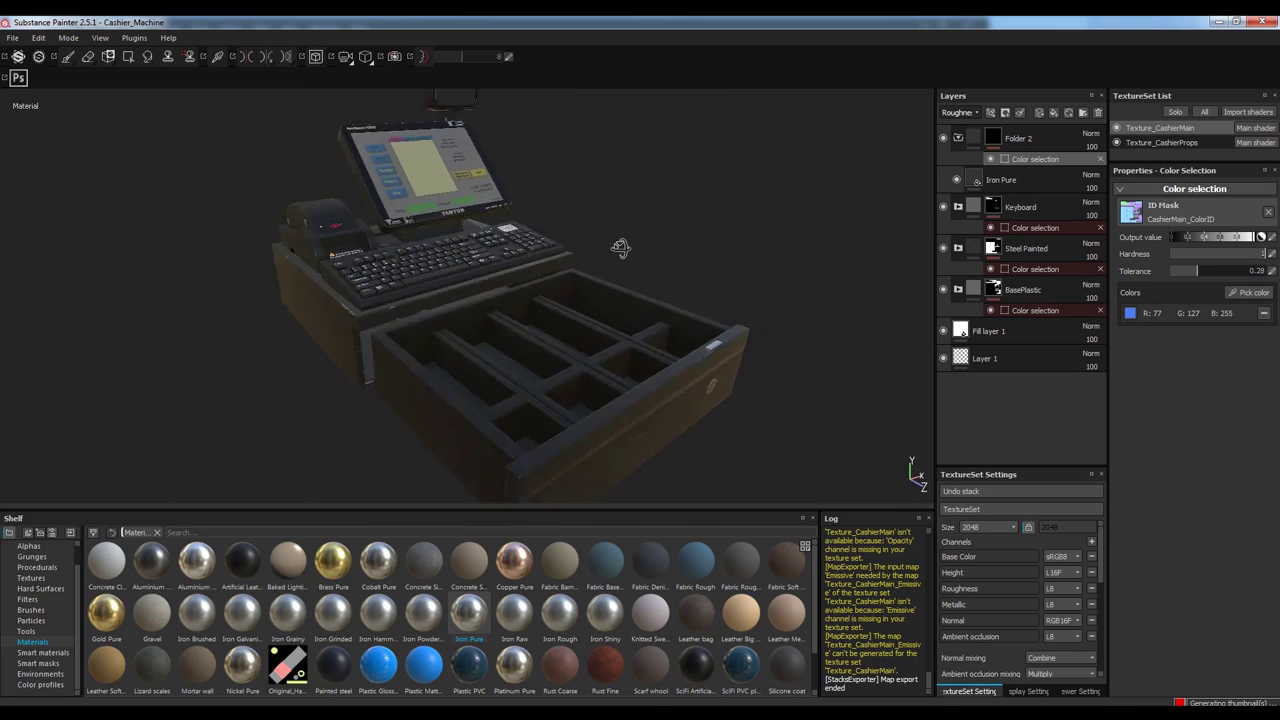
Add a Sharpen filter on top of the stack at intensity 0.2
left_click(200, 532)
type("sharpen")
left_click_drag(106, 562, 1000, 135)
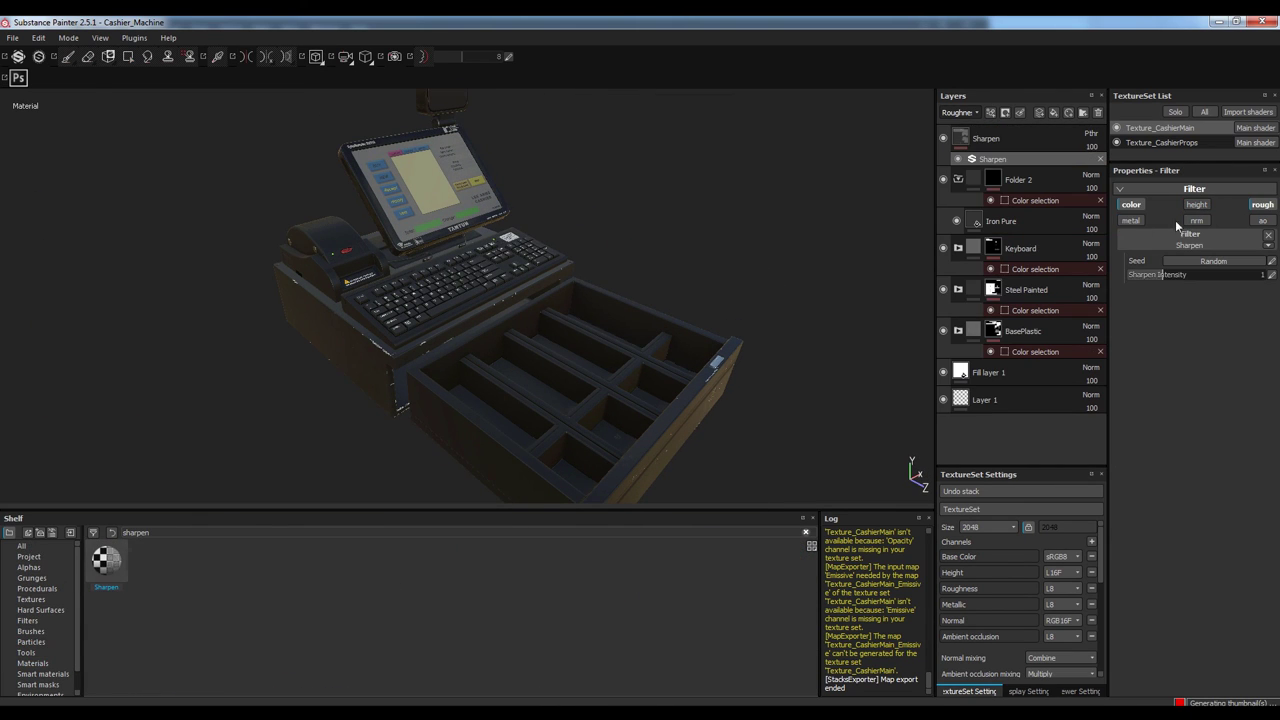
left_click_drag(1262, 274, 1203, 274)
left_click_drag(420, 300, 537, 376, "alt")
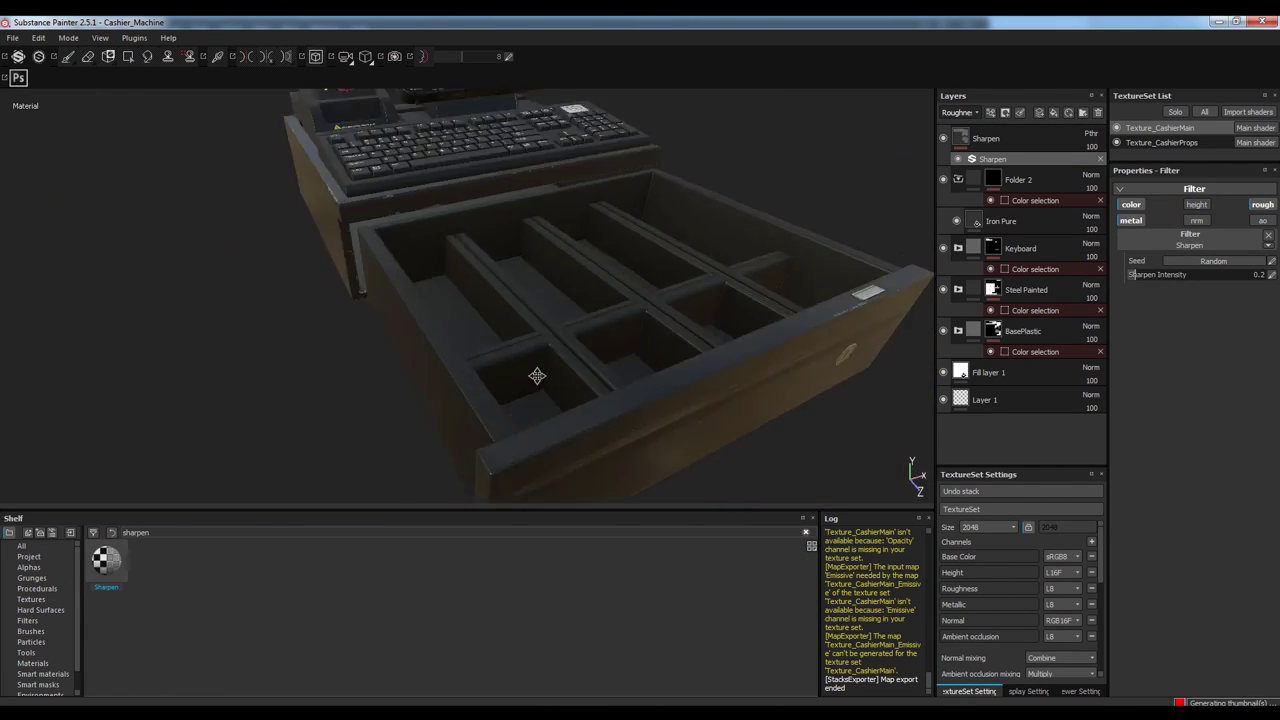